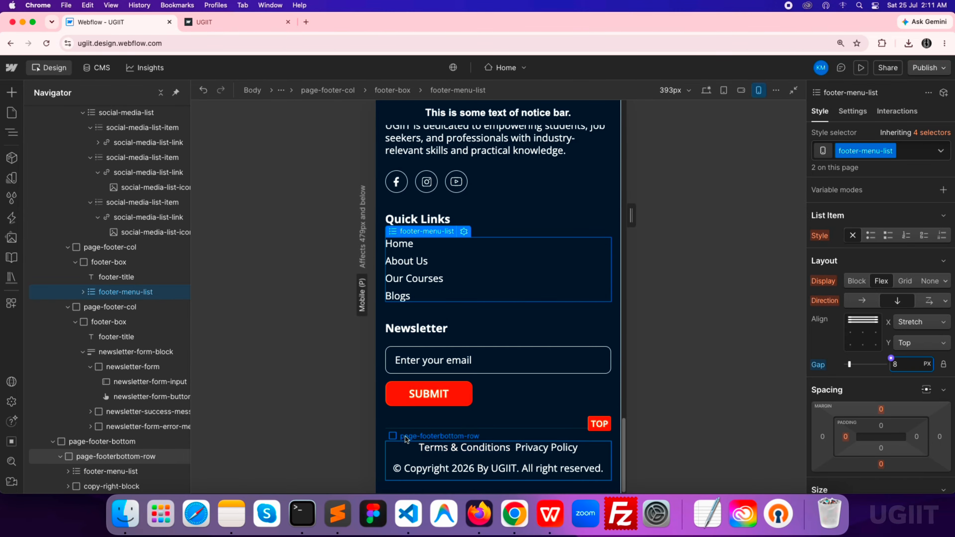
# Publish the site and compare the footer on the live mobile-width page with the design
pyautogui.scroll(4, 605, 451)
pyautogui.click(928, 69)
pyautogui.click(857, 257)
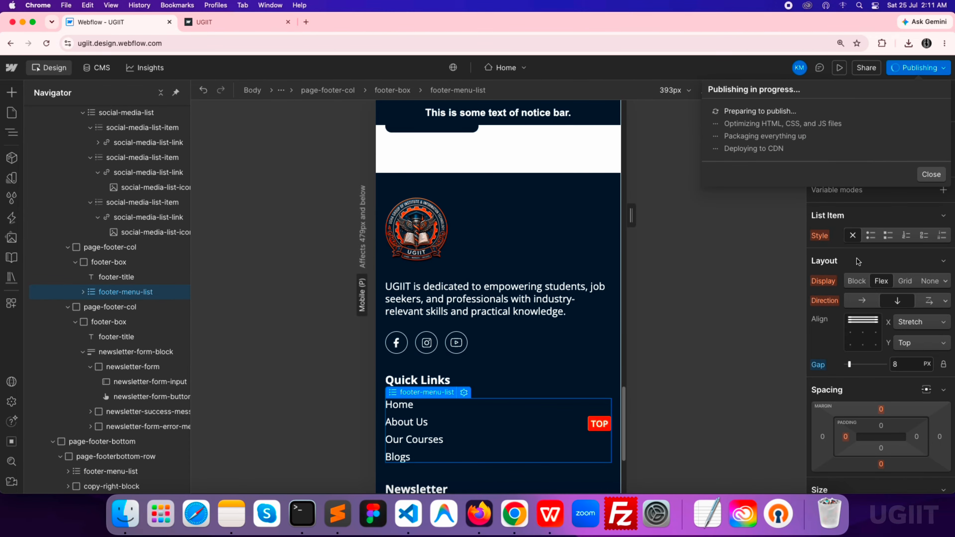
pyautogui.click(222, 22)
pyautogui.scroll(-3, 384, 315)
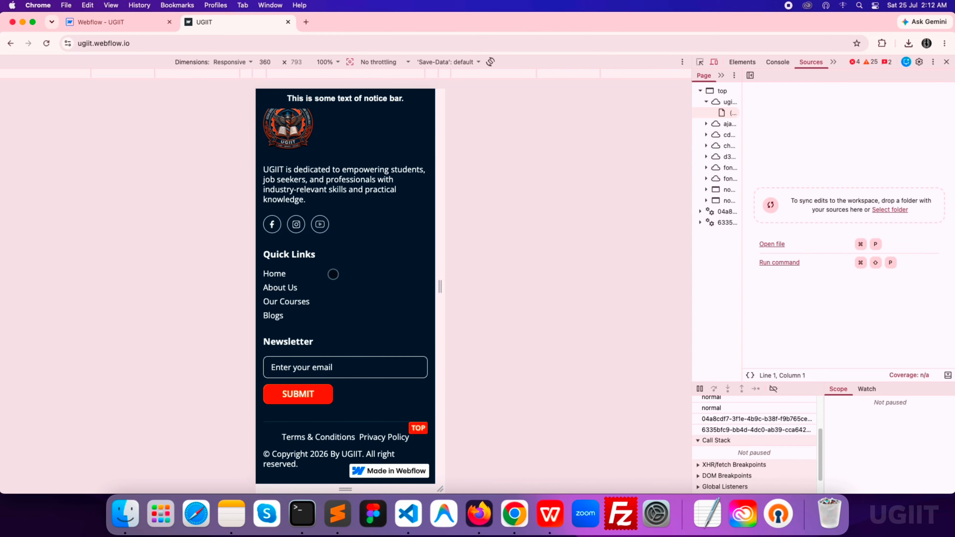
pyautogui.click(135, 23)
pyautogui.scroll(-4, 497, 319)
pyautogui.click(226, 22)
pyautogui.click(136, 22)
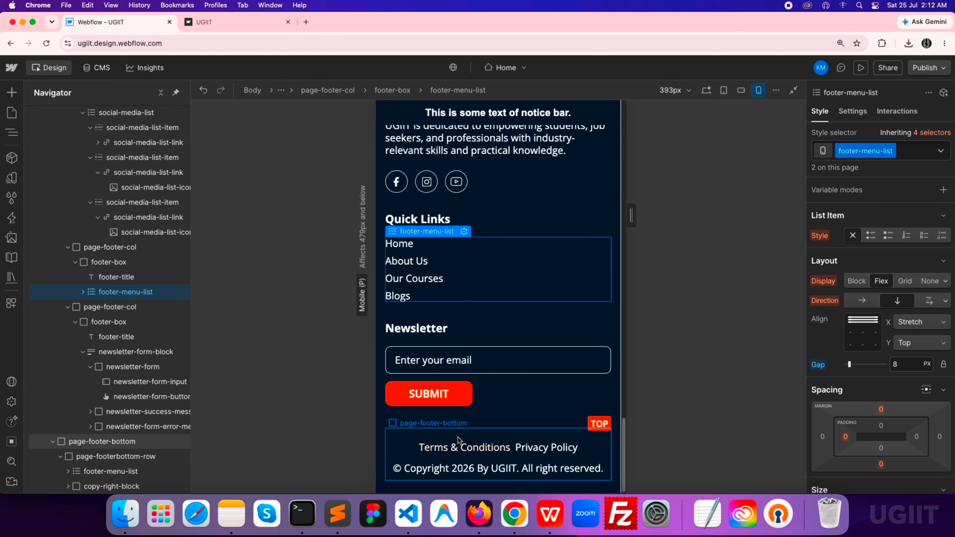
# Center-align the page-footer-bottom text at the mobile breakpoint, republish the site and check the live footer
pyautogui.click(454, 440)
pyautogui.click(917, 68)
pyautogui.click(867, 261)
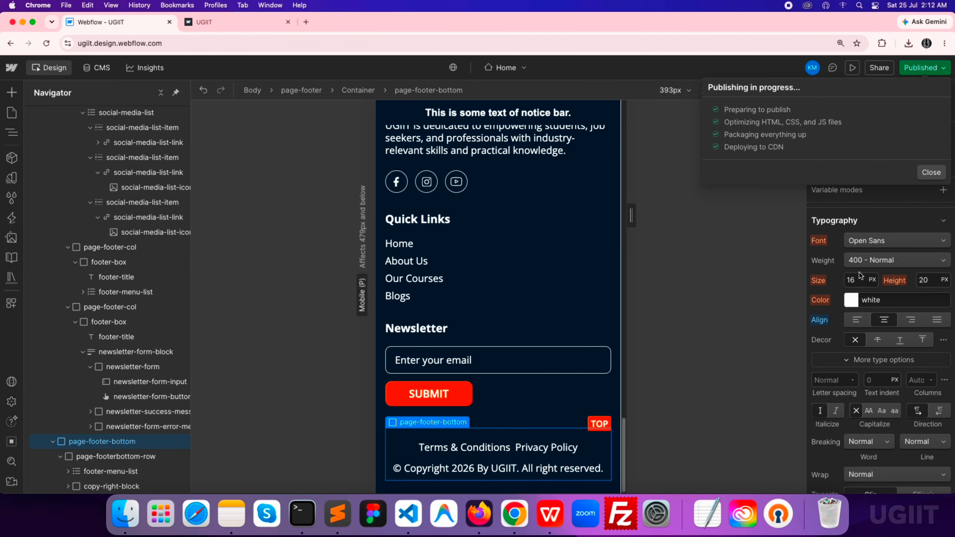
pyautogui.click(222, 22)
pyautogui.scroll(1, 327, 437)
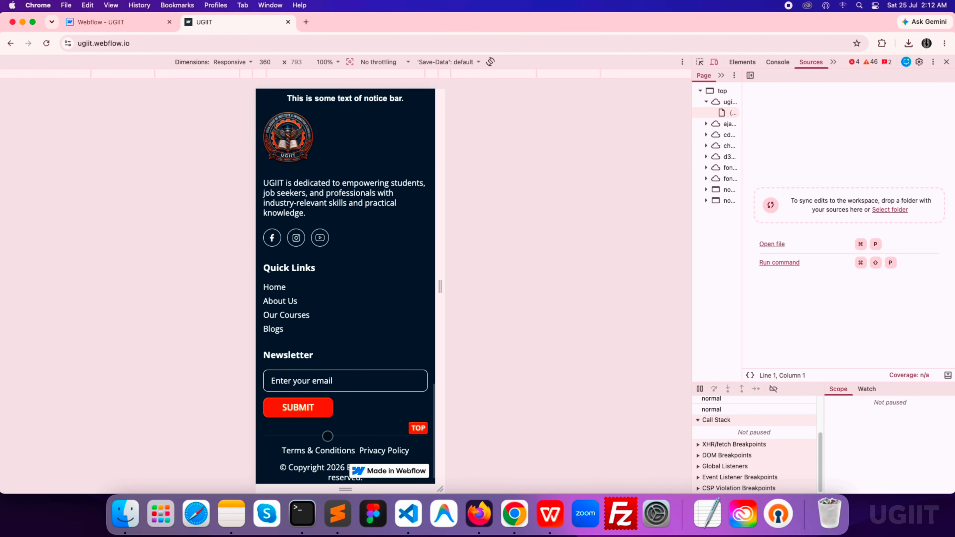
# Widen the live preview, dock the developer tools below the page, exit device mode and close them to view the desktop footer
pyautogui.moveTo(440, 354); pyautogui.dragTo(611, 358)
pyautogui.click(933, 62)
pyautogui.click(929, 78)
pyautogui.click(50, 353)
pyautogui.click(21, 354)
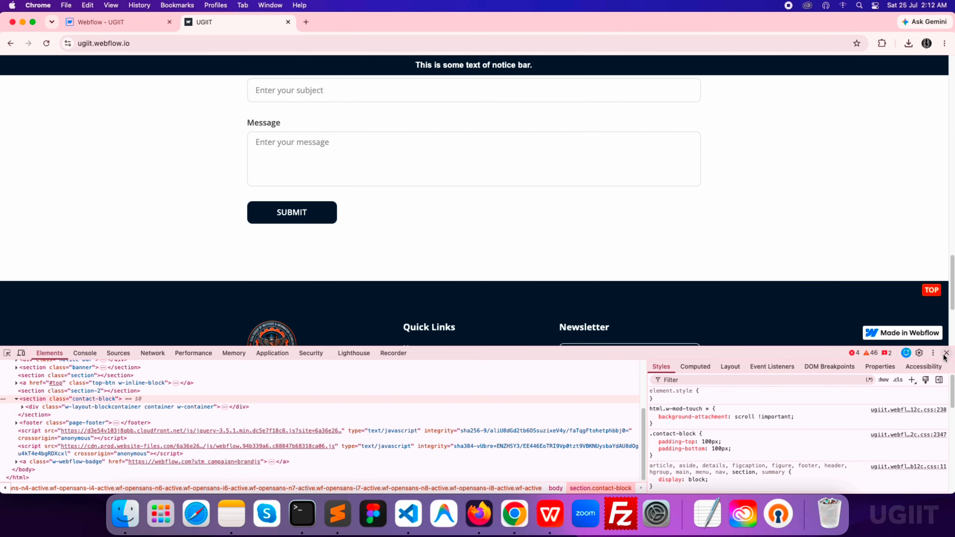
pyautogui.click(946, 353)
pyautogui.scroll(-1, 569, 392)
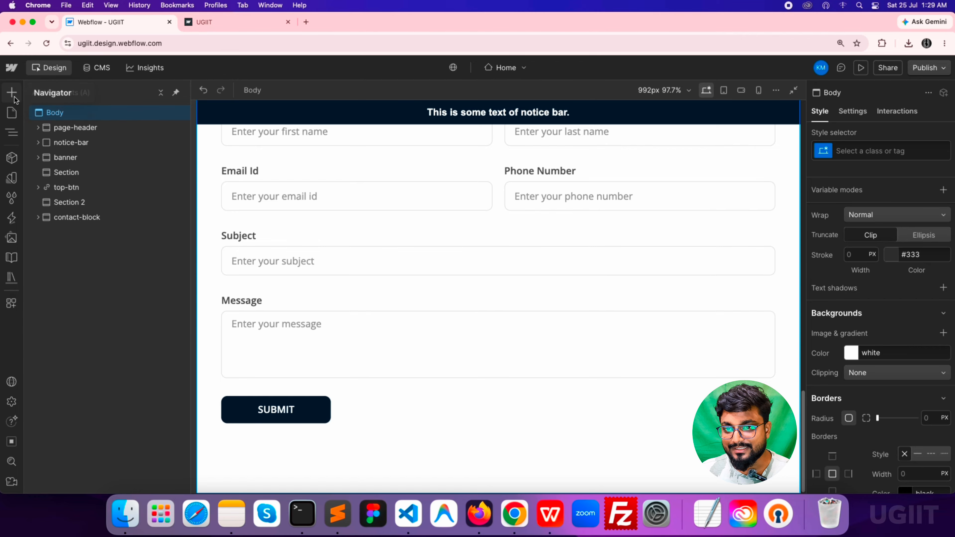
# Add a Section at the end of the page body and set its HTML tag to Footer
pyautogui.click(12, 93)
pyautogui.click(55, 205)
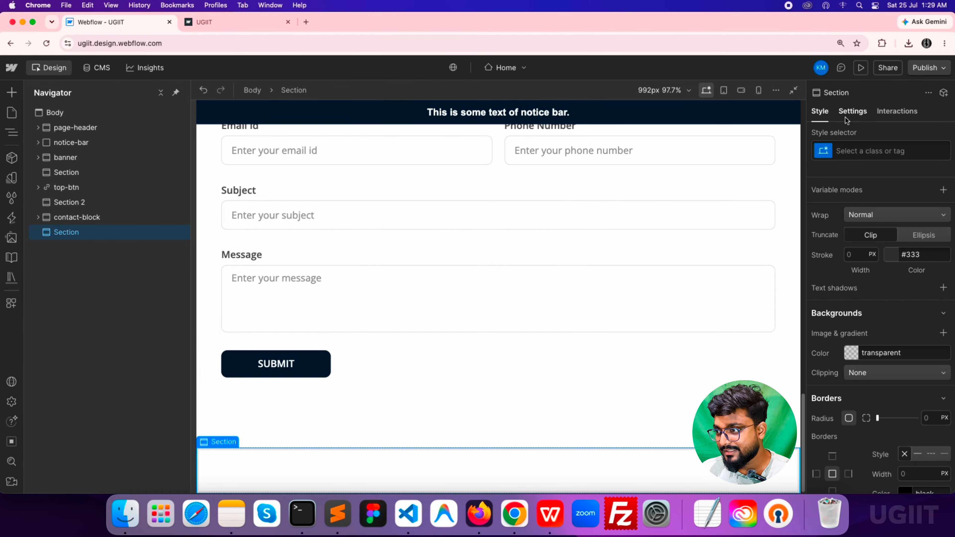
pyautogui.click(851, 112)
pyautogui.click(866, 162)
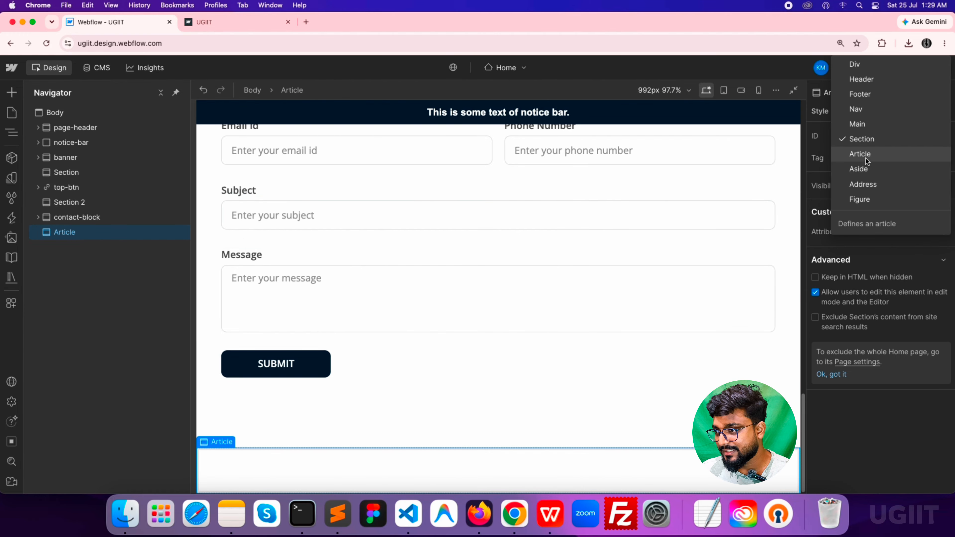
pyautogui.click(860, 95)
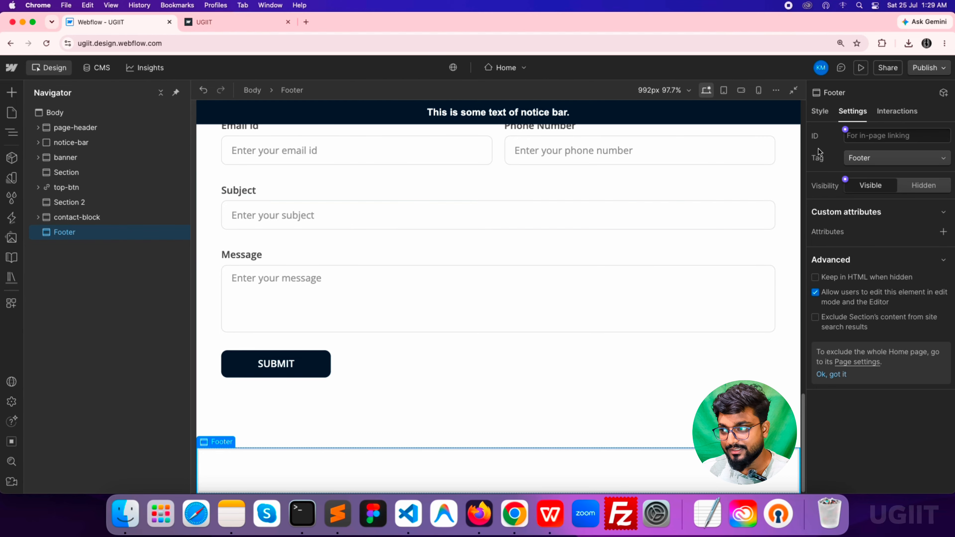
# Create the class page-footer and assign it to the new footer section
pyautogui.click(820, 110)
pyautogui.click(859, 152)
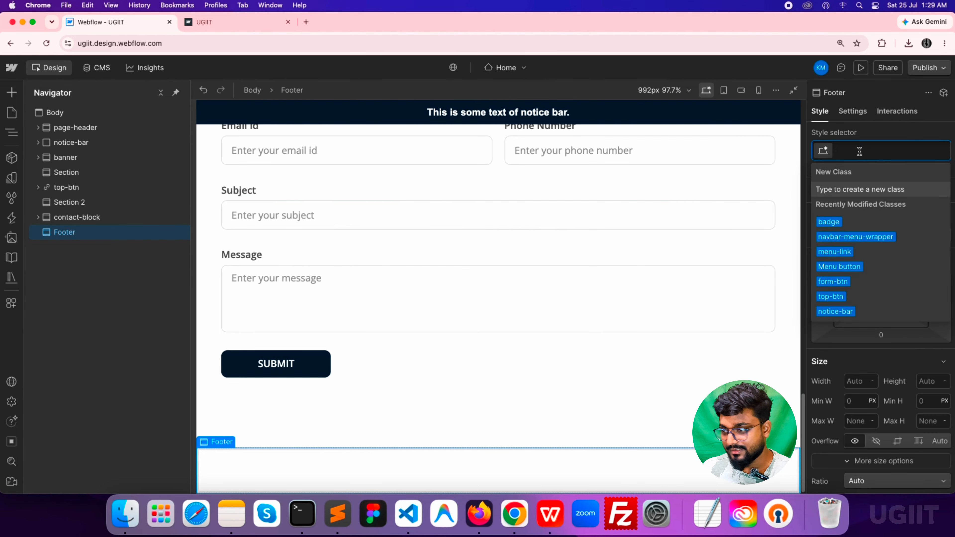
pyautogui.write('pag')
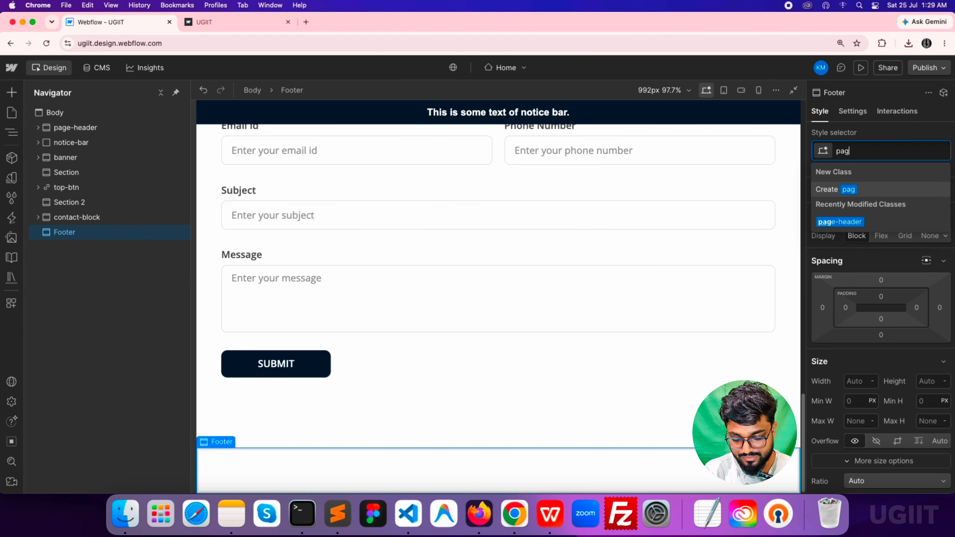
pyautogui.write('e-footer')
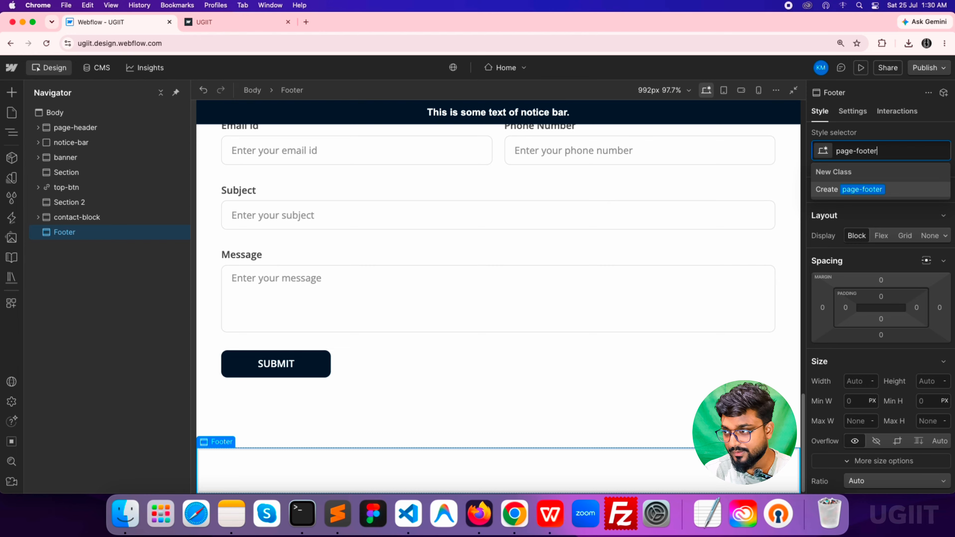
pyautogui.press('Return')
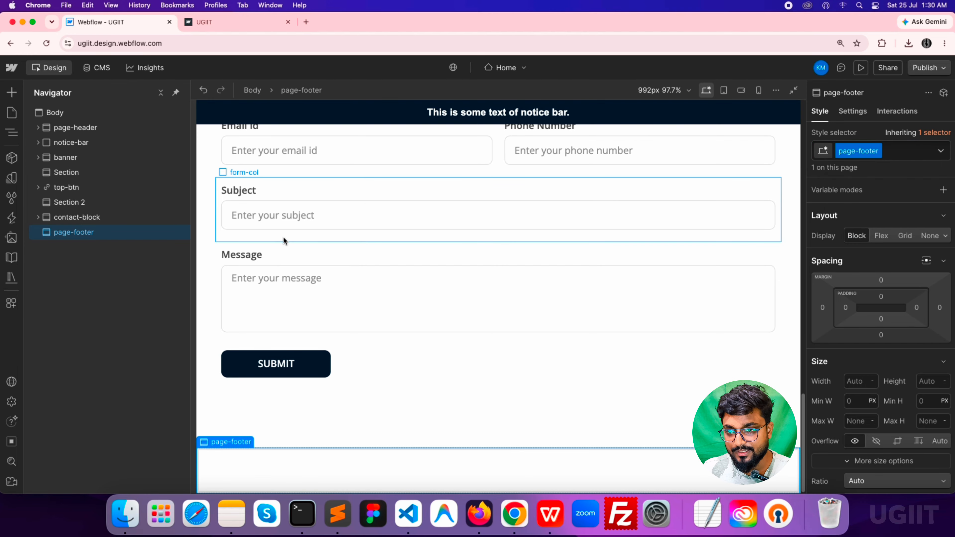
# Add a Container element inside the page-footer section
pyautogui.click(84, 232)
pyautogui.click(12, 93)
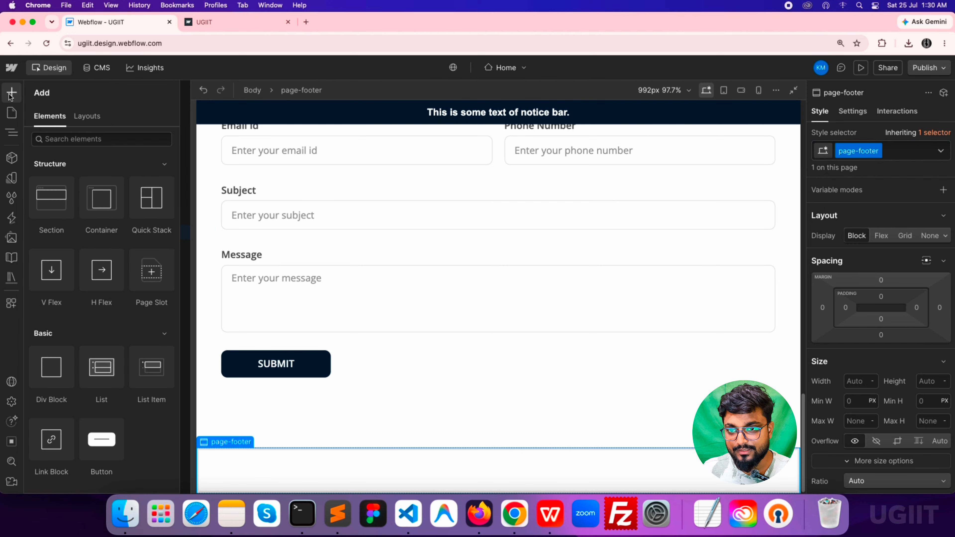
pyautogui.click(101, 203)
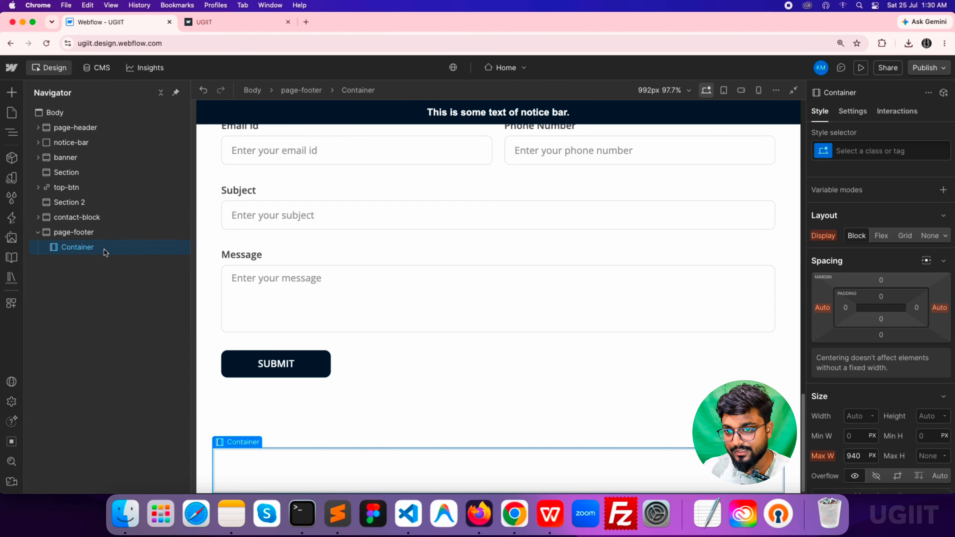
# Assign the existing Container class to the footer's new container
pyautogui.click(846, 151)
pyautogui.write('con')
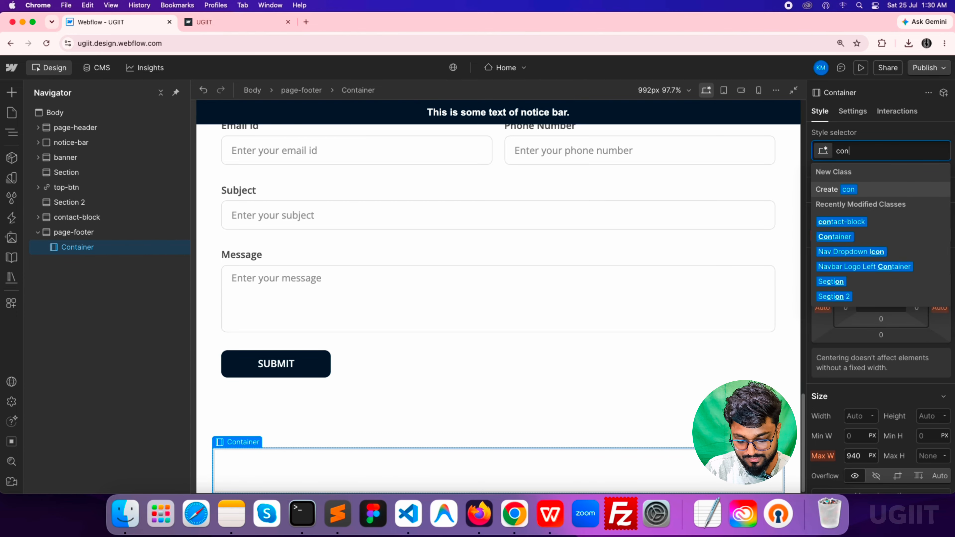
pyautogui.write('taciner')
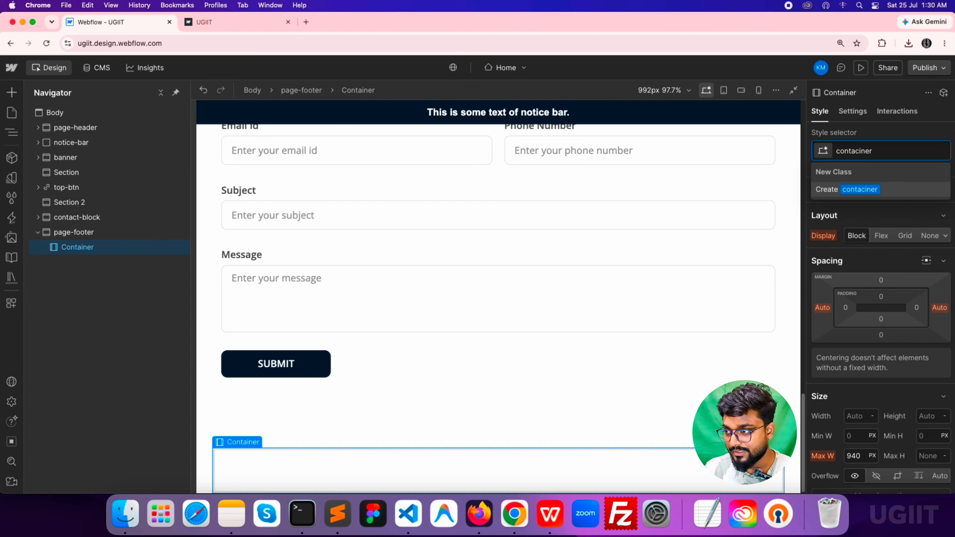
pyautogui.press('BackSpace')
pyautogui.press('BackSpace')
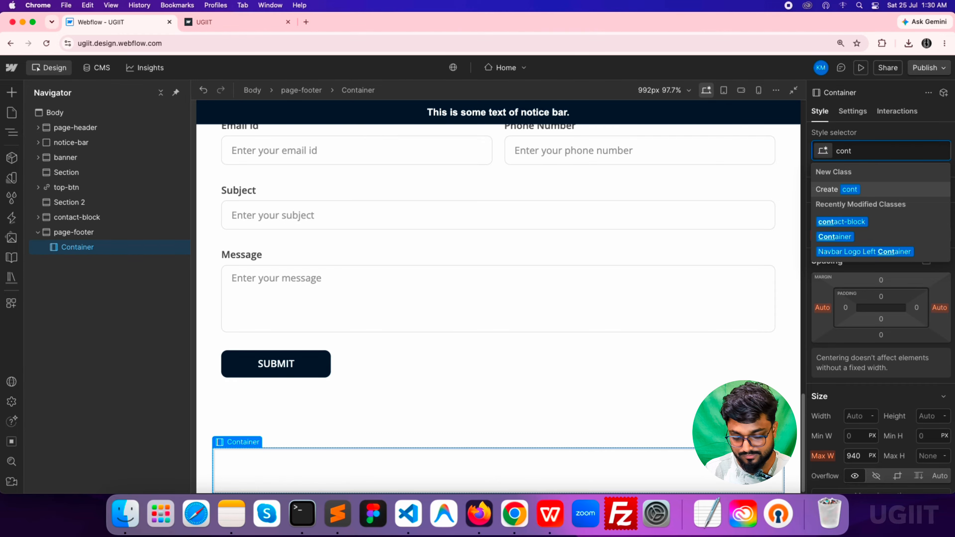
pyautogui.press('BackSpace')
pyautogui.press('BackSpace')
pyautogui.press('BackSpace')
pyautogui.press('BackSpace')
pyautogui.press('Escape')
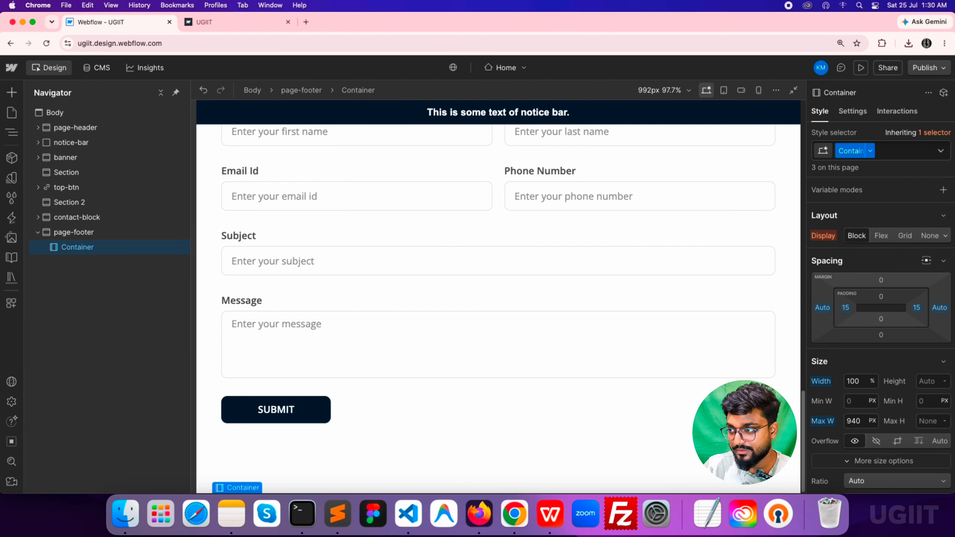
# Copy the contact form Submit button's background color #02102a and apply it as the page-footer background
pyautogui.click(94, 236)
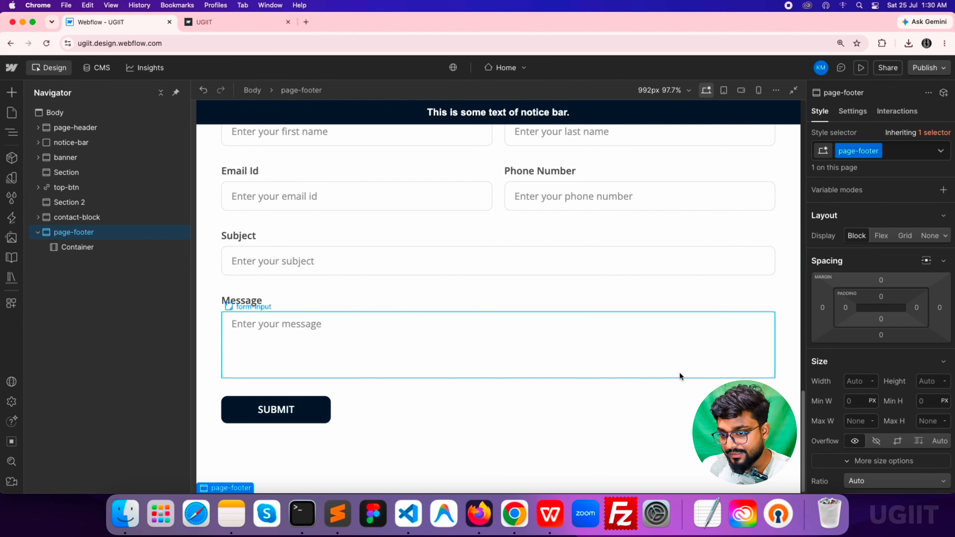
pyautogui.scroll(-5, 903, 365)
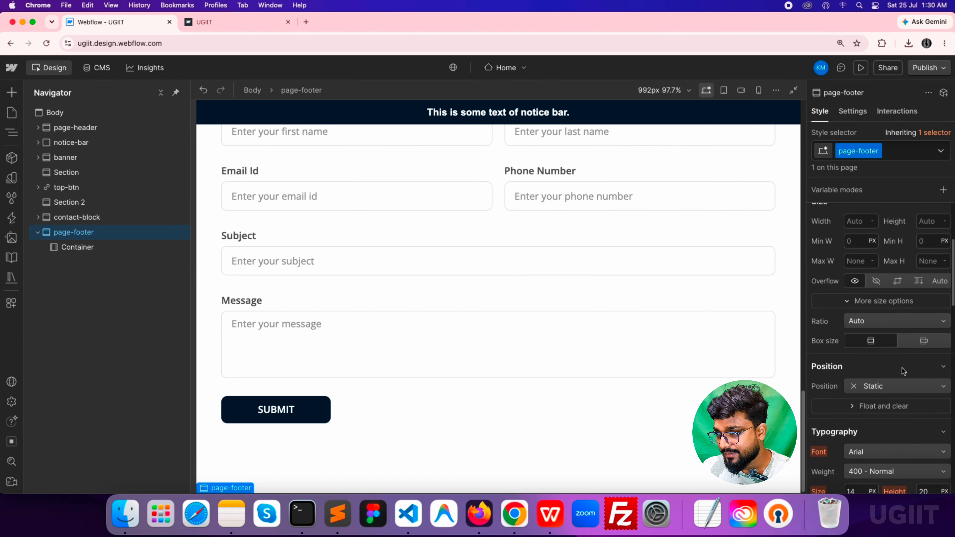
pyautogui.scroll(-5, 903, 366)
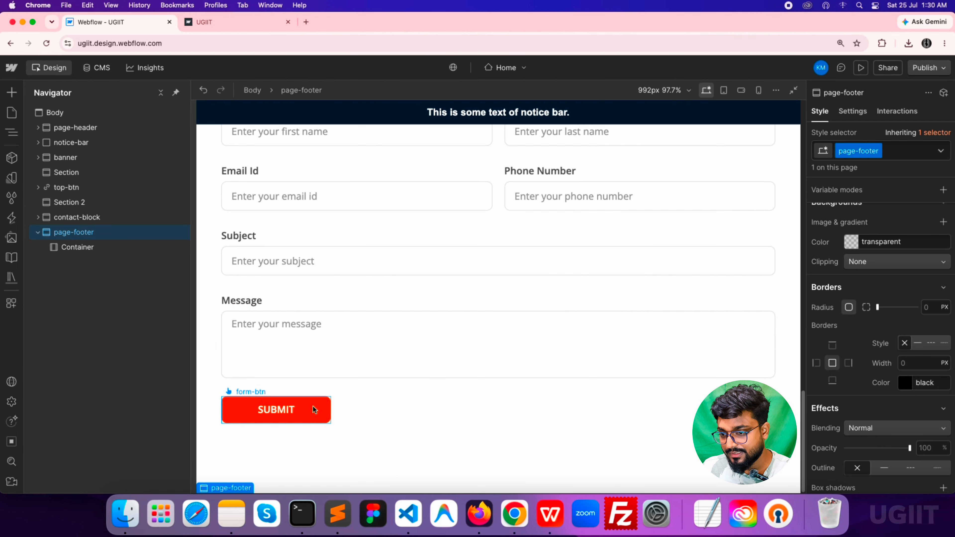
pyautogui.click(323, 408)
pyautogui.click(897, 263)
pyautogui.press('super+c')
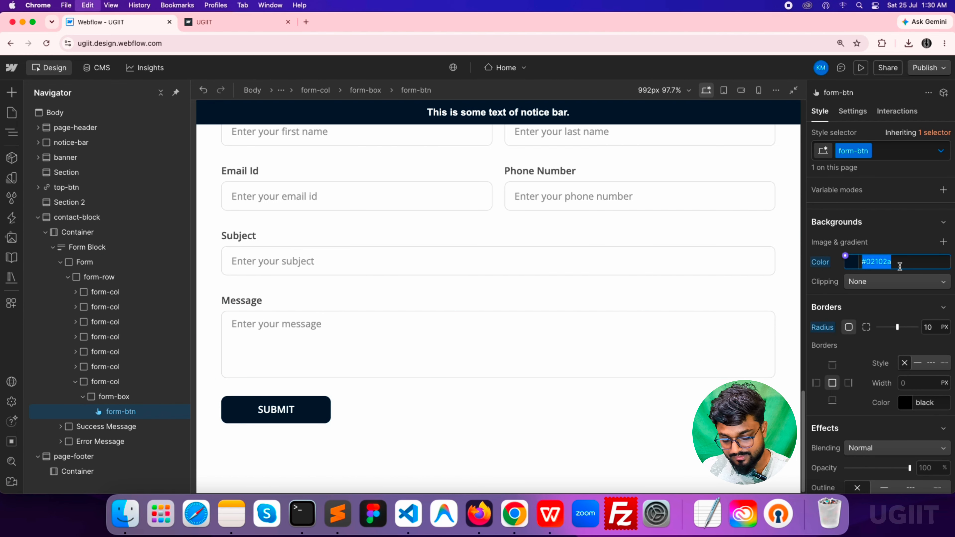
pyautogui.click(86, 457)
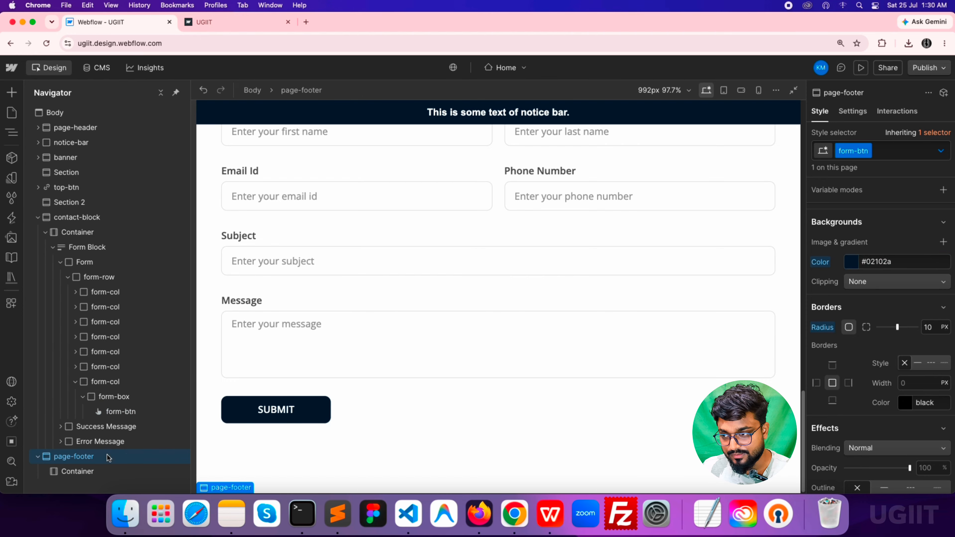
pyautogui.click(871, 243)
pyautogui.press('super+v')
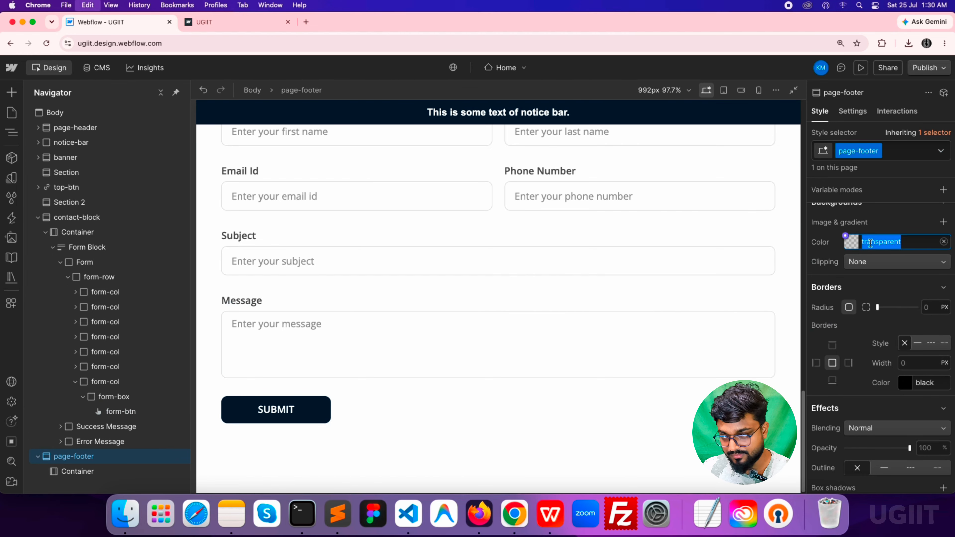
pyautogui.press('Return')
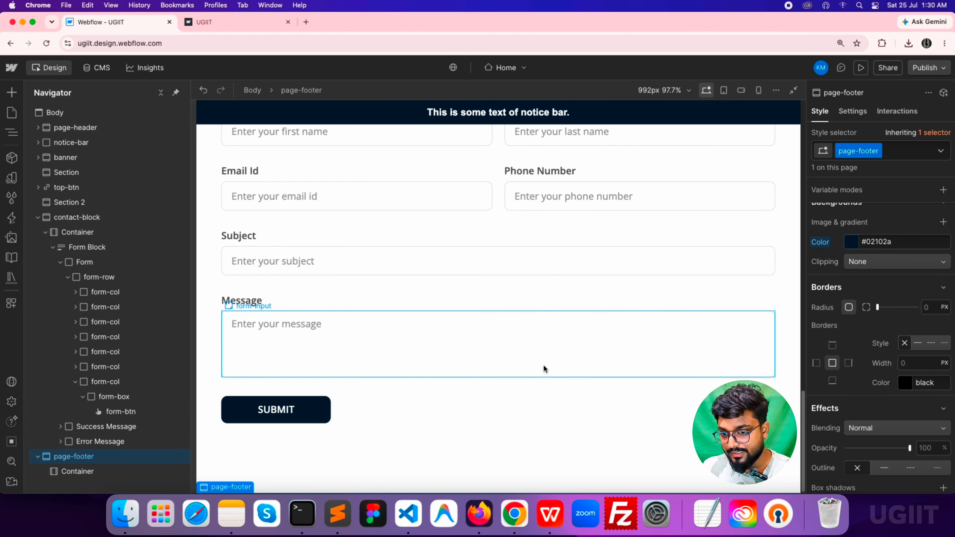
# Set the page-footer's top and bottom padding to 80 px each
pyautogui.scroll(10, 903, 287)
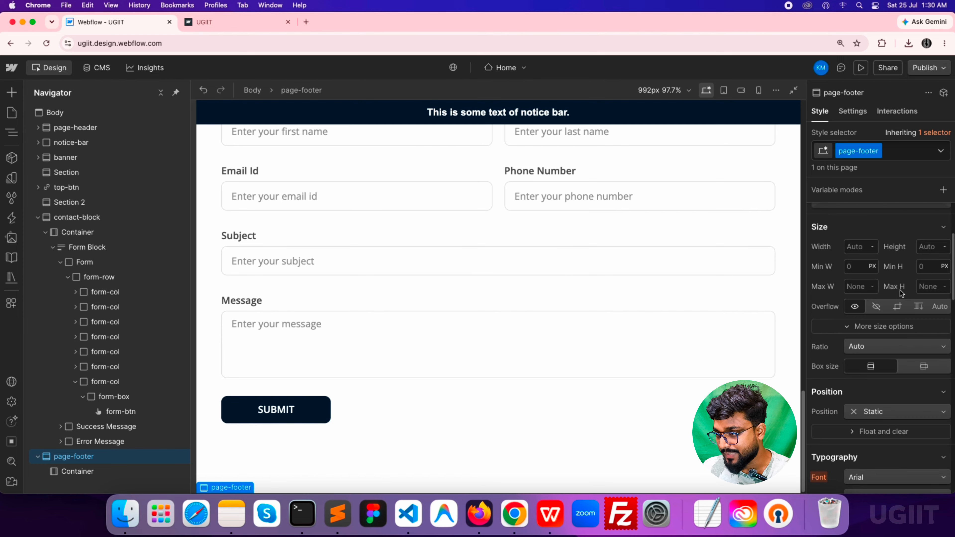
pyautogui.click(881, 297)
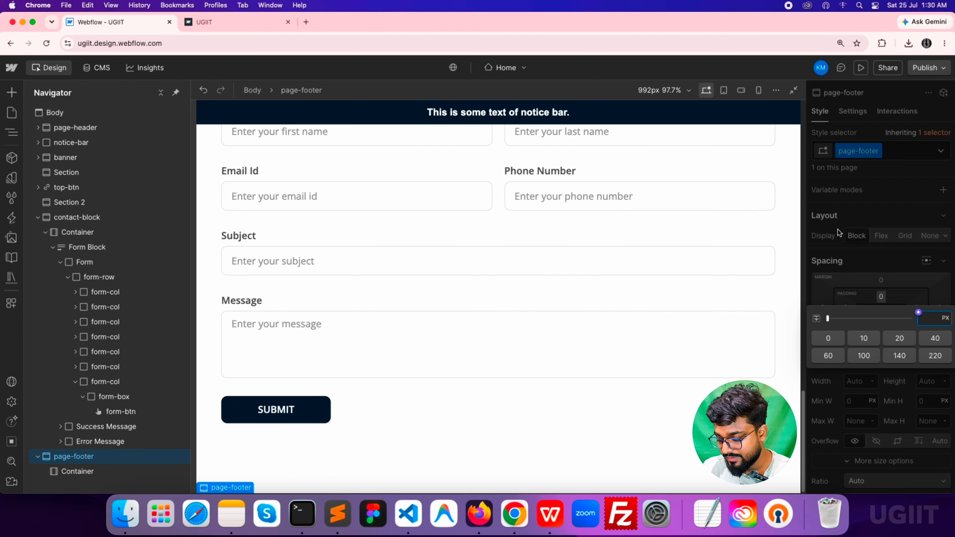
pyautogui.write('80')
pyautogui.press('Return')
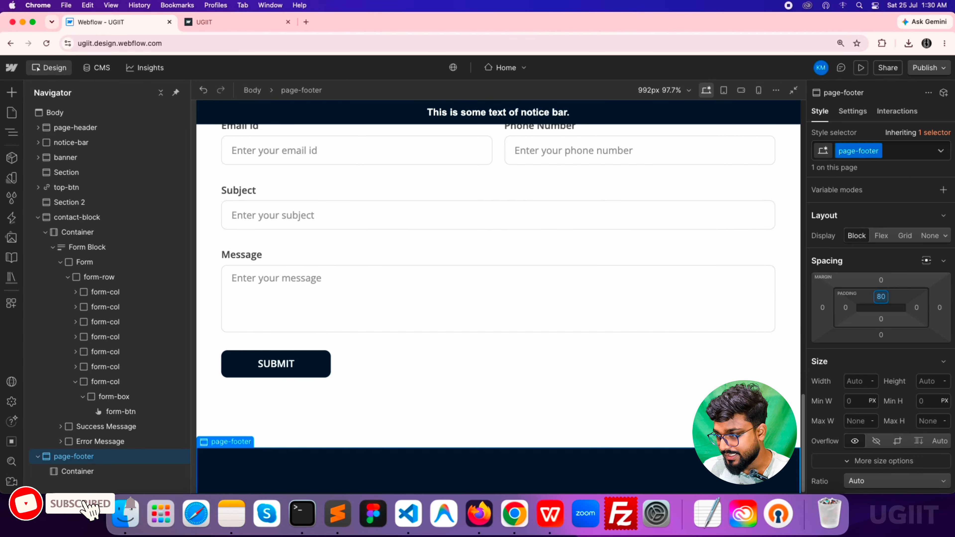
pyautogui.click(881, 319)
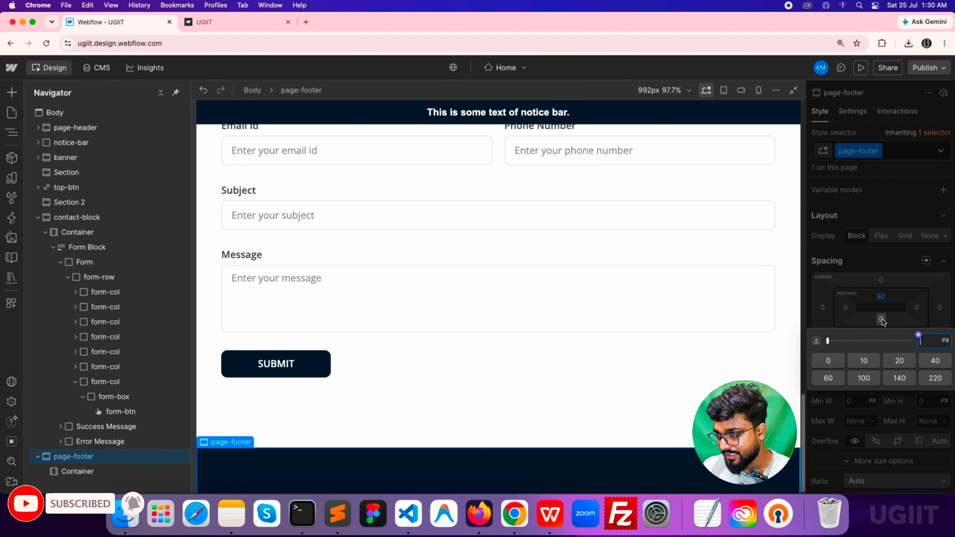
pyautogui.write('80')
pyautogui.press('Return')
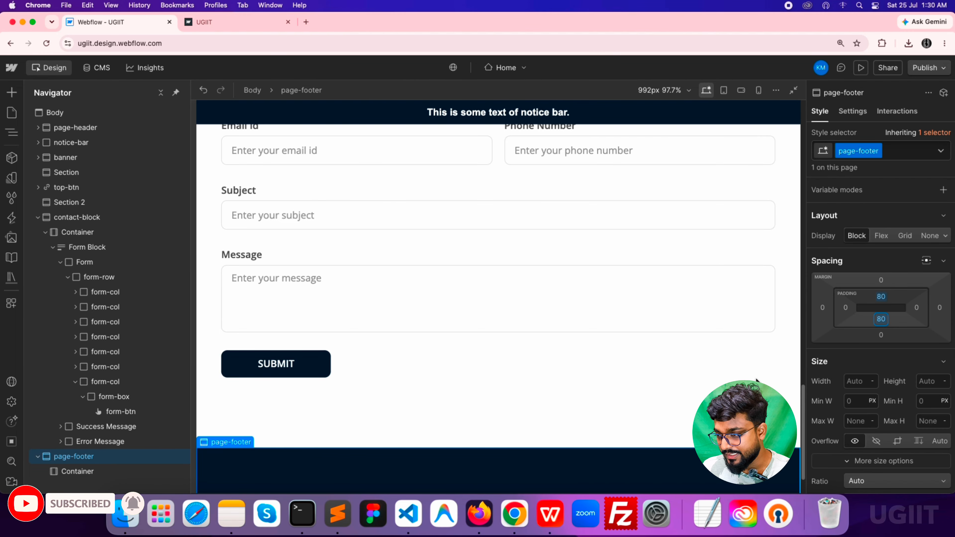
pyautogui.scroll(-2, 671, 386)
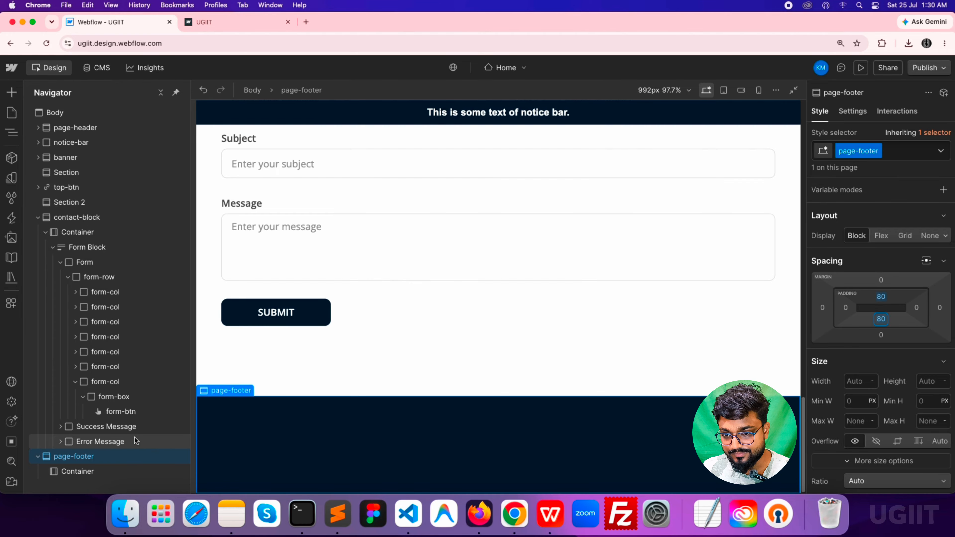
# Add a Div Block inside the page-footer's container and give it the new class page-footer-top
pyautogui.click(80, 472)
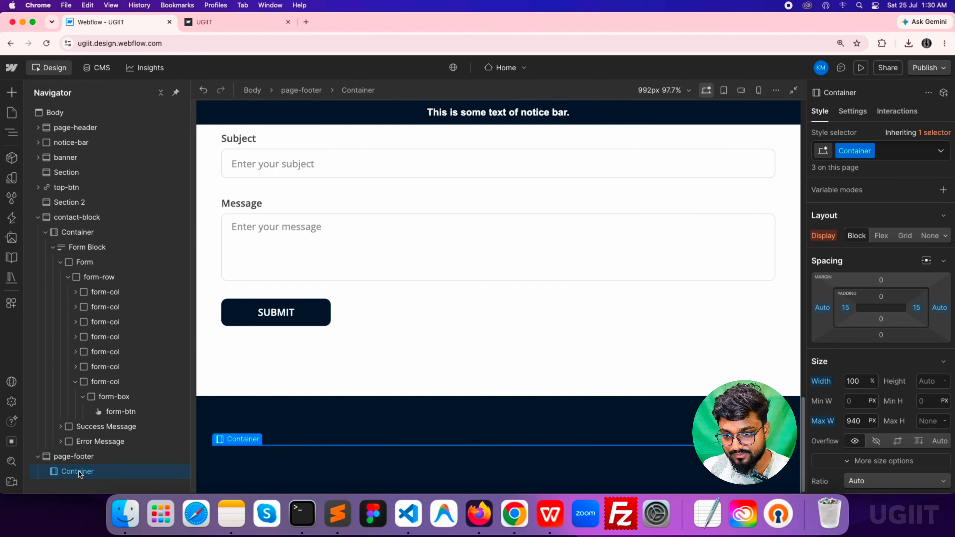
pyautogui.click(12, 92)
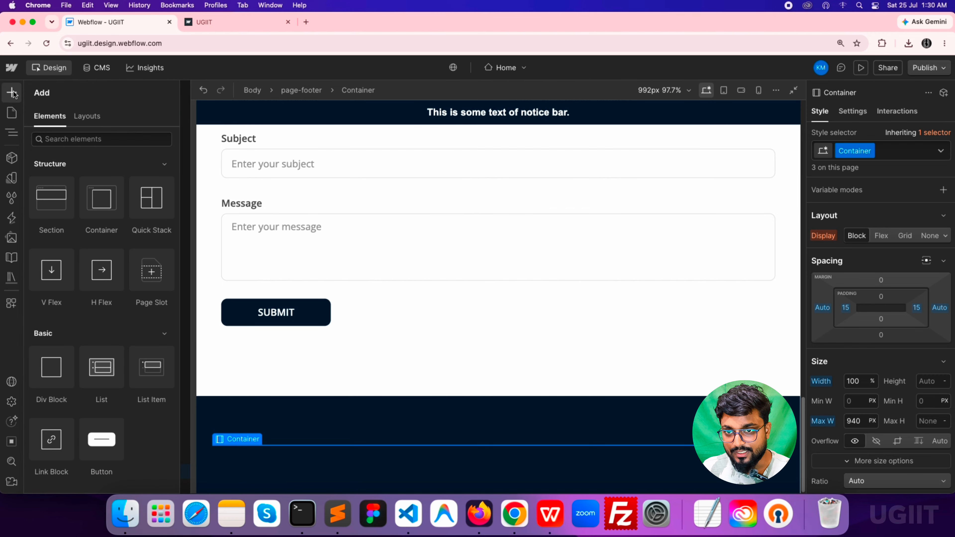
pyautogui.click(50, 374)
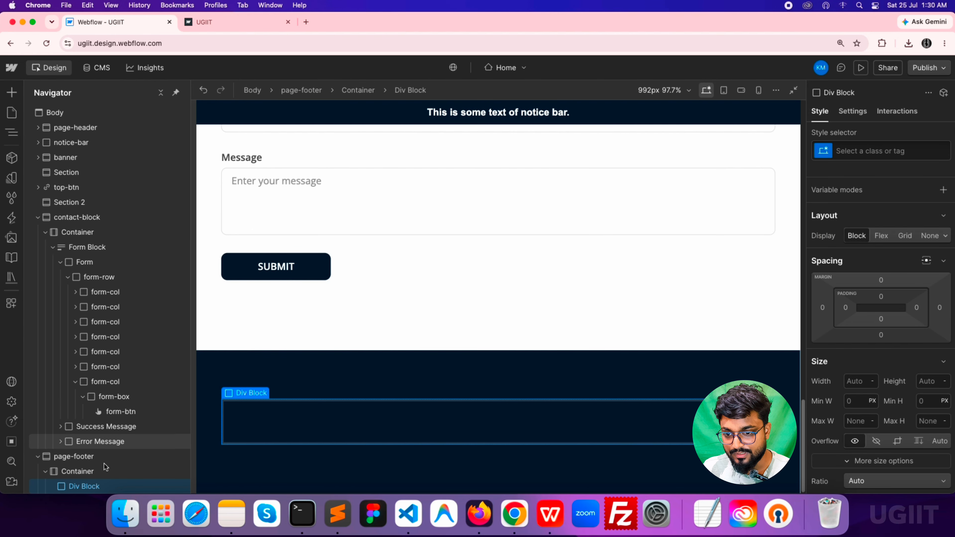
pyautogui.click(851, 152)
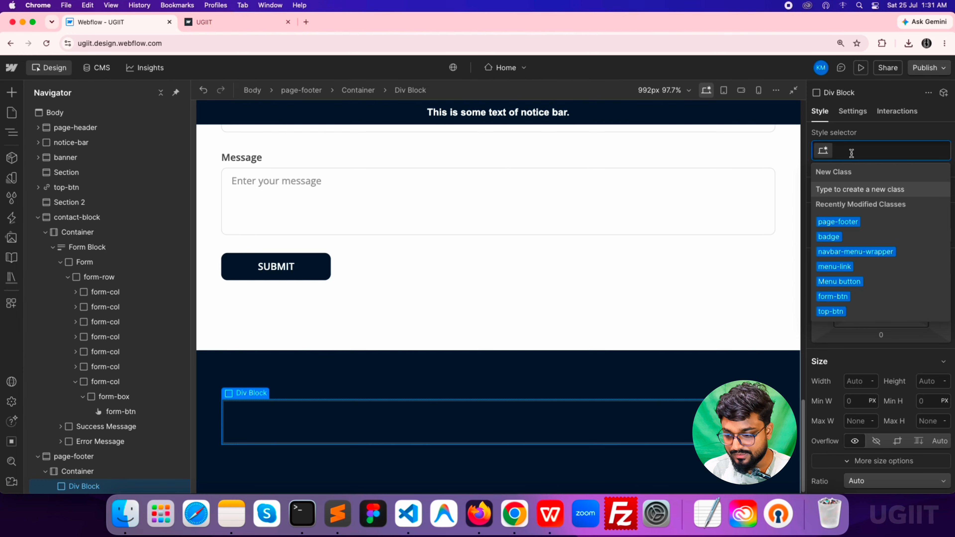
pyautogui.write('page-')
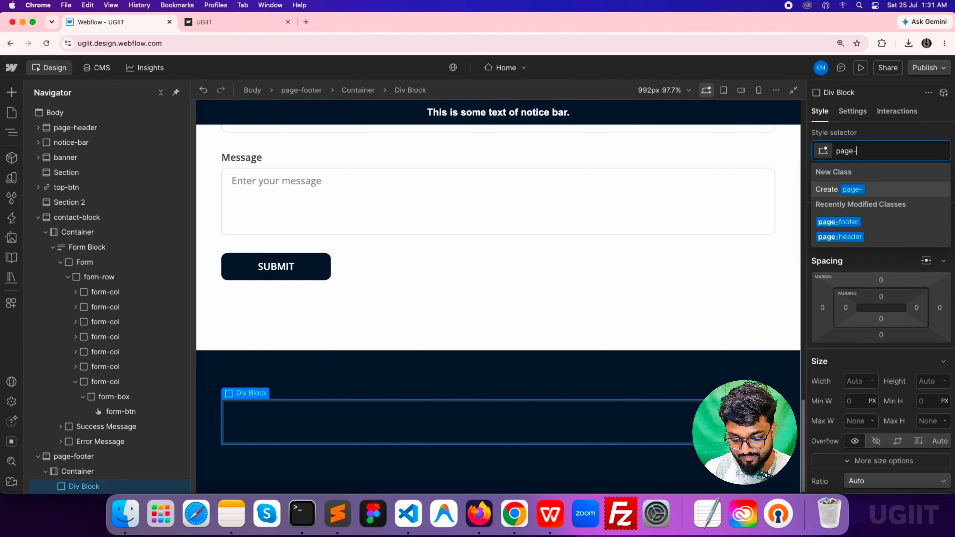
pyautogui.write('footer')
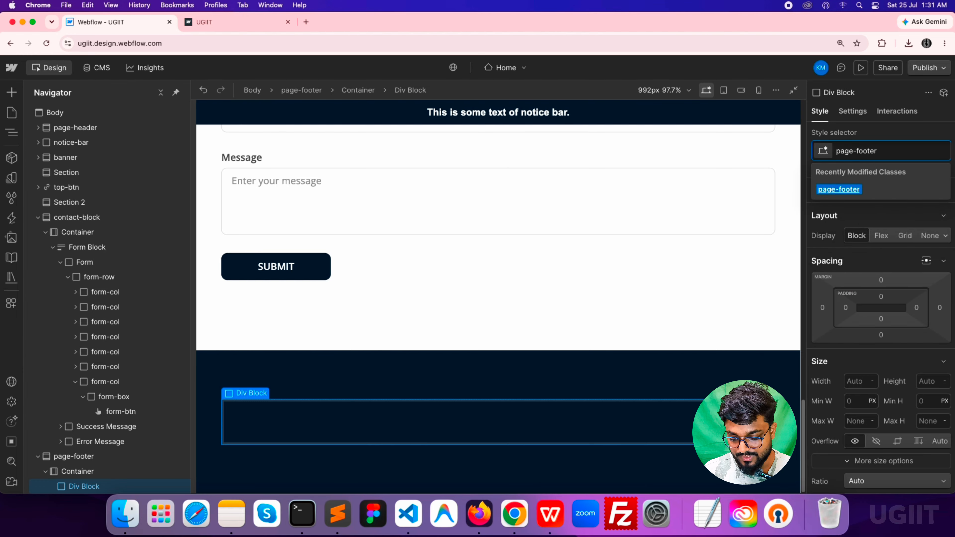
pyautogui.write('-top')
pyautogui.press('Return')
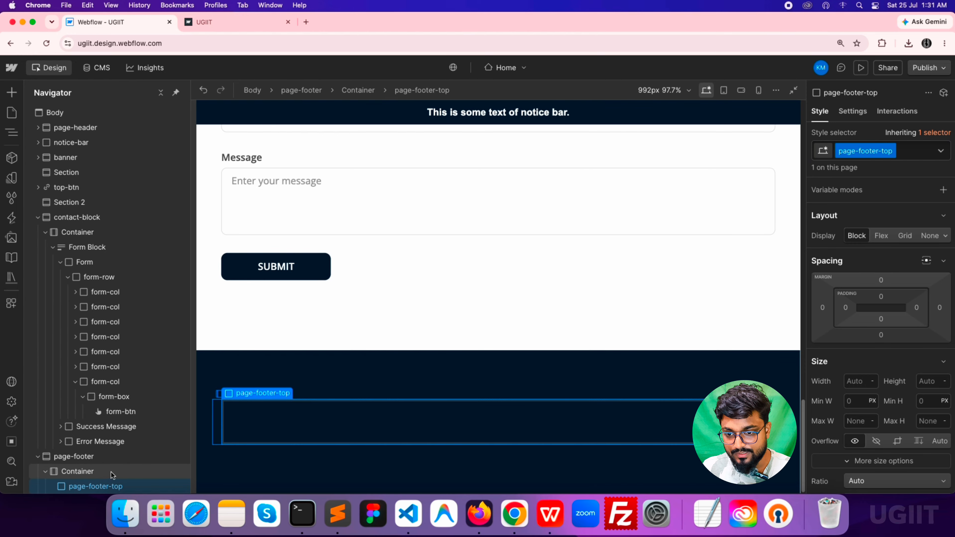
# Nest a Div Block in page-footer-top and give it the new class page-footer-top-row
pyautogui.click(12, 92)
pyautogui.click(57, 371)
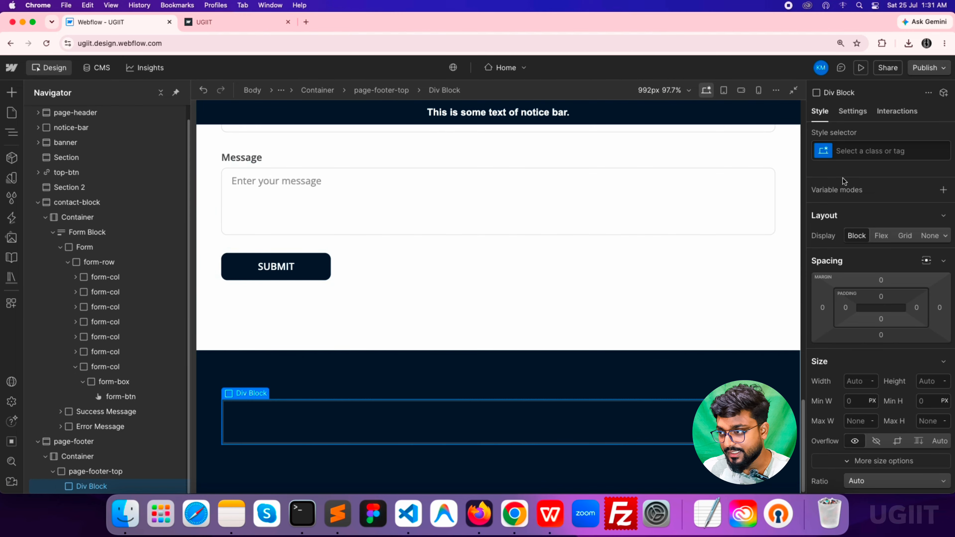
pyautogui.click(865, 151)
pyautogui.write('page')
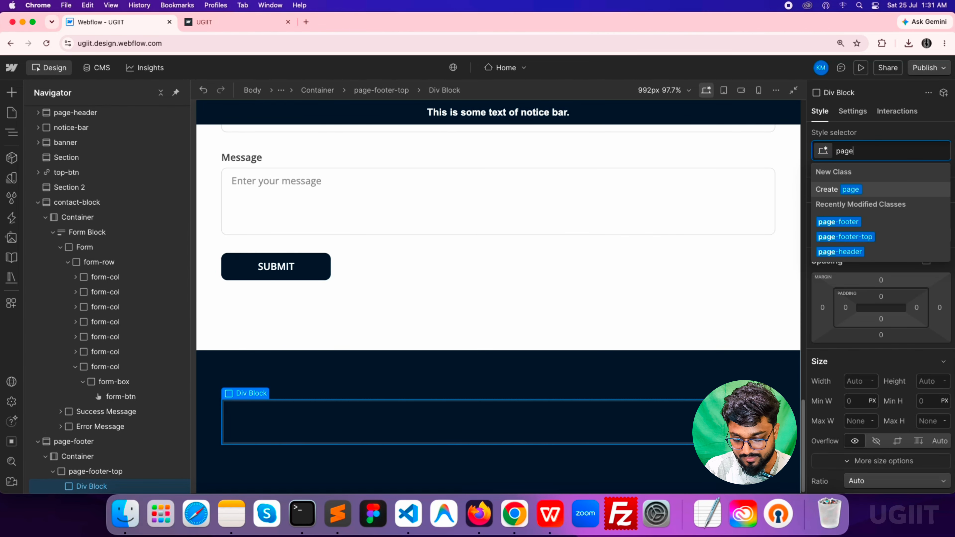
pyautogui.write('-f')
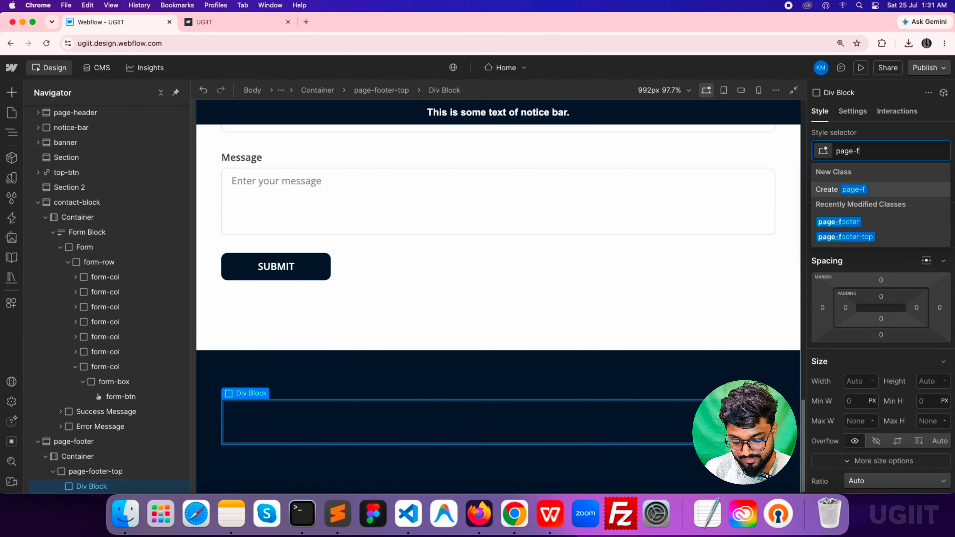
pyautogui.write('ooter-')
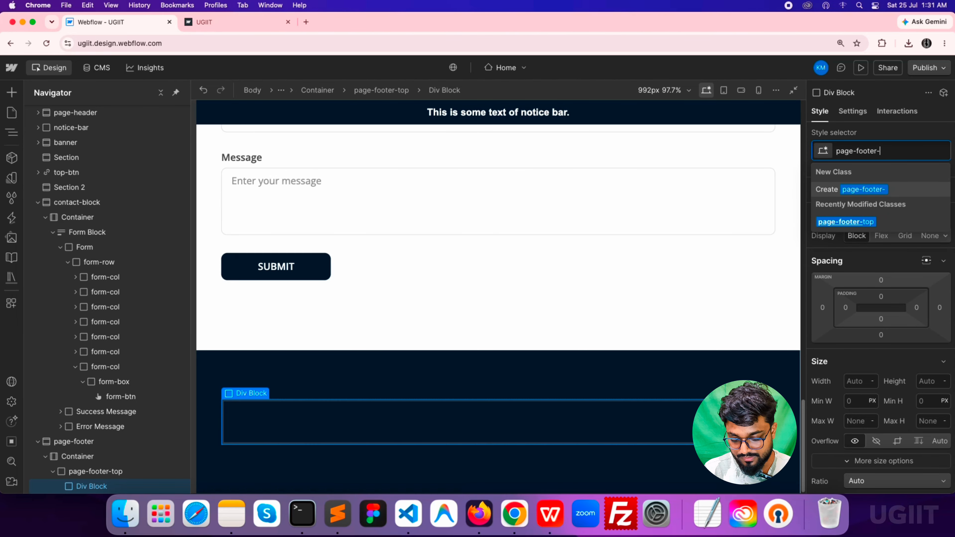
pyautogui.write('top-row')
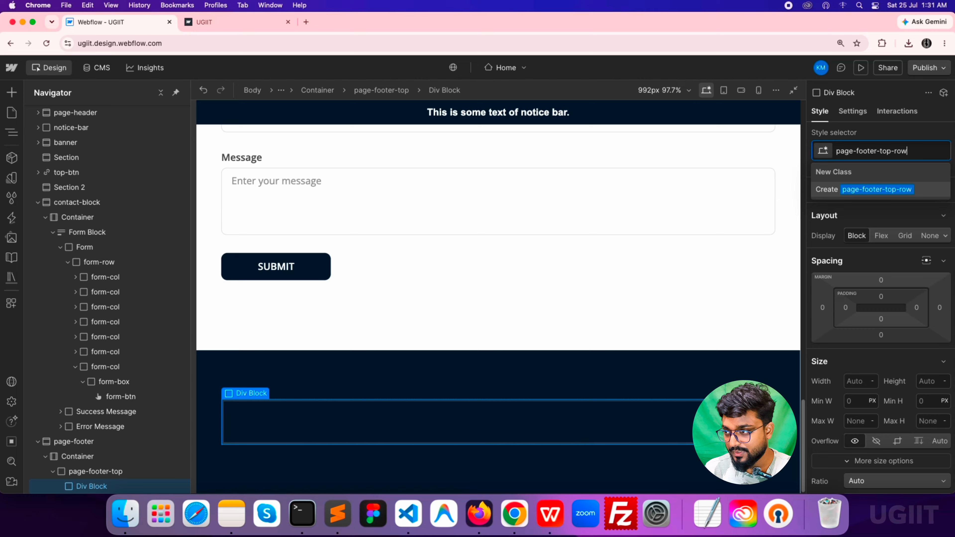
pyautogui.press('Return')
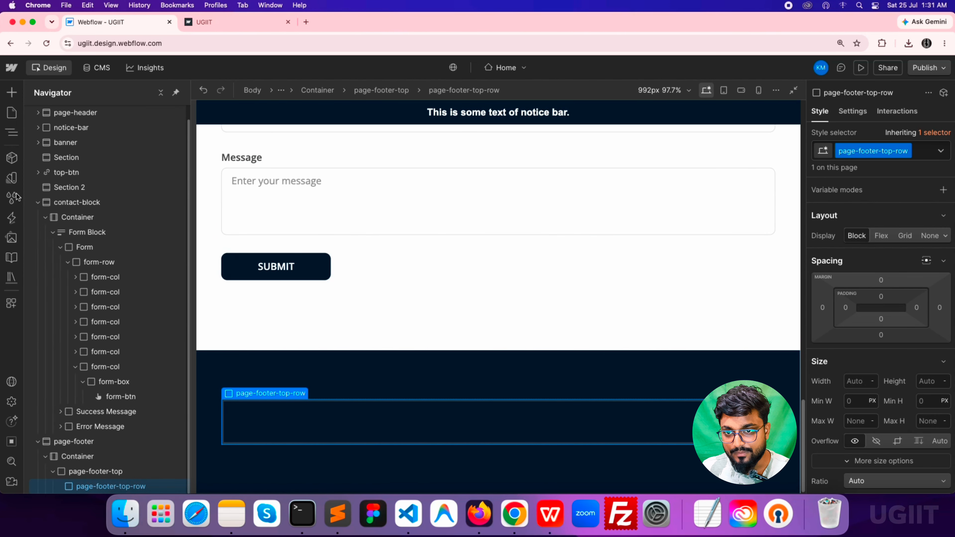
# Nest a Div Block in page-footer-top-row and give it the new class page-footer-col
pyautogui.click(13, 96)
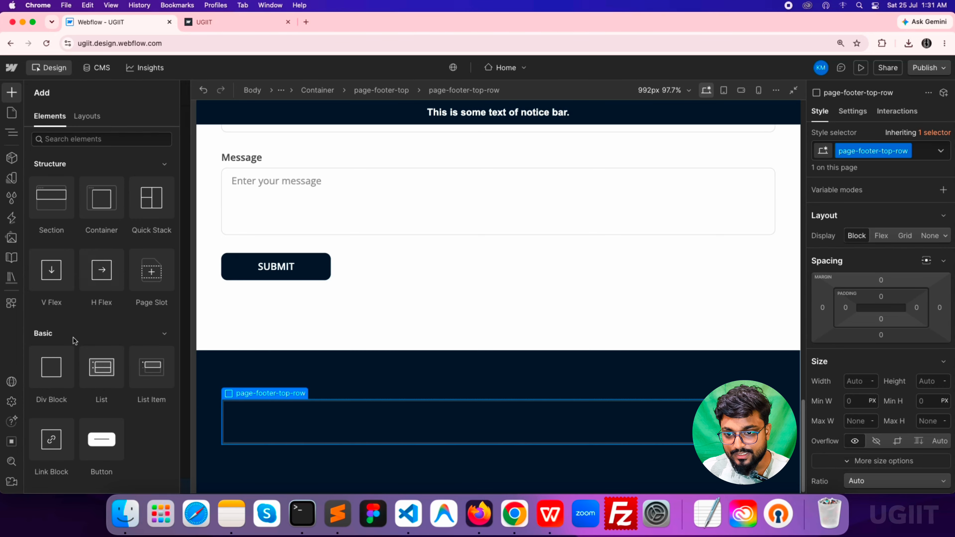
pyautogui.click(50, 377)
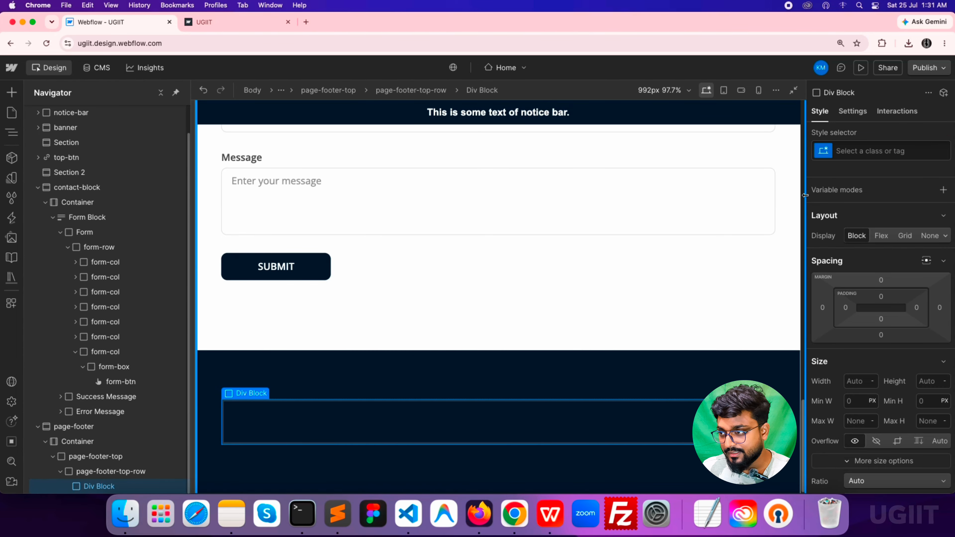
pyautogui.click(864, 151)
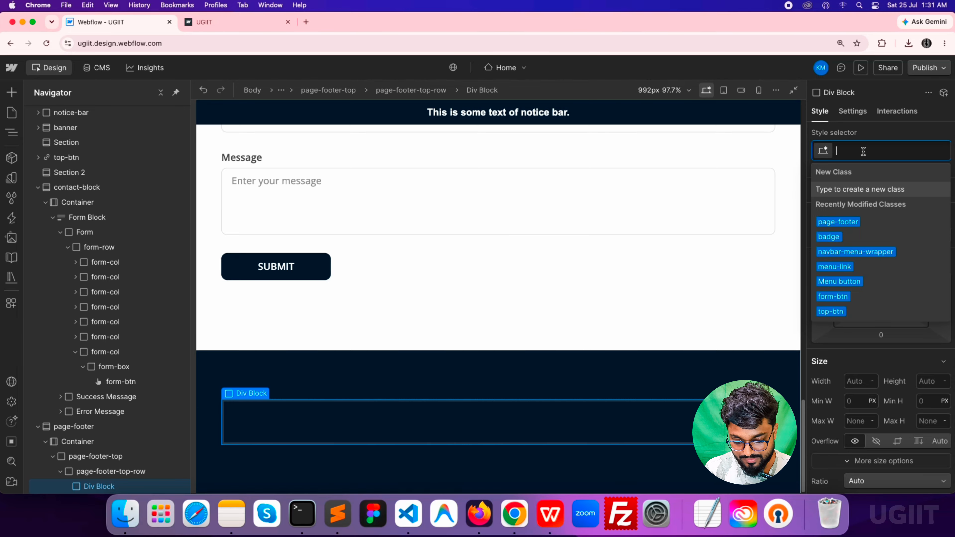
pyautogui.write('page-foot')
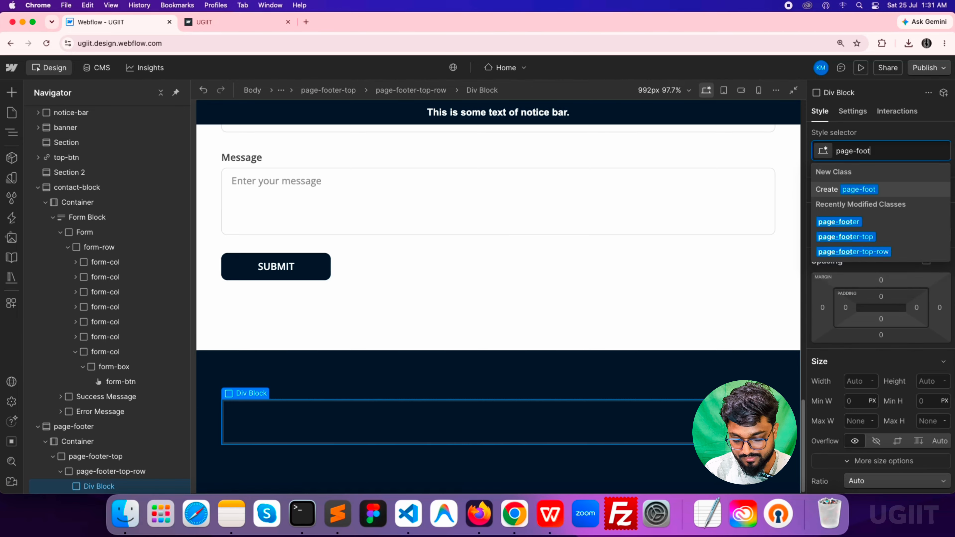
pyautogui.write('er-col')
pyautogui.press('super+BackSpace')
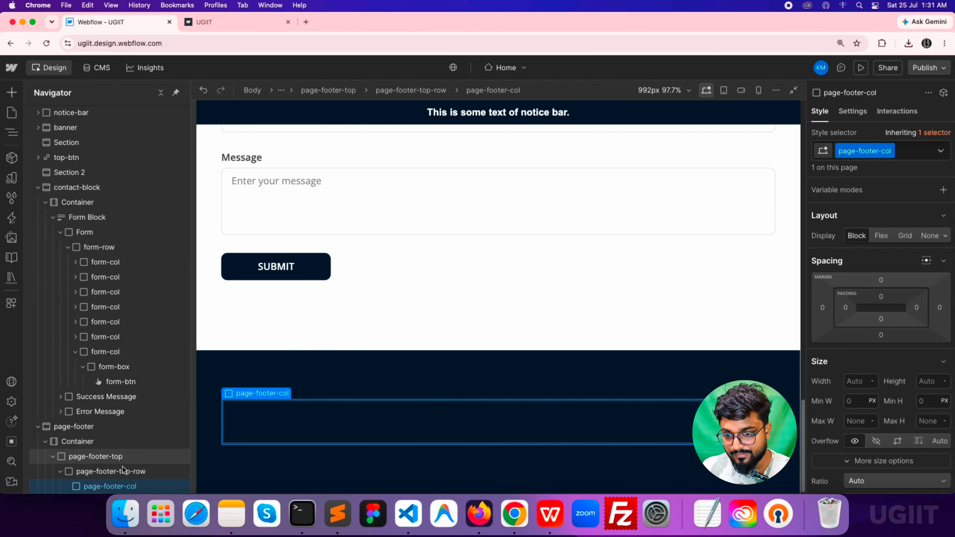
# Nest a Div Block in page-footer-col and give it the new class footer-box
pyautogui.click(11, 92)
pyautogui.click(51, 364)
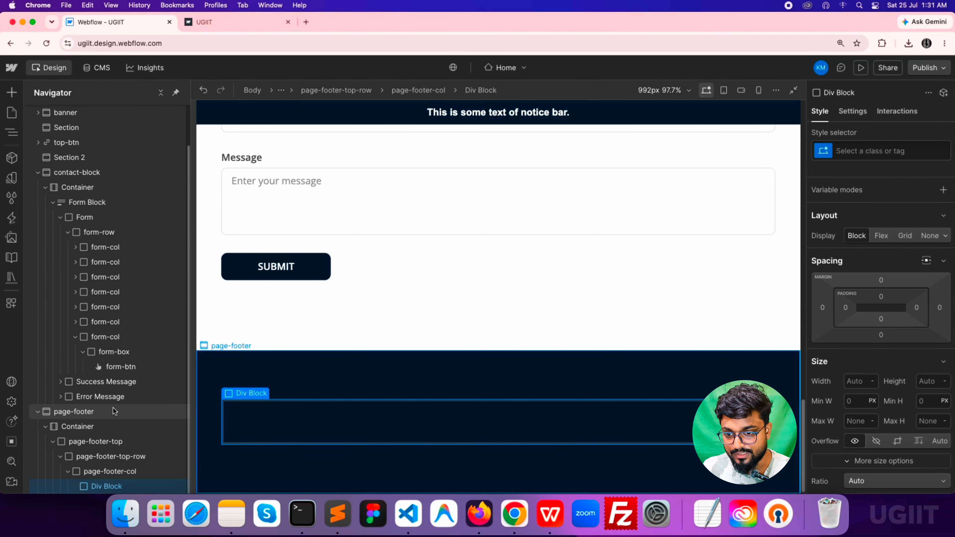
pyautogui.click(845, 151)
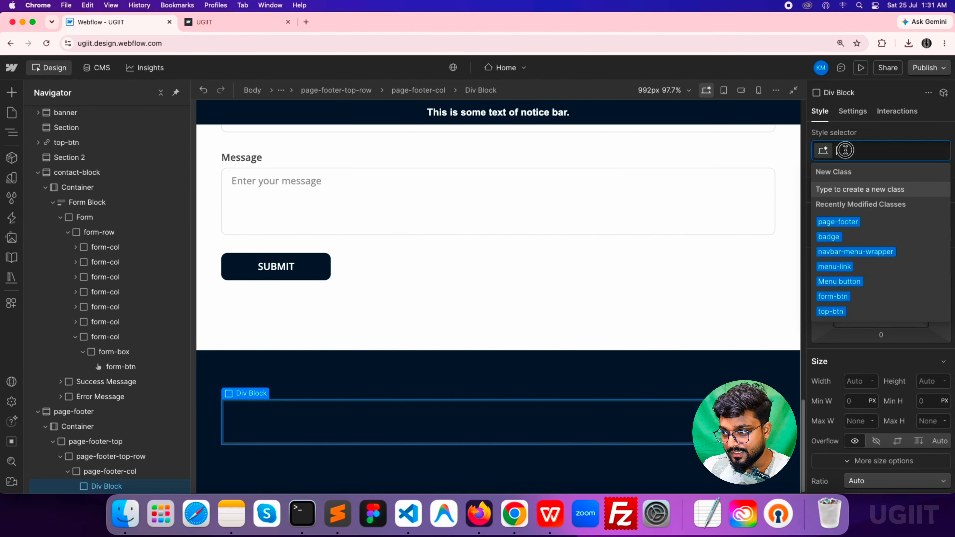
pyautogui.write('f')
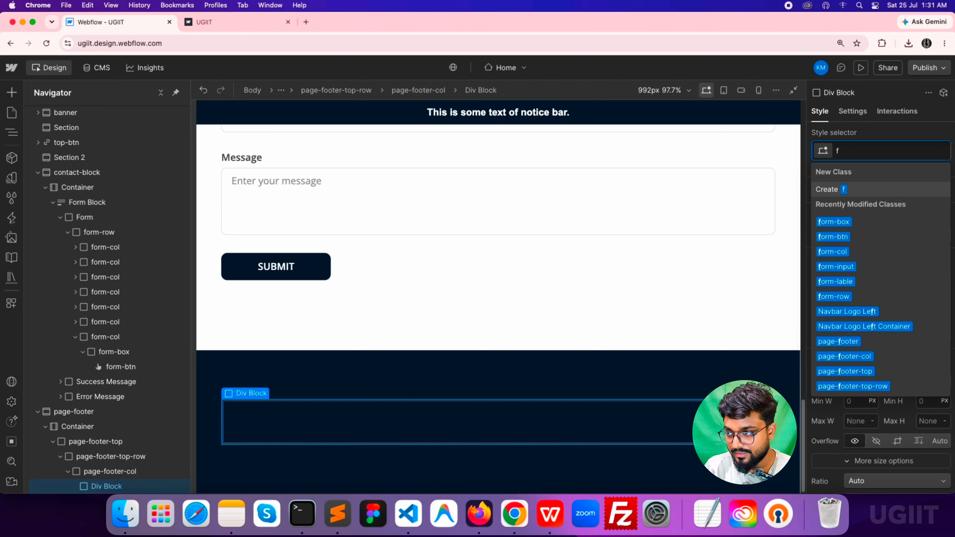
pyautogui.write('ooter-')
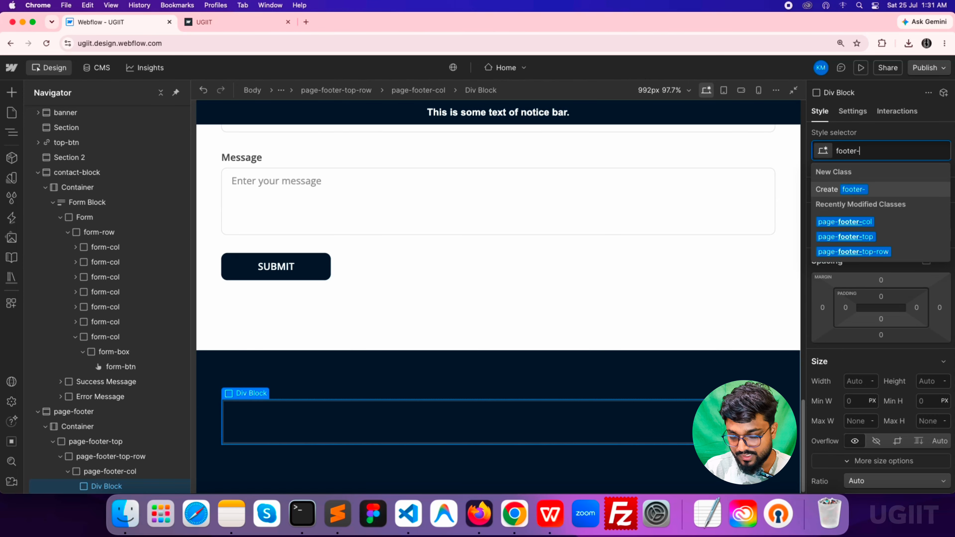
pyautogui.write('box')
pyautogui.press('Return')
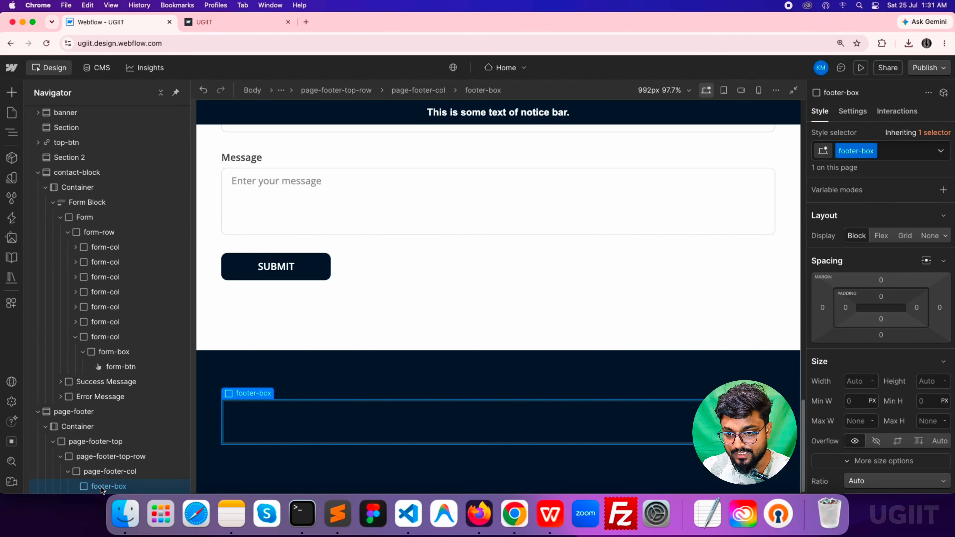
# Add a Link Block inside footer-box, keeping its default link settings
pyautogui.click(12, 94)
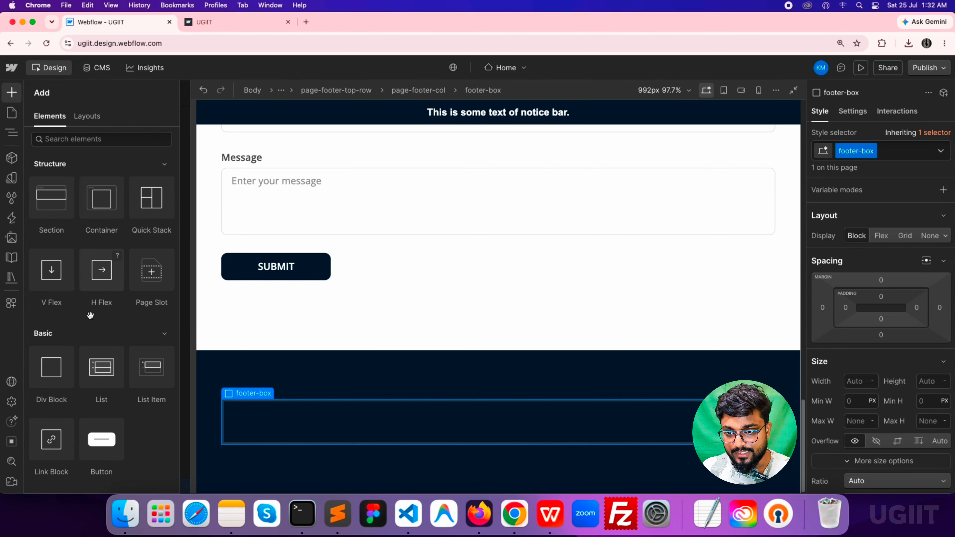
pyautogui.scroll(-5, 81, 316)
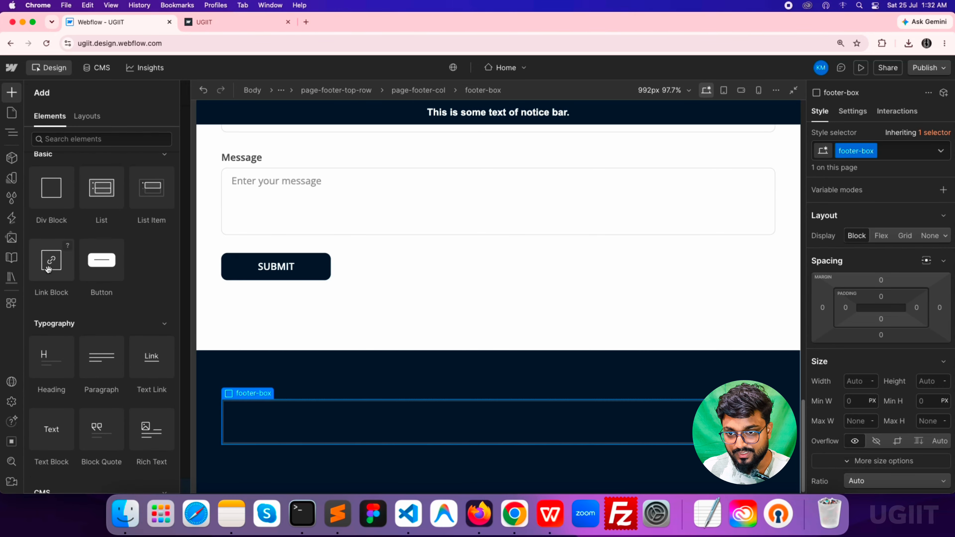
pyautogui.click(48, 270)
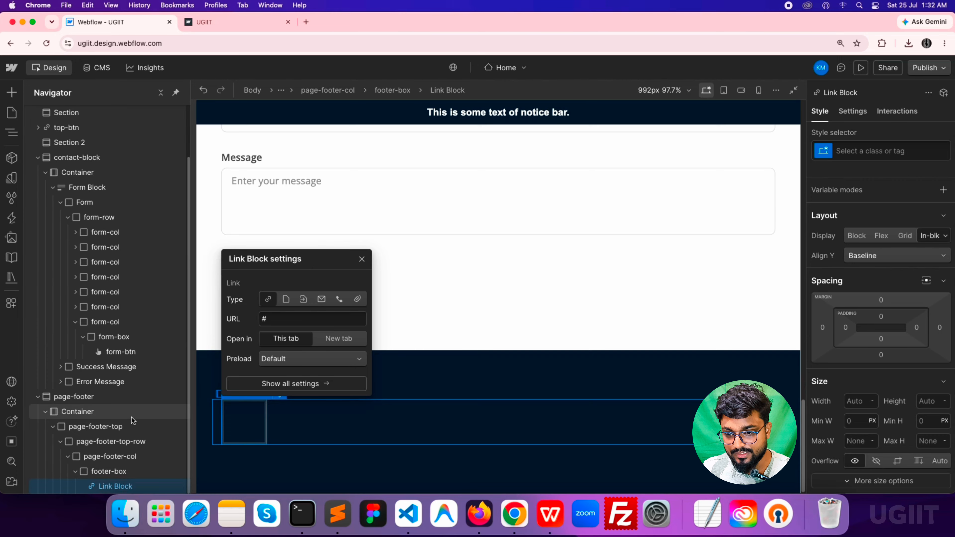
pyautogui.click(124, 486)
# Insert an Image element in the footer's Link Block and set its source to the UGIIT-logo.png asset
pyautogui.click(12, 93)
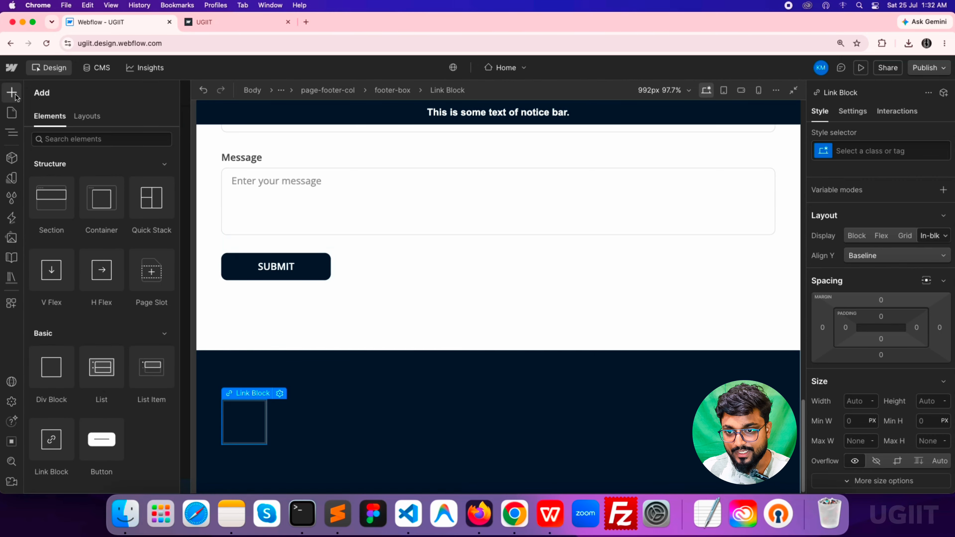
pyautogui.scroll(-5, 121, 337)
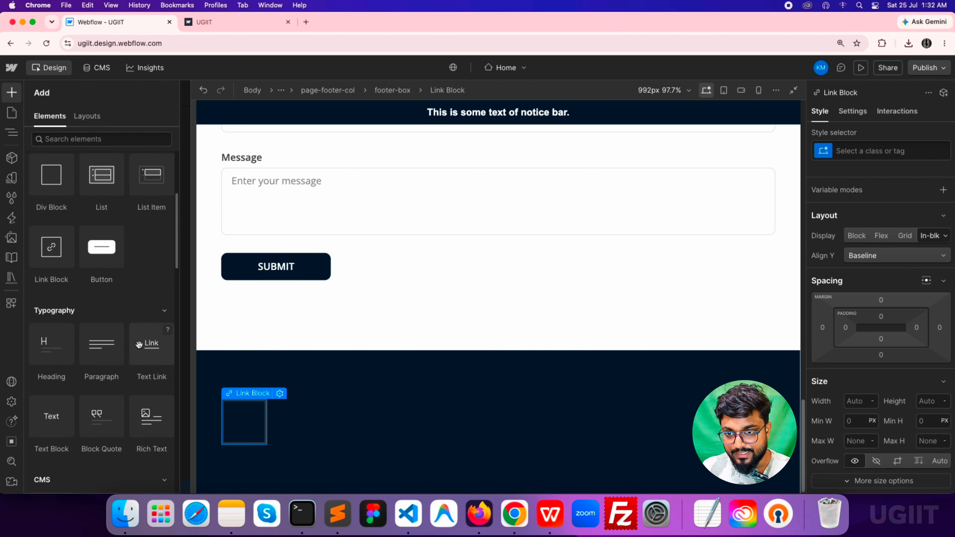
pyautogui.scroll(-7, 136, 296)
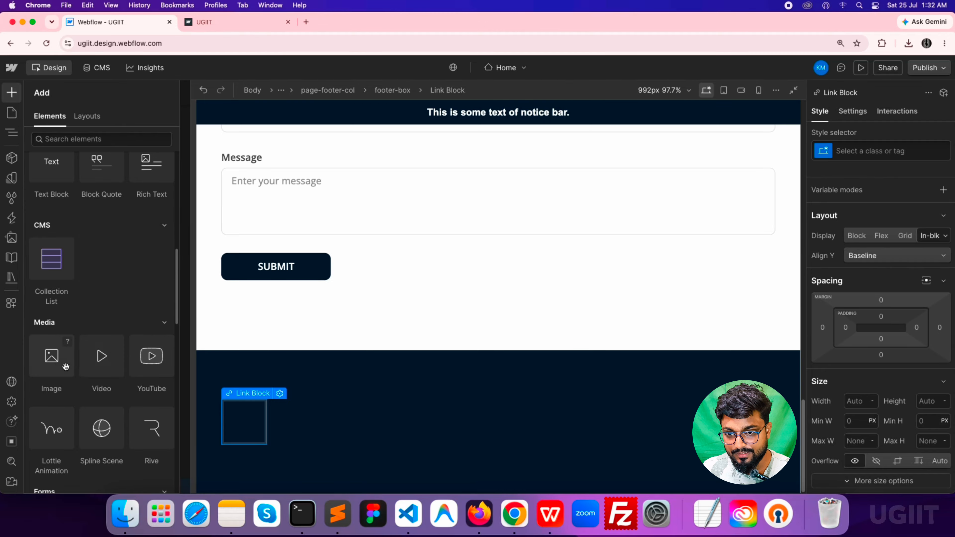
pyautogui.click(53, 362)
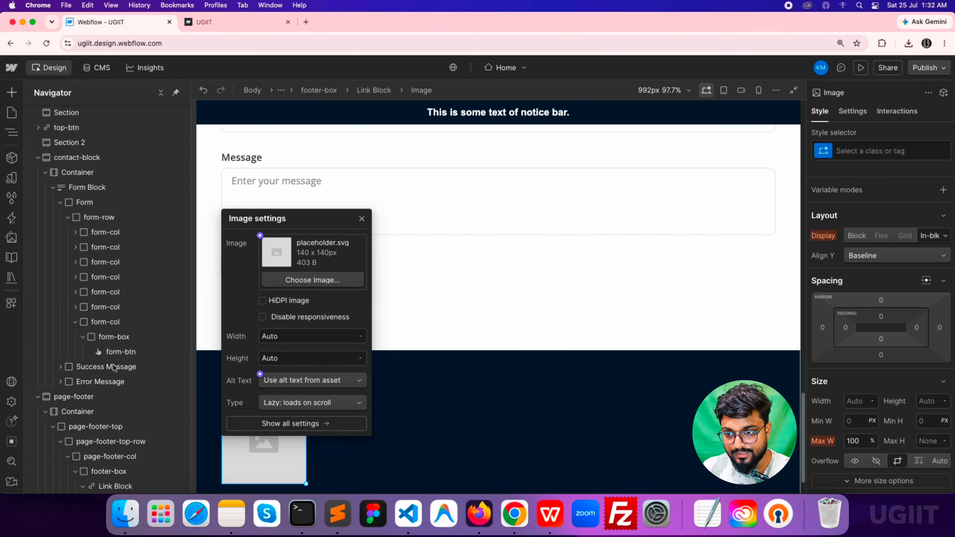
pyautogui.click(297, 280)
pyautogui.click(53, 183)
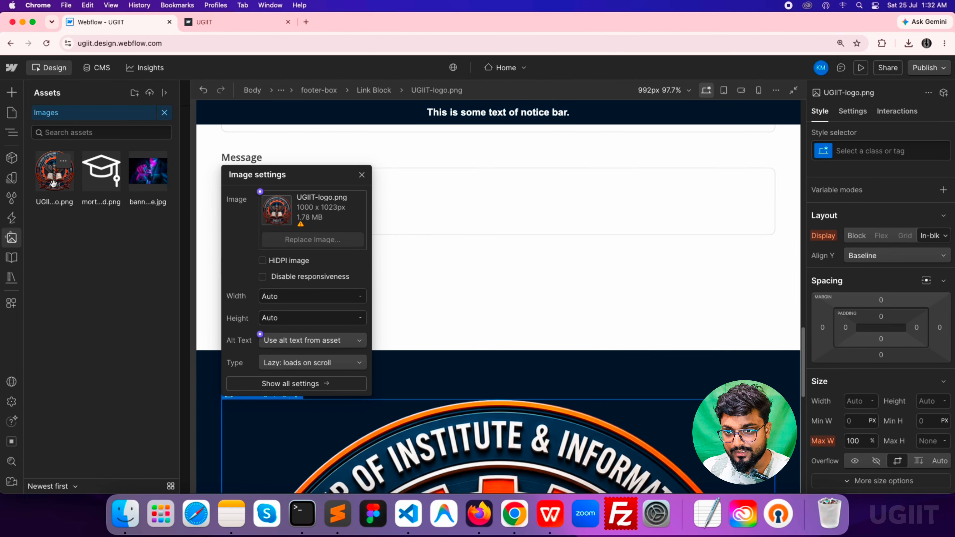
pyautogui.click(362, 174)
pyautogui.scroll(-5, 407, 323)
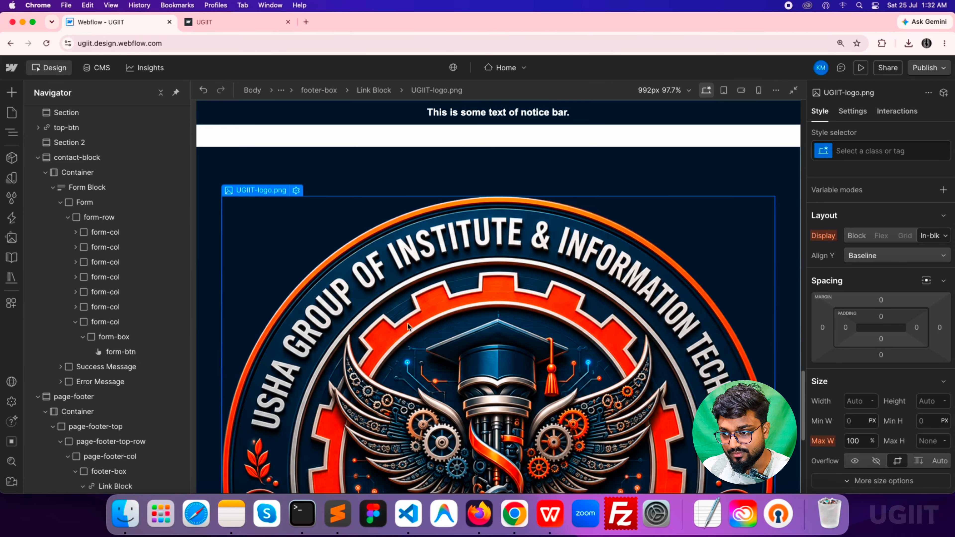
pyautogui.scroll(-4, 407, 322)
pyautogui.scroll(-1, 113, 399)
# Give the footer's Link Block the new class footer-logo-link
pyautogui.click(118, 471)
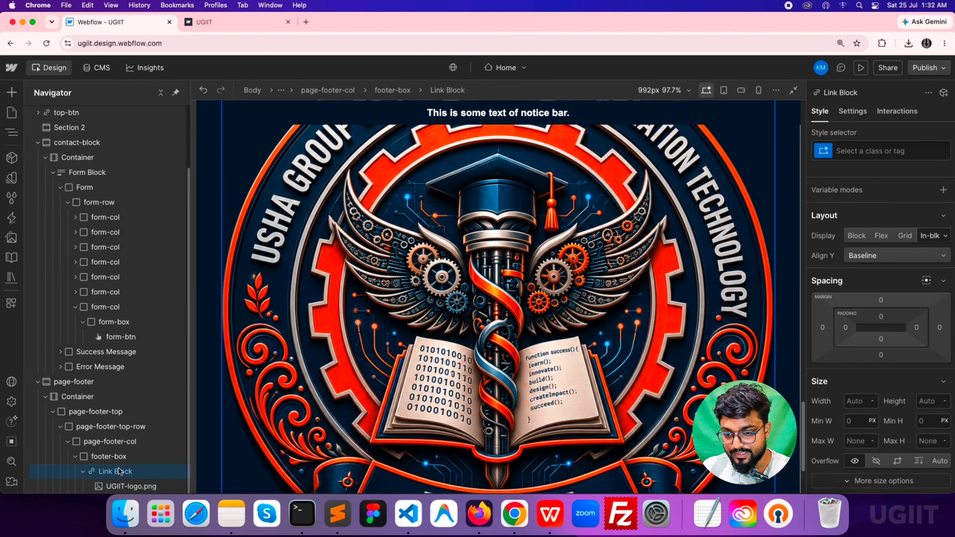
pyautogui.click(880, 151)
pyautogui.write('f')
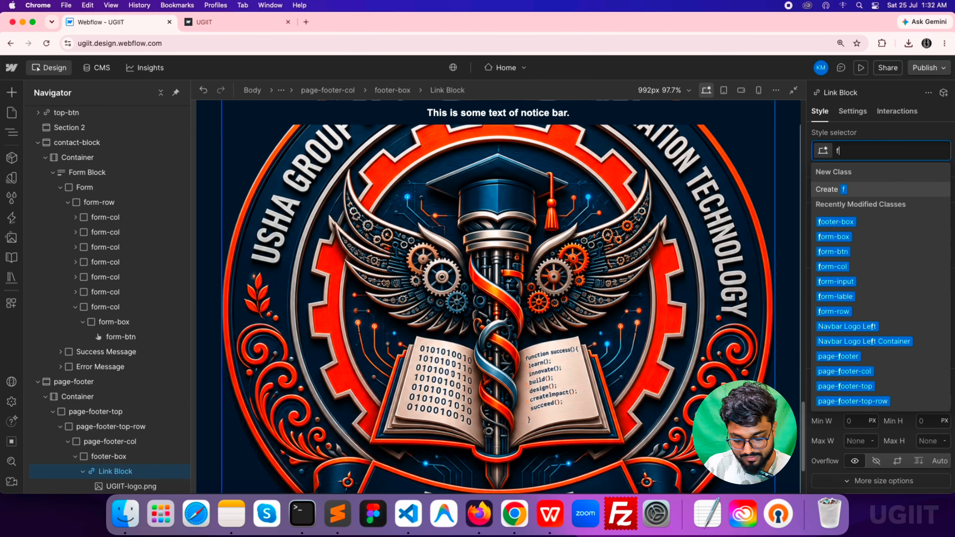
pyautogui.write('ooter-logo')
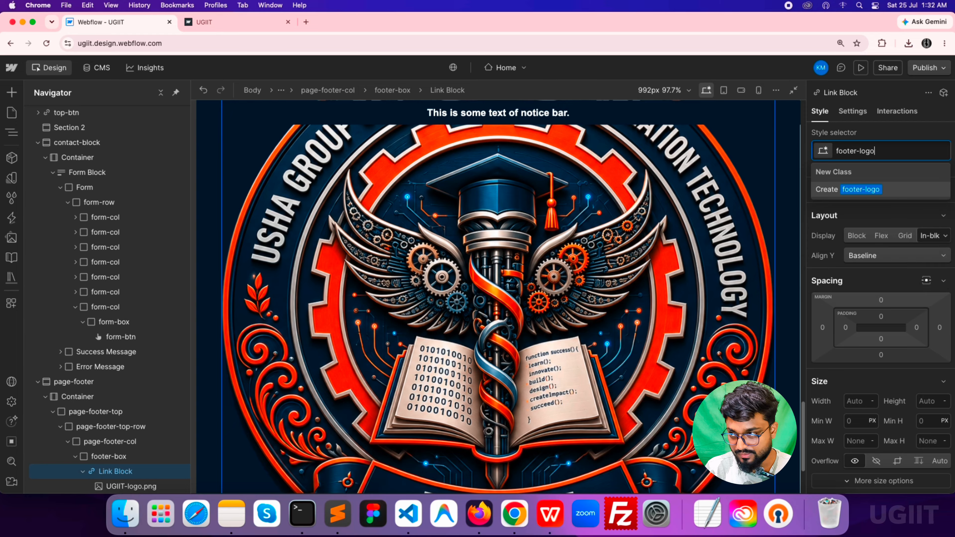
pyautogui.write('-li')
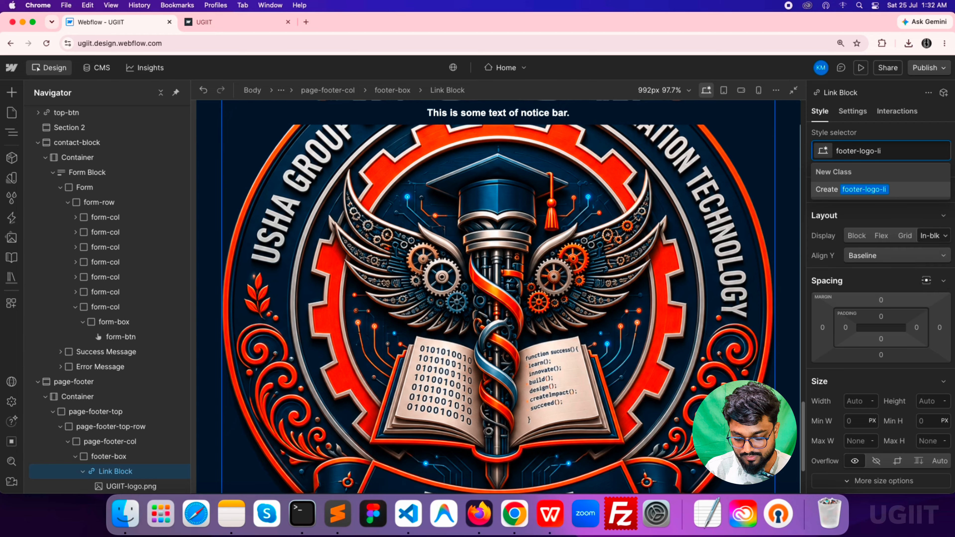
pyautogui.write('nk')
pyautogui.press('Return')
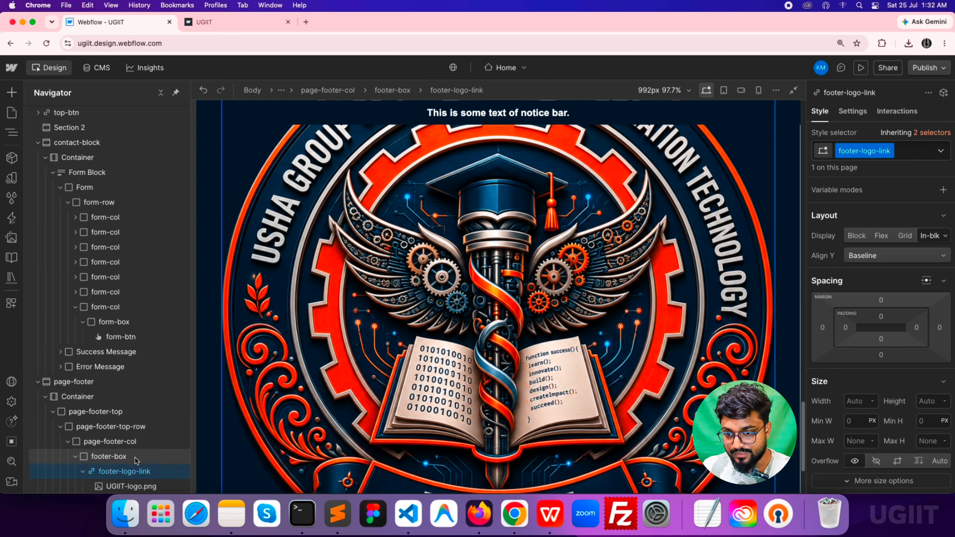
# Give the UGIIT-logo.png image inside footer-logo-link the new class footer-logo
pyautogui.click(136, 484)
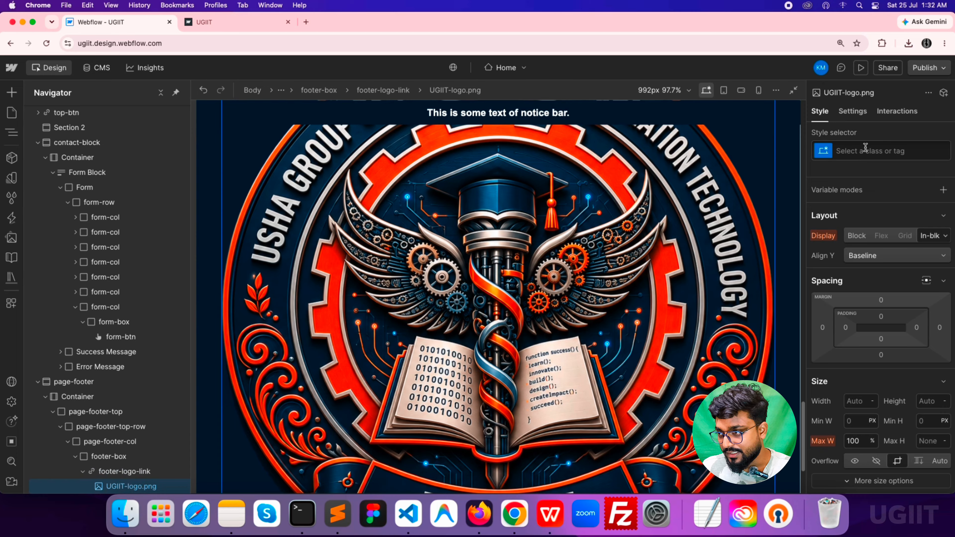
pyautogui.click(865, 148)
pyautogui.write('f')
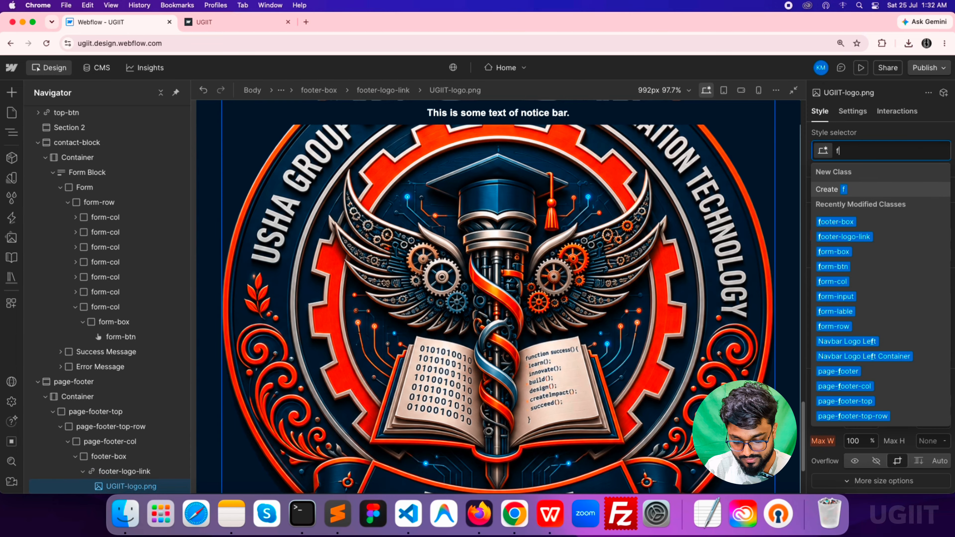
pyautogui.write('ooter-logo')
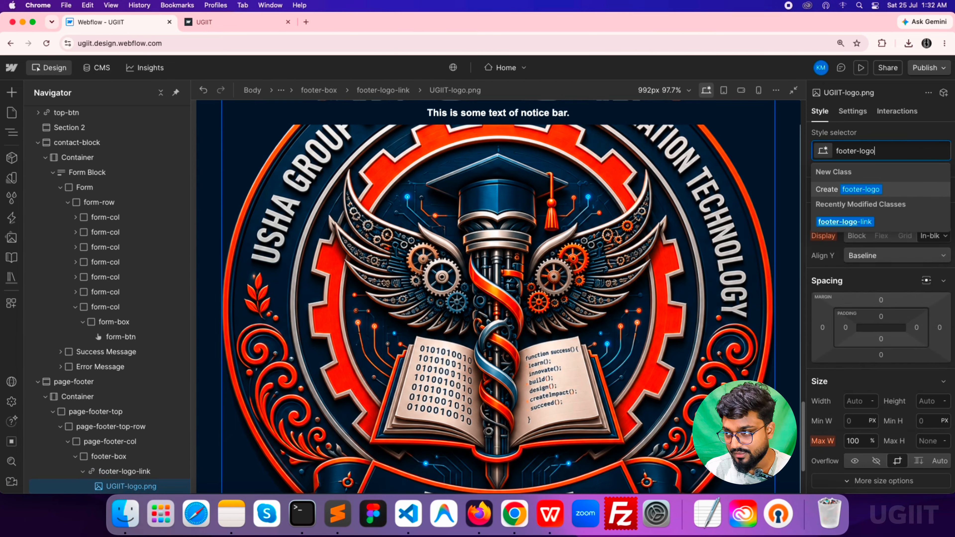
pyautogui.press('Return')
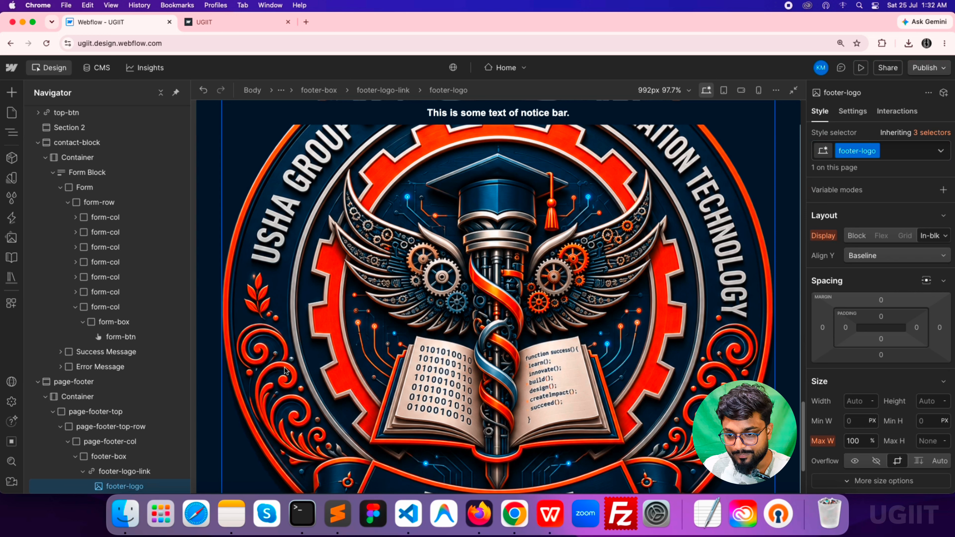
# Set the footer-logo-link block's width to 100% and its maximum width to 200 px
pyautogui.click(128, 473)
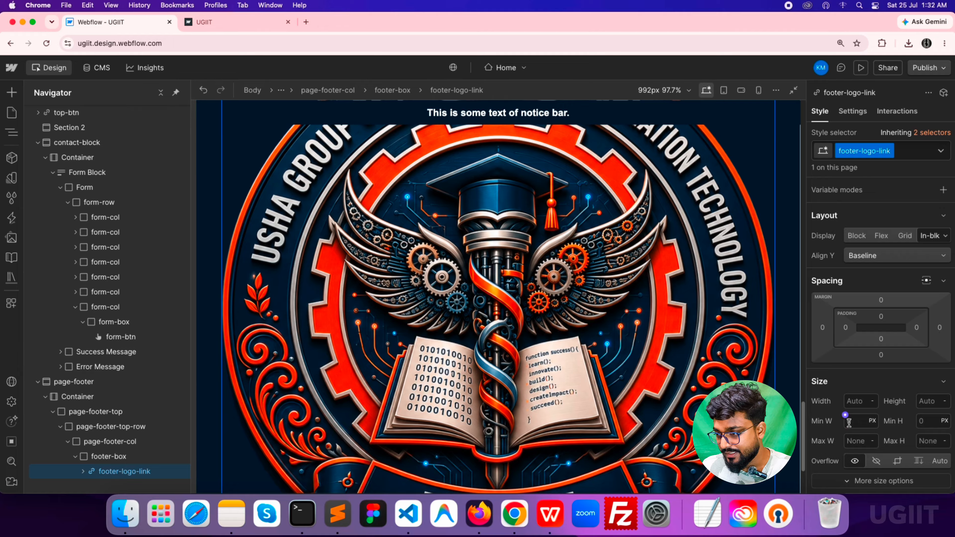
pyautogui.click(858, 400)
pyautogui.write('1')
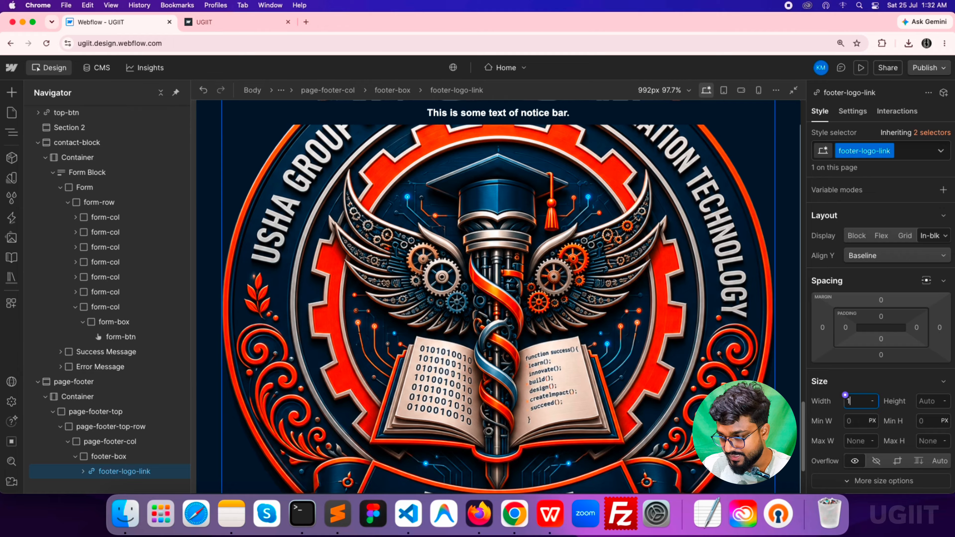
pyautogui.write('00%')
pyautogui.press('Return')
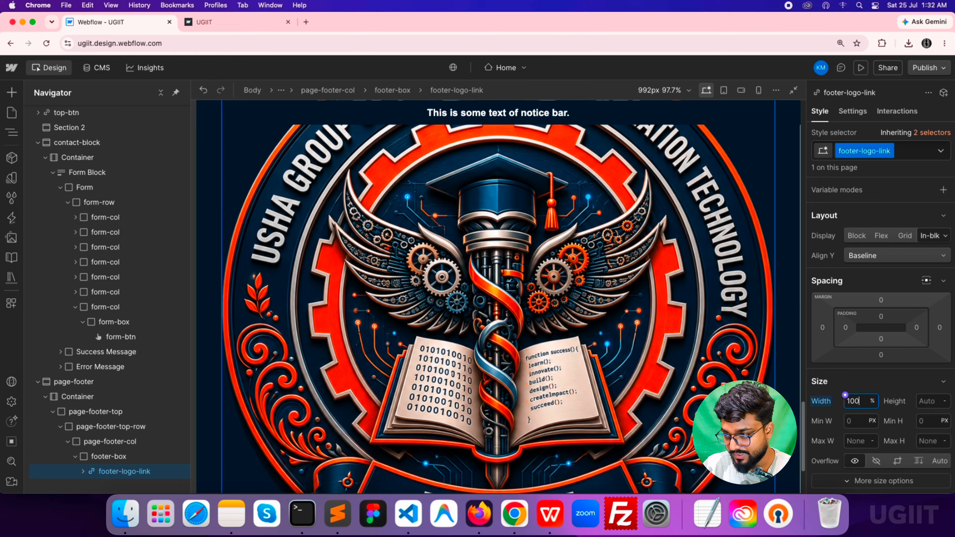
pyautogui.click(859, 440)
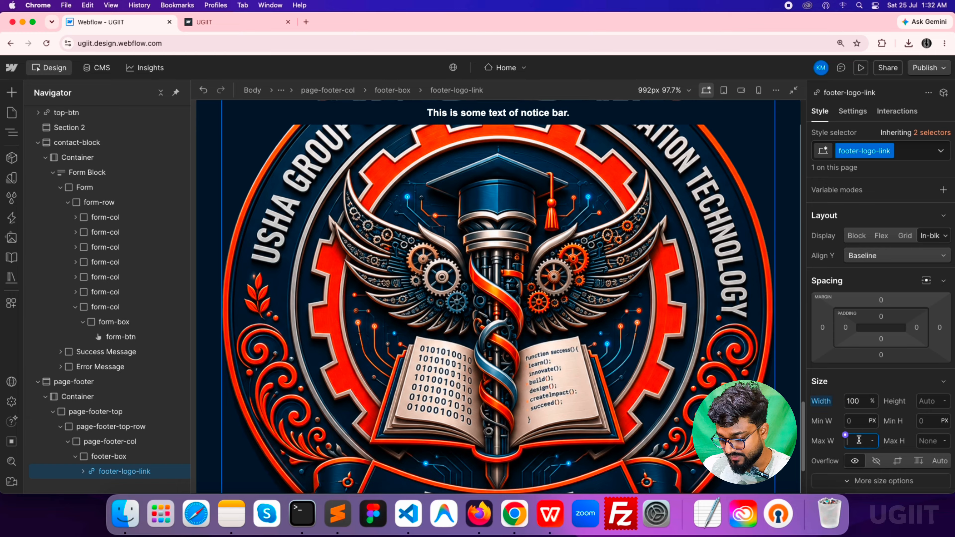
pyautogui.write('200px')
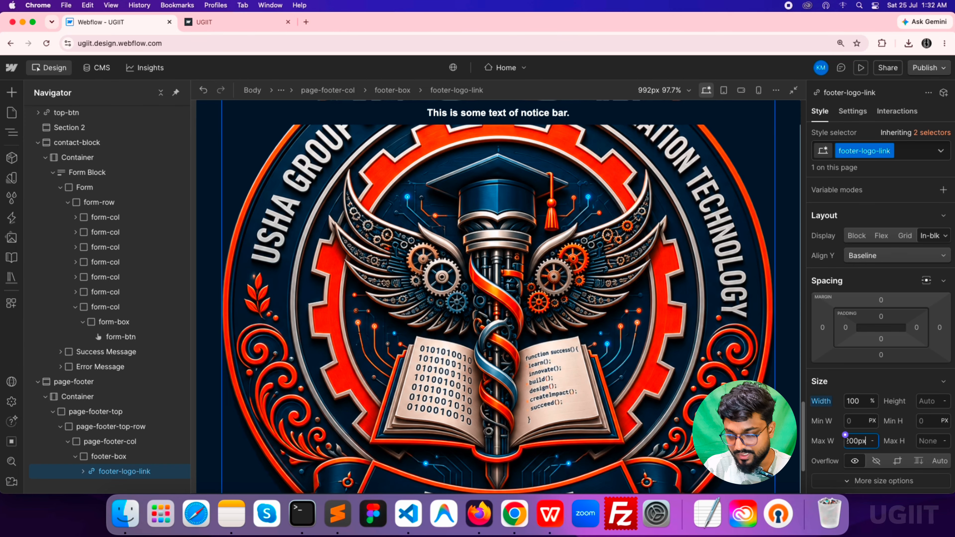
pyautogui.press('Return')
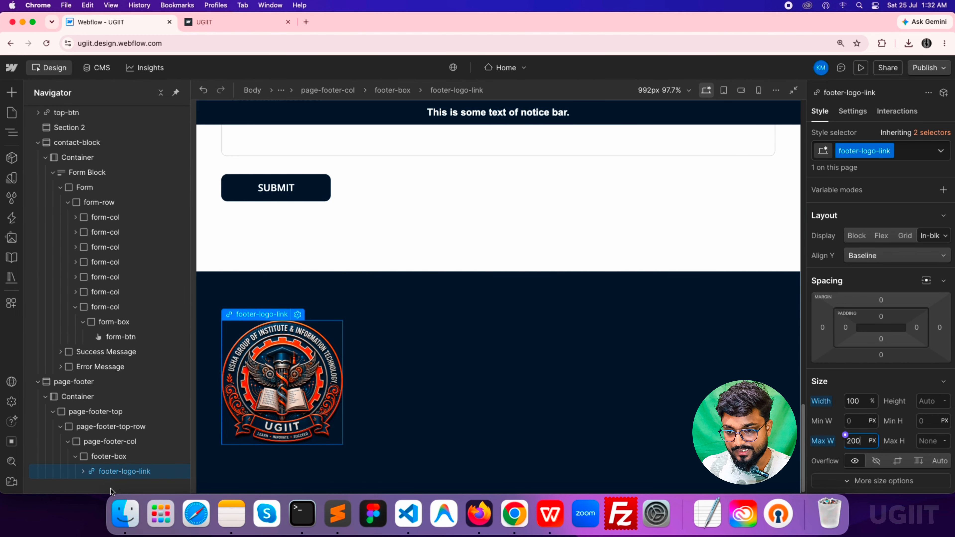
# Add a Paragraph element inside footer-box, below the logo link
pyautogui.click(119, 456)
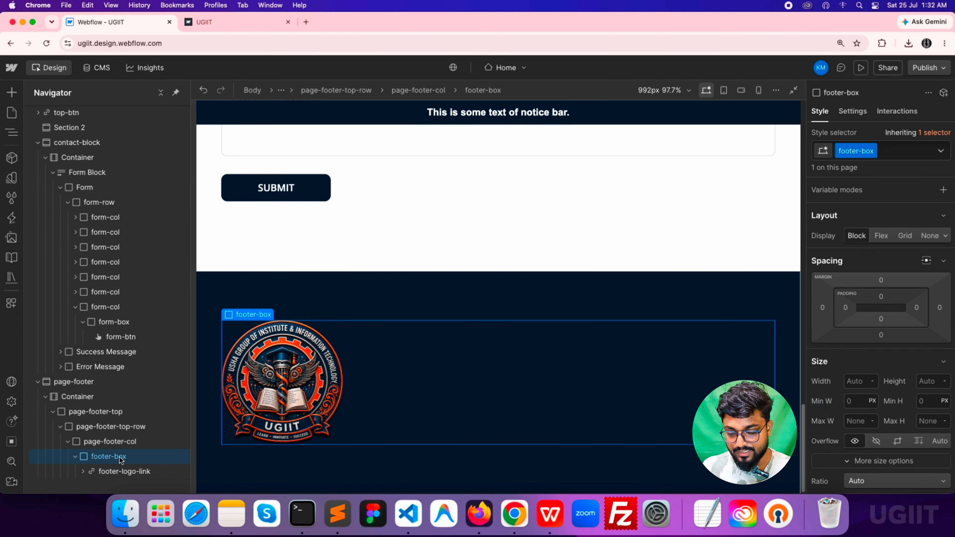
pyautogui.press('a')
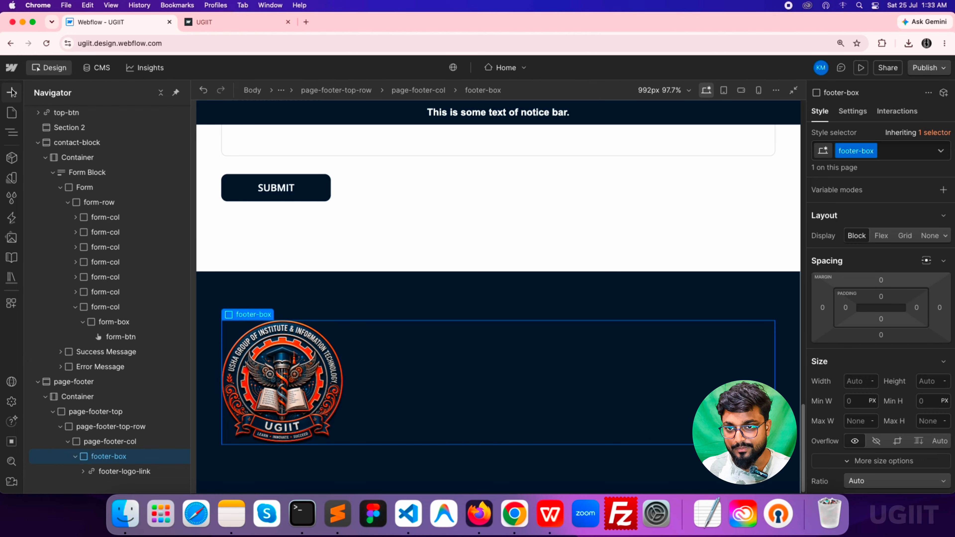
pyautogui.scroll(-5, 113, 293)
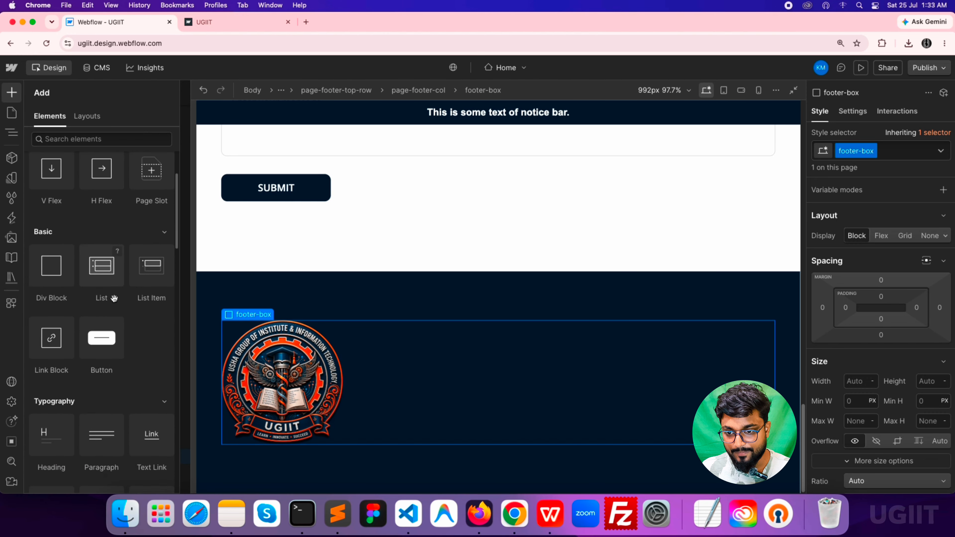
pyautogui.click(108, 357)
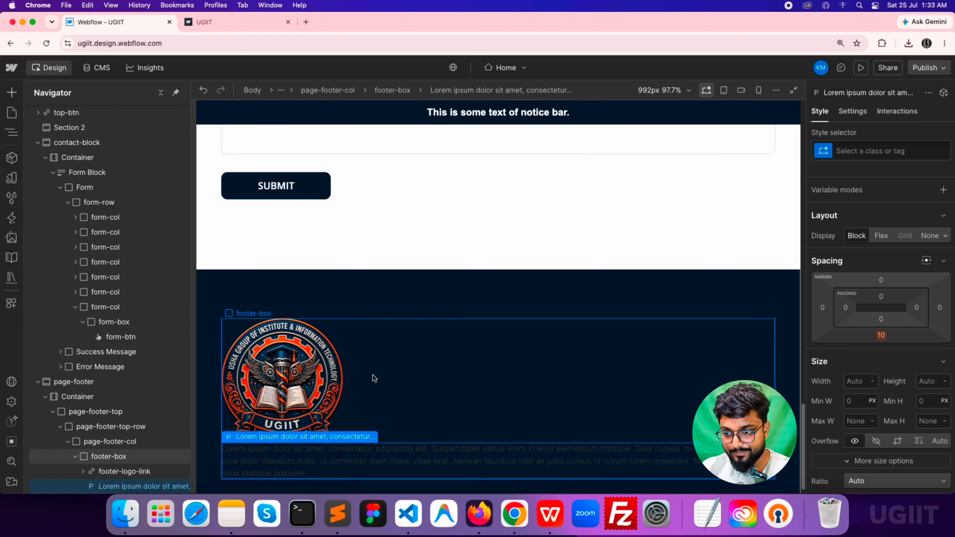
# Switch to Sublime Text and copy the opening paragraph starting "UGIIT is dedicated to empowering students"
pyautogui.click(338, 513)
pyautogui.moveTo(328, 61); pyautogui.dragTo(27, 48)
pyautogui.press('super+c')
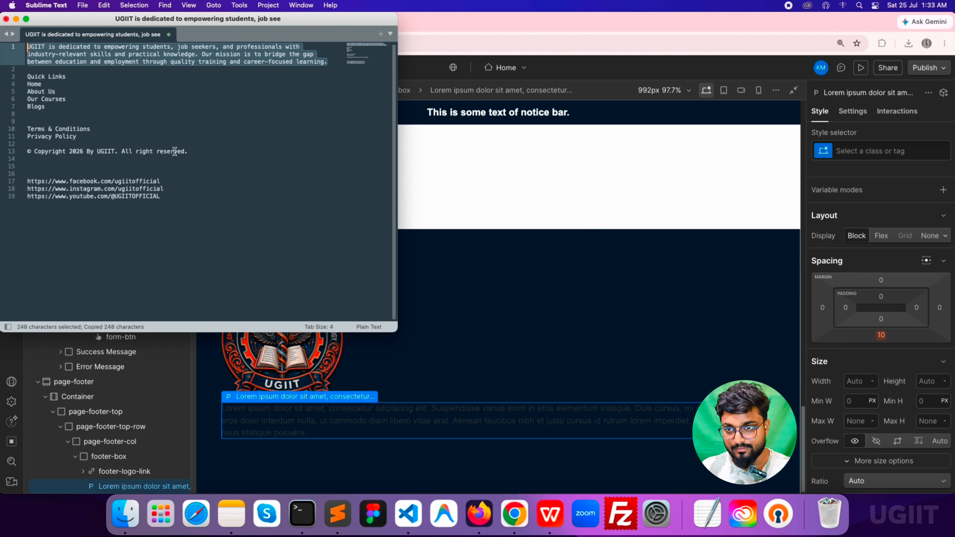
# Return to Webflow in Chrome and replace the footer paragraph's placeholder text with the copied UGIIT mission text
pyautogui.press('super+Tab')
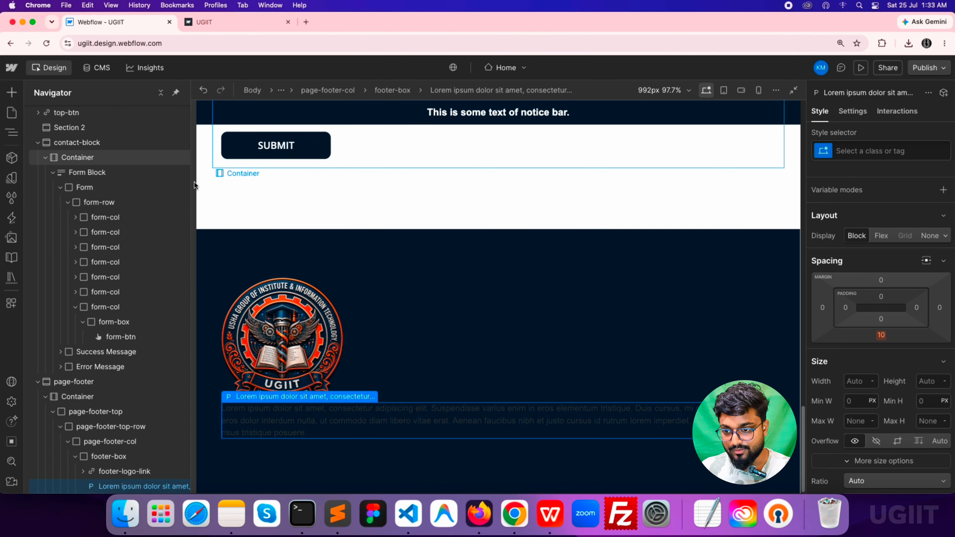
pyautogui.doubleClick(315, 415)
pyautogui.press('super+a')
pyautogui.press('super+v')
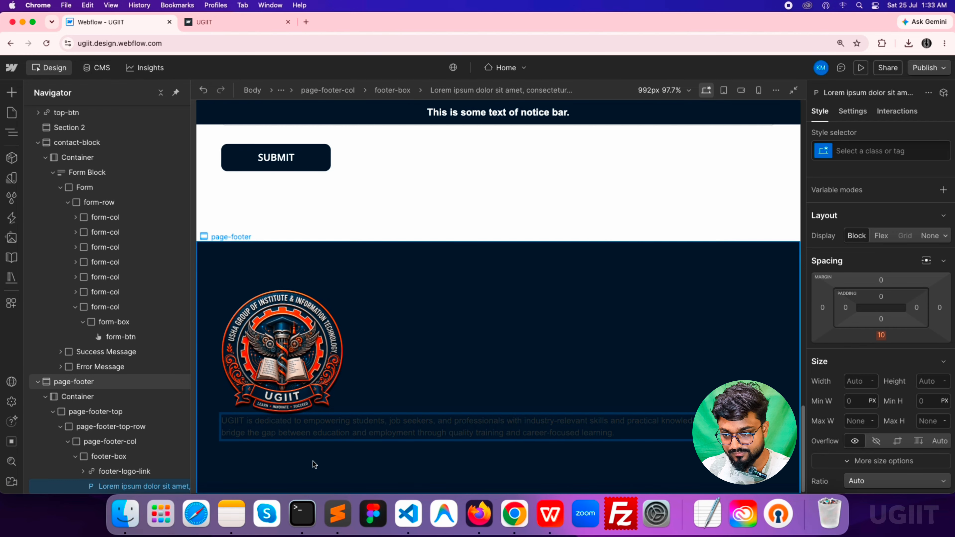
pyautogui.click(313, 461)
pyautogui.click(305, 433)
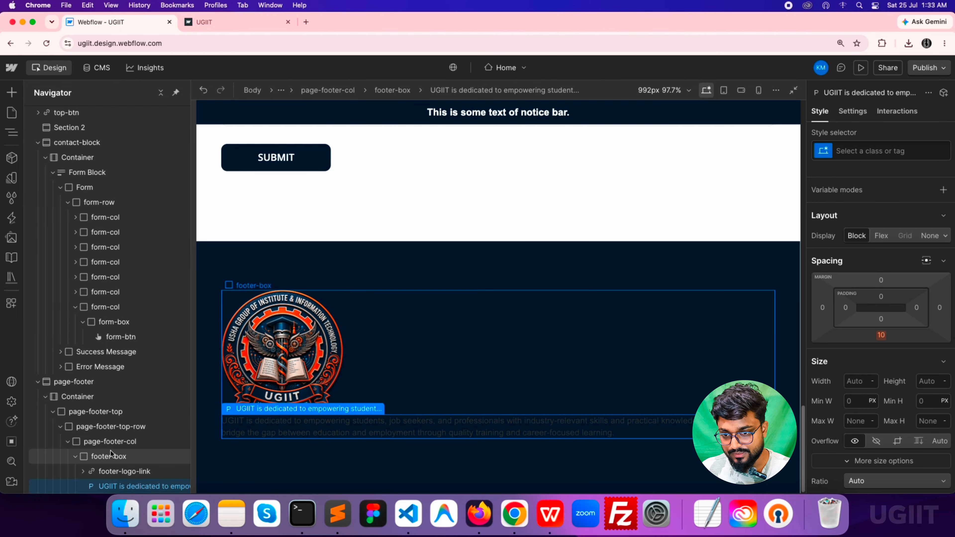
# Set the text color of the page-footer section to white
pyautogui.click(97, 382)
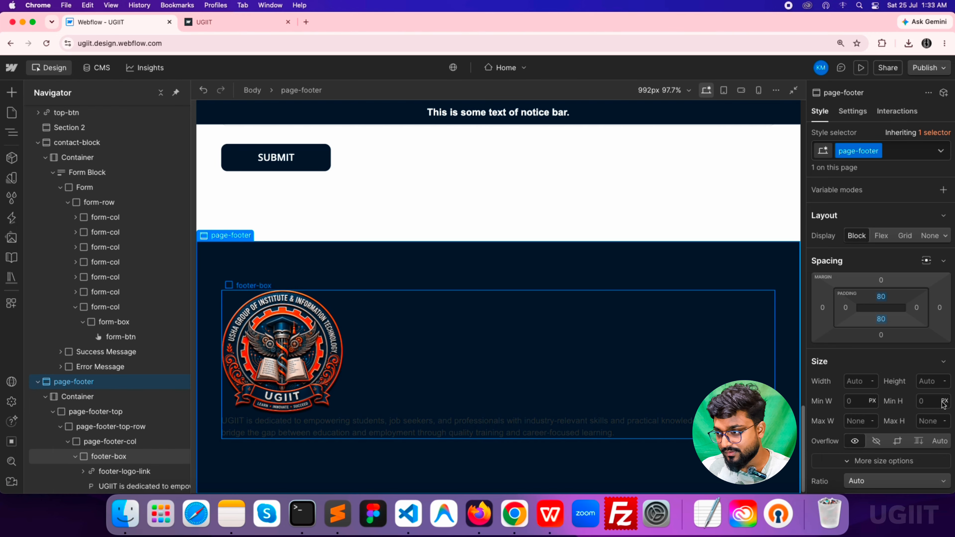
pyautogui.scroll(-5, 895, 401)
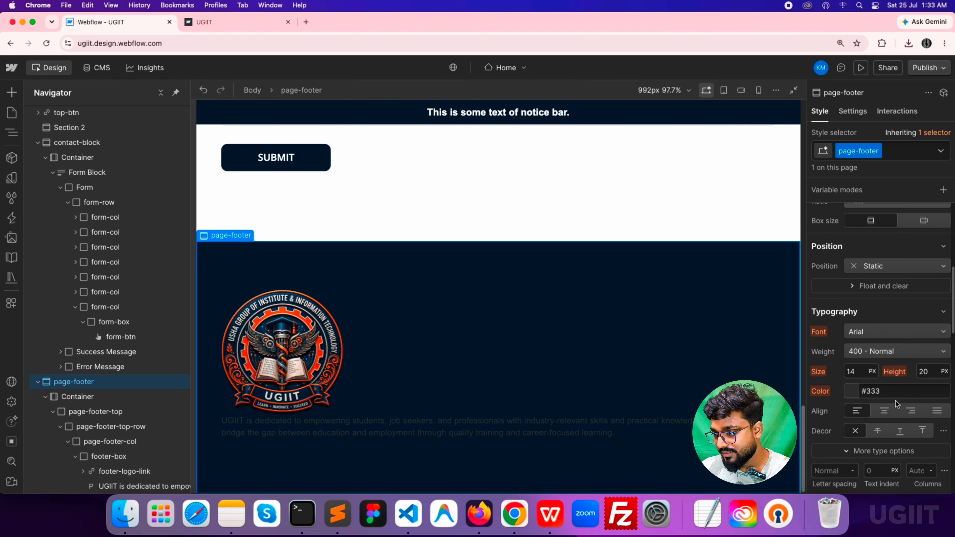
pyautogui.click(852, 389)
pyautogui.moveTo(824, 218); pyautogui.dragTo(791, 162)
pyautogui.click(846, 167)
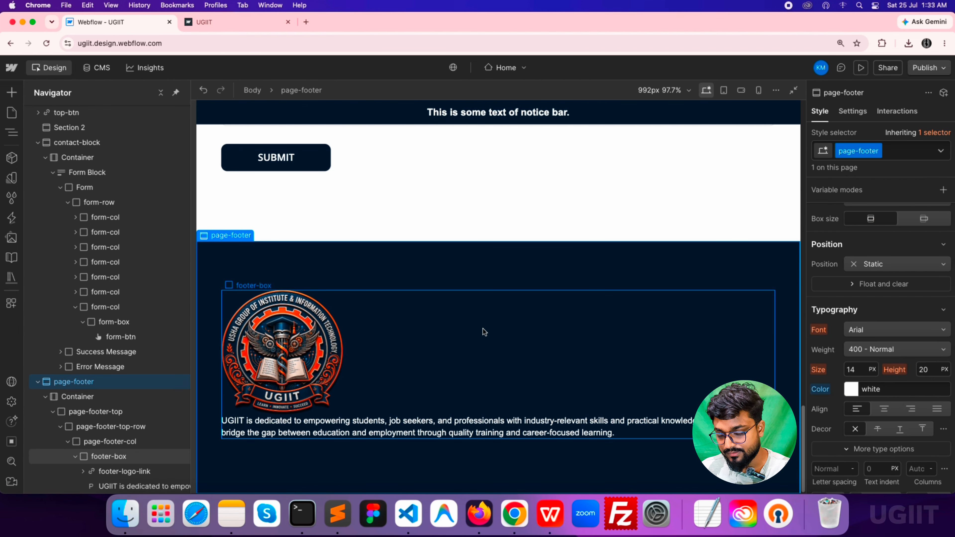
# Give the footer-logo-link block a bottom margin of 30 px
pyautogui.click(390, 421)
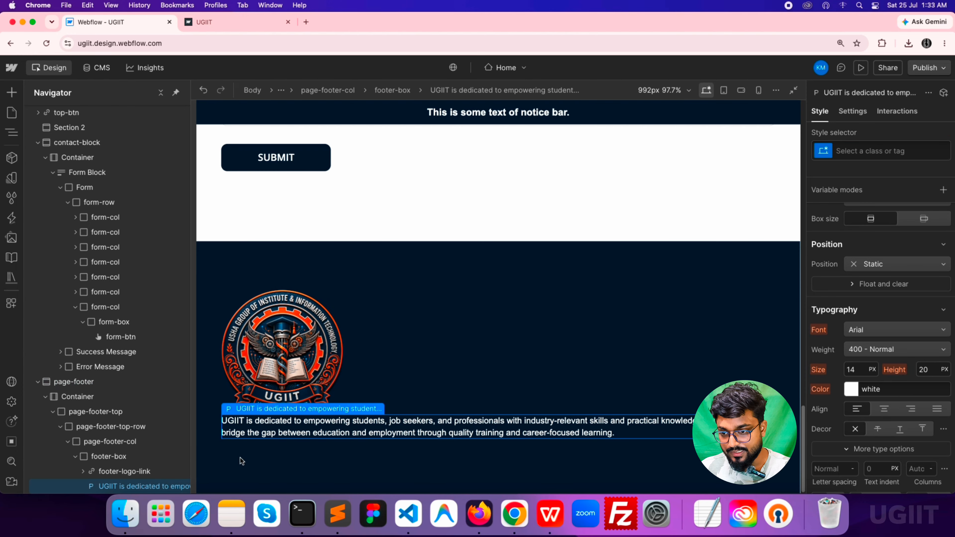
pyautogui.click(131, 471)
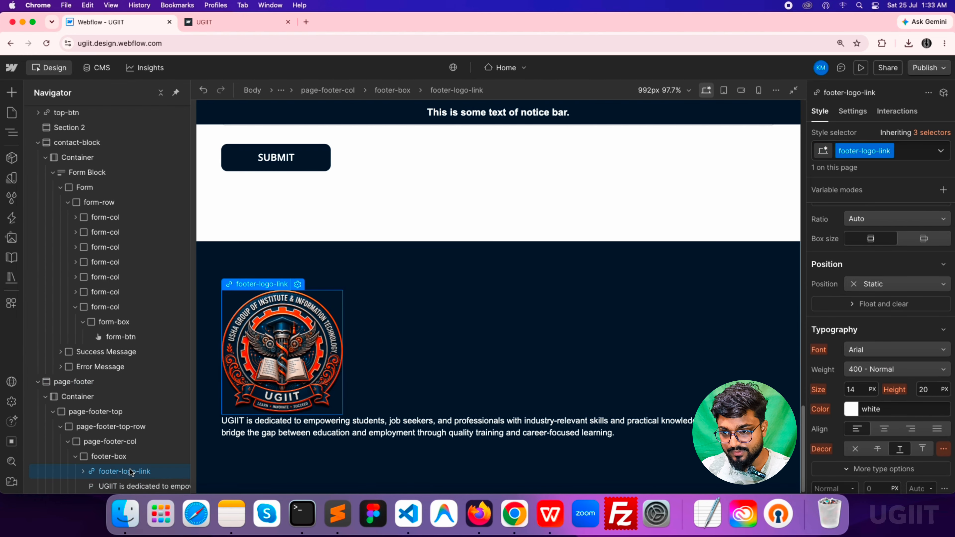
pyautogui.scroll(5, 881, 358)
pyautogui.click(882, 354)
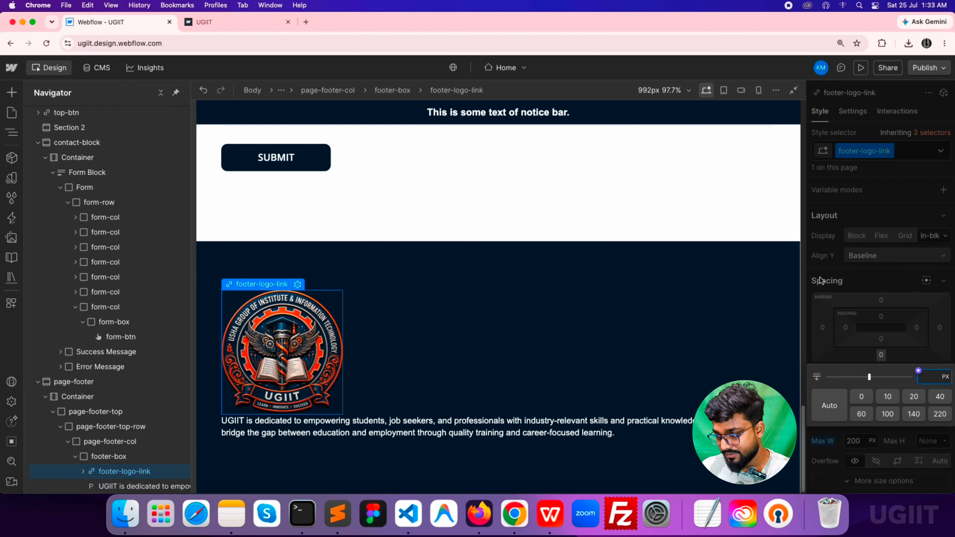
pyautogui.write('30')
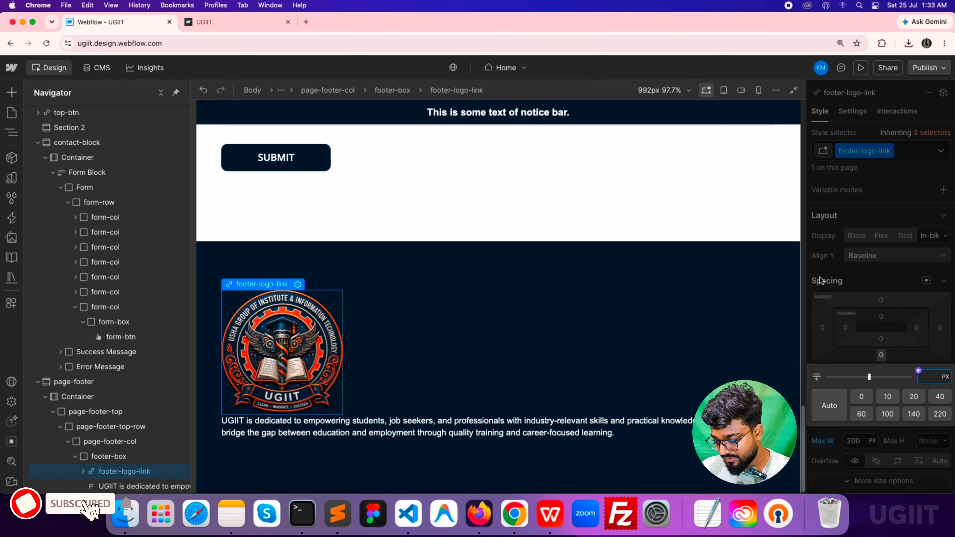
pyautogui.press('Return')
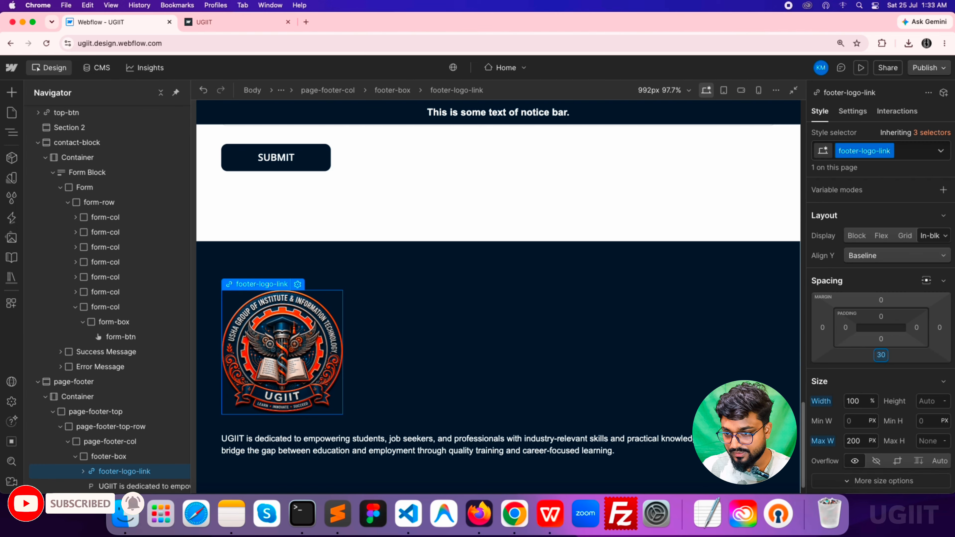
# Reduce the footer-logo-link block's maximum width to 110 px
pyautogui.click(859, 439)
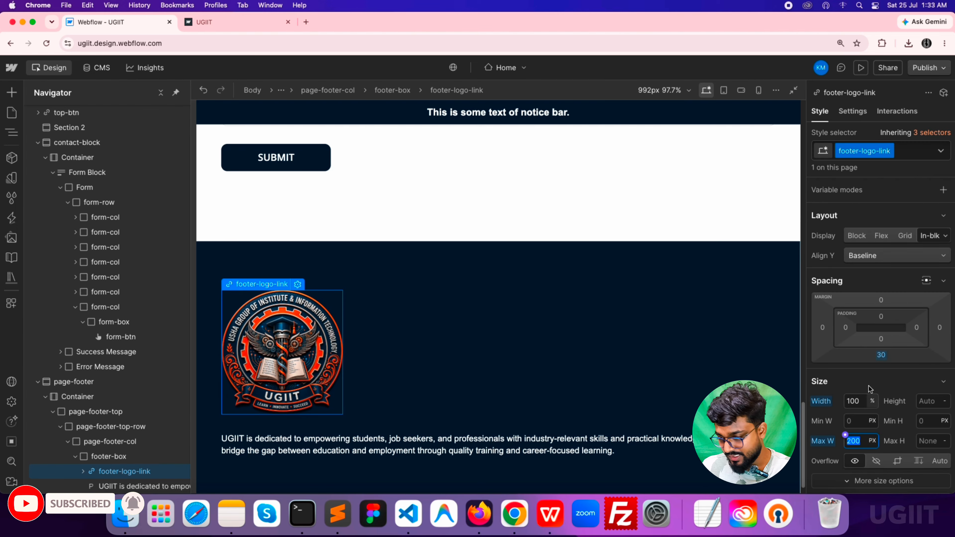
pyautogui.hotkey('shift', 'Down')
pyautogui.hotkey('shift', 'Down')
pyautogui.hotkey('shift', 'Down')
pyautogui.hotkey('shift', 'Down')
pyautogui.hotkey('shift', 'Down')
pyautogui.hotkey('shift', 'Down')
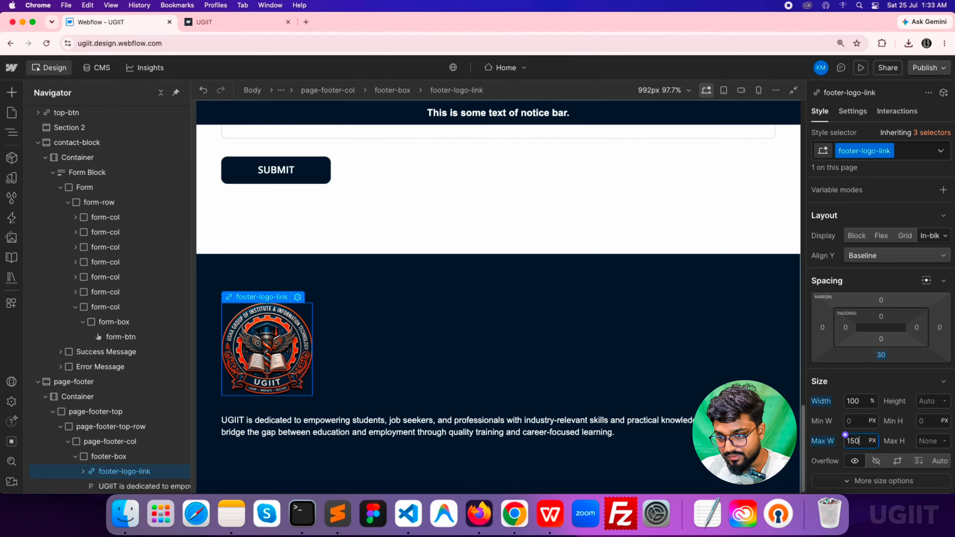
pyautogui.hotkey('shift', 'Down')
pyautogui.hotkey('shift', 'Down')
pyautogui.hotkey('shift', 'Down')
pyautogui.hotkey('shift', 'Down')
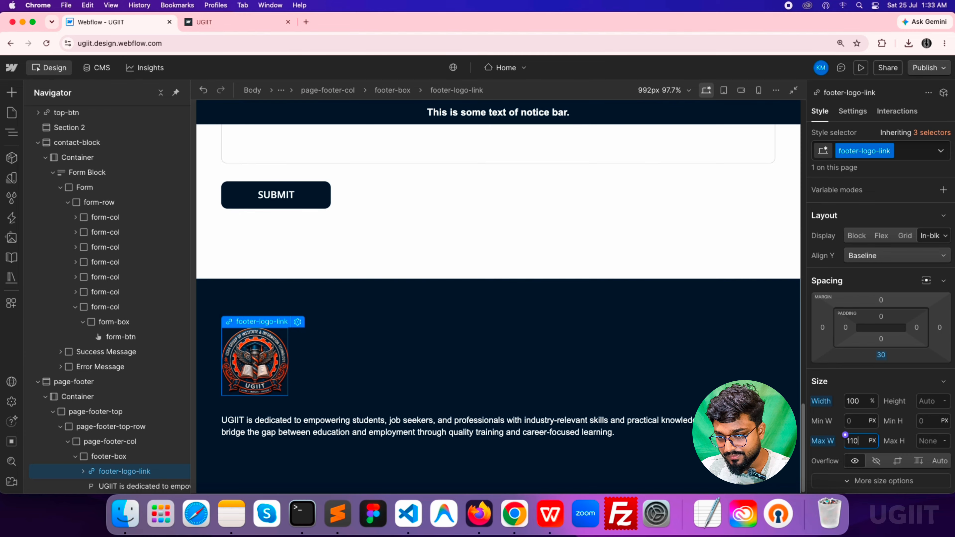
pyautogui.hotkey('shift', 'Up')
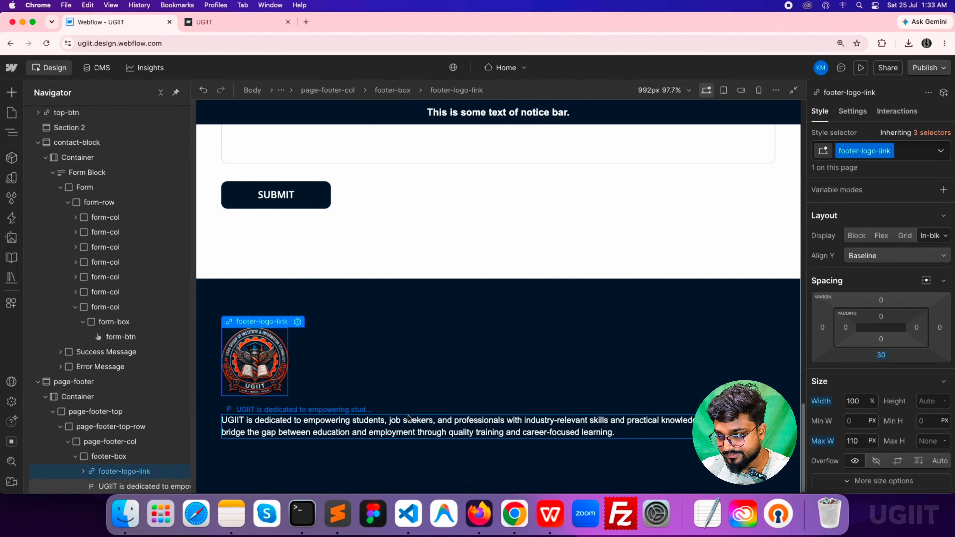
# Add a div block inside page-footer-top-row, after the existing page-footer-col
pyautogui.click(68, 442)
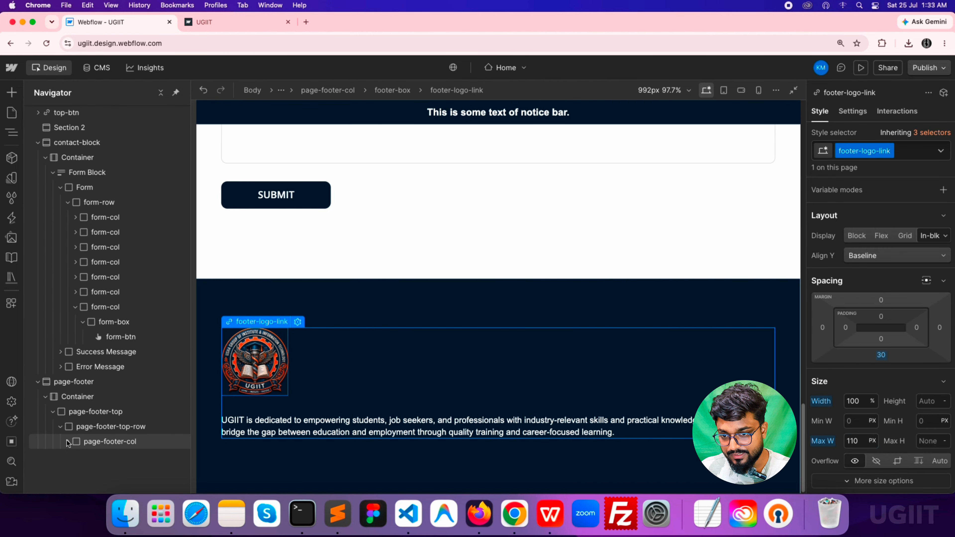
pyautogui.click(106, 444)
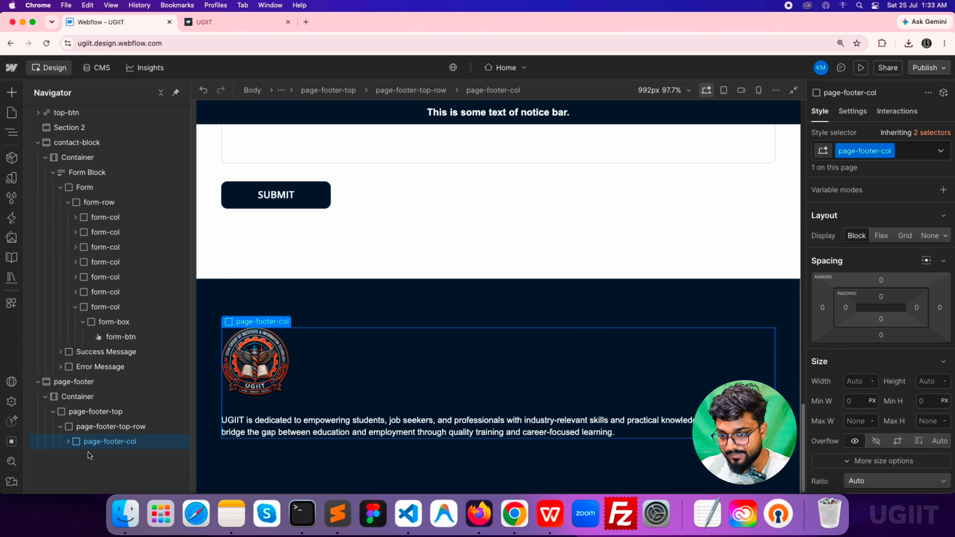
pyautogui.click(110, 426)
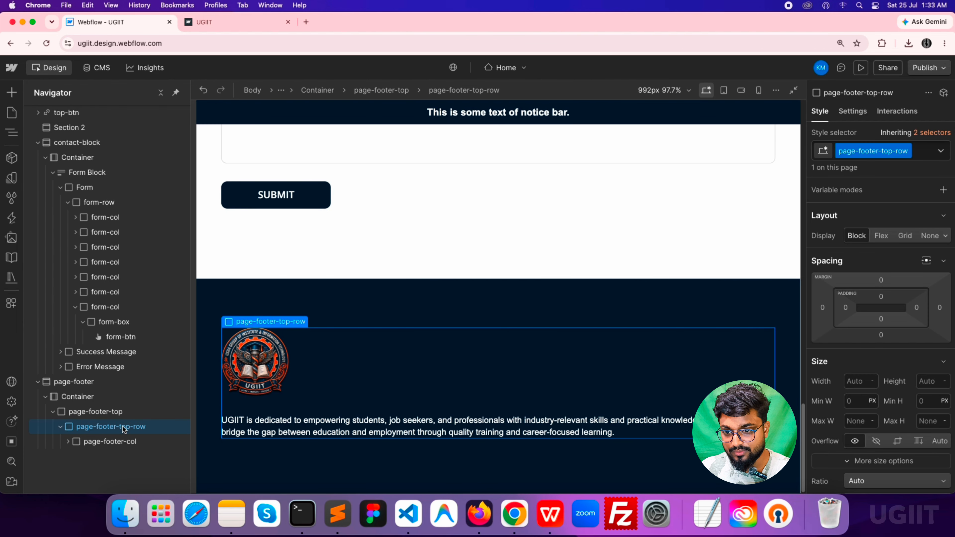
pyautogui.click(11, 92)
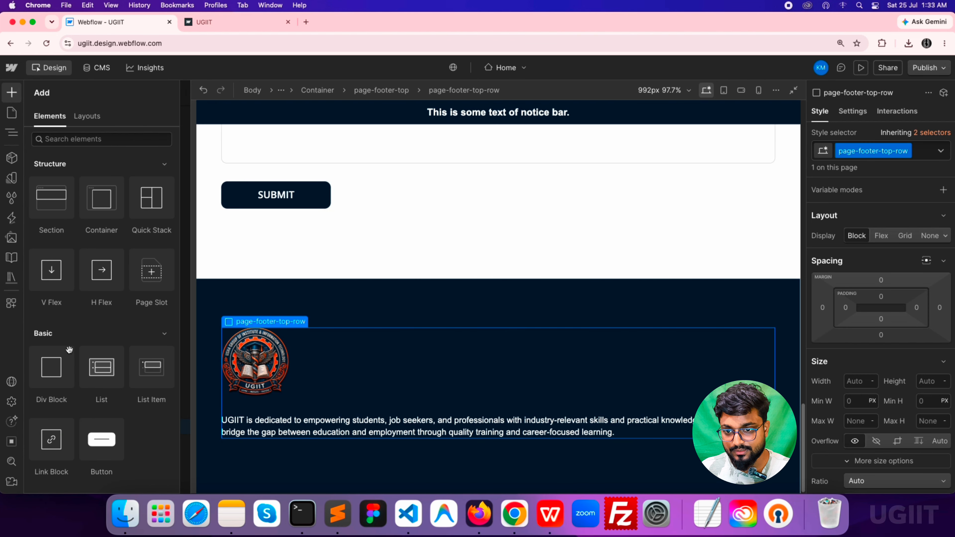
pyautogui.click(54, 379)
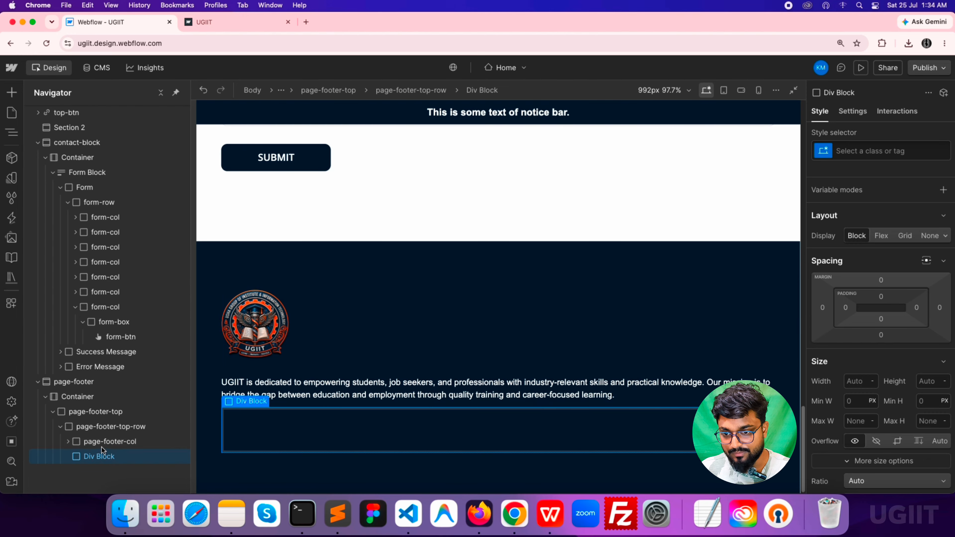
# Copy the page-footer-col class name from the first column and apply it to the new div block
pyautogui.click(137, 442)
pyautogui.doubleClick(857, 151)
pyautogui.press('cmd+c')
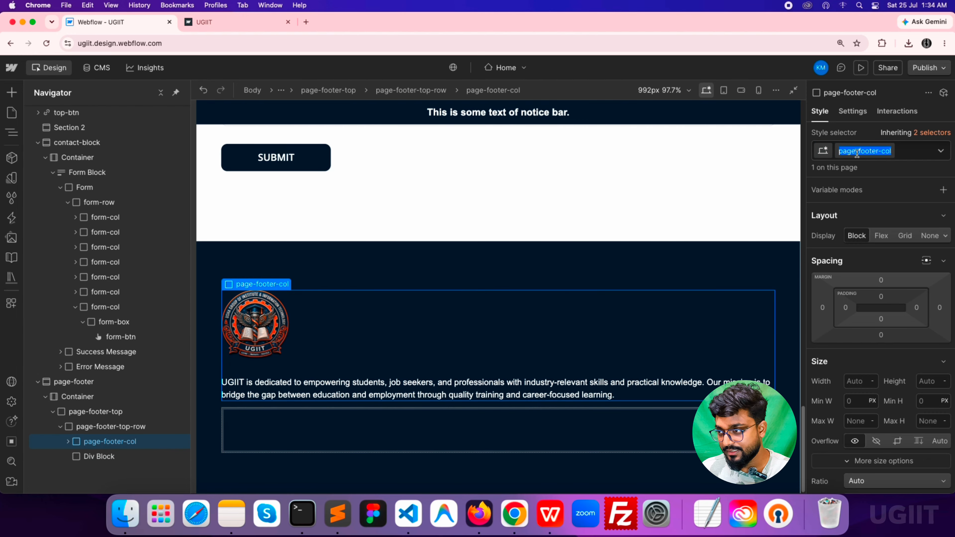
pyautogui.click(97, 457)
pyautogui.click(836, 153)
pyautogui.press('cmd+v')
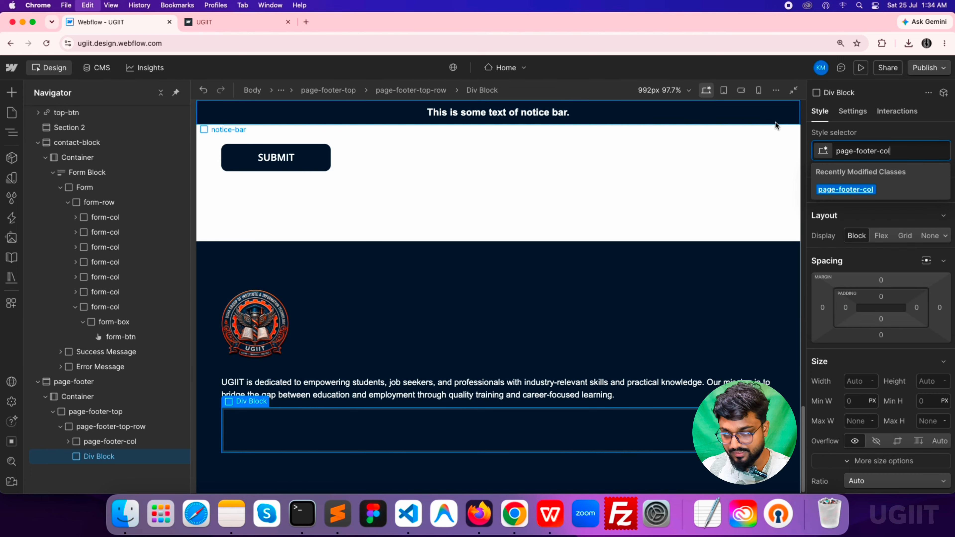
pyautogui.press('Return')
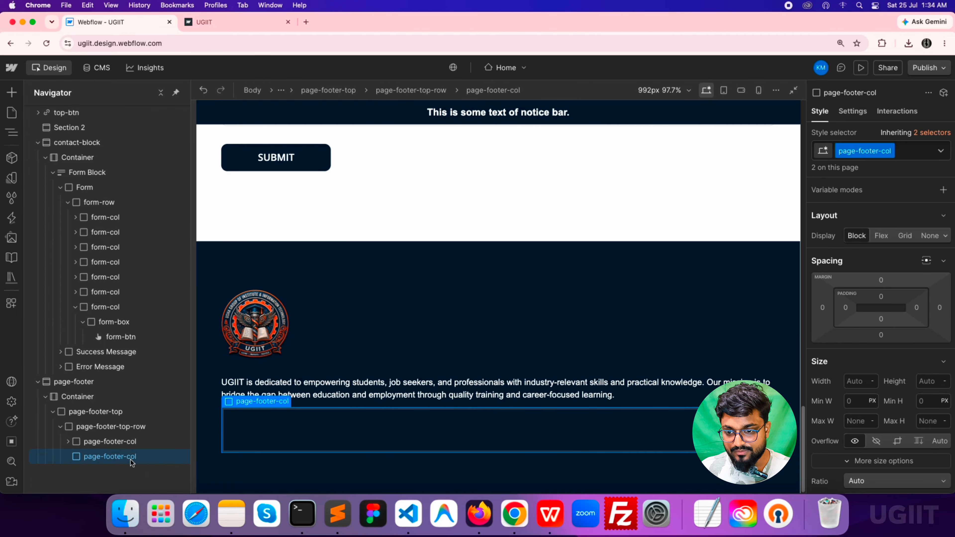
# Nest a div block inside the second page-footer-col and give it the existing footer-box class
pyautogui.click(14, 95)
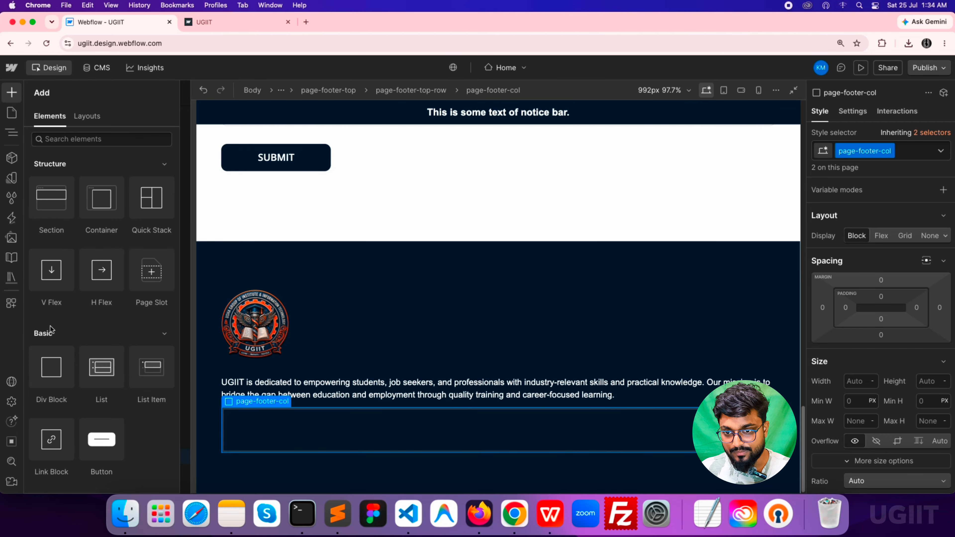
pyautogui.click(51, 367)
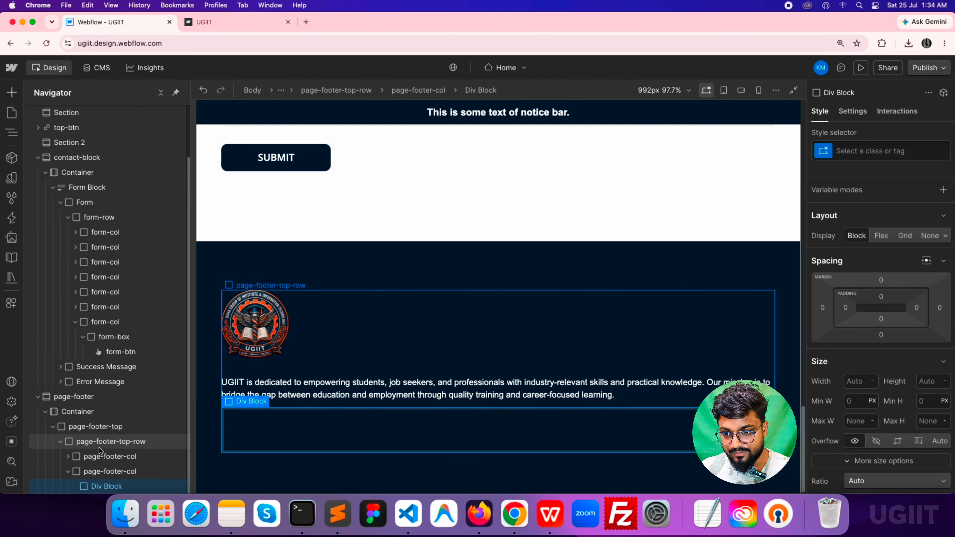
pyautogui.click(69, 458)
pyautogui.scroll(-3, 113, 455)
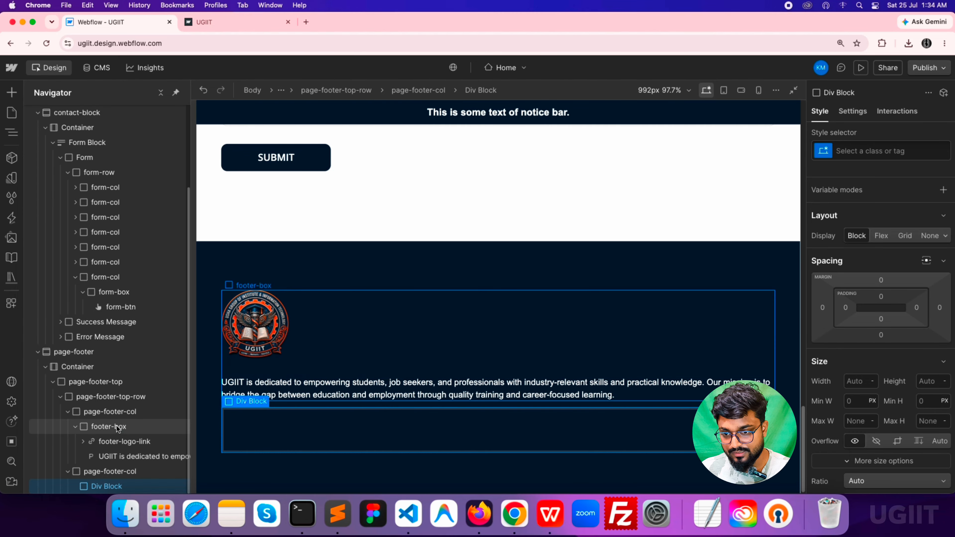
pyautogui.click(109, 427)
pyautogui.press('super+c')
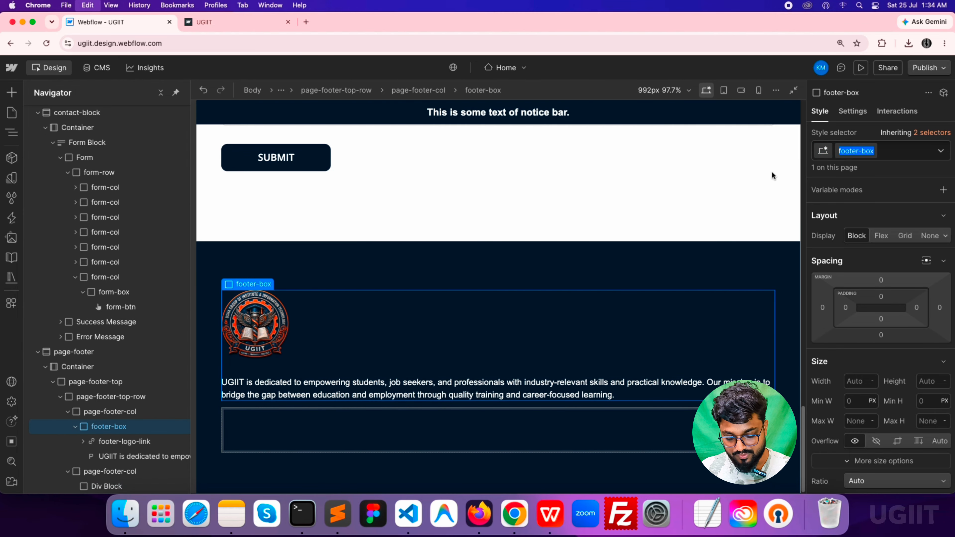
pyautogui.click(107, 486)
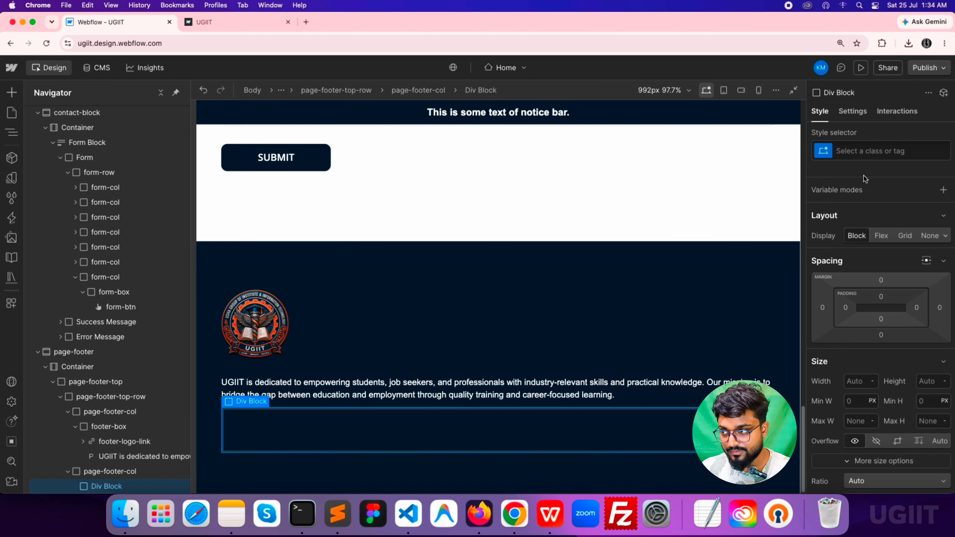
pyautogui.click(850, 151)
pyautogui.press('super+v')
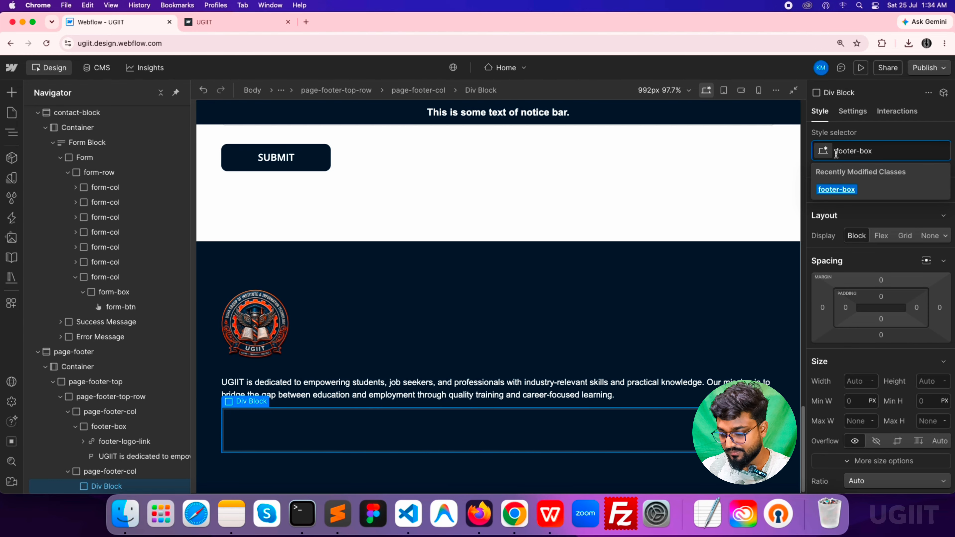
pyautogui.press('Return')
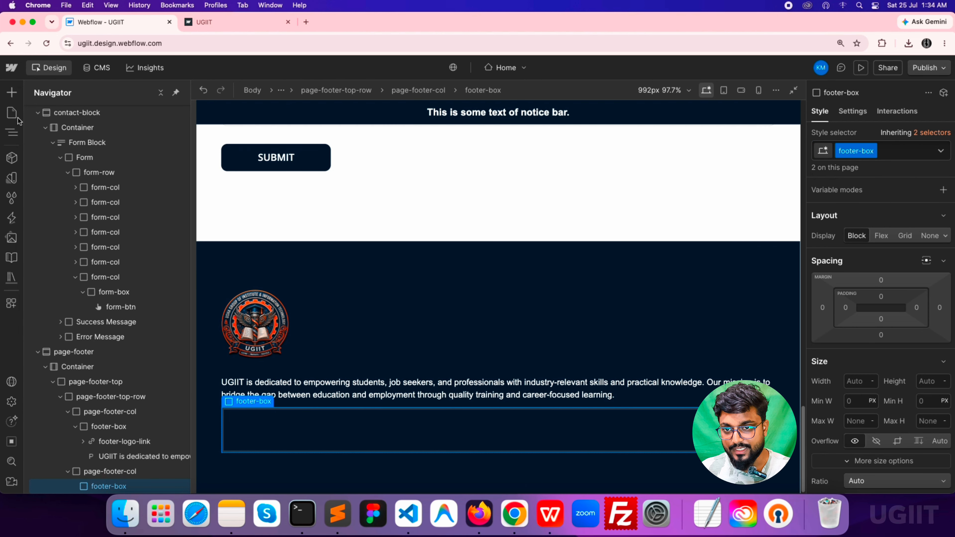
# Add a text block inside the second column's footer-box
pyautogui.click(13, 94)
pyautogui.scroll(-3, 93, 340)
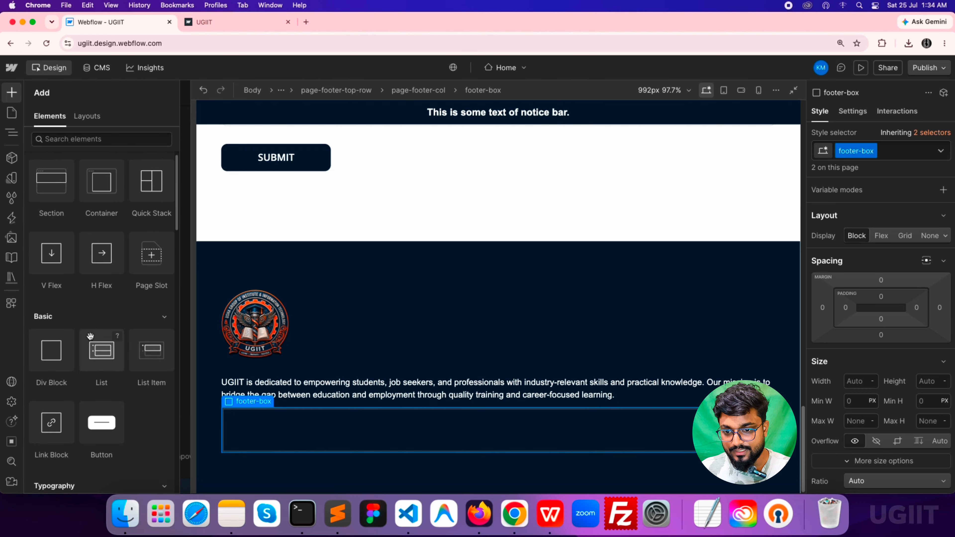
pyautogui.scroll(-3, 144, 376)
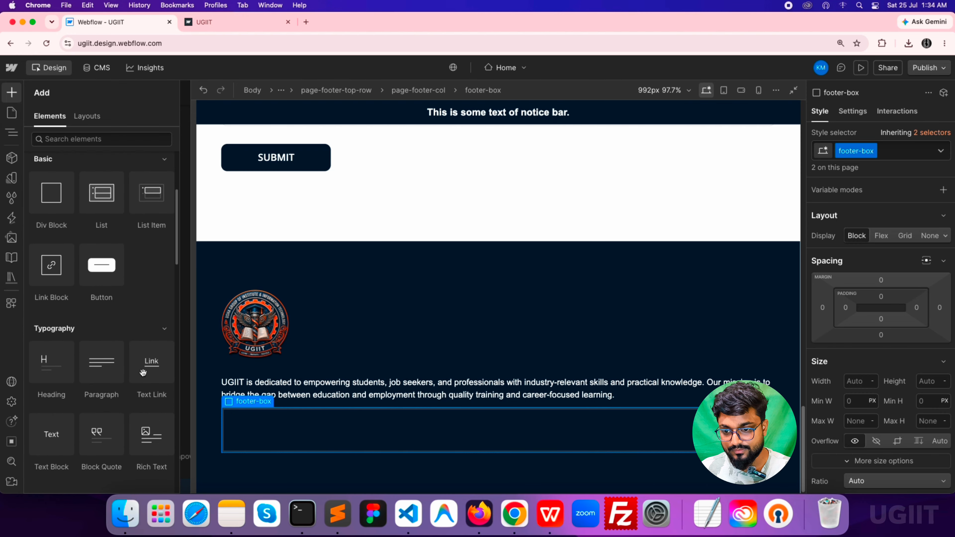
pyautogui.scroll(-2, 142, 374)
pyautogui.click(52, 400)
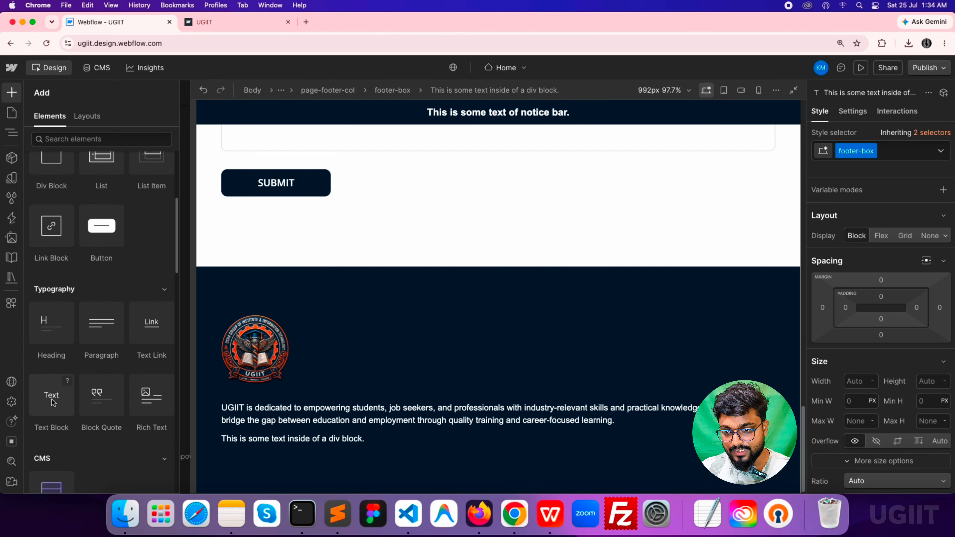
pyautogui.press('z')
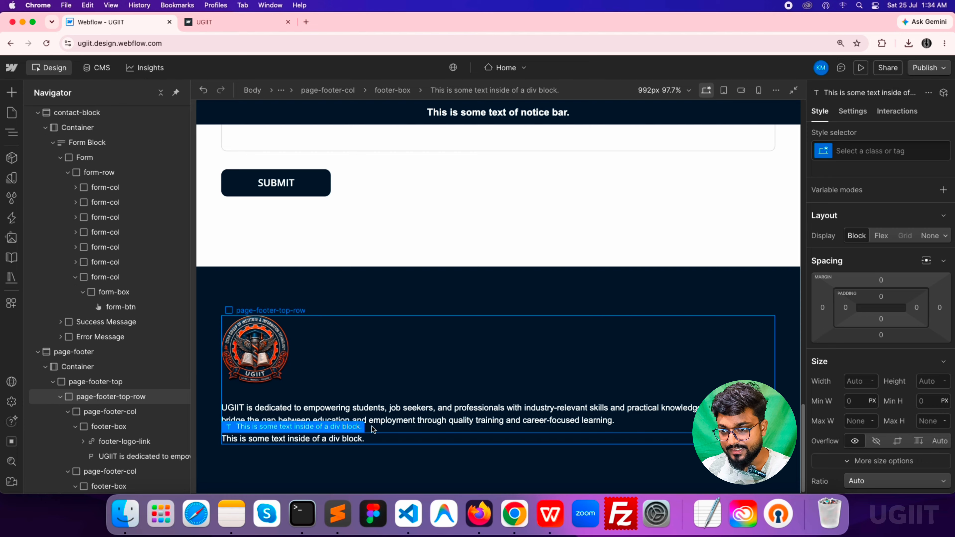
# Copy "Quick Links" from the Sublime Text notes and replace the new text block's placeholder with it in Webflow
pyautogui.click(339, 513)
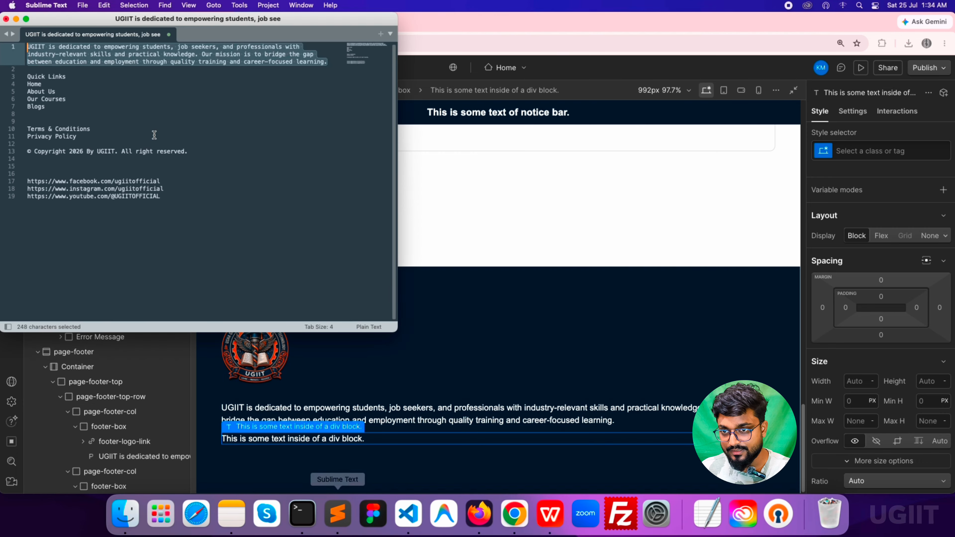
pyautogui.moveTo(67, 77); pyautogui.dragTo(1, 78)
pyautogui.press('super+c')
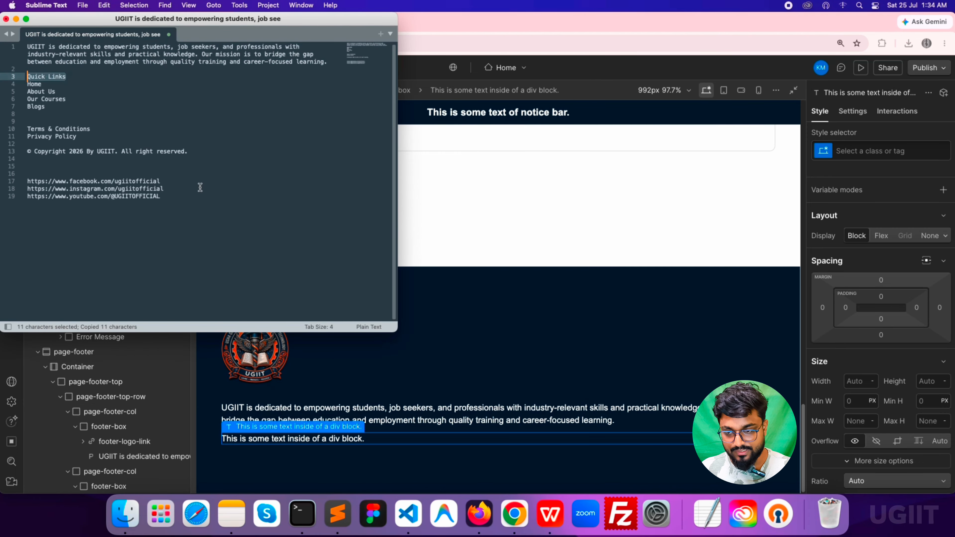
pyautogui.press('super+Tab')
pyautogui.click(853, 111)
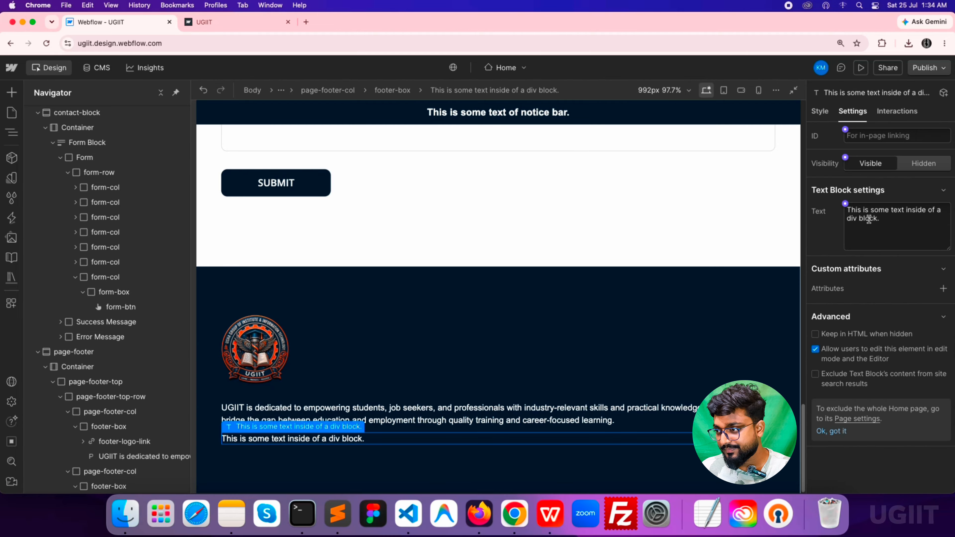
pyautogui.tripleClick(874, 216)
pyautogui.press('super+v')
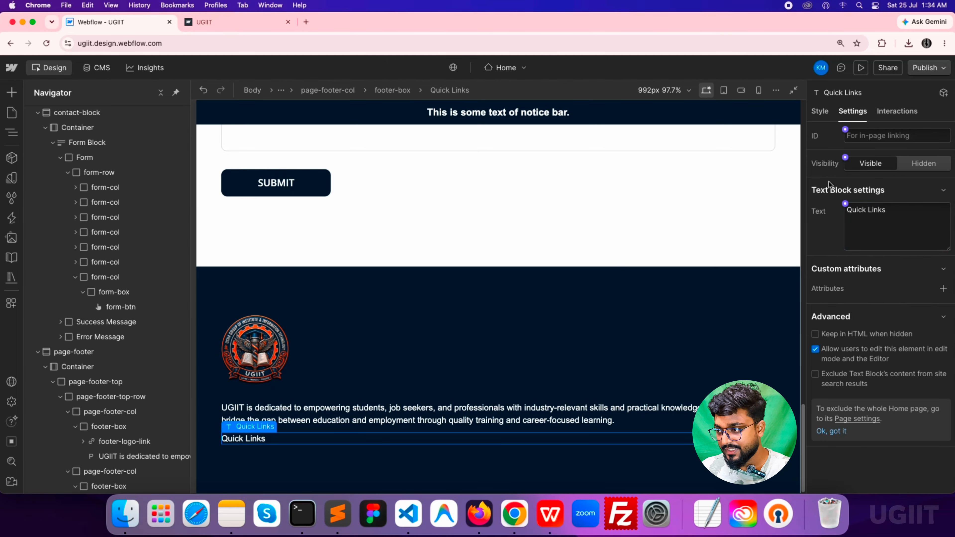
# Create the class footer-title on the Quick Links text block
pyautogui.click(824, 112)
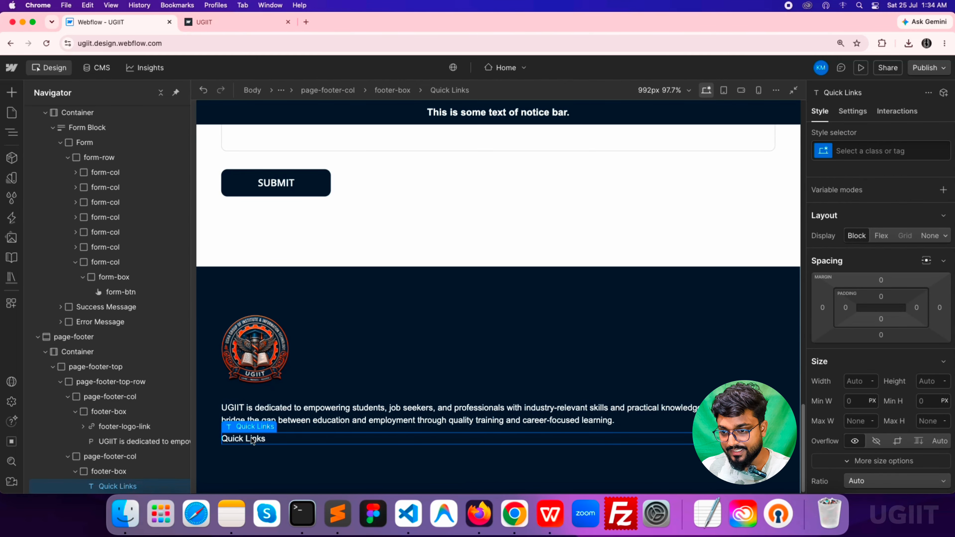
pyautogui.click(849, 151)
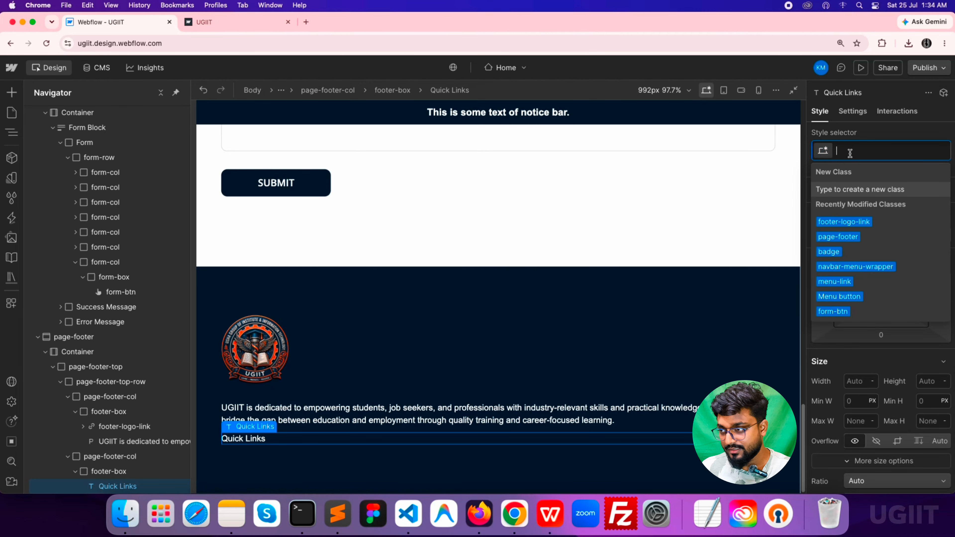
pyautogui.write('footer-')
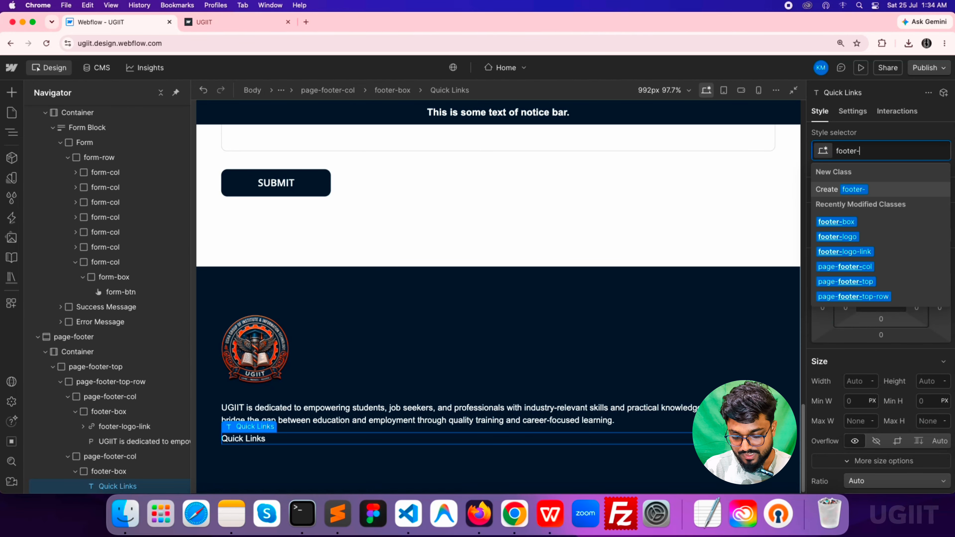
pyautogui.write('title')
pyautogui.press('Return')
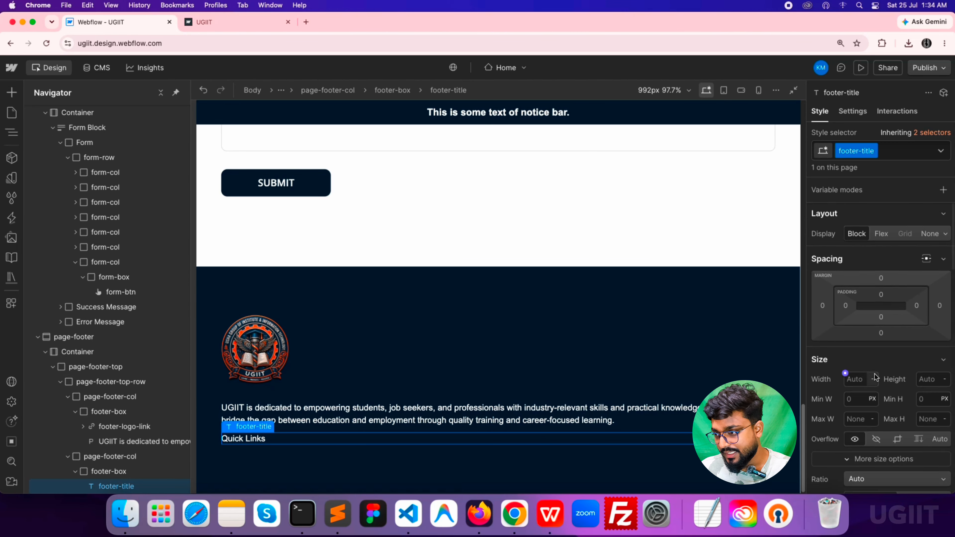
# Check the typography of the contact form's First Name label and set the page-footer section's font to Open Sans
pyautogui.scroll(-6, 861, 383)
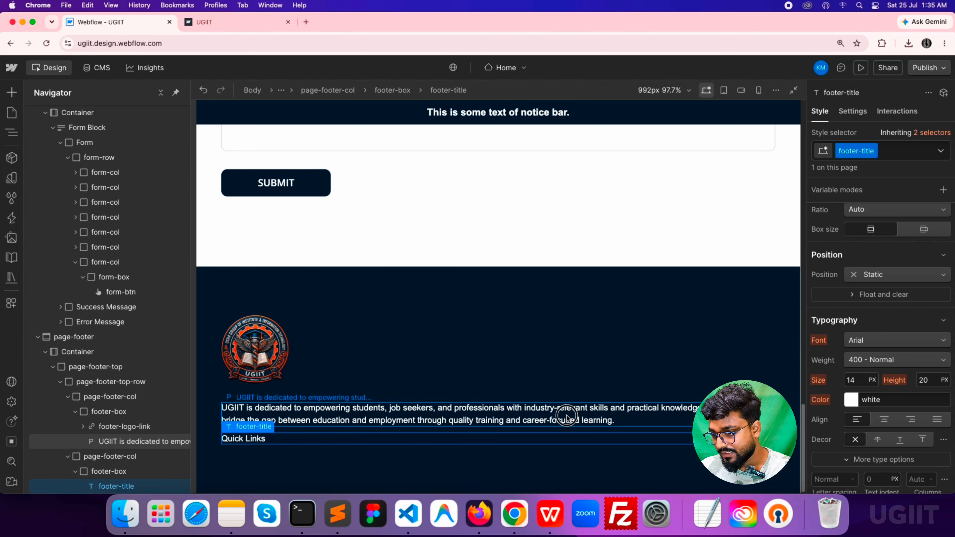
pyautogui.click(568, 416)
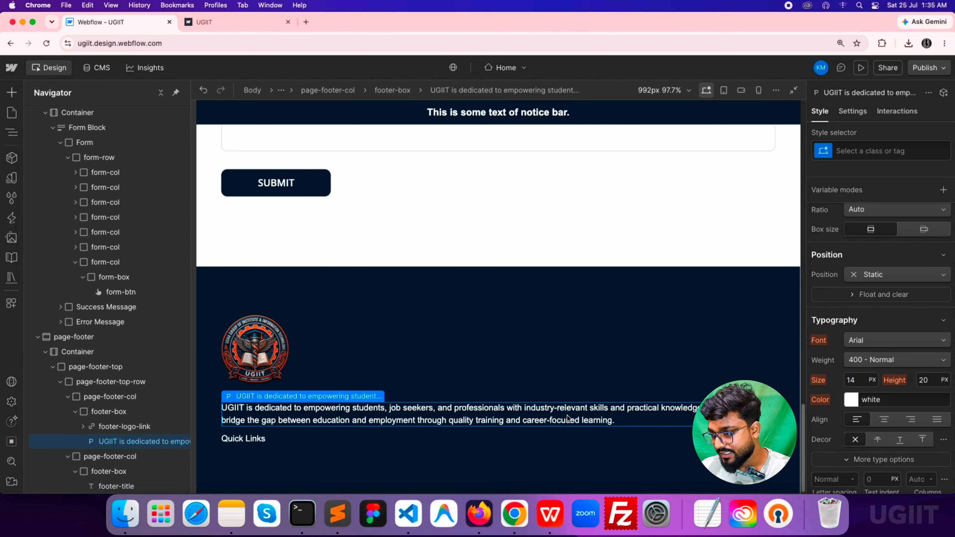
pyautogui.click(258, 439)
pyautogui.scroll(10, 453, 368)
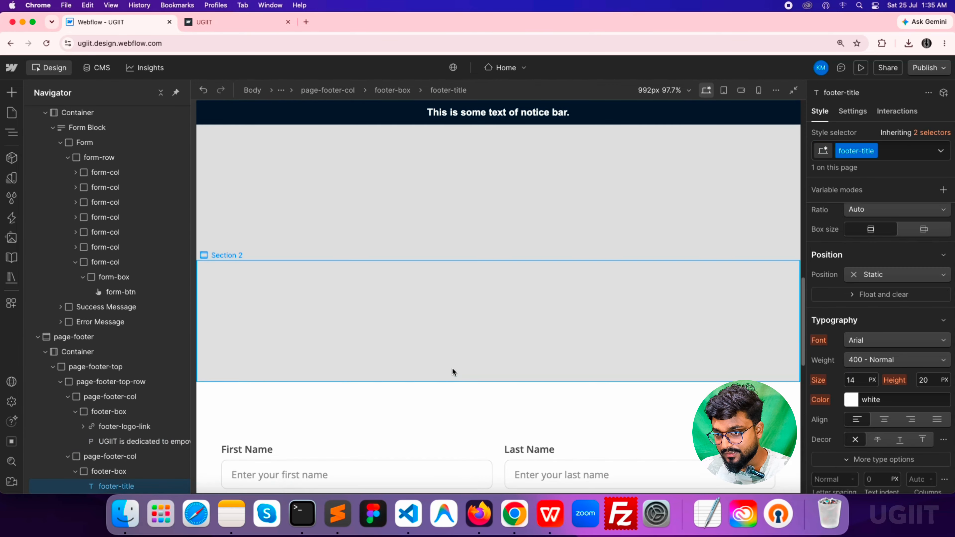
pyautogui.click(273, 247)
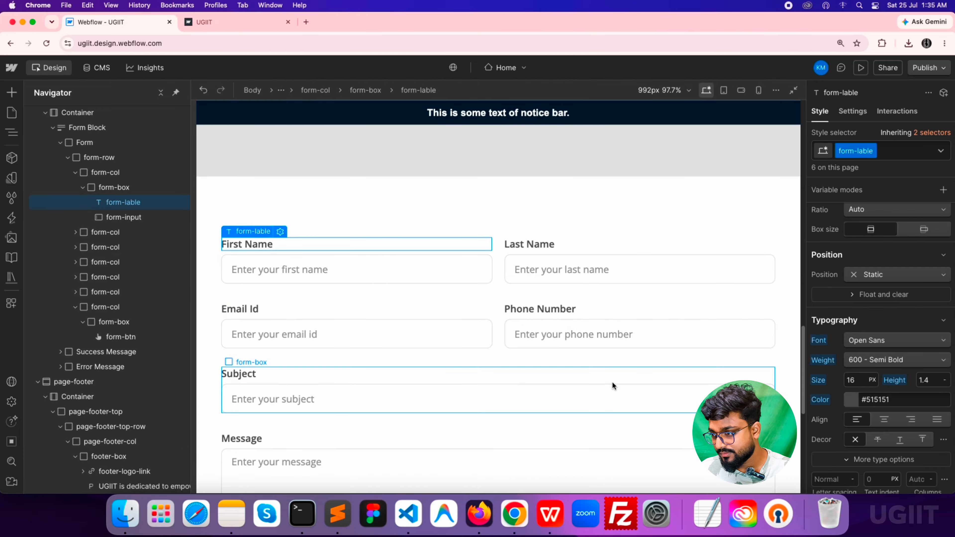
pyautogui.scroll(-8, 584, 377)
pyautogui.click(360, 279)
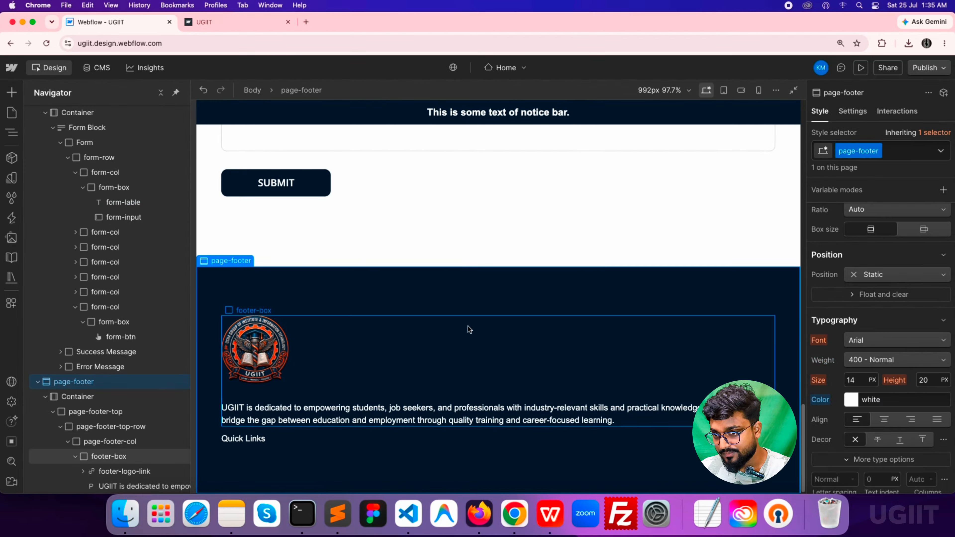
pyautogui.click(859, 341)
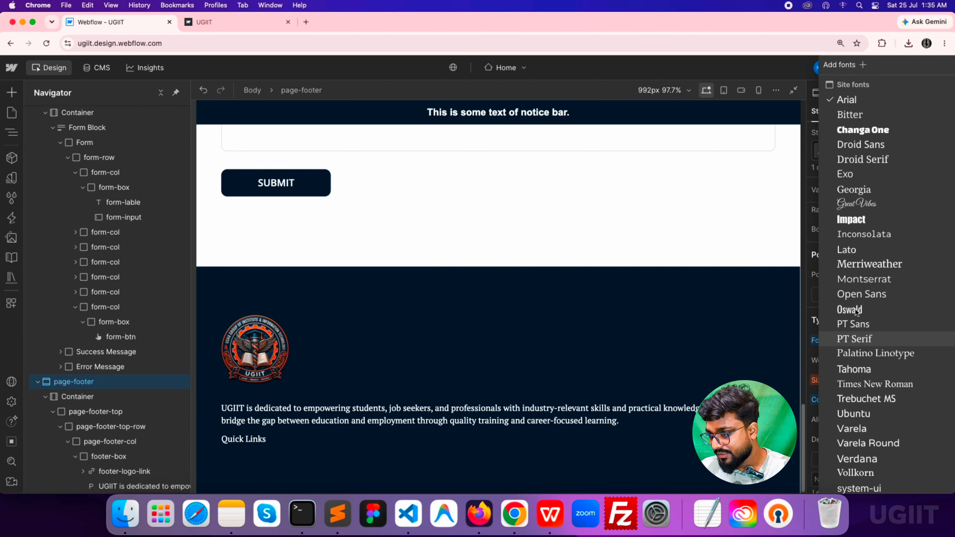
pyautogui.click(855, 295)
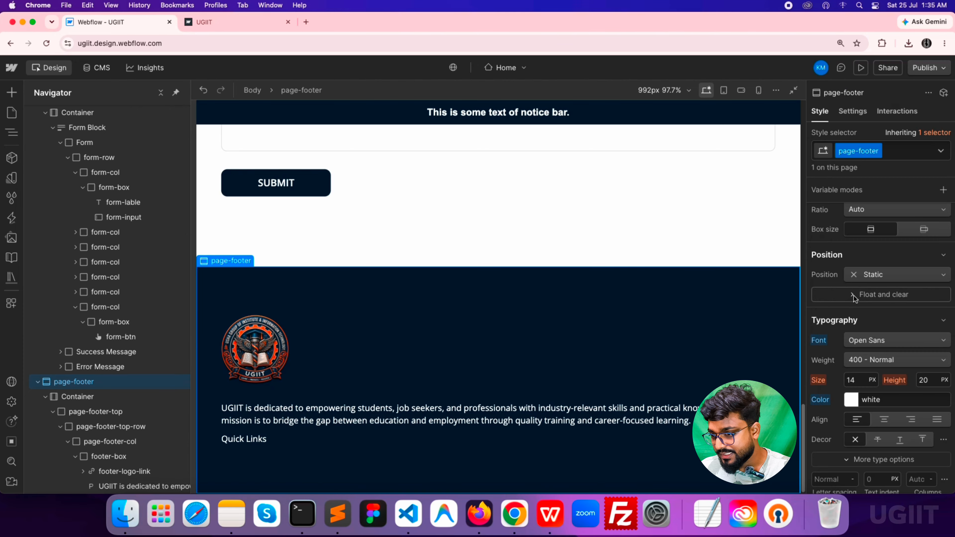
# Style the Quick Links footer-title text with weight 700 - Bold, size 18 px and line height 1.4
pyautogui.click(257, 439)
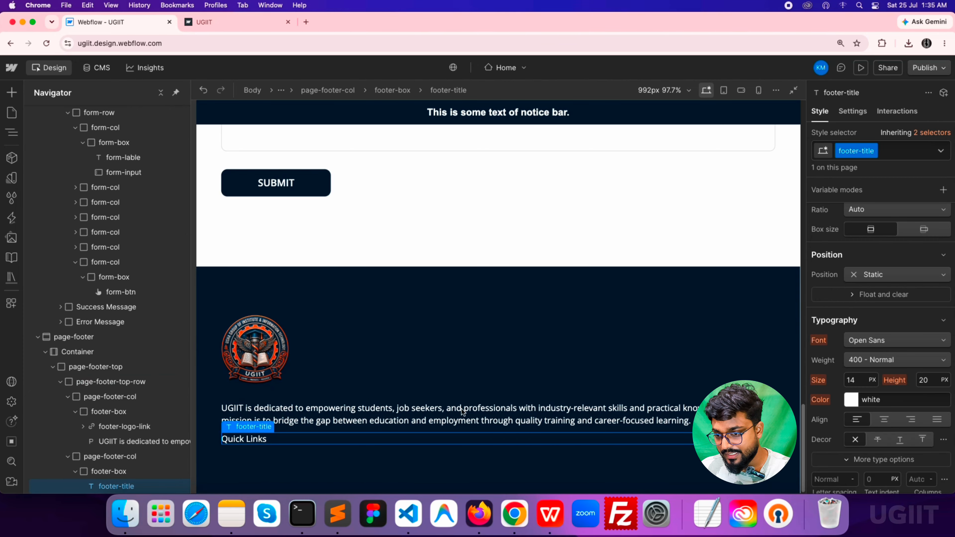
pyautogui.click(861, 359)
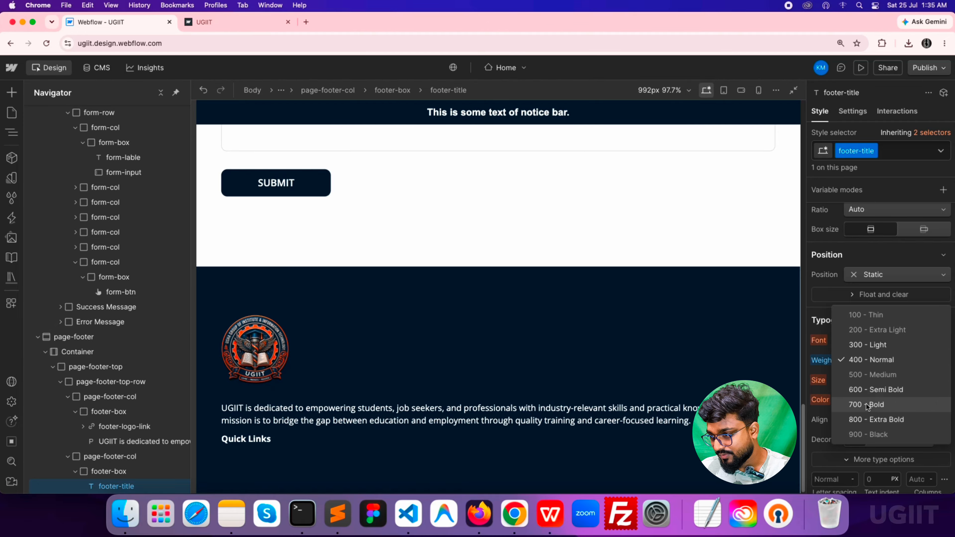
pyautogui.click(879, 404)
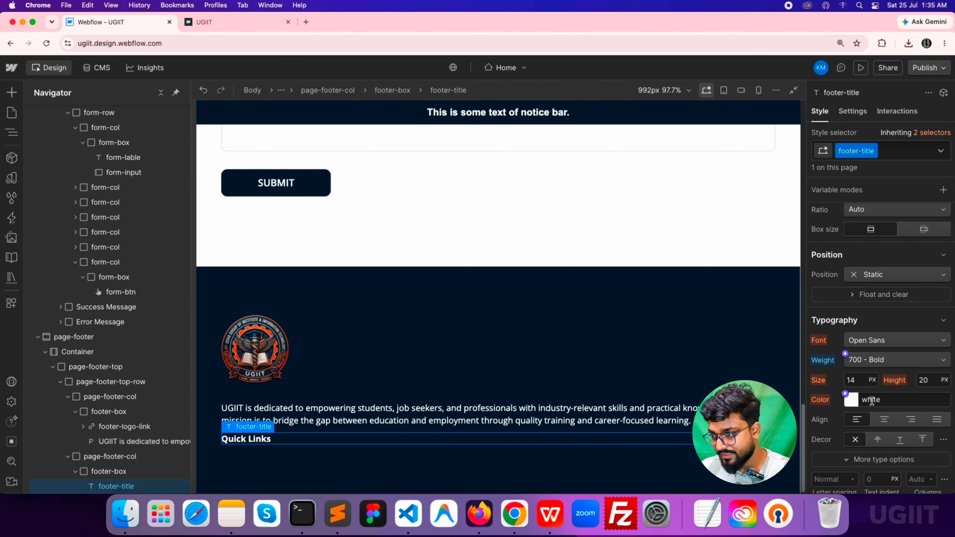
pyautogui.press('Up')
pyautogui.press('Up')
pyautogui.press('Up')
pyautogui.press('Up')
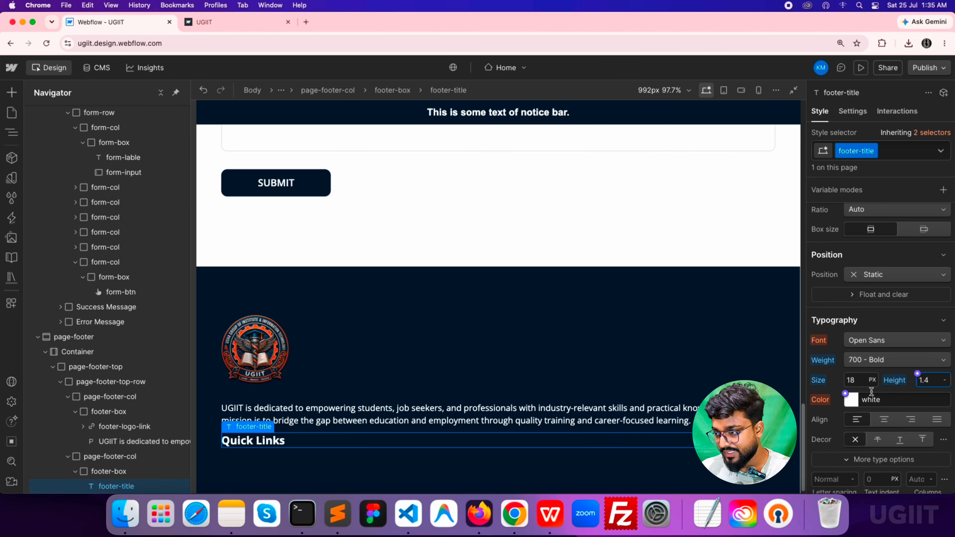
# Set the footer-title's bottom margin to 30 px
pyautogui.scroll(5, 880, 424)
pyautogui.click(881, 314)
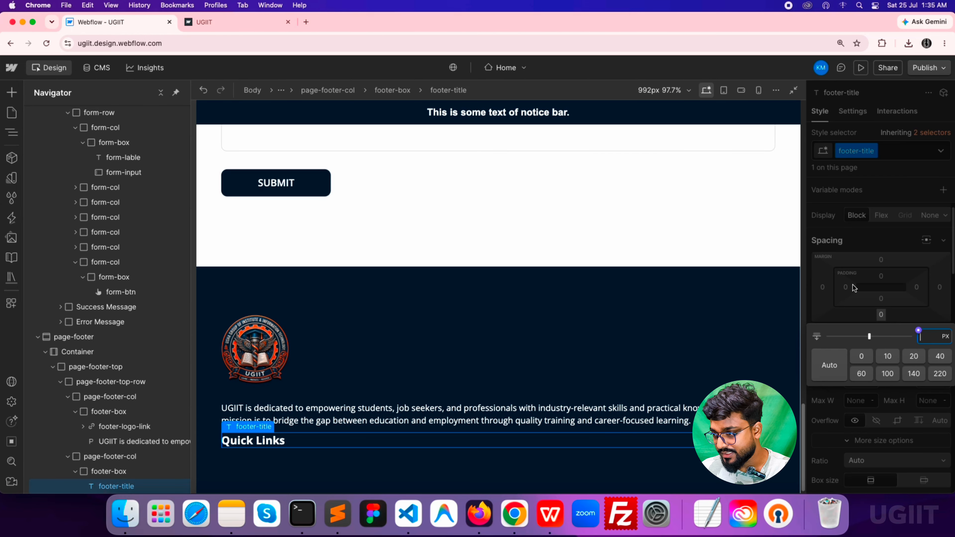
pyautogui.write('30')
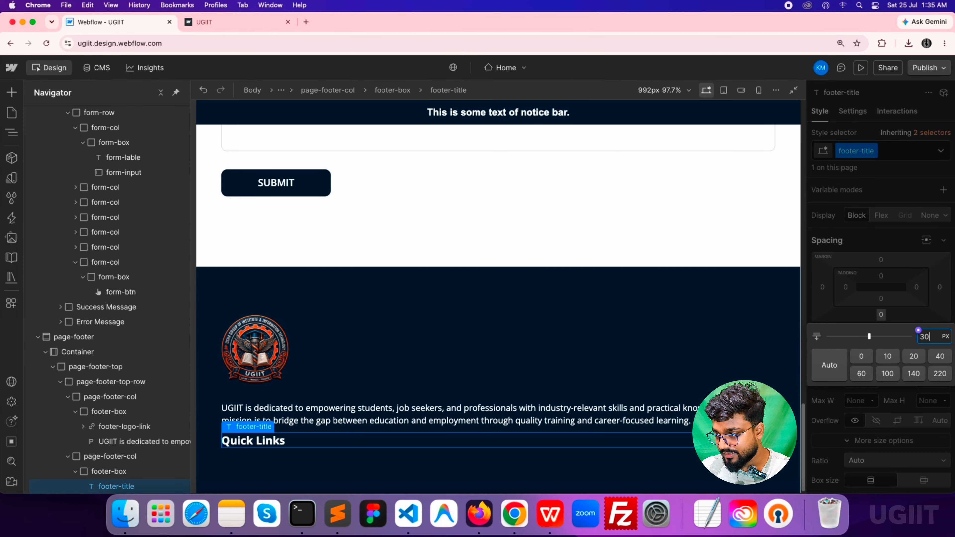
pyautogui.press('Return')
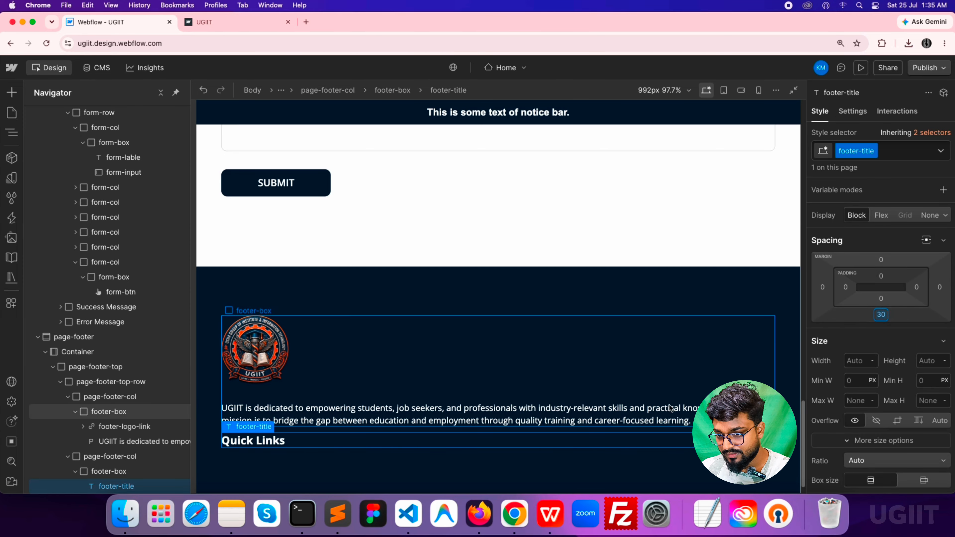
pyautogui.scroll(-1, 599, 421)
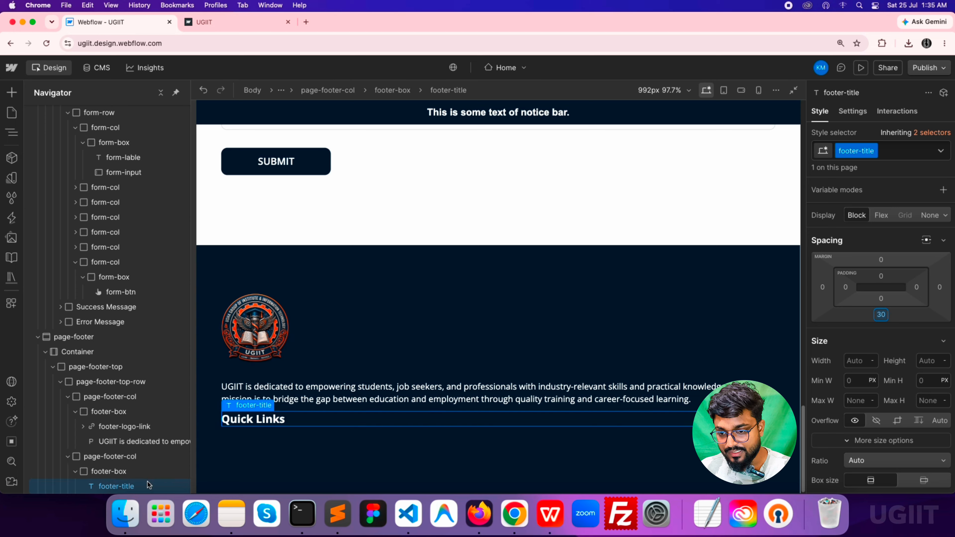
# Add a list to the second column's footer-box below the Quick Links title and delete its extra items, keeping a single list item
pyautogui.click(131, 475)
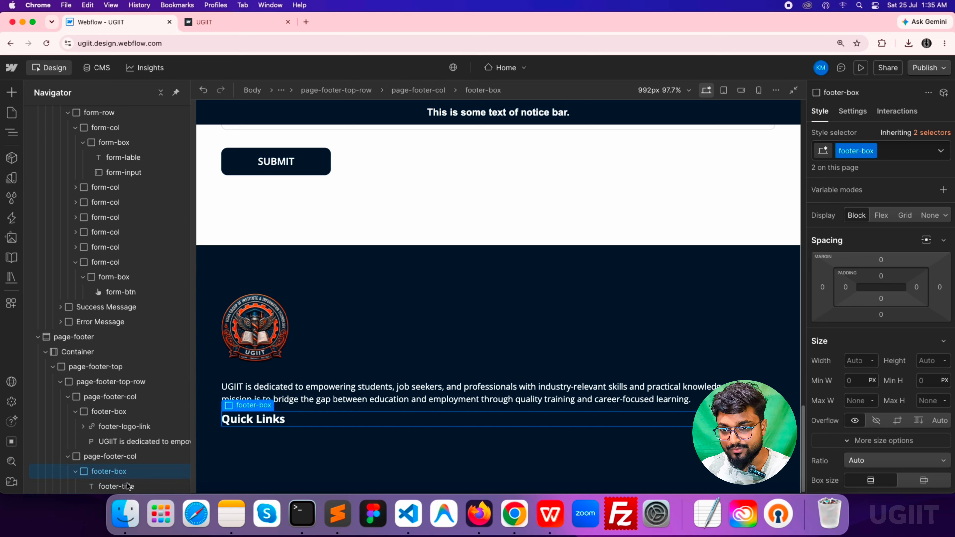
pyautogui.click(12, 91)
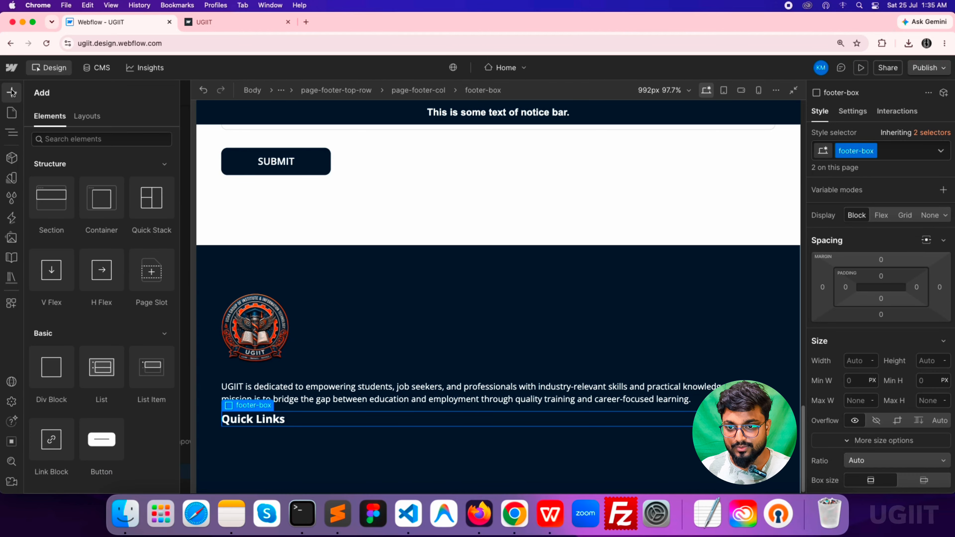
pyautogui.click(103, 376)
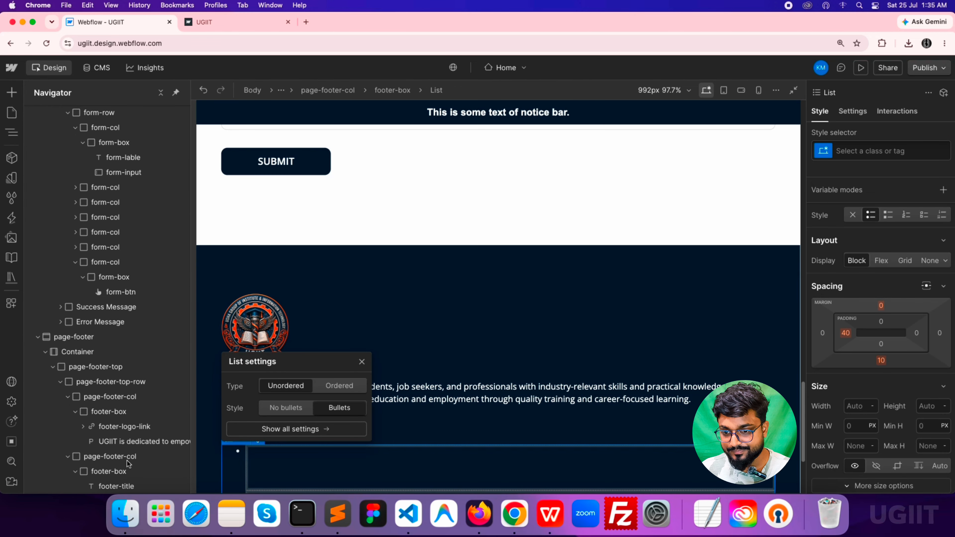
pyautogui.scroll(-3, 126, 464)
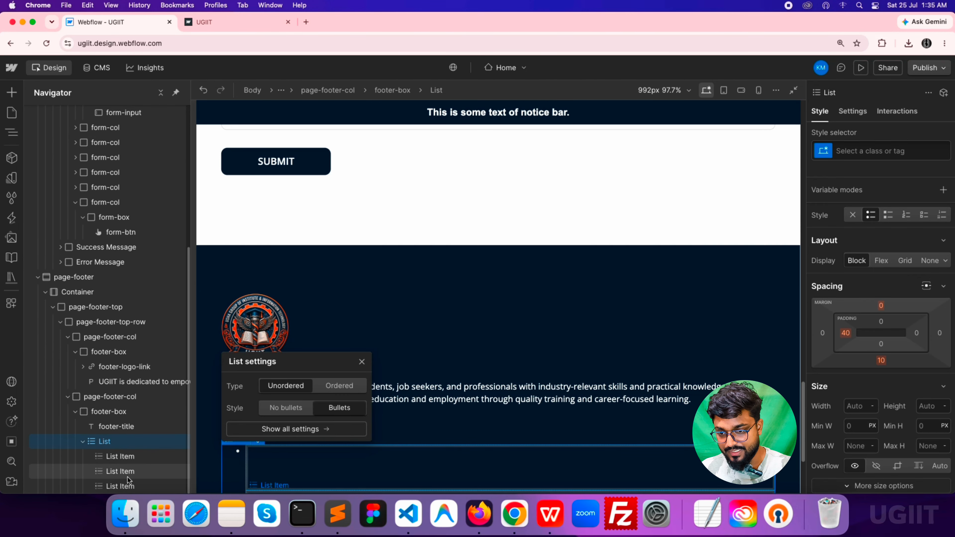
pyautogui.click(130, 486)
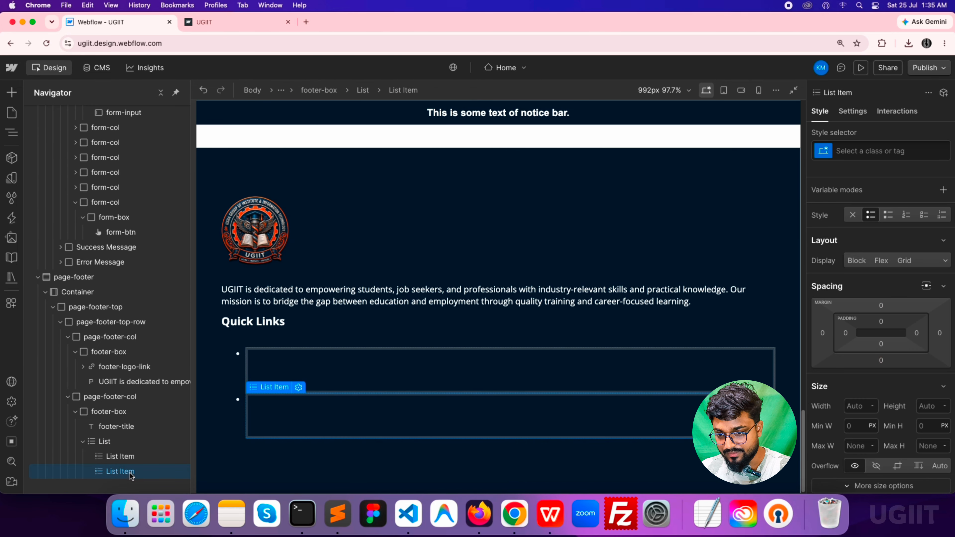
pyautogui.press('Delete')
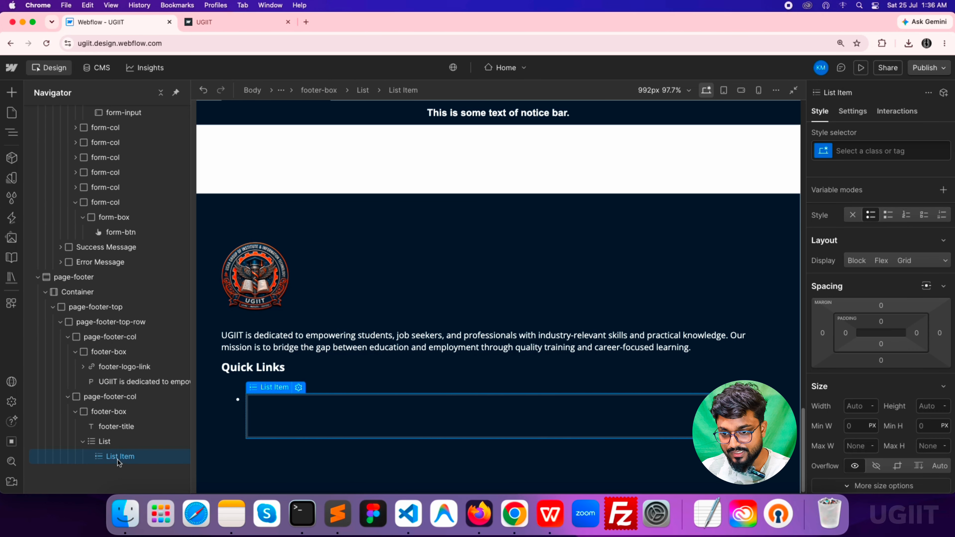
# Insert a text link inside the remaining list item and dismiss its link settings
pyautogui.click(12, 94)
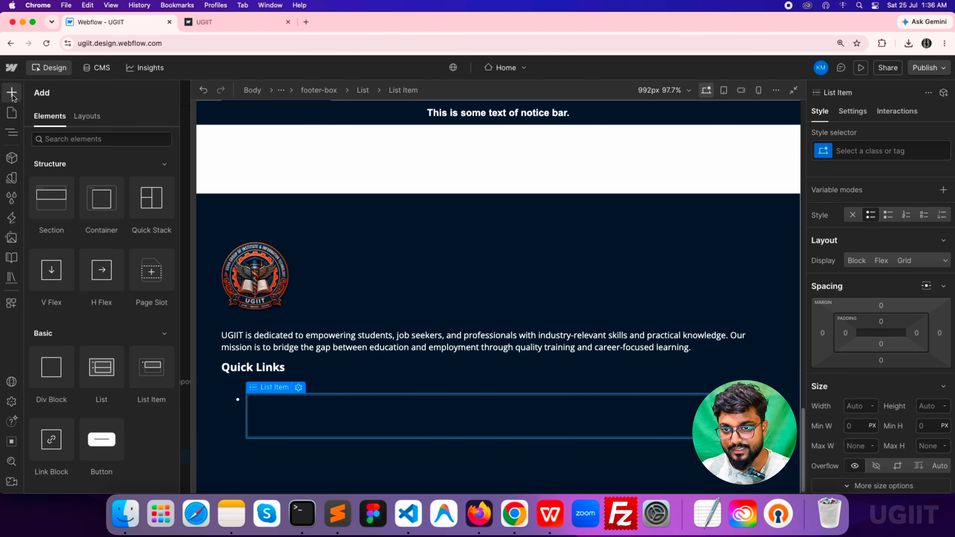
pyautogui.scroll(-5, 102, 303)
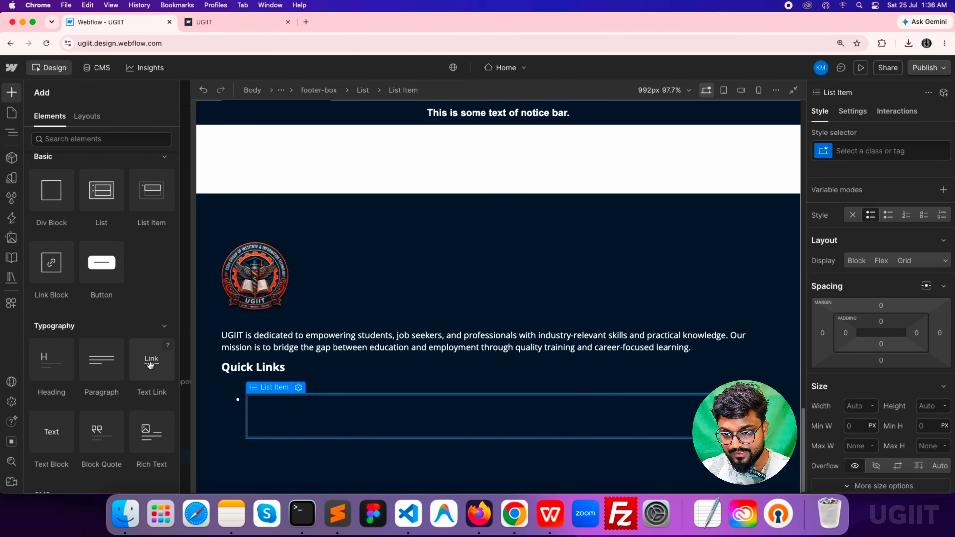
pyautogui.click(150, 364)
pyautogui.click(385, 269)
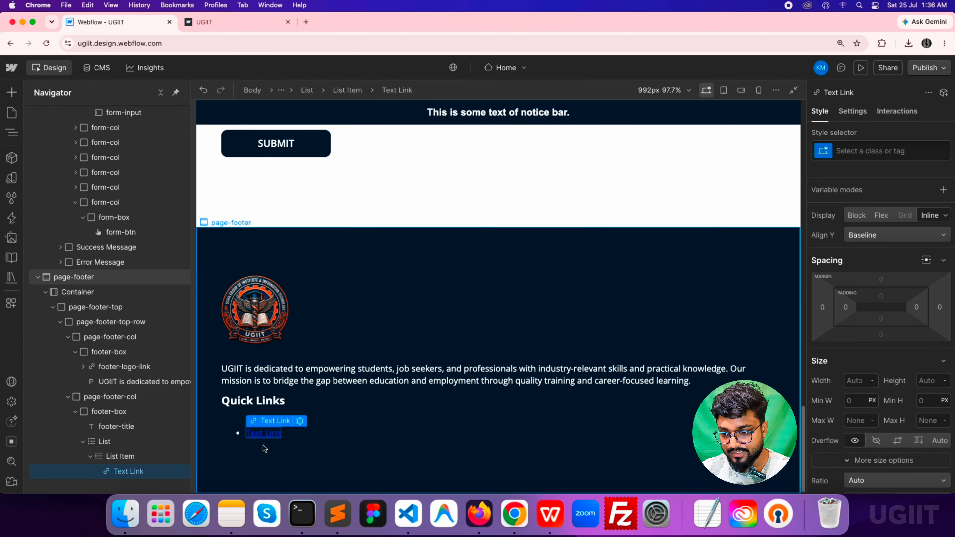
# Copy "Home" from the Sublime Text notes and set it as the text link's text in Webflow
pyautogui.click(337, 514)
pyautogui.moveTo(49, 82); pyautogui.dragTo(17, 86)
pyautogui.press('super+c')
pyautogui.press('super+Tab')
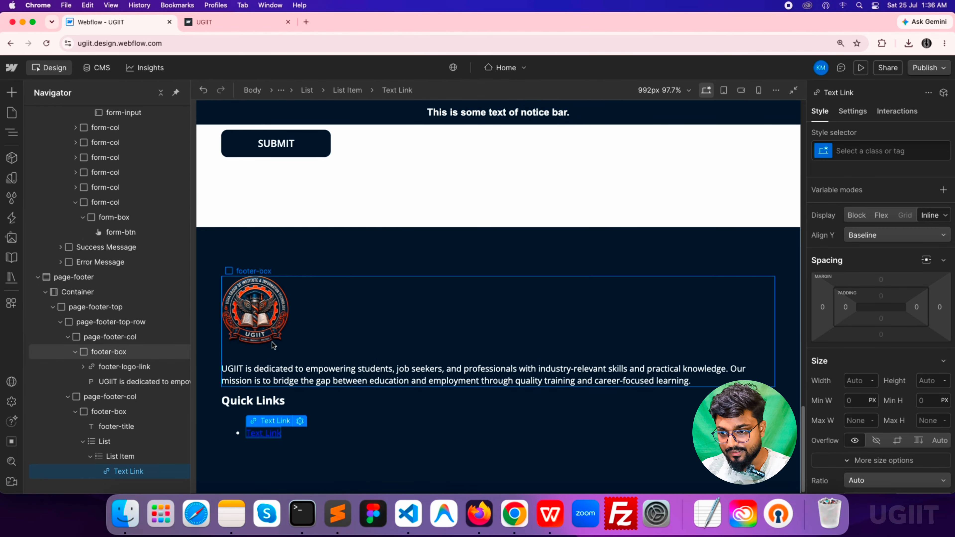
pyautogui.click(852, 112)
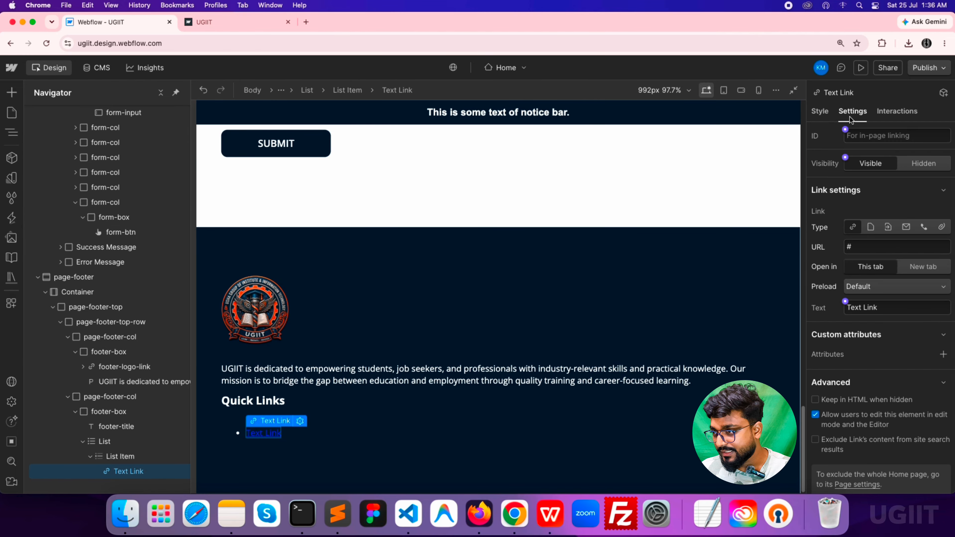
pyautogui.click(877, 306)
pyautogui.press('super+a')
pyautogui.press('super+v')
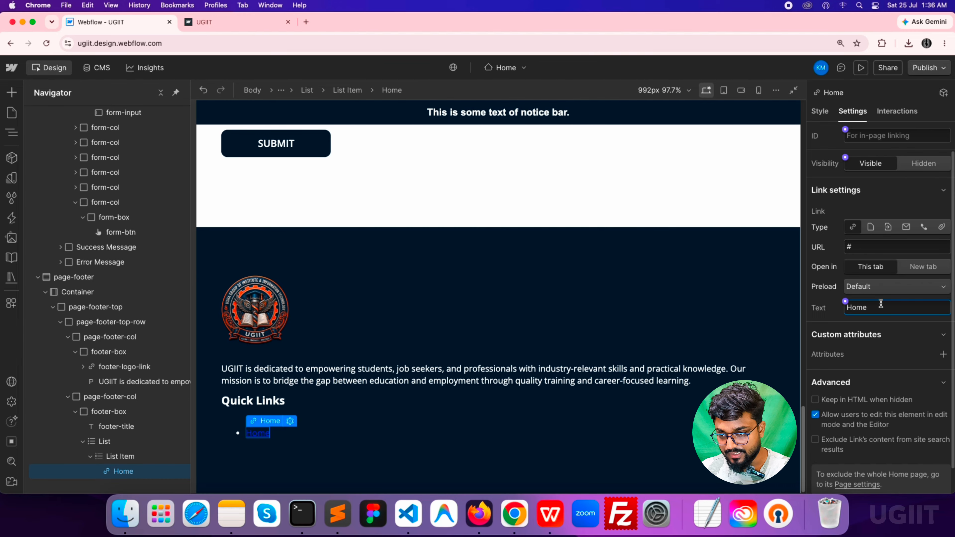
pyautogui.click(829, 311)
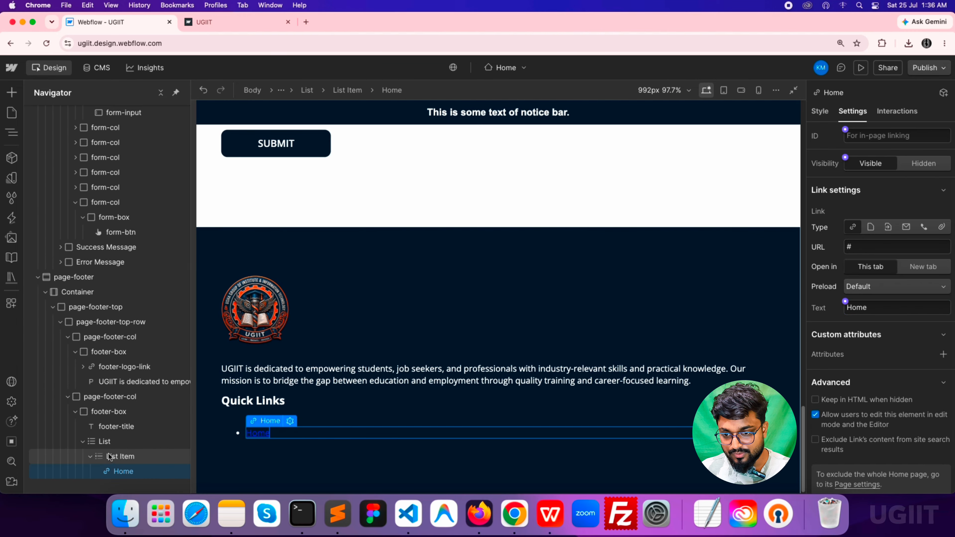
# Create the class footer-menu-list on the list under the Quick Links title
pyautogui.click(112, 441)
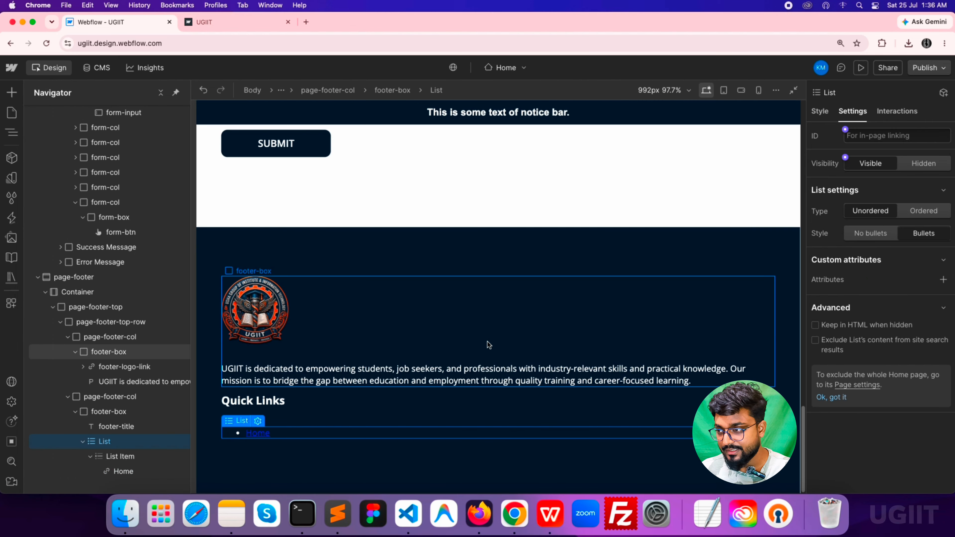
pyautogui.click(820, 112)
pyautogui.click(865, 152)
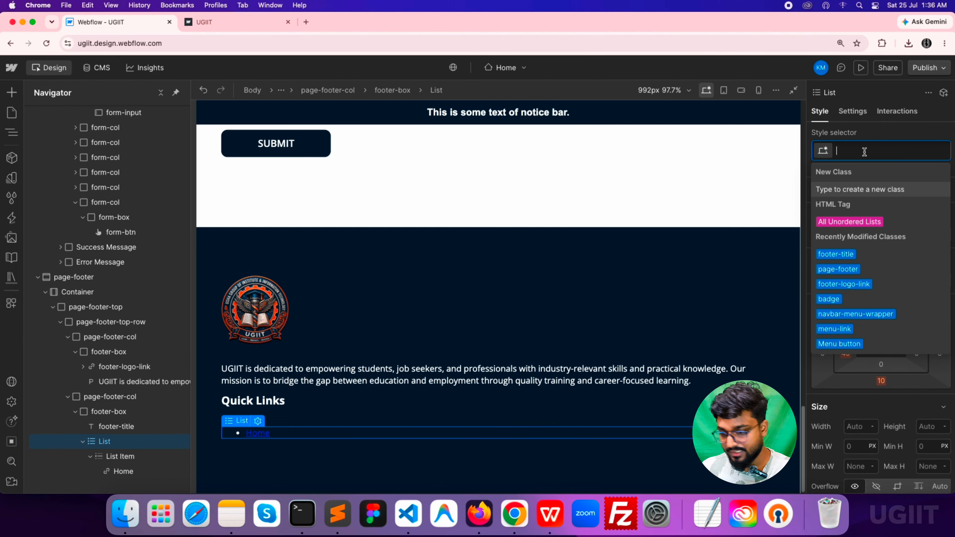
pyautogui.write('foo')
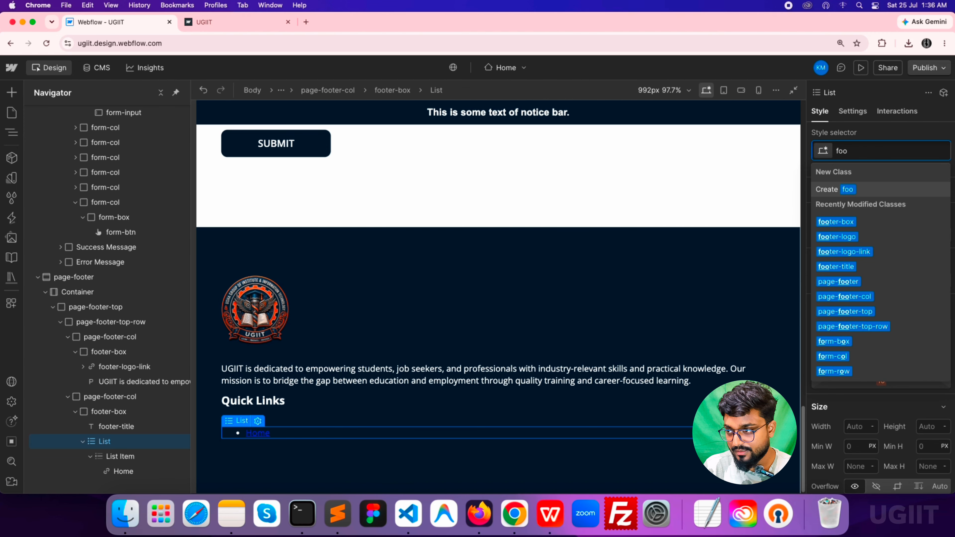
pyautogui.write('ter-menu-list')
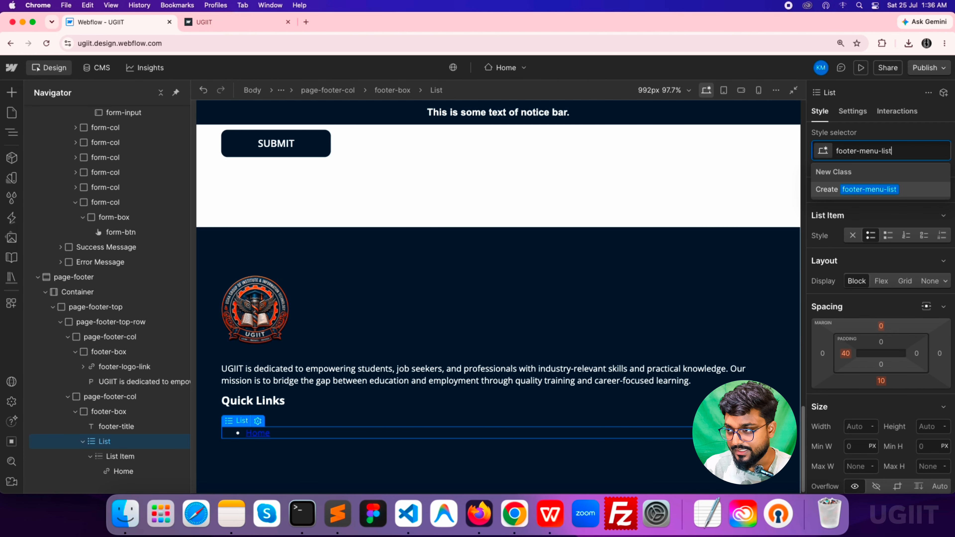
pyautogui.press('Return')
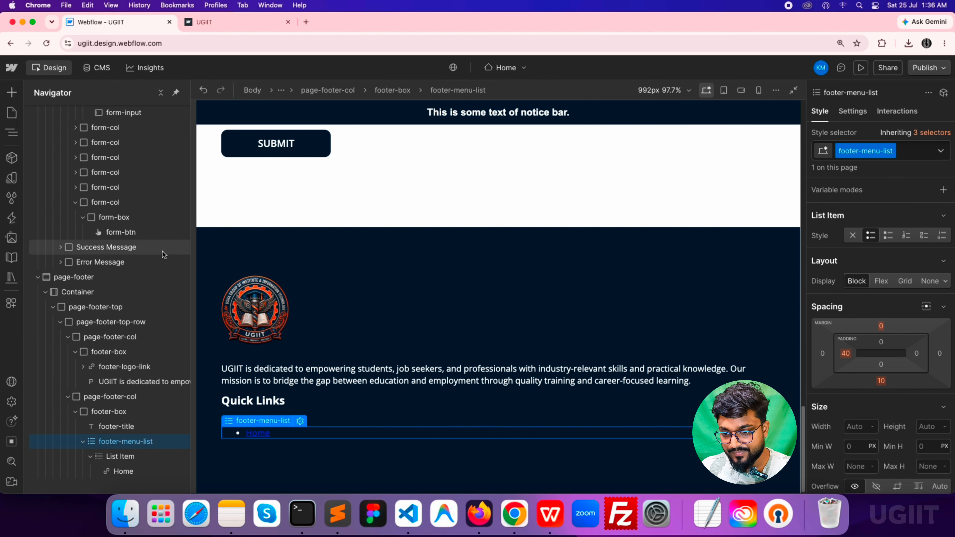
# Create the class footer-menu-list-item on the list item that holds the Home link
pyautogui.click(138, 455)
pyautogui.click(854, 151)
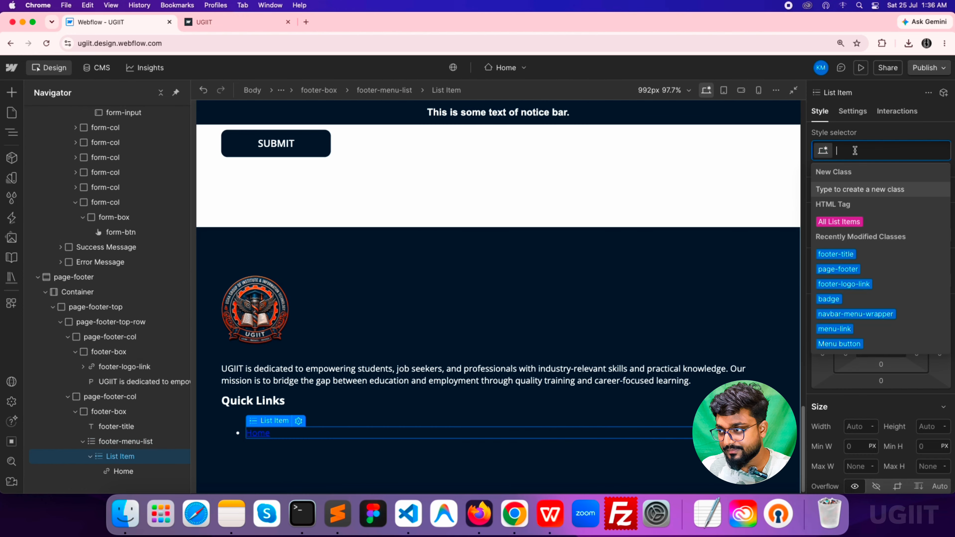
pyautogui.write('footer')
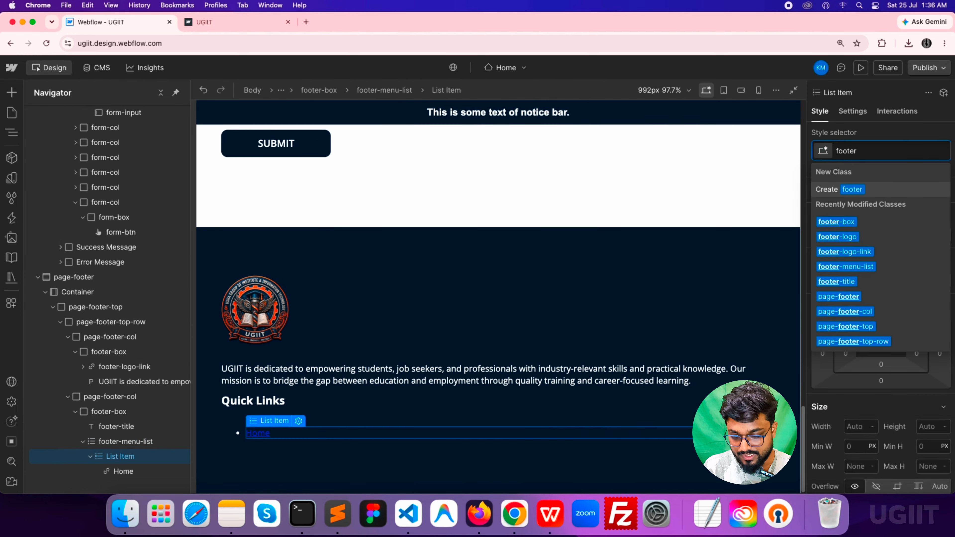
pyautogui.write('-menu')
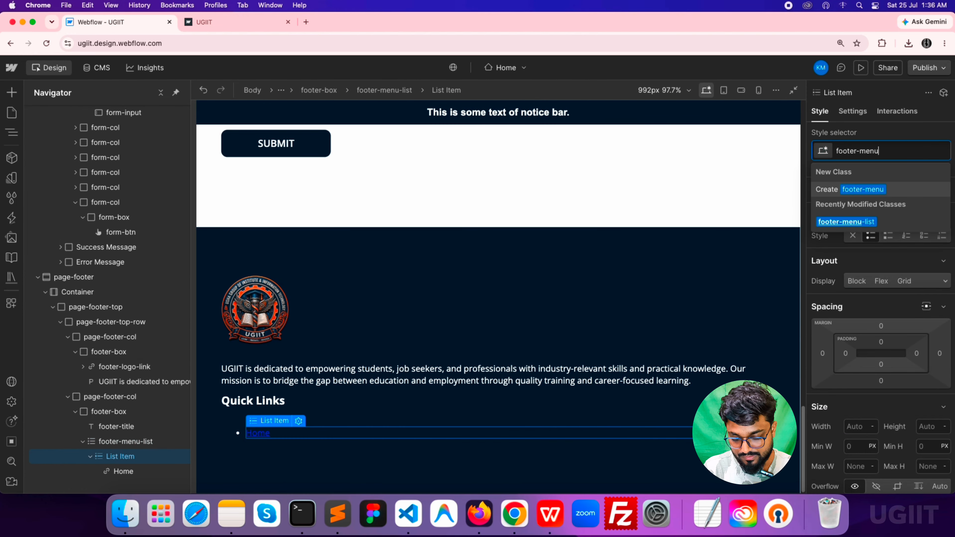
pyautogui.write('-list-item')
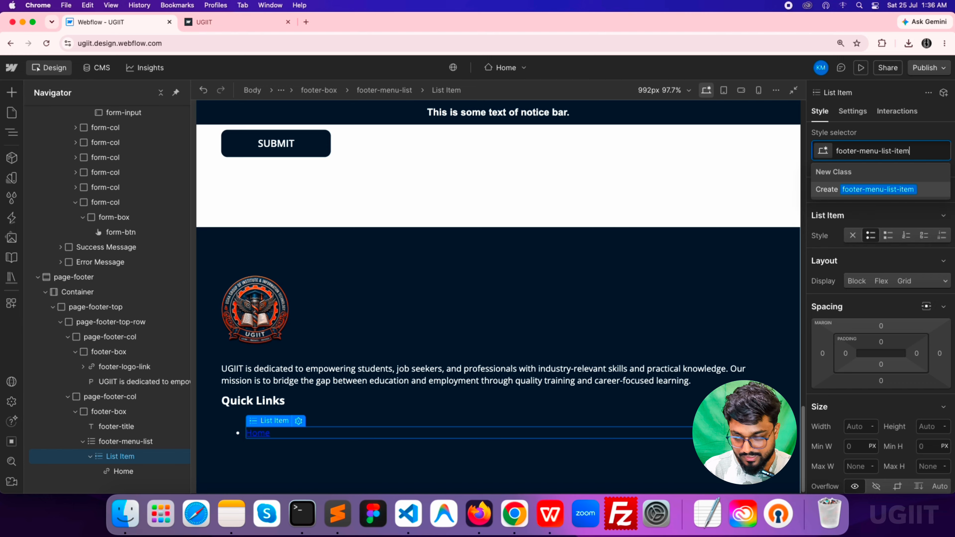
pyautogui.press('Return')
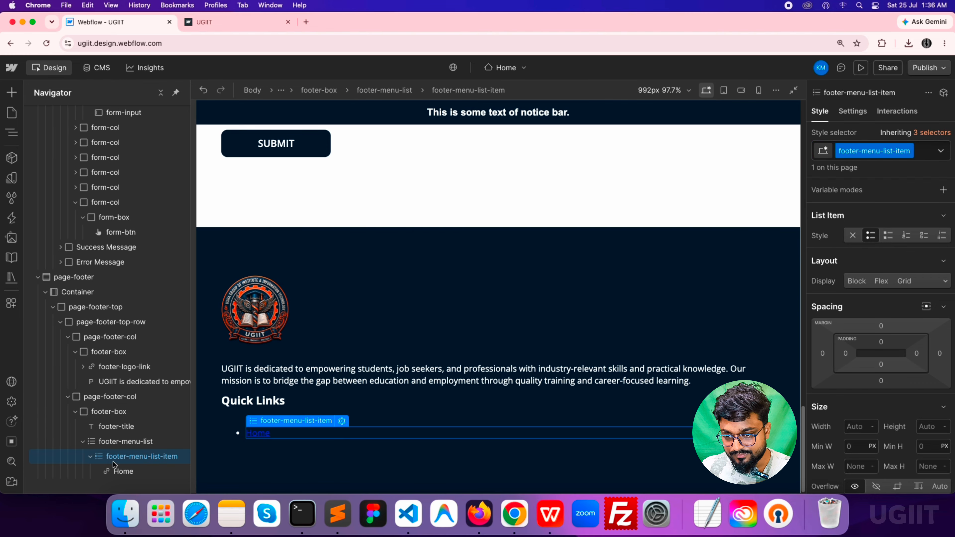
# Create the class footer-menu-link on the Home text link
pyautogui.click(114, 469)
pyautogui.click(852, 151)
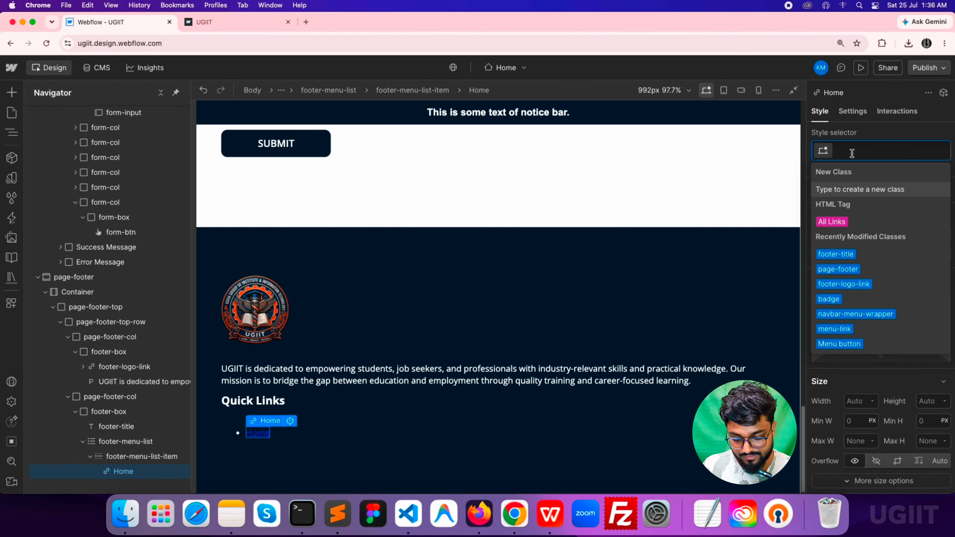
pyautogui.write('footer-')
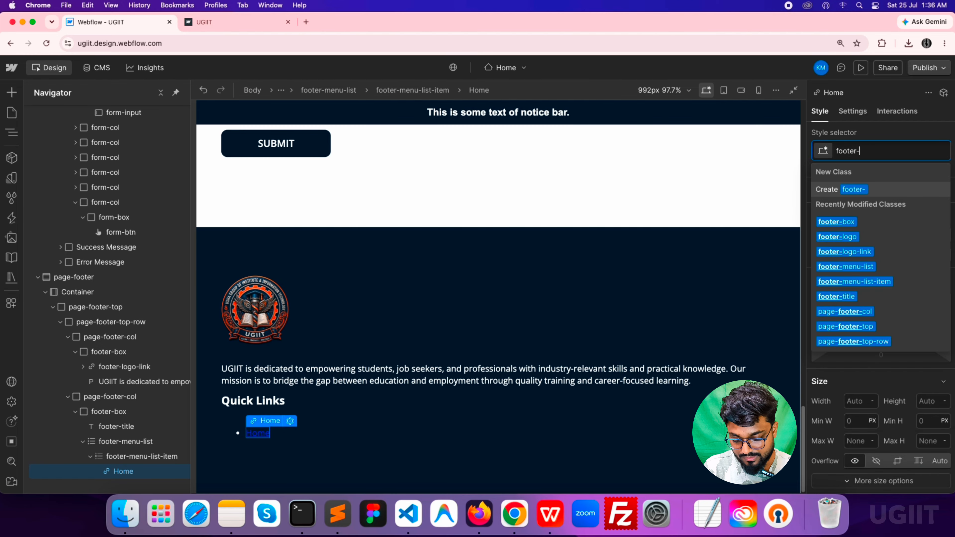
pyautogui.write('menu-li')
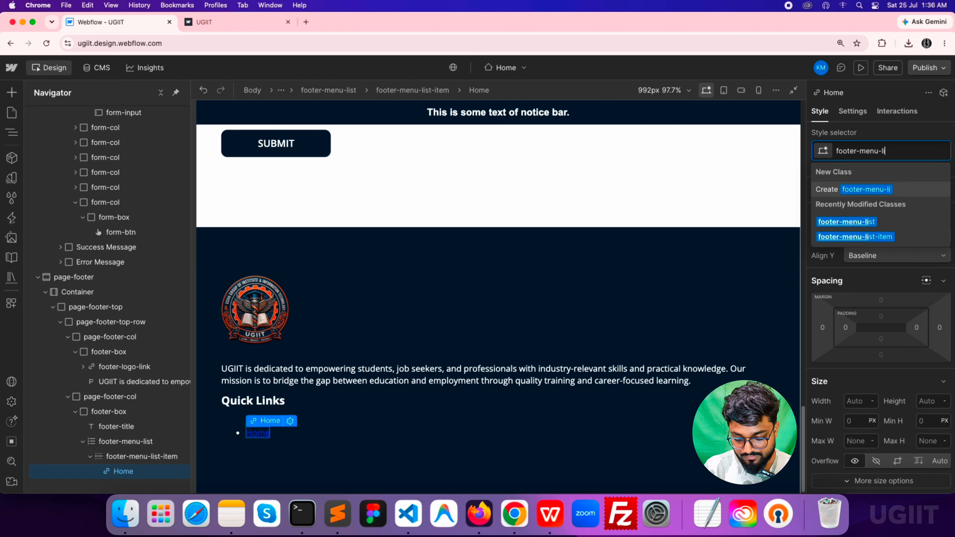
pyautogui.write('nk')
pyautogui.press('Return')
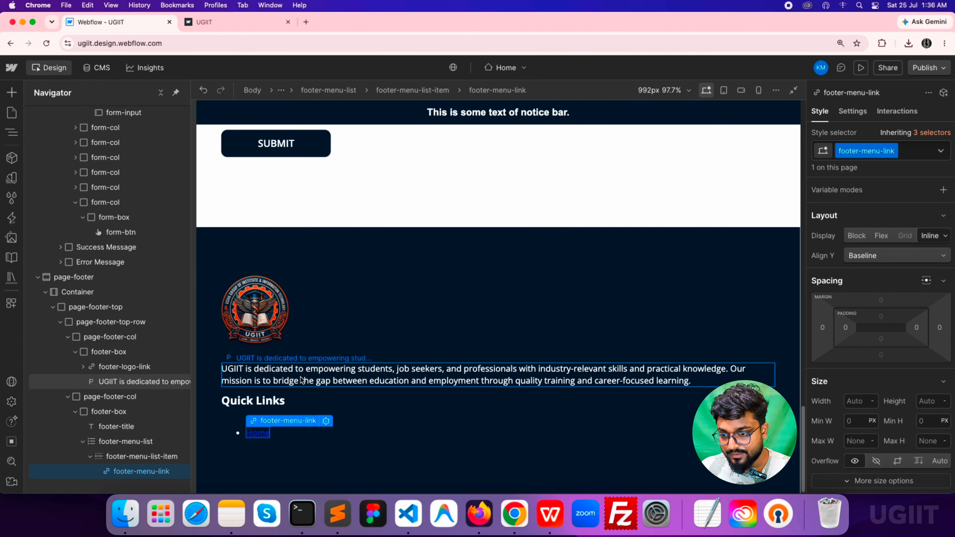
# Remove the bullets from footer-menu-list and set its left padding and bottom margin to 0
pyautogui.click(130, 442)
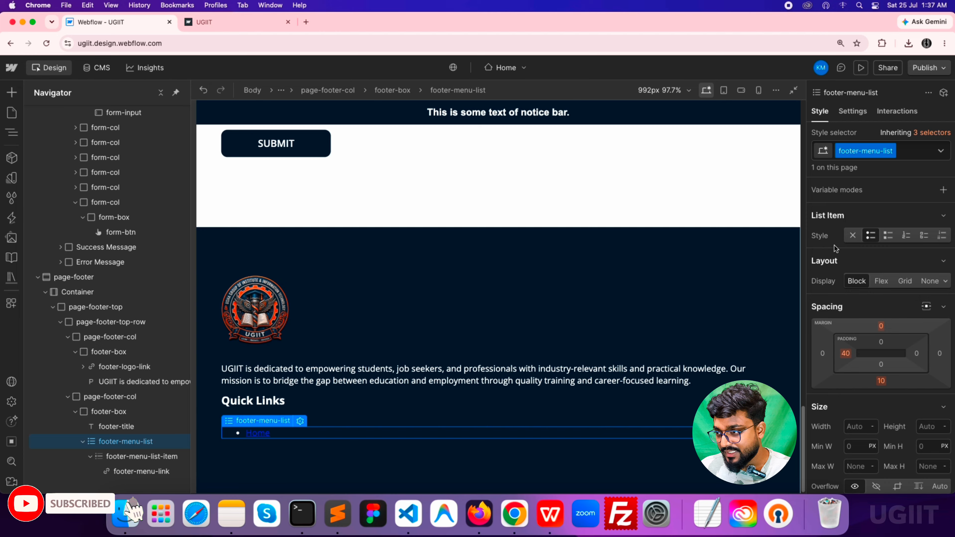
pyautogui.click(853, 236)
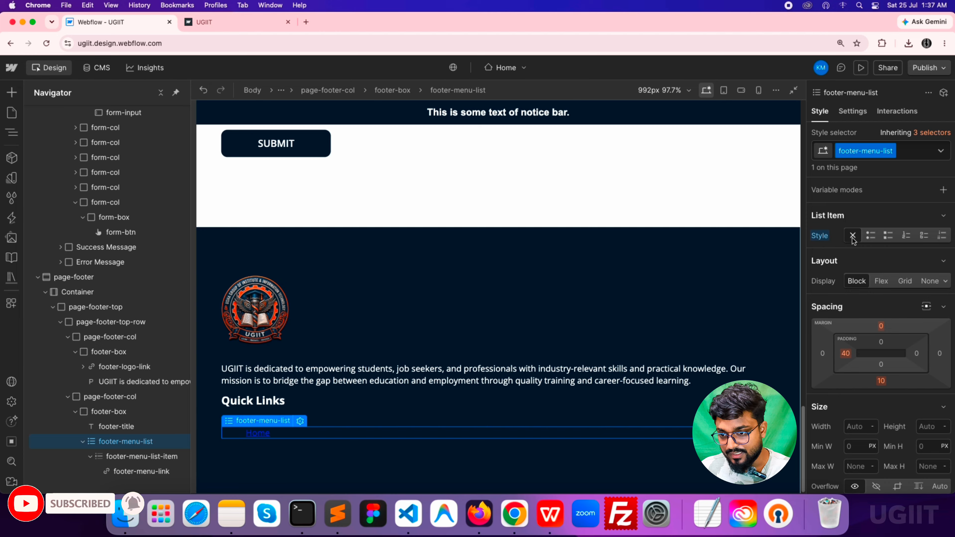
pyautogui.click(845, 354)
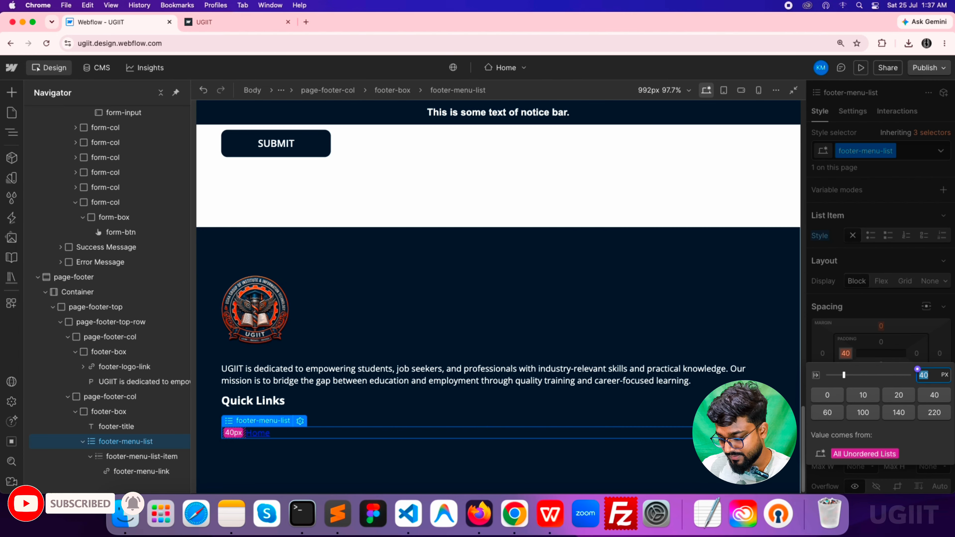
pyautogui.write('0')
pyautogui.press('Return')
pyautogui.click(882, 383)
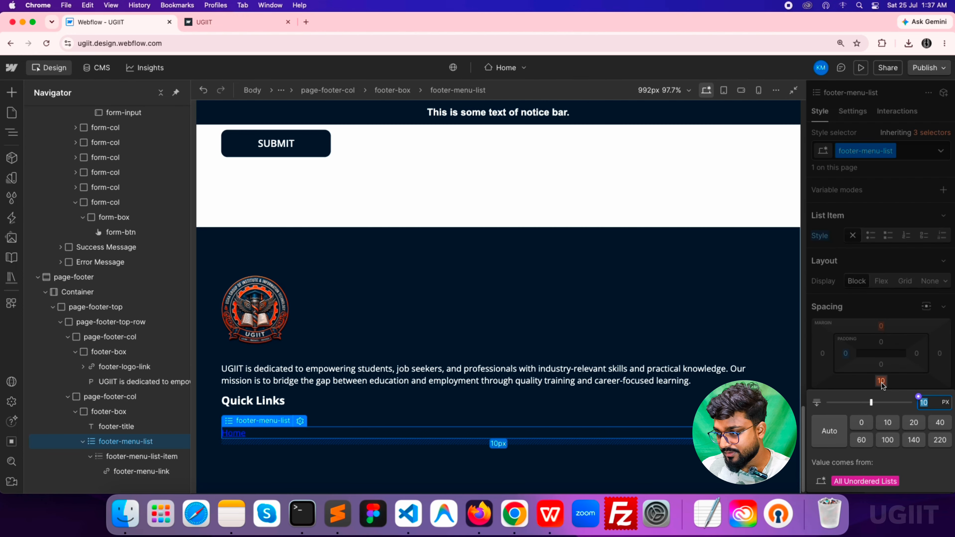
pyautogui.press('Return')
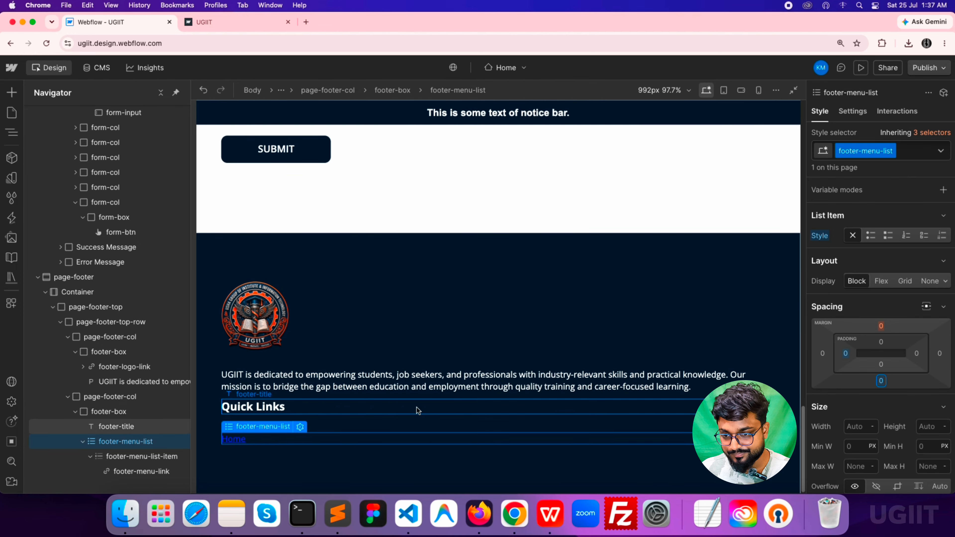
# Copy the footer-menu-list-item and paste three duplicates of it into footer-menu-list
pyautogui.click(89, 455)
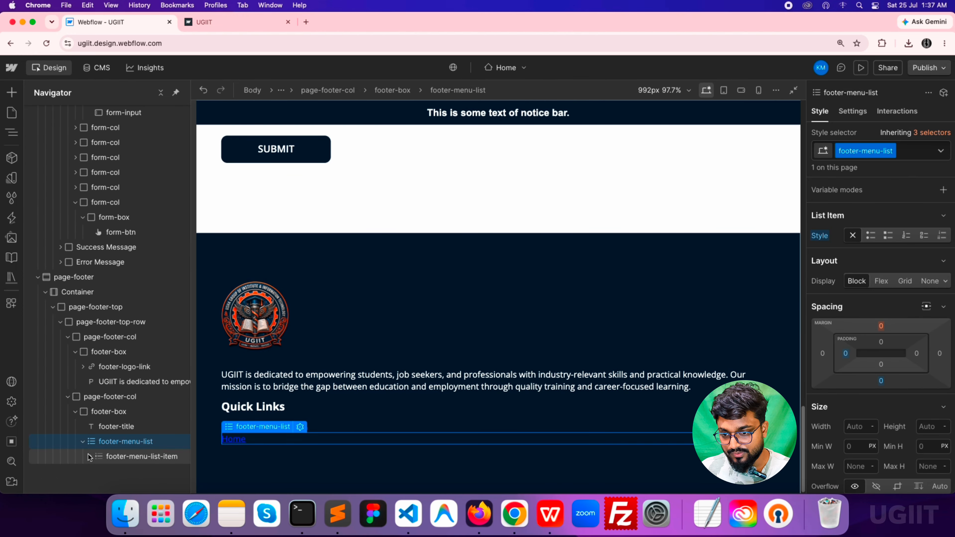
pyautogui.click(126, 458)
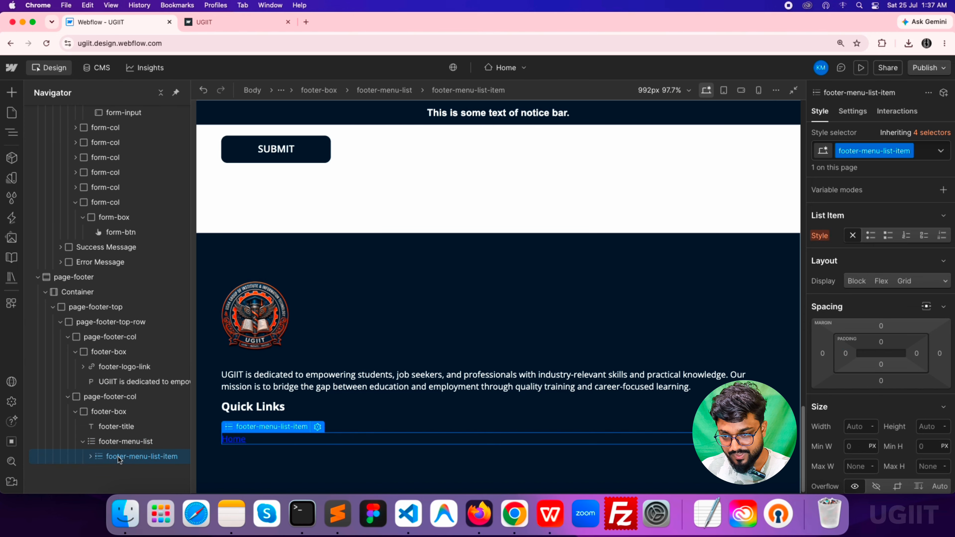
pyautogui.click(126, 442)
pyautogui.press('super+v')
pyautogui.press('super+v')
pyautogui.press('super+v')
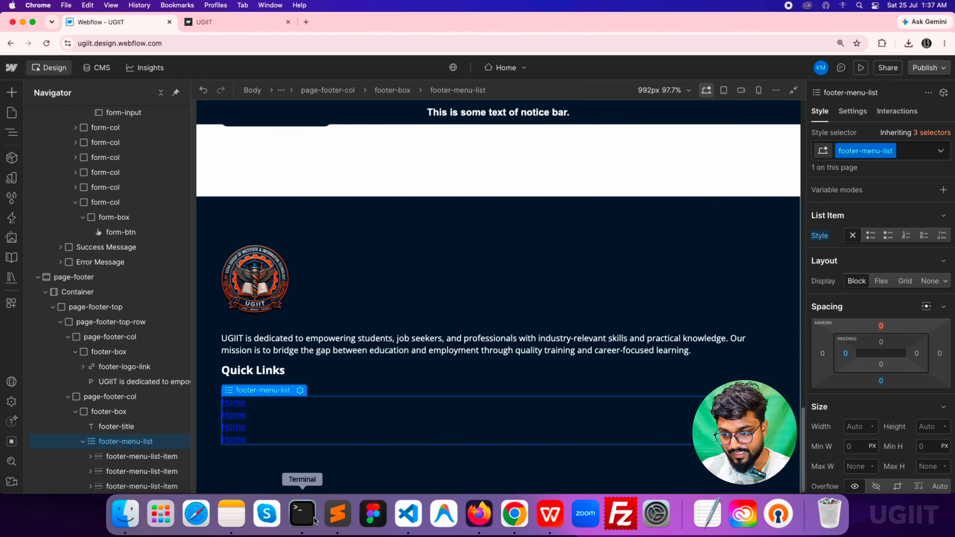
# Copy "About Us" from the Sublime Text notes and set it as the second menu link's text in Webflow
pyautogui.click(338, 514)
pyautogui.moveTo(64, 92); pyautogui.dragTo(10, 94)
pyautogui.press('super+c')
pyautogui.press('super+Tab')
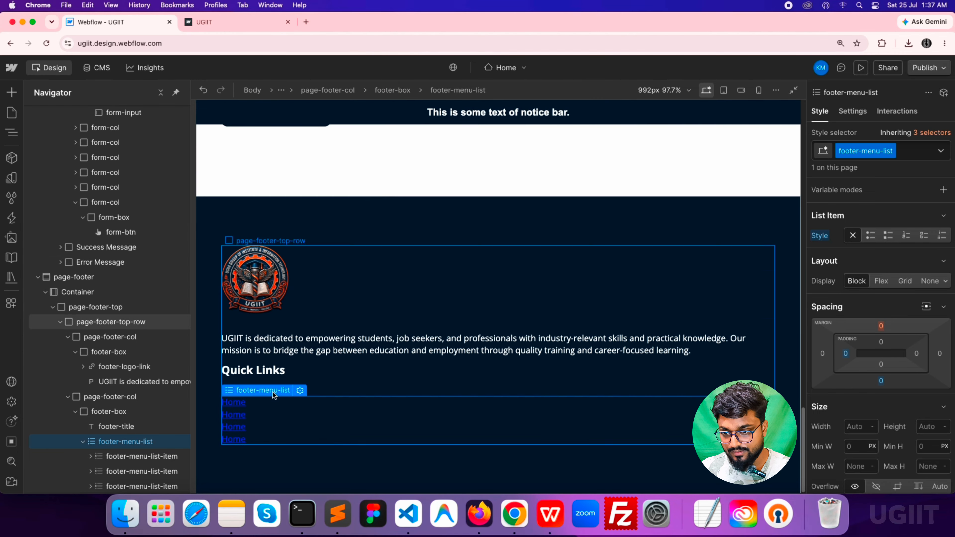
pyautogui.click(233, 414)
pyautogui.click(852, 111)
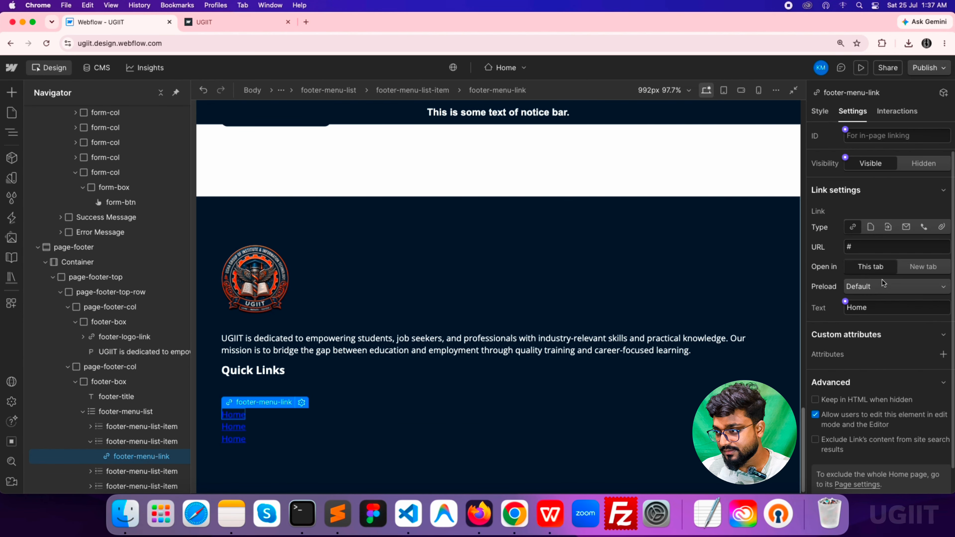
pyautogui.doubleClick(884, 305)
pyautogui.hotkey('ctrl', 'v')
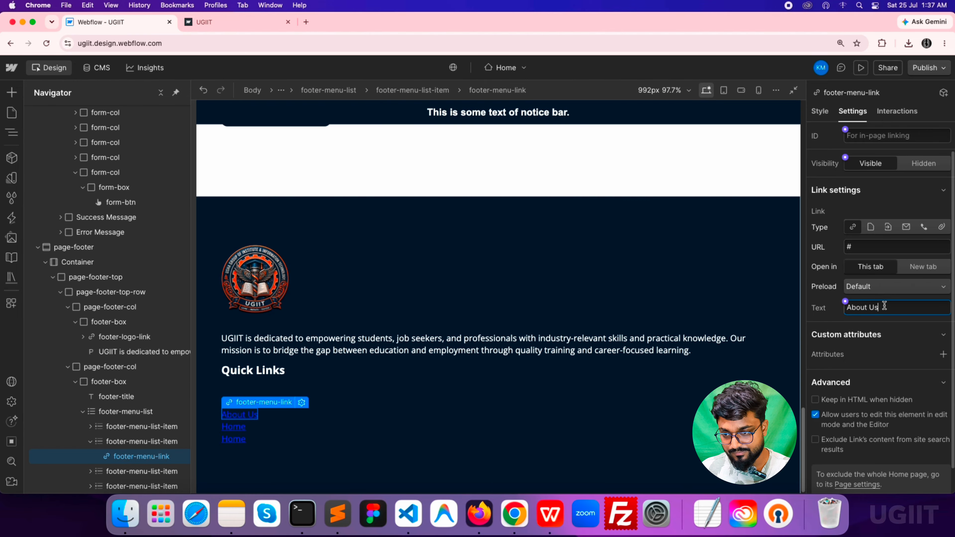
# Copy "Our Courses" from the Sublime Text notes and set it as the third menu link's text in Webflow
pyautogui.press('super+Tab')
pyautogui.moveTo(76, 99); pyautogui.dragTo(13, 101)
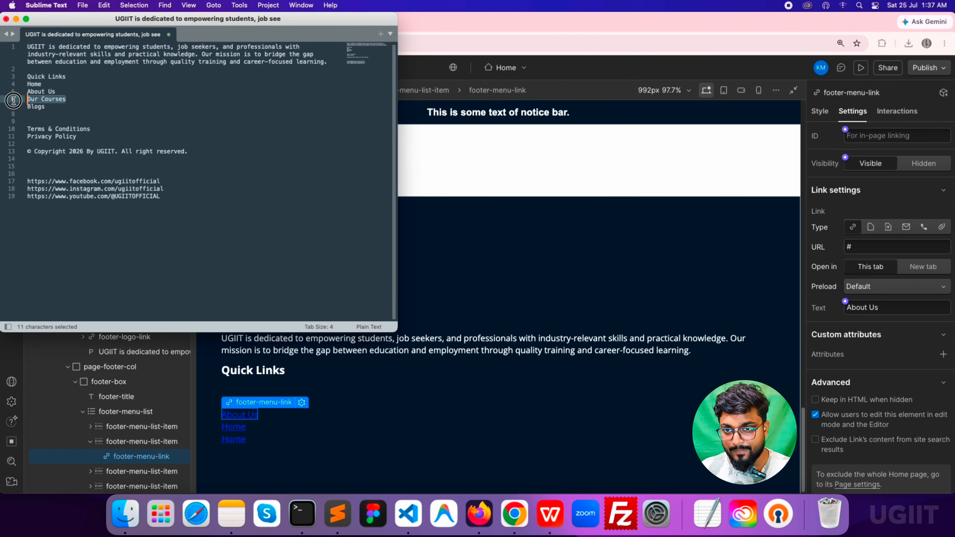
pyautogui.press('super+c')
pyautogui.press('super+Tab')
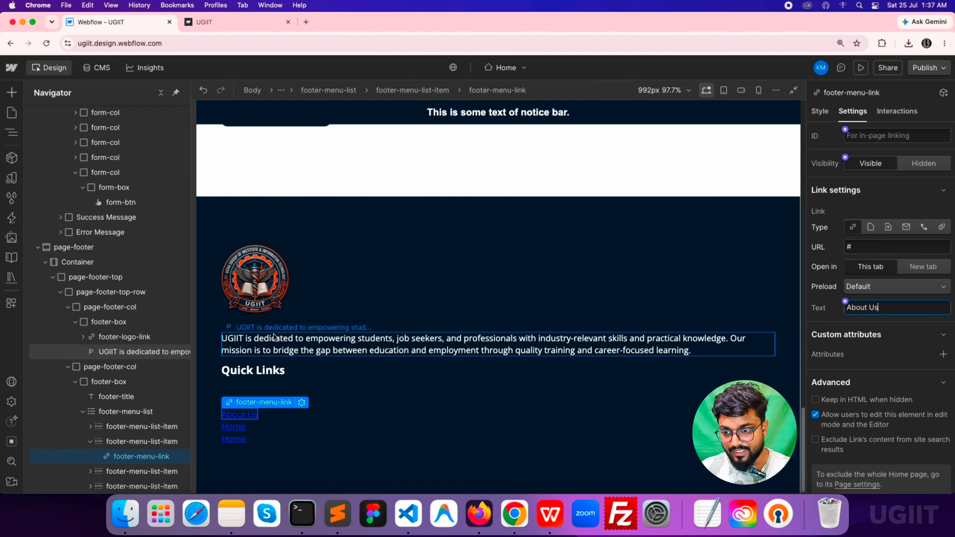
pyautogui.click(233, 427)
pyautogui.doubleClick(879, 309)
pyautogui.press('super+v')
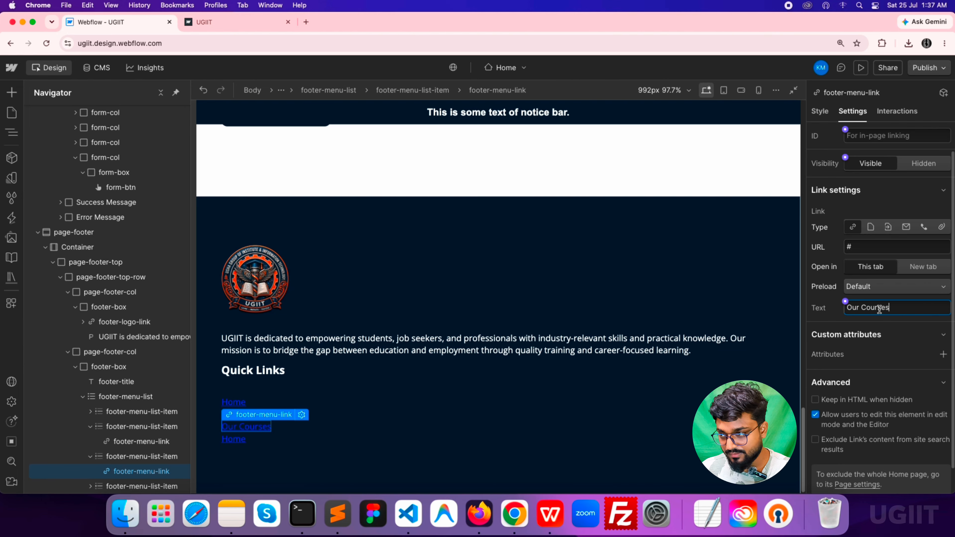
# Copy "Blogs" from the Sublime Text notes and set it as the fourth menu link's text in Webflow
pyautogui.press('super+Tab')
pyautogui.doubleClick(36, 106)
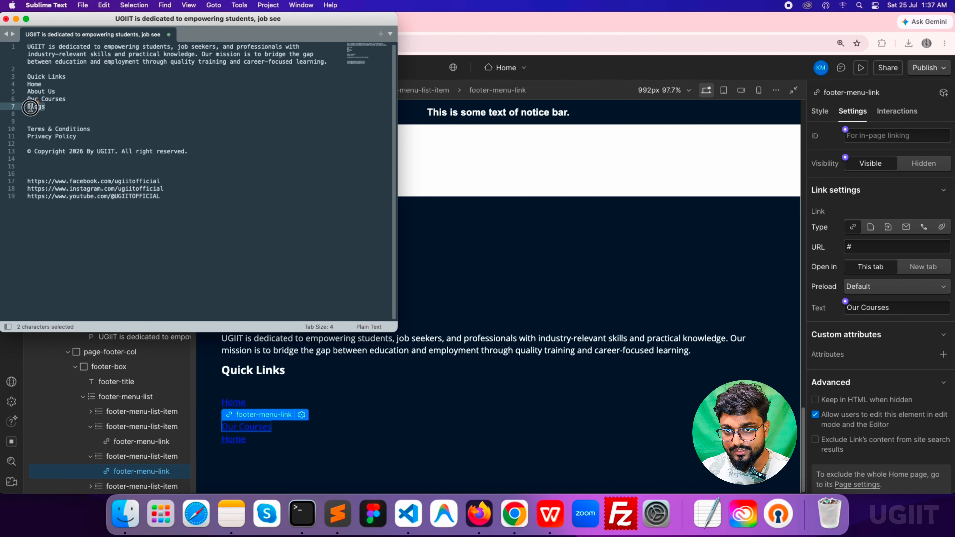
pyautogui.press('super+Tab')
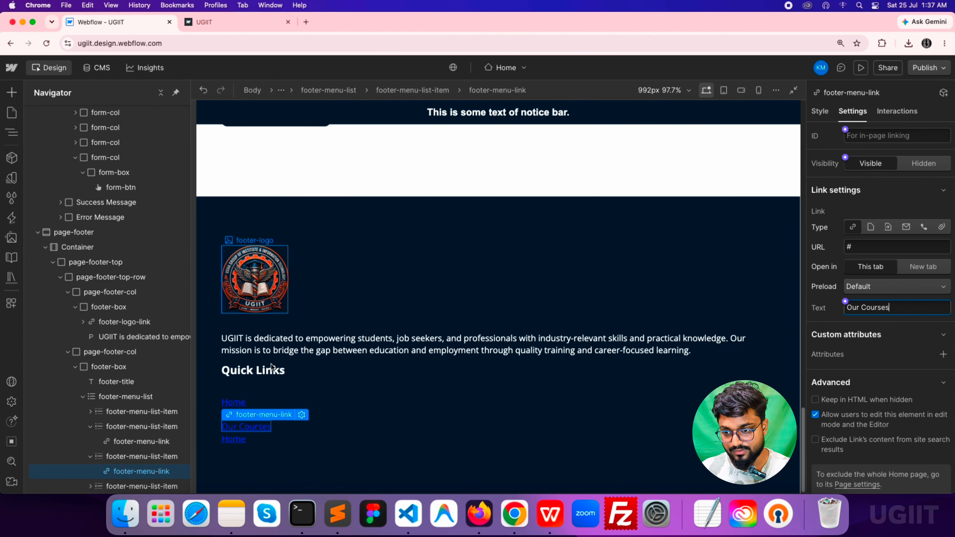
pyautogui.click(233, 439)
pyautogui.doubleClick(873, 308)
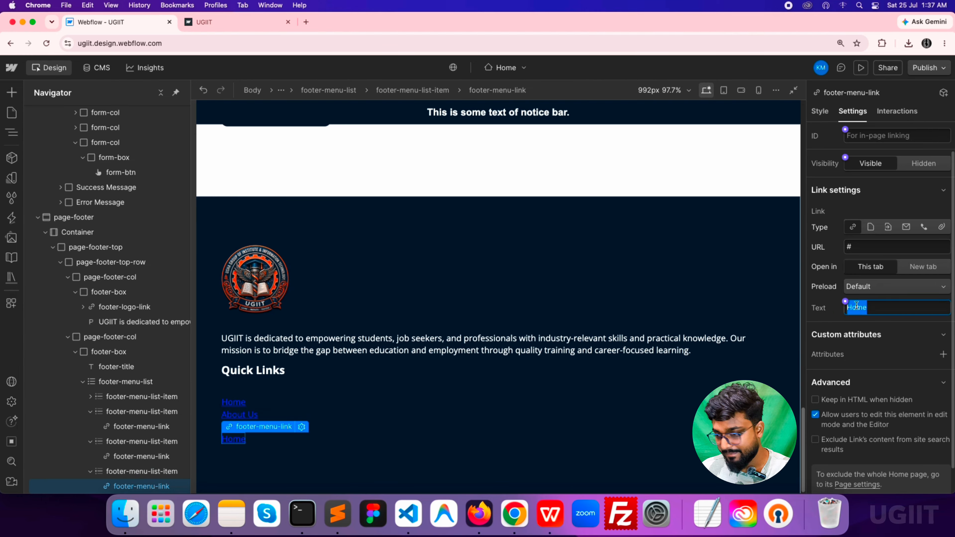
pyautogui.press('super+v')
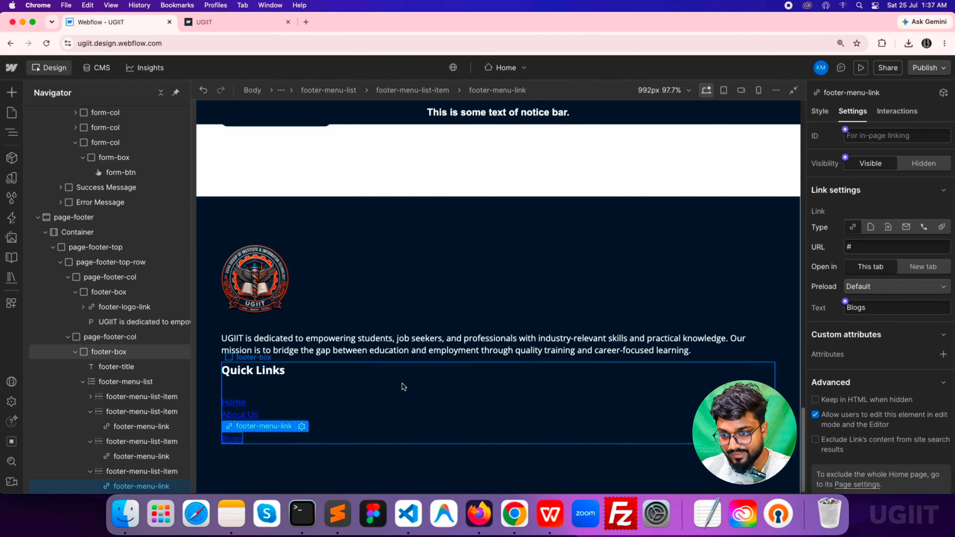
# Set the display of the footer-menu-link class to inline-block
pyautogui.click(233, 404)
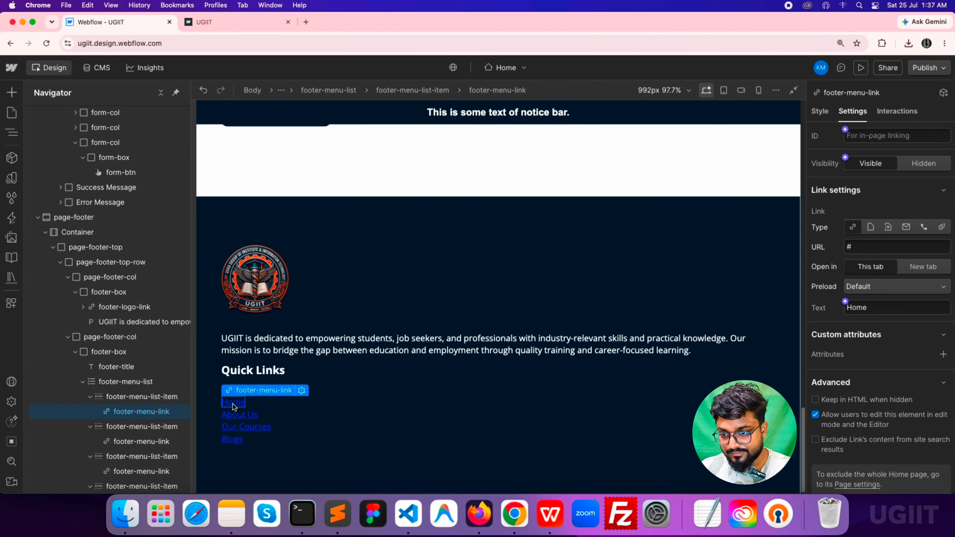
pyautogui.click(820, 111)
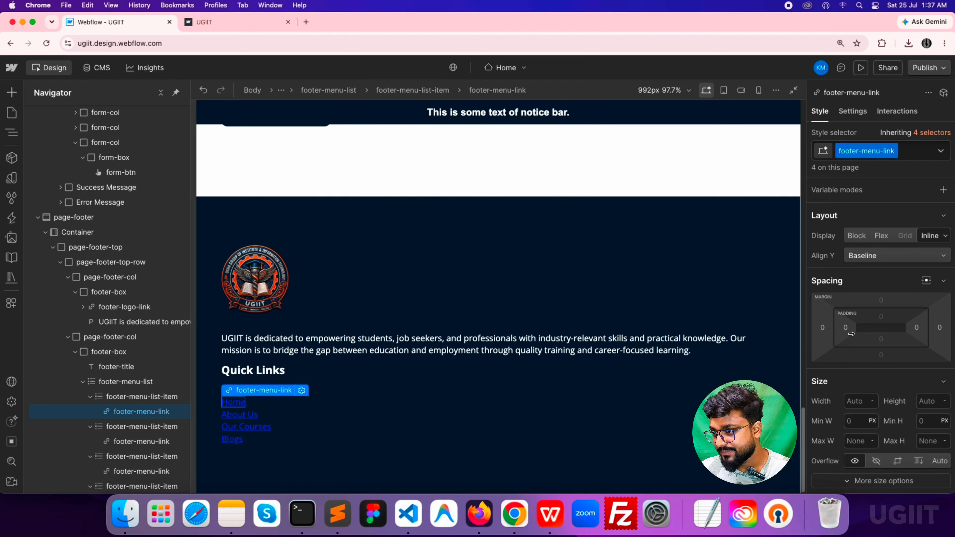
pyautogui.click(946, 236)
pyautogui.click(901, 260)
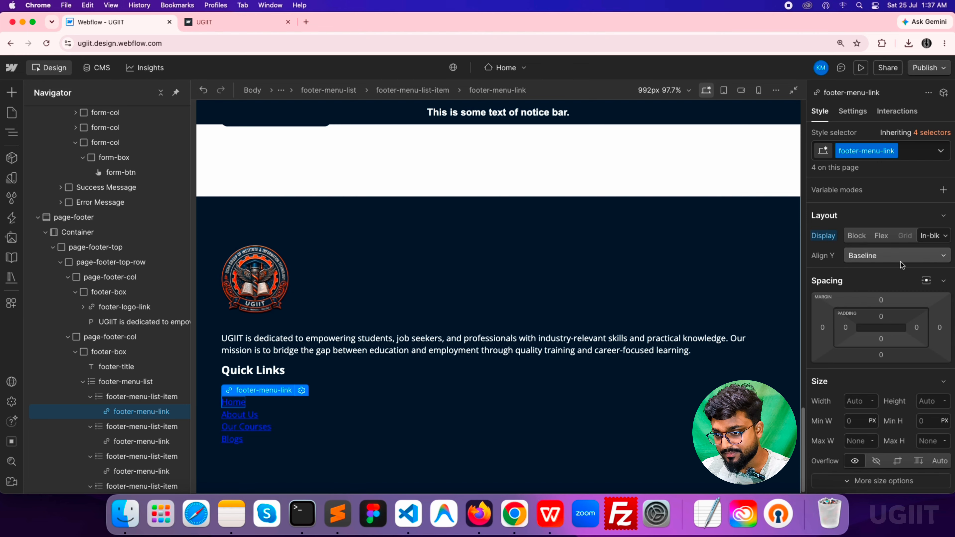
# Set the footer-menu-link text color to white and remove its underline decoration
pyautogui.scroll(-6, 880, 358)
pyautogui.scroll(-3, 880, 359)
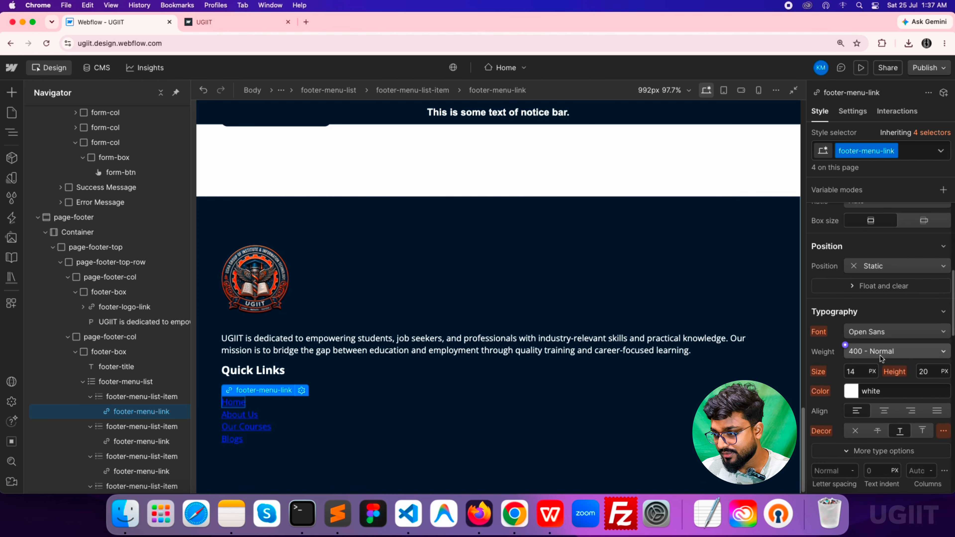
pyautogui.click(851, 391)
pyautogui.moveTo(822, 203); pyautogui.dragTo(789, 173)
pyautogui.click(886, 436)
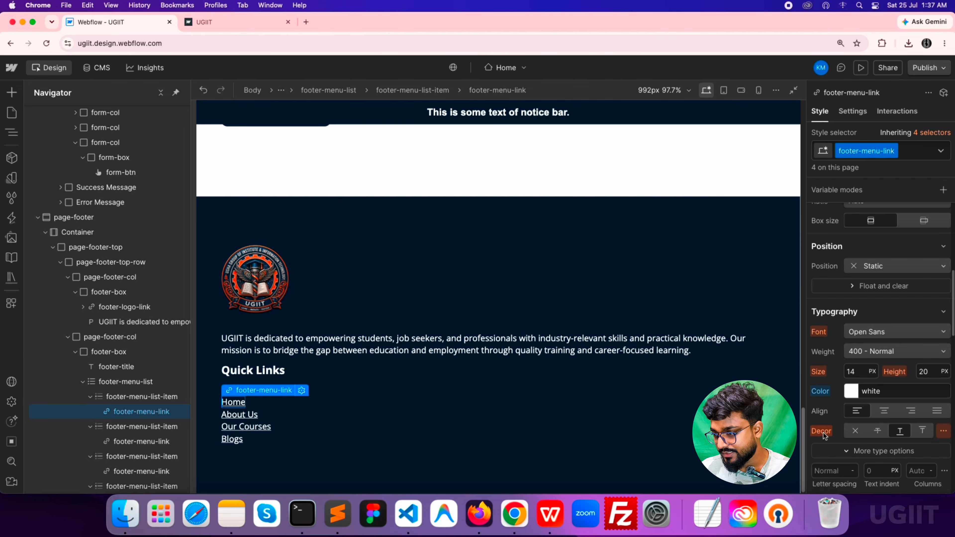
pyautogui.click(855, 431)
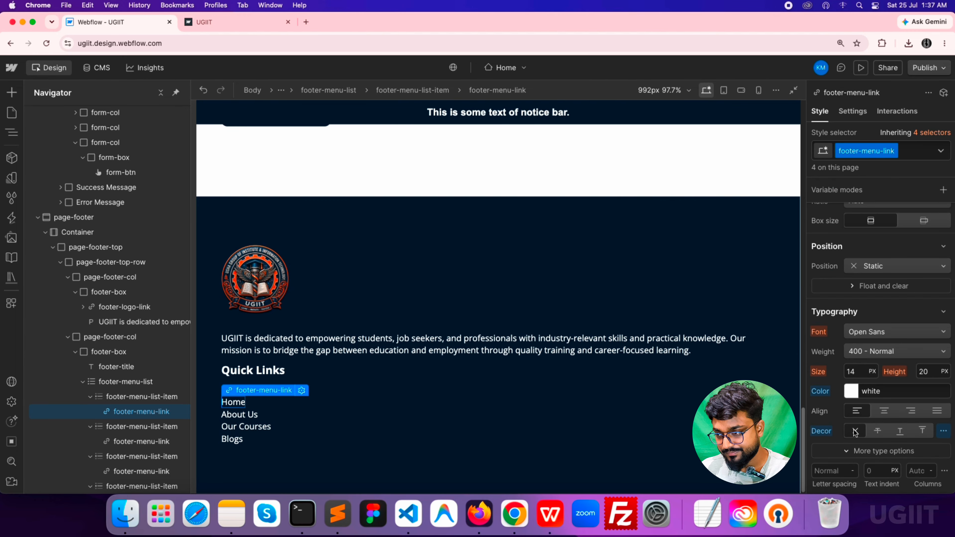
# Set the font size to 16 px on footer-menu-link and on the page-footer section
pyautogui.click(857, 372)
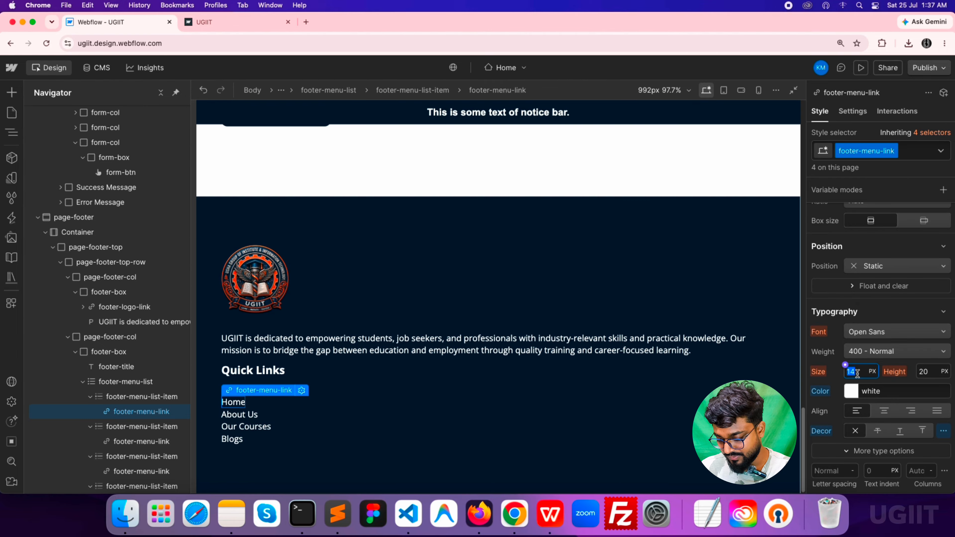
pyautogui.write('16')
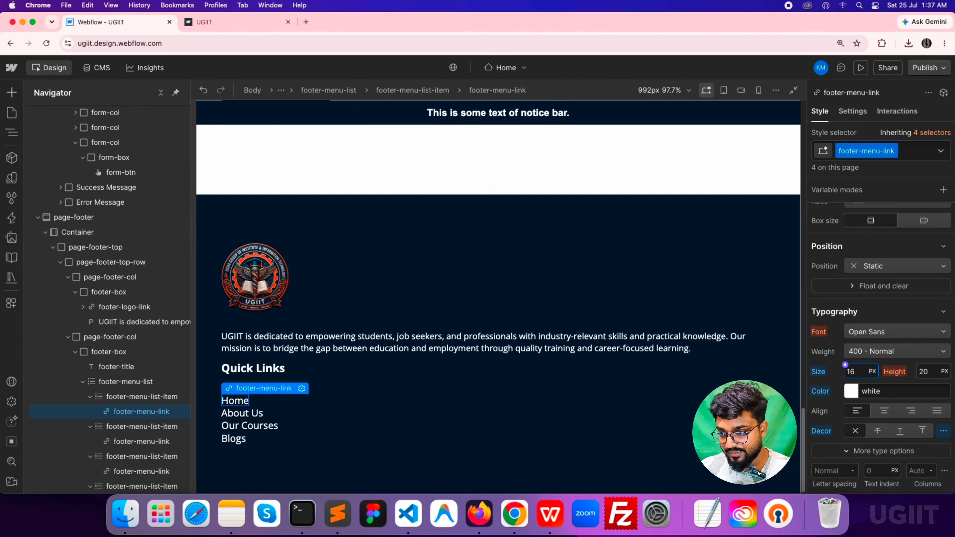
pyautogui.click(630, 346)
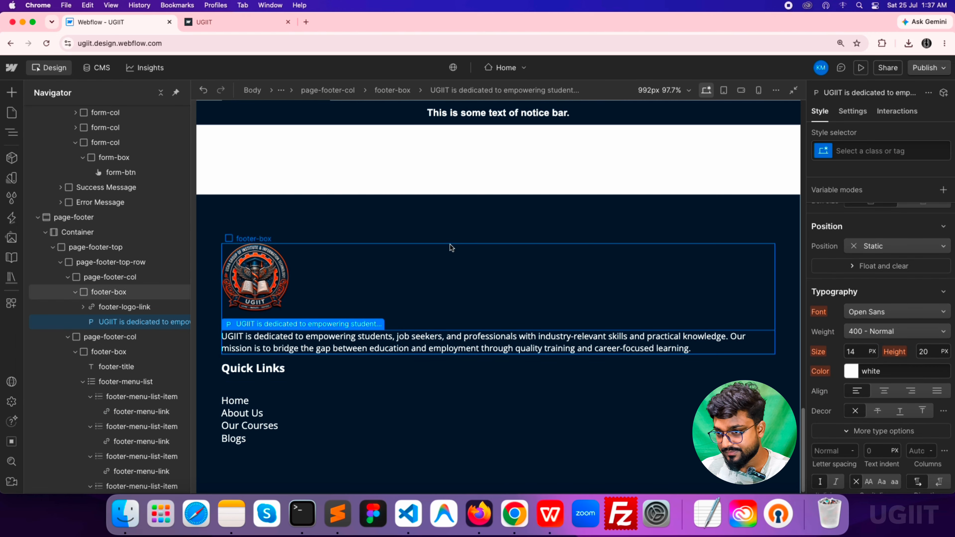
pyautogui.click(416, 210)
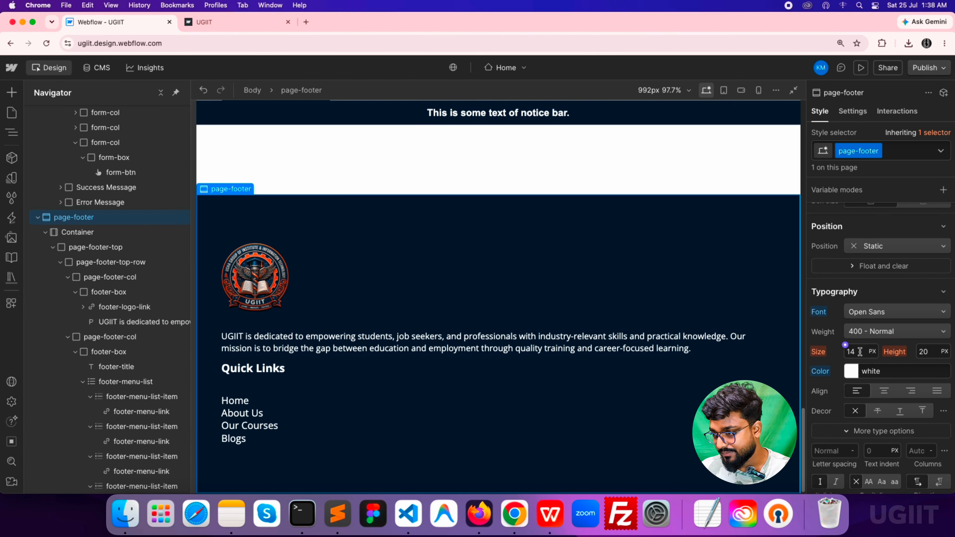
pyautogui.write('16')
pyautogui.press('Return')
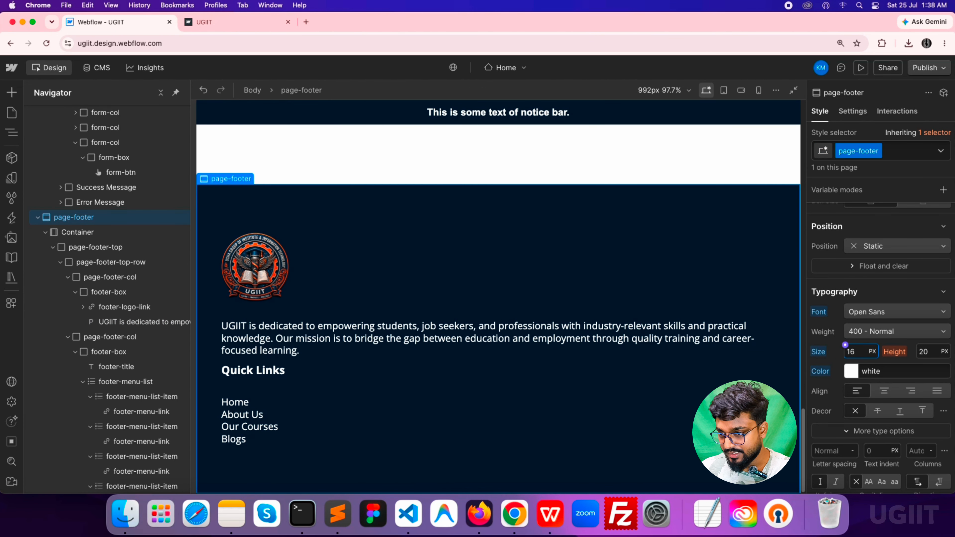
# Reset the font size of footer-menu-link so it inherits the value from page-footer
pyautogui.click(244, 405)
pyautogui.click(823, 390)
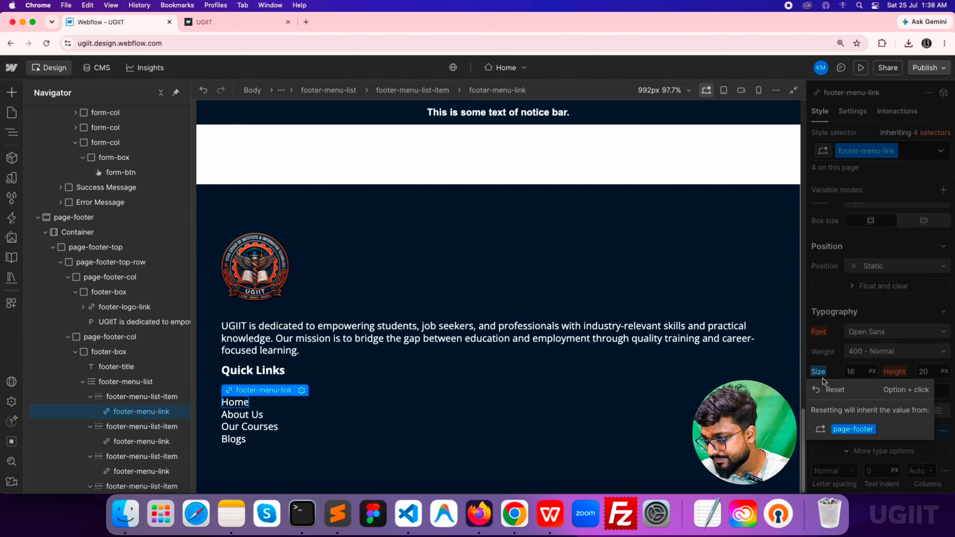
pyautogui.click(830, 390)
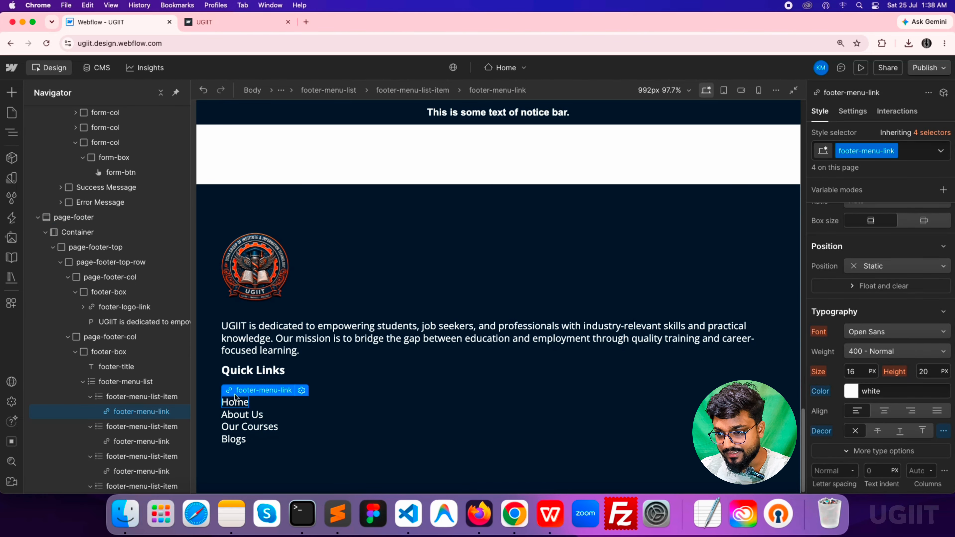
# Copy the background color value #e55600 from the red badge in the banner box
pyautogui.scroll(5, 403, 297)
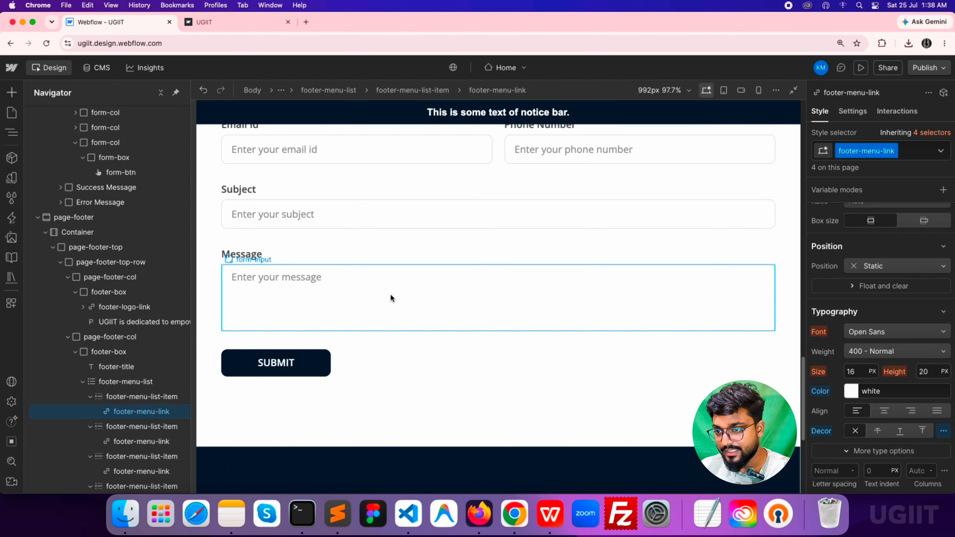
pyautogui.scroll(5, 390, 293)
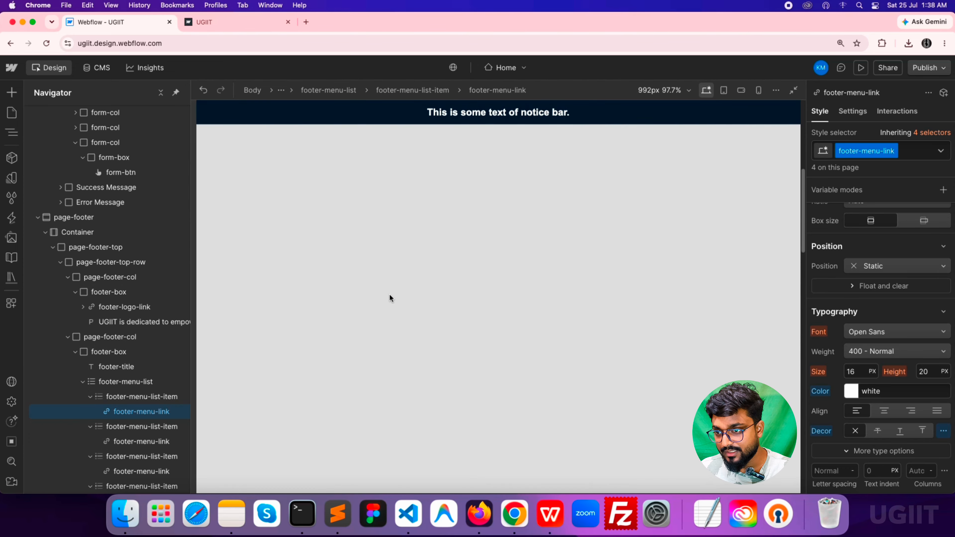
pyautogui.scroll(5, 389, 296)
pyautogui.click(316, 267)
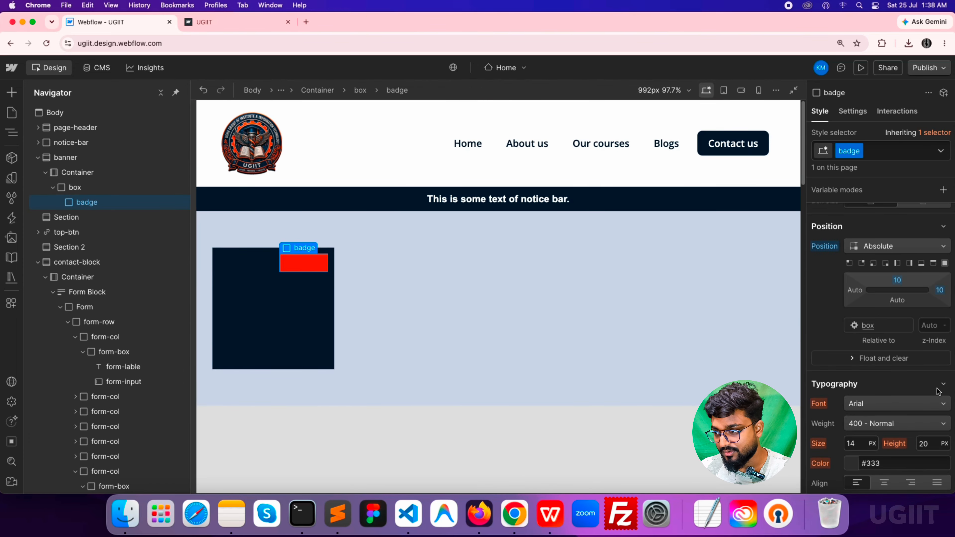
pyautogui.scroll(-8, 890, 390)
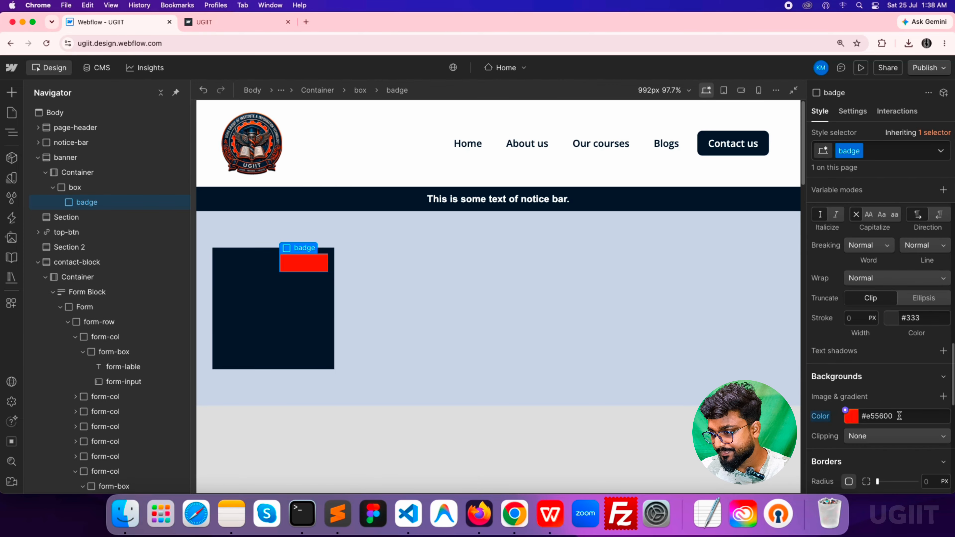
pyautogui.click(900, 415)
pyautogui.press('super+c')
# Set the hover-state text color of the footer-menu-link class to the copied #e55600
pyautogui.scroll(-6, 444, 339)
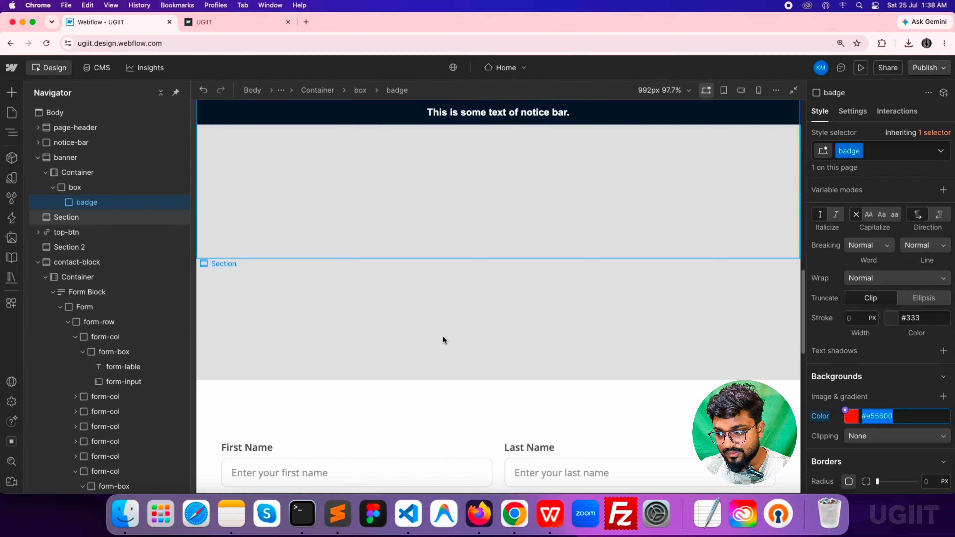
pyautogui.scroll(-15, 444, 340)
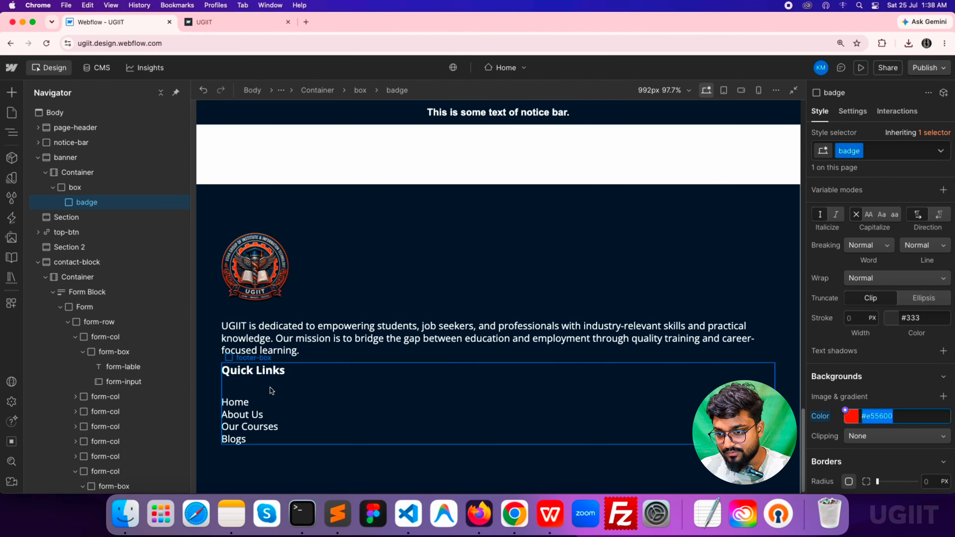
pyautogui.click(241, 401)
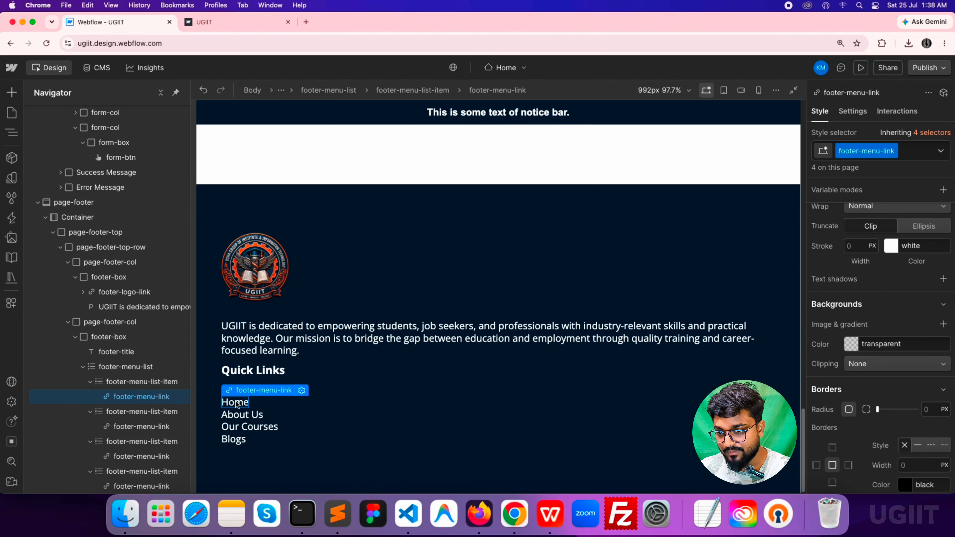
pyautogui.click(941, 151)
pyautogui.click(848, 207)
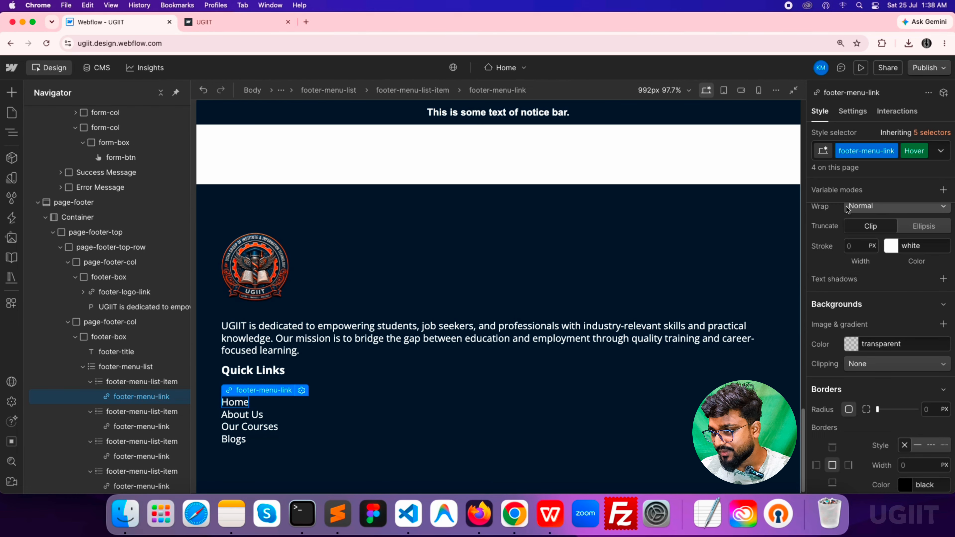
pyautogui.scroll(-10, 884, 376)
pyautogui.scroll(8, 884, 381)
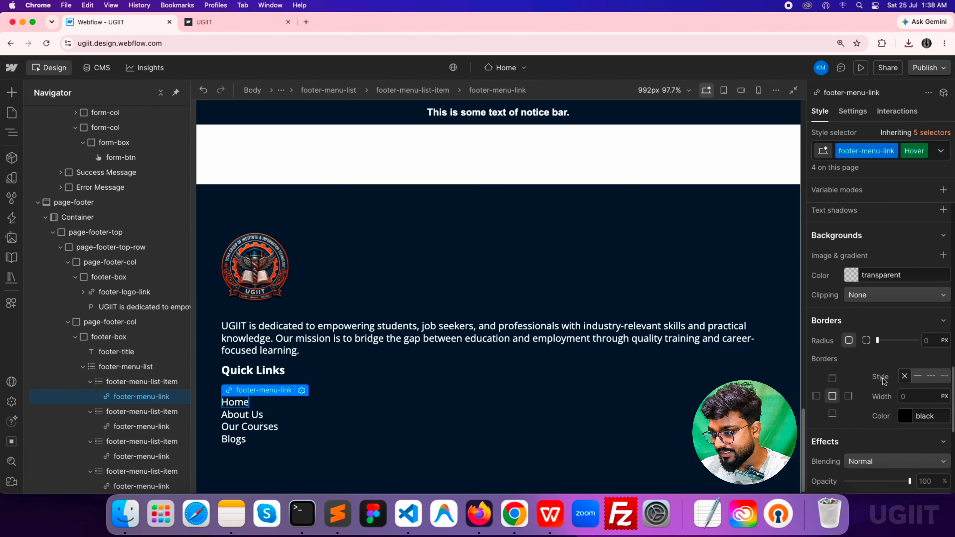
pyautogui.scroll(5, 884, 377)
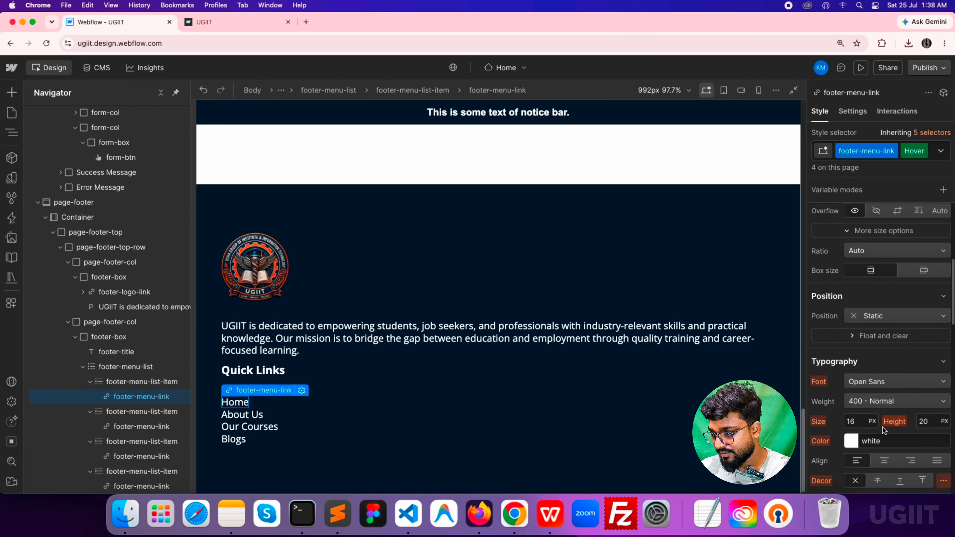
pyautogui.click(889, 350)
pyautogui.press('super+v')
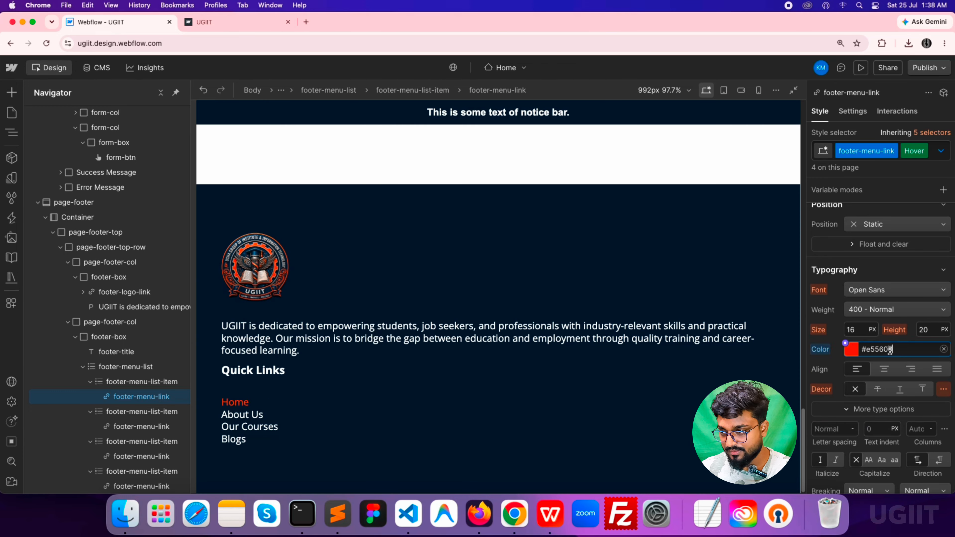
pyautogui.click(468, 429)
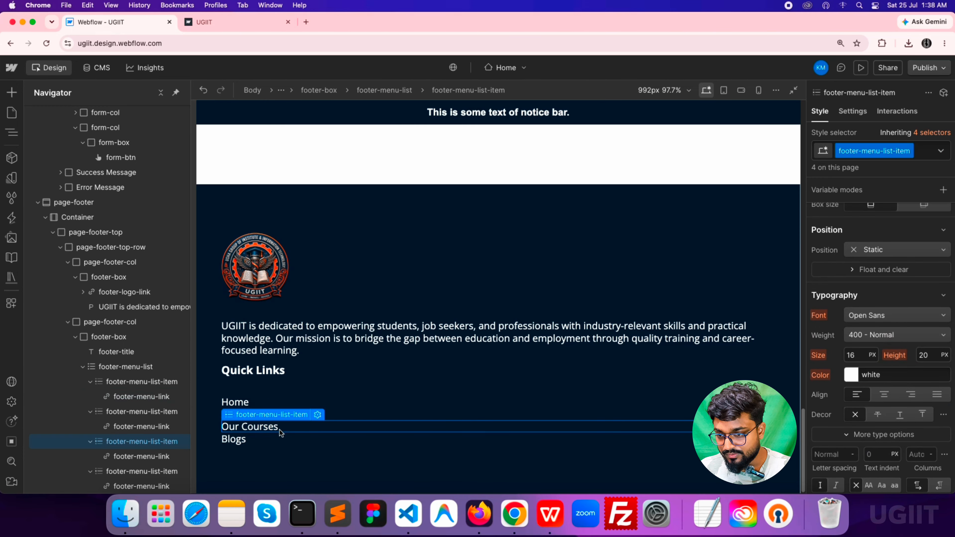
# Add an All Properties transition of 400 ms with ease-in-out easing to the footer-menu-link class in its normal state
pyautogui.click(235, 402)
pyautogui.scroll(-1, 943, 415)
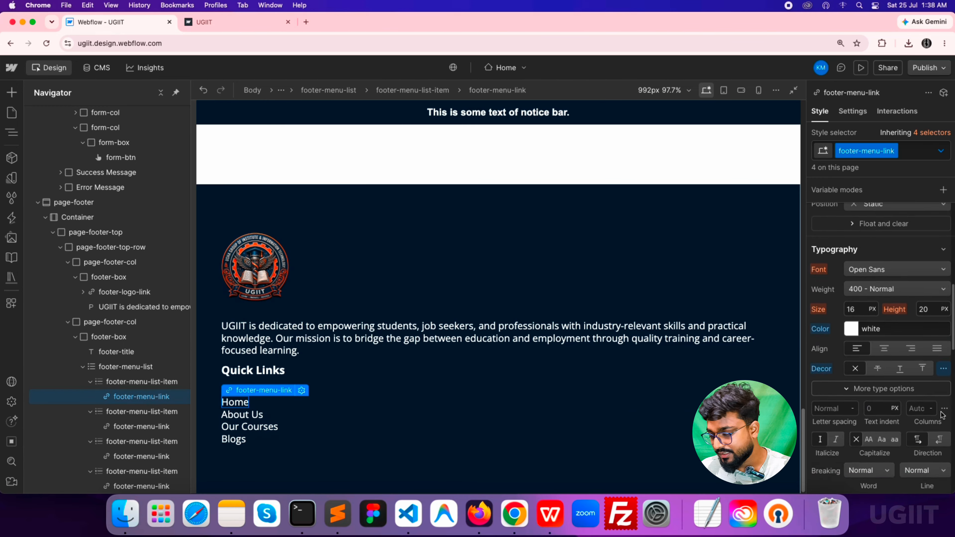
pyautogui.scroll(-5, 851, 411)
pyautogui.scroll(-3, 850, 410)
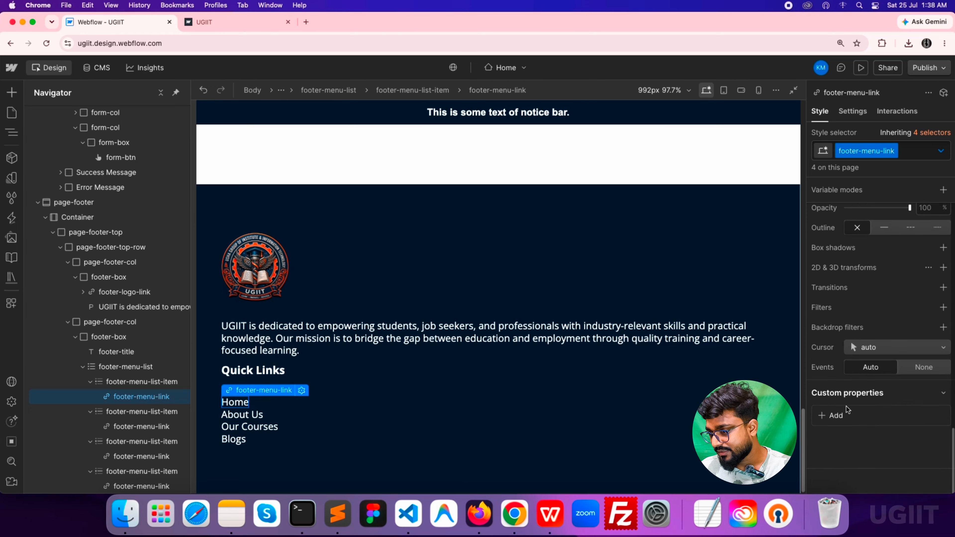
pyautogui.click(944, 287)
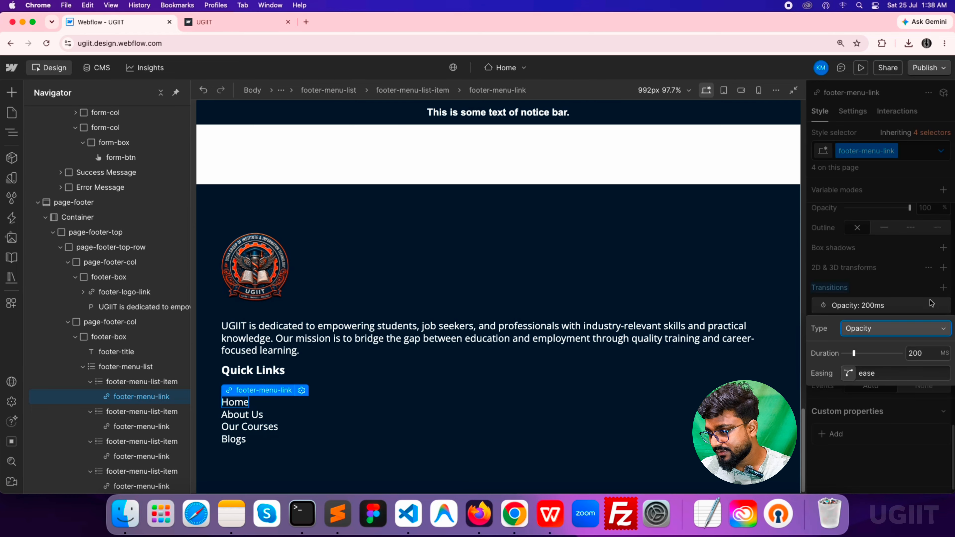
pyautogui.click(902, 328)
pyautogui.scroll(-5, 895, 460)
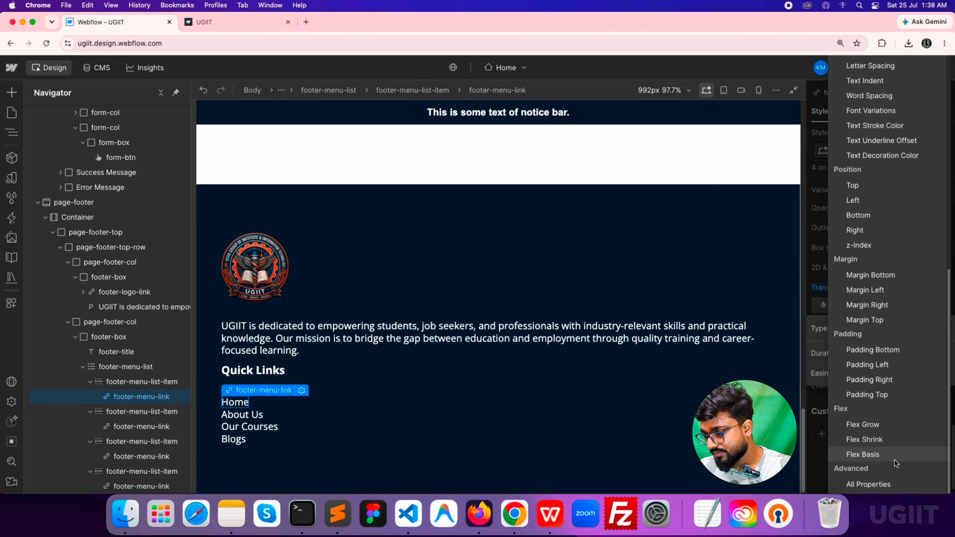
pyautogui.click(885, 484)
pyautogui.click(910, 353)
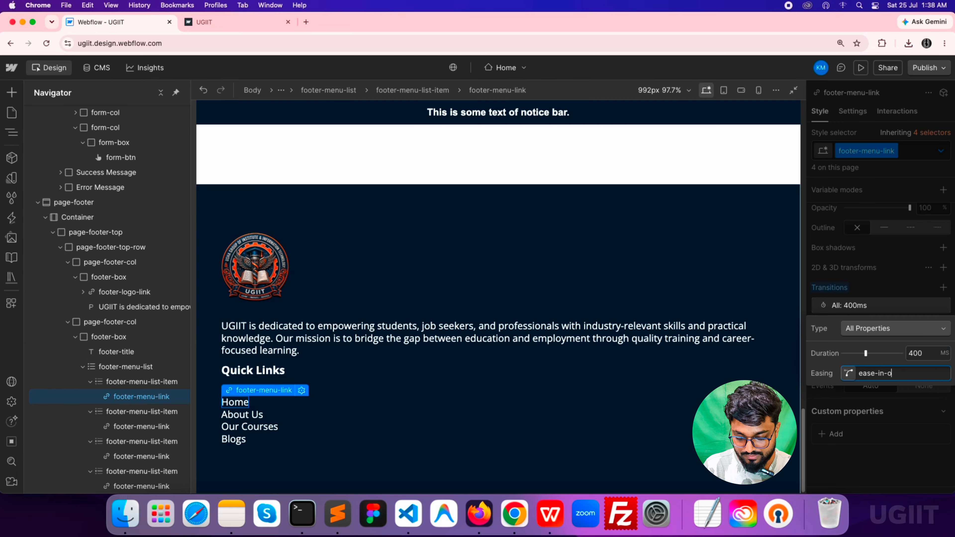
pyautogui.click(890, 238)
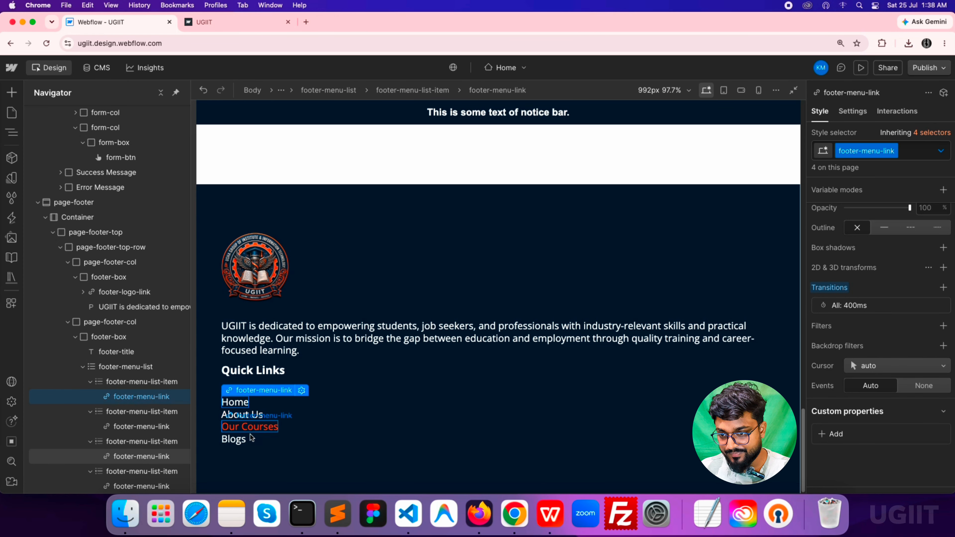
pyautogui.click(236, 440)
pyautogui.click(252, 373)
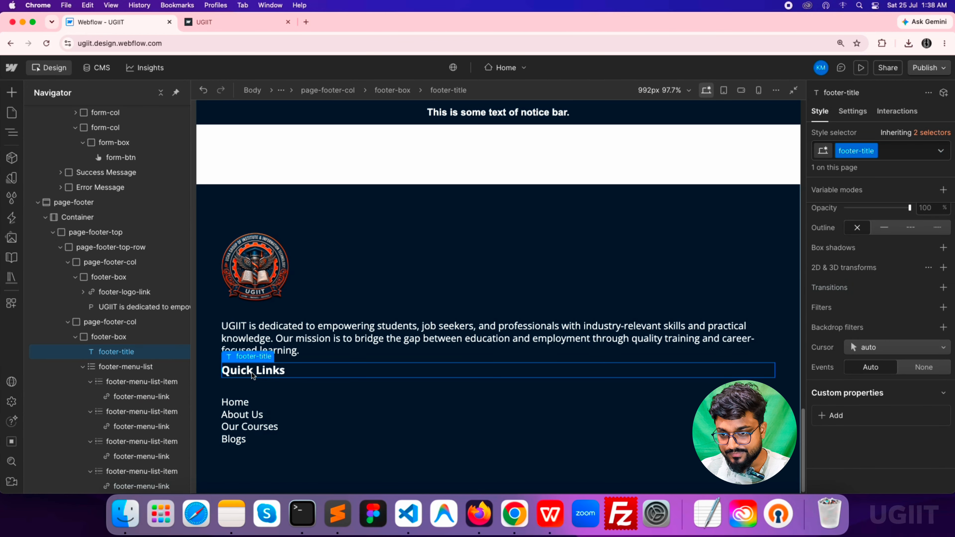
# Collapse both footer columns in the element tree and add a div block as the third child of page-footer-top-row
pyautogui.click(68, 322)
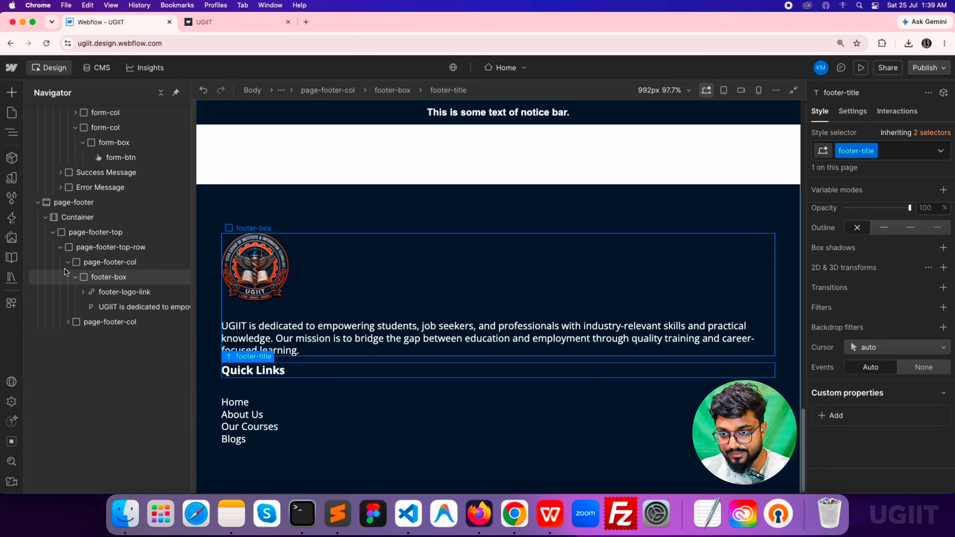
pyautogui.click(68, 262)
pyautogui.click(112, 248)
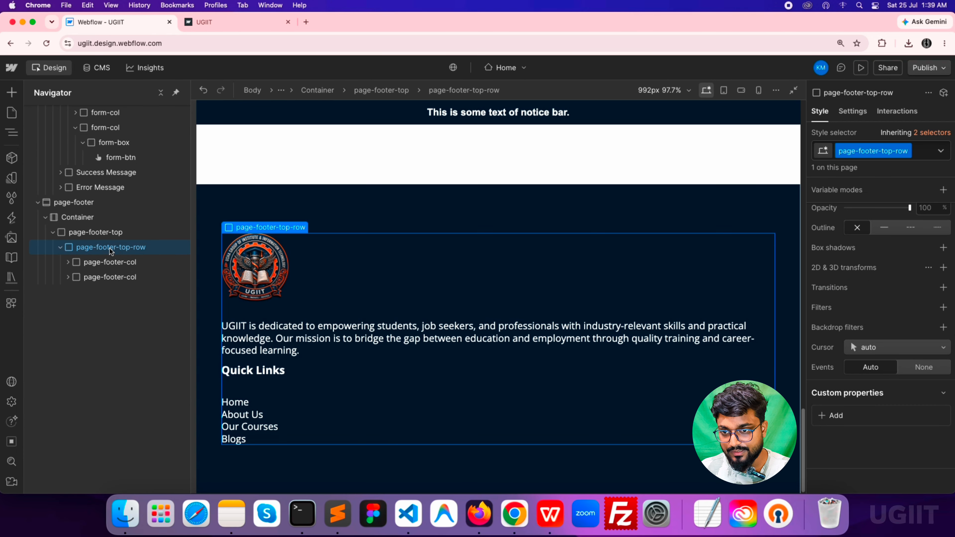
pyautogui.click(12, 94)
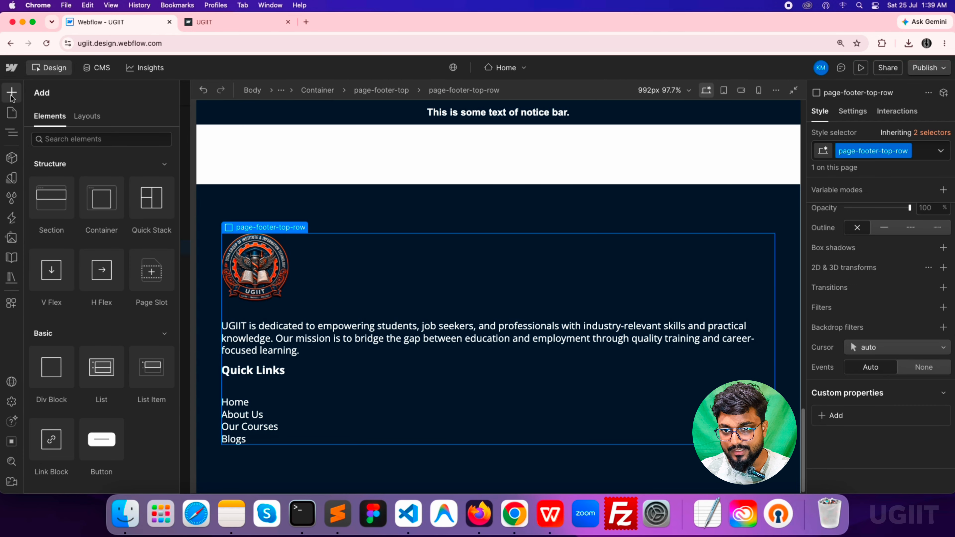
pyautogui.click(53, 371)
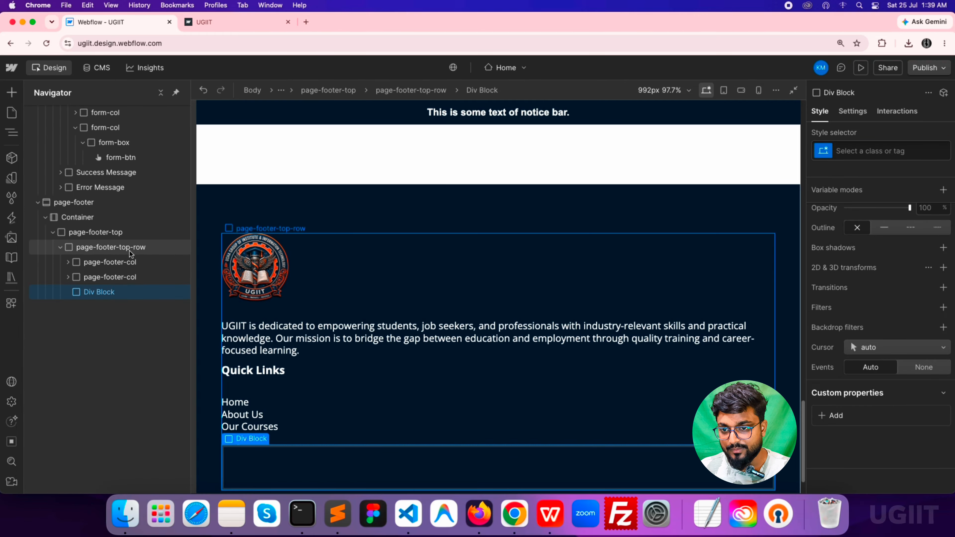
# Assign the existing page-footer-col class to the empty div block in page-footer-top-row
pyautogui.click(124, 278)
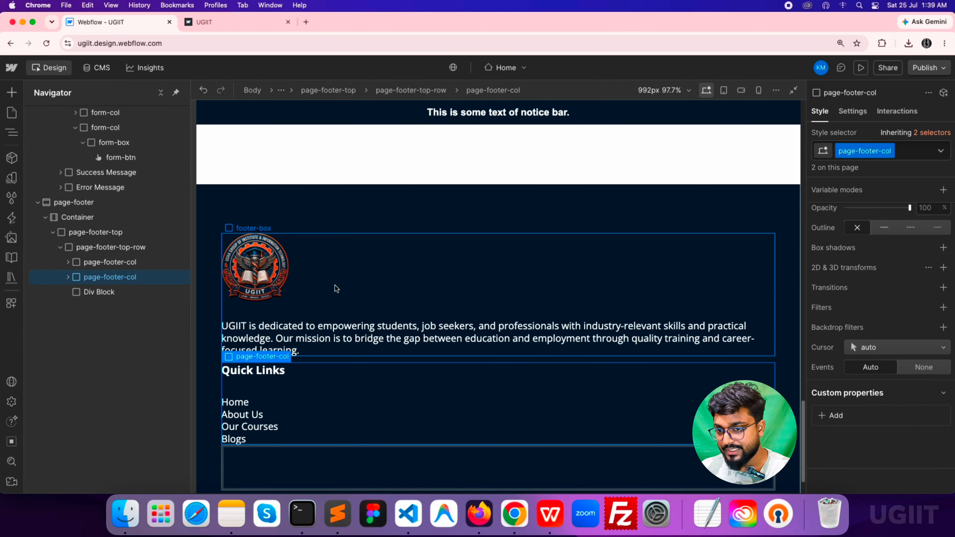
pyautogui.doubleClick(849, 151)
pyautogui.press('super+c')
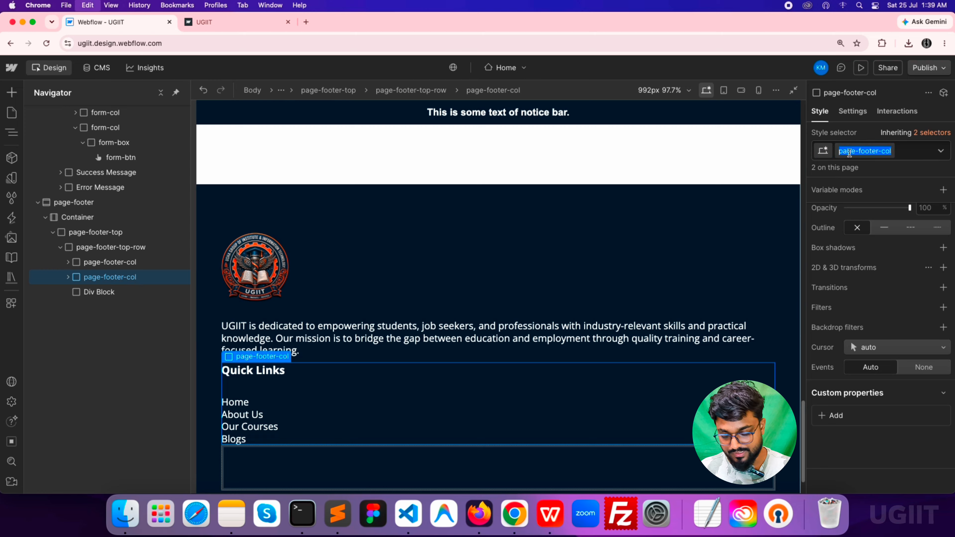
pyautogui.click(143, 292)
pyautogui.click(861, 146)
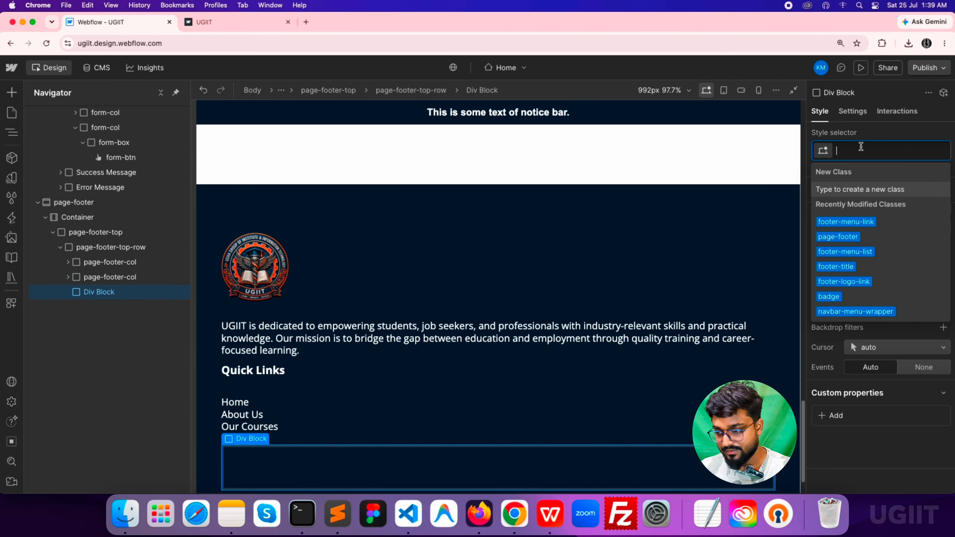
pyautogui.press('super+v')
pyautogui.press('Return')
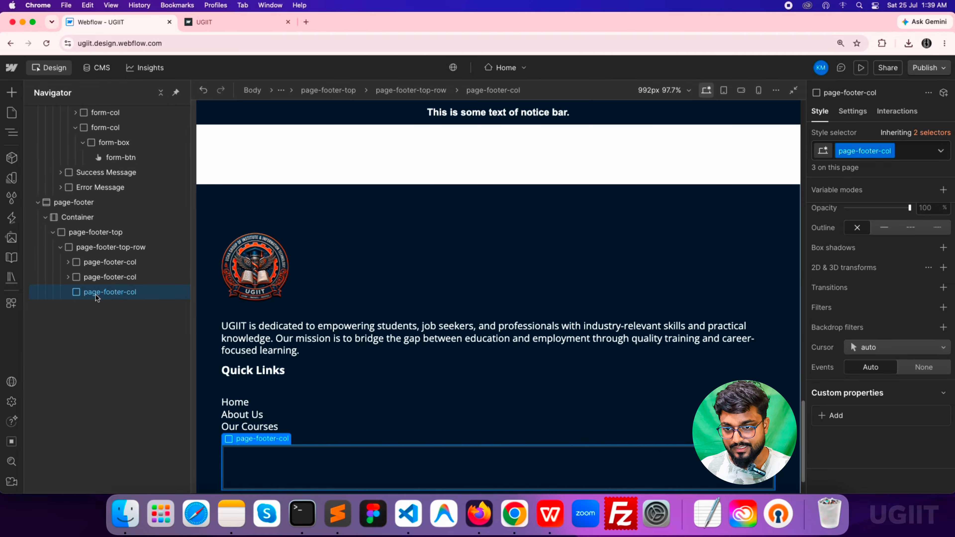
# Add a div block inside the third footer column and give it the footer-box class
pyautogui.click(12, 92)
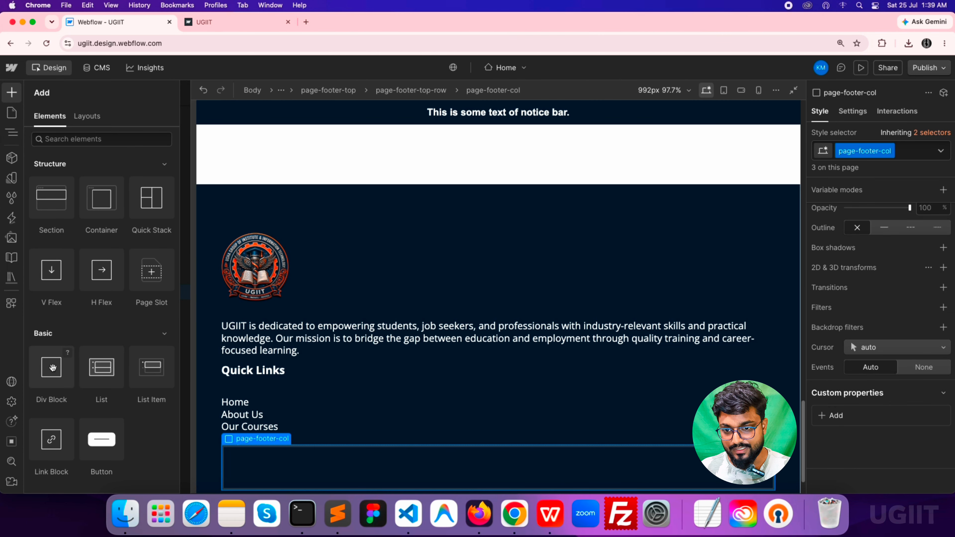
pyautogui.click(53, 368)
pyautogui.click(68, 277)
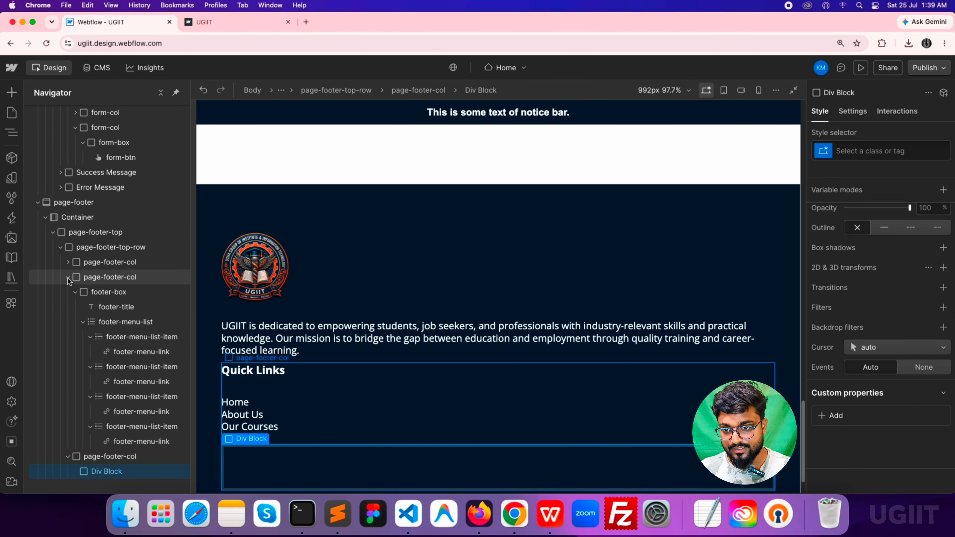
pyautogui.click(103, 292)
pyautogui.doubleClick(857, 151)
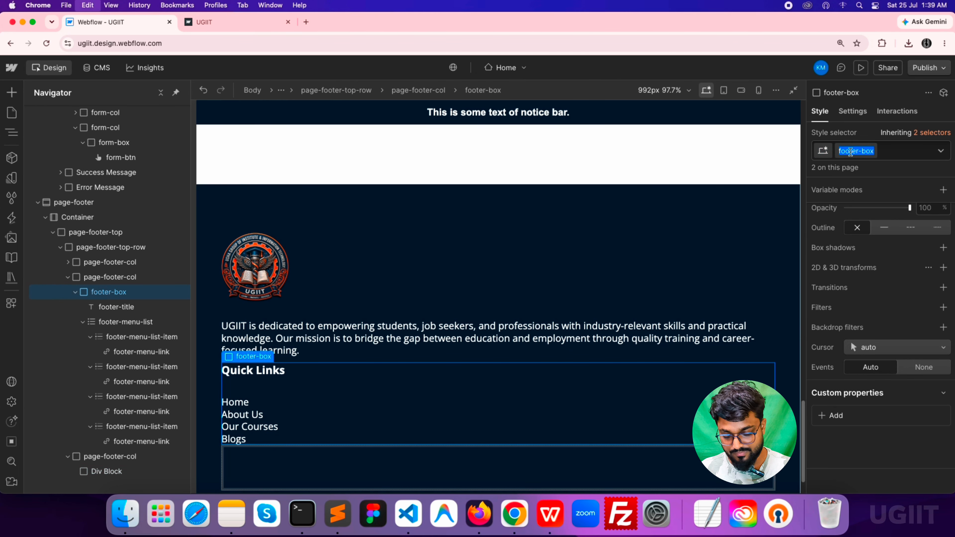
pyautogui.scroll(1, 111, 485)
pyautogui.click(111, 485)
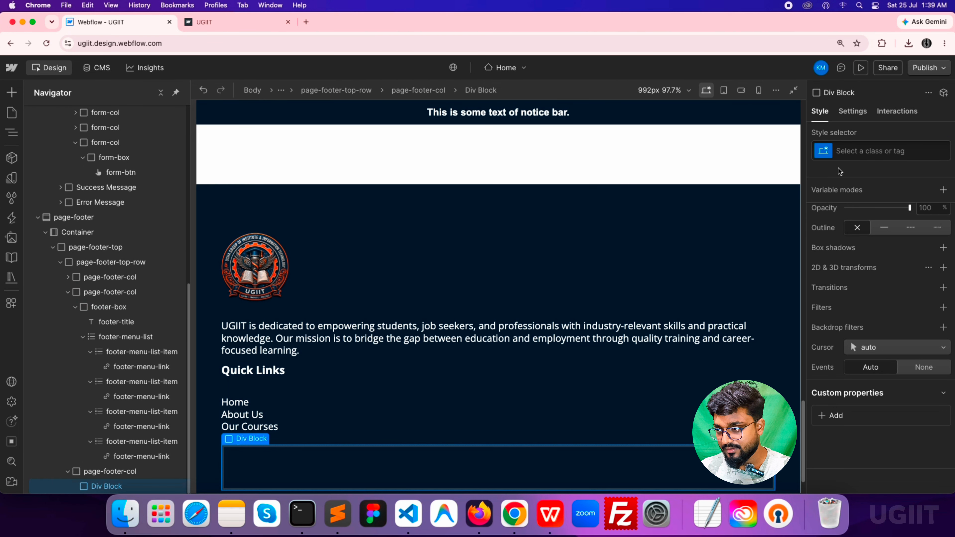
pyautogui.click(844, 150)
pyautogui.write('footer-box')
pyautogui.press('Return')
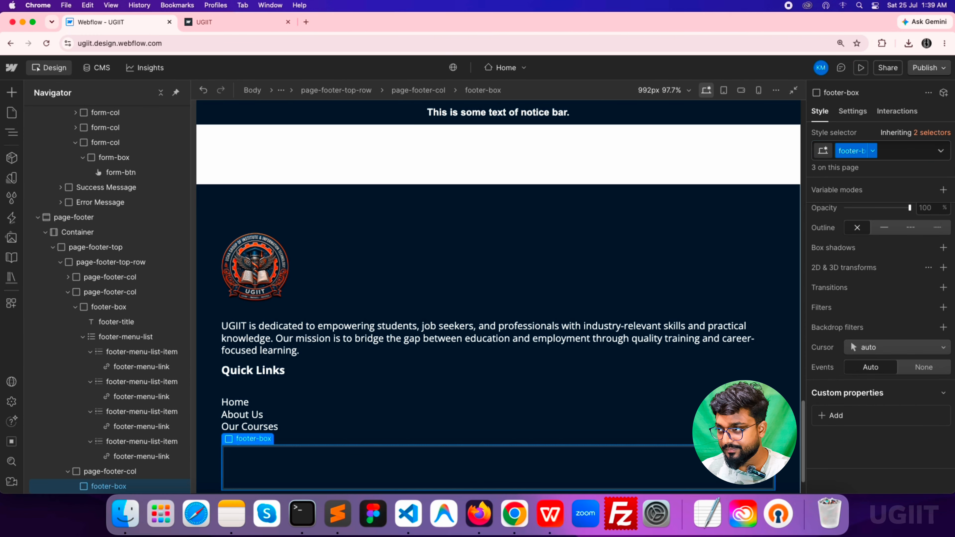
# Copy the Quick Links footer-title into the third column's footer-box and select the pasted copy
pyautogui.click(83, 336)
pyautogui.click(112, 324)
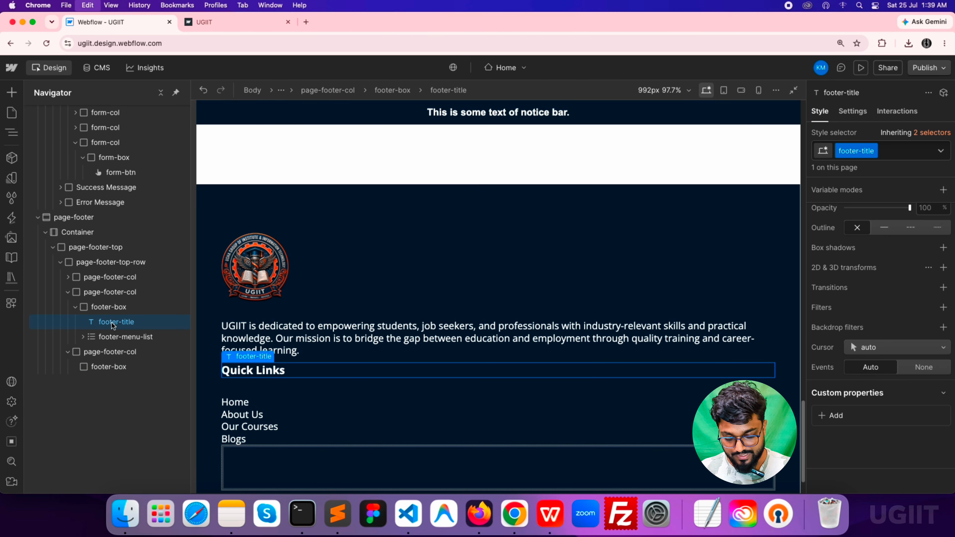
pyautogui.click(107, 368)
pyautogui.press('super+v')
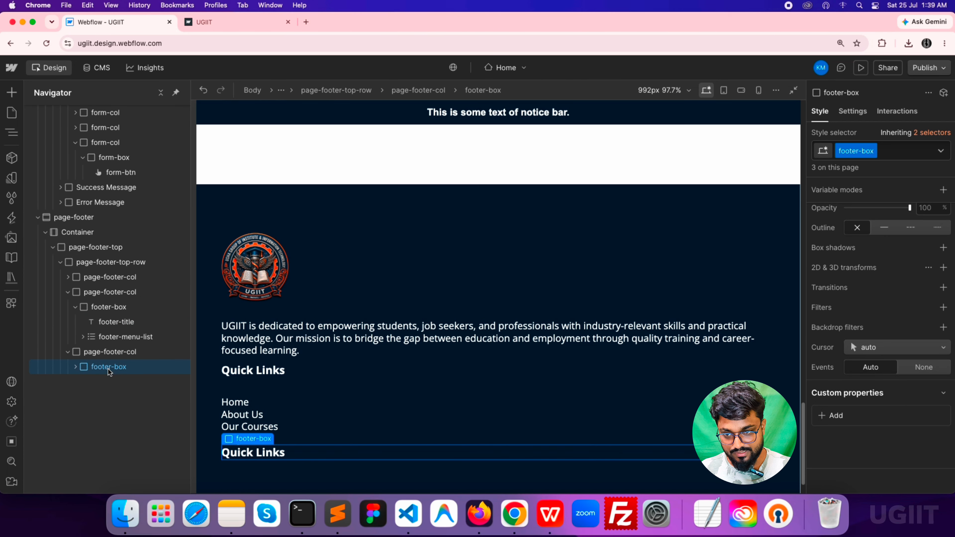
pyautogui.click(78, 367)
pyautogui.click(114, 382)
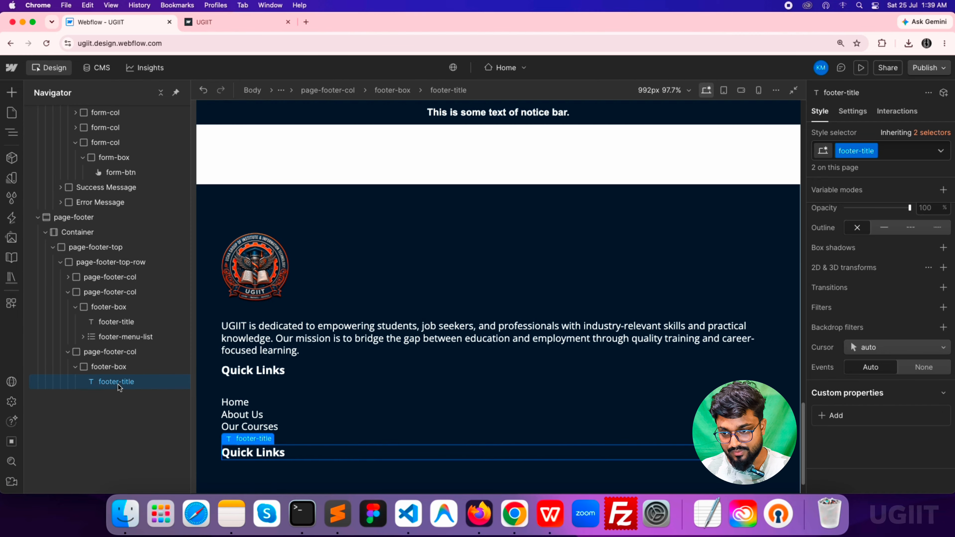
# Change the text of the third footer column's title to "Newsletter"
pyautogui.click(253, 450)
pyautogui.click(852, 111)
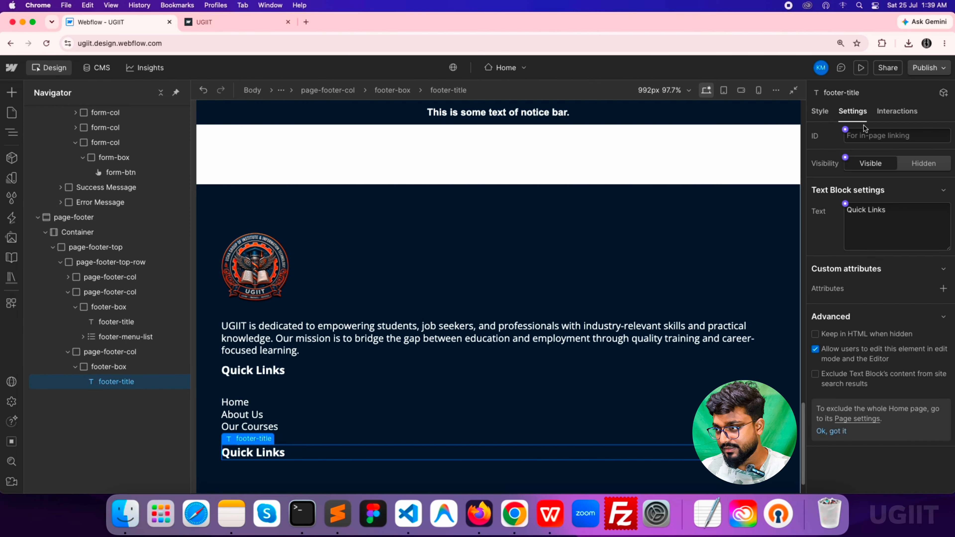
pyautogui.tripleClick(893, 220)
pyautogui.write('N')
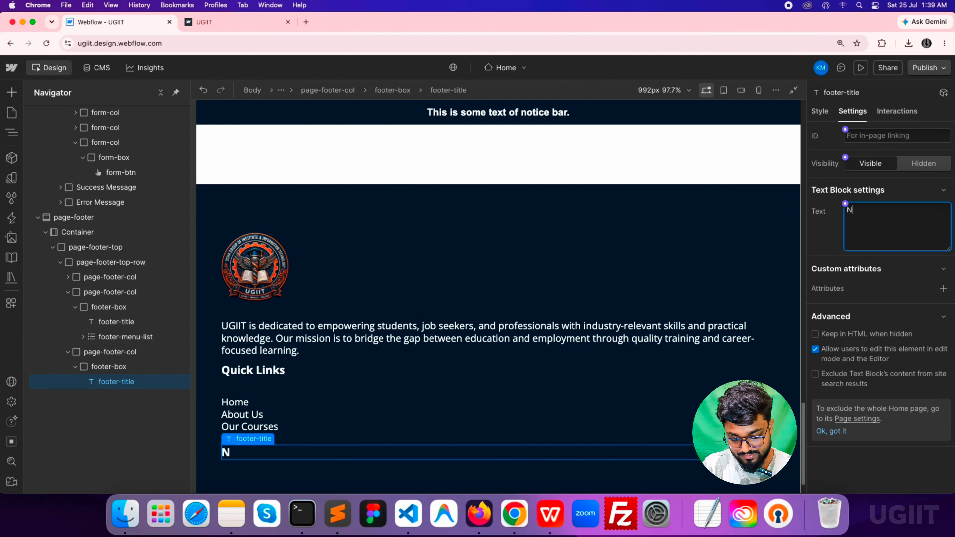
pyautogui.write('ewsletter')
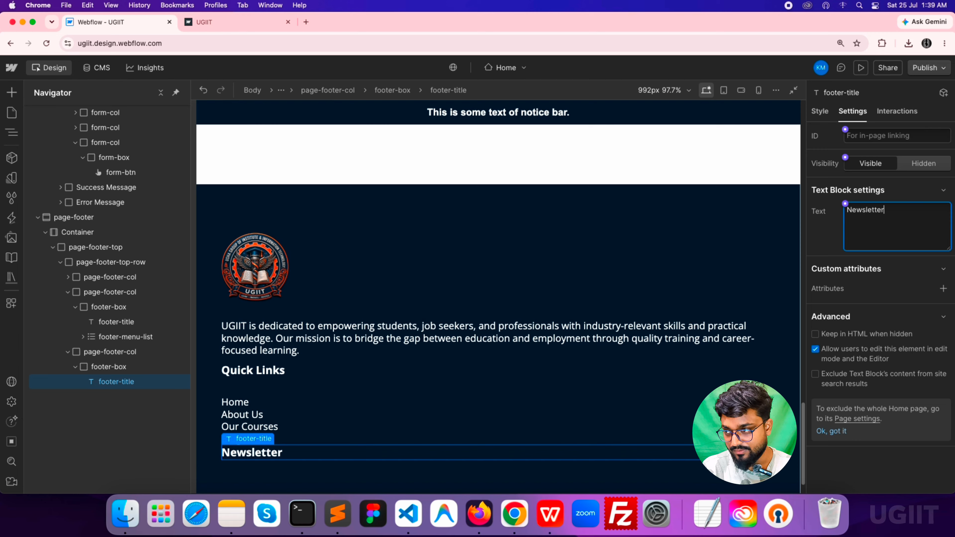
pyautogui.click(820, 228)
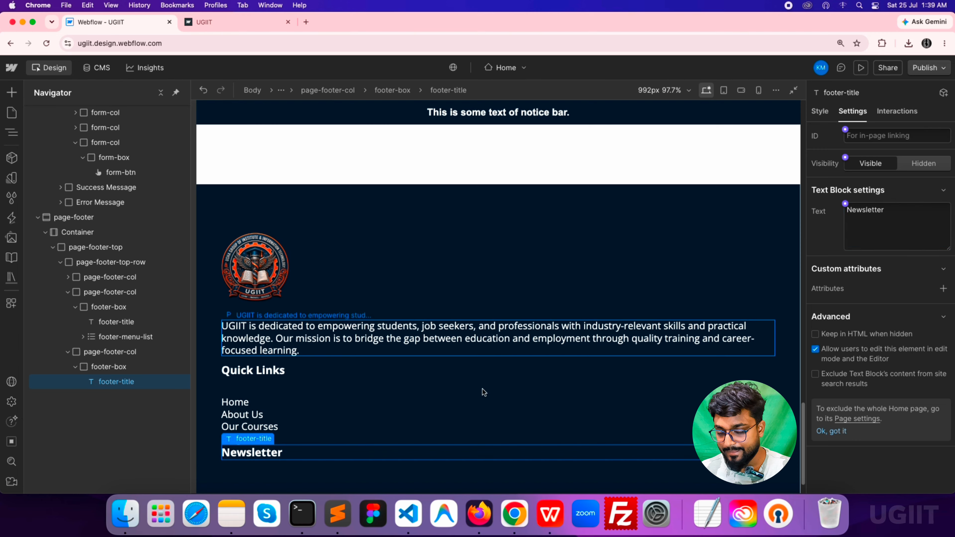
# Add a Form Block inside the third column's footer-box, below the Newsletter title
pyautogui.click(149, 367)
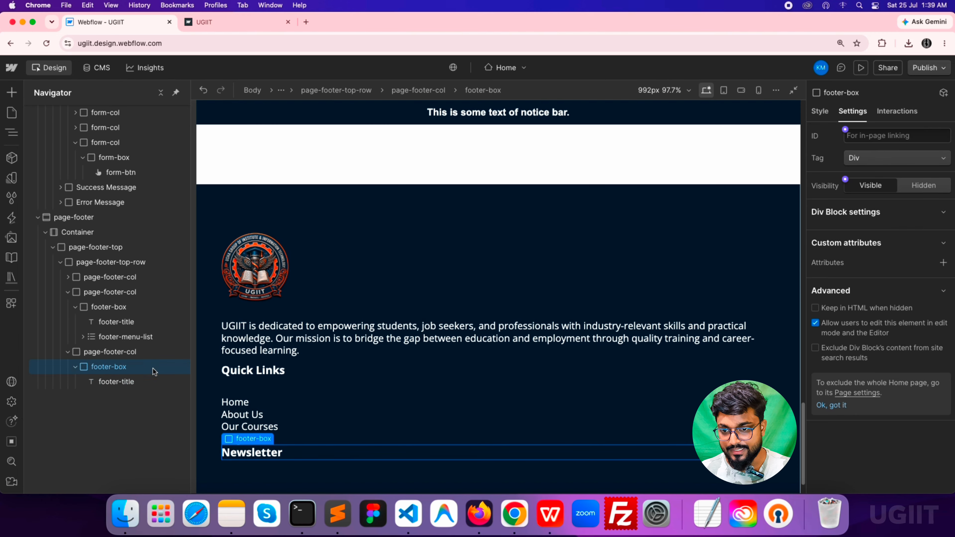
pyautogui.click(12, 93)
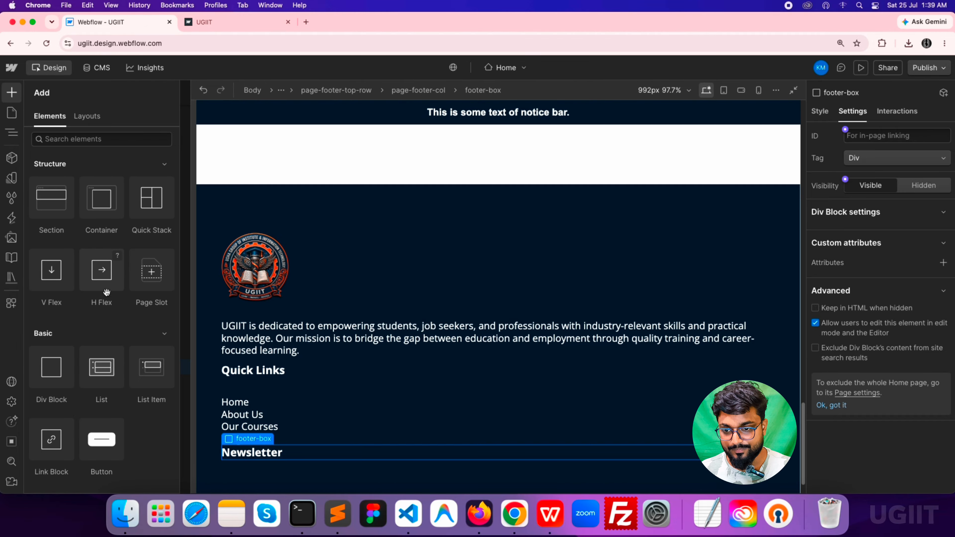
pyautogui.scroll(-10, 133, 330)
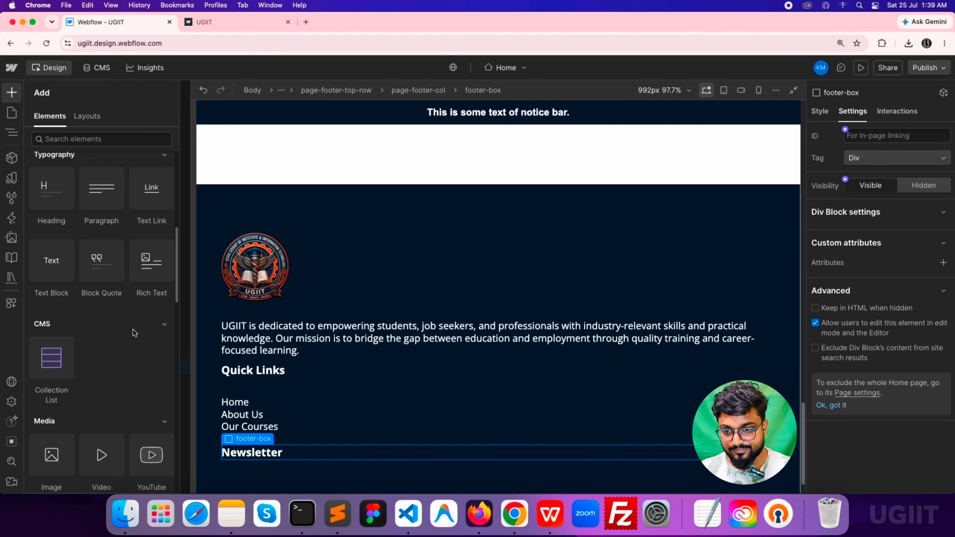
pyautogui.scroll(-5, 133, 330)
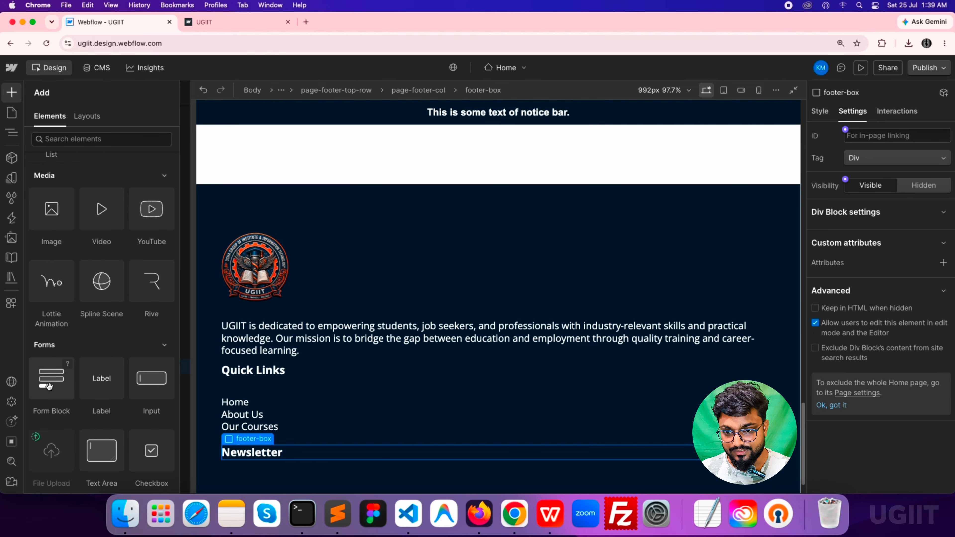
pyautogui.click(50, 382)
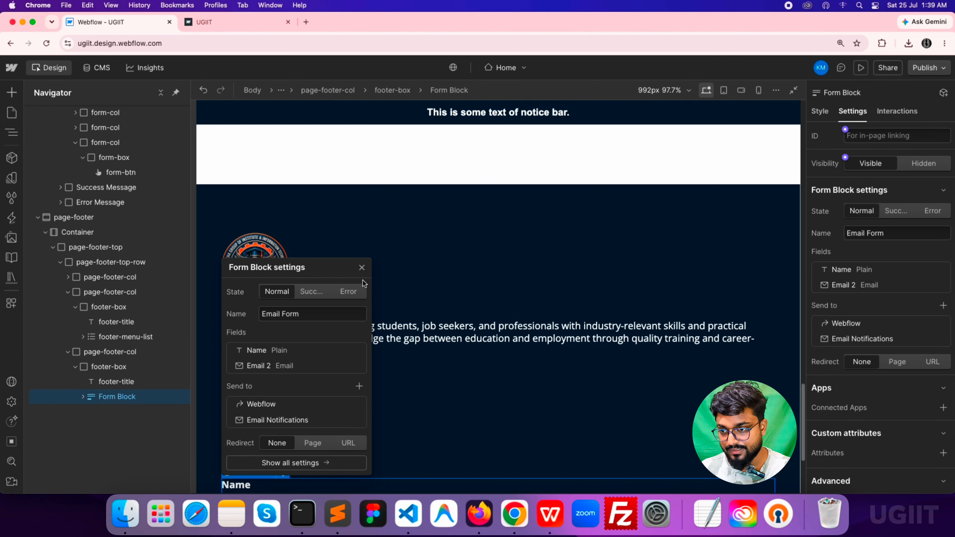
pyautogui.click(361, 267)
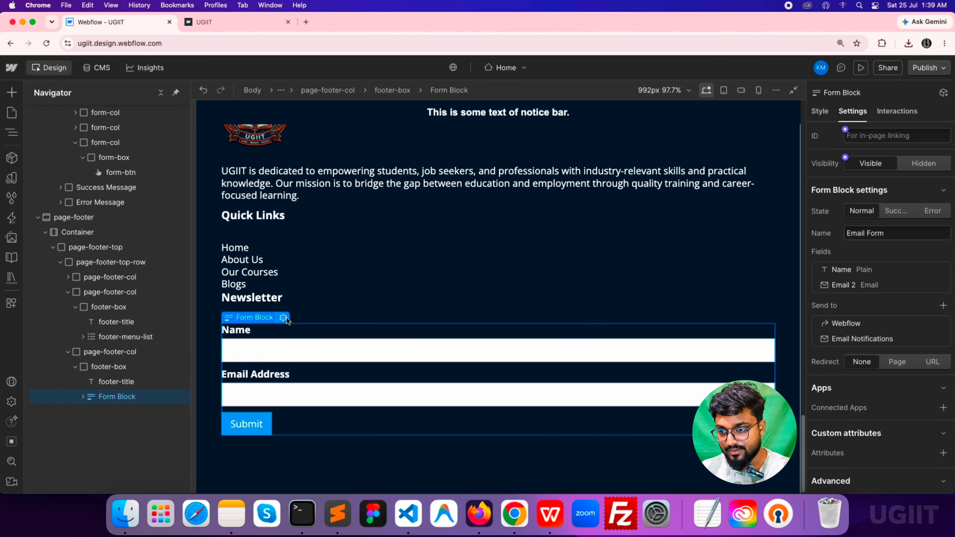
# Rename the footer form block as "Newsletter Email Form" in its settings
pyautogui.click(284, 318)
pyautogui.moveTo(300, 369); pyautogui.dragTo(406, 248)
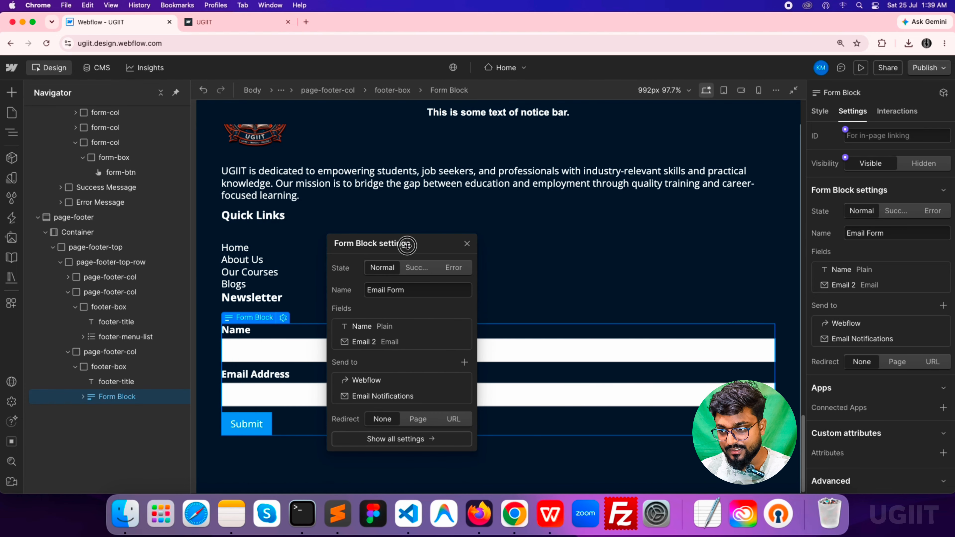
pyautogui.click(370, 293)
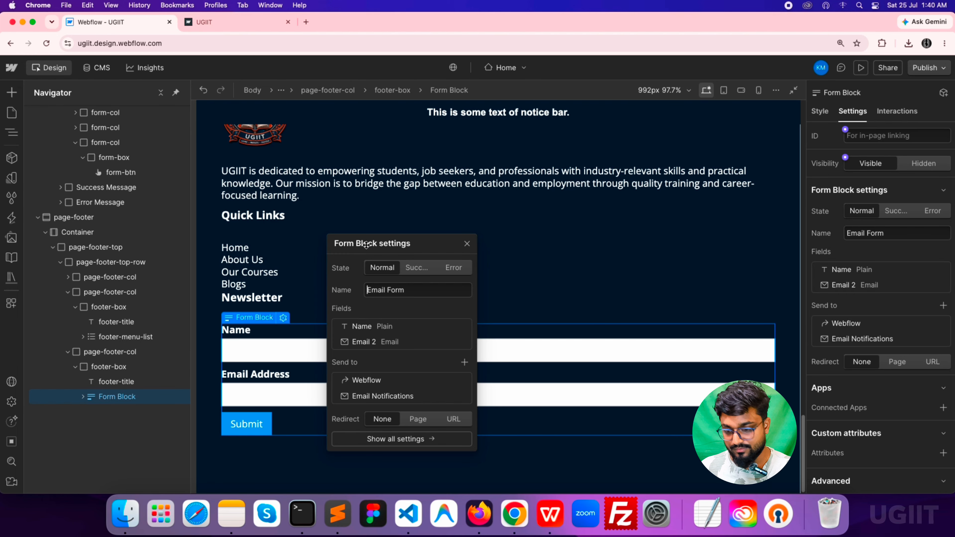
pyautogui.write('Newsletter')
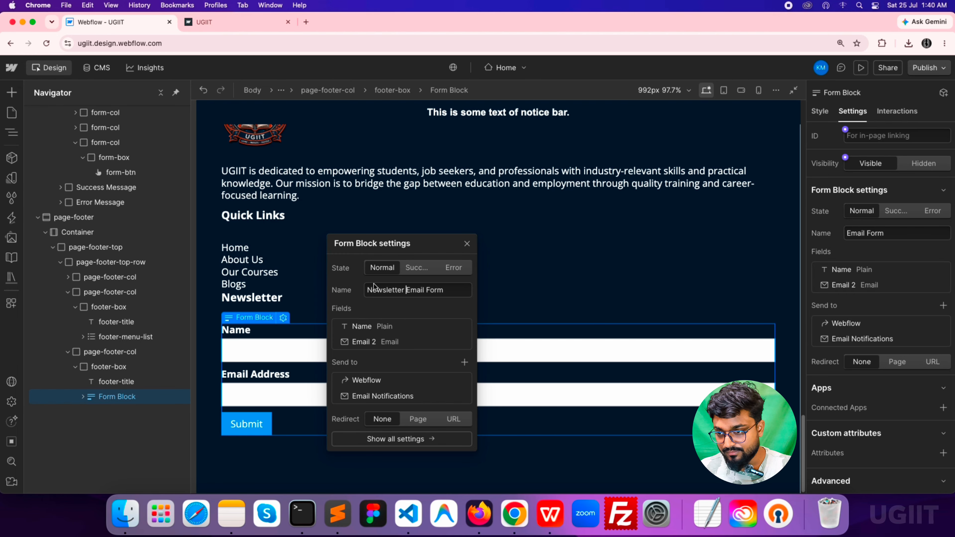
pyautogui.click(467, 244)
# Delete the Name label, the name text field and the Email Address label from the newsletter form
pyautogui.click(241, 333)
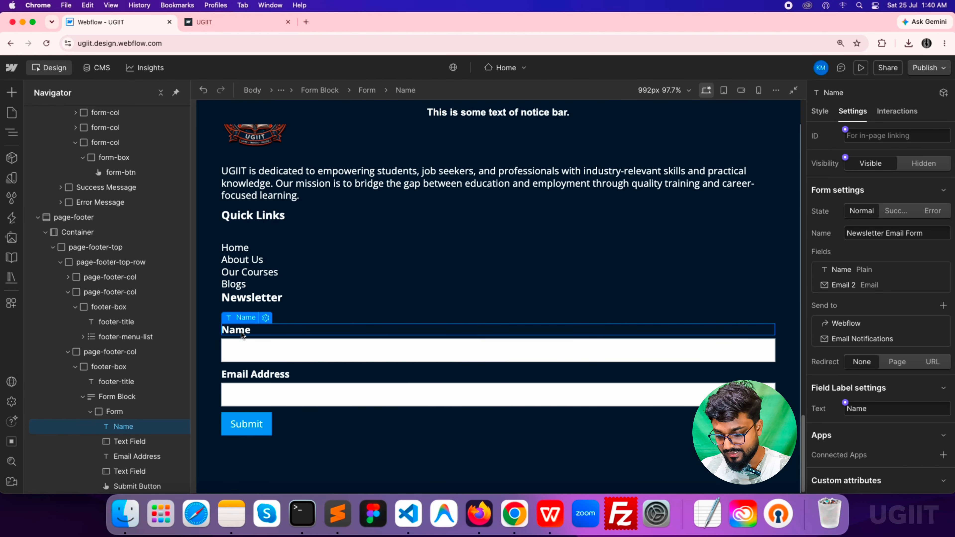
pyautogui.press('Delete')
pyautogui.press('Delete')
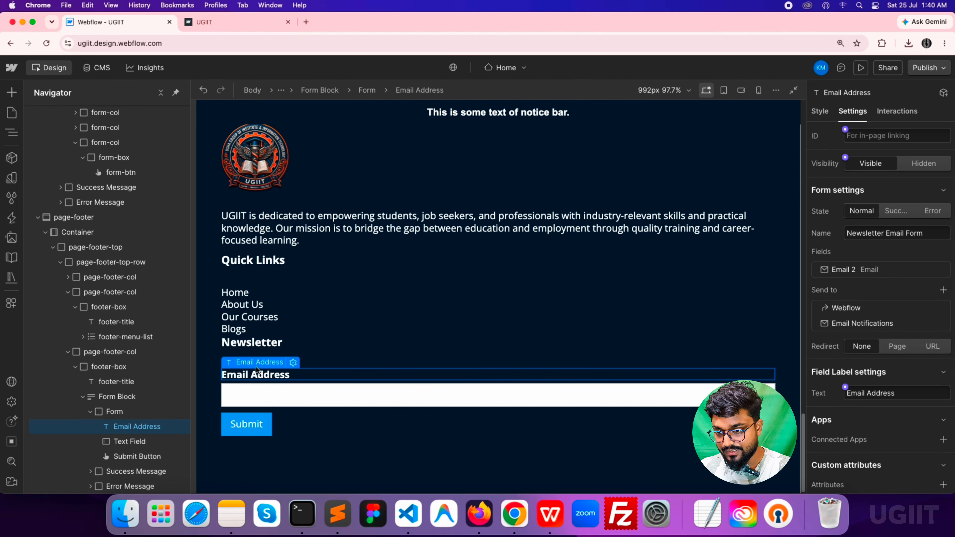
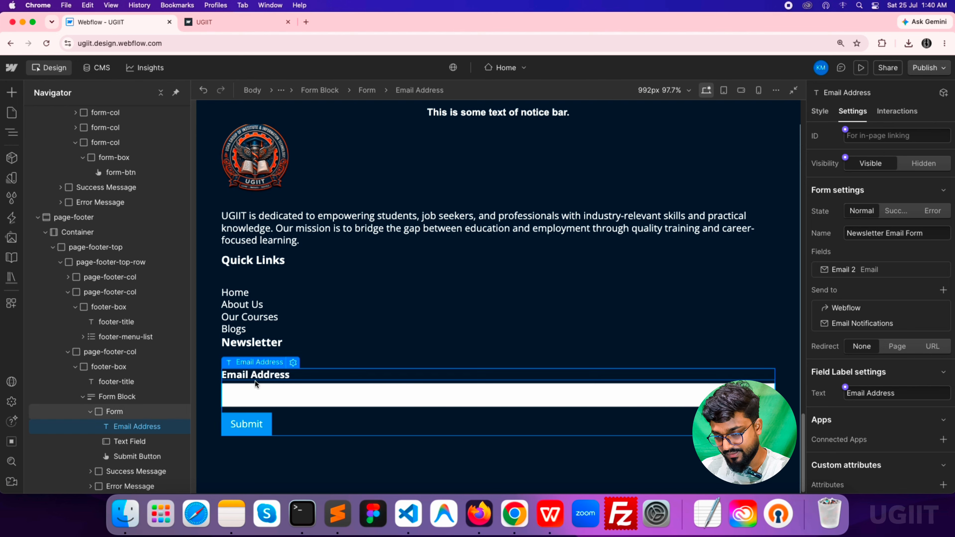
pyautogui.press('Delete')
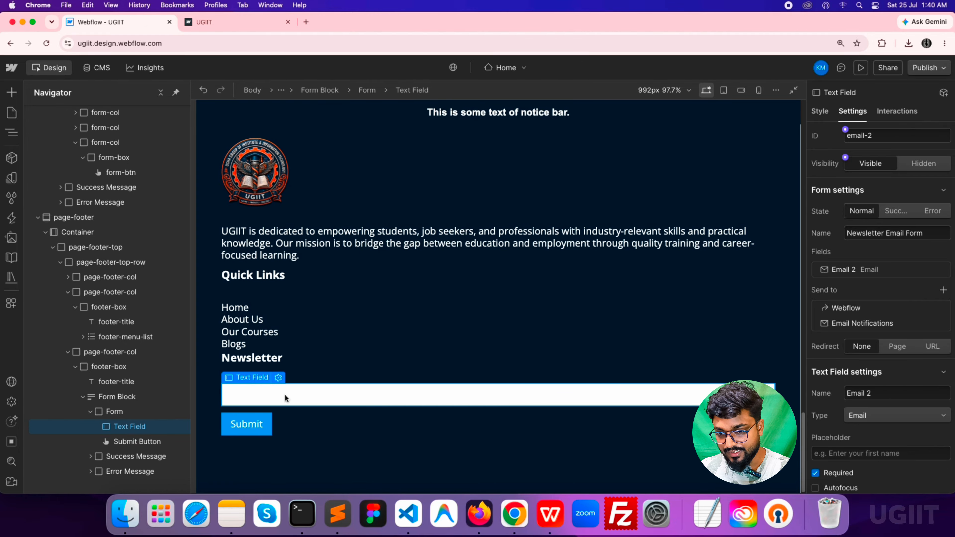
# Set the placeholder of the newsletter form's email field to "Enter your email"
pyautogui.click(279, 377)
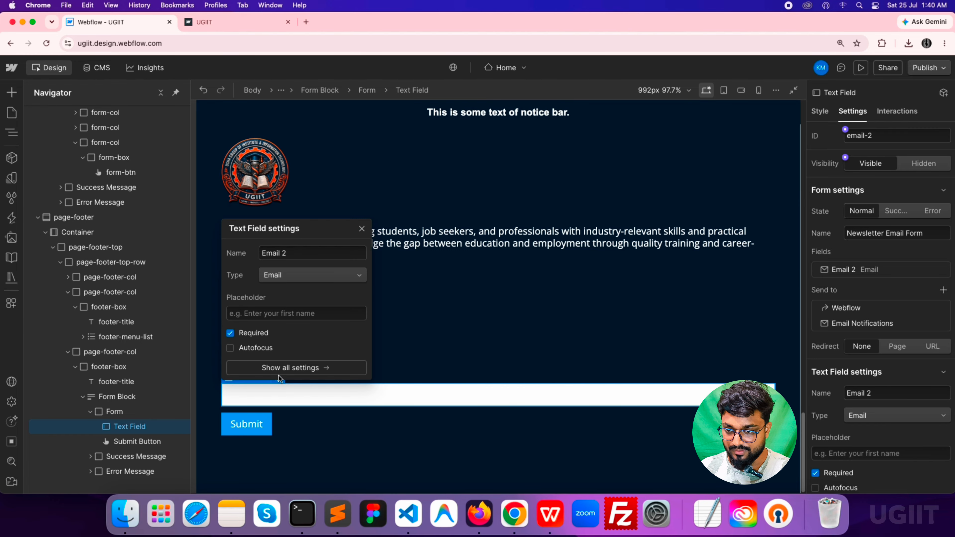
pyautogui.click(265, 313)
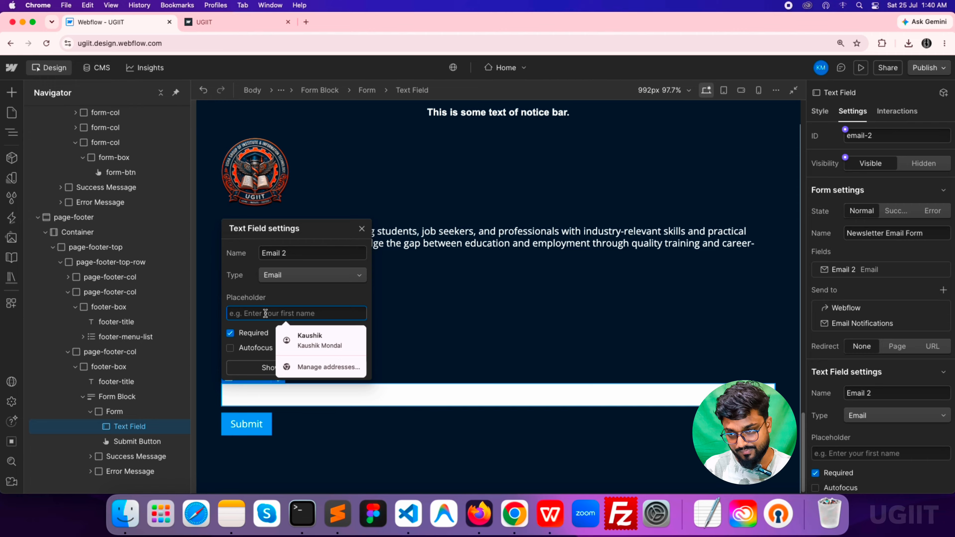
pyautogui.write('Enter your')
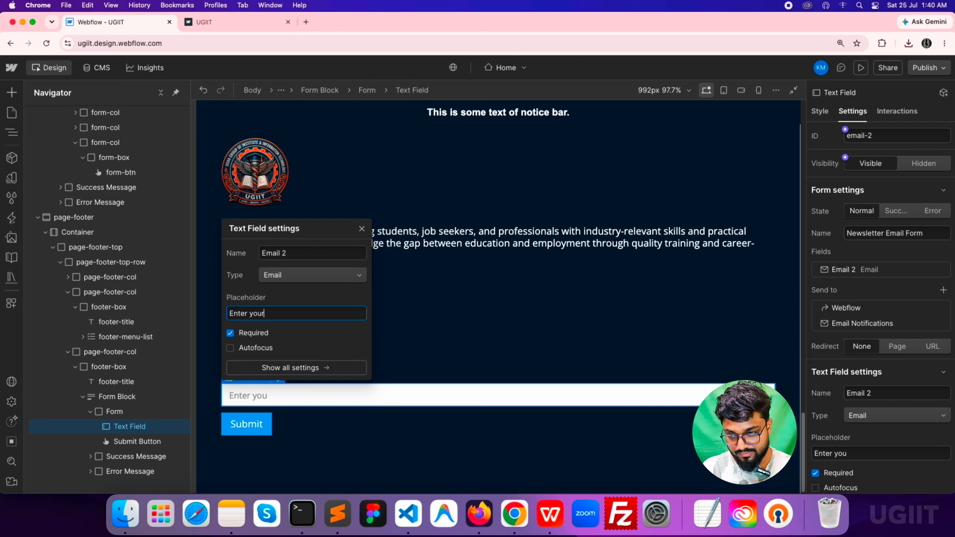
pyautogui.write(' email')
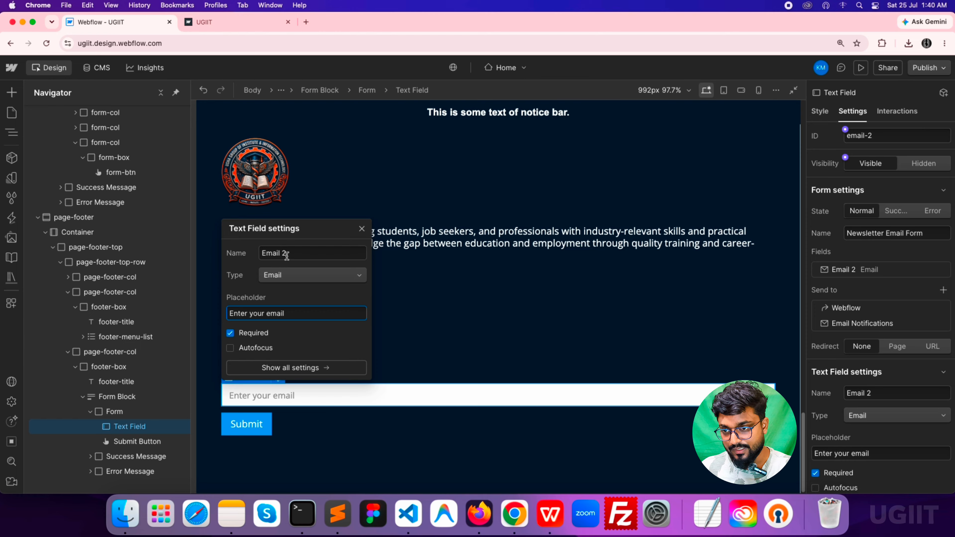
# Rename the newsletter form's email field as "Newsletter User Email" and recheck its settings
pyautogui.click(296, 253)
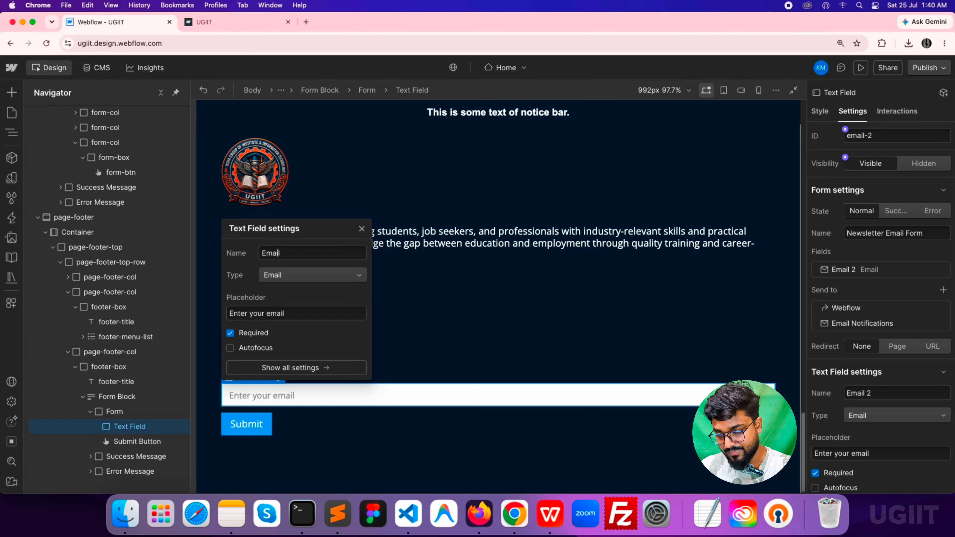
pyautogui.write('Newsletter')
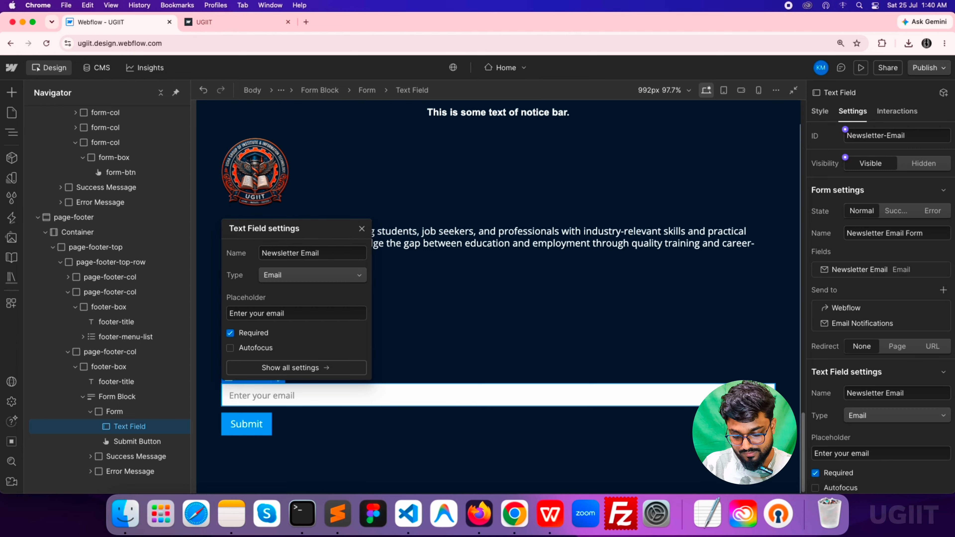
pyautogui.write(' User')
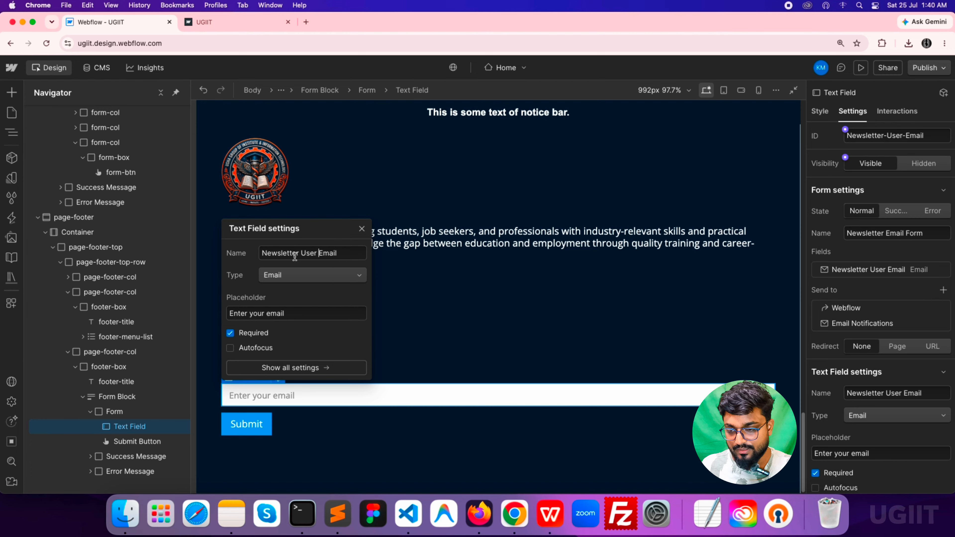
pyautogui.click(361, 229)
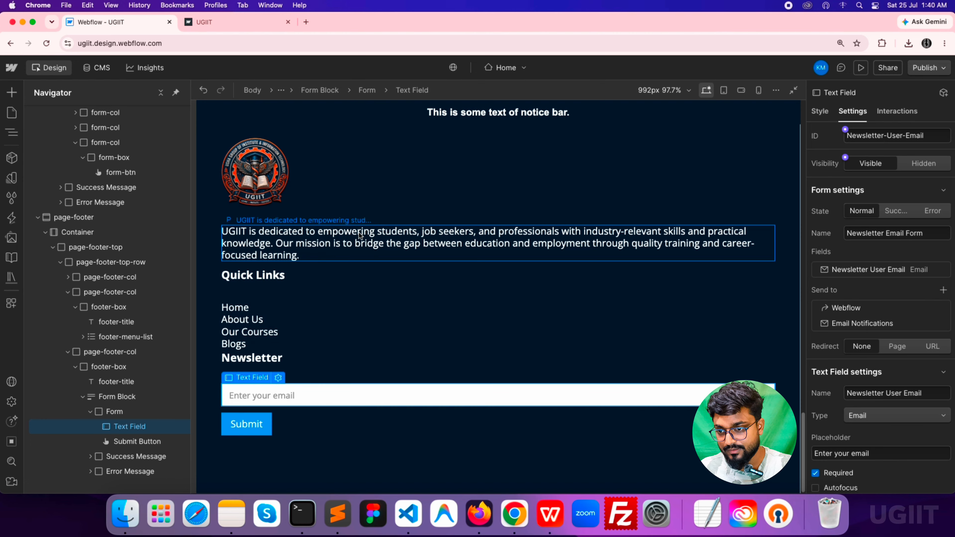
pyautogui.click(278, 377)
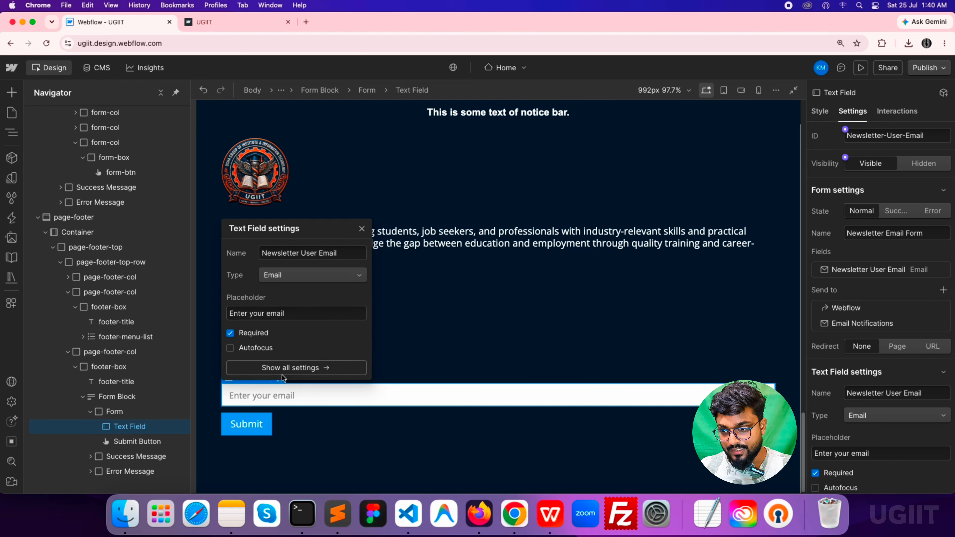
# Create the class newsletter-form-block on the form block in the third footer column
pyautogui.click(112, 394)
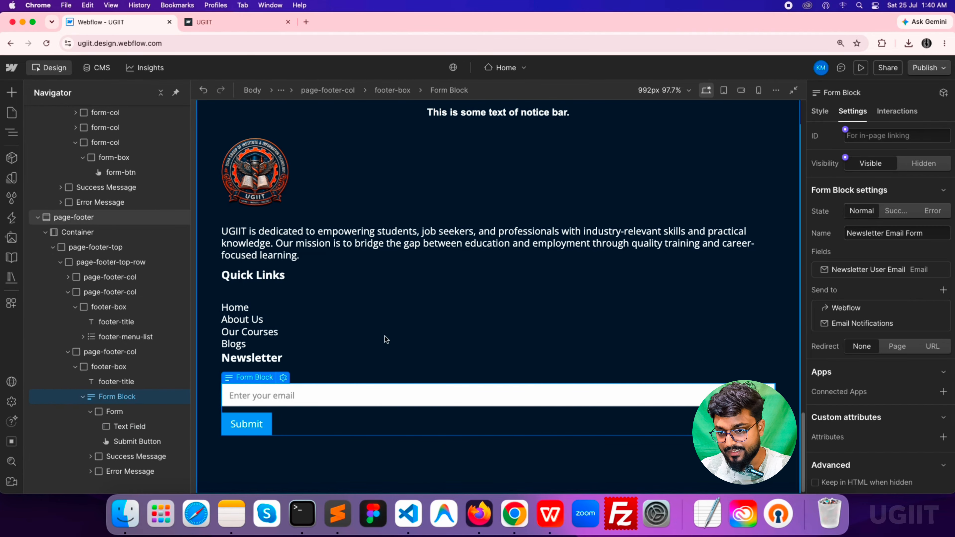
pyautogui.click(820, 112)
pyautogui.click(853, 150)
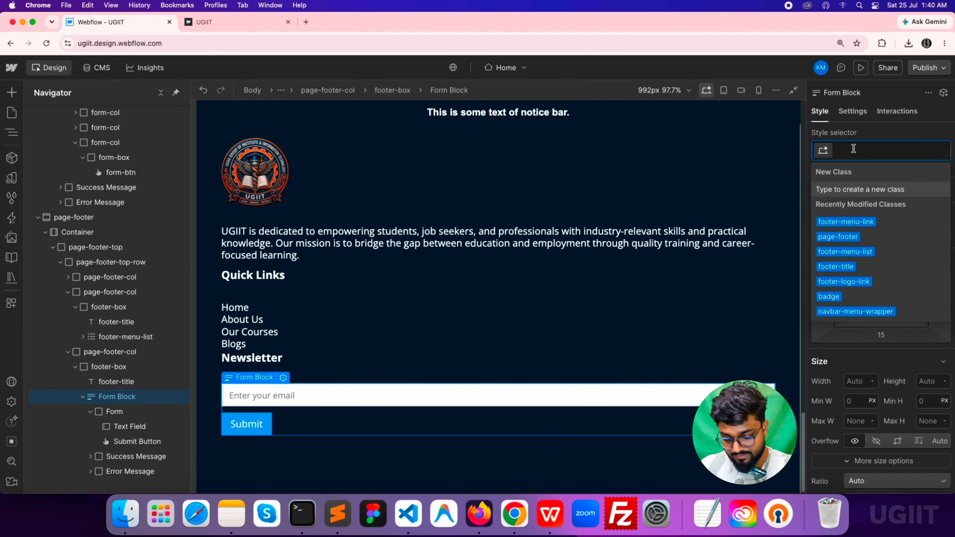
pyautogui.write('newslett')
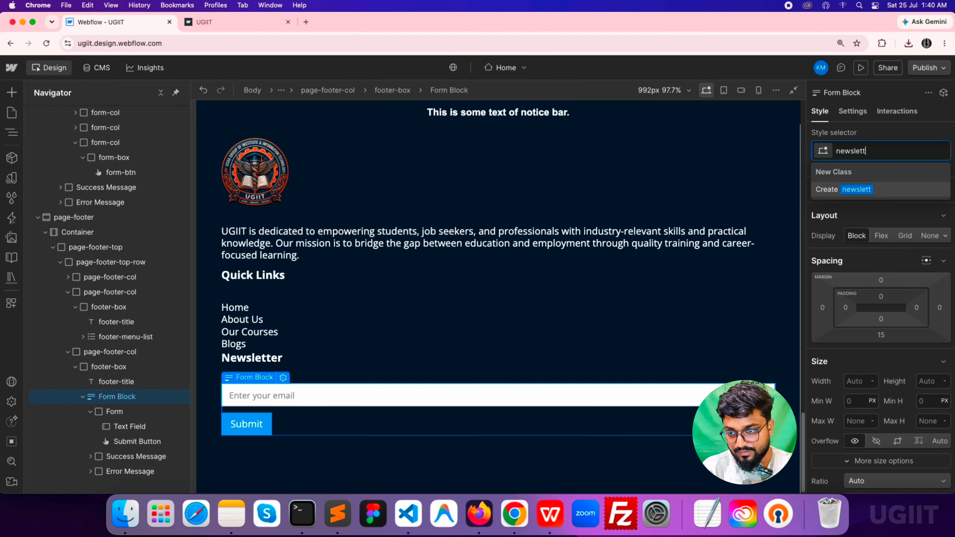
pyautogui.write('er-form')
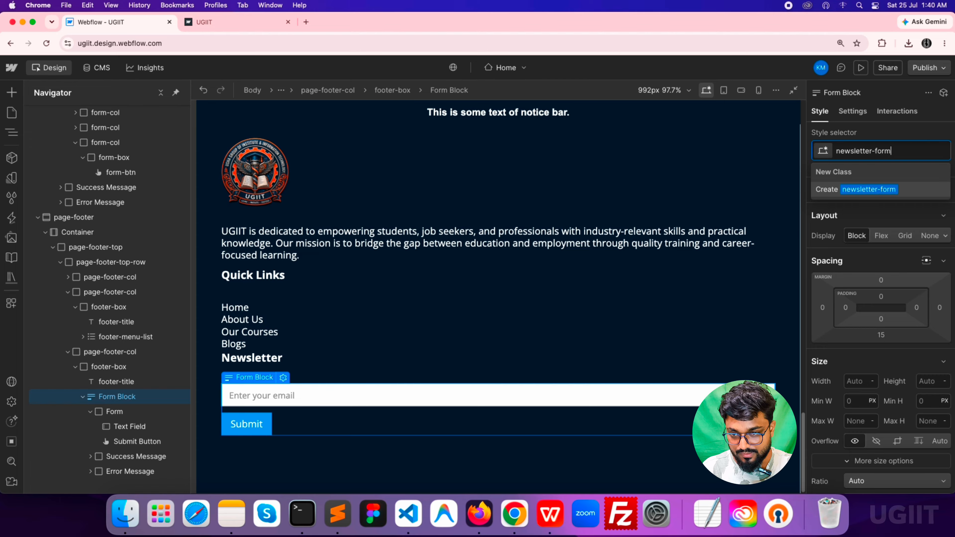
pyautogui.write('-block')
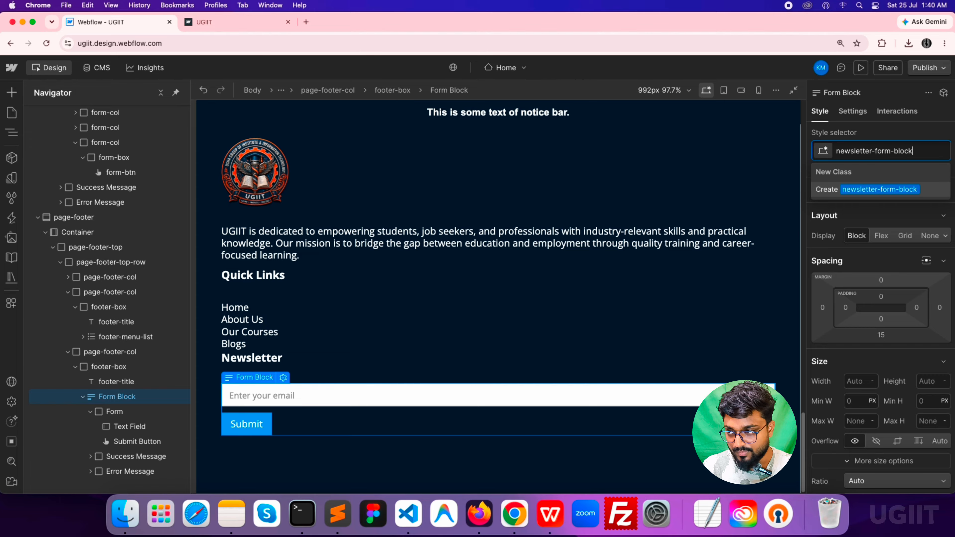
pyautogui.press('Return')
# Create the class newsletter-form on the Form element inside newsletter-form-block
pyautogui.click(140, 412)
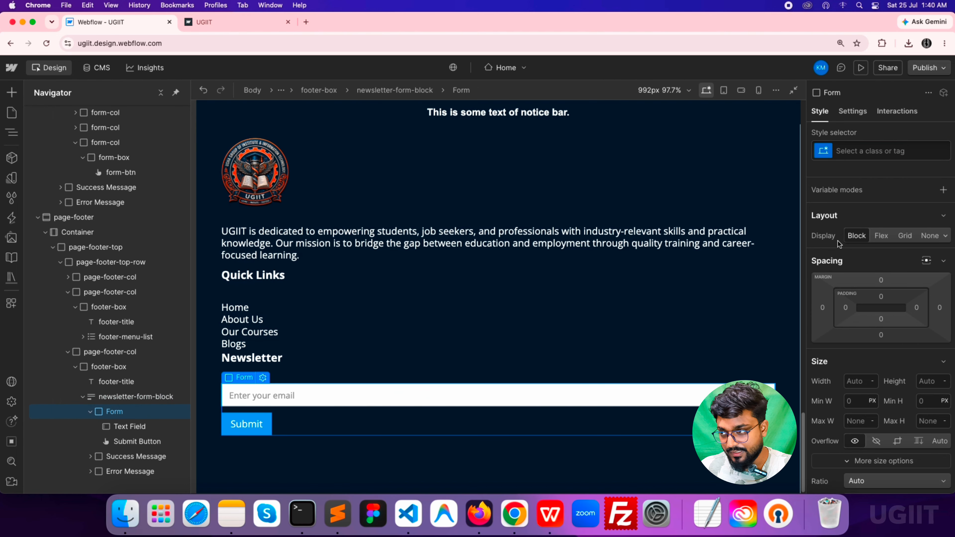
pyautogui.click(856, 151)
pyautogui.write('new')
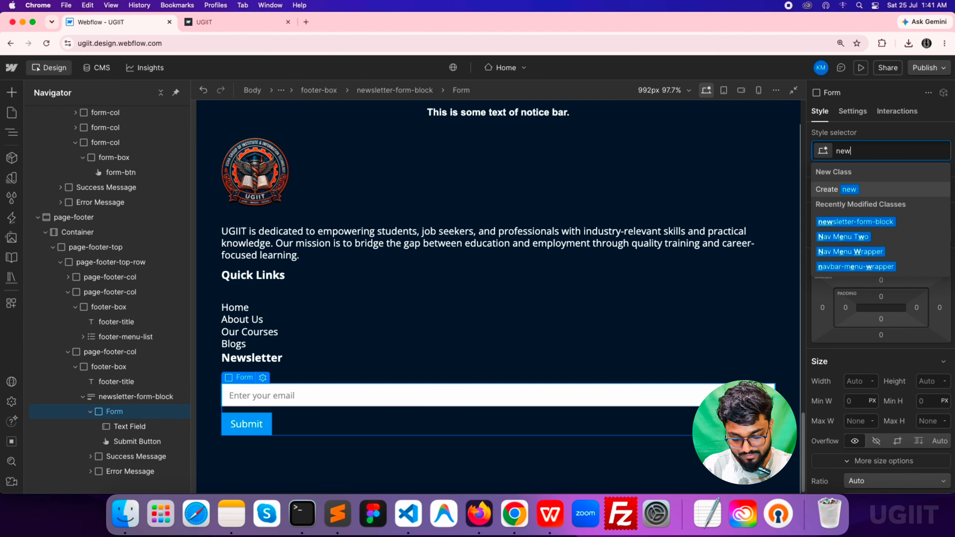
pyautogui.write('sletter')
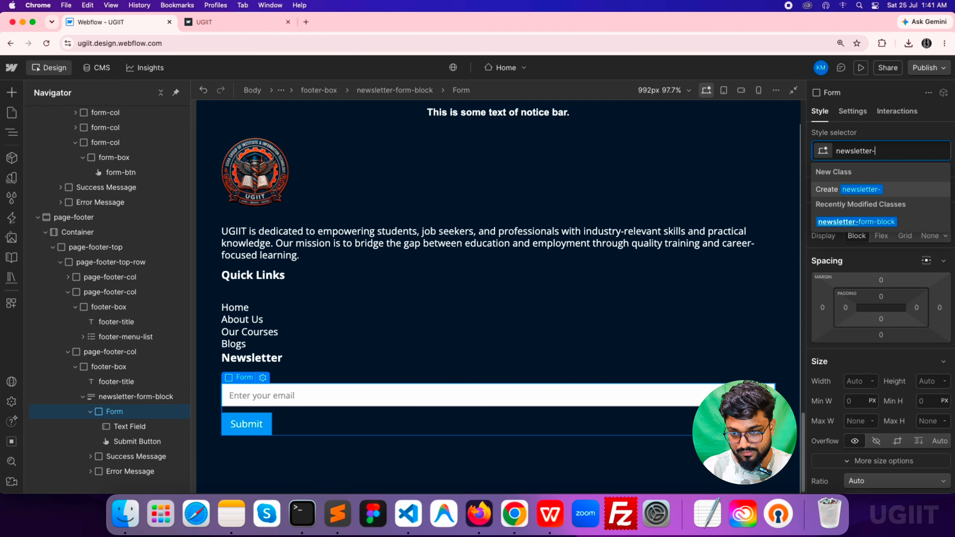
pyautogui.write('-form')
pyautogui.press('Return')
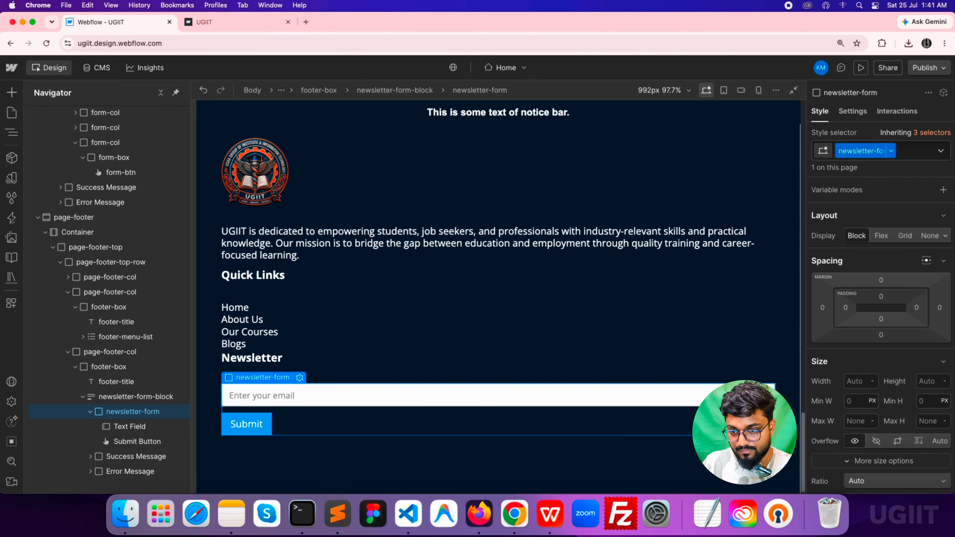
# Create the class newsletter-form-input on the email text field inside newsletter-form
pyautogui.click(142, 430)
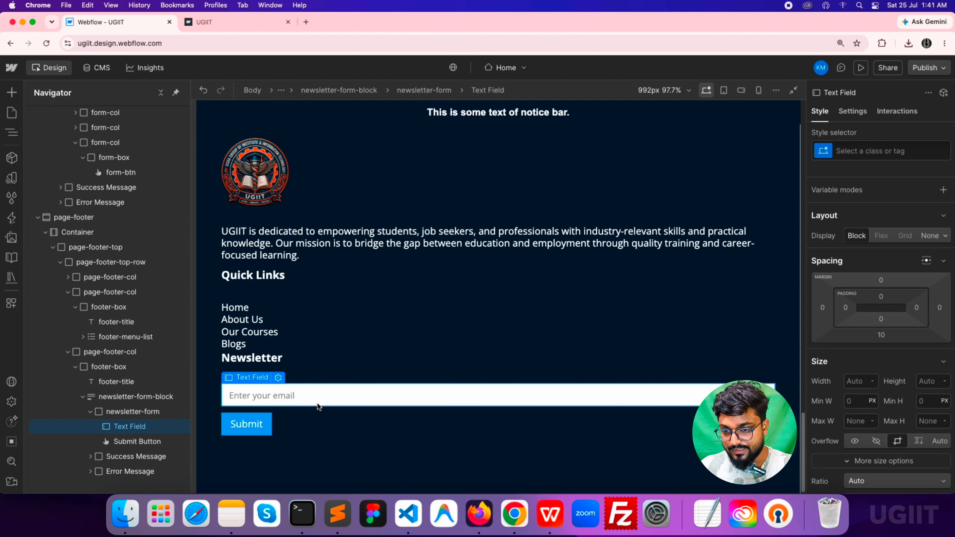
pyautogui.click(848, 150)
pyautogui.write('n')
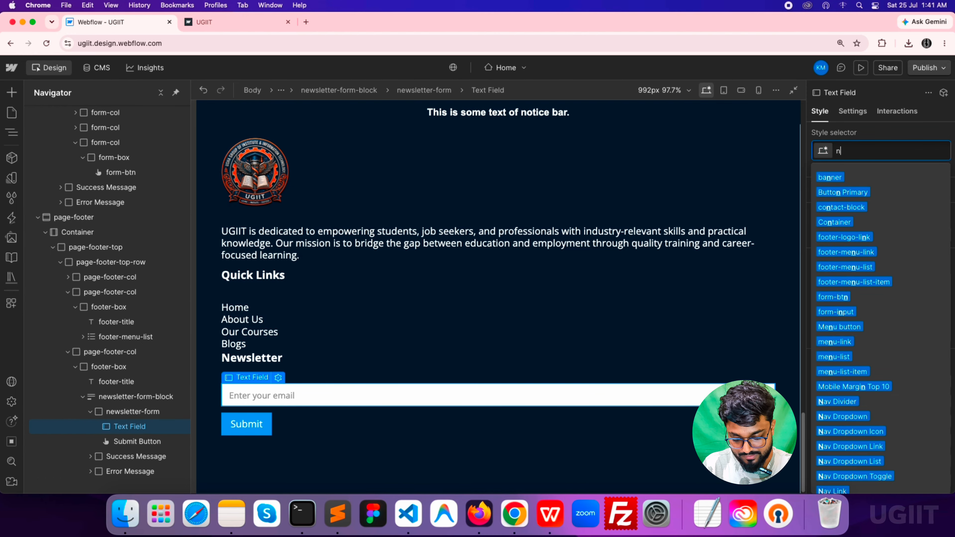
pyautogui.write('ewsletter')
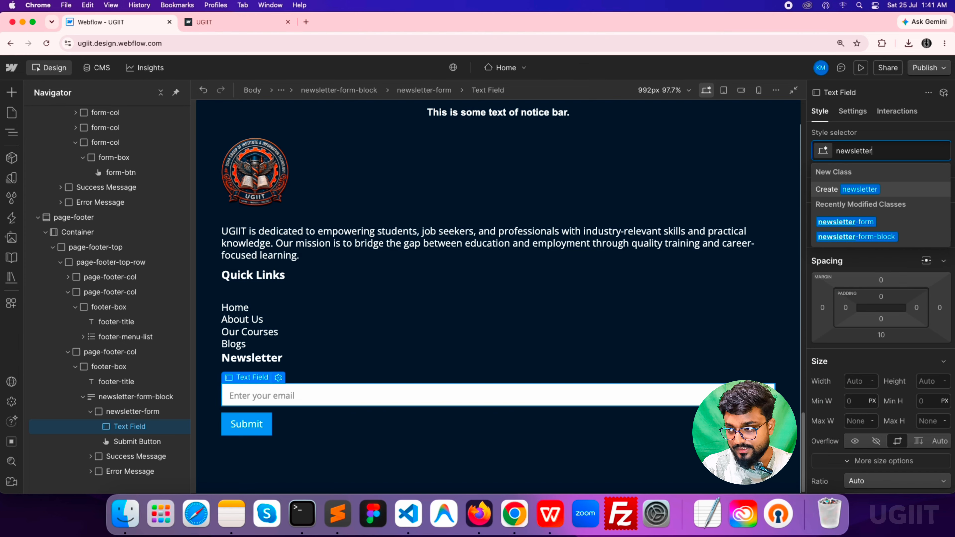
pyautogui.write('-form-')
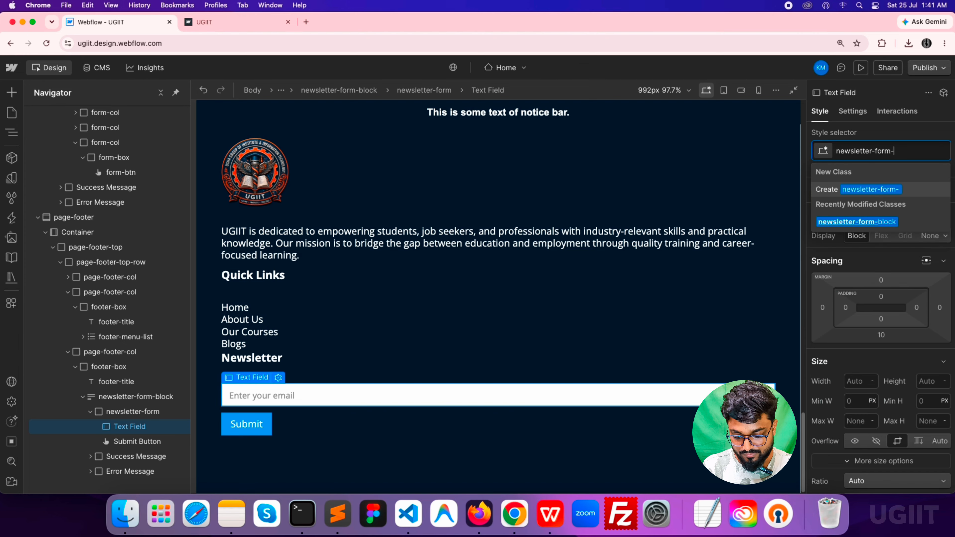
pyautogui.write('input')
pyautogui.press('Return')
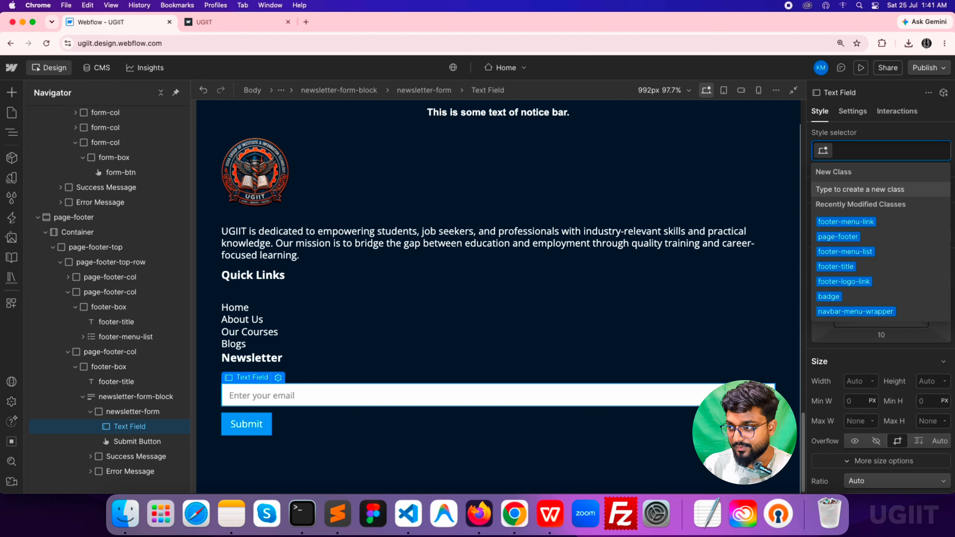
pyautogui.press('Escape')
# Enter a class name starting with newsletter-form for the Submit button of the newsletter form
pyautogui.click(260, 422)
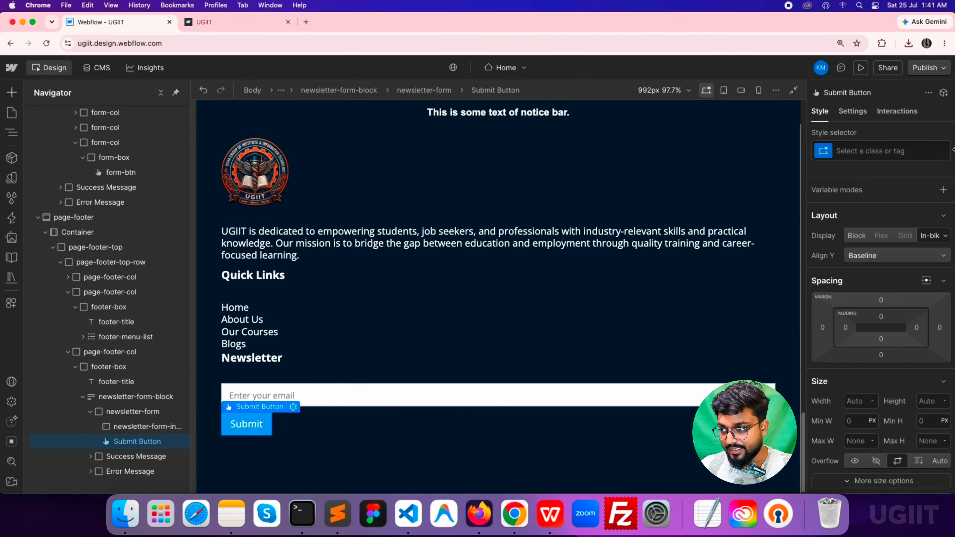
pyautogui.click(869, 157)
pyautogui.write('n')
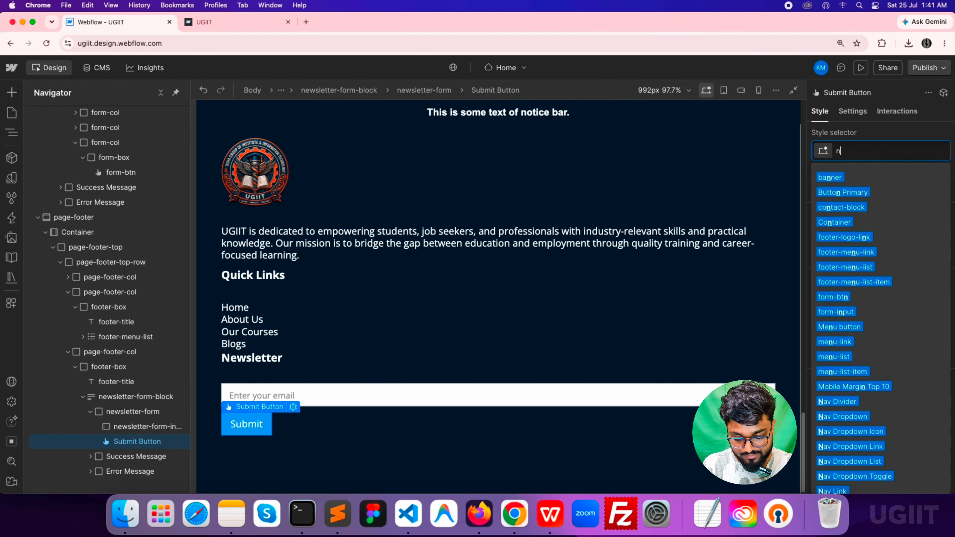
pyautogui.write('ewsletter')
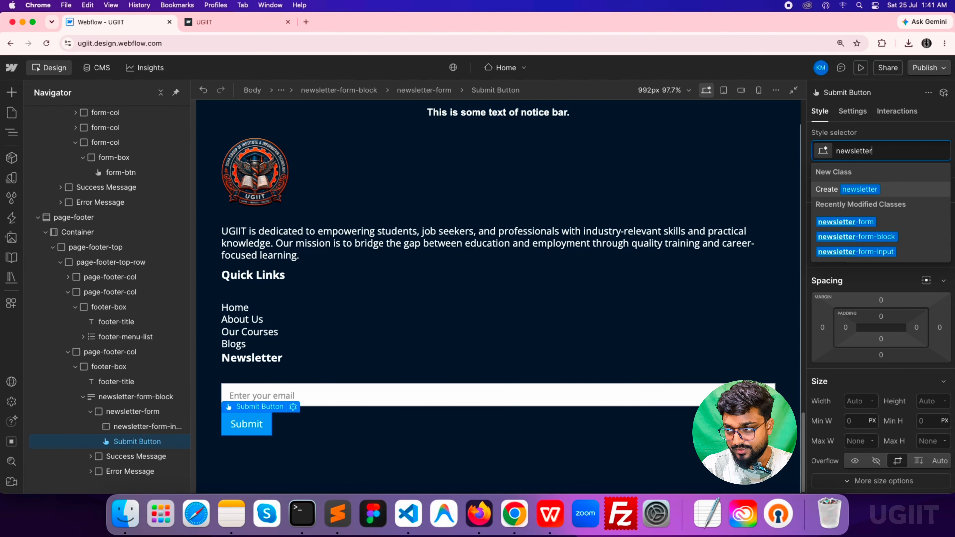
pyautogui.write('-form')
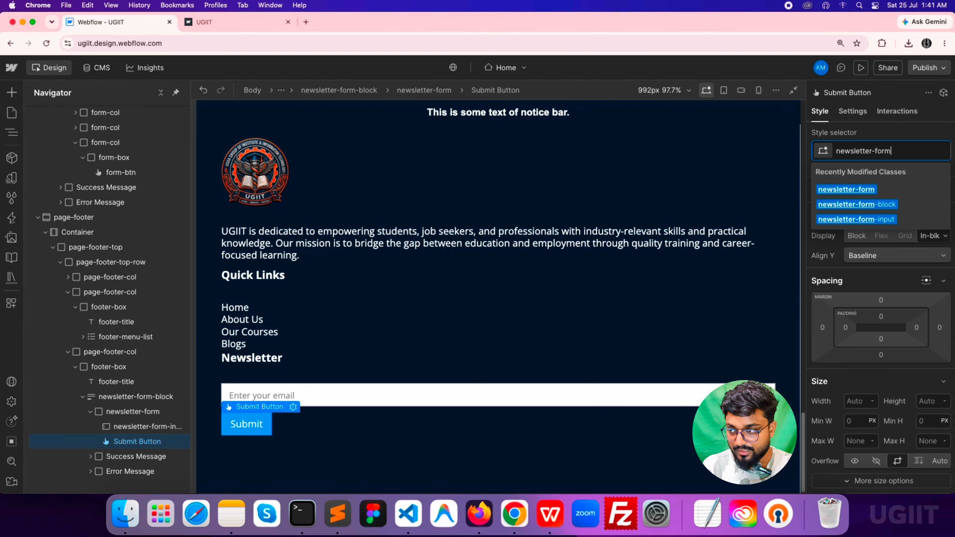
# Assign the new class newsletter-form-button to the newsletter's Submit button and collapse the two expanded footer columns in the element tree
pyautogui.write('-button')
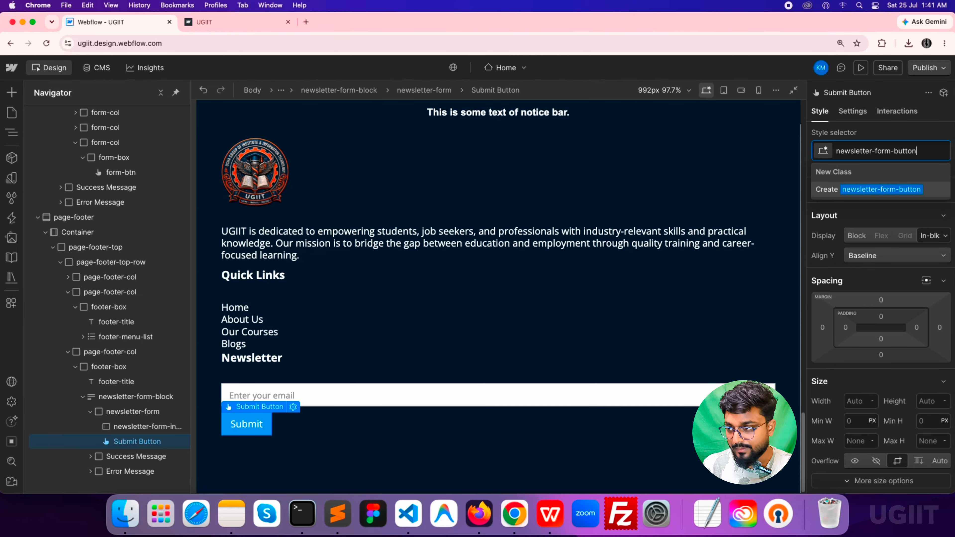
pyautogui.press('Return')
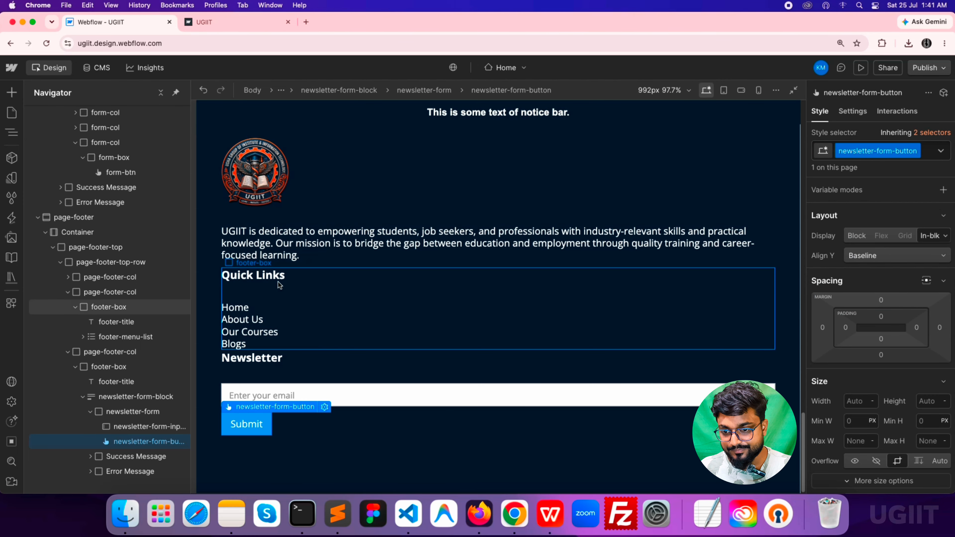
pyautogui.click(81, 397)
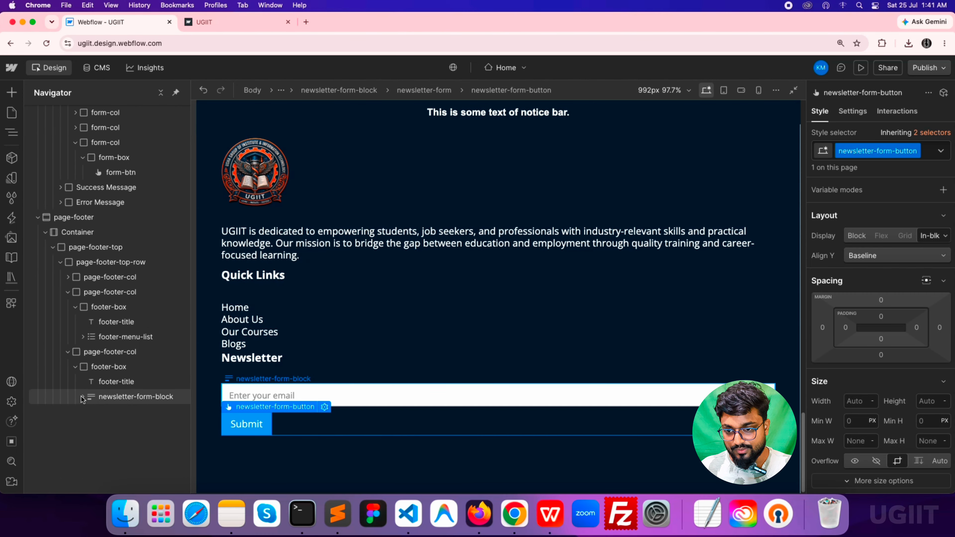
pyautogui.click(67, 353)
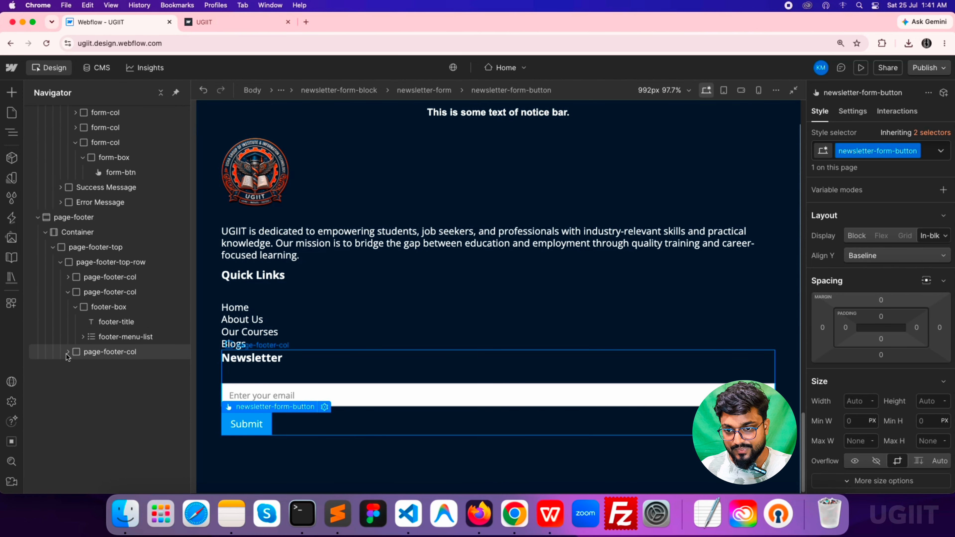
pyautogui.click(66, 291)
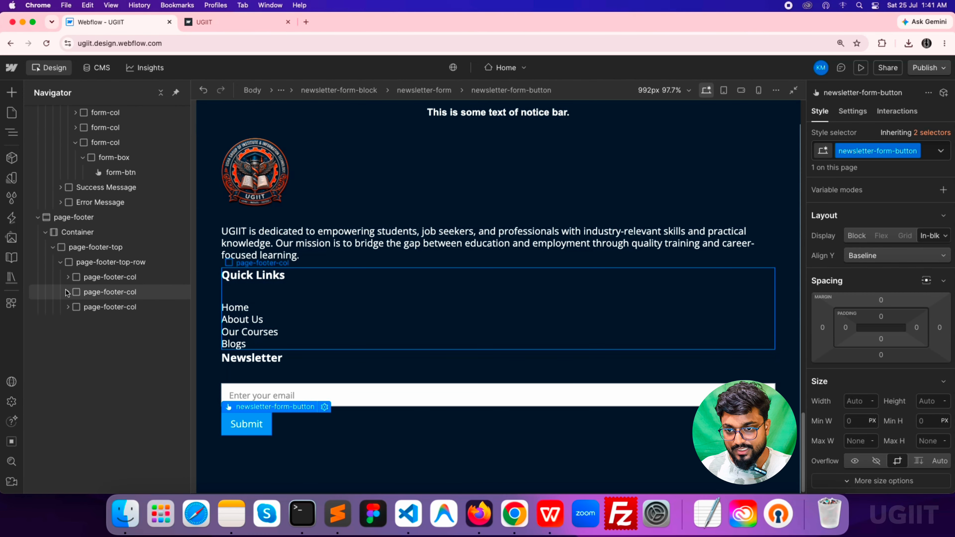
# Set the width of the page-footer-col class to 33.33%
pyautogui.click(111, 278)
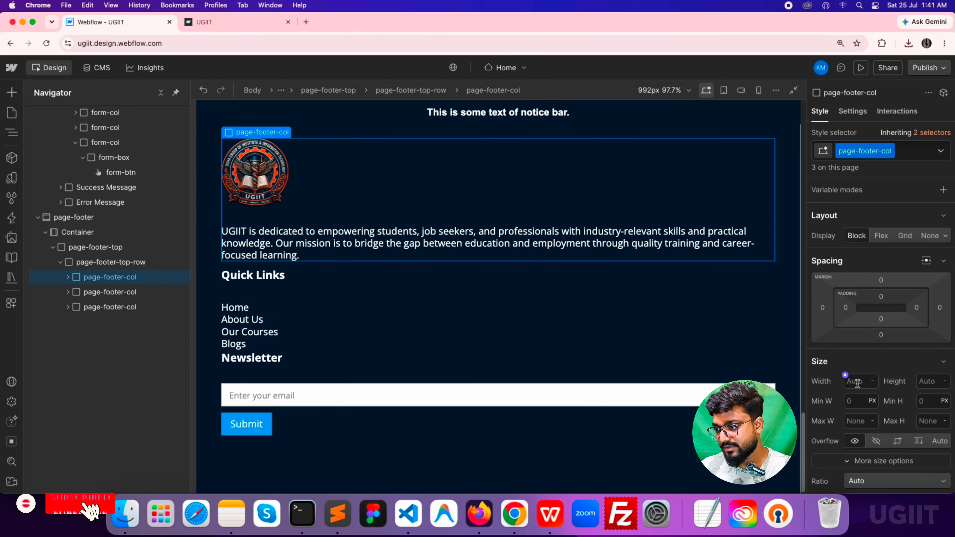
pyautogui.click(858, 378)
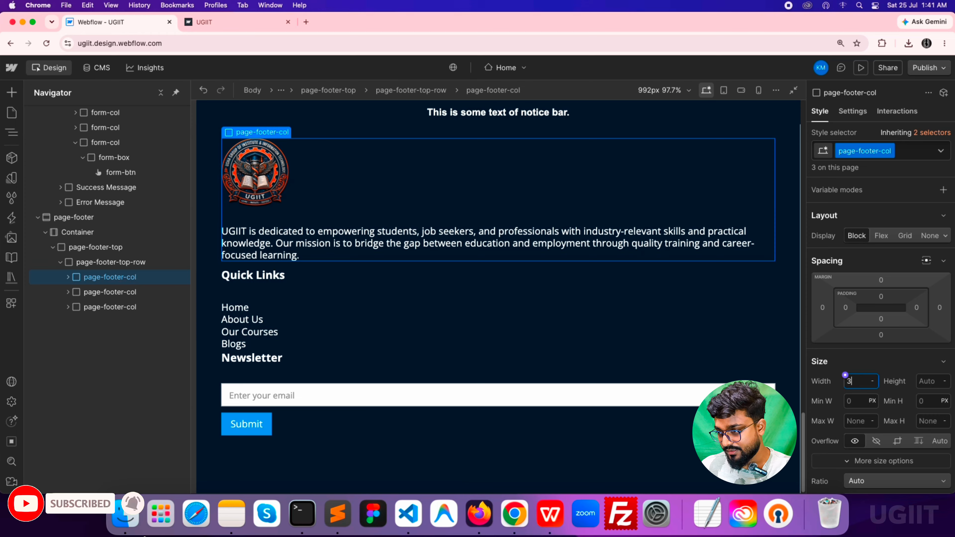
pyautogui.write('3.')
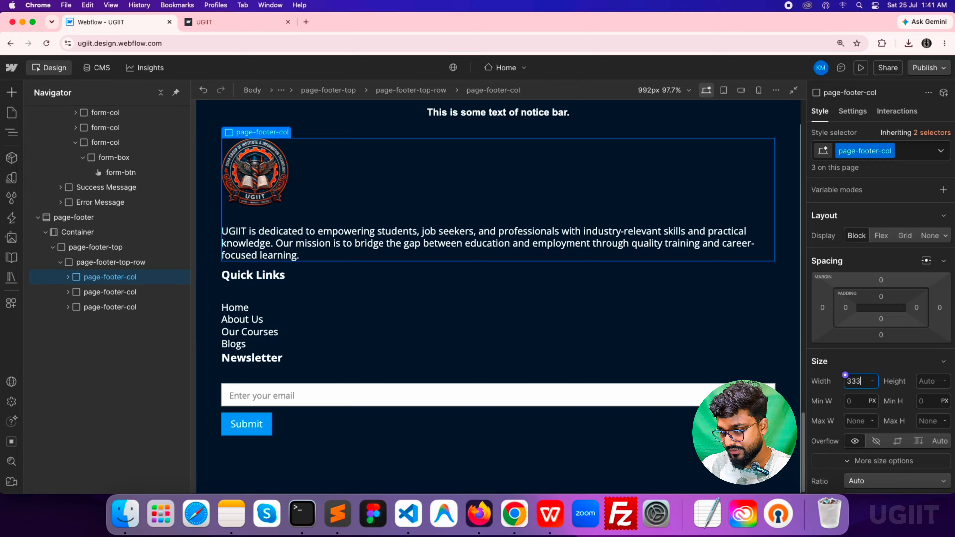
pyautogui.write('.33')
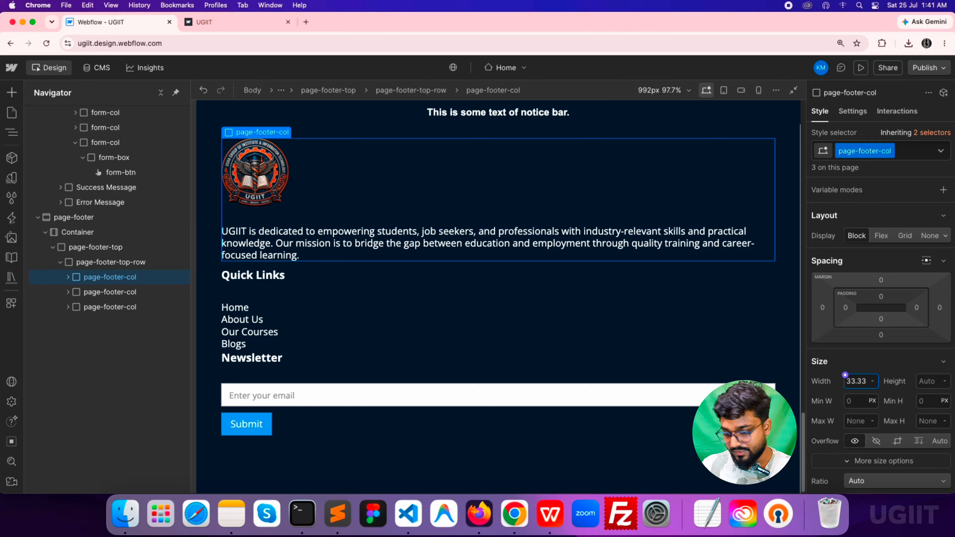
pyautogui.write('%')
pyautogui.press('Return')
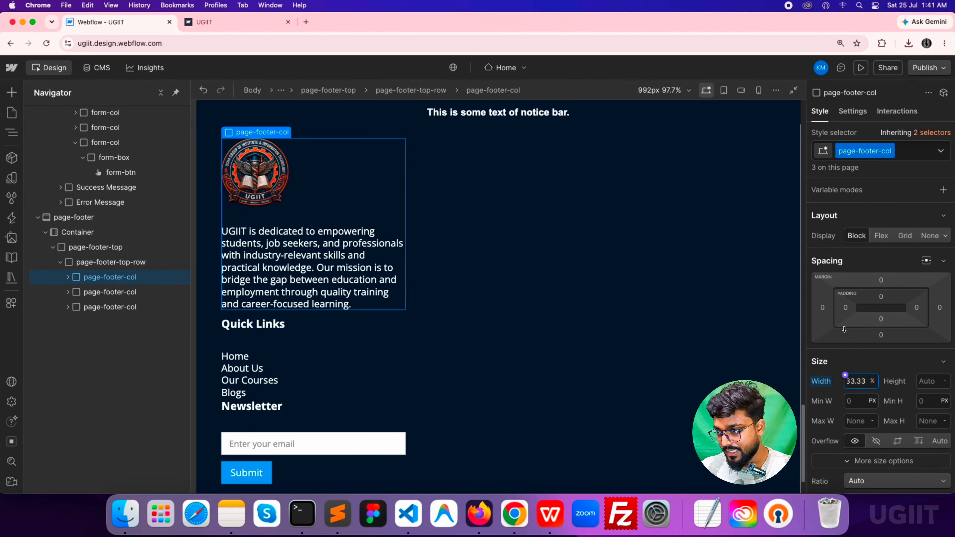
# Give the page-footer-col class 15 px of padding on all four sides
pyautogui.click(846, 307)
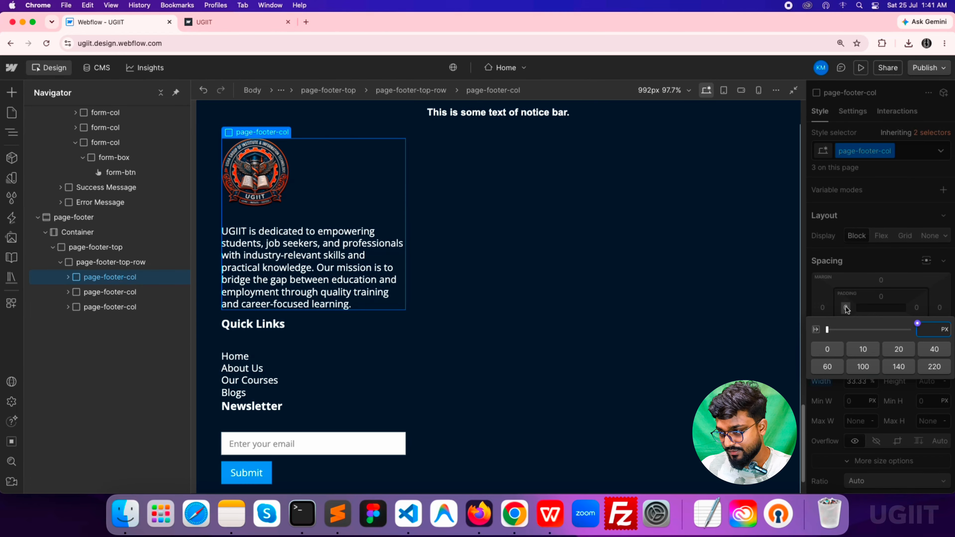
pyautogui.write('15')
pyautogui.press('Return')
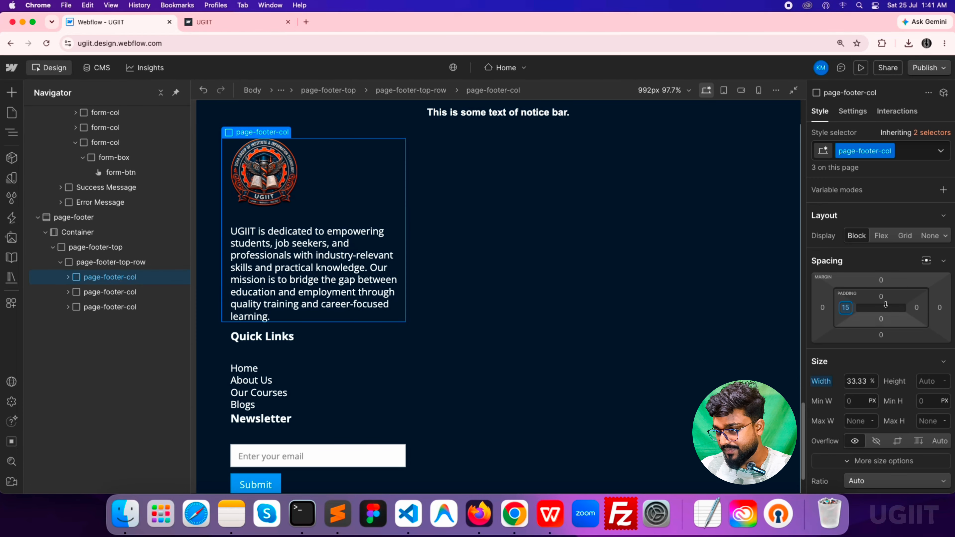
pyautogui.click(882, 297)
pyautogui.write('15')
pyautogui.press('Return')
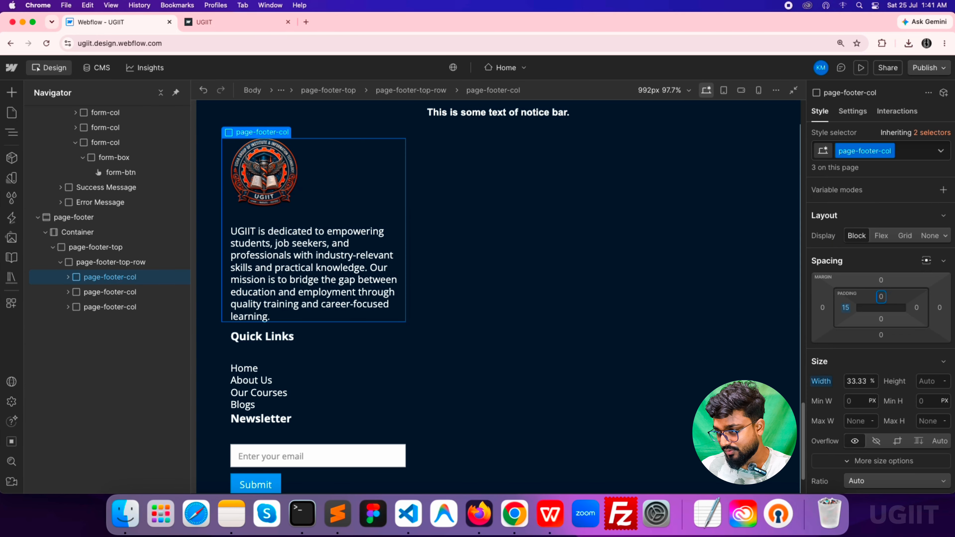
pyautogui.click(882, 320)
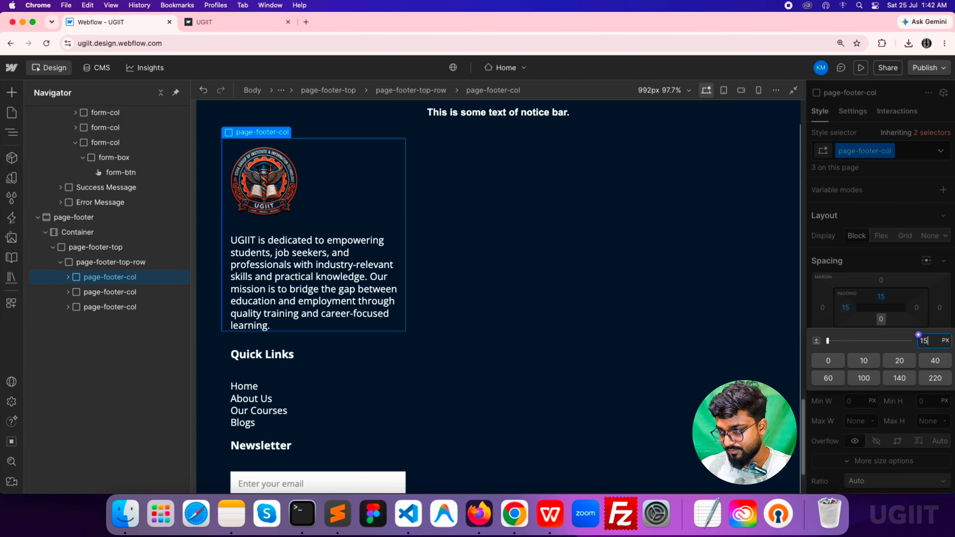
pyautogui.press('Return')
pyautogui.click(917, 306)
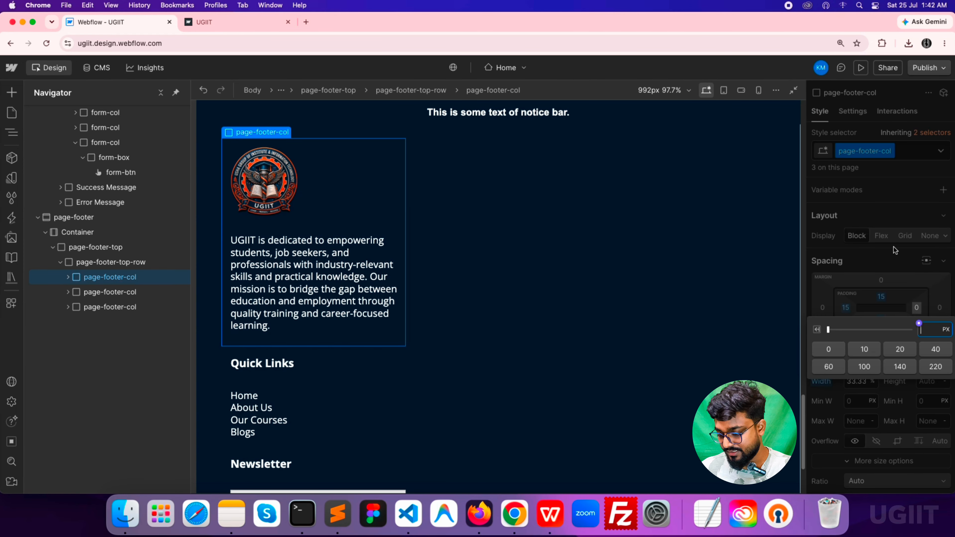
pyautogui.write('15')
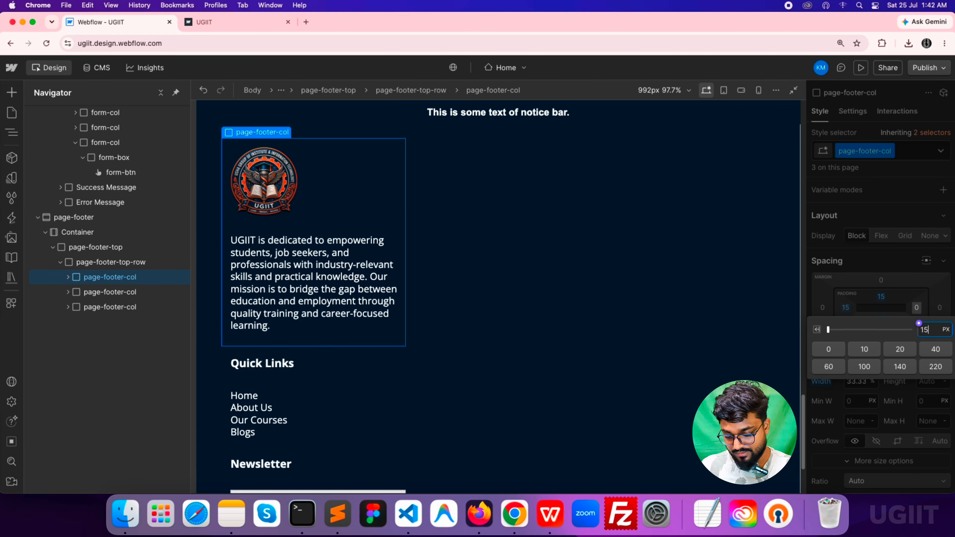
pyautogui.write('px')
pyautogui.press('Return')
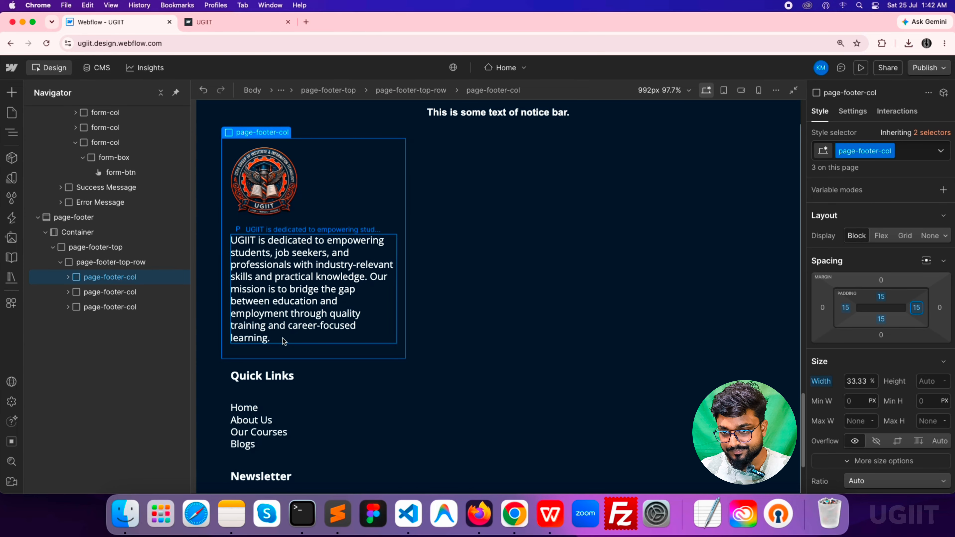
# Make page-footer-top-row a flex container running left to right with its items wrapping down
pyautogui.click(122, 292)
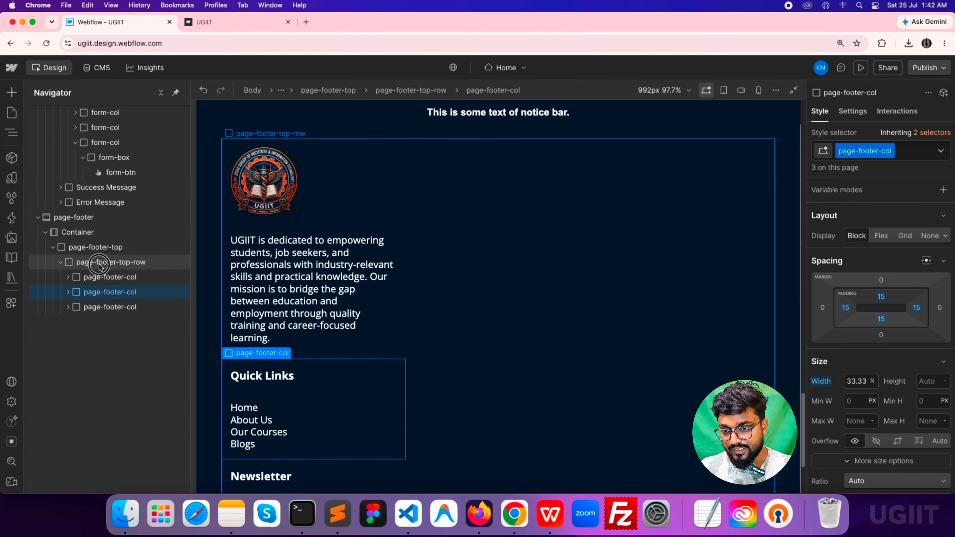
pyautogui.click(86, 263)
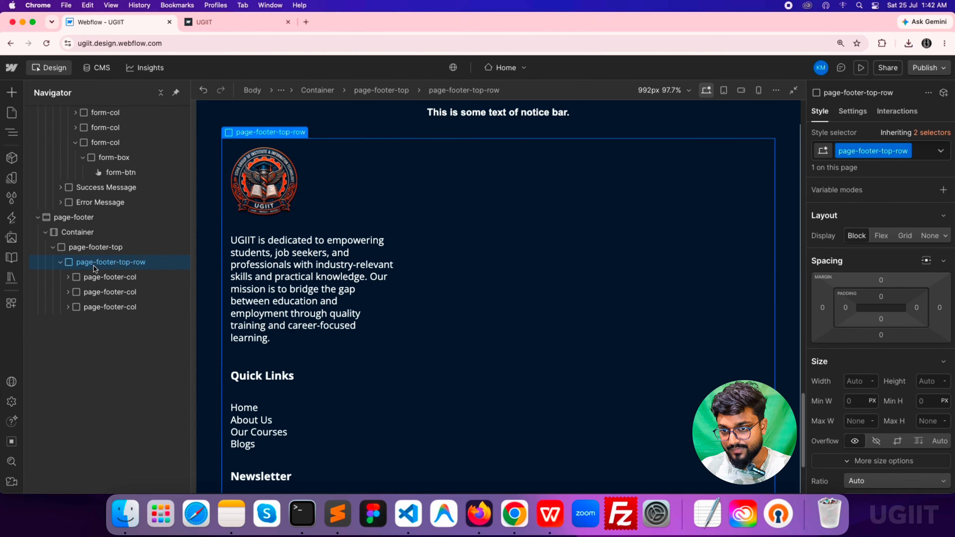
pyautogui.click(882, 236)
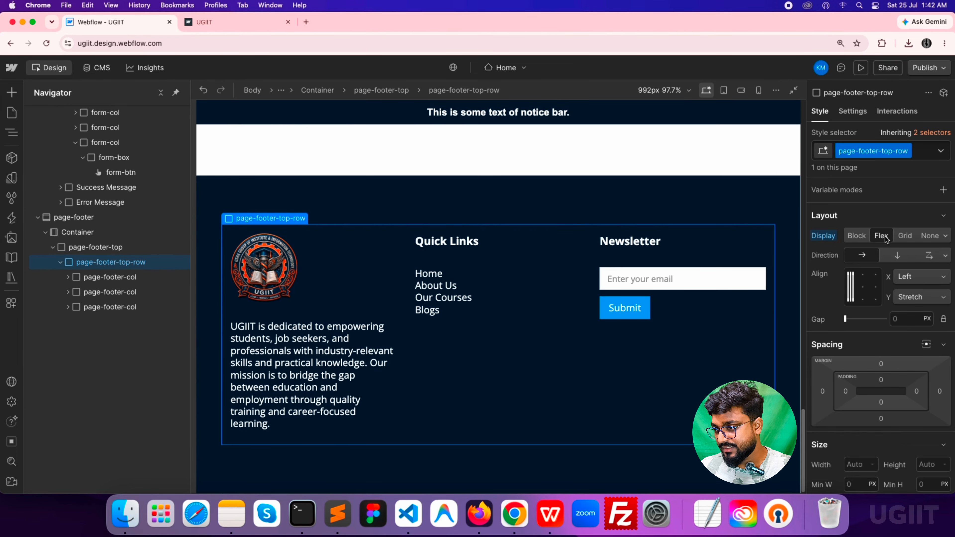
pyautogui.click(945, 236)
pyautogui.click(828, 260)
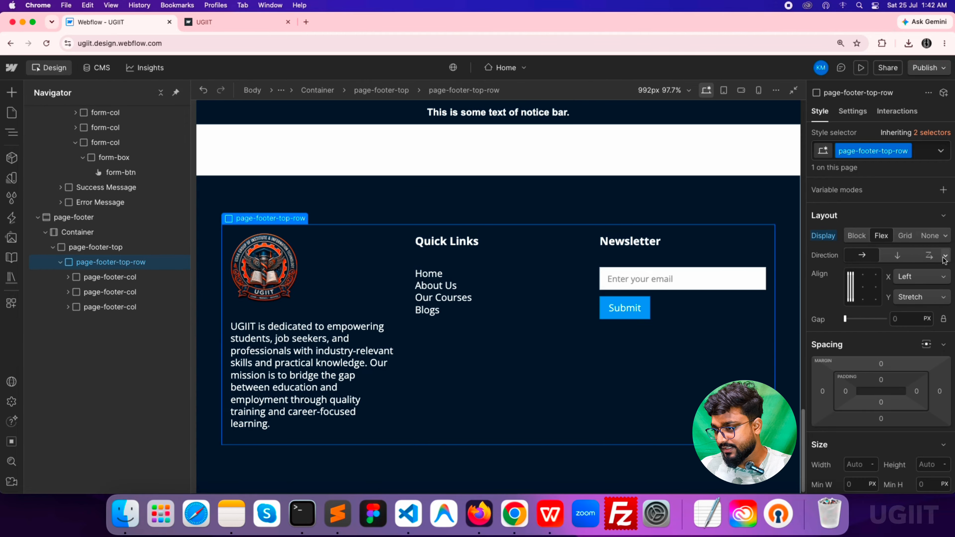
pyautogui.click(946, 256)
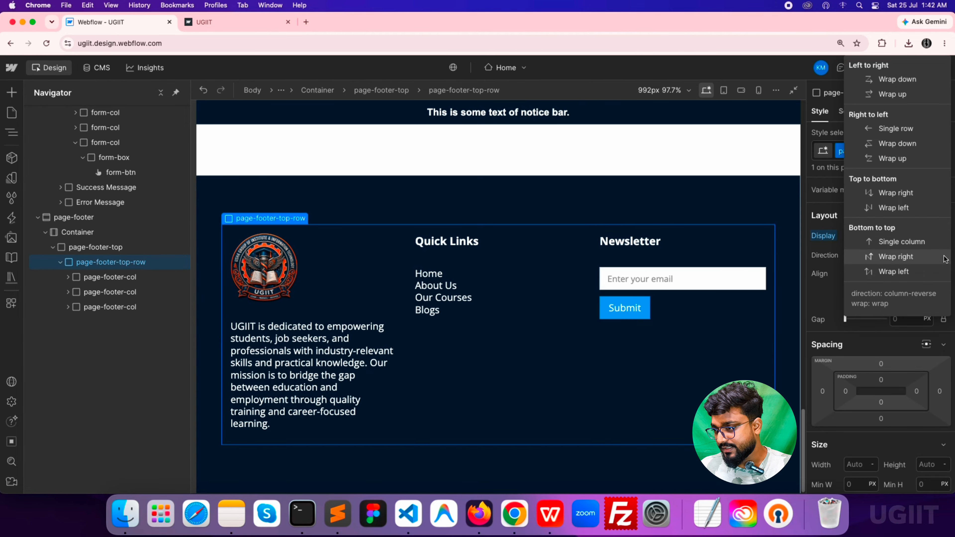
pyautogui.click(897, 79)
# Set the margins of page-footer-top-row to -15 px on all four sides
pyautogui.click(822, 411)
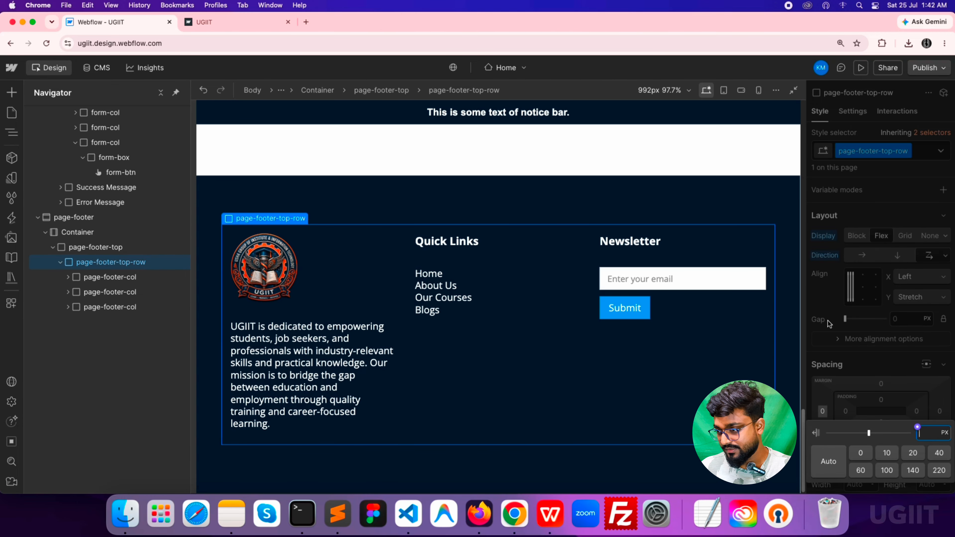
pyautogui.write('-15')
pyautogui.press('Return')
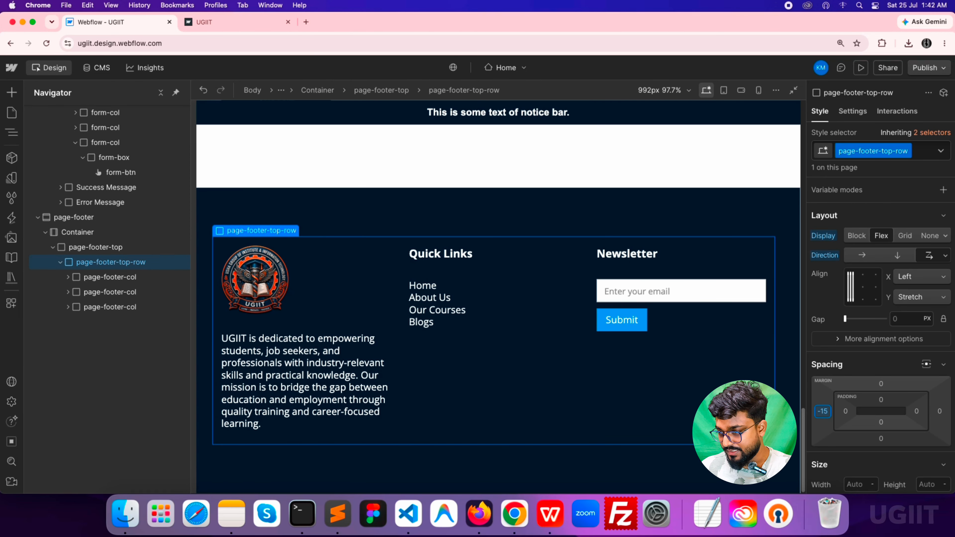
pyautogui.click(882, 384)
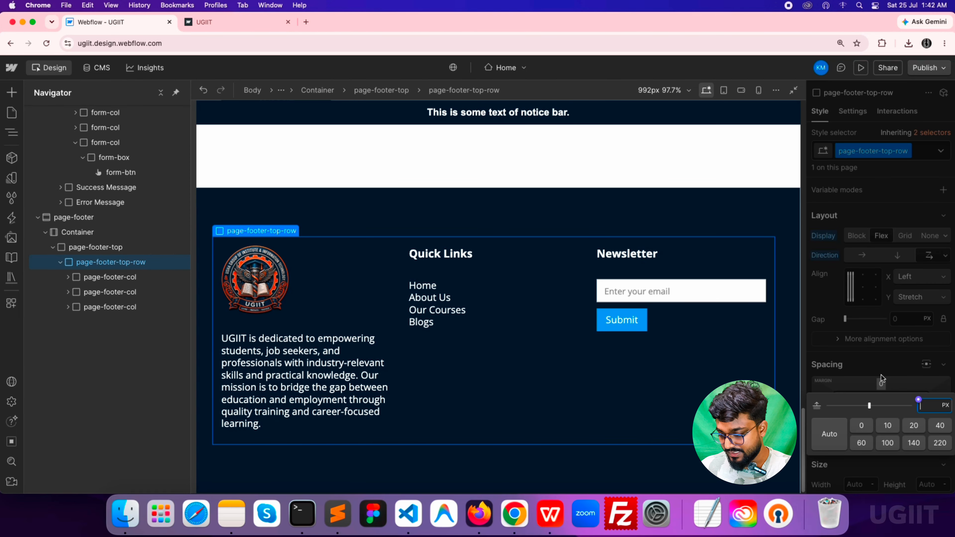
pyautogui.write('-15')
pyautogui.press('Return')
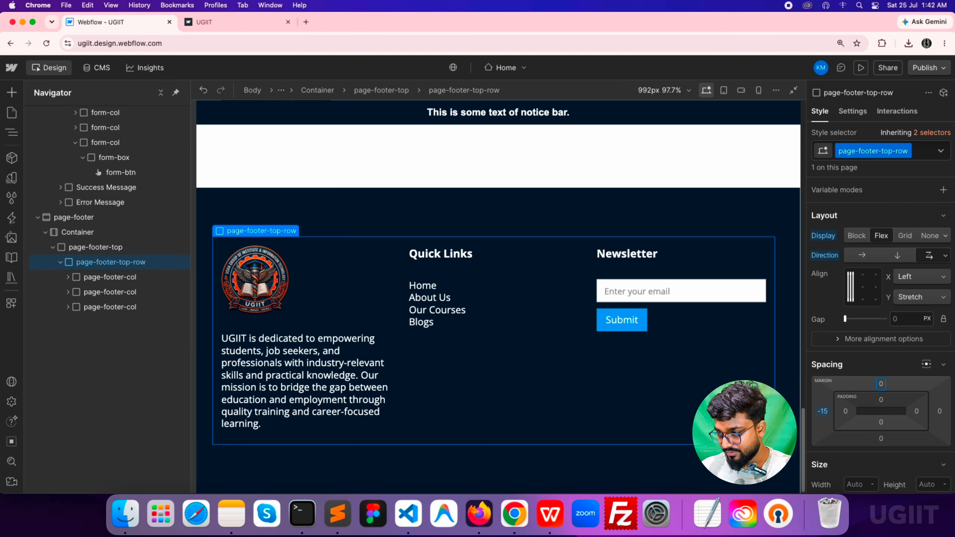
pyautogui.click(938, 411)
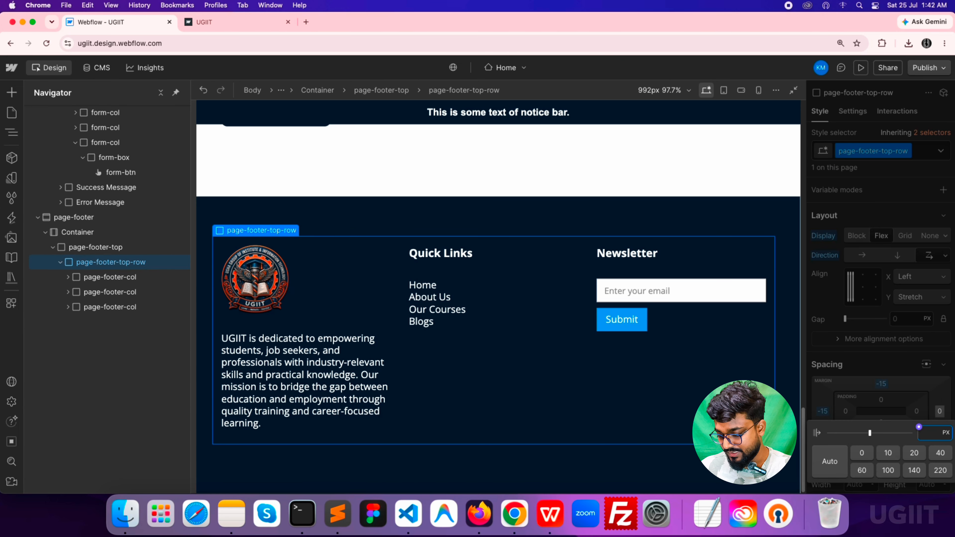
pyautogui.write('-15')
pyautogui.press('Return')
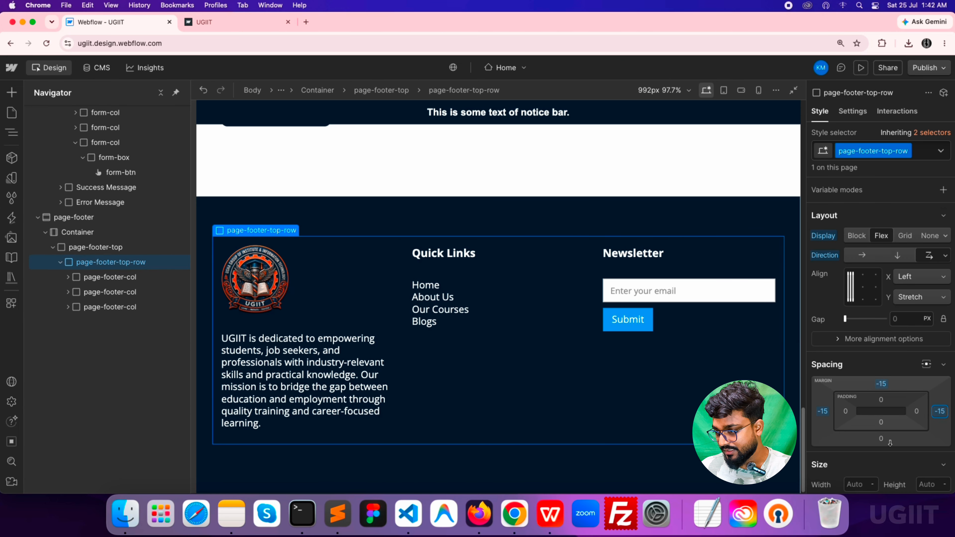
pyautogui.click(881, 439)
pyautogui.write('-15')
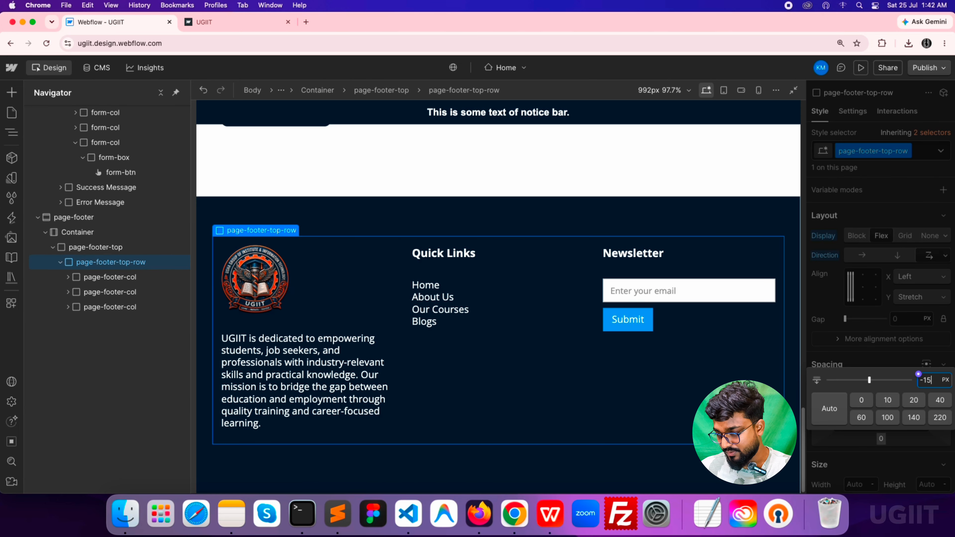
pyautogui.press('Return')
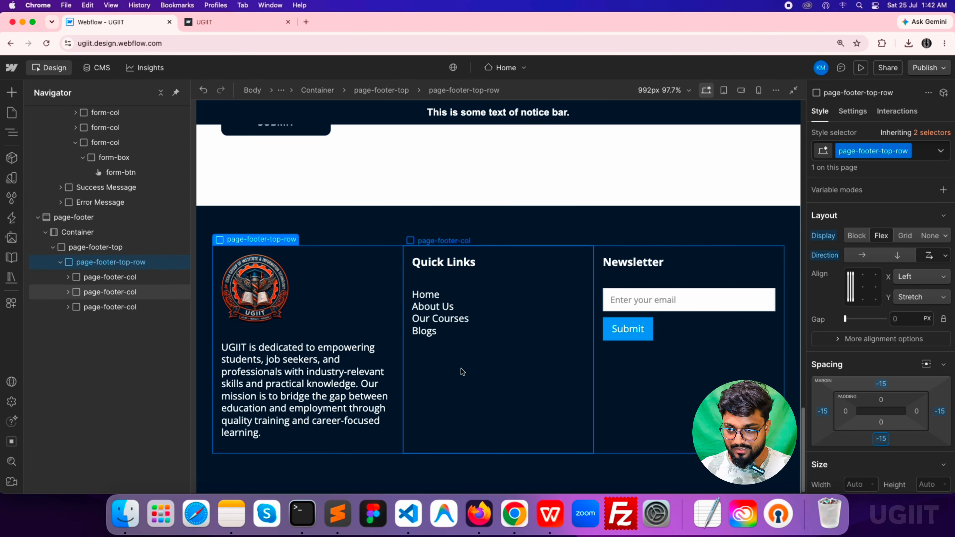
# Set the bottom margin of the footer-title class to 20 px, using the Quick Links heading
pyautogui.click(455, 265)
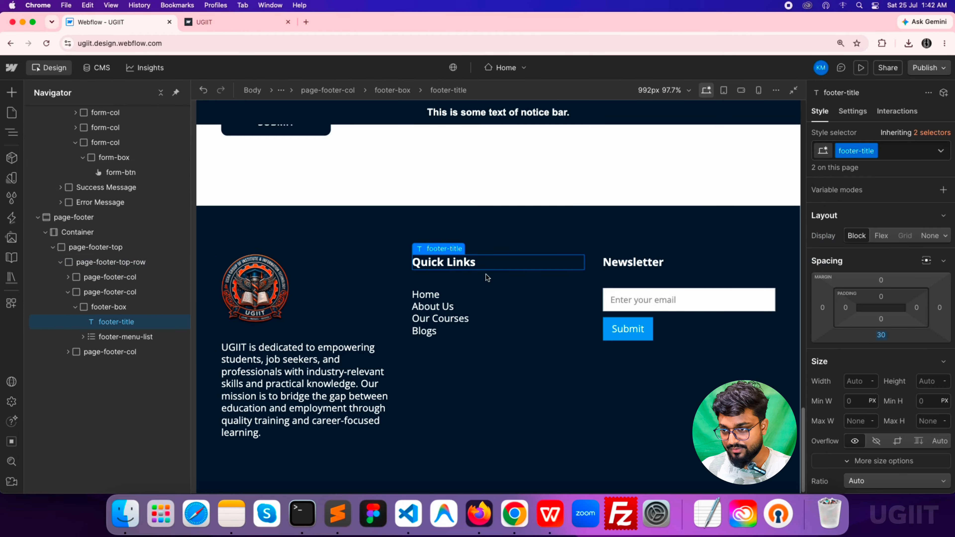
pyautogui.click(881, 334)
pyautogui.write('20')
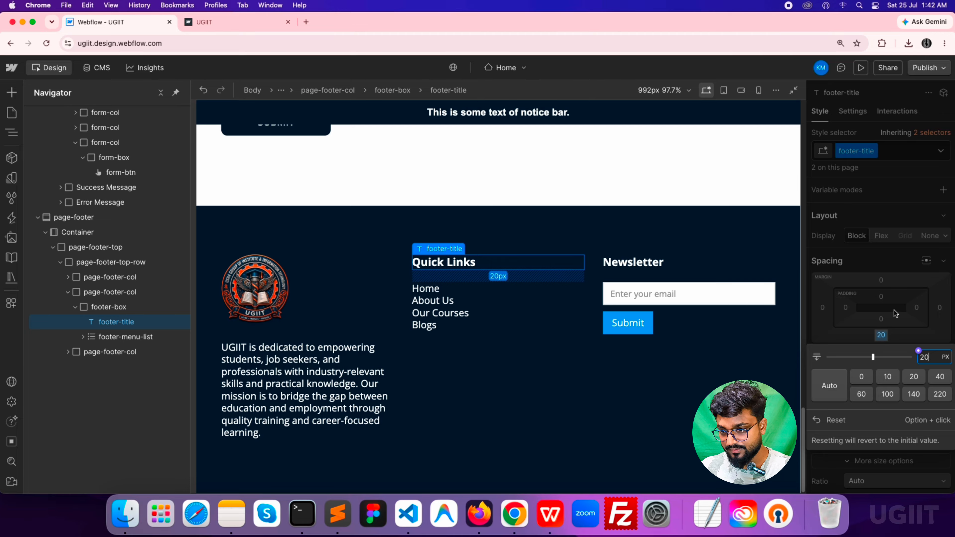
pyautogui.press('Return')
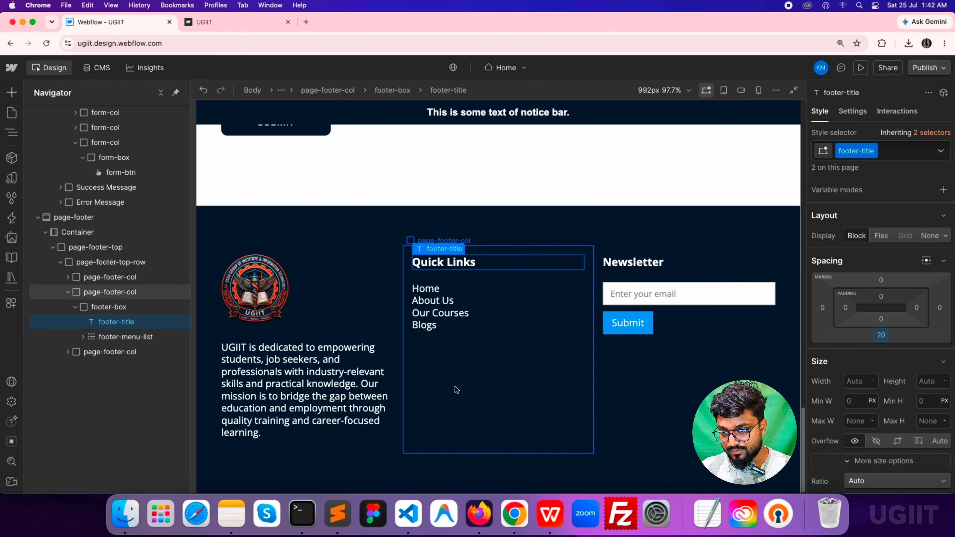
# Delete the last sentence of the footer description, from "Our mission is to bridge the gap" to "career-focused learning."
pyautogui.click(351, 385)
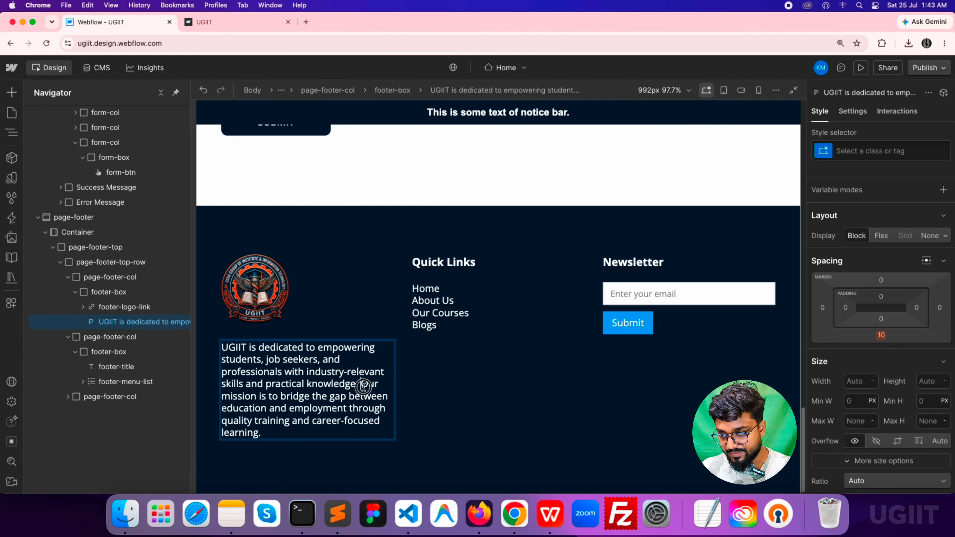
pyautogui.moveTo(363, 386); pyautogui.dragTo(374, 431)
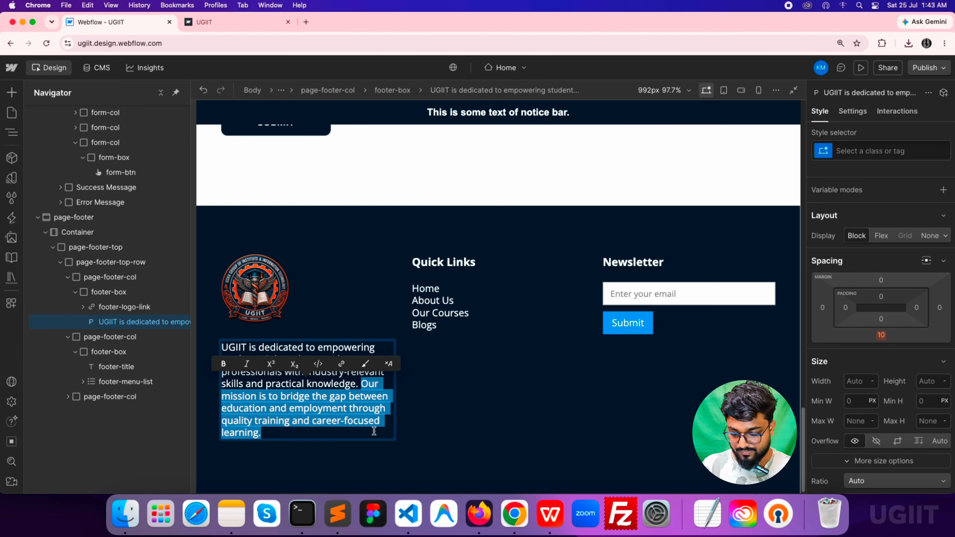
pyautogui.press('BackSpace')
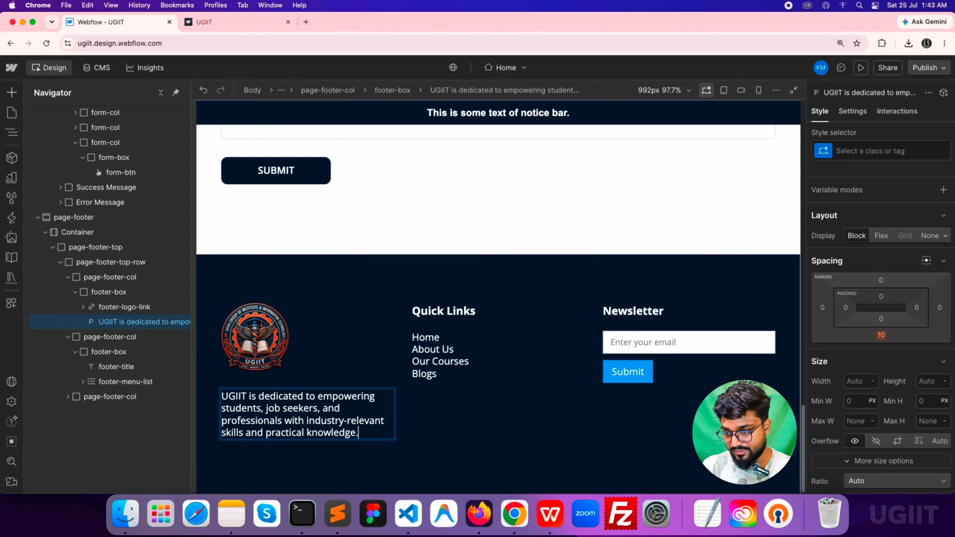
pyautogui.click(449, 270)
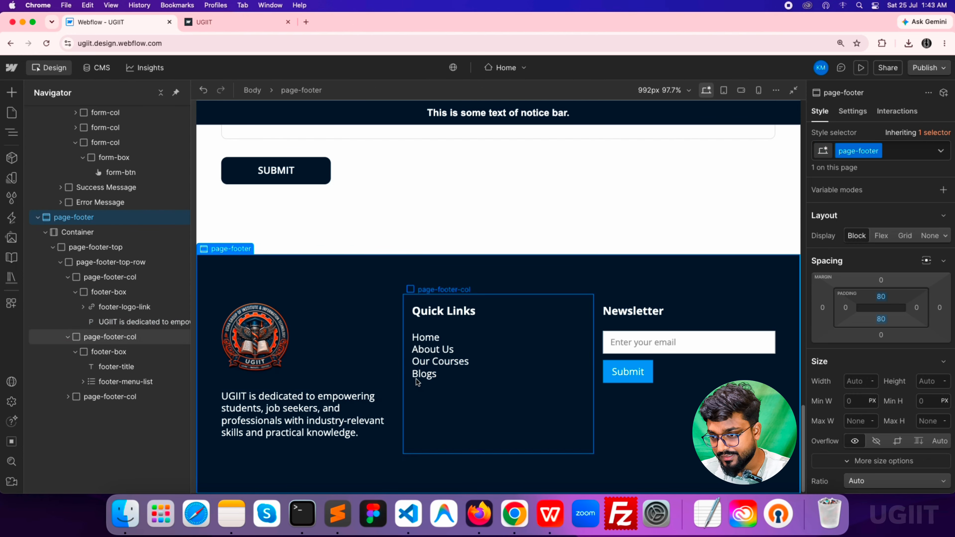
# Make the Quick Links footer-menu-list a flex container with a vertical direction
pyautogui.click(428, 338)
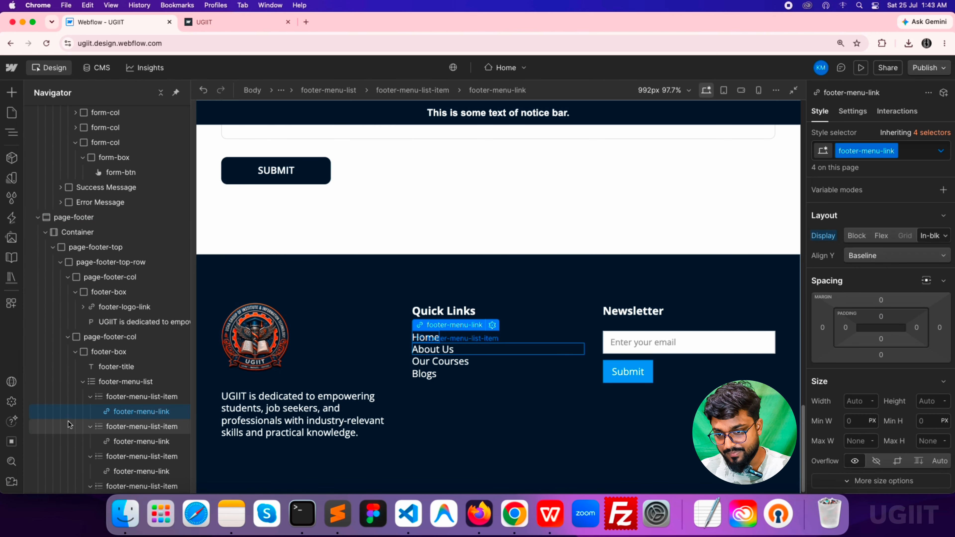
pyautogui.click(91, 397)
pyautogui.click(90, 412)
pyautogui.click(91, 427)
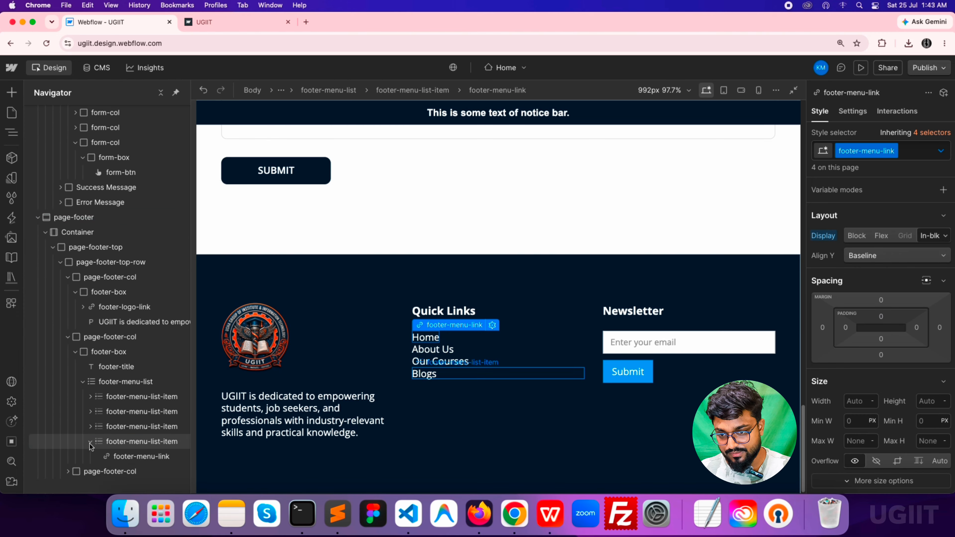
pyautogui.click(90, 443)
pyautogui.click(123, 383)
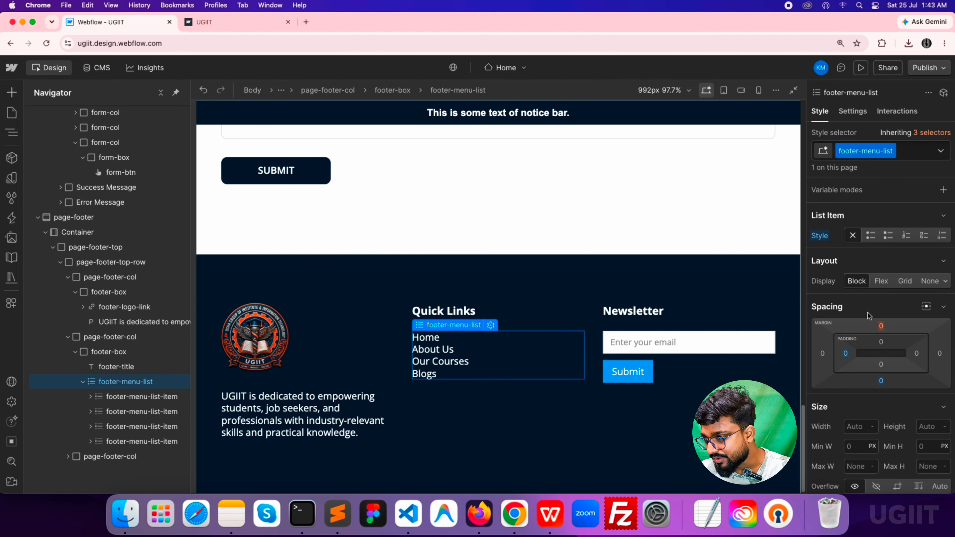
pyautogui.click(881, 282)
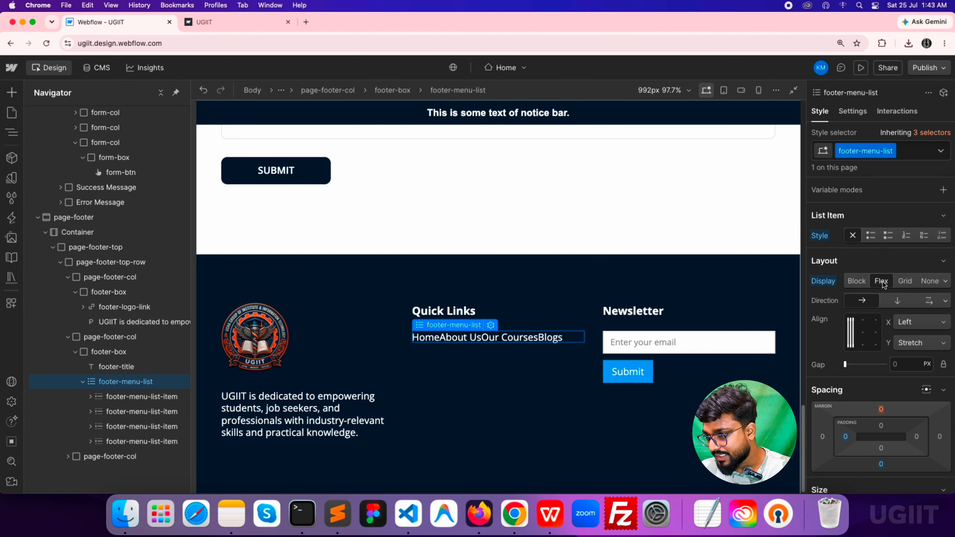
pyautogui.click(902, 304)
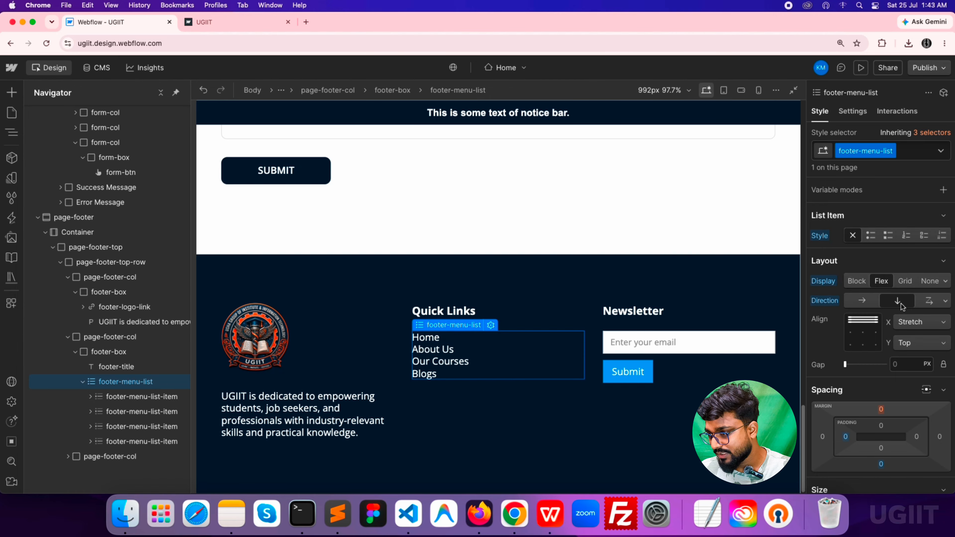
# Set the gap between the footer-menu-list items to 10 px
pyautogui.click(900, 365)
pyautogui.write('1')
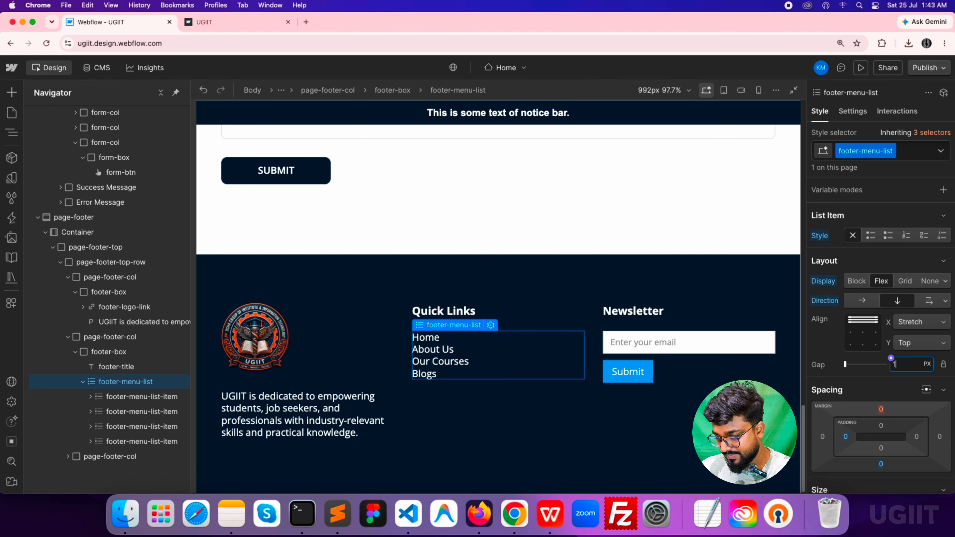
pyautogui.write('0')
pyautogui.press('Up')
pyautogui.press('Up')
pyautogui.press('Up')
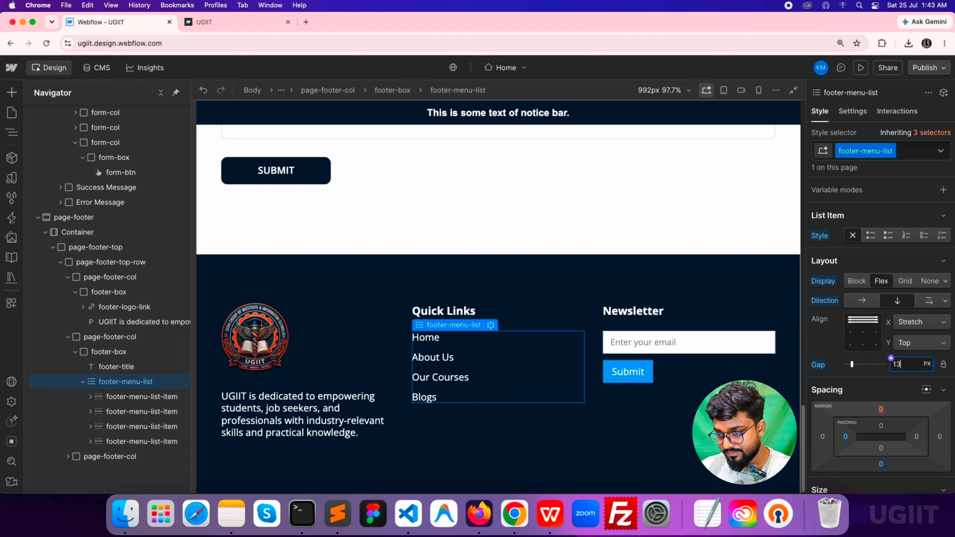
pyautogui.press('Down')
pyautogui.press('Down')
pyautogui.press('Down')
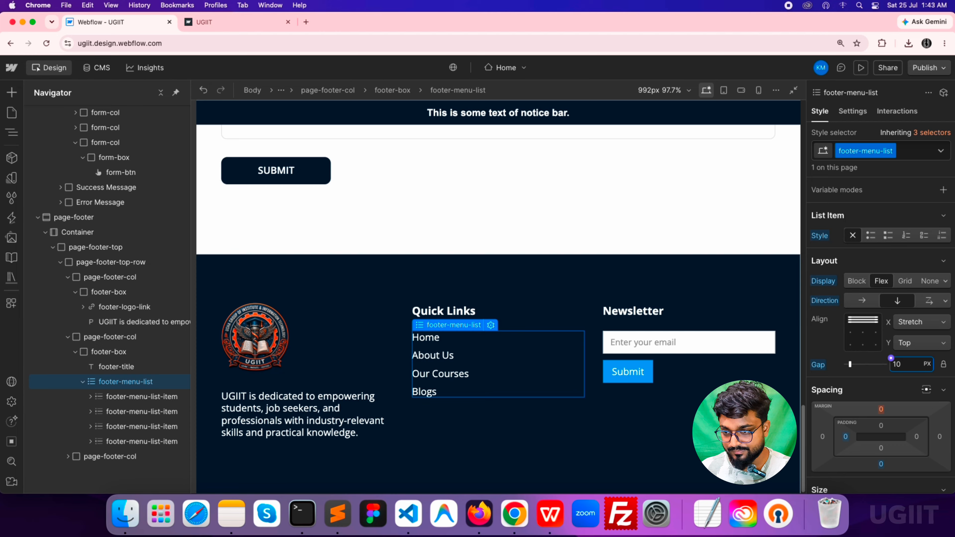
# Set the maximum width of the footer-logo-link class to 100 px
pyautogui.click(356, 272)
pyautogui.click(275, 327)
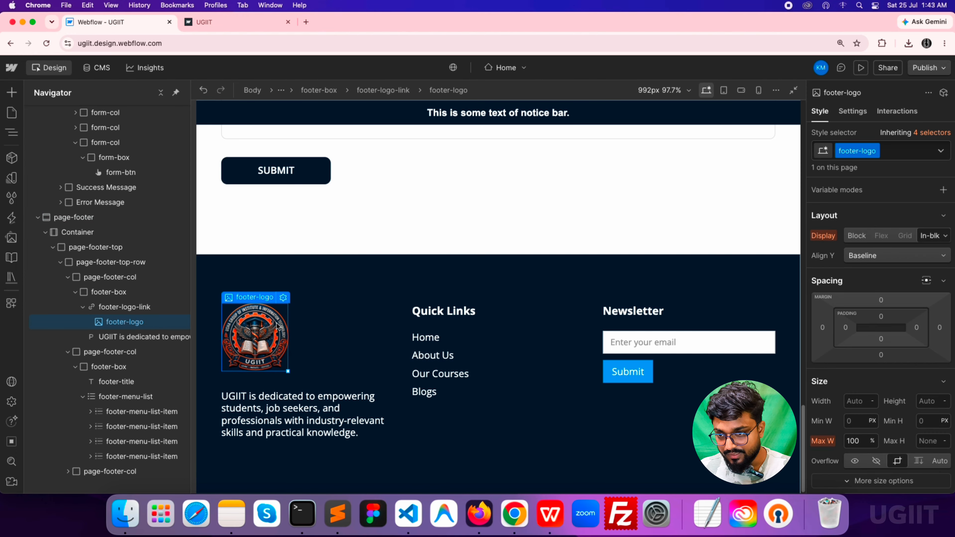
pyautogui.click(133, 308)
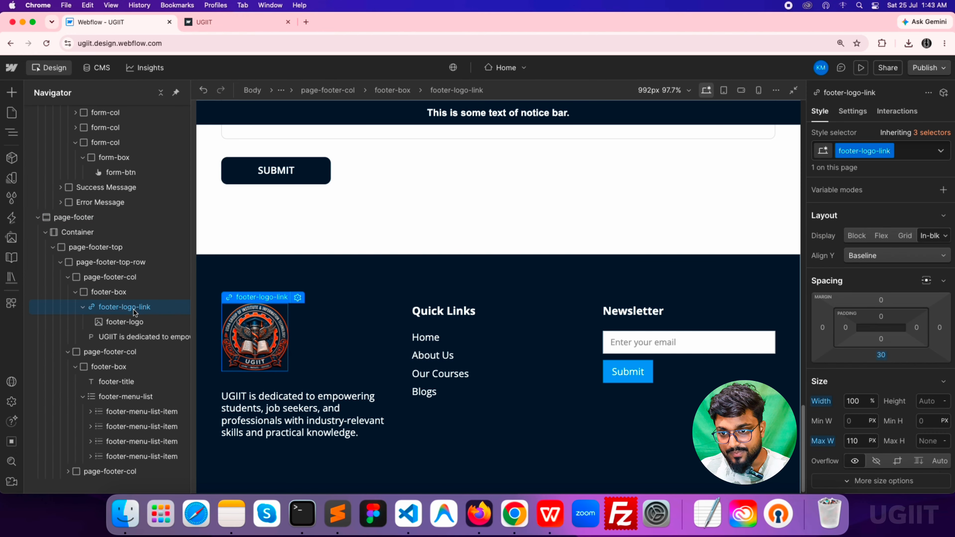
pyautogui.click(135, 308)
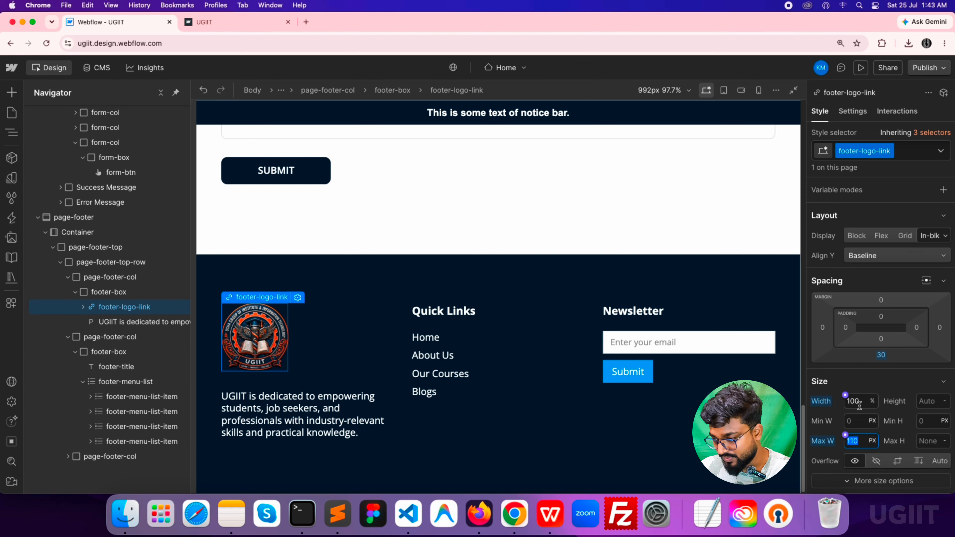
pyautogui.press('Down')
pyautogui.press('Down')
pyautogui.press('Down')
pyautogui.press('Down')
pyautogui.press('Down')
pyautogui.press('Down')
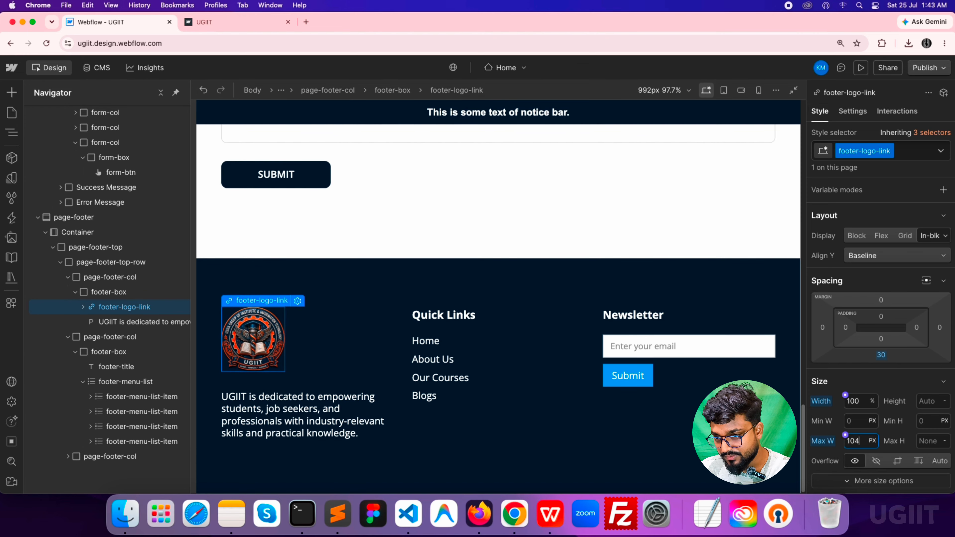
pyautogui.press('Down')
pyautogui.press('Down')
pyautogui.press('Down')
pyautogui.press('Down')
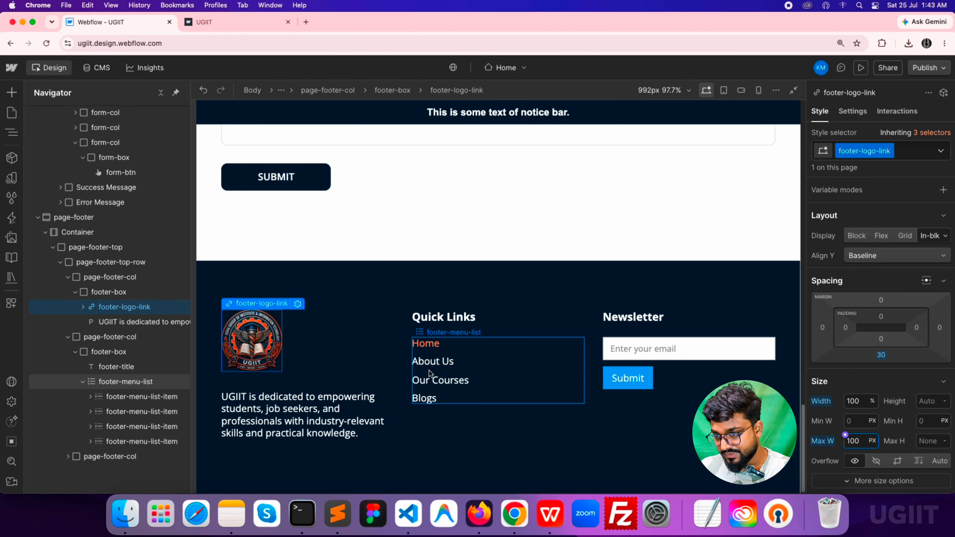
# Try a left-to-right, wrap-down flex direction on footer-menu-list, and undo it
pyautogui.click(433, 344)
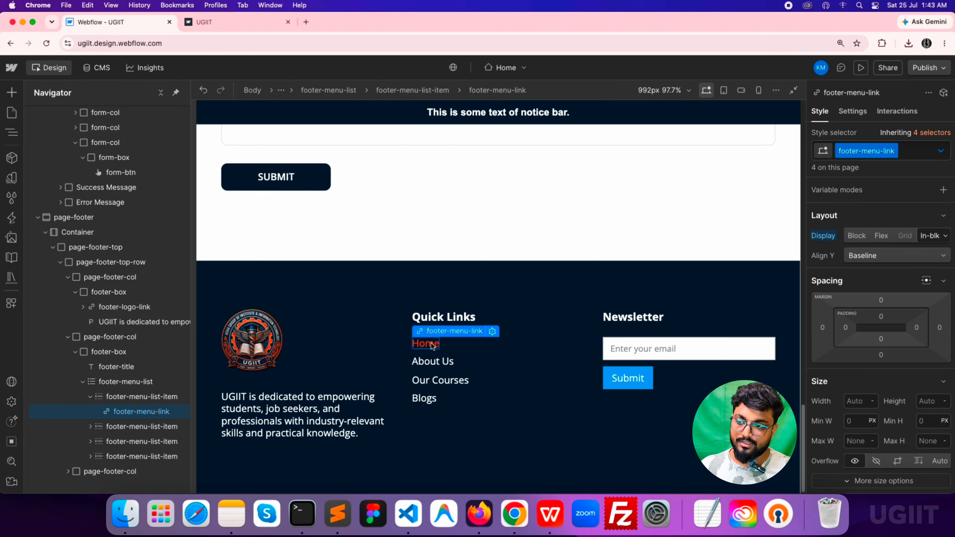
pyautogui.click(91, 396)
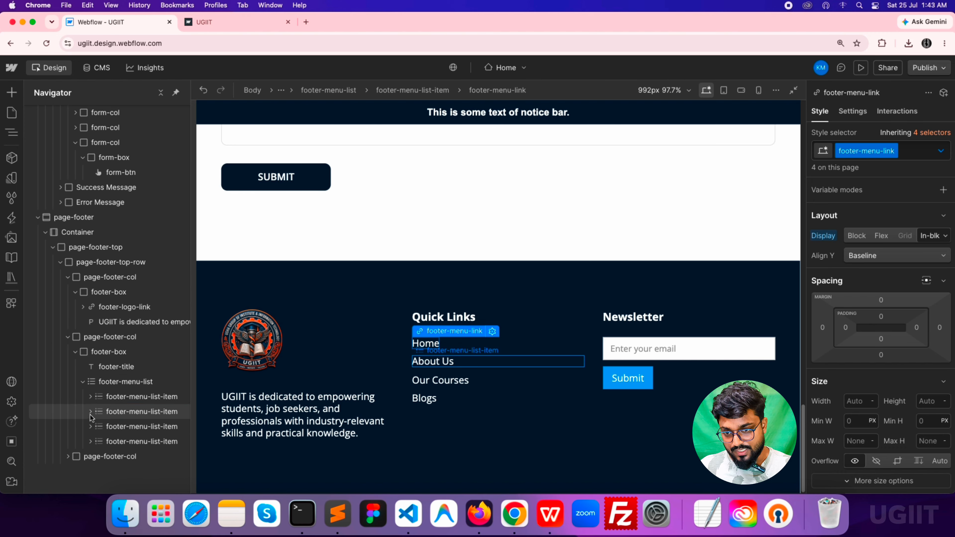
pyautogui.click(120, 381)
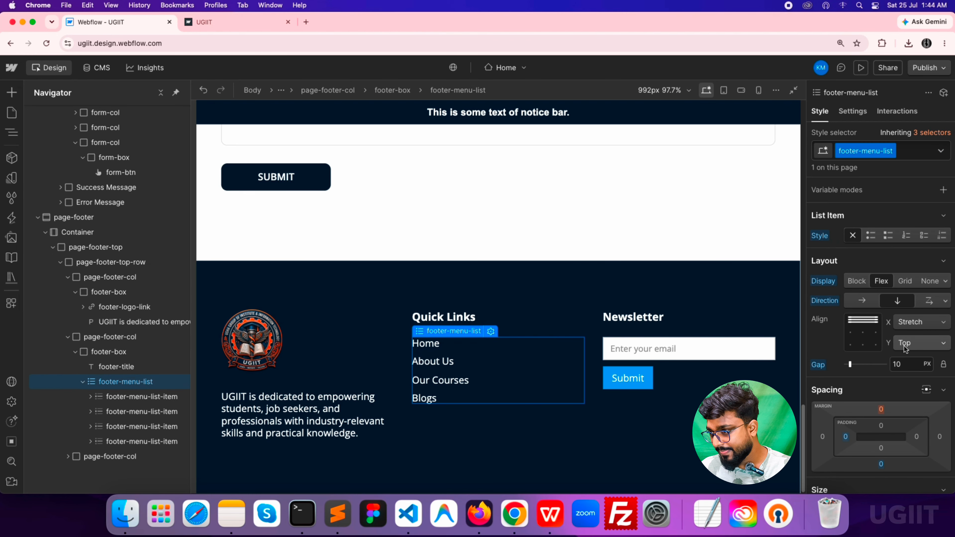
pyautogui.click(946, 301)
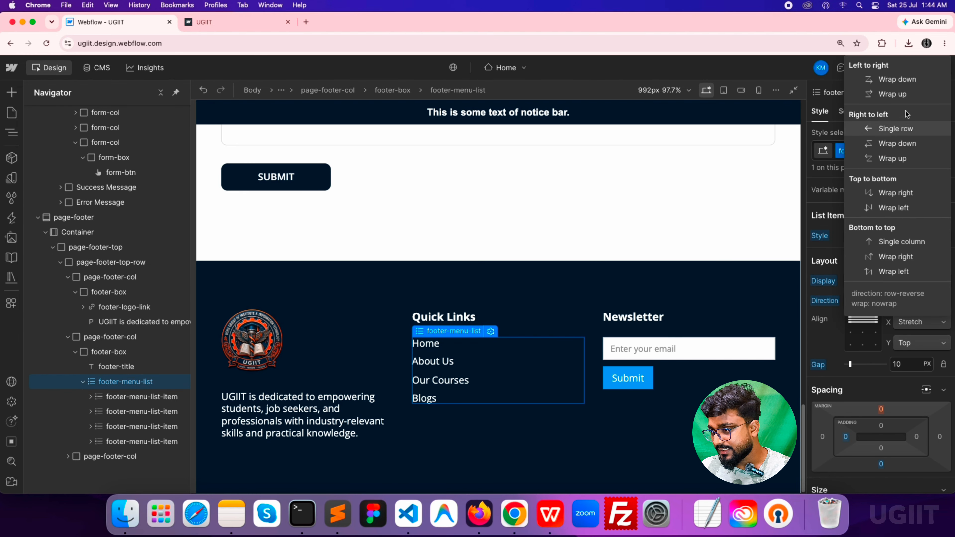
pyautogui.click(907, 80)
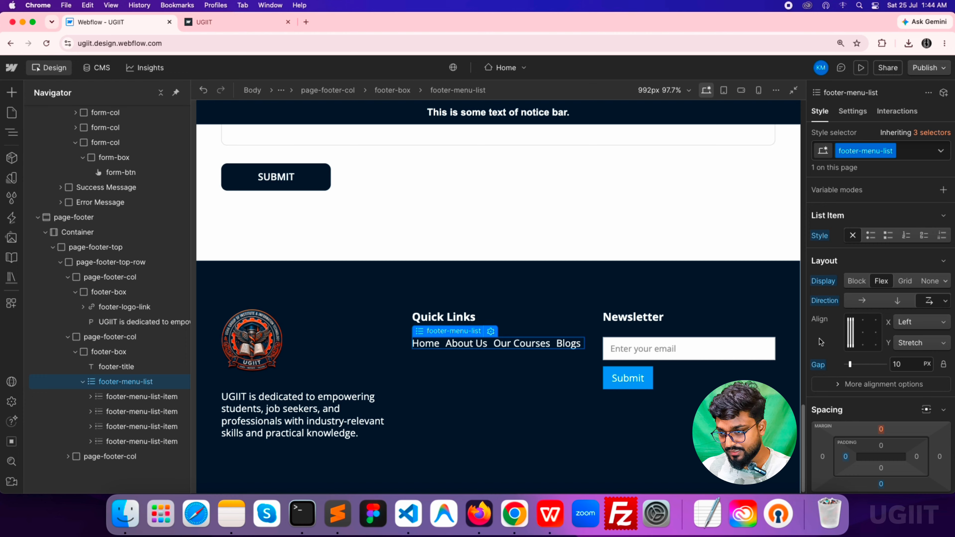
pyautogui.press('super+z')
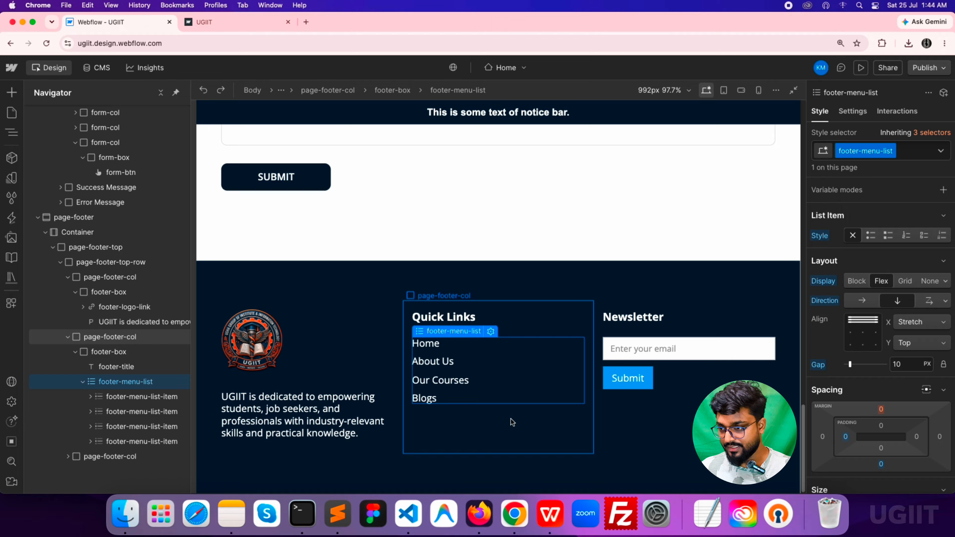
# Open the border radius of the newsletter email field, newsletter-form-input, for editing
pyautogui.click(637, 347)
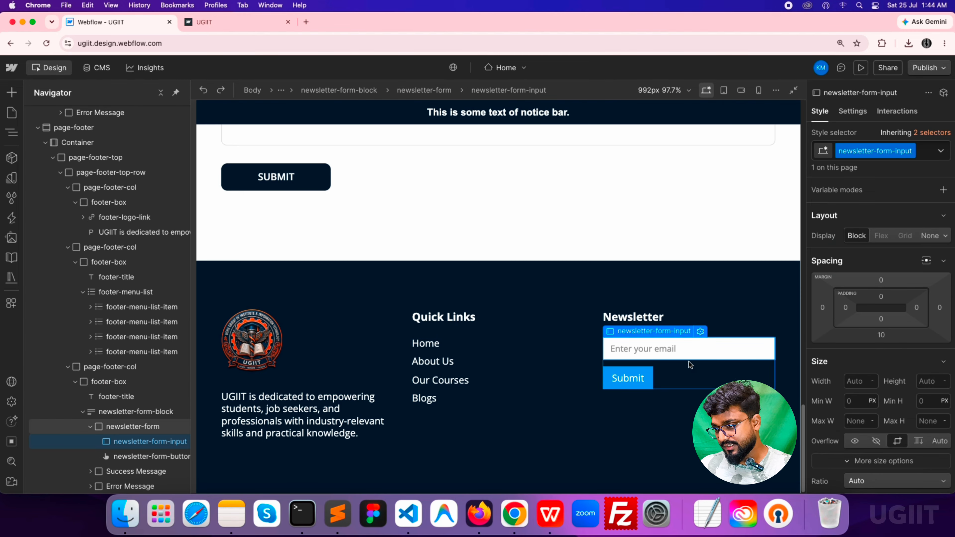
pyautogui.scroll(-10, 934, 414)
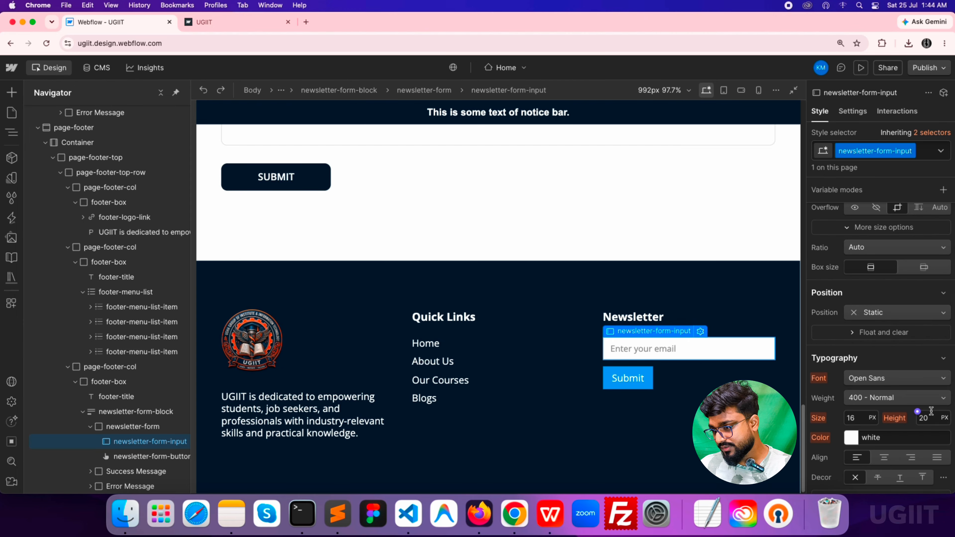
pyautogui.scroll(-2, 934, 413)
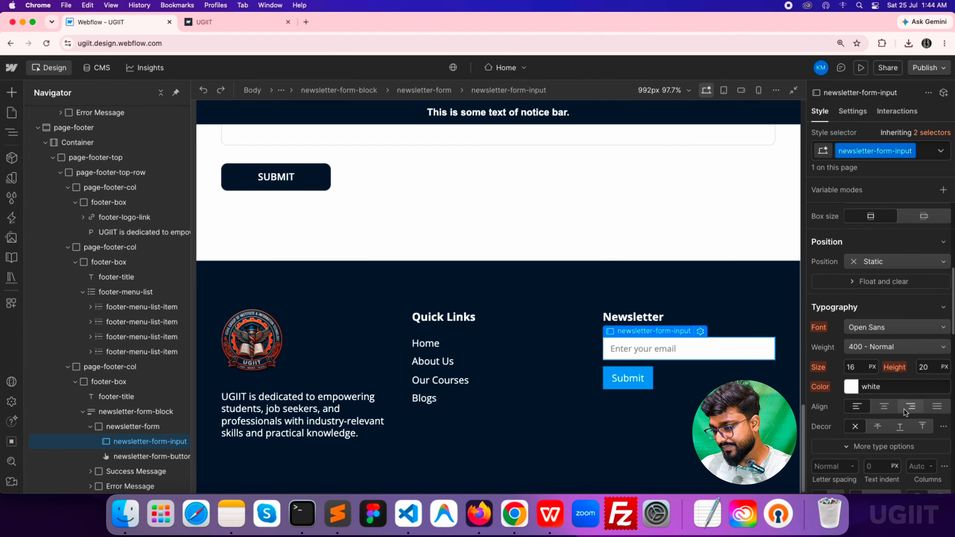
pyautogui.scroll(-15, 903, 412)
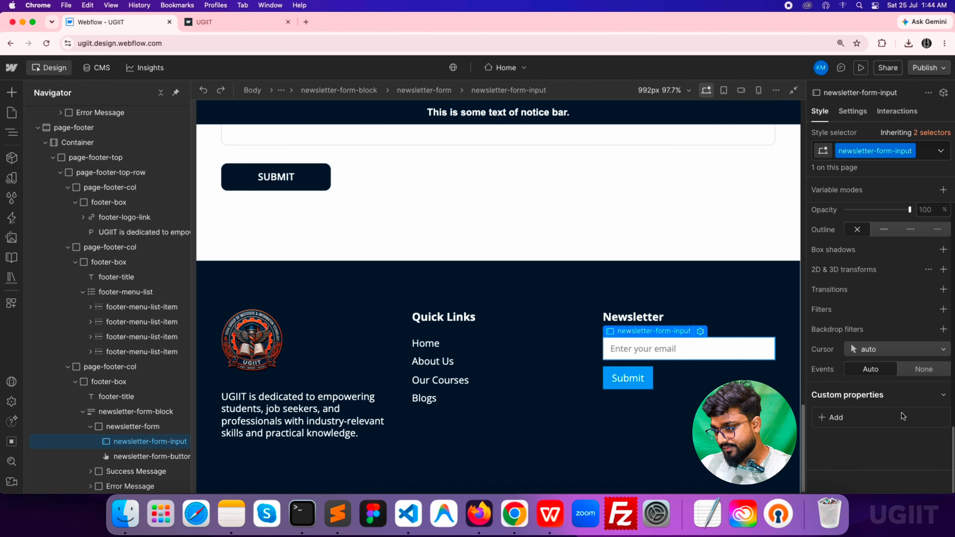
pyautogui.scroll(5, 901, 413)
pyautogui.scroll(4, 902, 412)
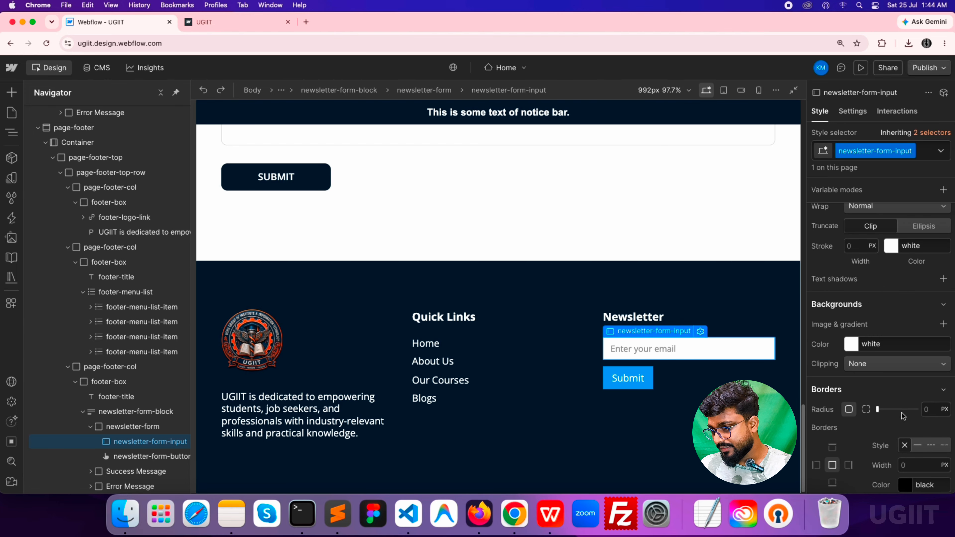
pyautogui.click(924, 409)
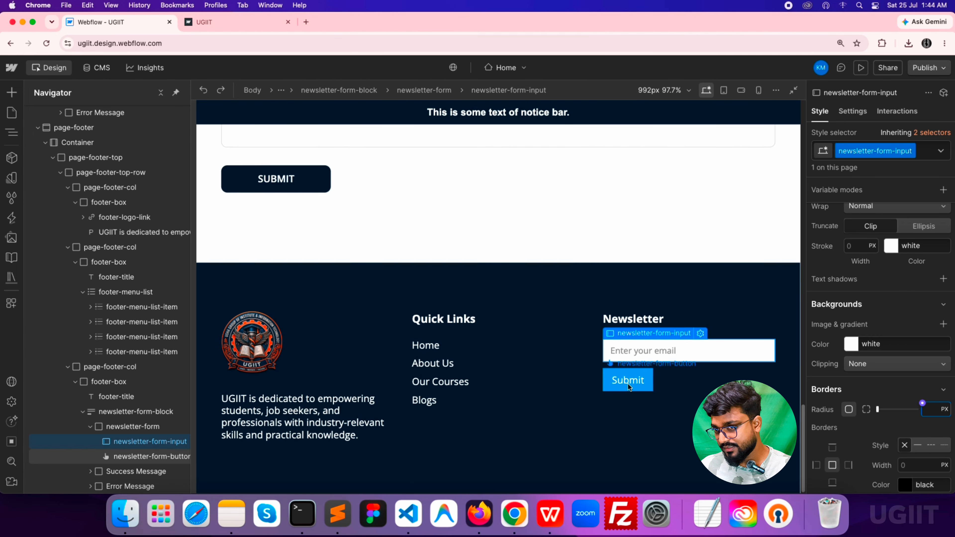
# Check the border radius of the form-input class on the contact form's Phone Number field
pyautogui.scroll(3, 628, 383)
pyautogui.scroll(5, 629, 382)
pyautogui.scroll(-5, 628, 381)
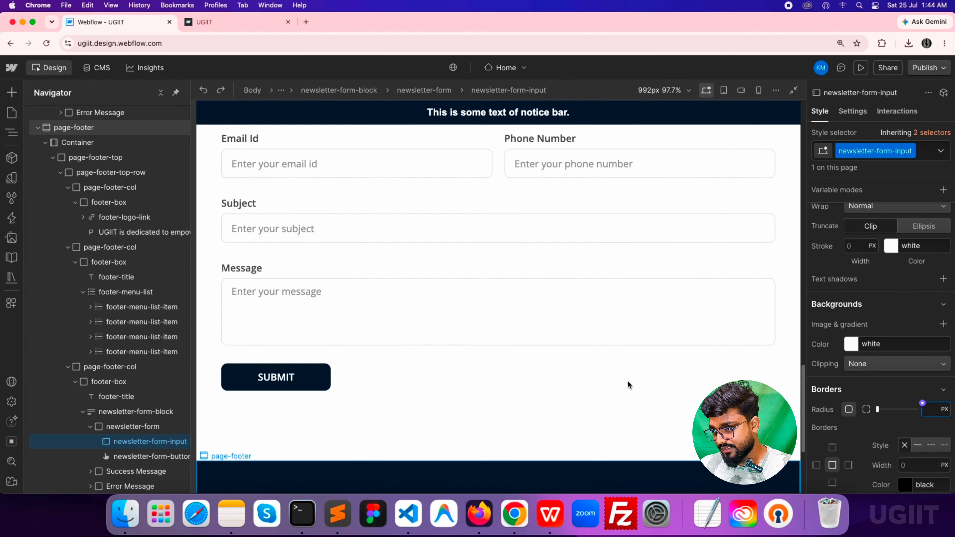
pyautogui.scroll(-2, 627, 381)
pyautogui.scroll(6, 627, 381)
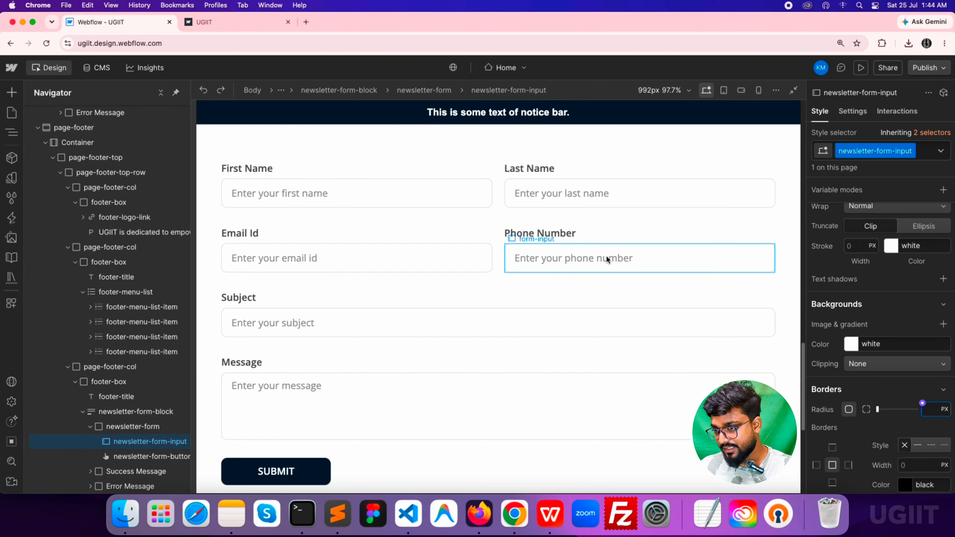
pyautogui.click(671, 265)
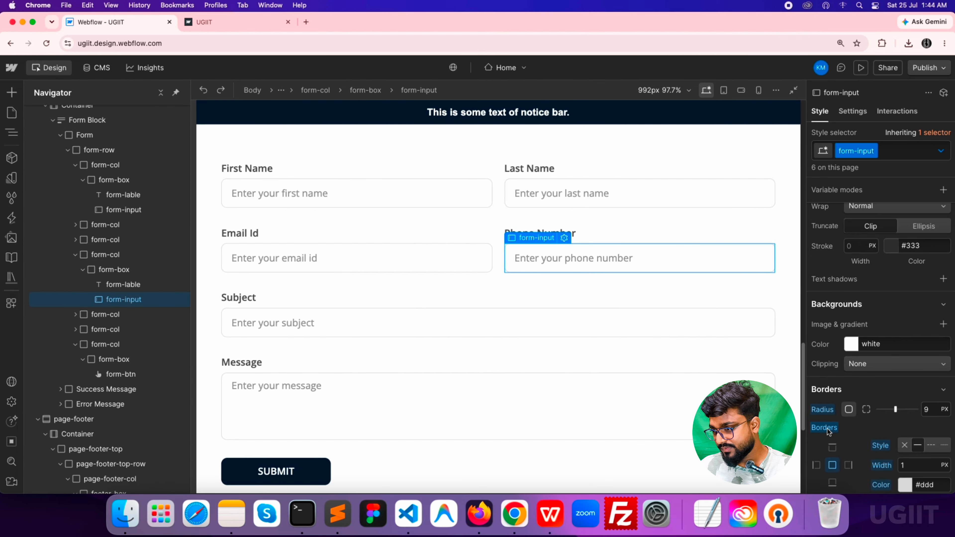
pyautogui.scroll(-8, 598, 401)
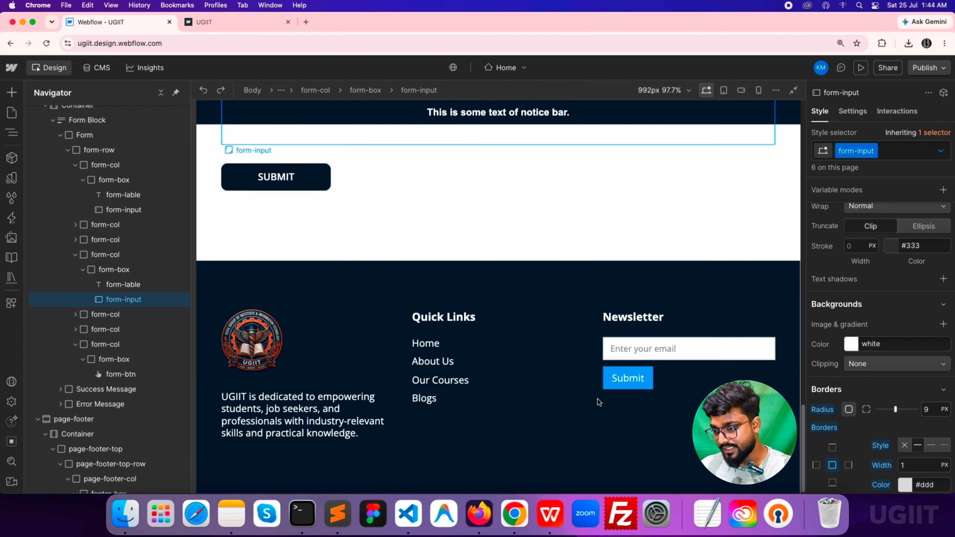
# Set the border radius of the newsletter-form-input class to 9 px
pyautogui.click(649, 348)
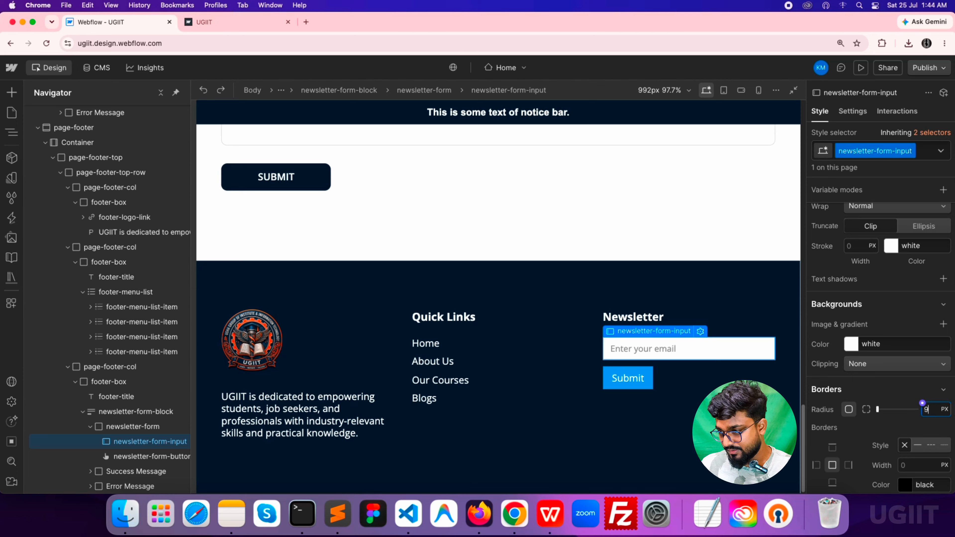
pyautogui.press('Return')
pyautogui.scroll(8, 930, 394)
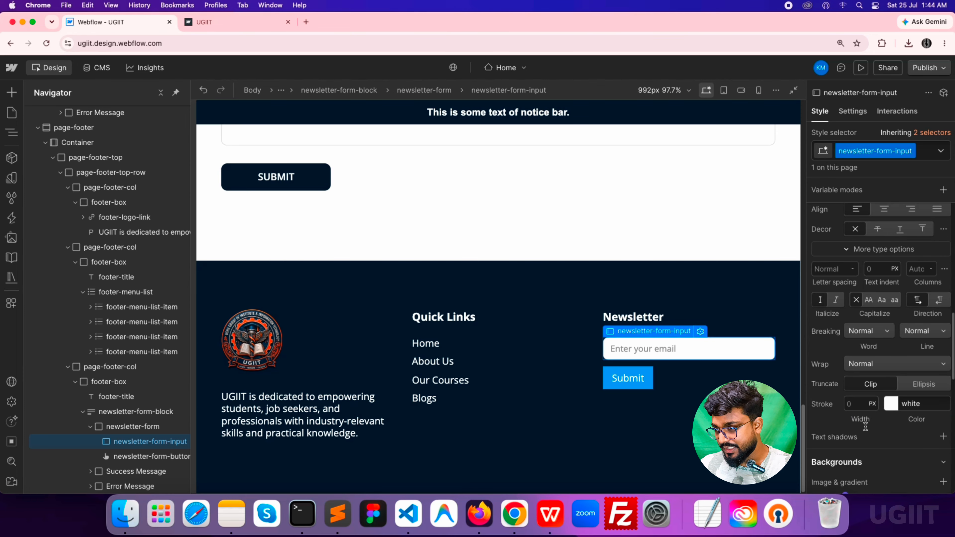
# Set the newsletter-form-input class to a 16 px font size with a line height of 1.4
pyautogui.click(855, 354)
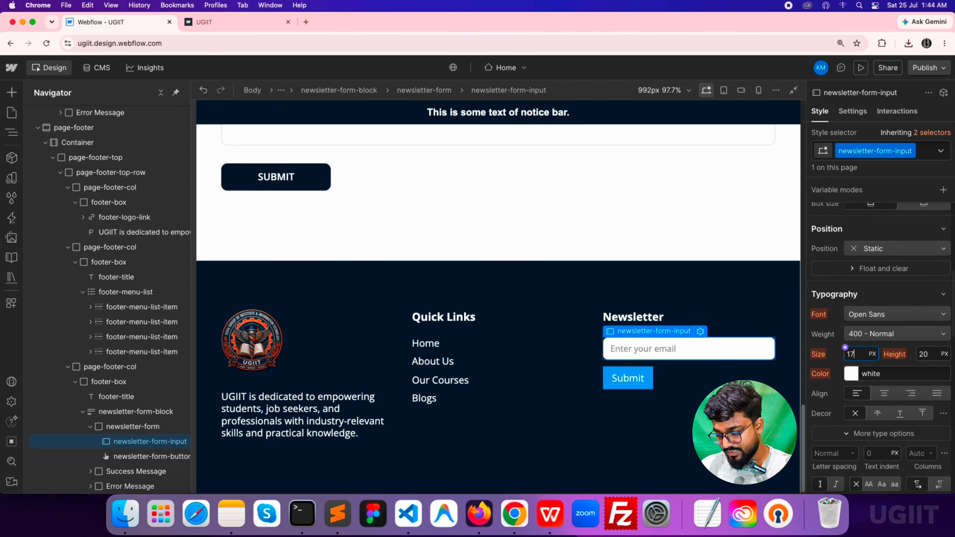
pyautogui.press('Down')
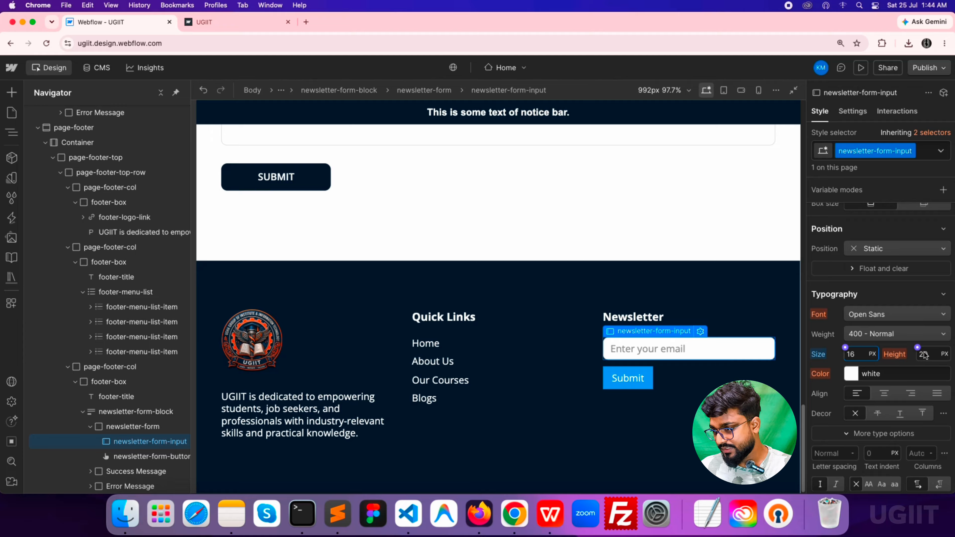
pyautogui.write('1.')
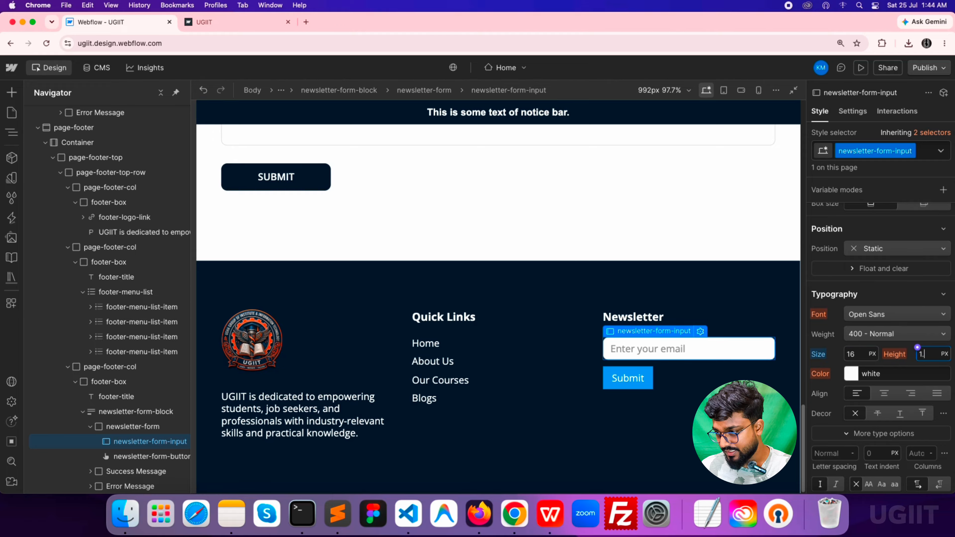
pyautogui.write('4')
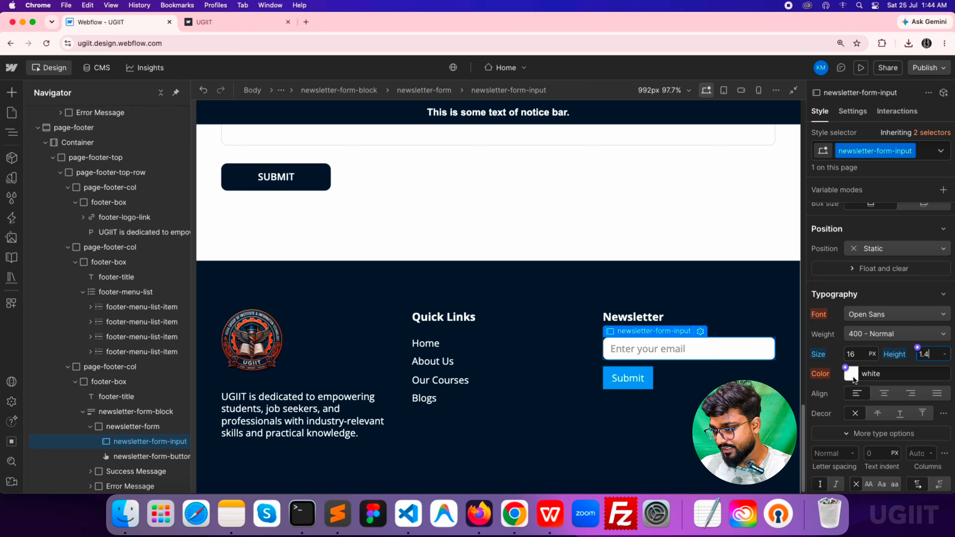
# Copy the page-footer background color #02102a and apply it as the text color of newsletter-form-input
pyautogui.click(582, 275)
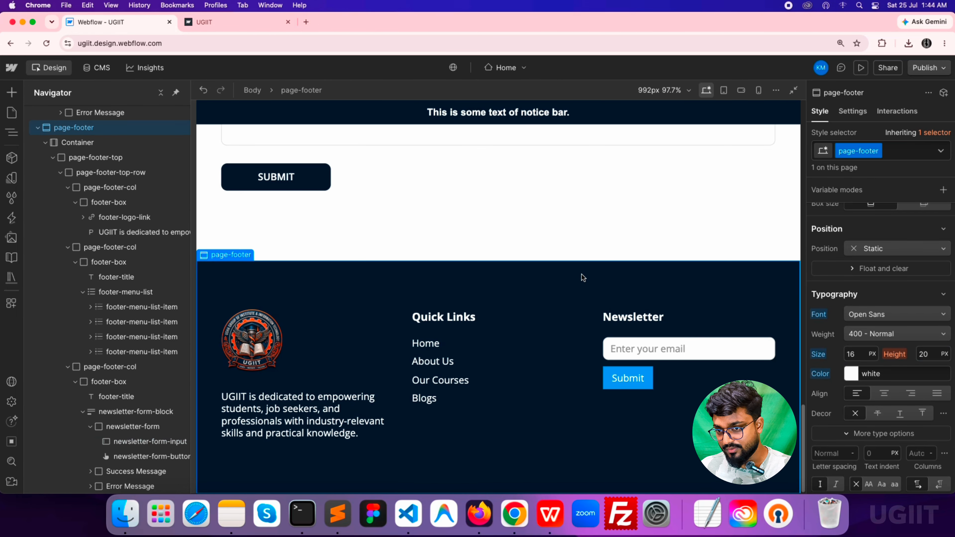
pyautogui.scroll(-8, 907, 398)
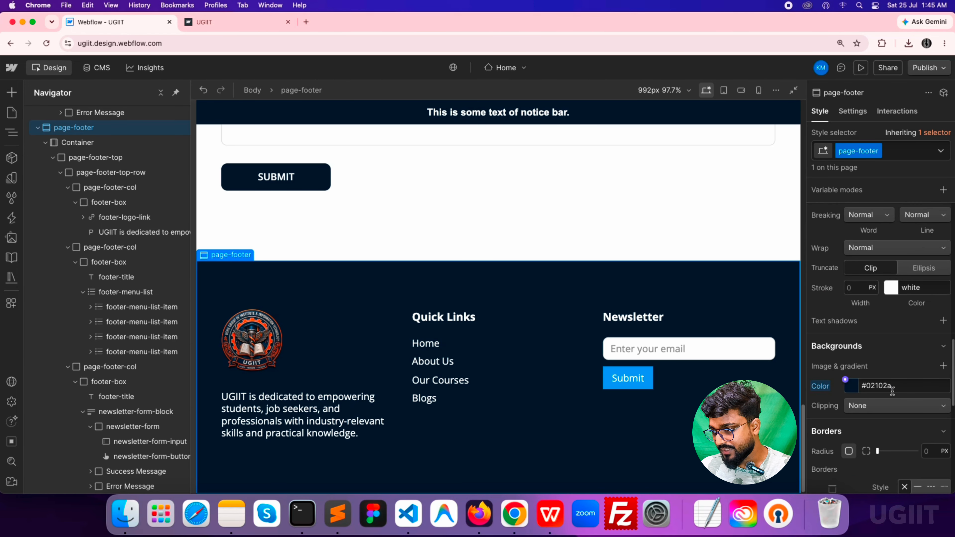
pyautogui.click(897, 388)
pyautogui.press('super+c')
pyautogui.click(688, 348)
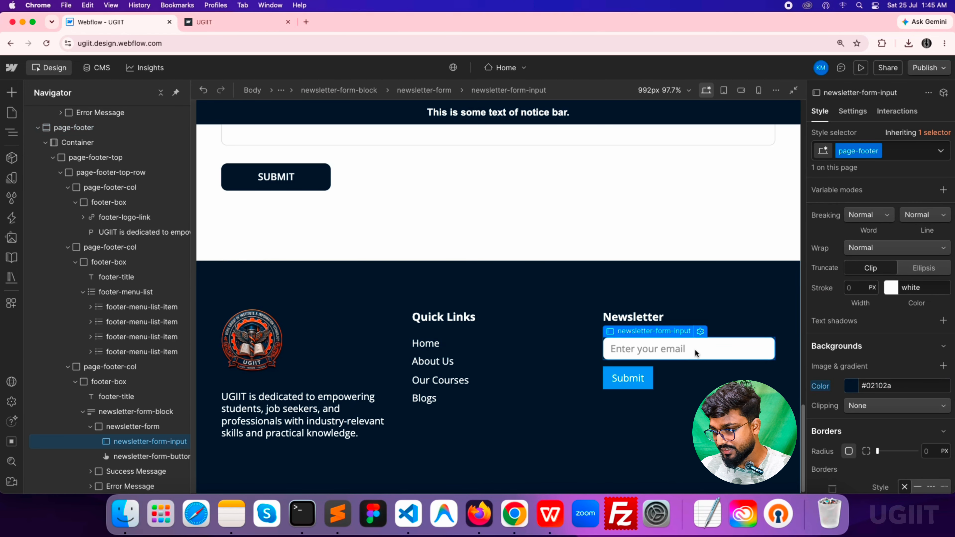
pyautogui.scroll(5, 862, 391)
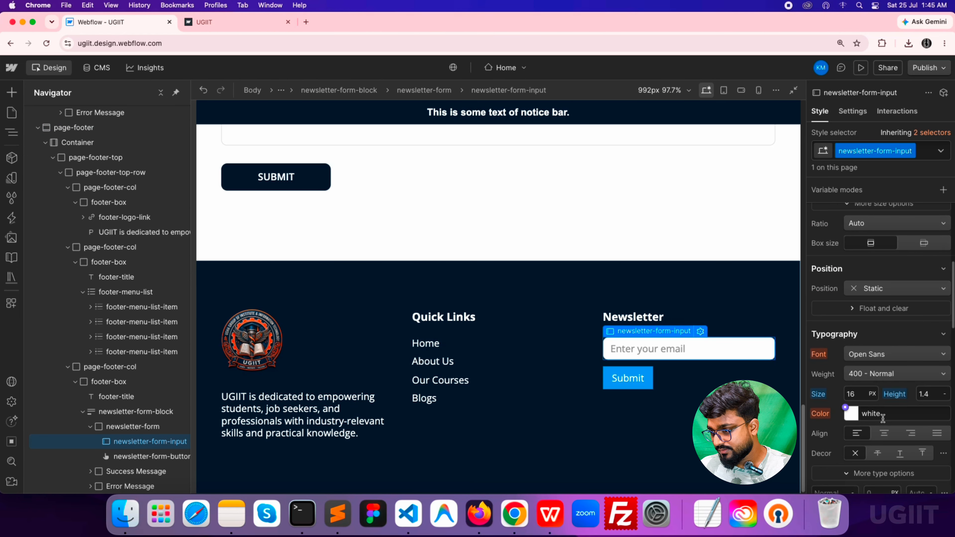
pyautogui.click(894, 414)
pyautogui.press('super+v')
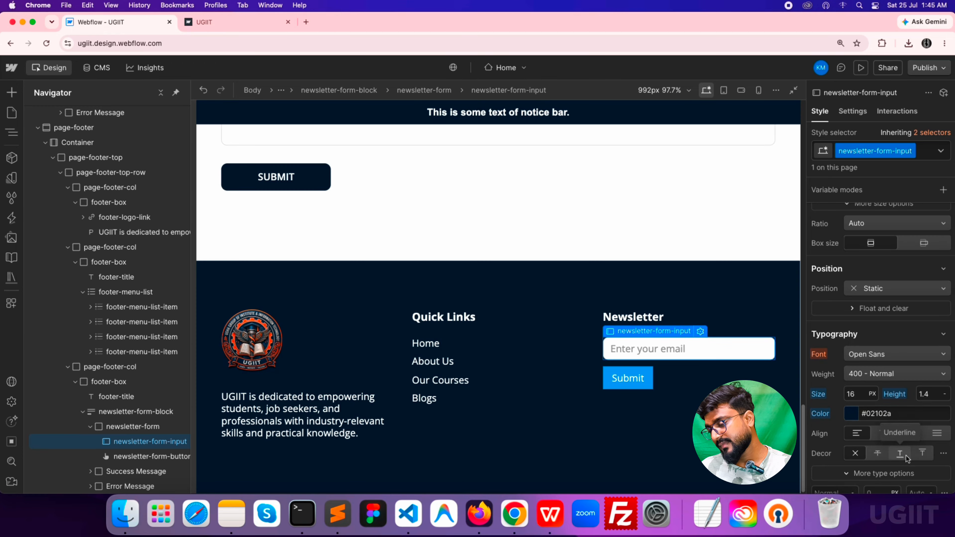
# Make the newsletter email field's background fully transparent, rgba(255, 255, 255, 0)
pyautogui.scroll(-10, 906, 456)
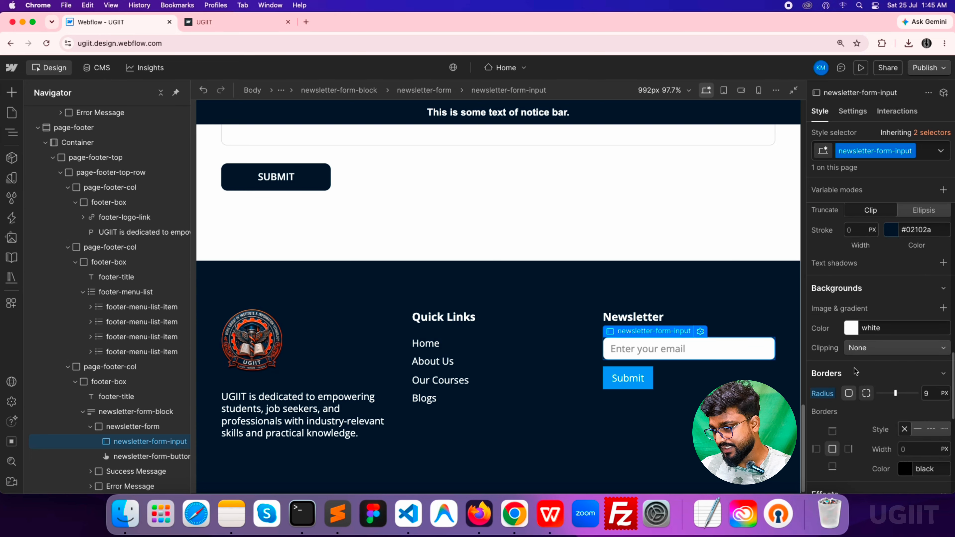
pyautogui.click(851, 327)
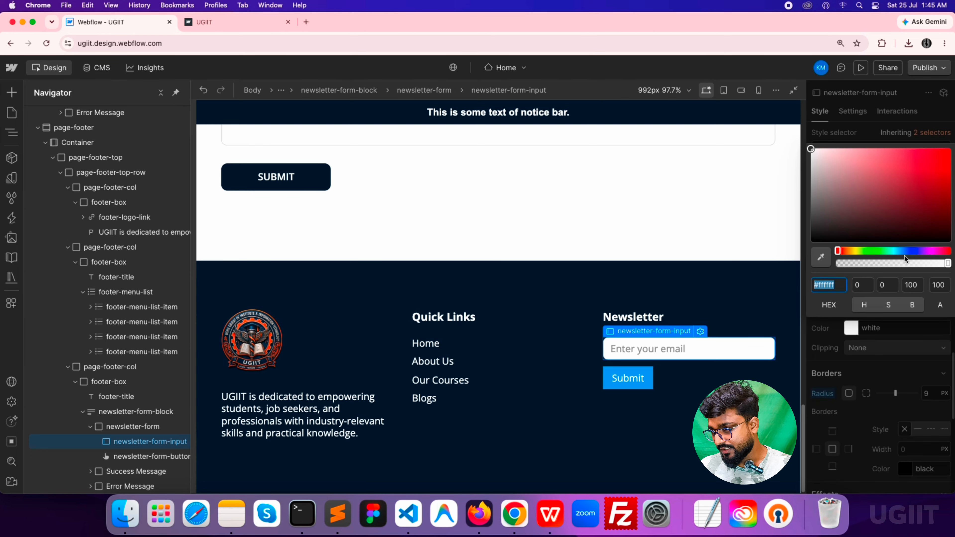
pyautogui.moveTo(905, 260); pyautogui.dragTo(784, 251)
pyautogui.click(875, 439)
# Set the text color of newsletter-form-input to white
pyautogui.scroll(5, 863, 437)
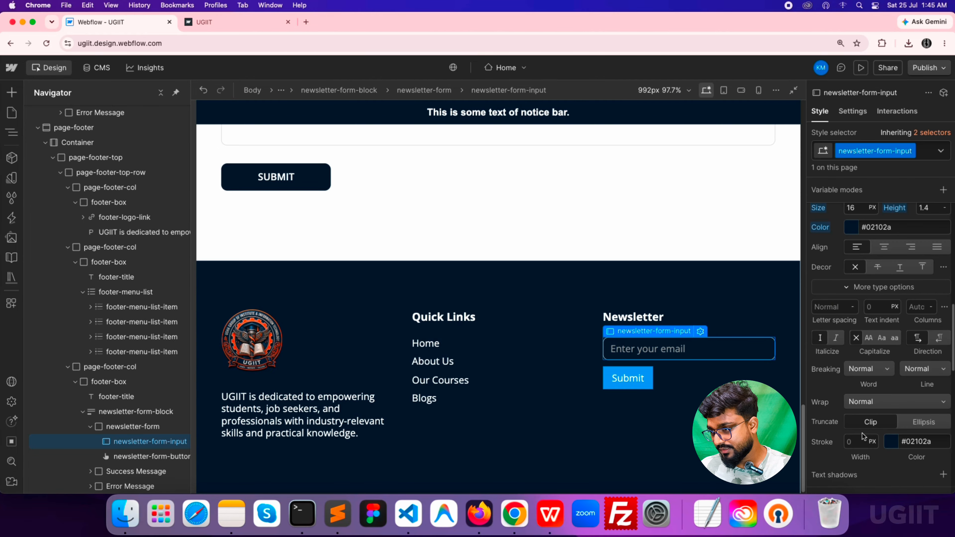
pyautogui.scroll(2, 862, 434)
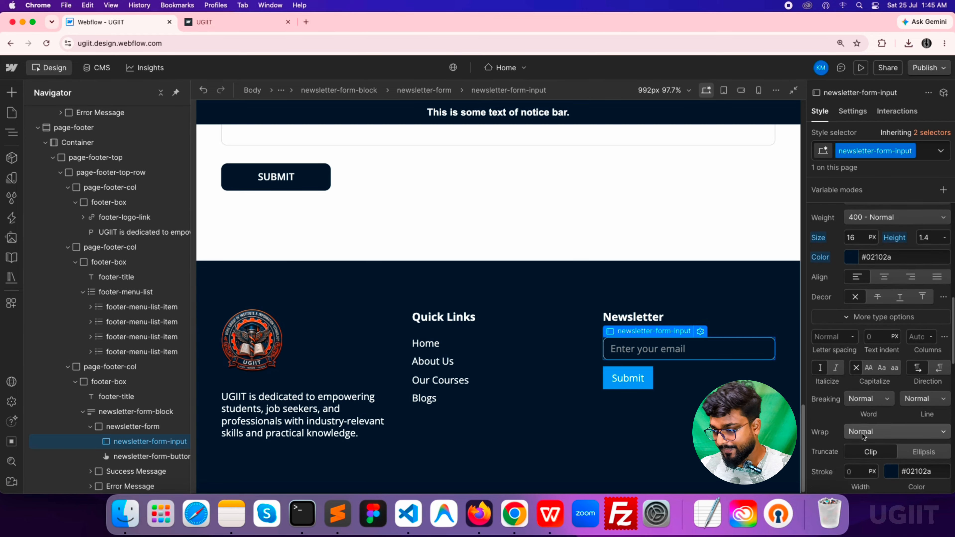
pyautogui.scroll(8, 862, 433)
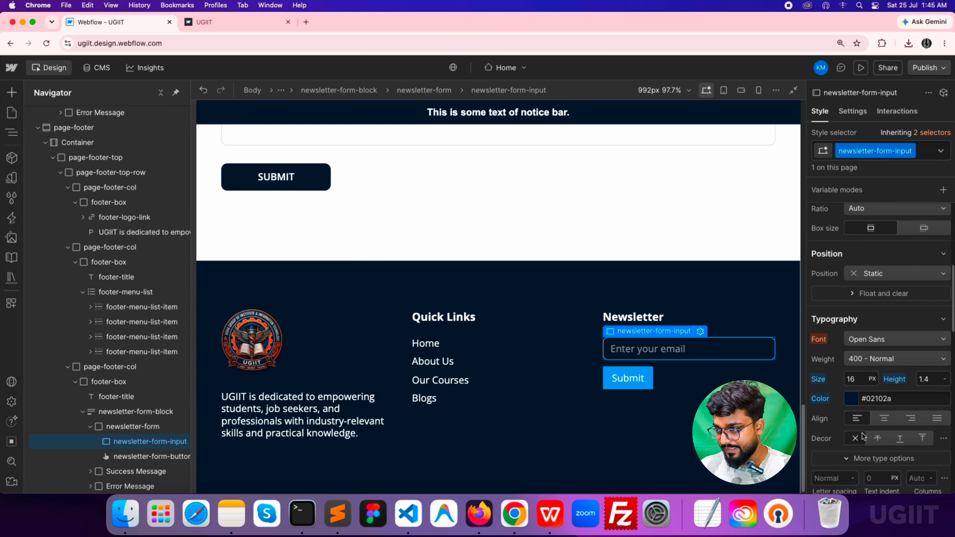
pyautogui.click(852, 401)
pyautogui.click(813, 206)
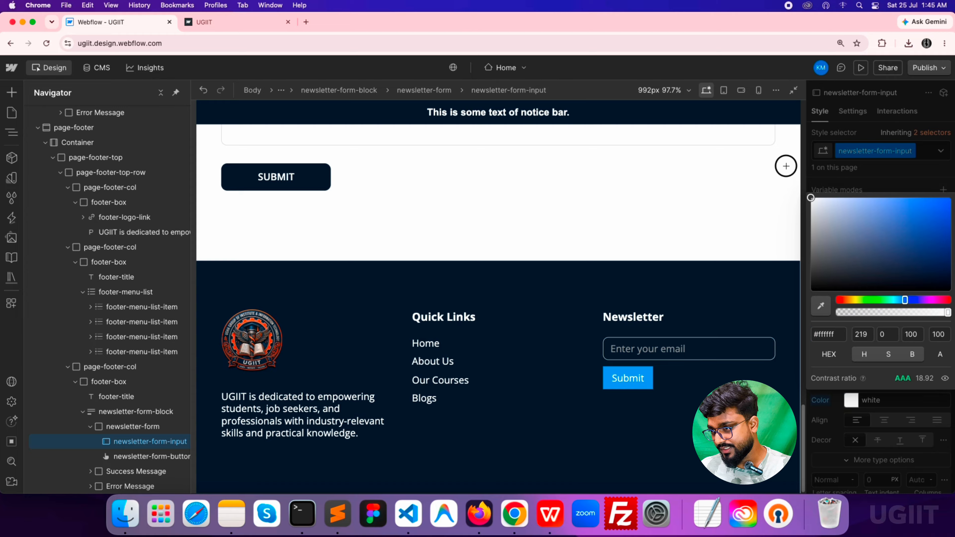
pyautogui.click(845, 162)
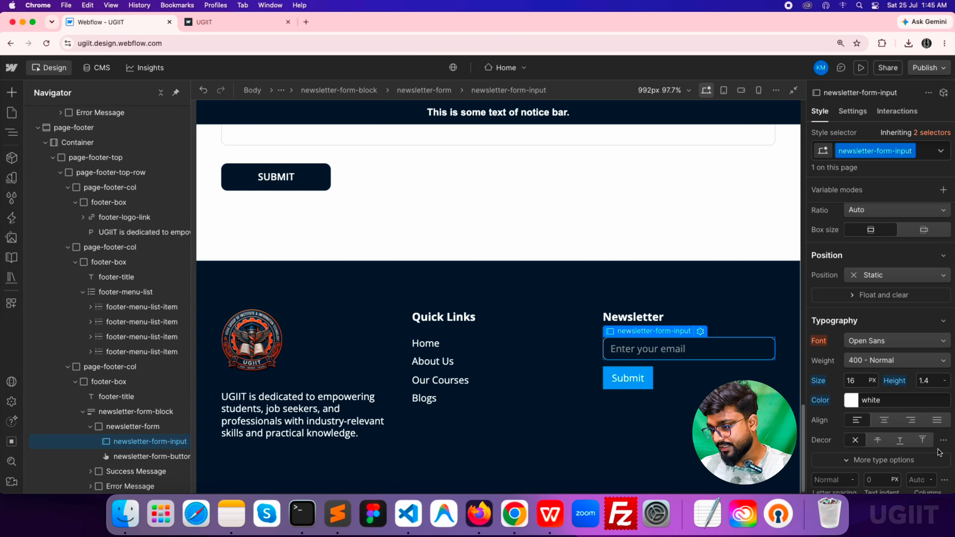
# Give the newsletter email field a solid 1 px border on all sides in a near-white color
pyautogui.scroll(-10, 931, 450)
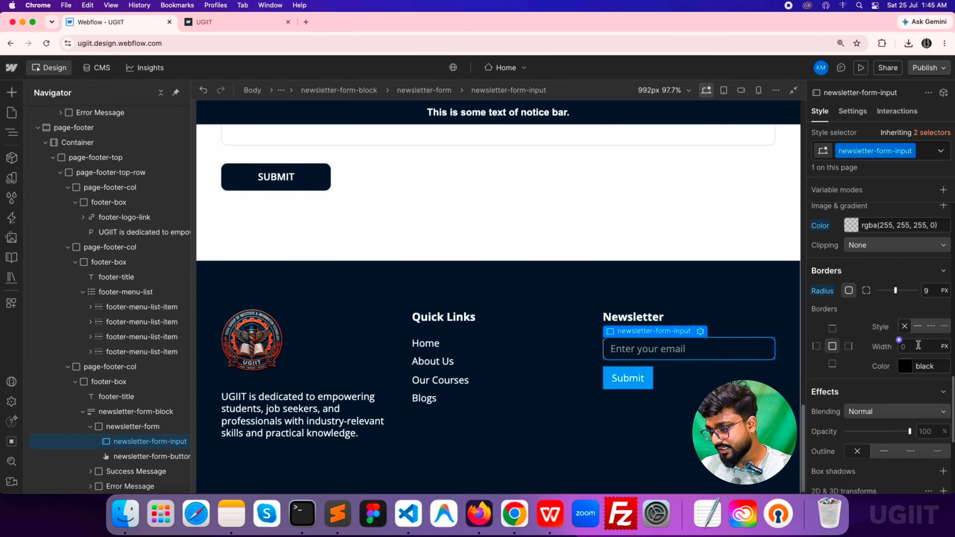
pyautogui.click(916, 326)
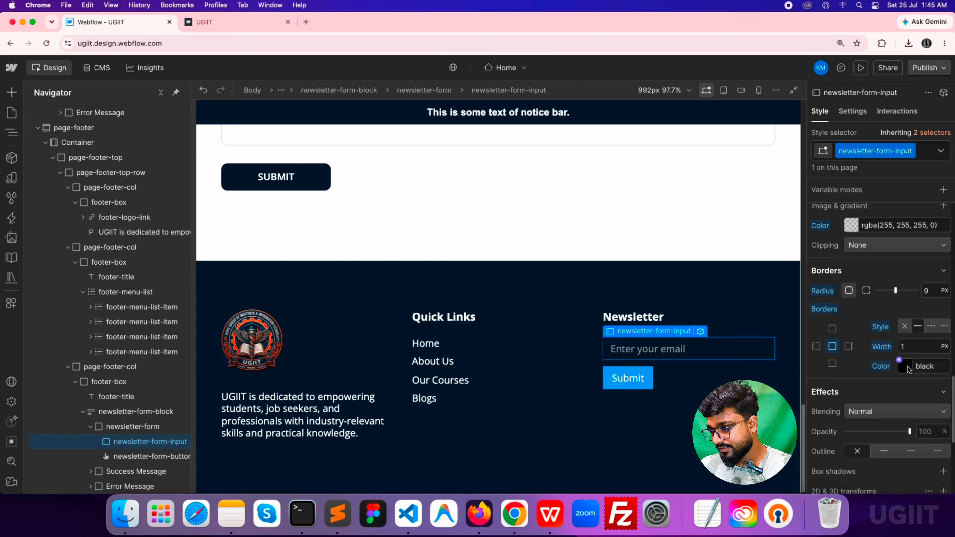
pyautogui.click(905, 367)
pyautogui.click(811, 187)
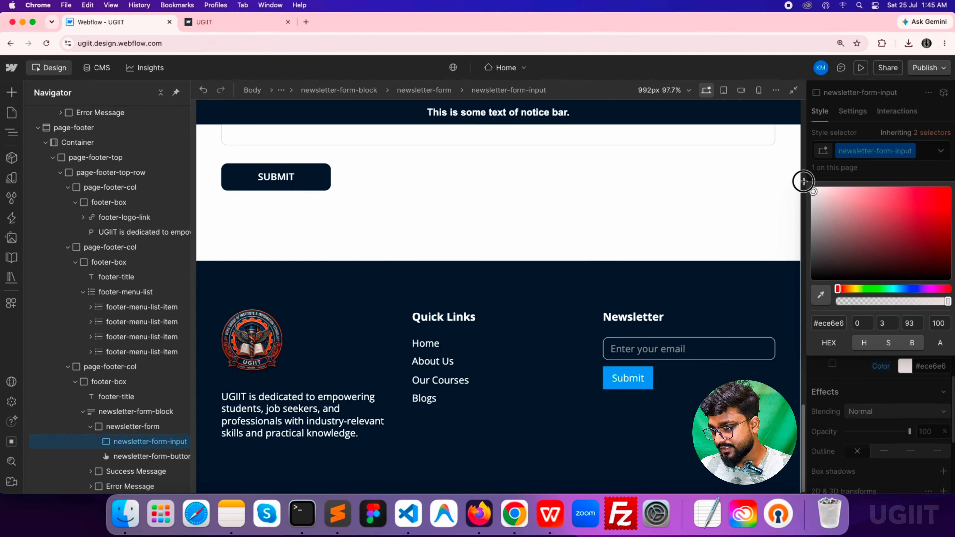
pyautogui.click(860, 159)
# Set the text color of newsletter-form-input's Placeholder state to white
pyautogui.scroll(15, 904, 399)
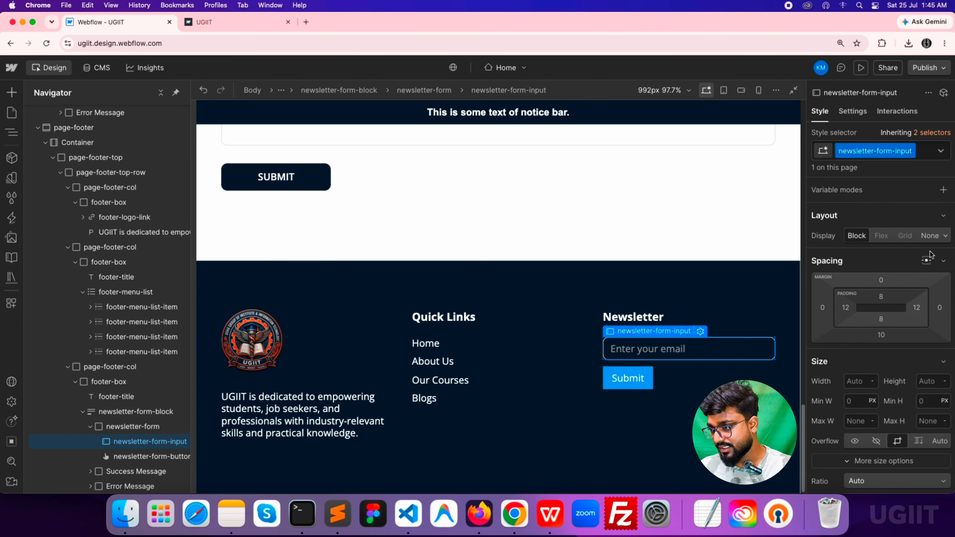
pyautogui.click(940, 155)
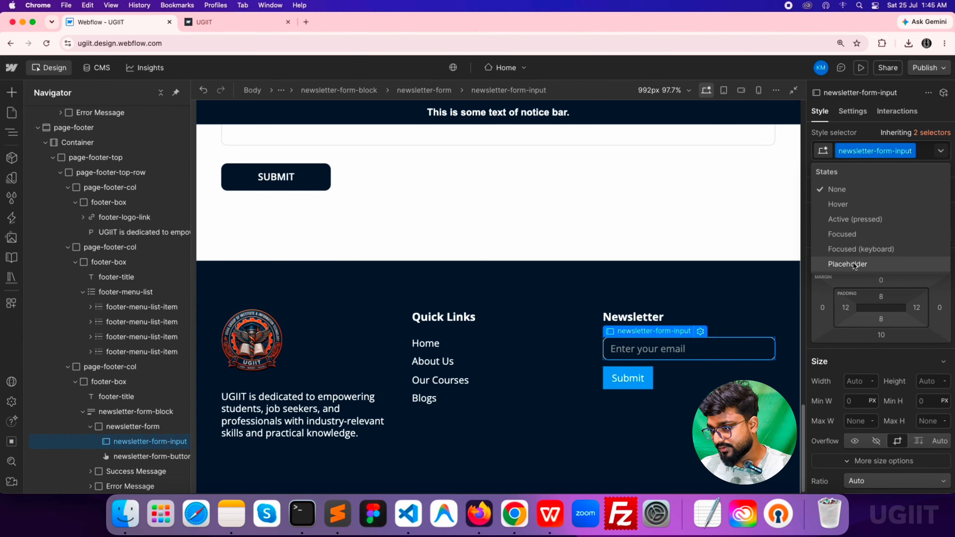
pyautogui.click(846, 265)
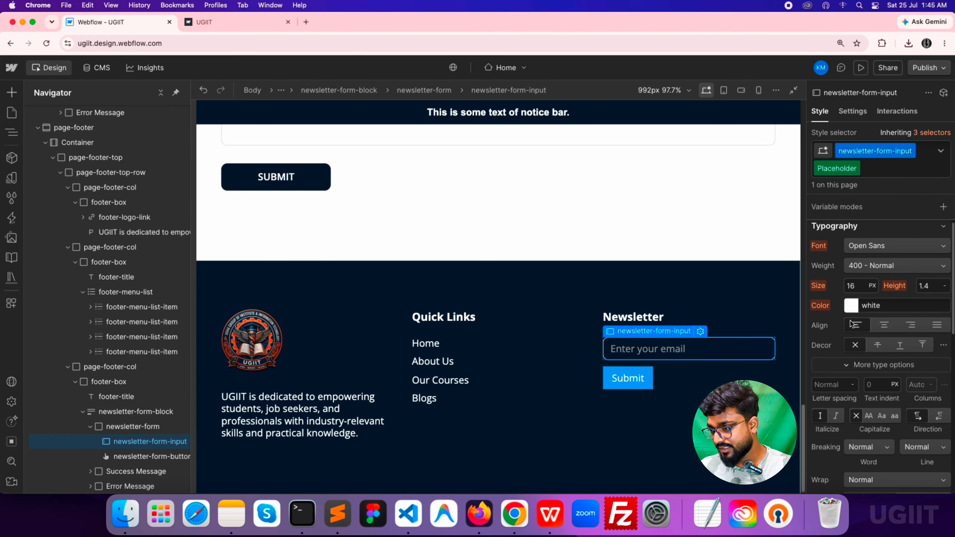
pyautogui.click(851, 306)
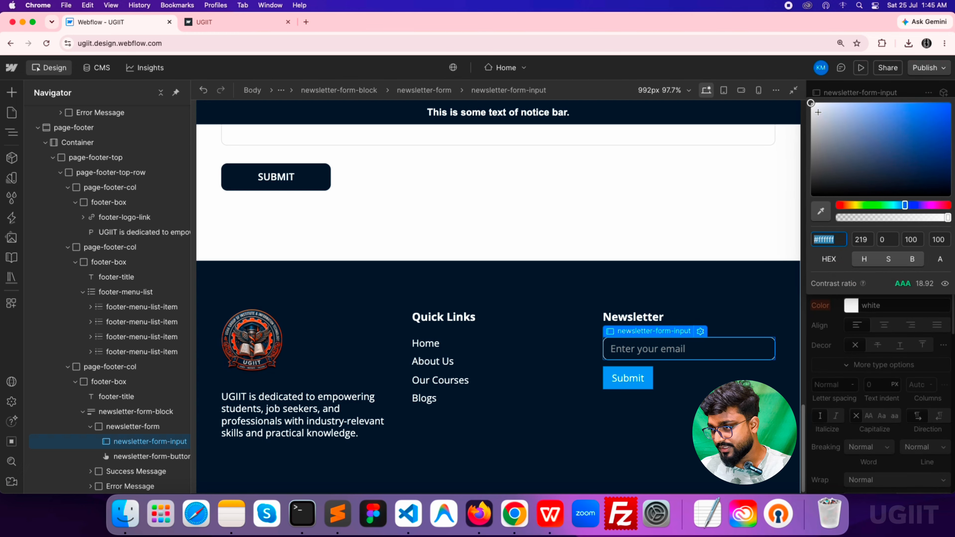
pyautogui.moveTo(818, 112); pyautogui.dragTo(790, 84)
pyautogui.click(901, 319)
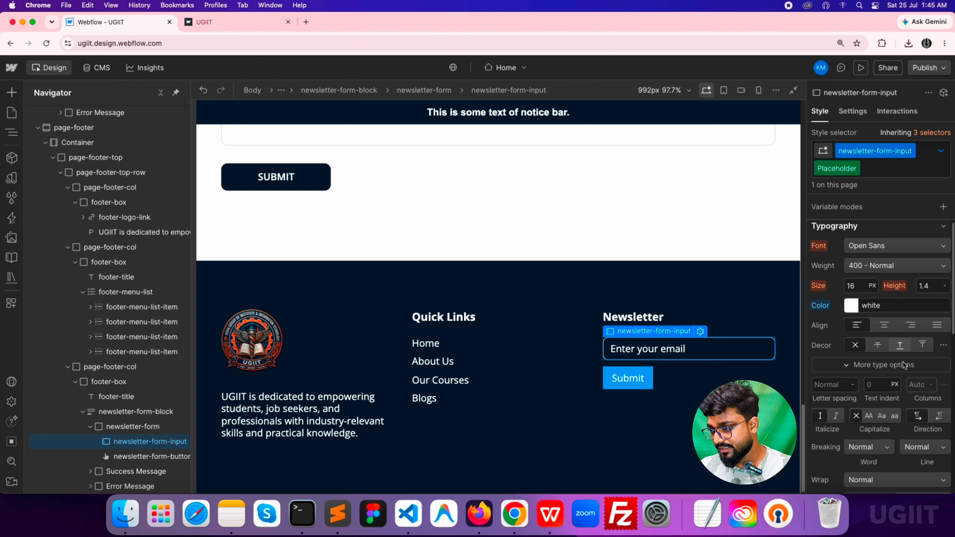
pyautogui.scroll(1, 902, 372)
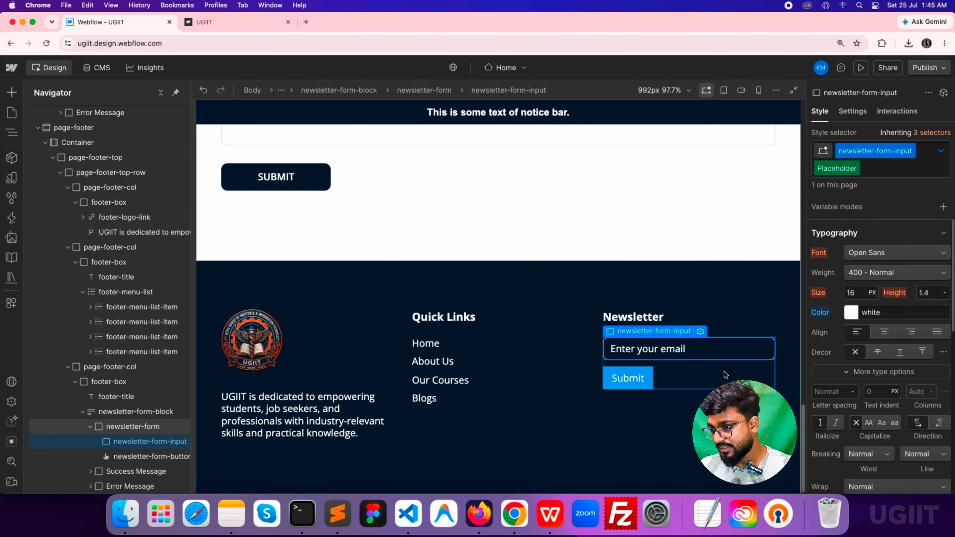
# Set the newsletter email field's width to 100% and its height to 50 px in its default state
pyautogui.click(715, 367)
pyautogui.click(729, 353)
pyautogui.scroll(-3, 890, 392)
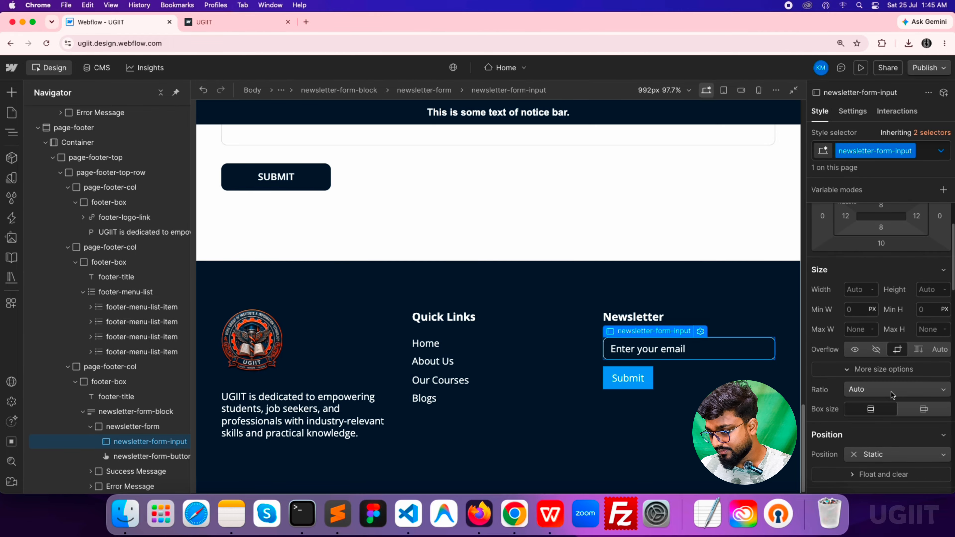
pyautogui.click(858, 290)
pyautogui.write('100%')
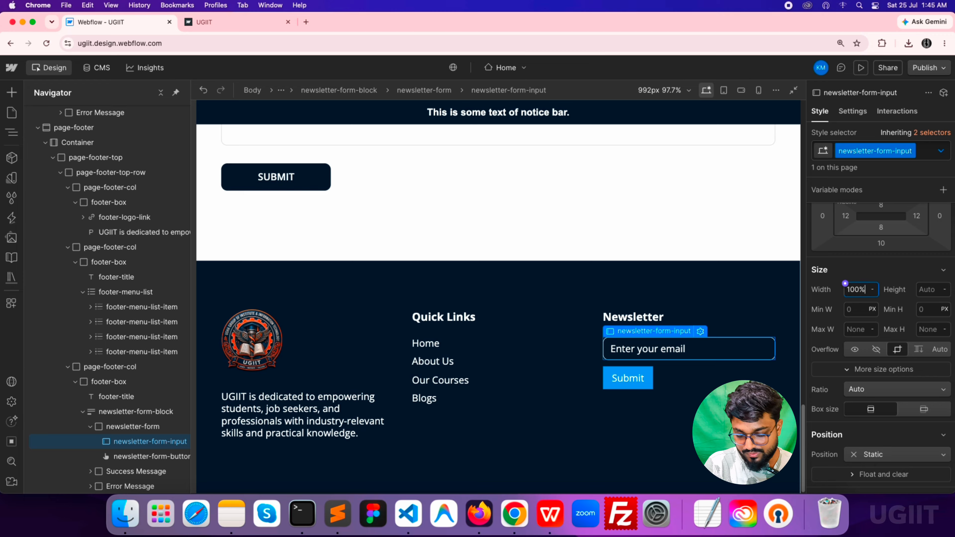
pyautogui.press('Return')
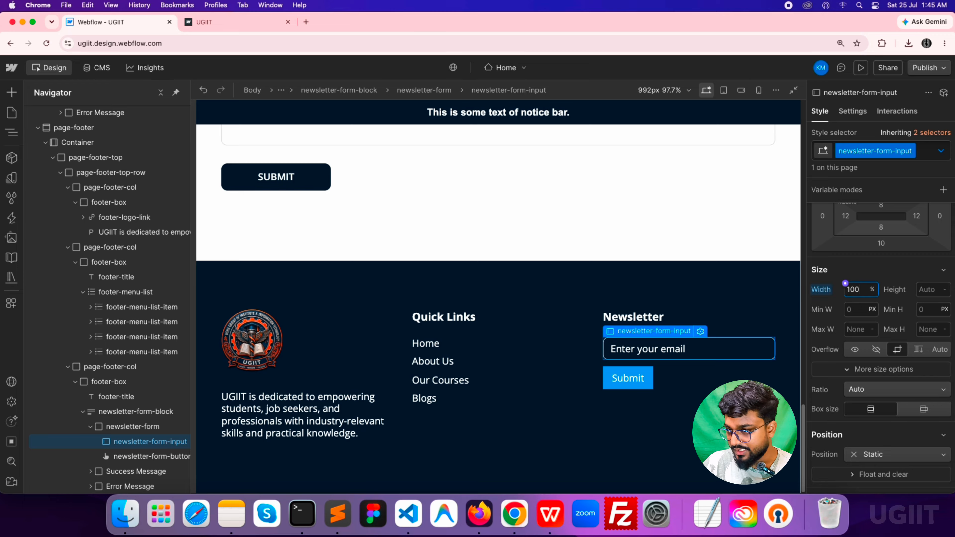
pyautogui.click(928, 290)
pyautogui.write('50')
pyautogui.press('Return')
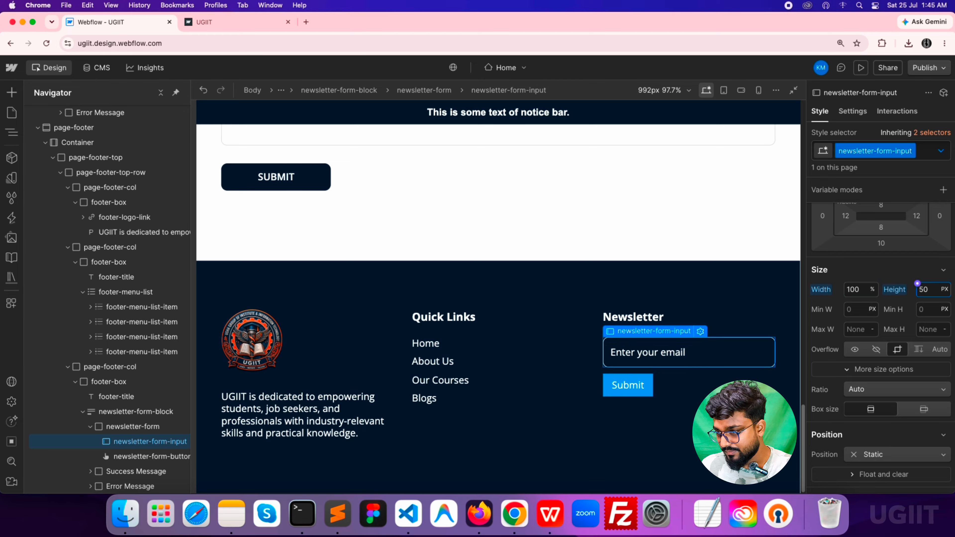
# Set newsletter-form-input's padding to 15 px on the left and right and 10 px on the top and bottom
pyautogui.scroll(3, 915, 401)
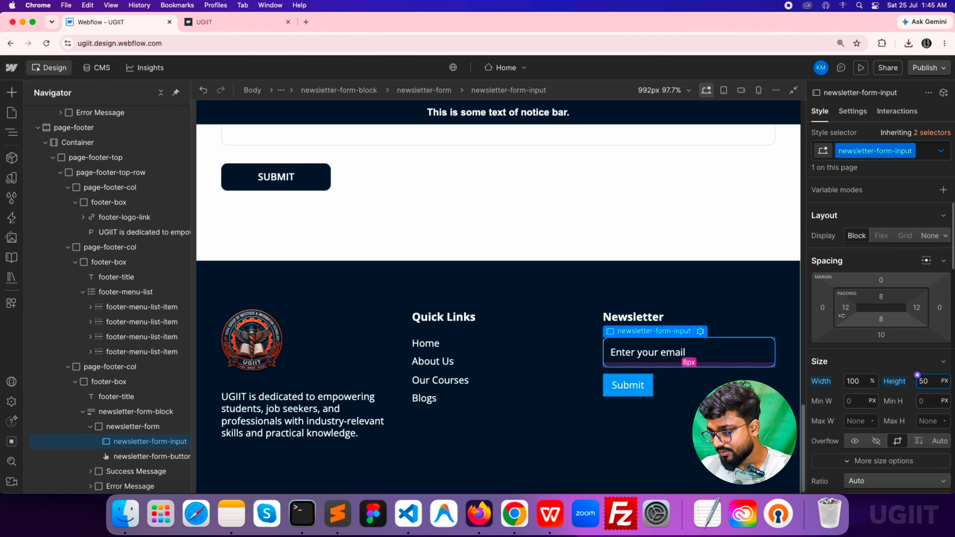
pyautogui.click(845, 308)
pyautogui.press('Return')
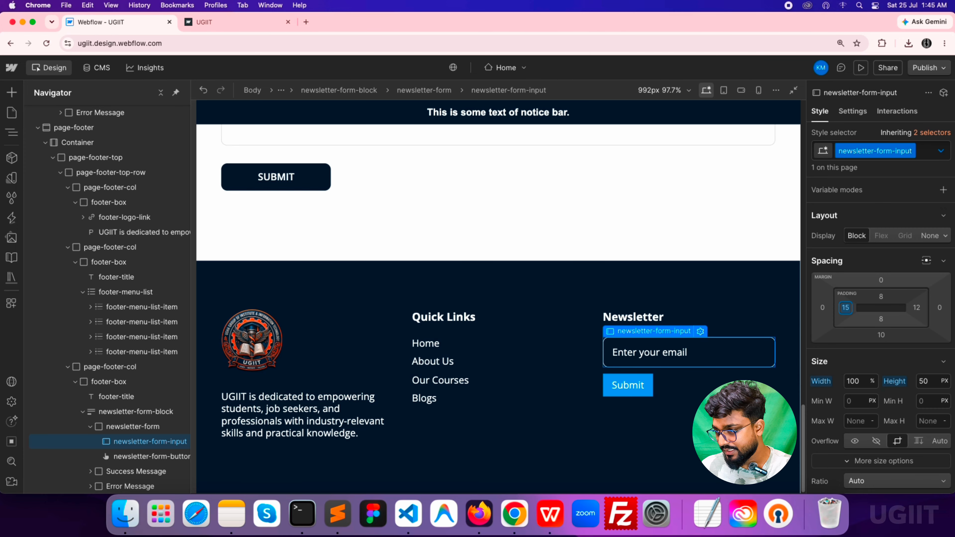
pyautogui.click(917, 307)
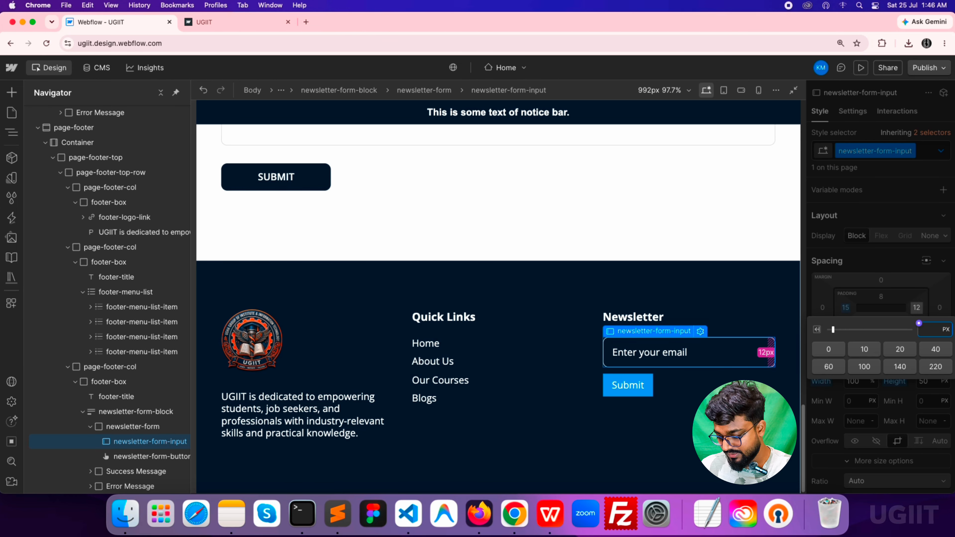
pyautogui.press('Escape')
pyautogui.click(880, 296)
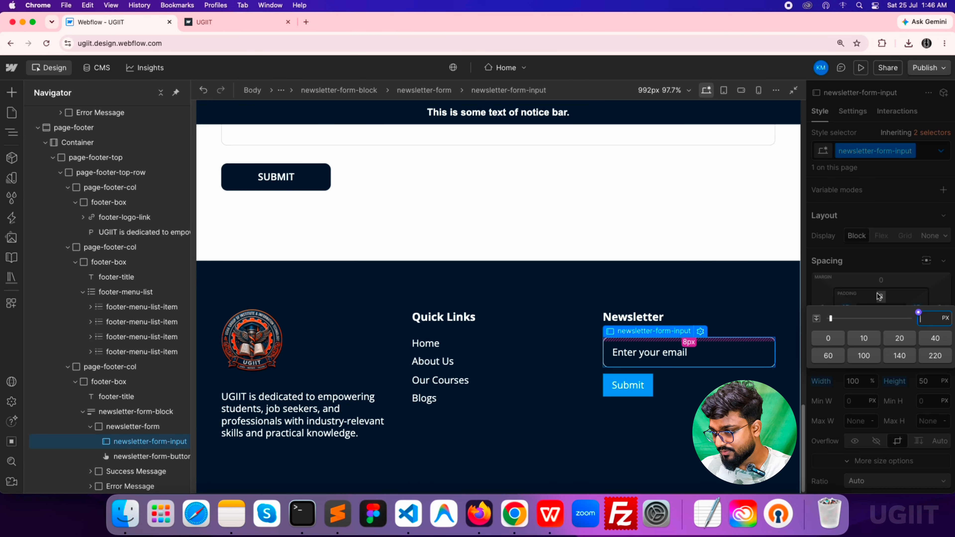
pyautogui.write('10')
pyautogui.press('Return')
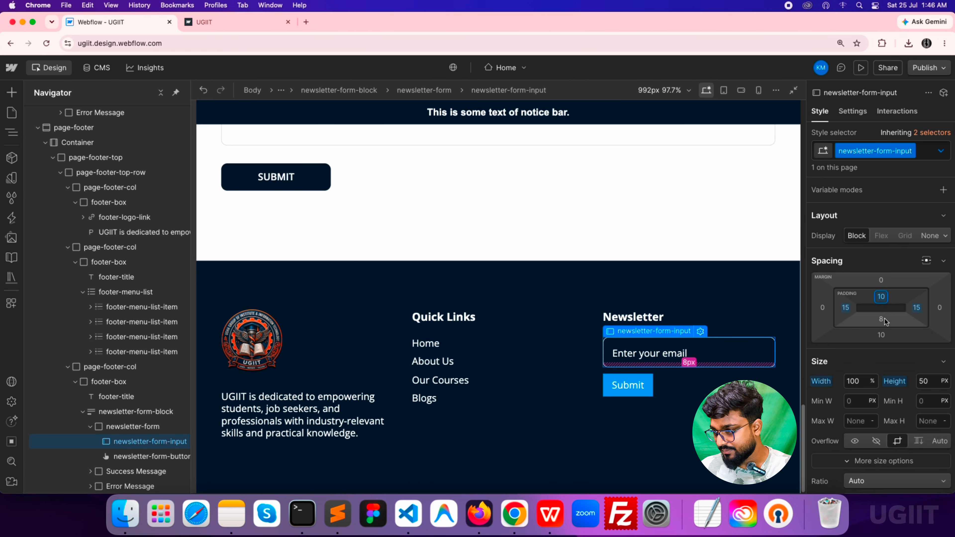
pyautogui.click(881, 319)
pyautogui.press('Return')
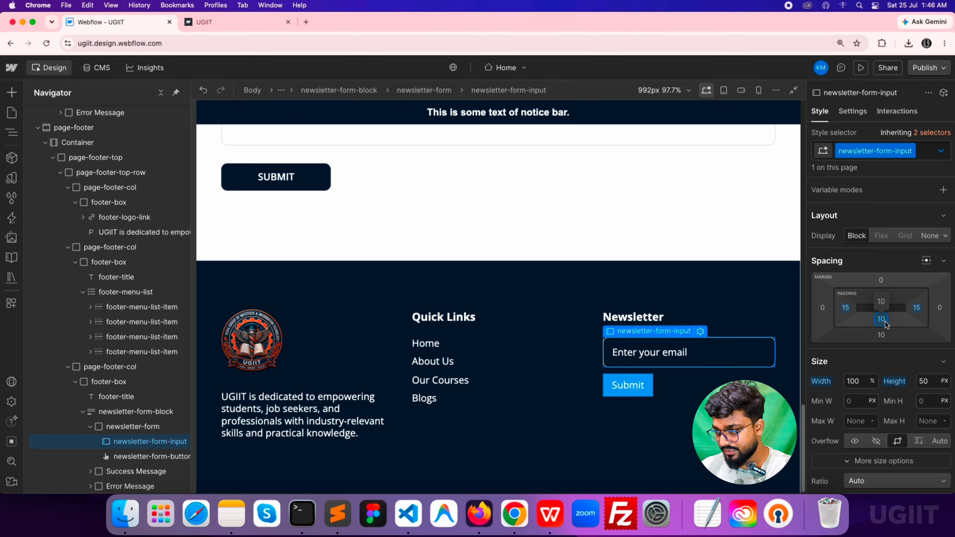
# Set the bottom margin of newsletter-form-input to 12 px
pyautogui.click(881, 335)
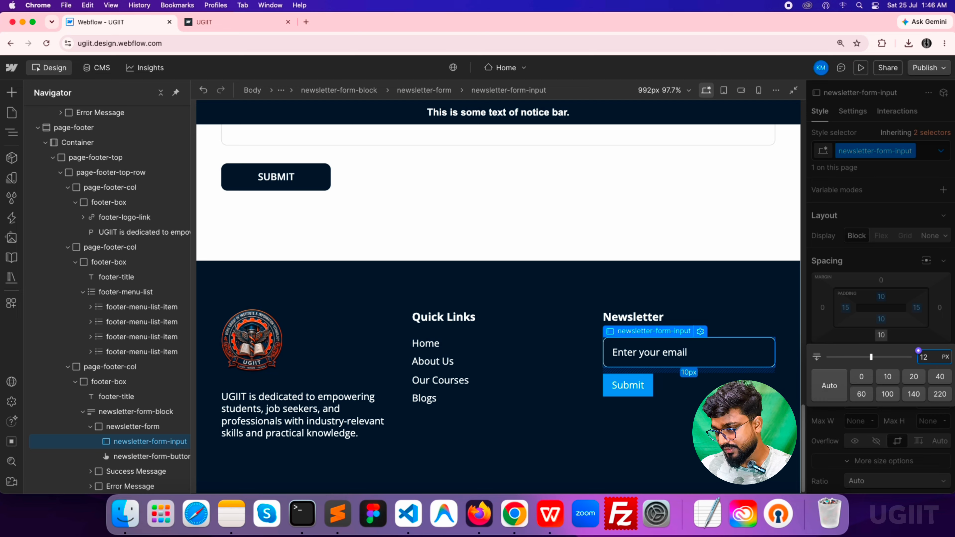
pyautogui.press('Return')
pyautogui.click(551, 402)
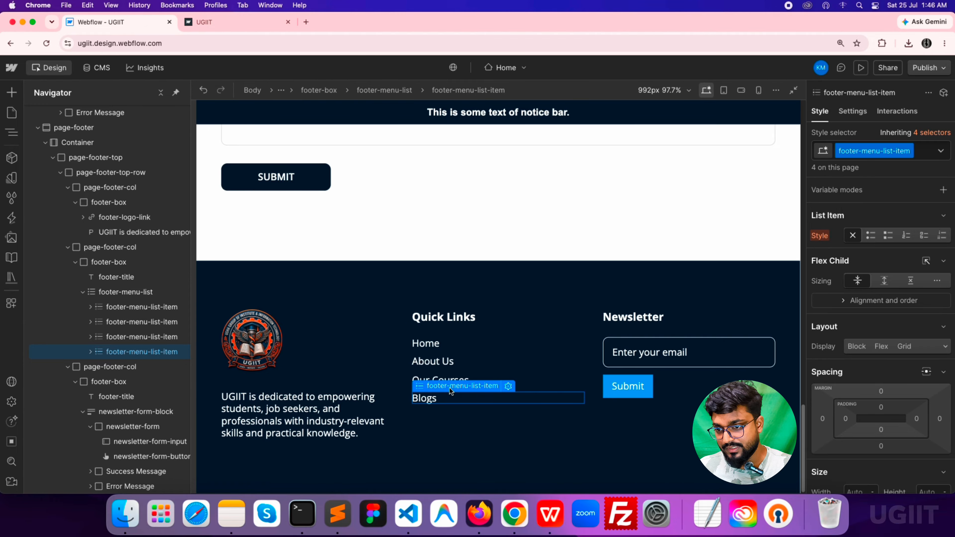
# Copy the background color value #e55600 from the red badge in the banner section
pyautogui.click(607, 394)
pyautogui.scroll(10, 459, 389)
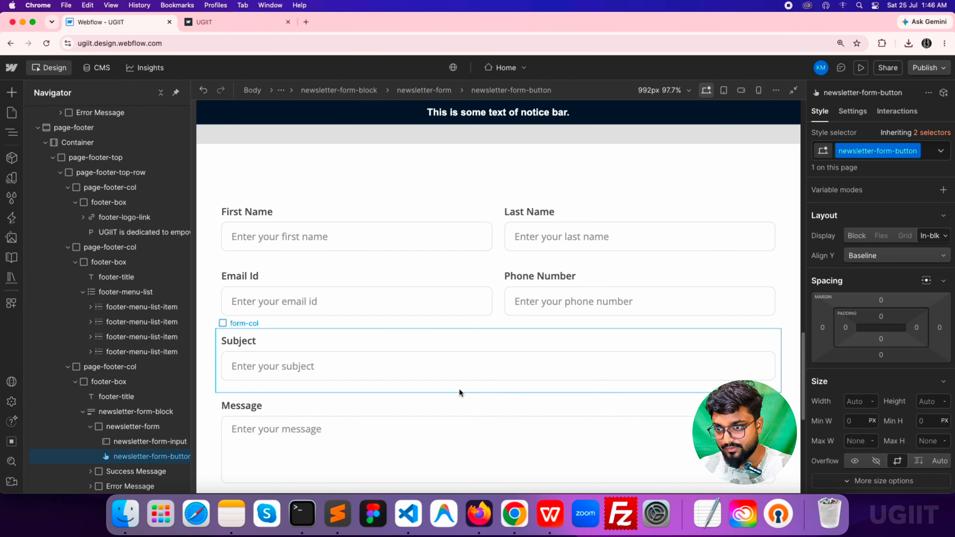
pyautogui.scroll(10, 460, 391)
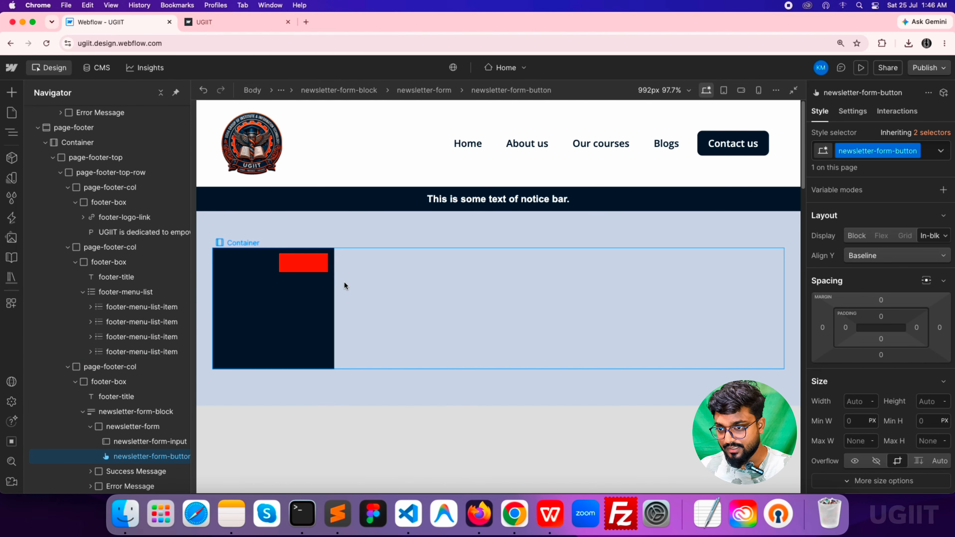
pyautogui.click(316, 265)
pyautogui.scroll(-10, 902, 414)
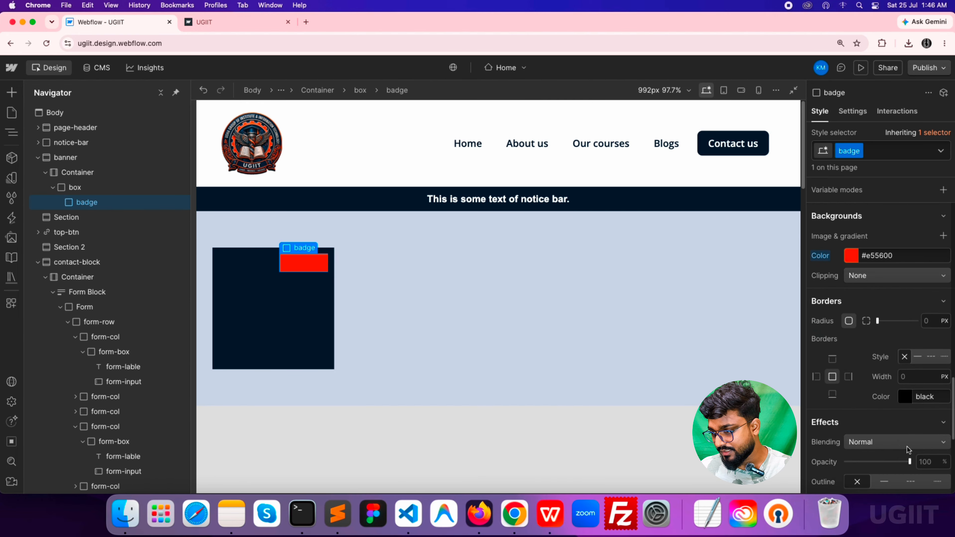
pyautogui.click(895, 257)
pyautogui.press('super+c')
pyautogui.scroll(-15, 633, 357)
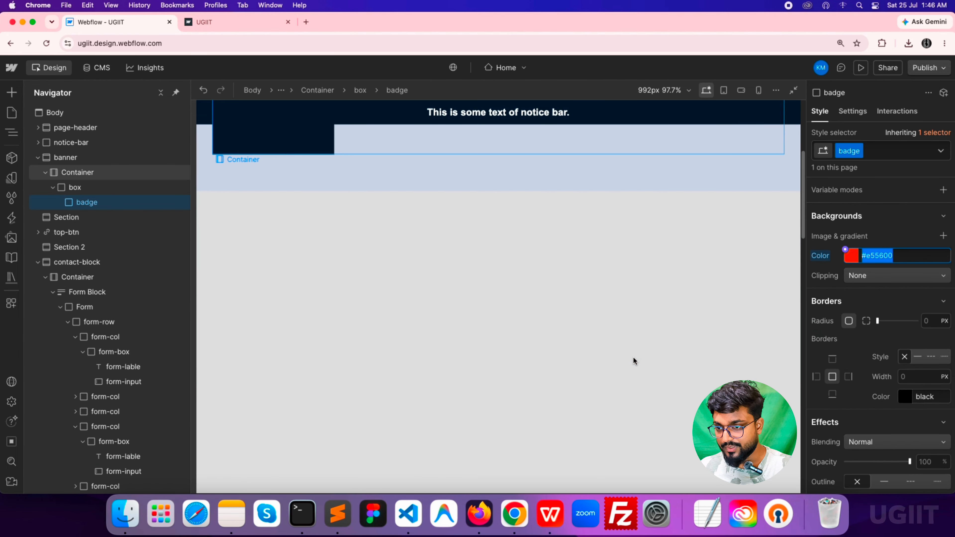
pyautogui.scroll(-2, 633, 358)
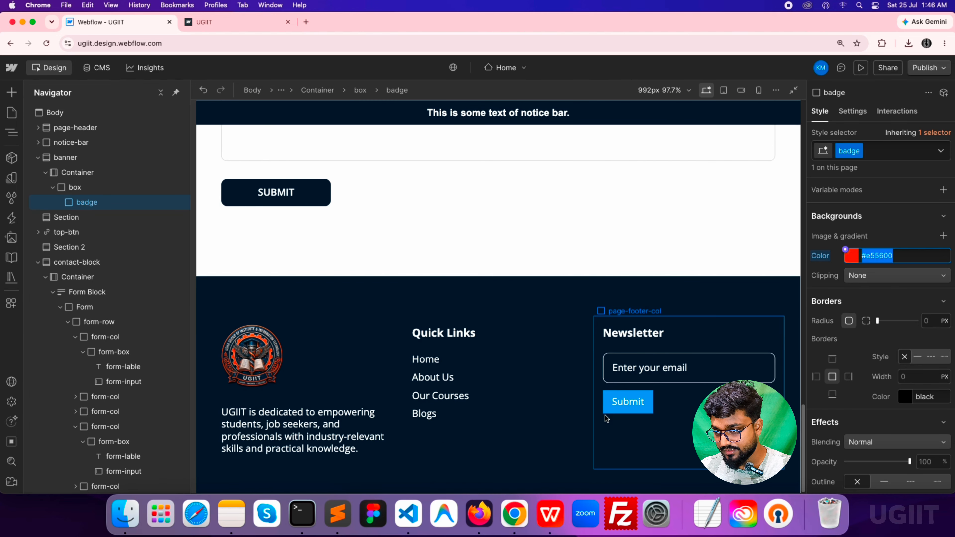
# Give newsletter-form-button the copied background color #e55600 and a border radius of 10 px
pyautogui.click(610, 404)
pyautogui.scroll(10, 922, 394)
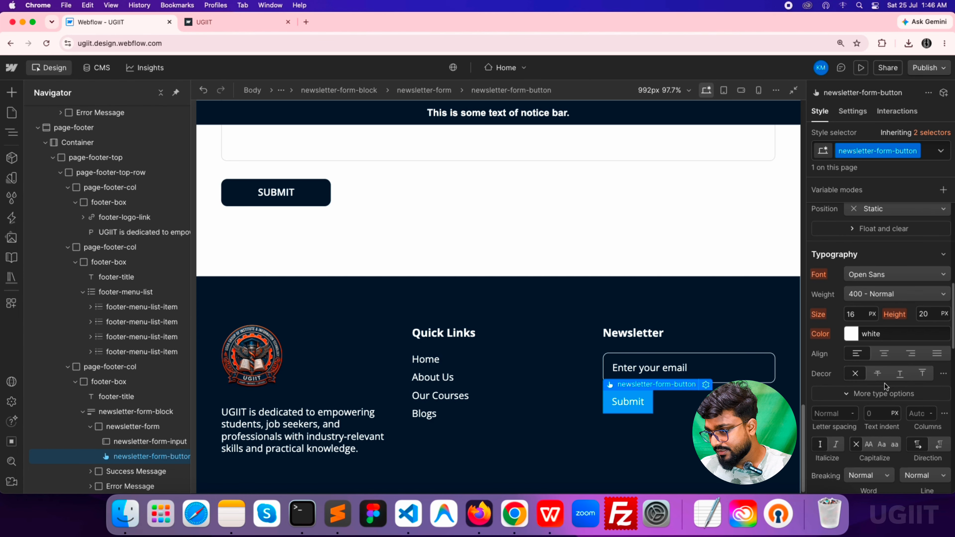
pyautogui.scroll(-15, 925, 402)
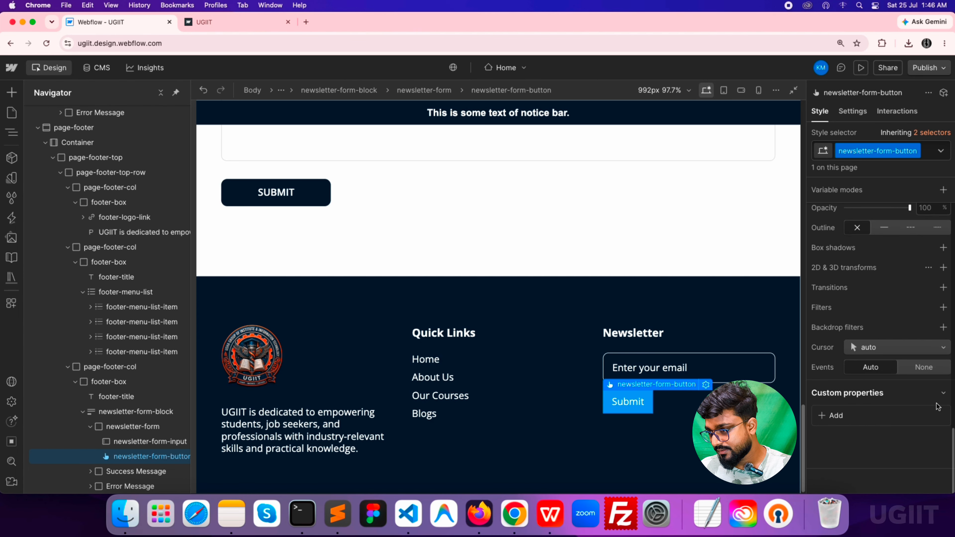
pyautogui.scroll(8, 932, 405)
pyautogui.click(905, 289)
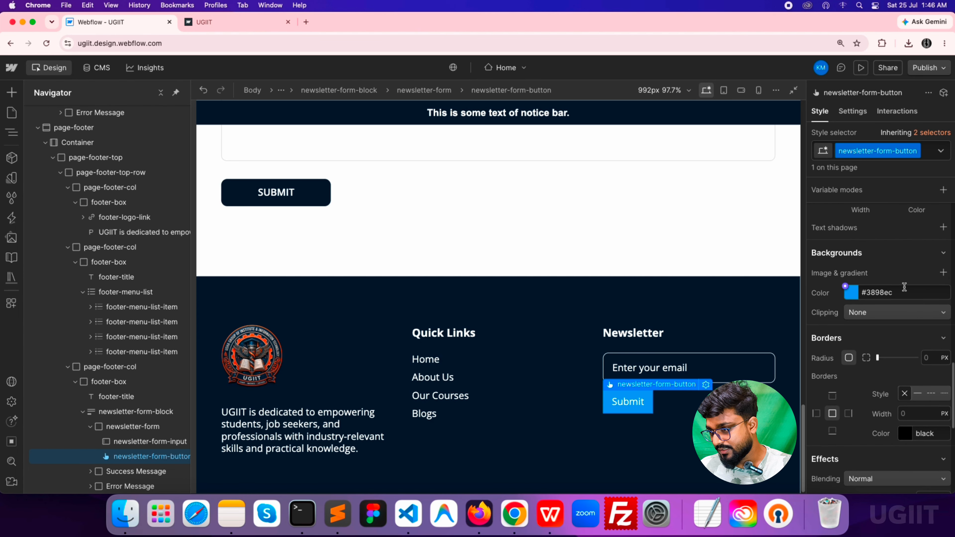
pyautogui.press('super+v')
pyautogui.press('Return')
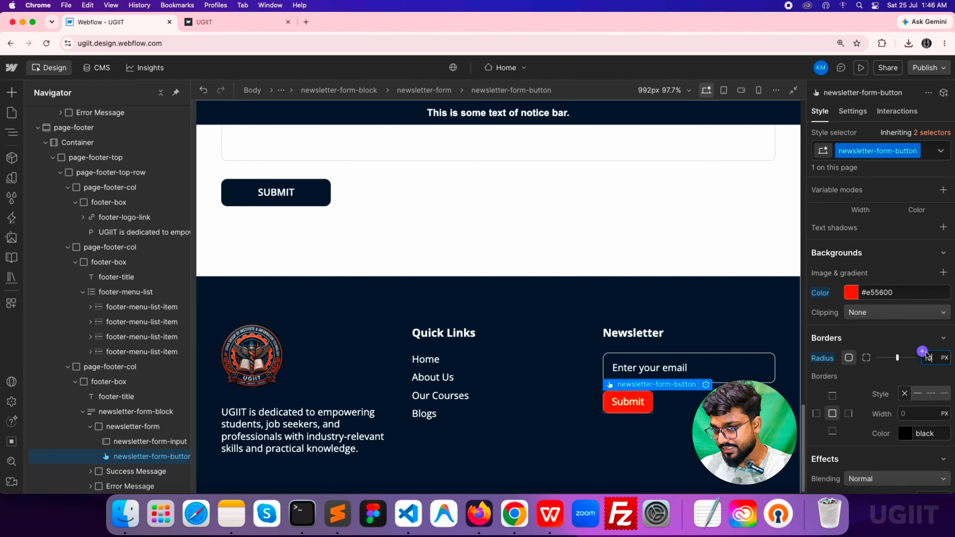
# Set the newsletter submit button's font size to 17 px and its weight to 600 - Semi Bold
pyautogui.scroll(10, 908, 374)
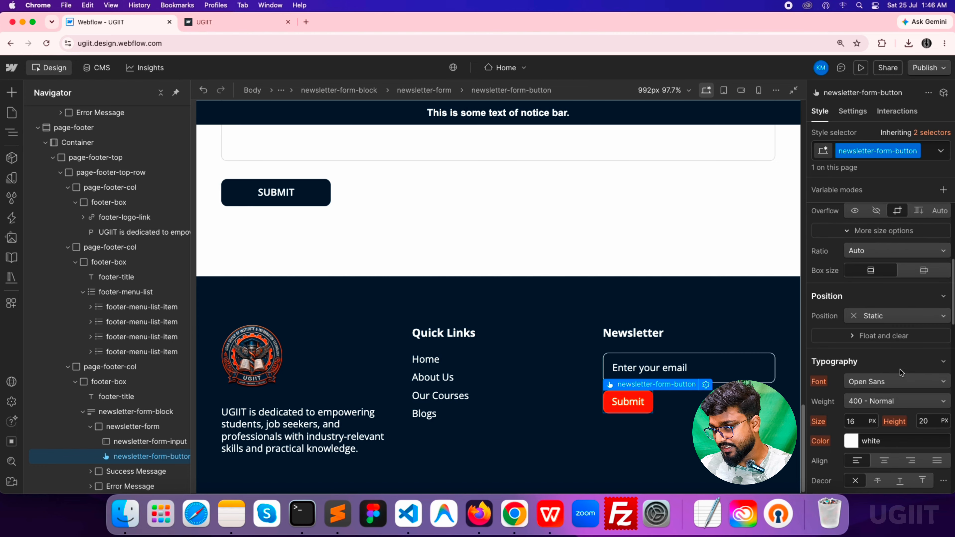
pyautogui.click(853, 421)
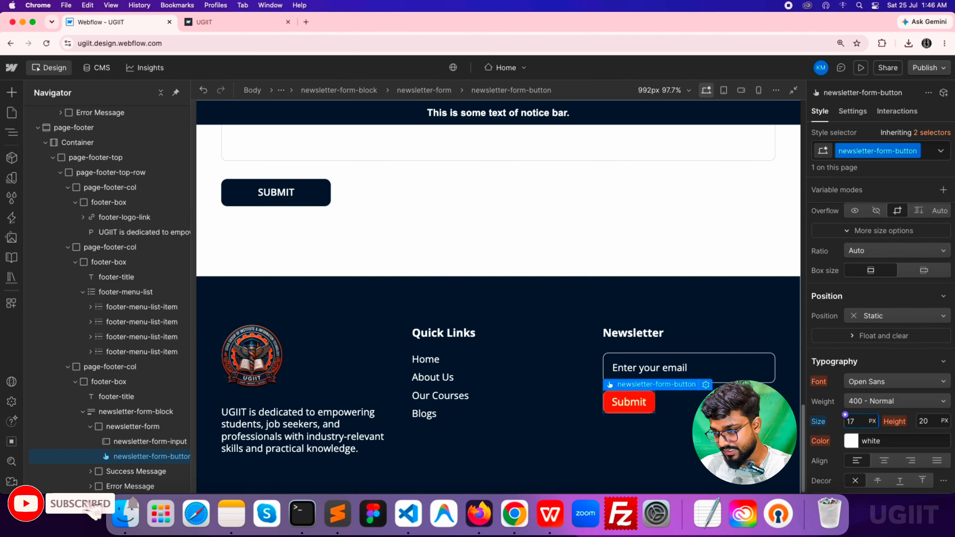
pyautogui.write('18')
pyautogui.press('Down')
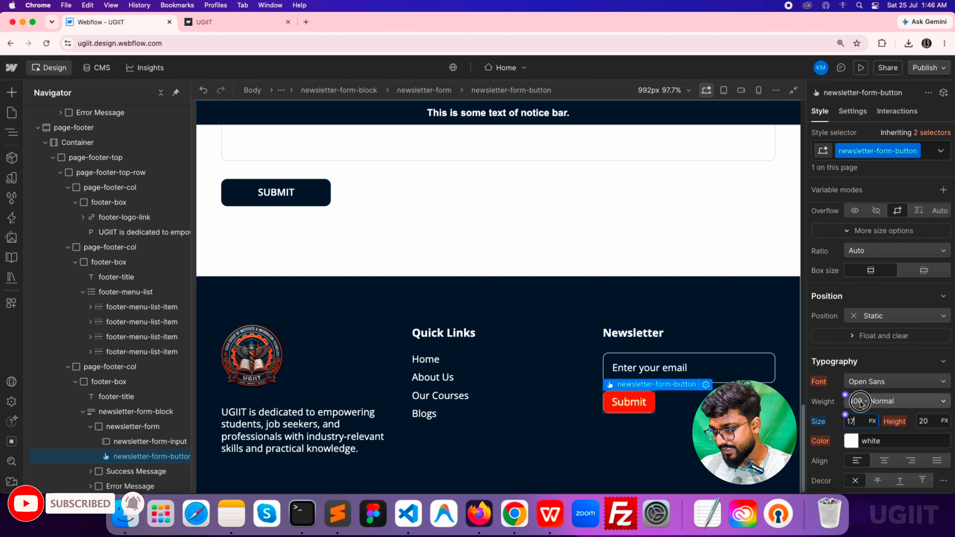
pyautogui.click(865, 401)
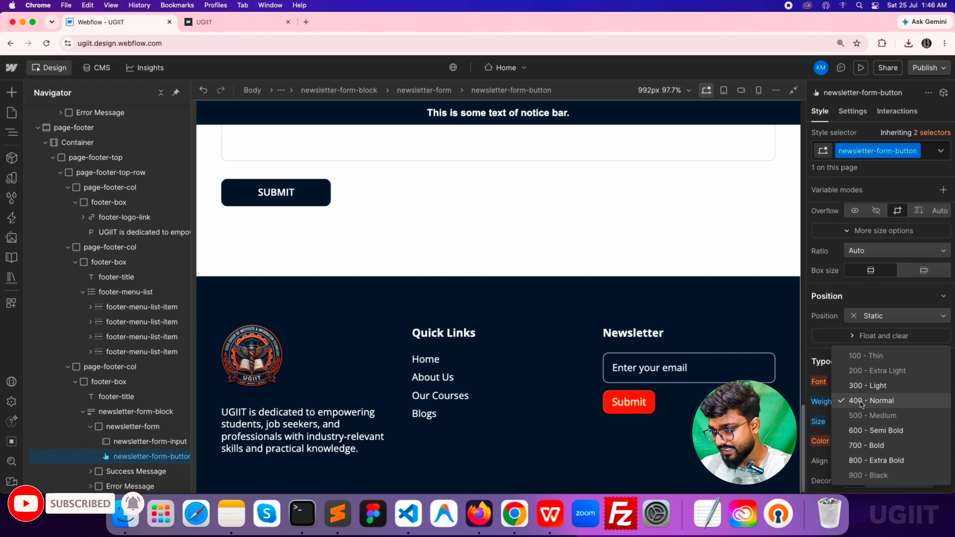
pyautogui.click(867, 431)
# Set the newsletter submit button's minimum width to 140 px
pyautogui.scroll(2, 902, 455)
pyautogui.scroll(3, 902, 453)
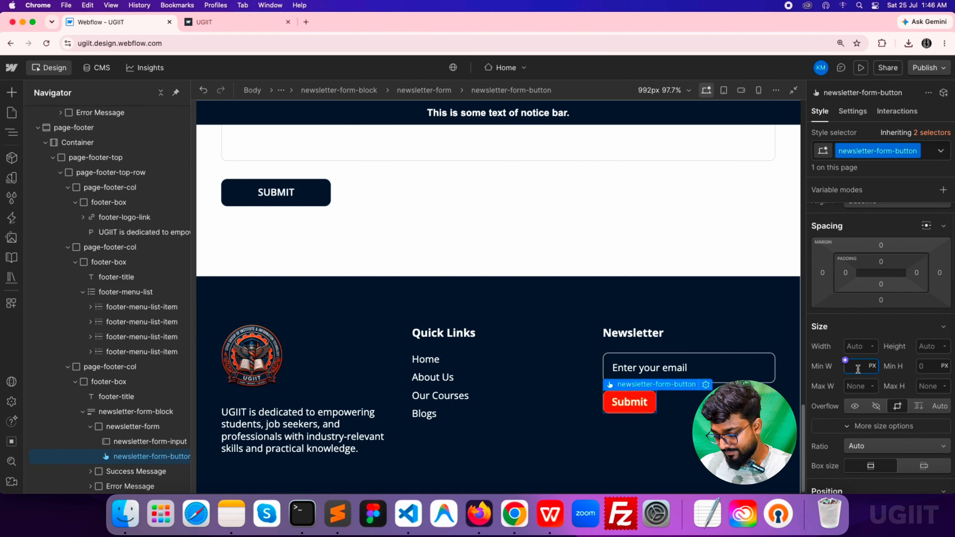
pyautogui.write('20')
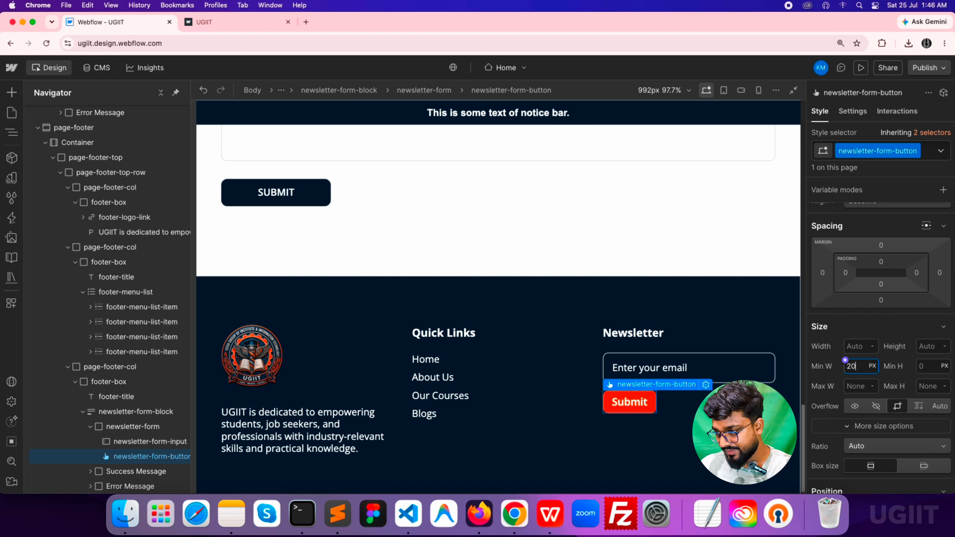
pyautogui.write('0')
pyautogui.press('Return')
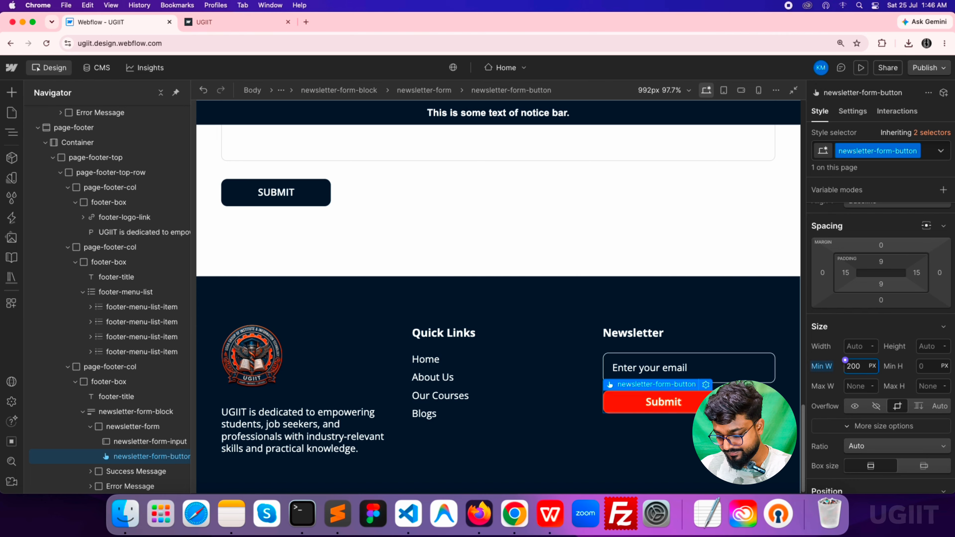
pyautogui.press('Down')
pyautogui.press('Down')
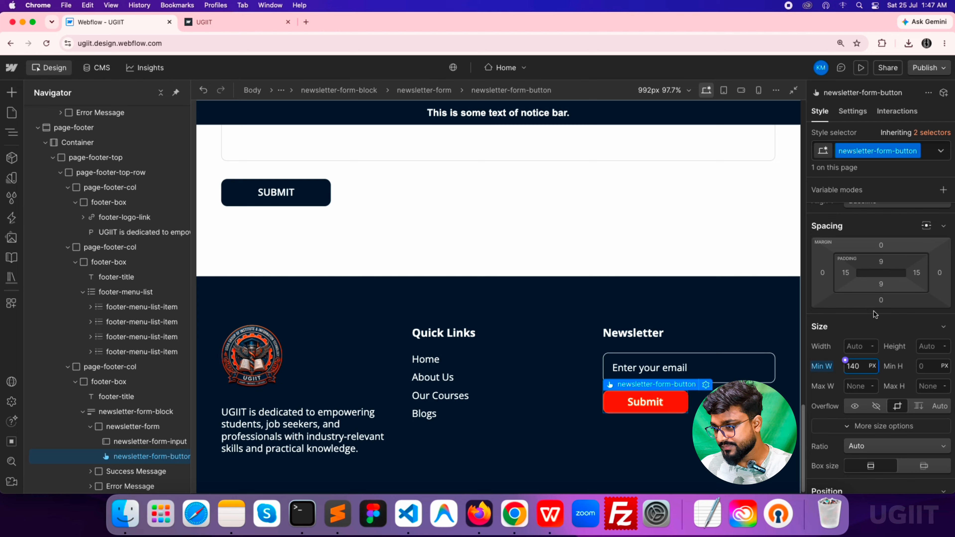
# Set newsletter-form-button's top and bottom padding to 10 px
pyautogui.click(882, 262)
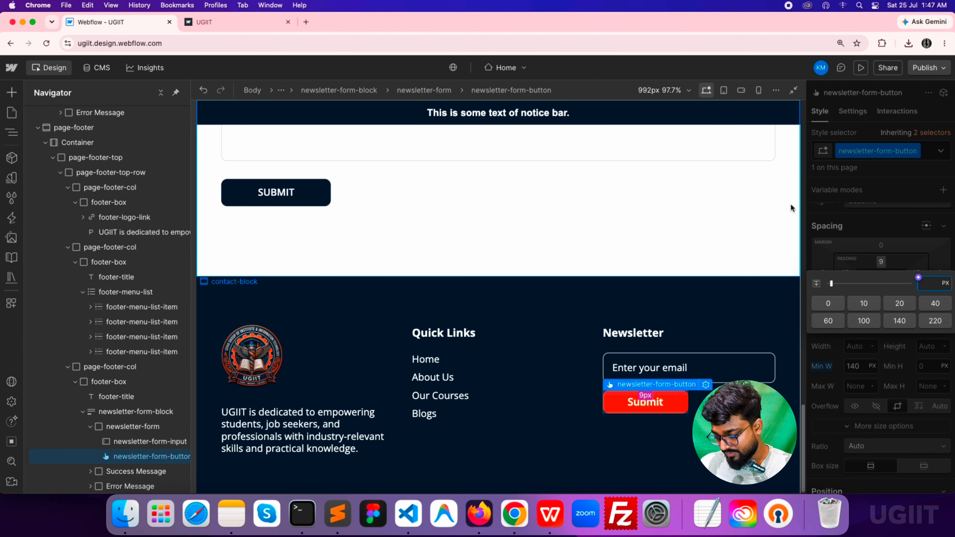
pyautogui.write('10')
pyautogui.press('Return')
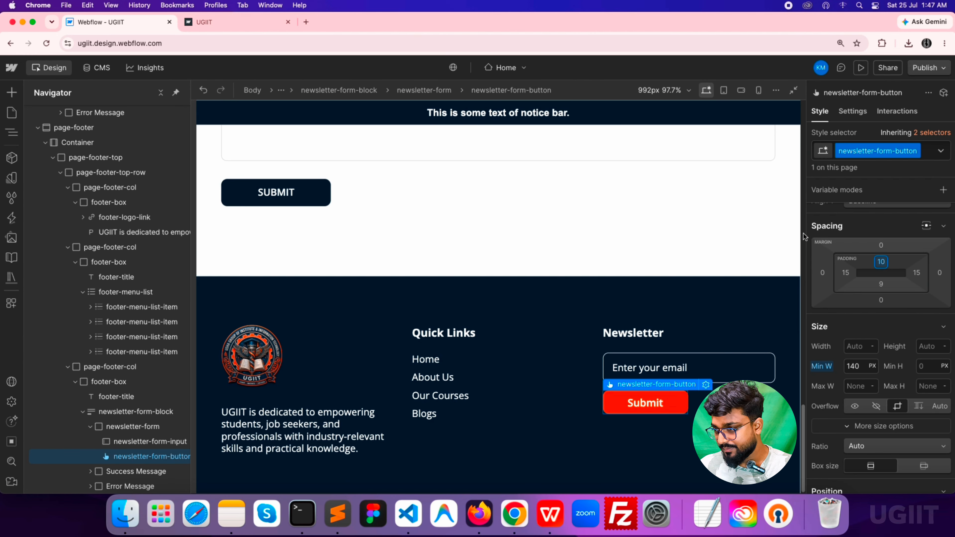
pyautogui.click(888, 288)
pyautogui.write('10')
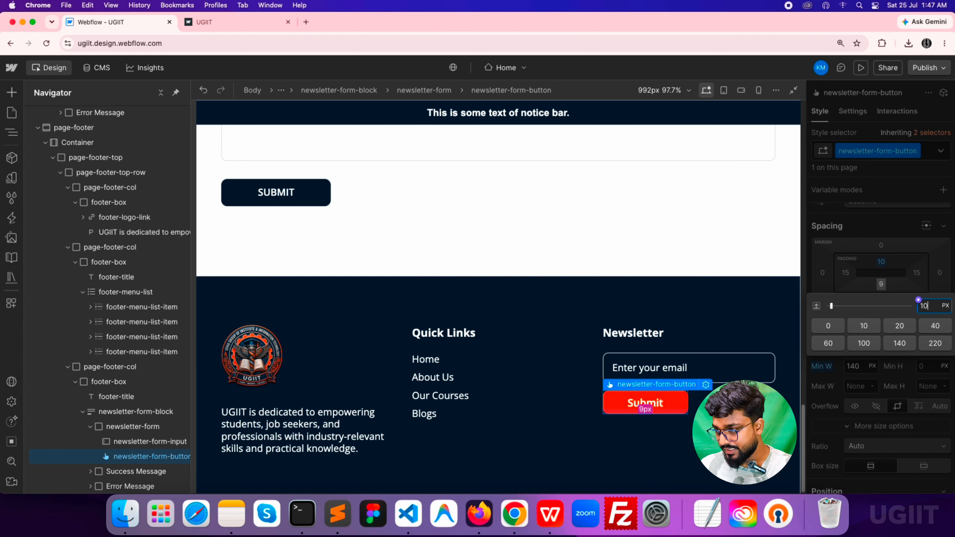
pyautogui.press('Return')
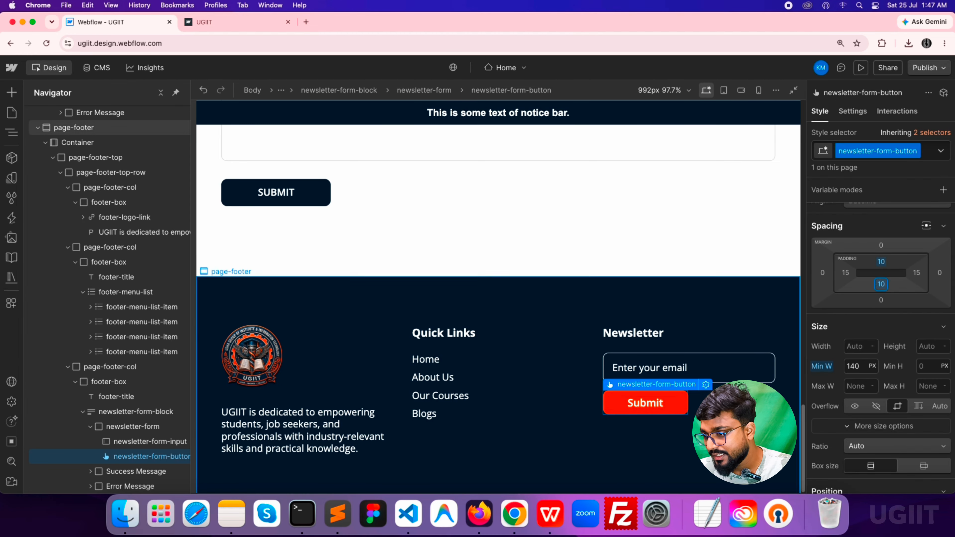
pyautogui.click(695, 431)
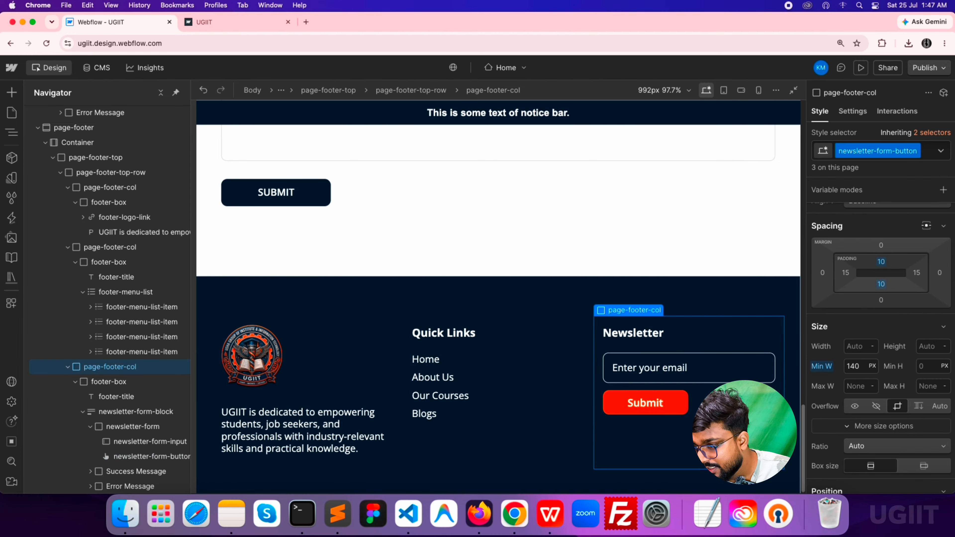
# Capitalize the newsletter submit button's text in all uppercase
pyautogui.click(685, 406)
pyautogui.scroll(-10, 849, 389)
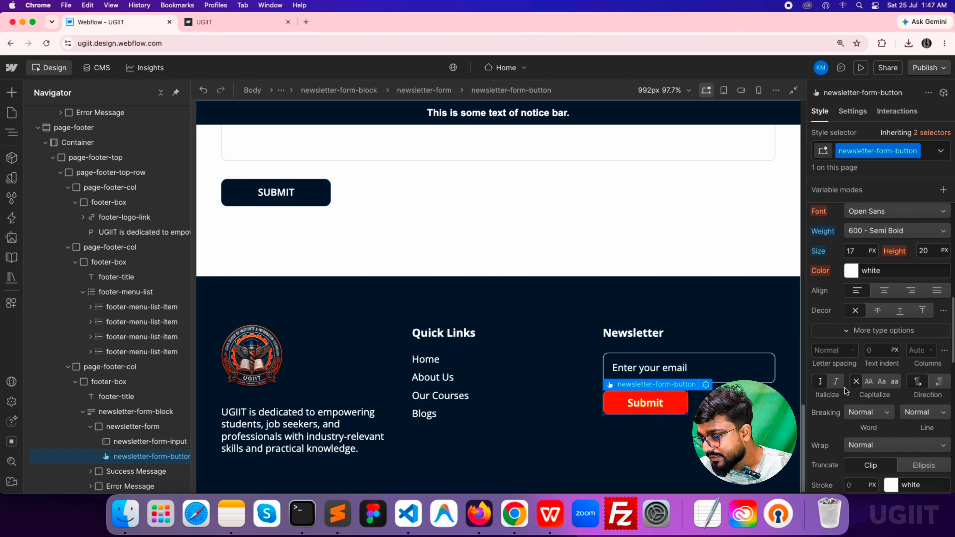
pyautogui.click(870, 382)
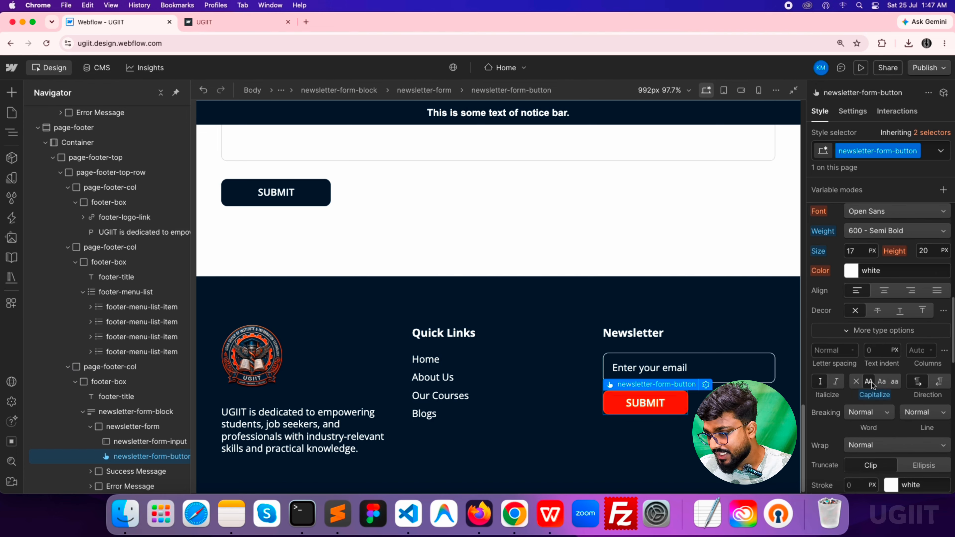
pyautogui.click(564, 438)
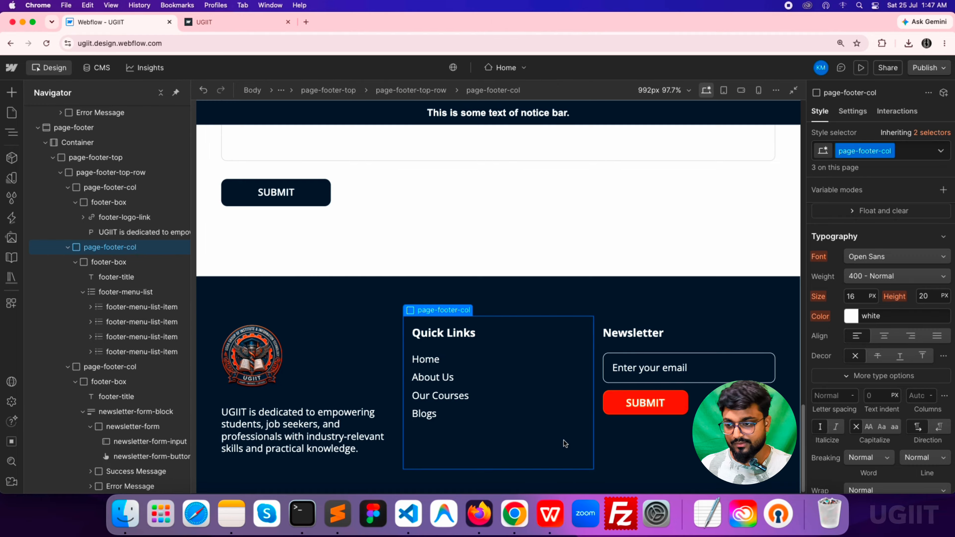
# Set the background color of newsletter-form-button's Hover state to white
pyautogui.click(611, 401)
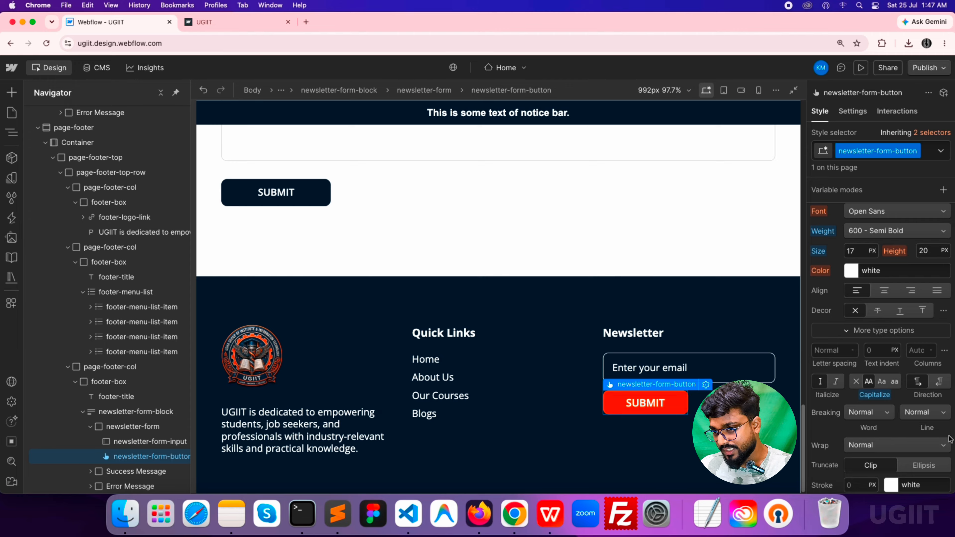
pyautogui.scroll(-6, 948, 439)
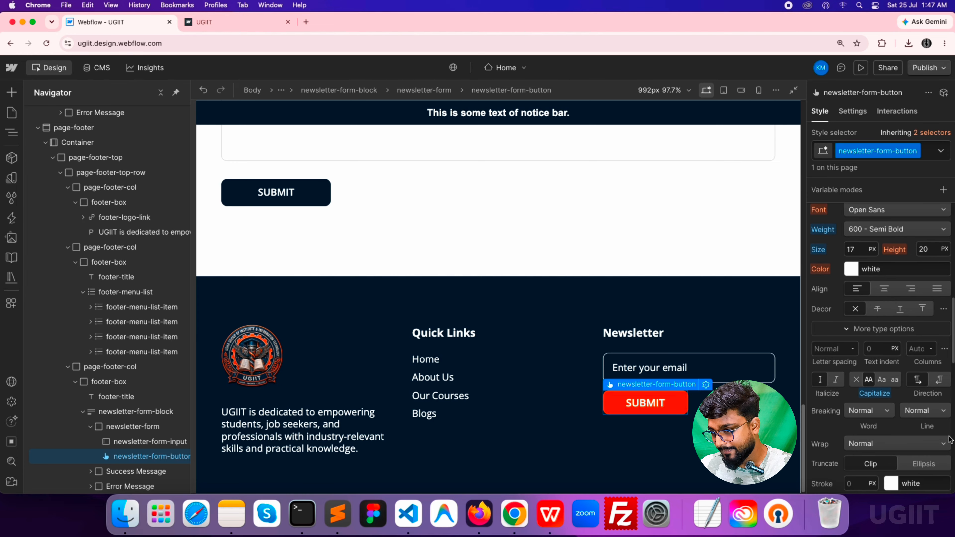
pyautogui.scroll(10, 949, 439)
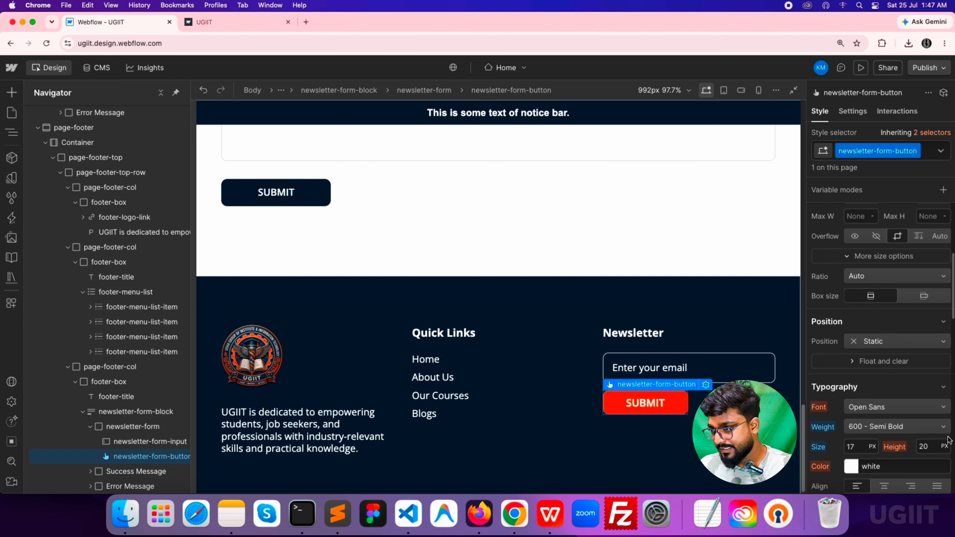
pyautogui.click(941, 151)
pyautogui.click(864, 200)
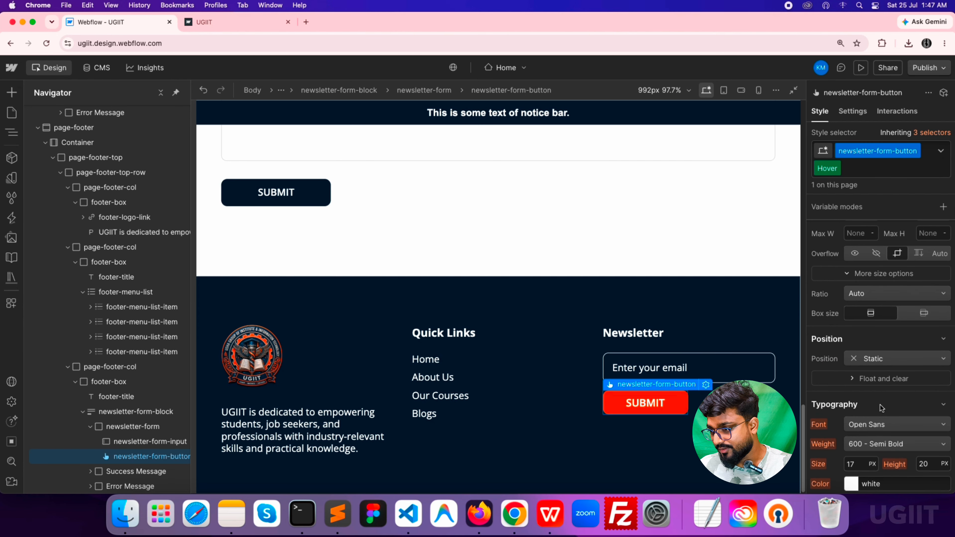
pyautogui.scroll(-6, 880, 408)
pyautogui.scroll(-10, 880, 408)
pyautogui.scroll(6, 880, 408)
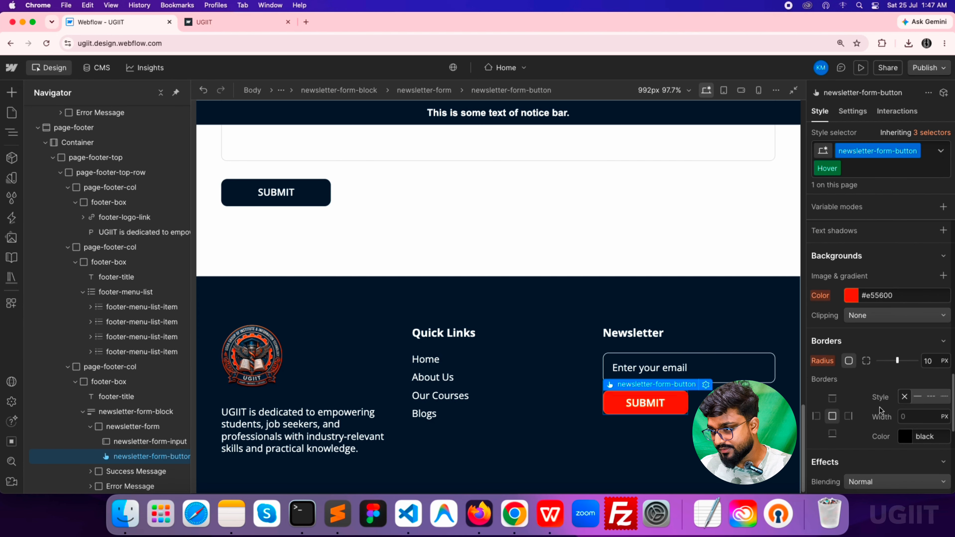
pyautogui.click(850, 296)
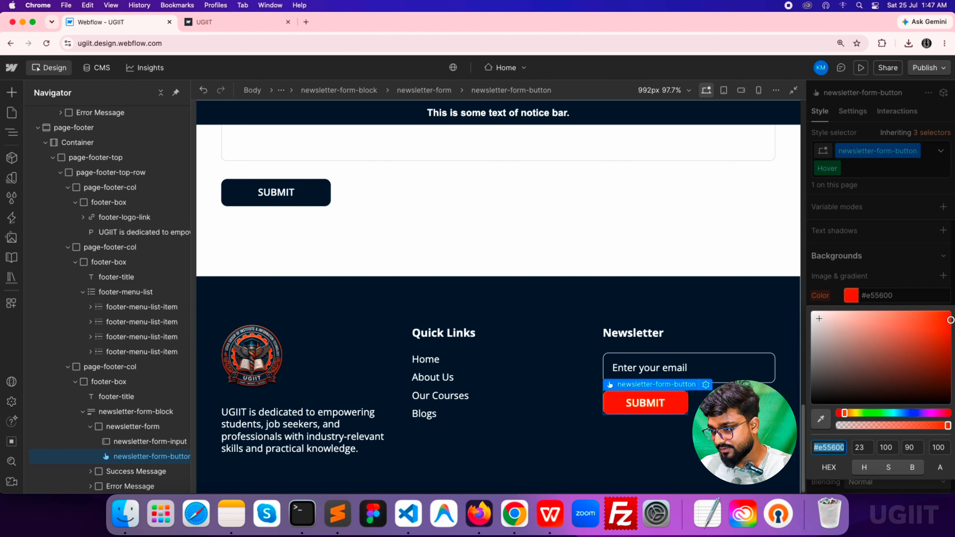
pyautogui.click(811, 310)
pyautogui.moveTo(780, 285); pyautogui.dragTo(753, 257)
pyautogui.click(818, 281)
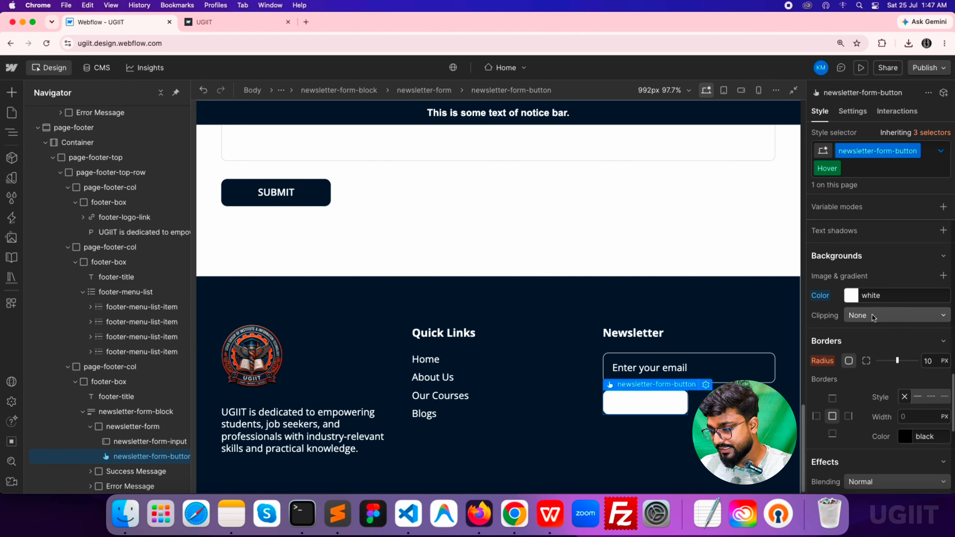
pyautogui.scroll(1, 872, 316)
pyautogui.scroll(8, 873, 317)
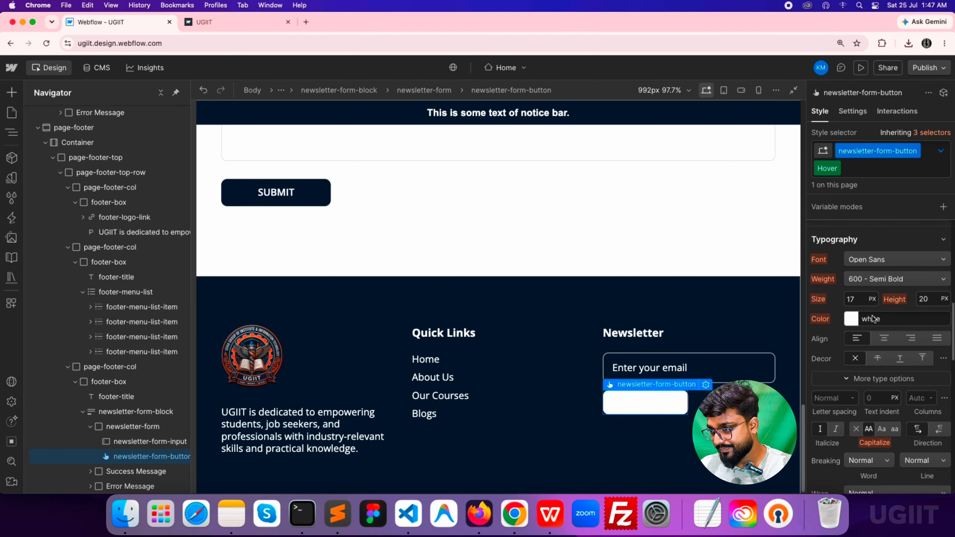
# Copy the page-footer's background color #02102a and apply it as the text color of newsletter-form-button's Hover state
pyautogui.click(562, 290)
pyautogui.scroll(-8, 896, 278)
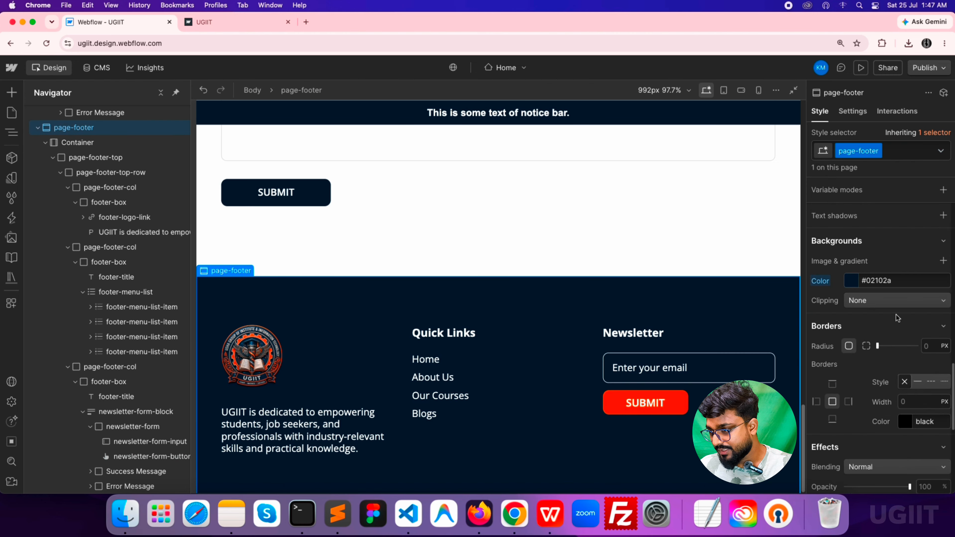
pyautogui.click(899, 281)
pyautogui.press('super+c')
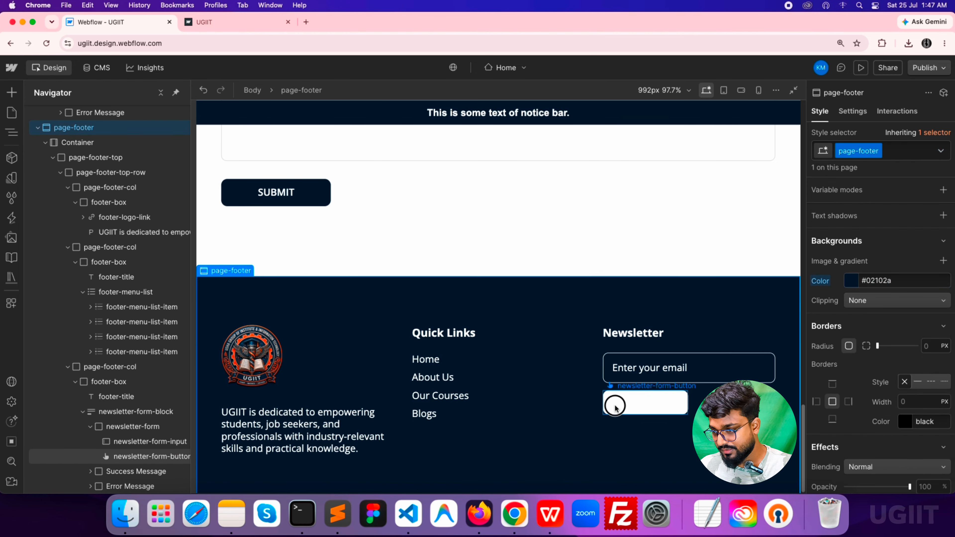
pyautogui.click(617, 401)
pyautogui.click(940, 151)
pyautogui.click(827, 201)
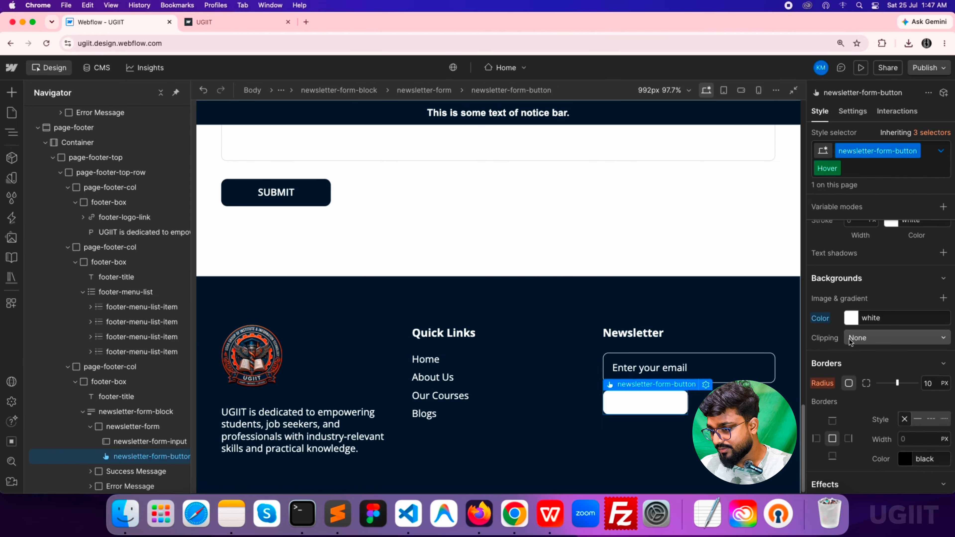
pyautogui.scroll(5, 880, 383)
pyautogui.click(889, 377)
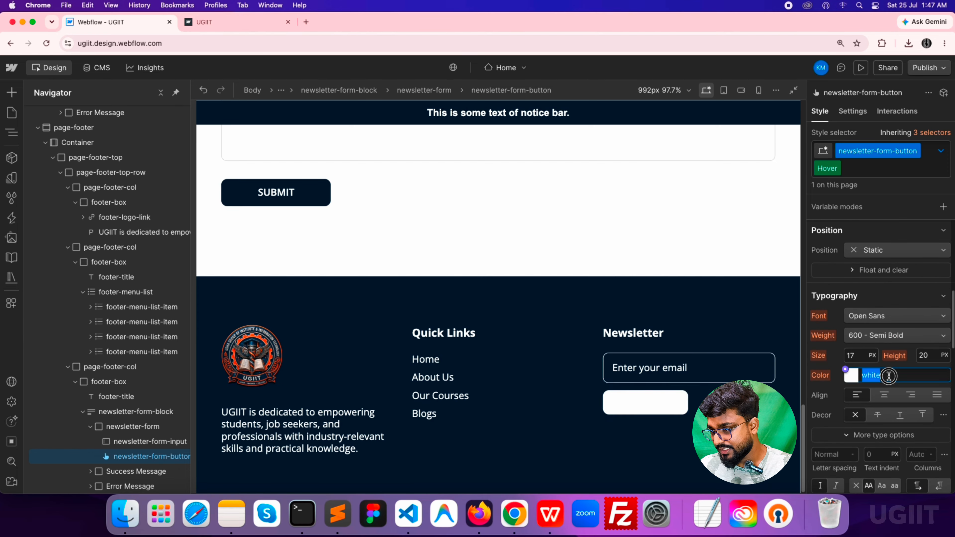
pyautogui.press('super+v')
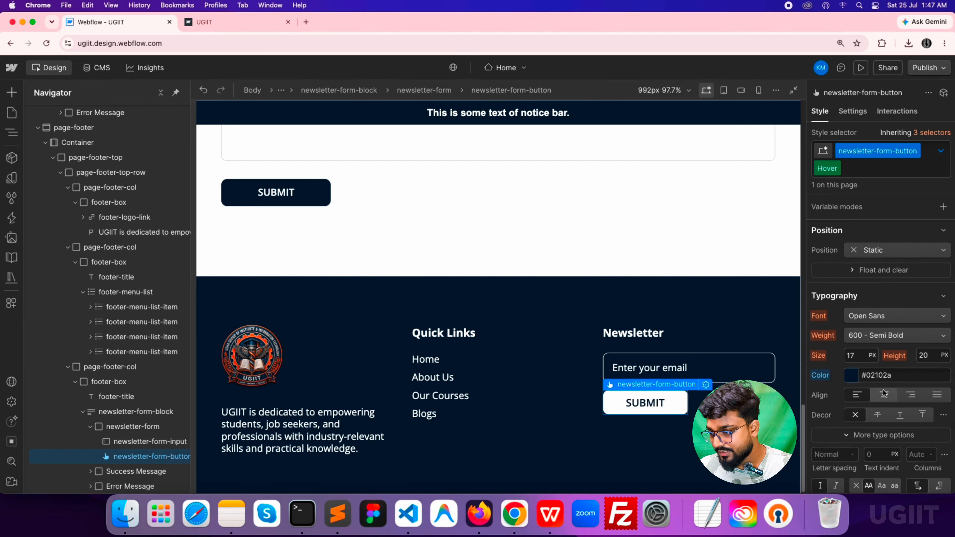
pyautogui.click(686, 438)
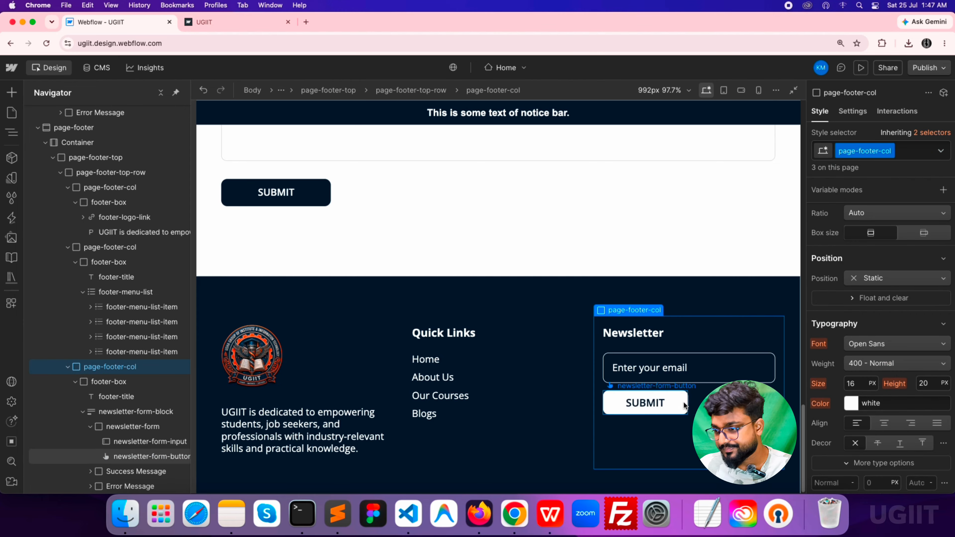
# Add a transition covering All Properties to the newsletter submit button's normal state
pyautogui.click(646, 402)
pyautogui.scroll(-5, 865, 444)
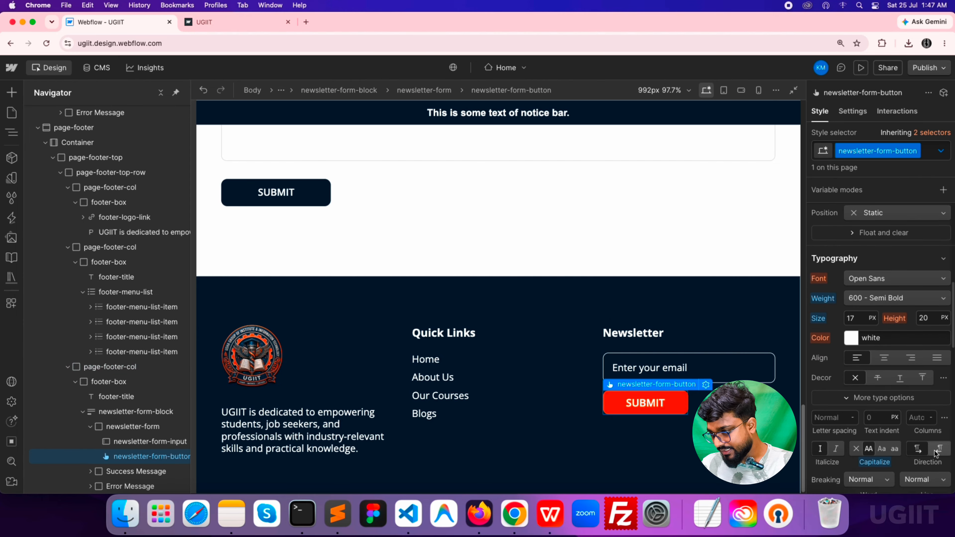
pyautogui.scroll(-5, 919, 456)
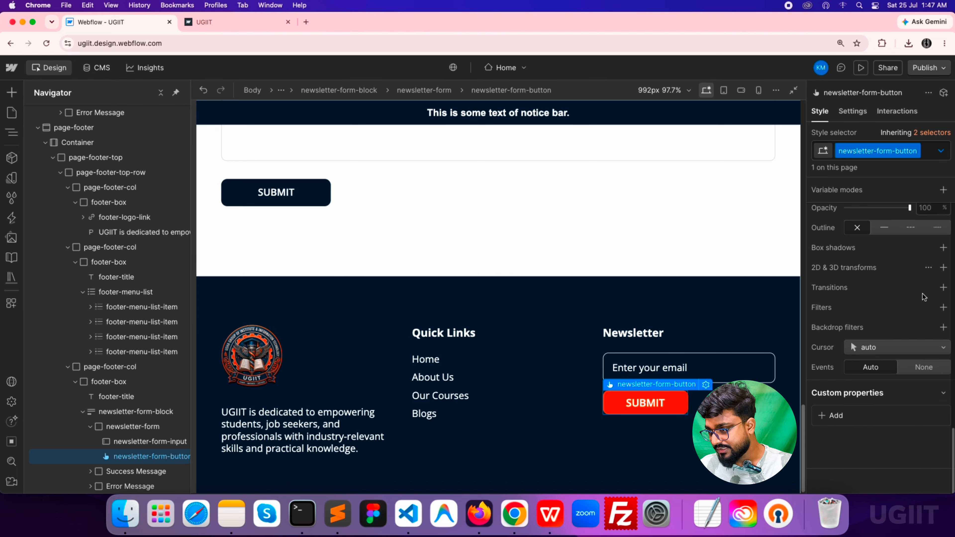
pyautogui.click(942, 288)
pyautogui.click(895, 329)
pyautogui.scroll(-10, 882, 414)
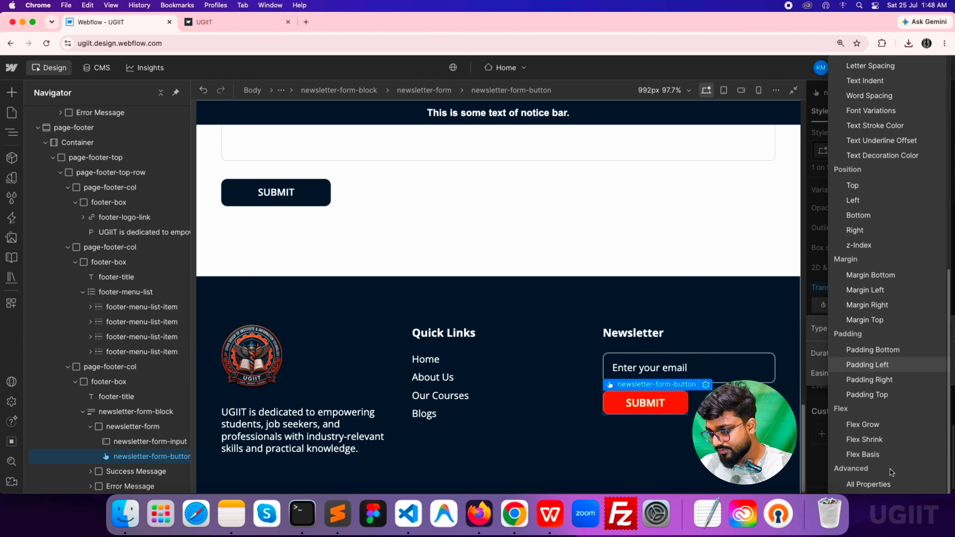
pyautogui.click(886, 483)
# Set the button transition's duration to 400 ms and its easing to ease-in-out
pyautogui.click(918, 353)
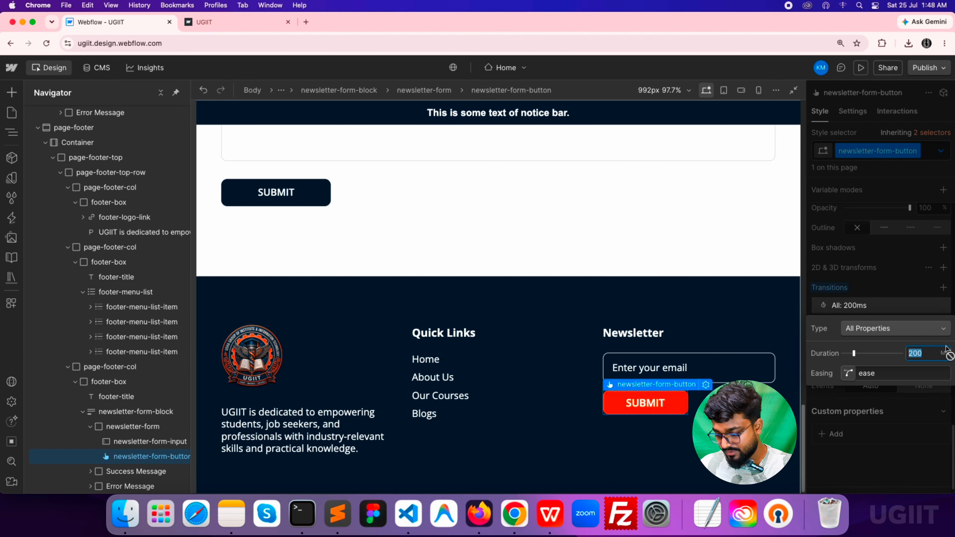
pyautogui.write('400')
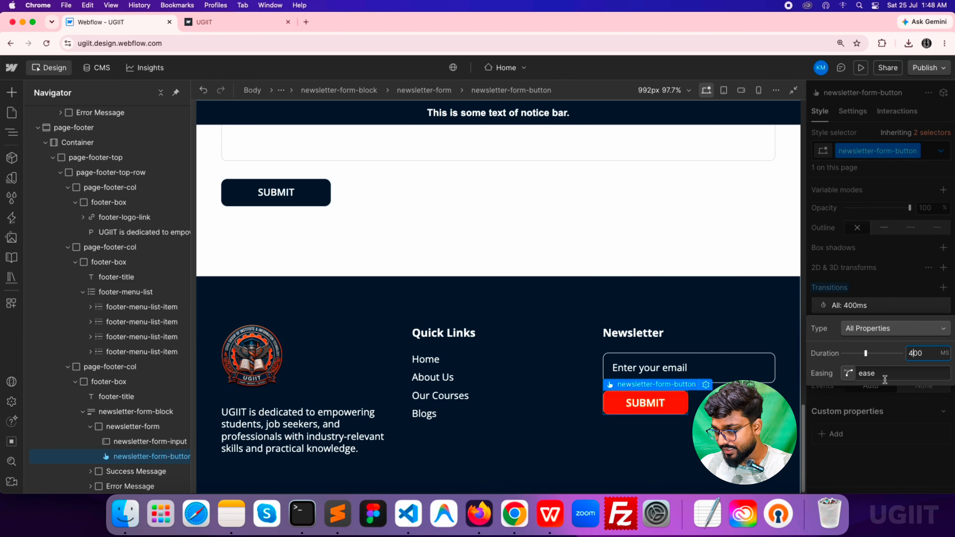
pyautogui.click(884, 374)
pyautogui.write('-in')
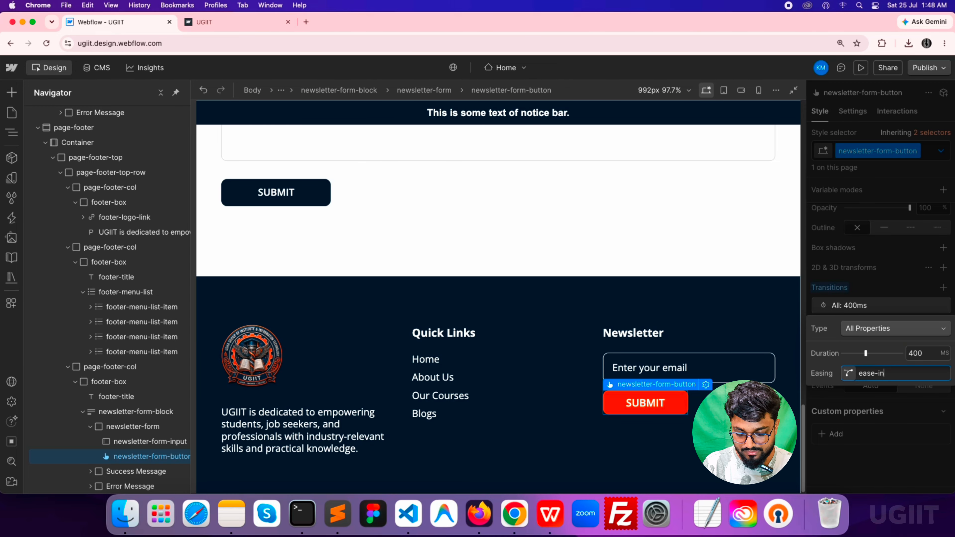
pyautogui.write('-out')
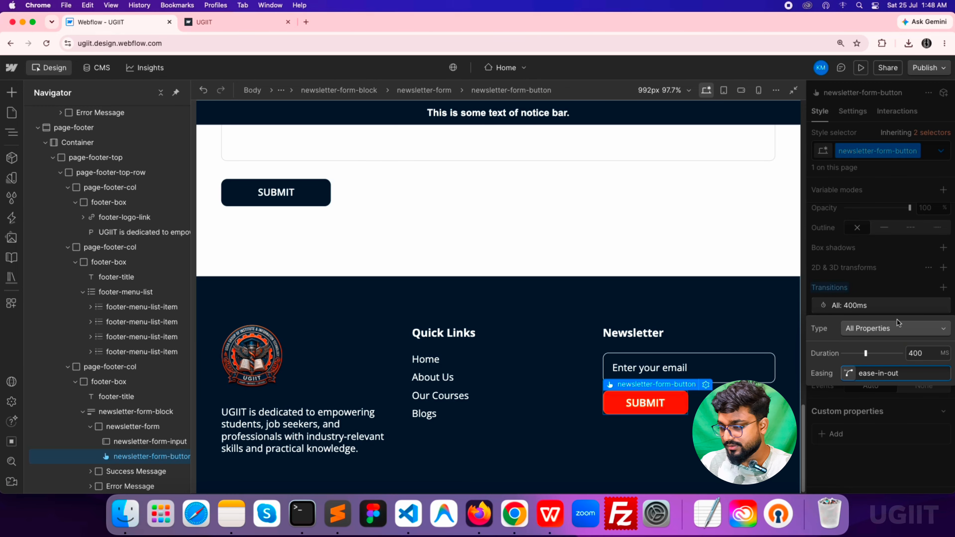
pyautogui.click(882, 251)
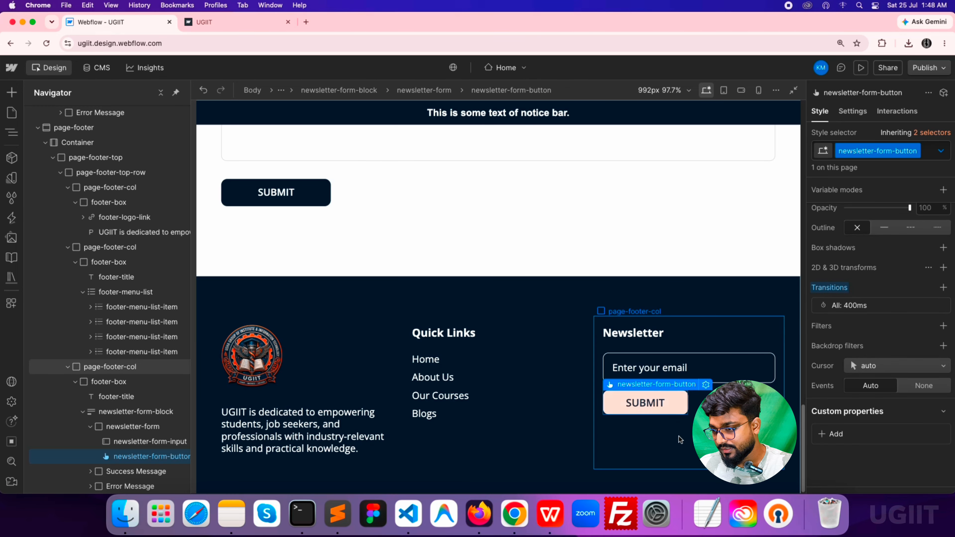
# Review the newsletter email field's name, type and placeholder settings
pyautogui.click(687, 368)
pyautogui.click(700, 347)
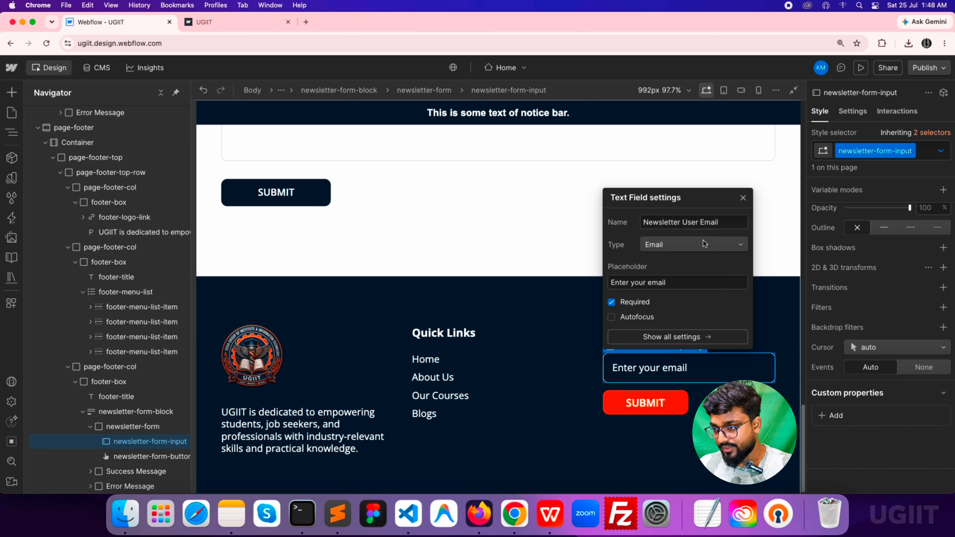
pyautogui.click(743, 200)
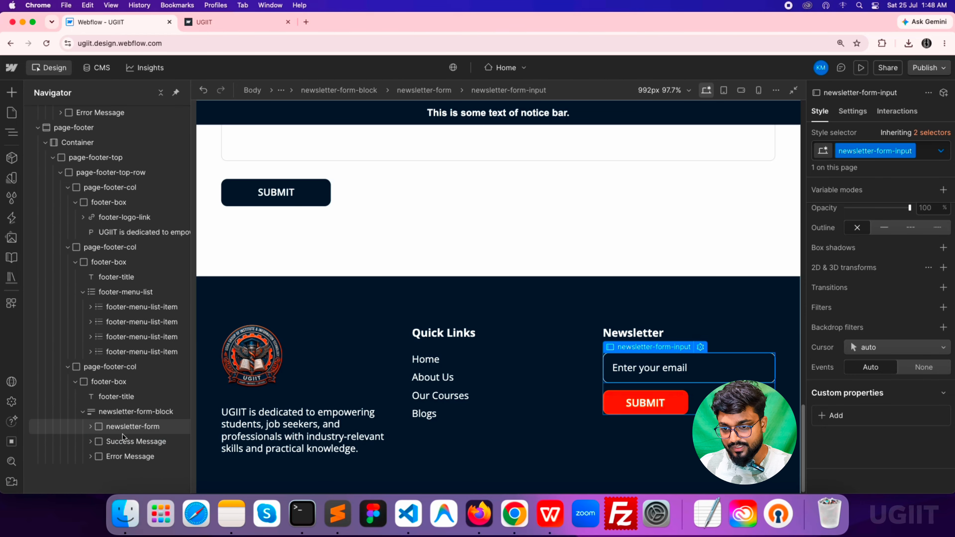
# Switch the newsletter form block to its Success state
pyautogui.click(90, 426)
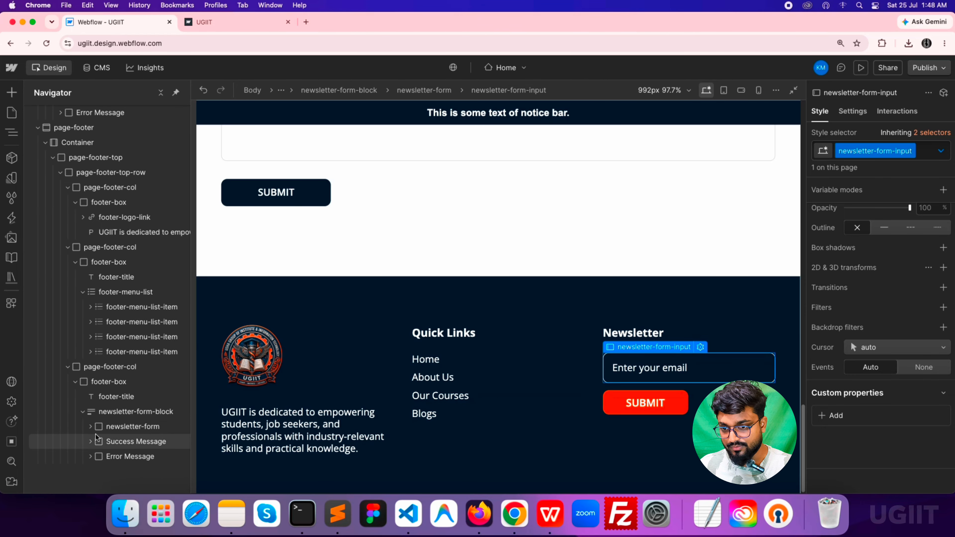
pyautogui.click(120, 412)
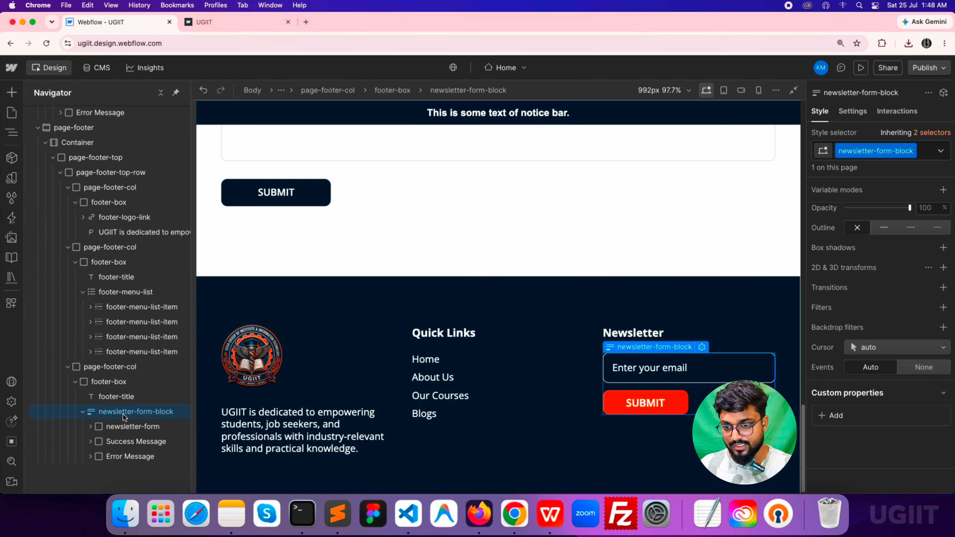
pyautogui.click(703, 347)
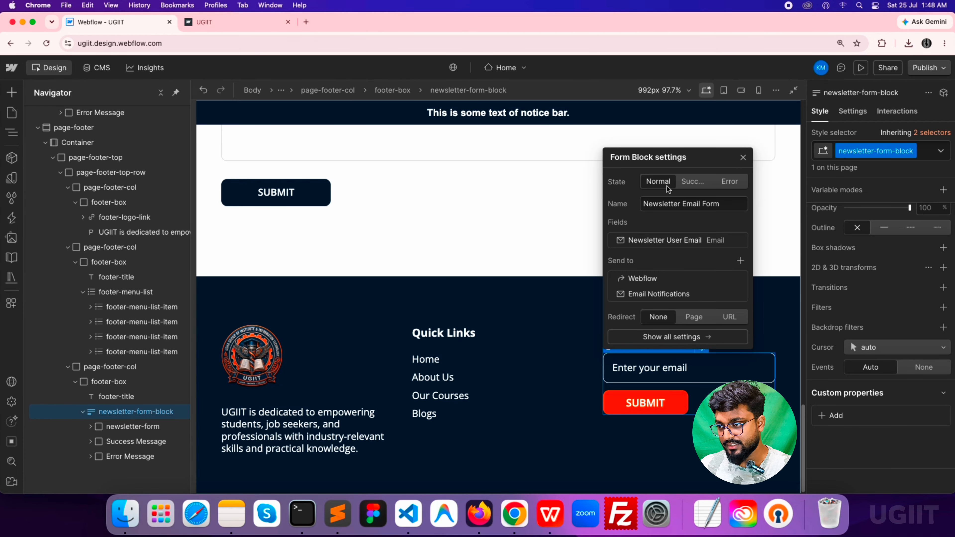
pyautogui.click(692, 182)
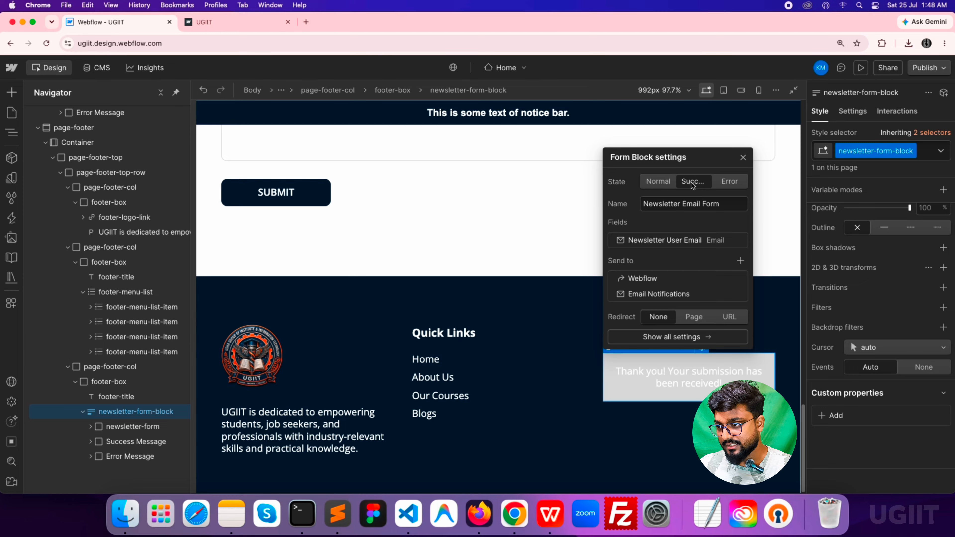
pyautogui.click(744, 159)
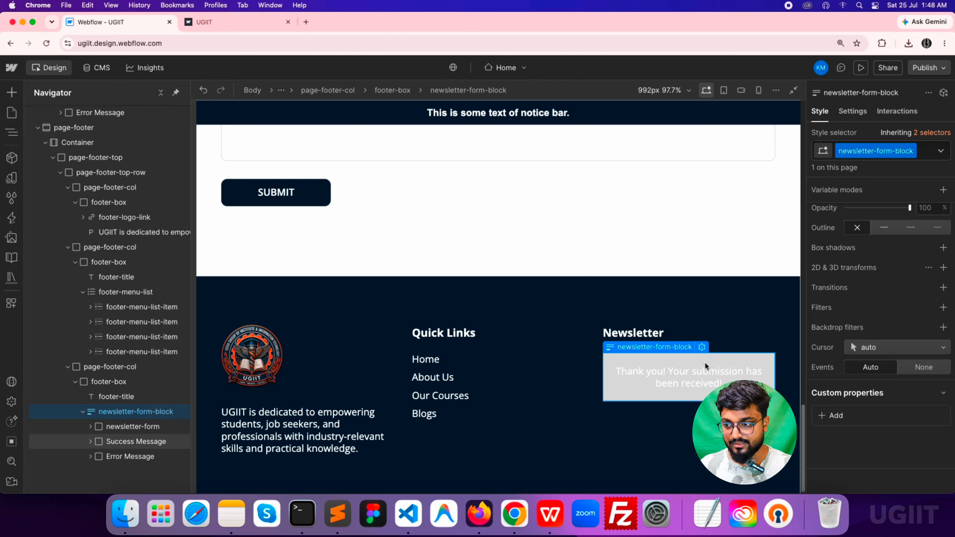
# Assign a new class named newsletter-success-message to the newsletter form's Success Message
pyautogui.click(135, 441)
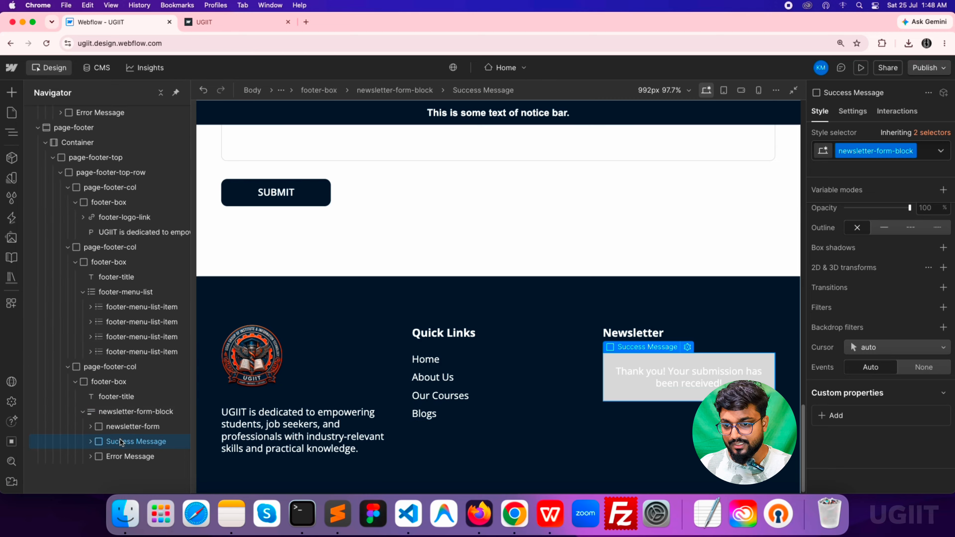
pyautogui.click(843, 152)
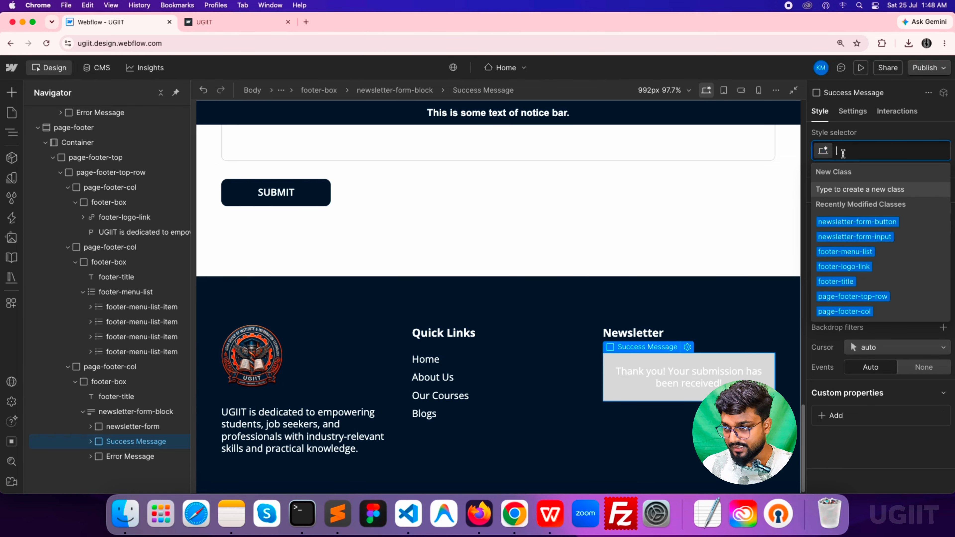
pyautogui.write('ne')
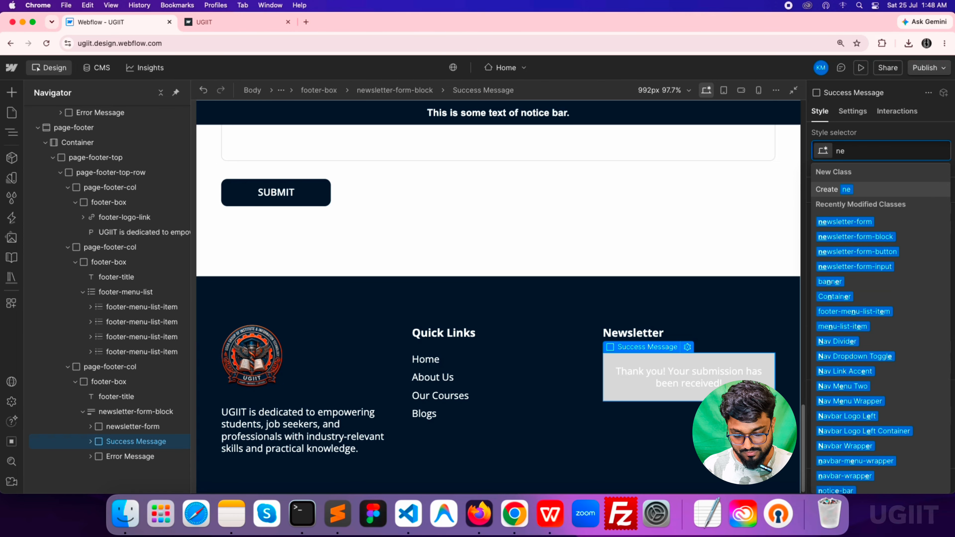
pyautogui.write('ws')
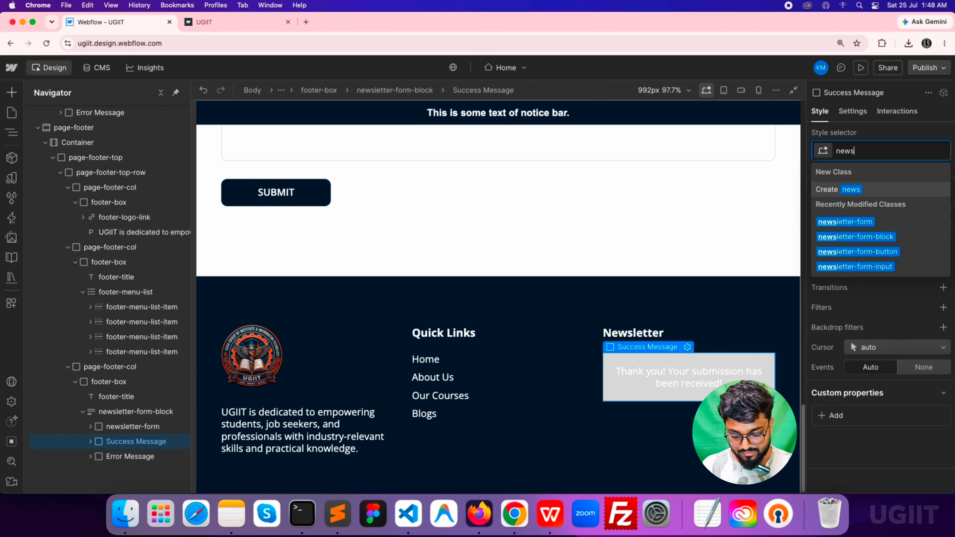
pyautogui.write('letter-')
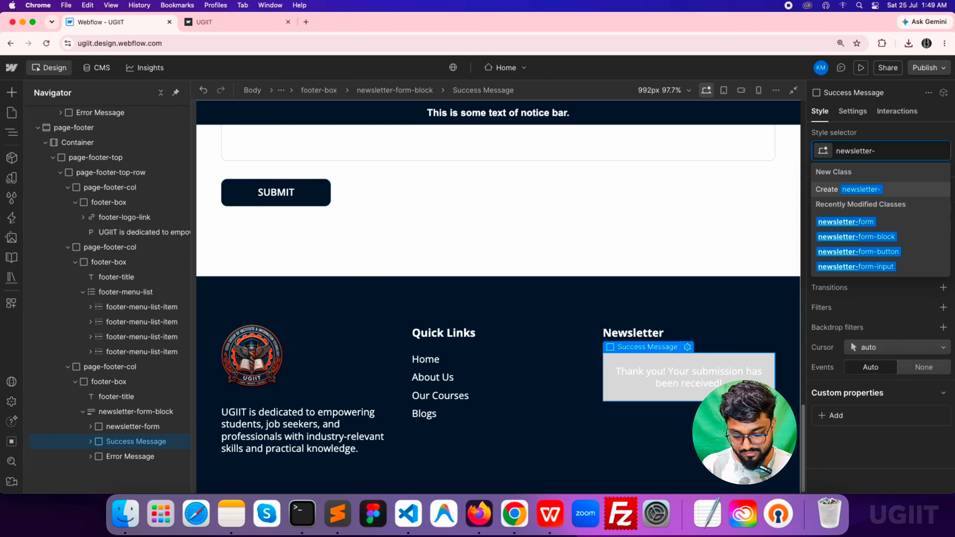
pyautogui.write('success-')
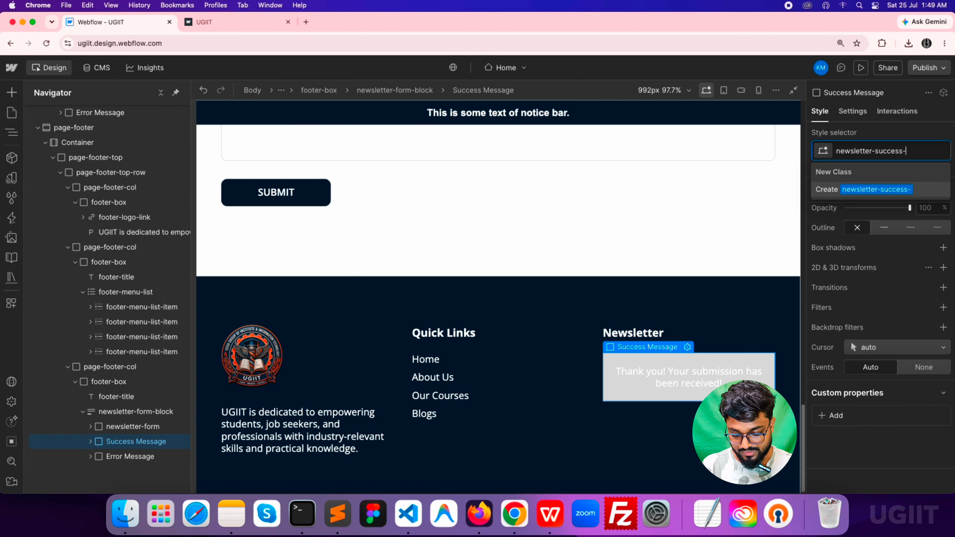
pyautogui.write('message')
pyautogui.press('Return')
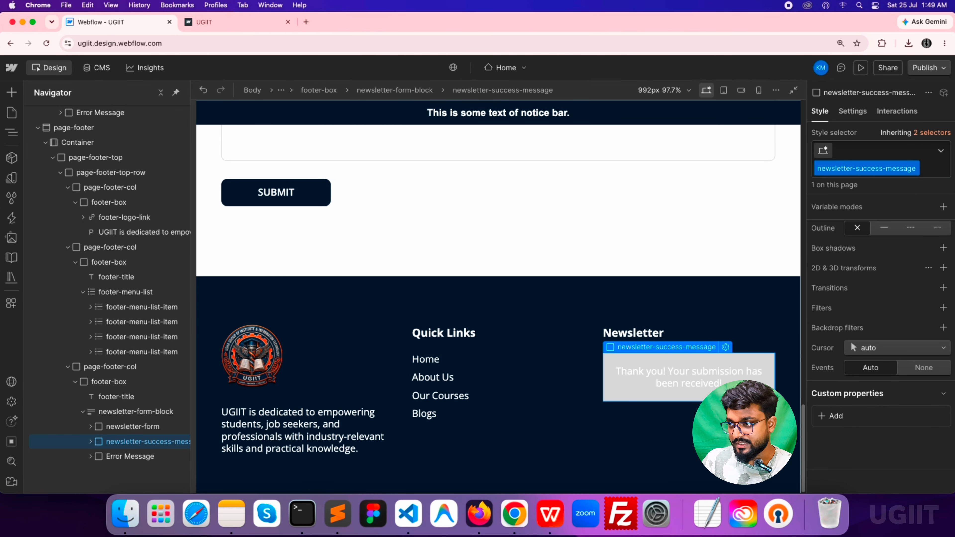
# Set newsletter-success-message's background color to green #4c8728
pyautogui.scroll(18, 880, 312)
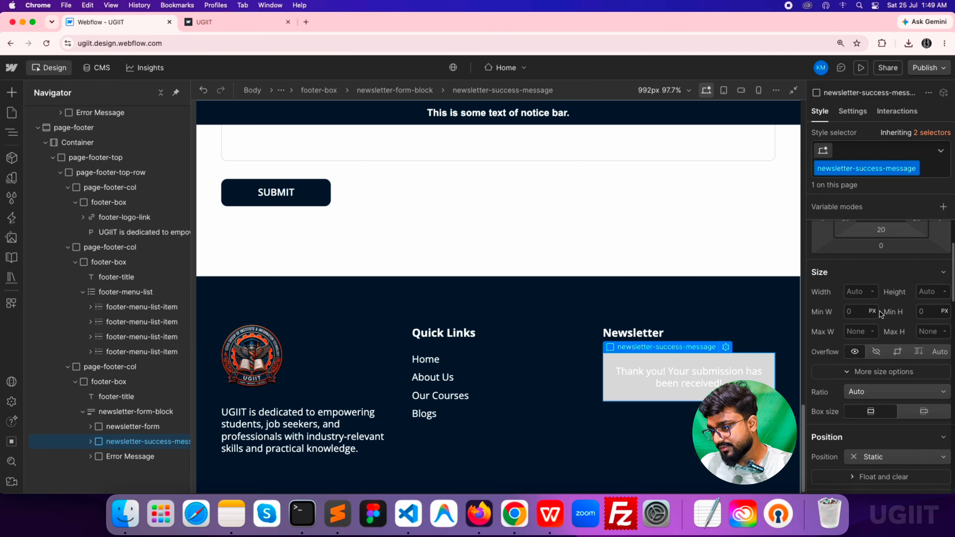
pyautogui.scroll(-10, 881, 311)
pyautogui.scroll(-8, 880, 311)
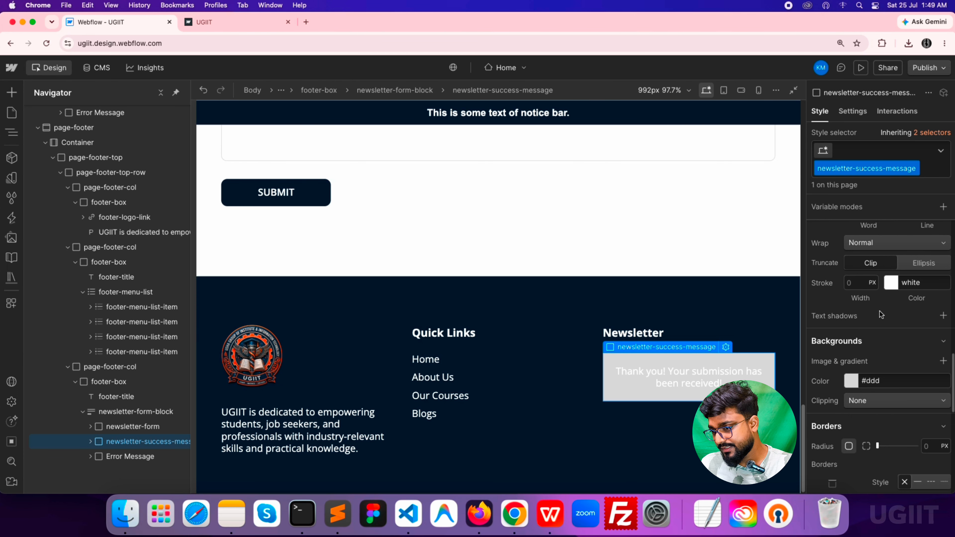
pyautogui.scroll(-5, 880, 311)
pyautogui.scroll(14, 880, 311)
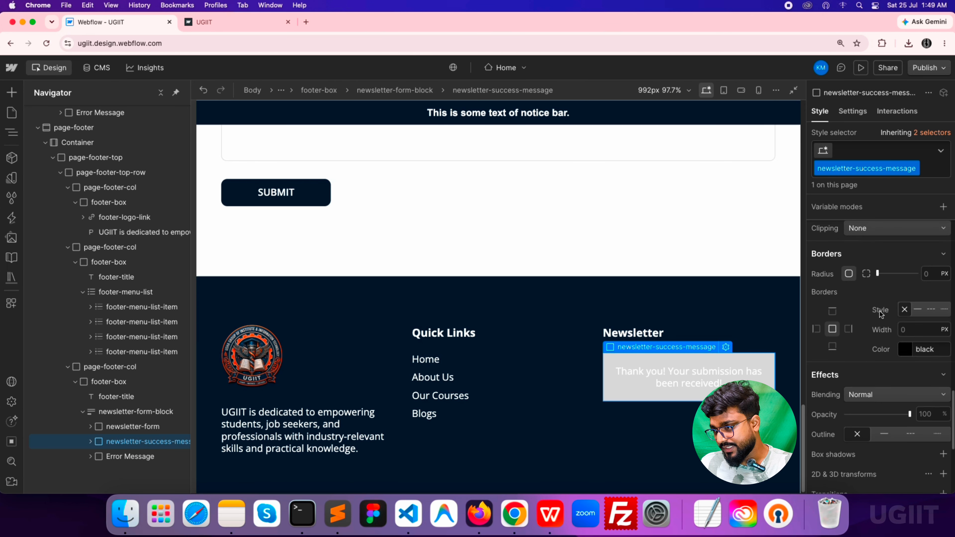
pyautogui.click(856, 301)
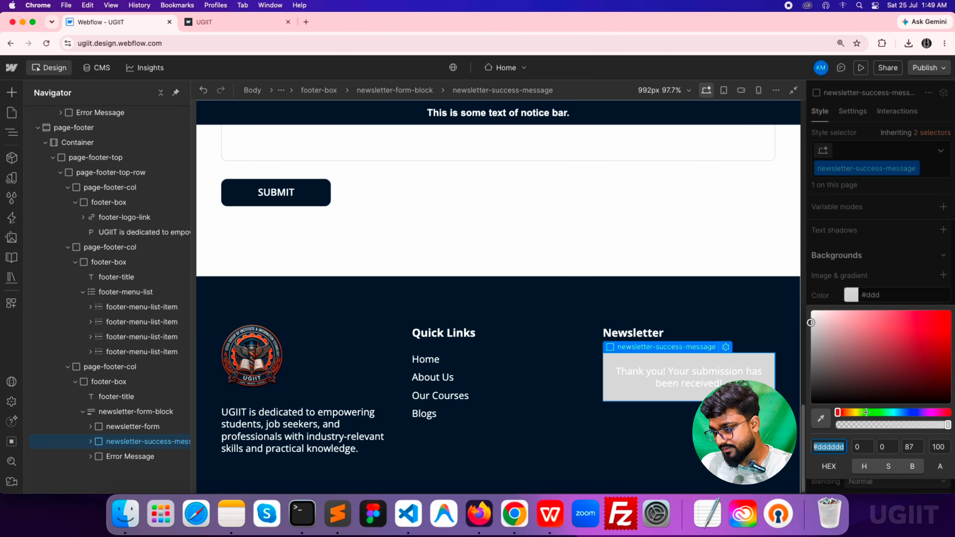
pyautogui.click(867, 412)
pyautogui.click(877, 338)
pyautogui.moveTo(876, 337); pyautogui.dragTo(900, 334)
pyautogui.moveTo(891, 326); pyautogui.dragTo(910, 353)
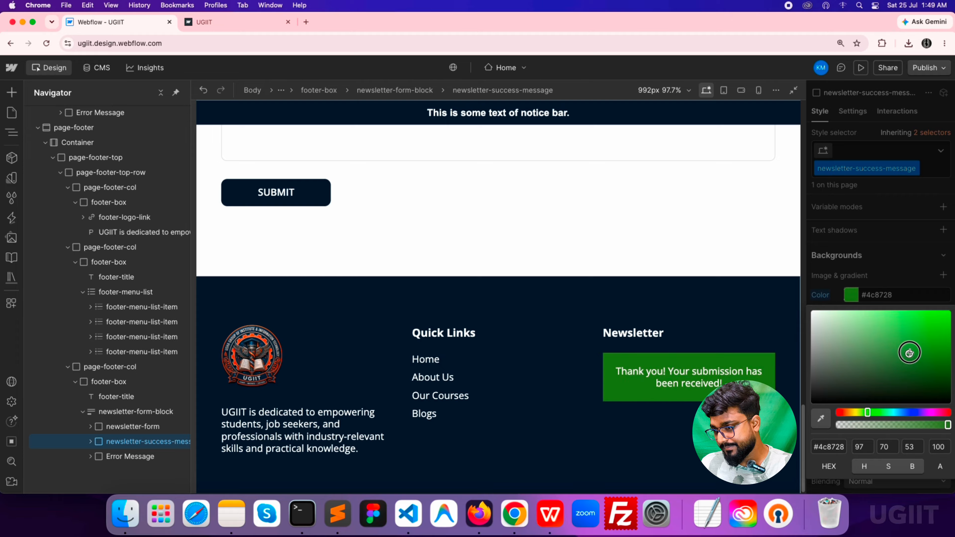
pyautogui.click(896, 278)
# Set newsletter-success-message's font size to 14 px
pyautogui.scroll(9, 888, 335)
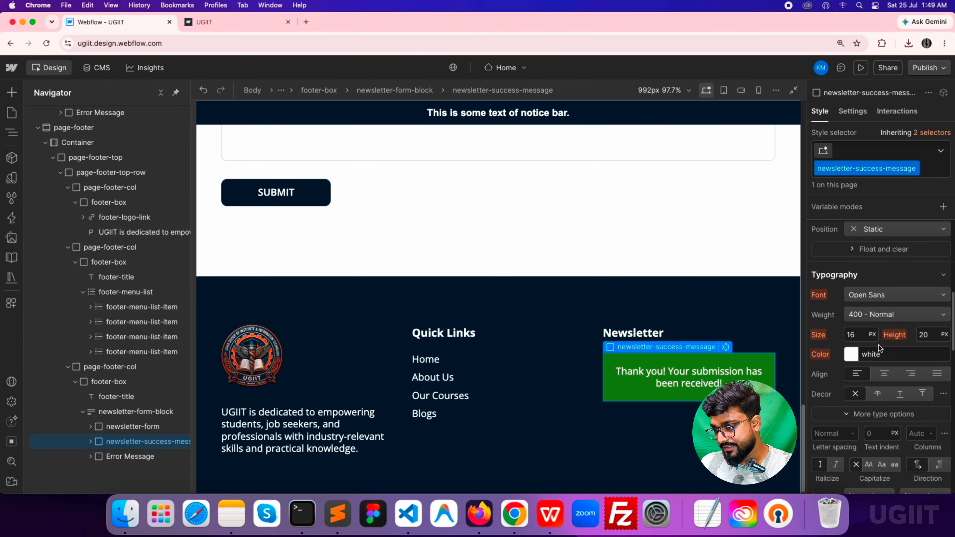
pyautogui.click(863, 335)
pyautogui.write('14')
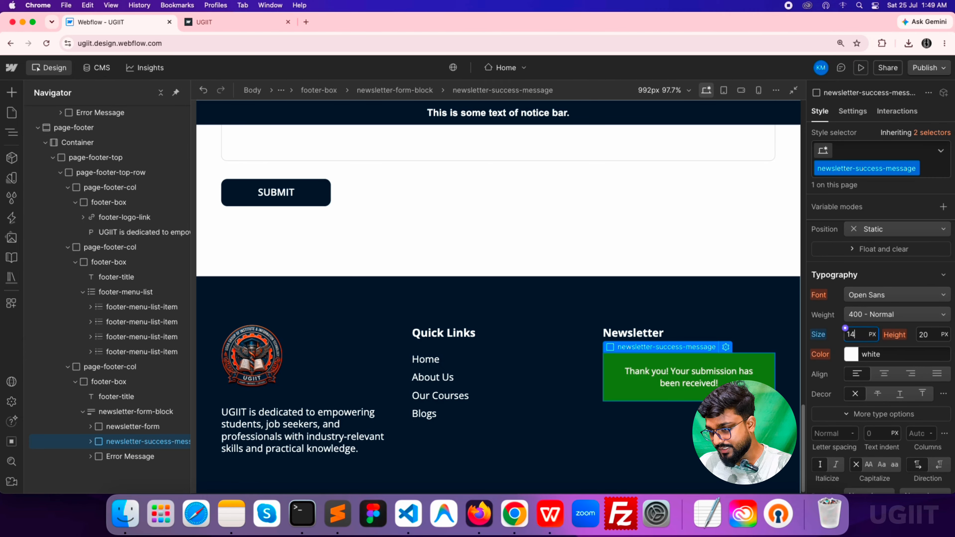
# Set newsletter-success-message's line height to 1.4, its font weight to 600 - Semi Bold and its text alignment to left
pyautogui.write('1.4')
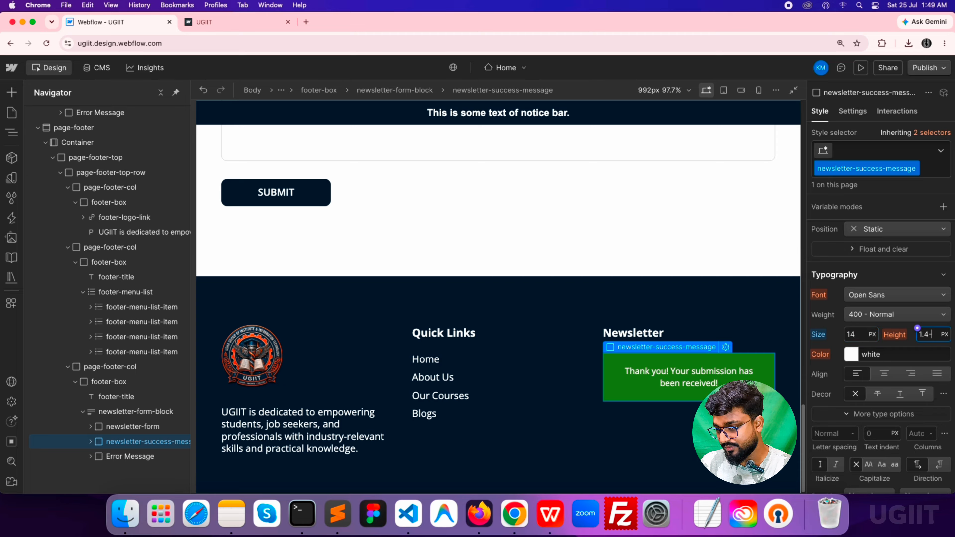
pyautogui.click(884, 315)
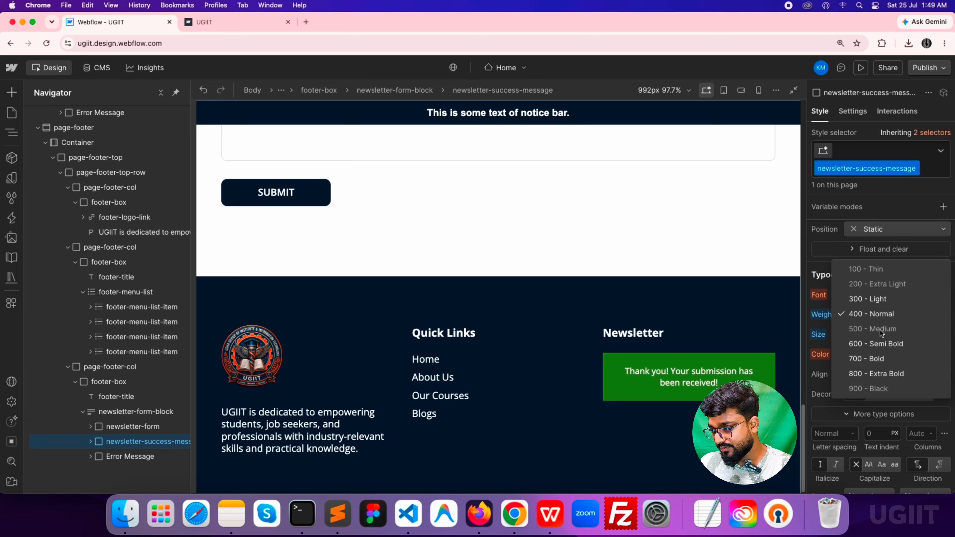
pyautogui.click(876, 343)
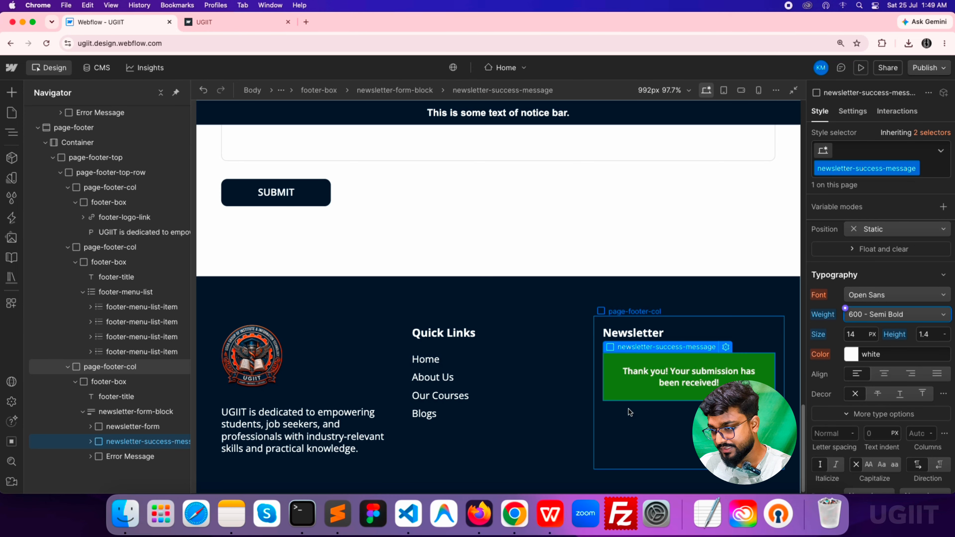
pyautogui.click(858, 374)
pyautogui.click(644, 422)
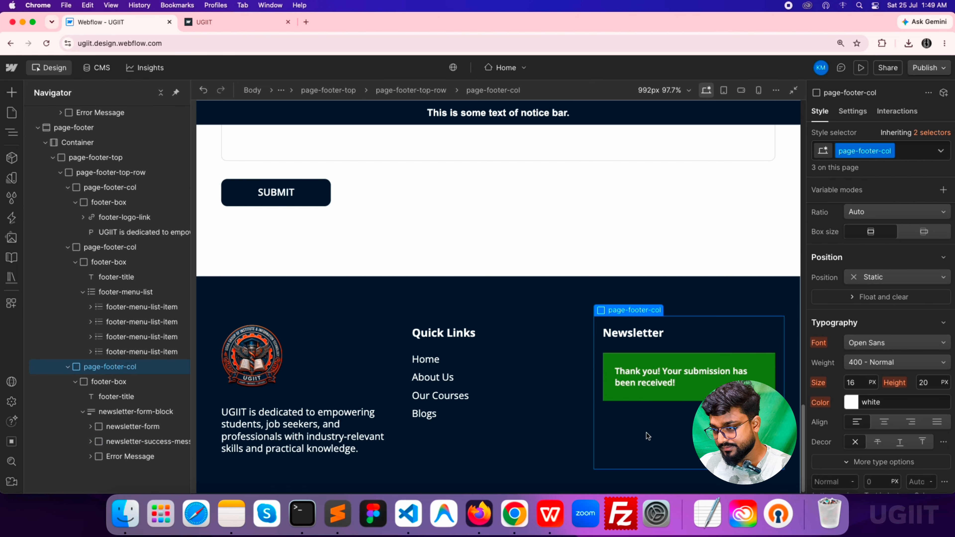
# Round newsletter-success-message's corners with a 10 px border radius
pyautogui.click(636, 361)
pyautogui.scroll(-5, 934, 440)
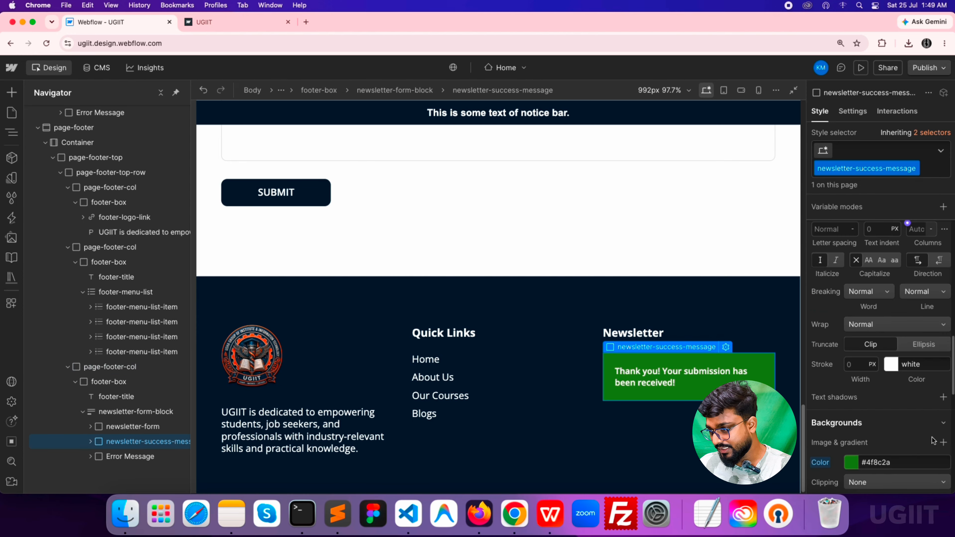
pyautogui.scroll(-4, 934, 441)
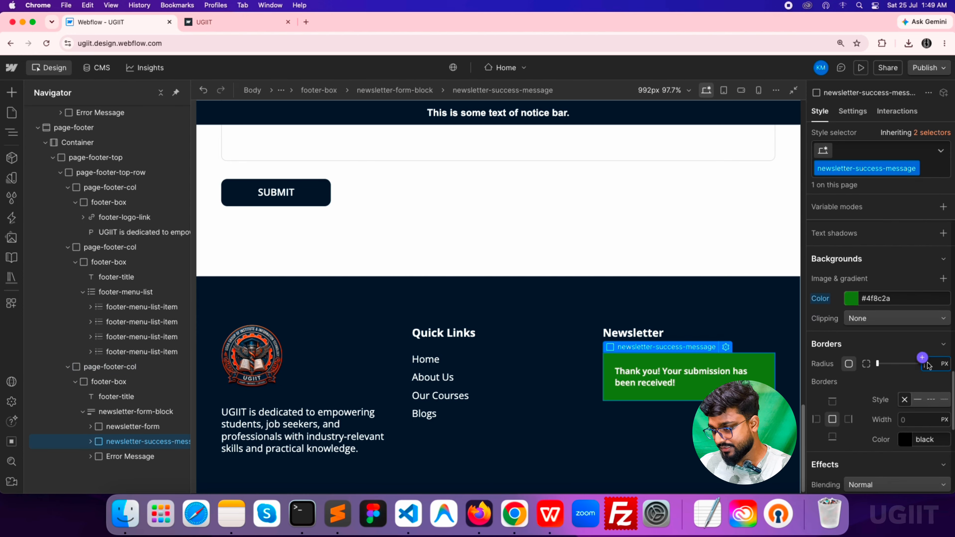
pyautogui.click(928, 364)
pyautogui.write('10')
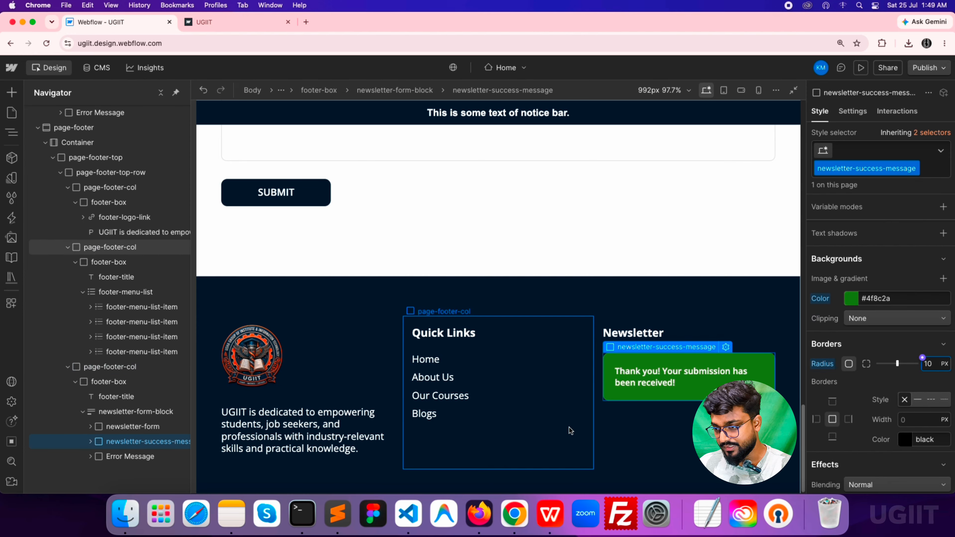
# Switch the newsletter form block to its Error state
pyautogui.click(136, 412)
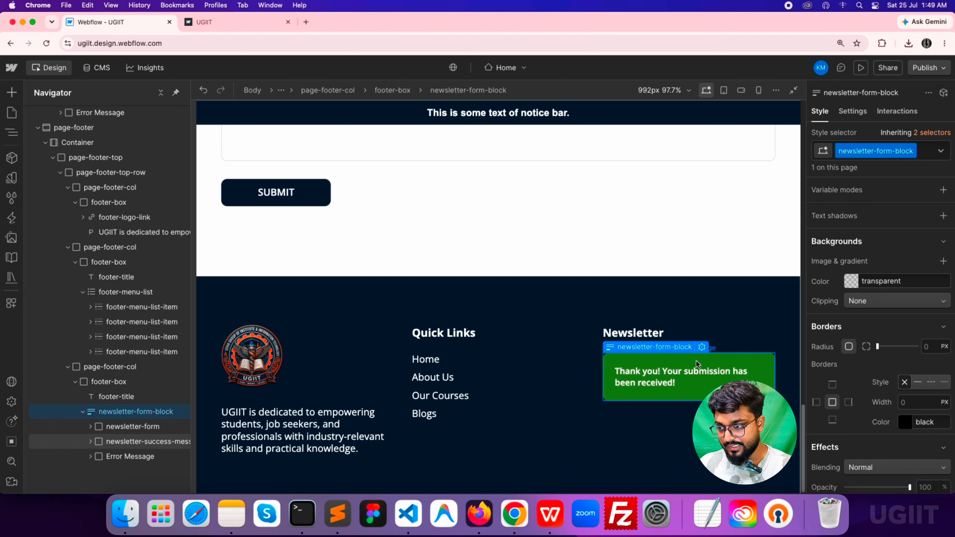
pyautogui.click(703, 347)
pyautogui.click(658, 181)
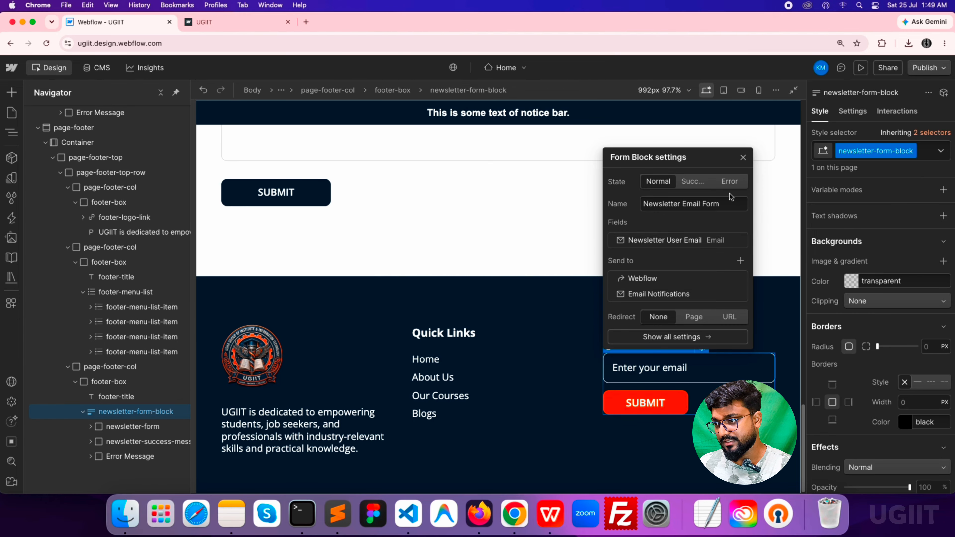
pyautogui.click(730, 181)
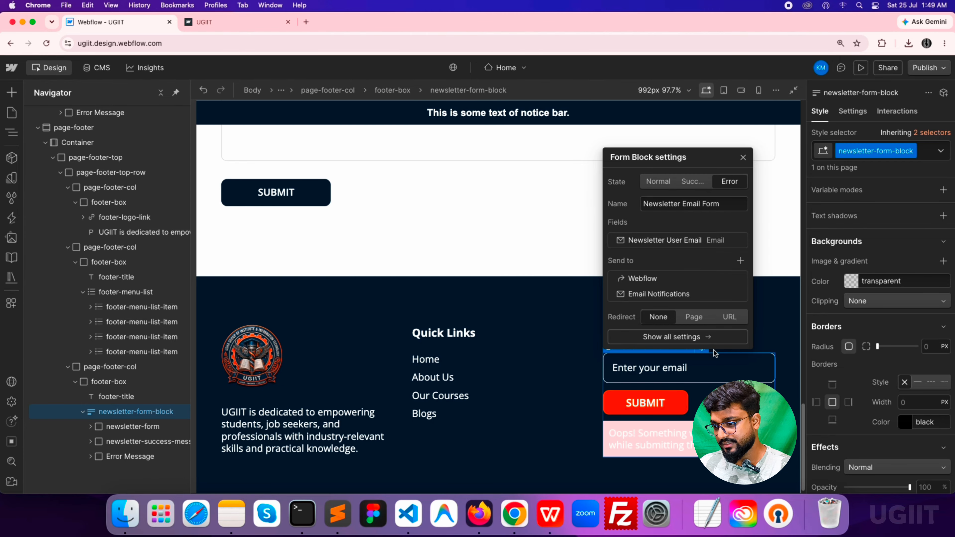
# Assign a new class named newsletter-form-error-message to the newsletter form's Error Message
pyautogui.scroll(-1, 707, 361)
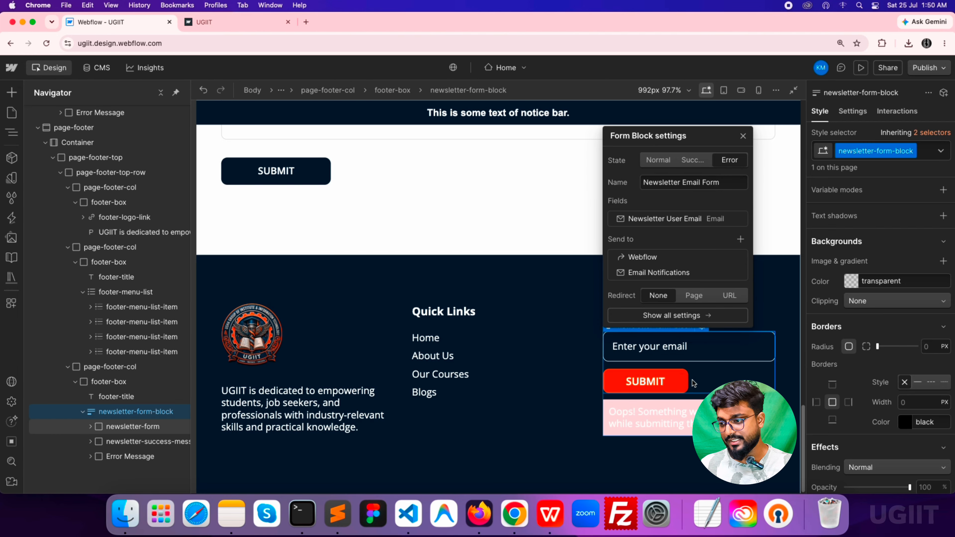
pyautogui.click(608, 407)
pyautogui.click(843, 151)
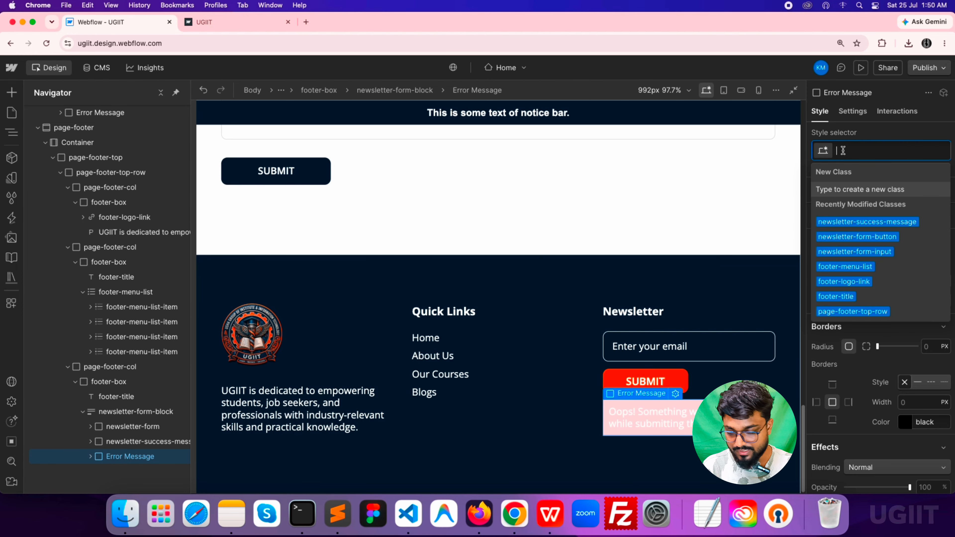
pyautogui.write('newsle')
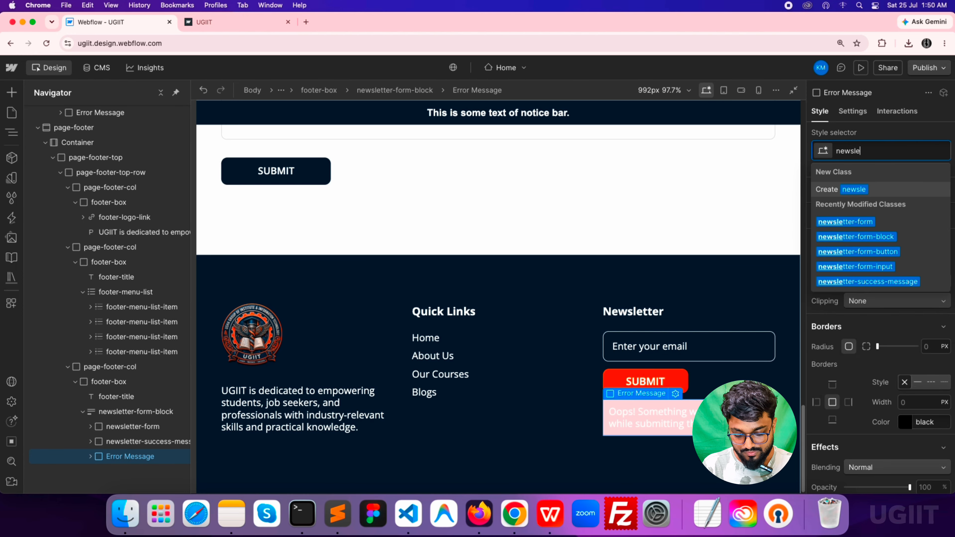
pyautogui.write('tter-for')
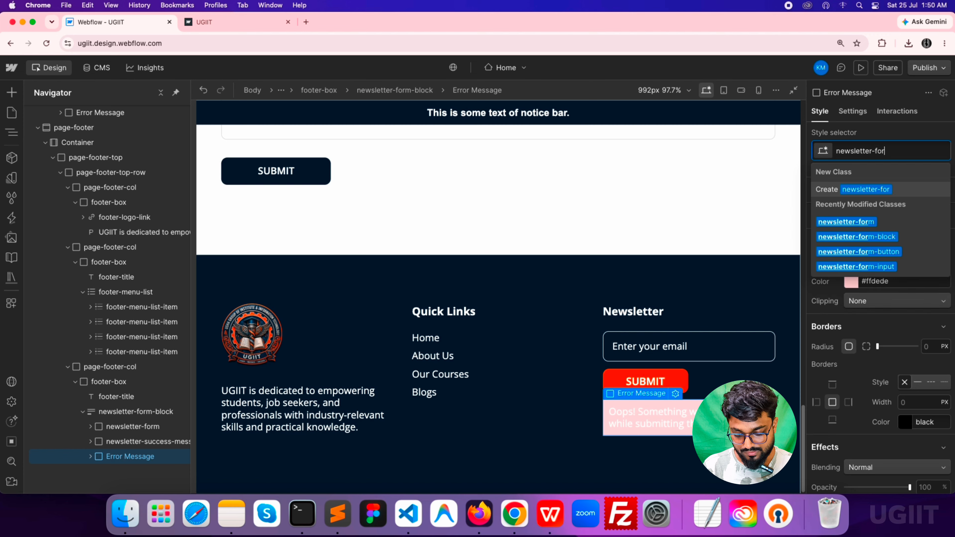
pyautogui.write('m-error')
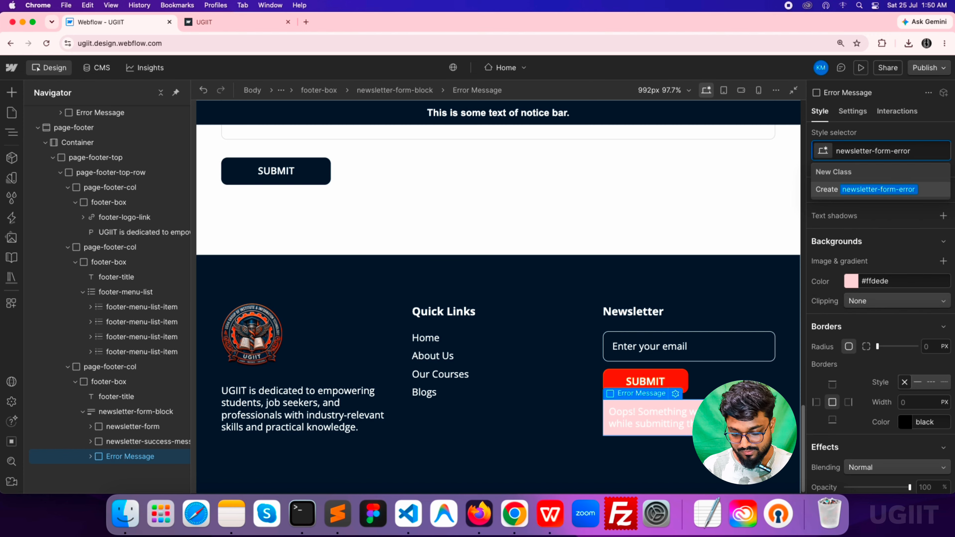
pyautogui.write('-message')
pyautogui.press('Return')
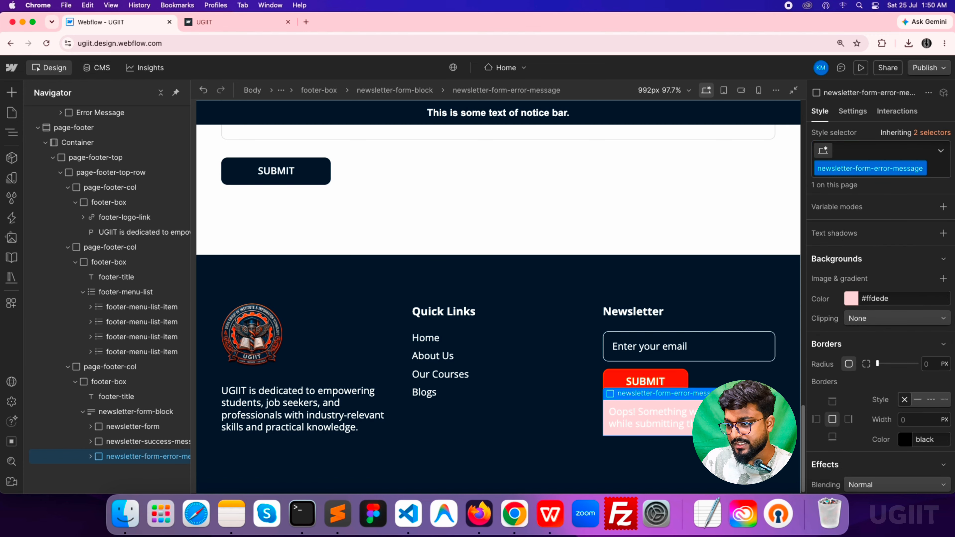
# Set newsletter-form-error-message's background color to red #ff4b4b
pyautogui.click(851, 299)
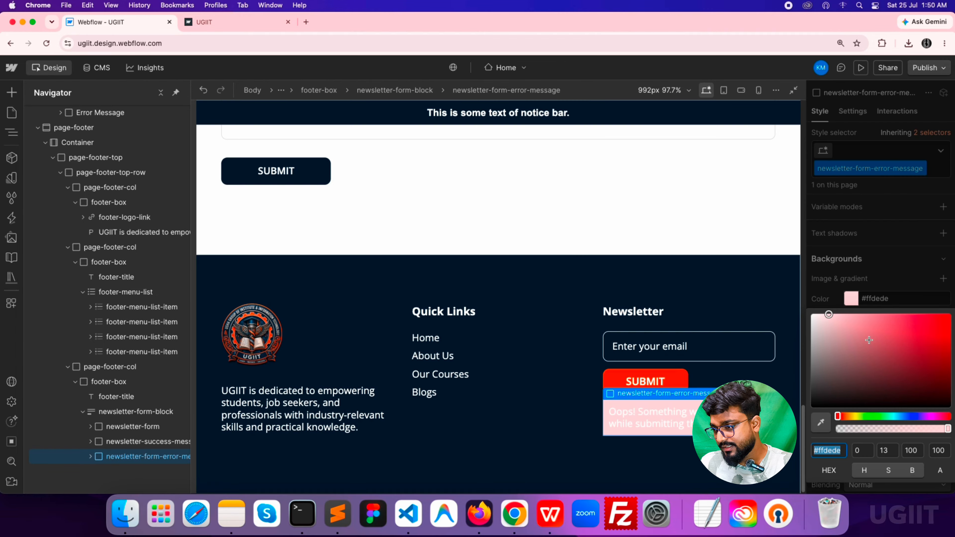
pyautogui.moveTo(849, 326); pyautogui.dragTo(911, 314)
pyautogui.click(900, 299)
# Set newsletter-form-error-message's font size to 14 px, line height to 1.4 and font weight to 600 - Semi Bold
pyautogui.scroll(10, 882, 303)
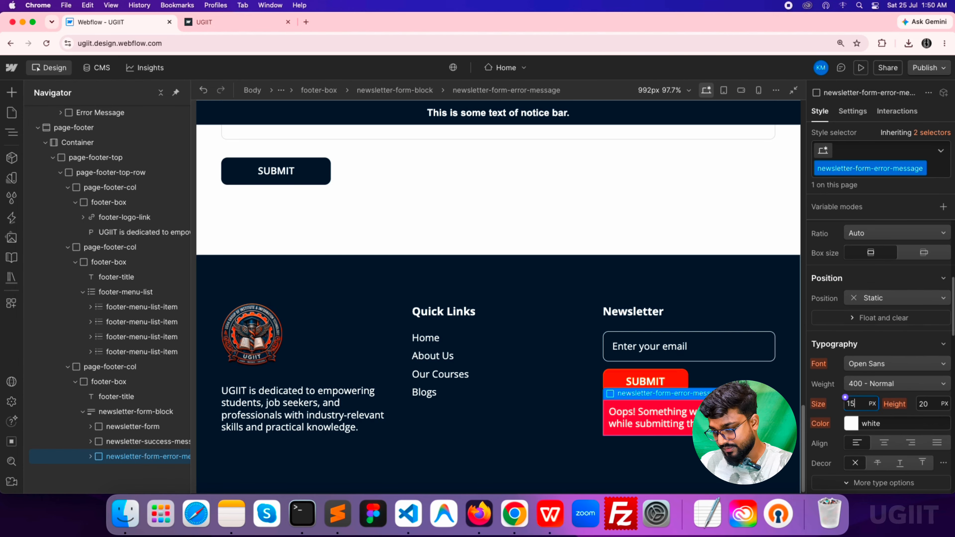
pyautogui.press('Down')
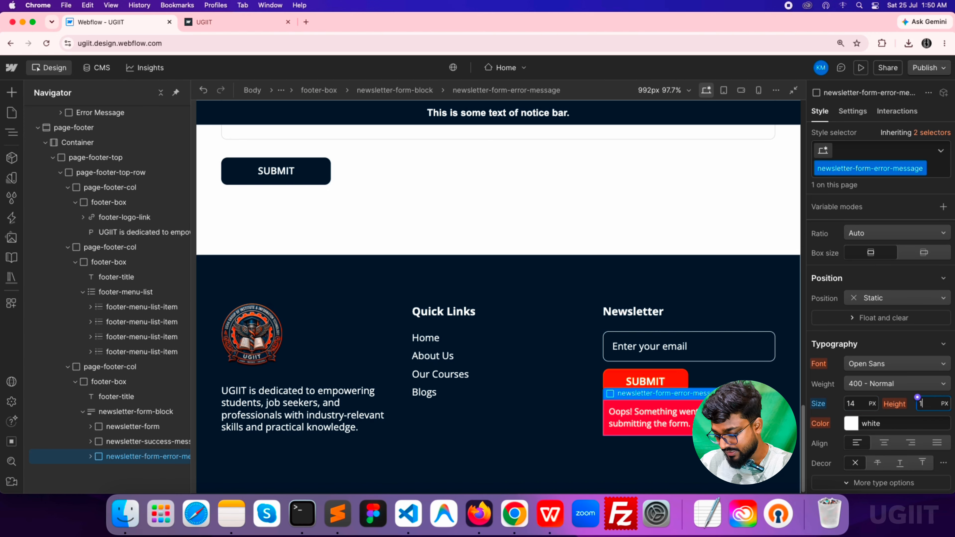
pyautogui.click(869, 384)
pyautogui.click(865, 414)
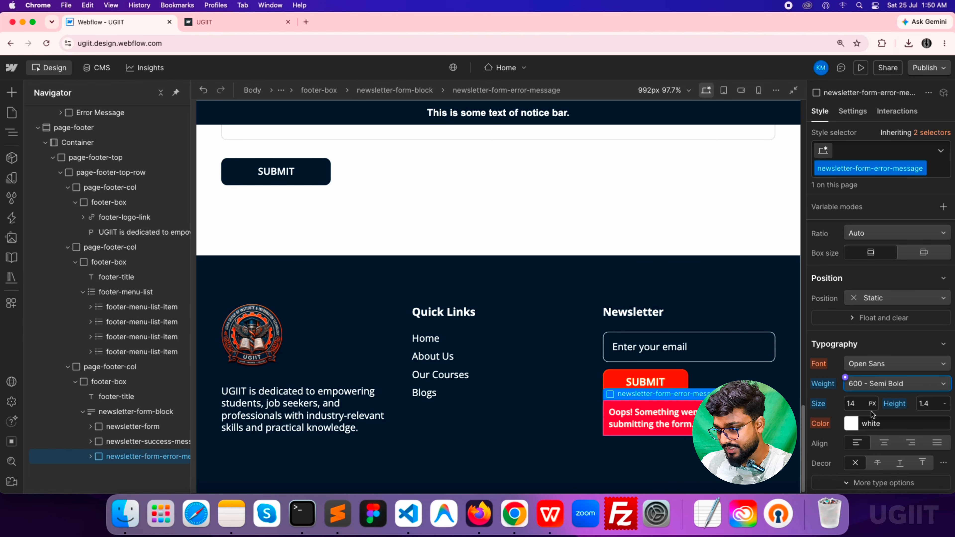
# Set newsletter-form-error-message's border radius to 10 px
pyautogui.scroll(-5, 937, 424)
pyautogui.scroll(-5, 937, 421)
pyautogui.scroll(8, 936, 418)
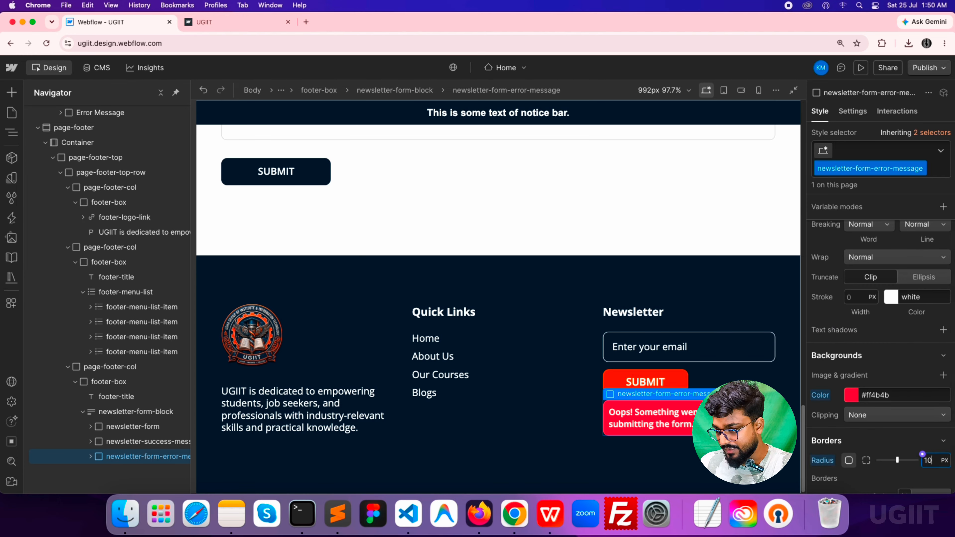
# Return the newsletter form block to its Normal state and close its settings
pyautogui.click(623, 316)
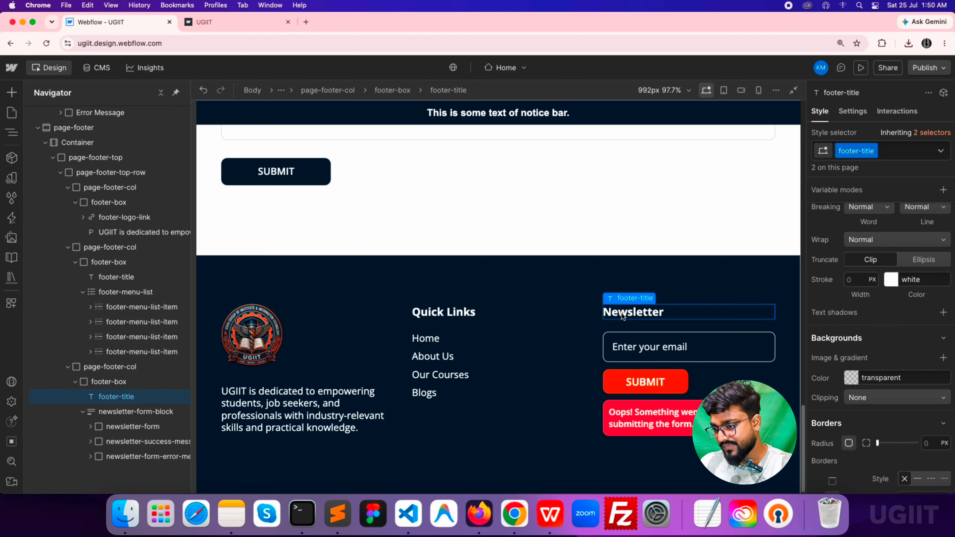
pyautogui.click(677, 352)
pyautogui.click(90, 426)
pyautogui.click(108, 412)
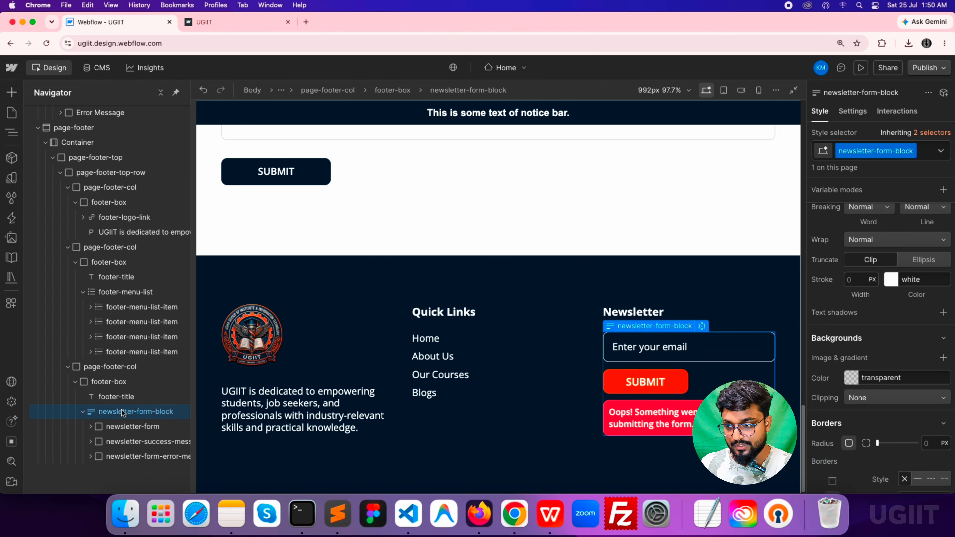
pyautogui.click(701, 325)
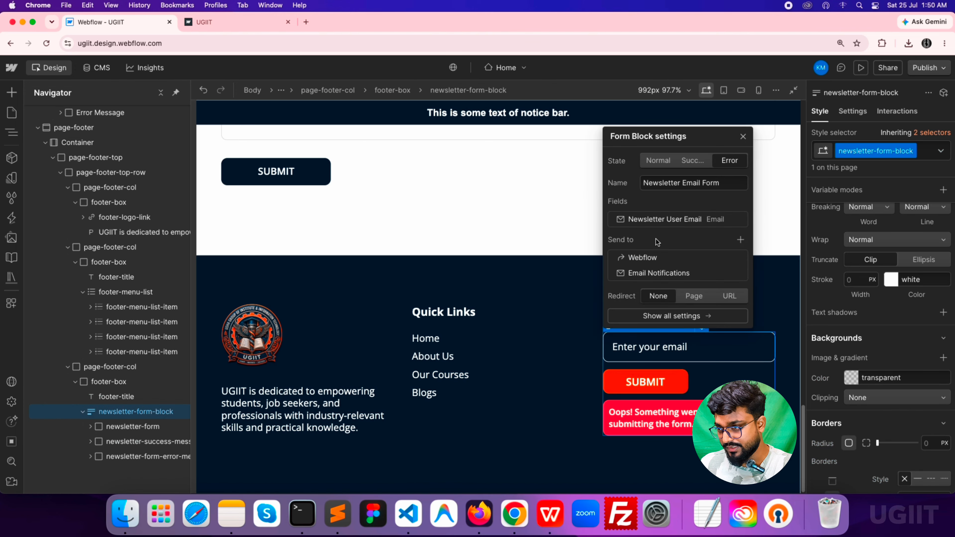
pyautogui.click(659, 166)
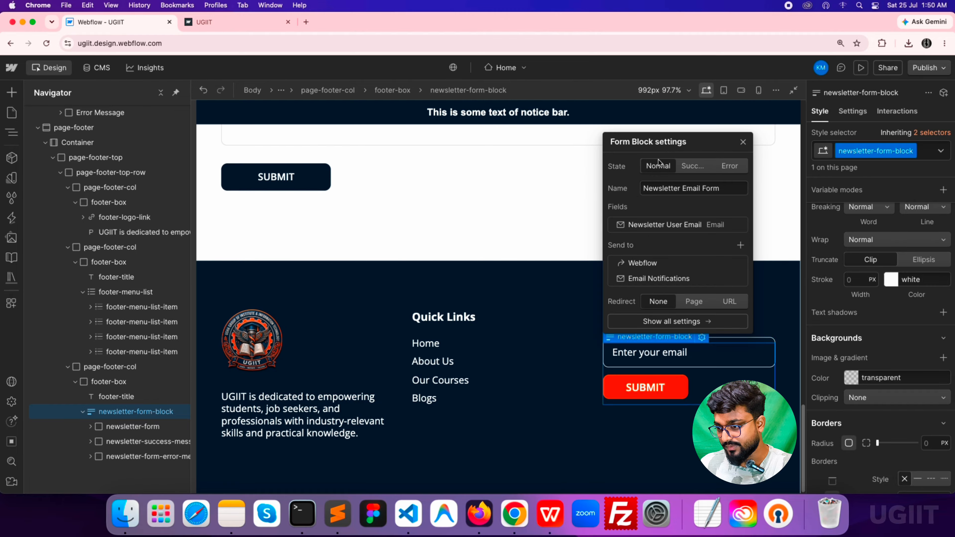
pyautogui.click(743, 143)
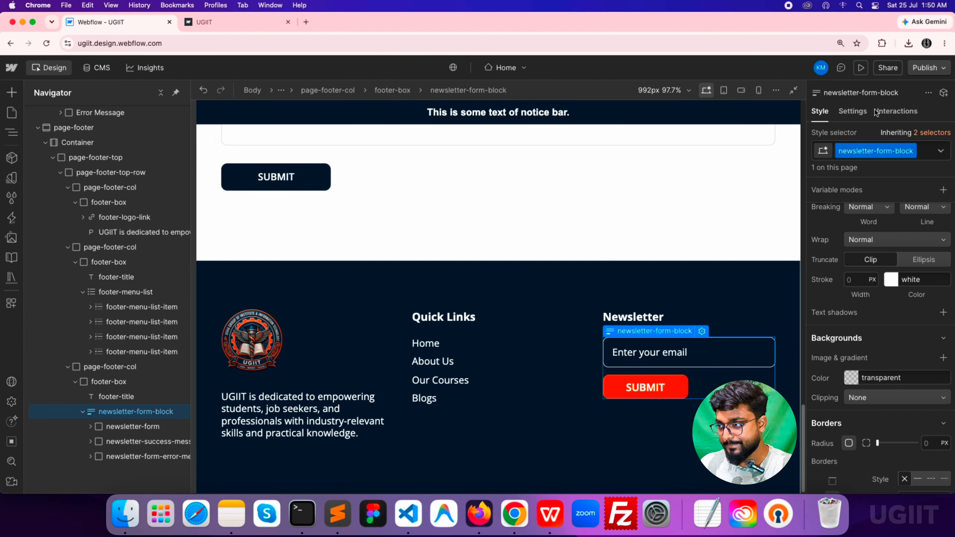
# Publish the site to the staging domain ugiit.webflow.io
pyautogui.click(532, 296)
pyautogui.click(928, 67)
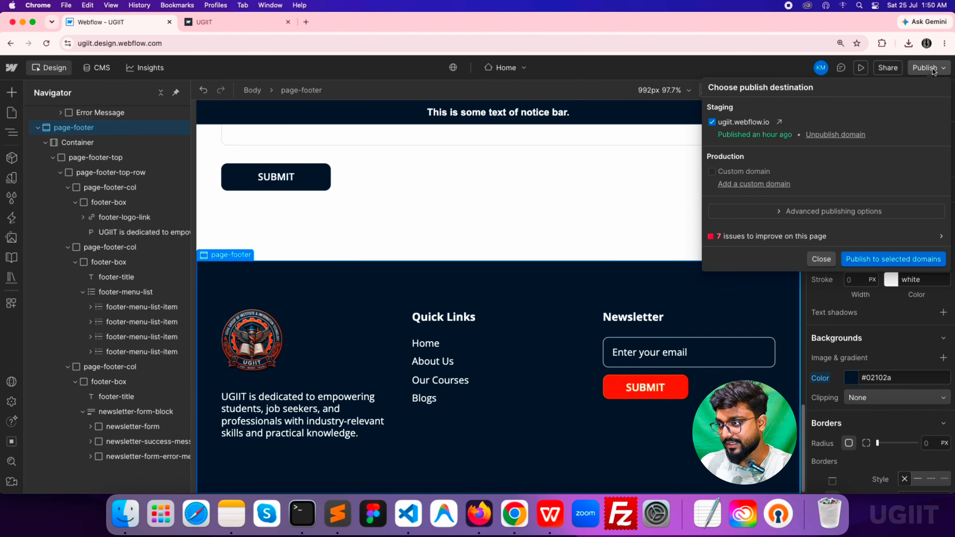
pyautogui.click(879, 259)
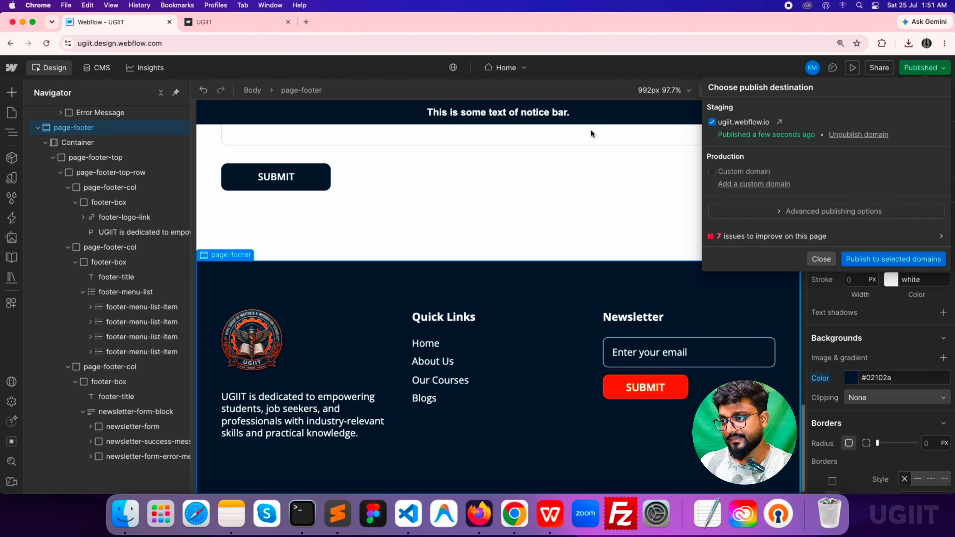
# Reload the published UGIIT site and examine its footer
pyautogui.click(201, 23)
pyautogui.click(45, 43)
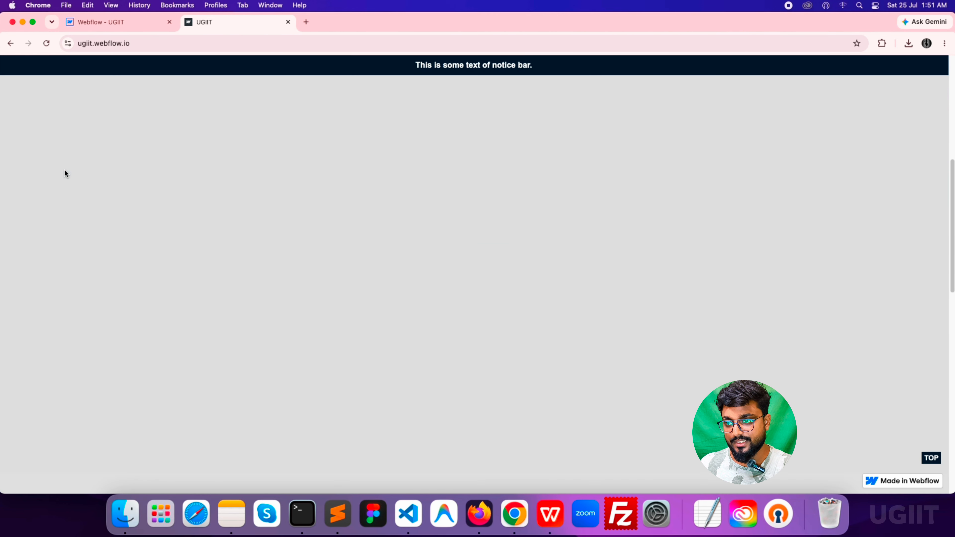
pyautogui.scroll(-2, 65, 171)
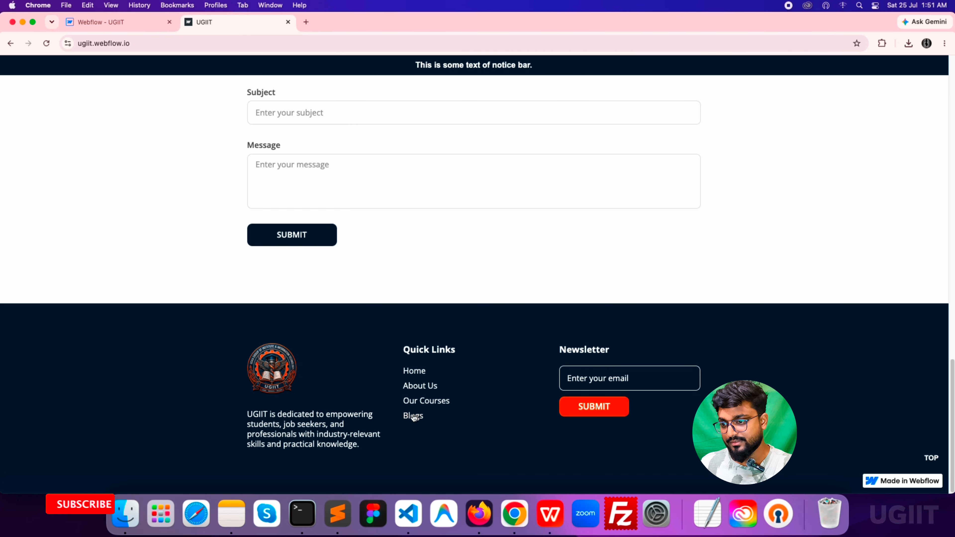
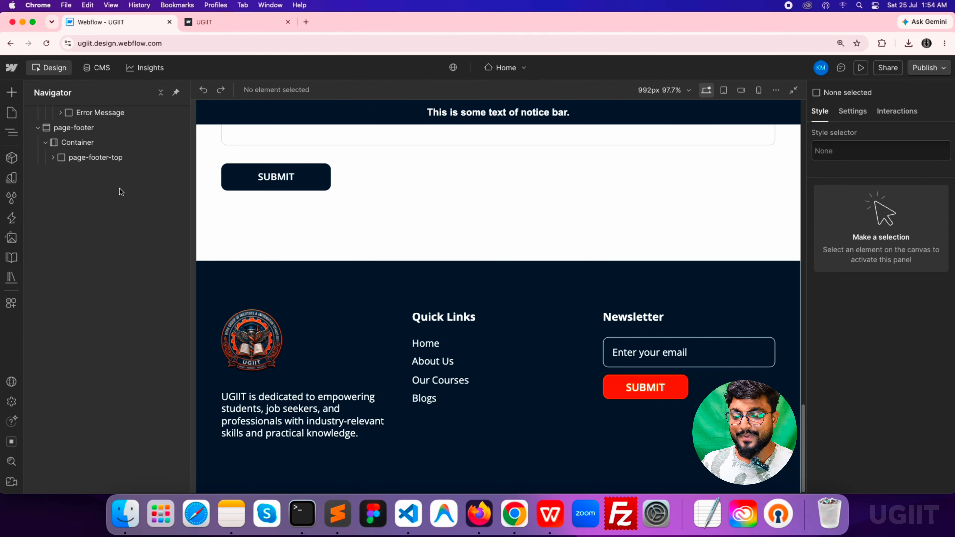
# Add a Div Block inside the footer's Container, below page-footer-top
pyautogui.click(90, 143)
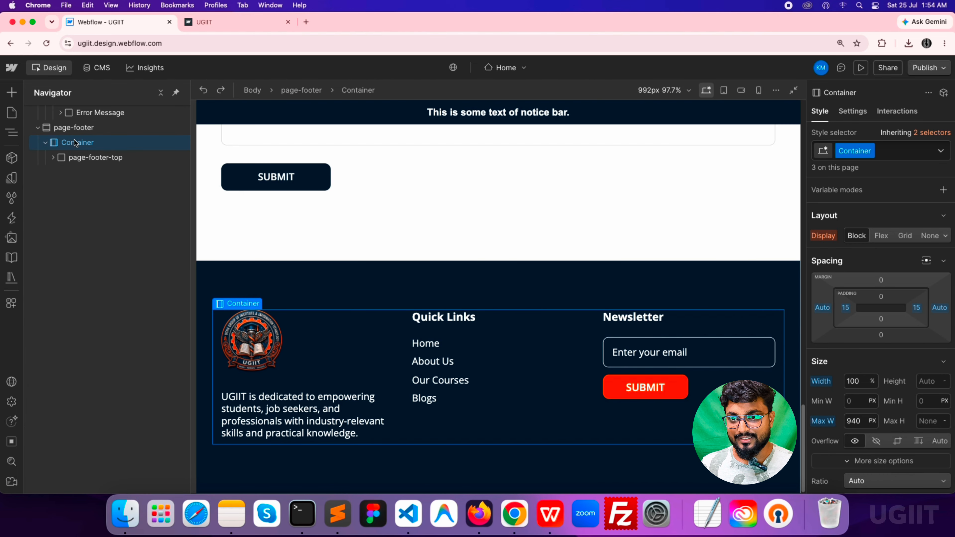
pyautogui.click(12, 92)
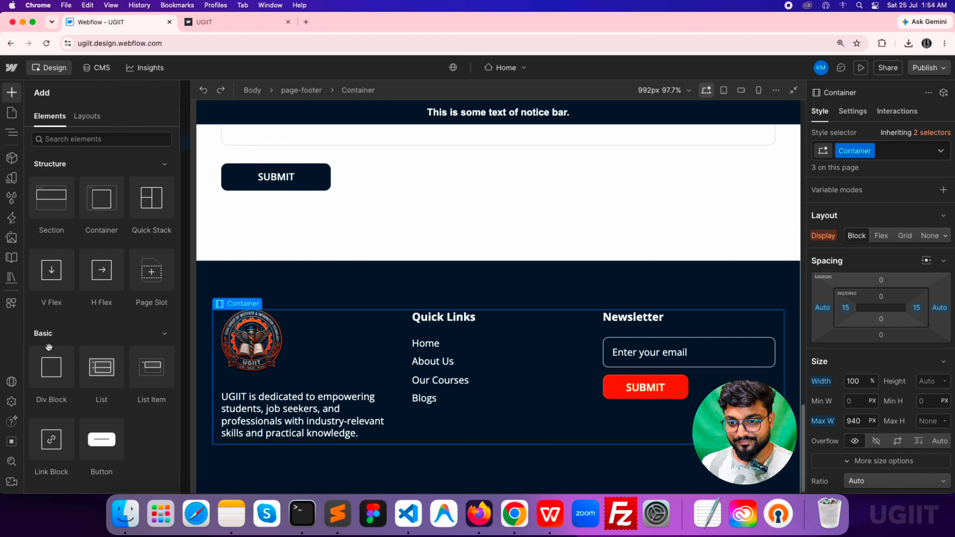
pyautogui.click(49, 363)
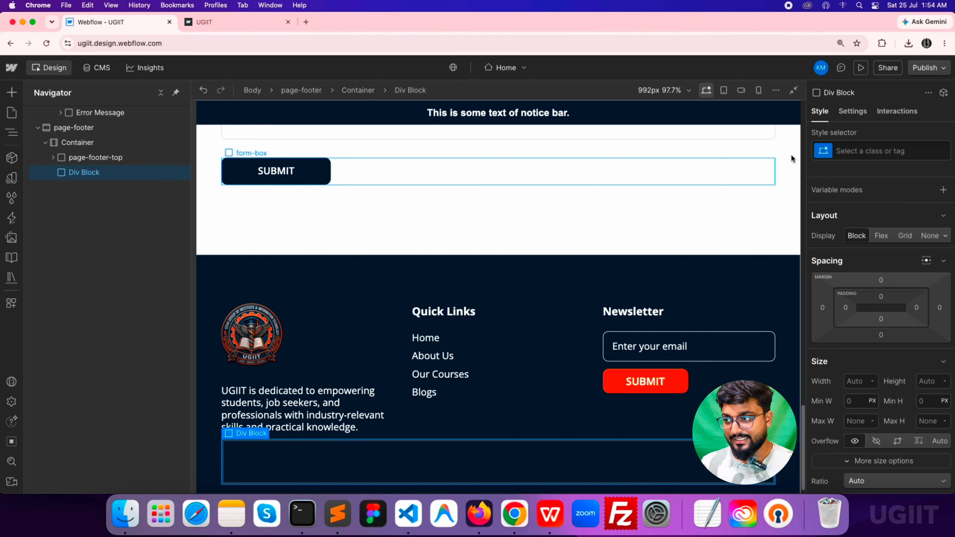
# Give the new Div Block below page-footer-top the class page-footer-bottom
pyautogui.click(845, 151)
pyautogui.write('p')
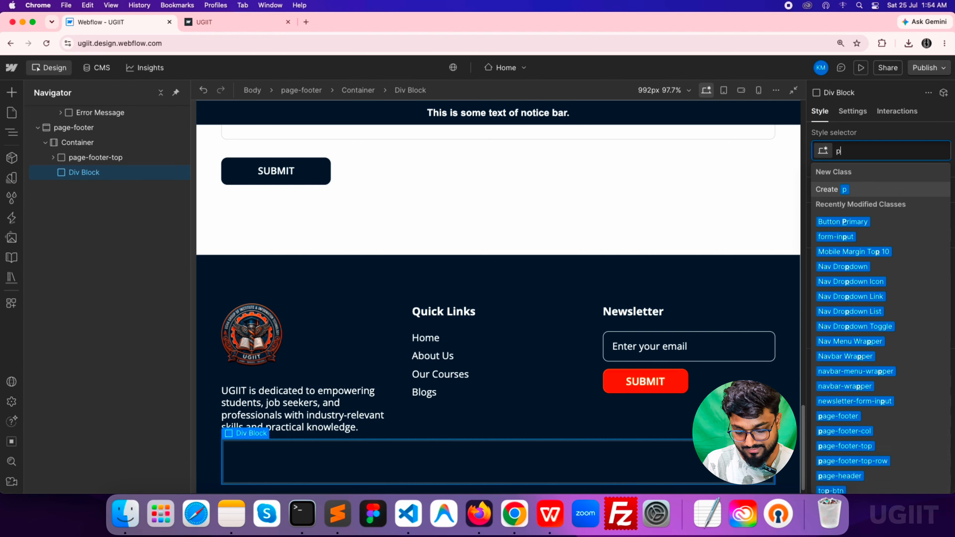
pyautogui.write('age-foote')
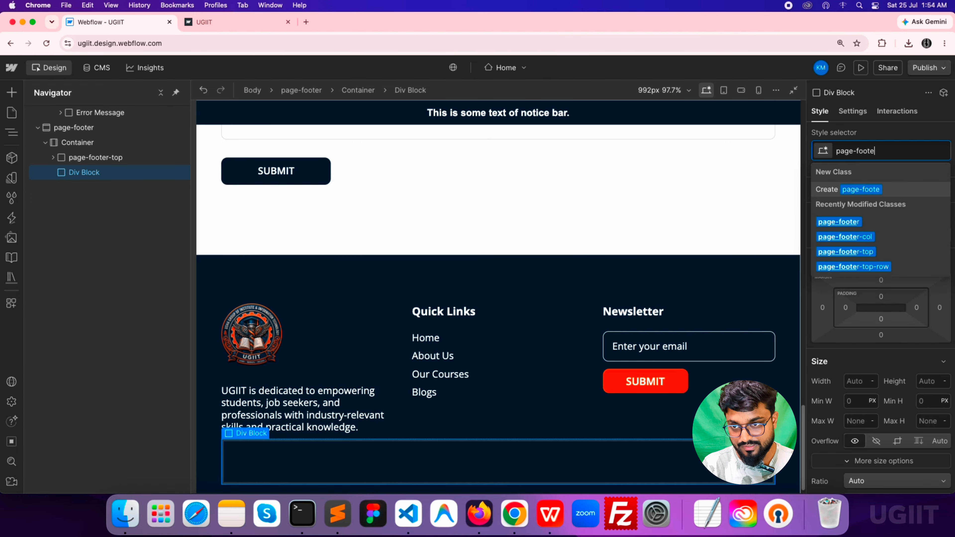
pyautogui.write('r-bot')
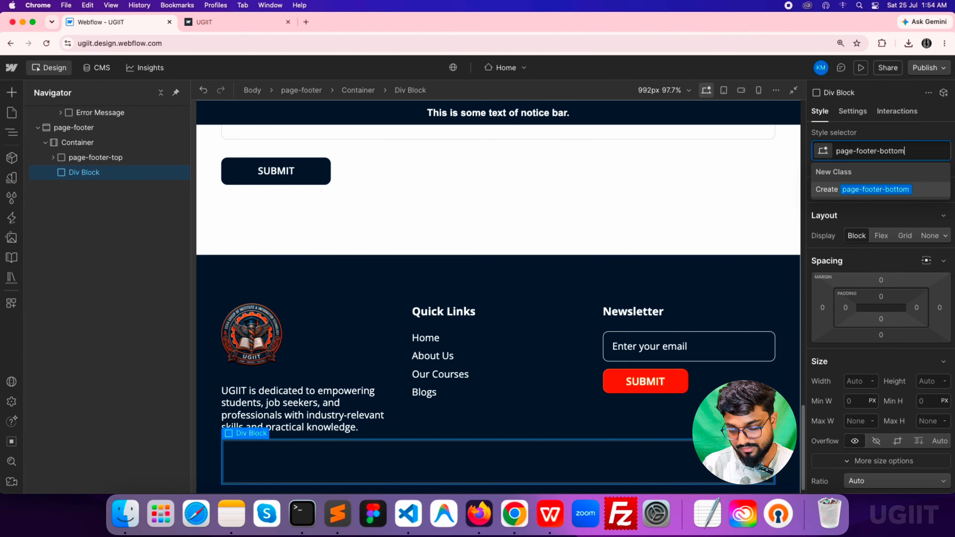
pyautogui.write('tom')
pyautogui.press('Return')
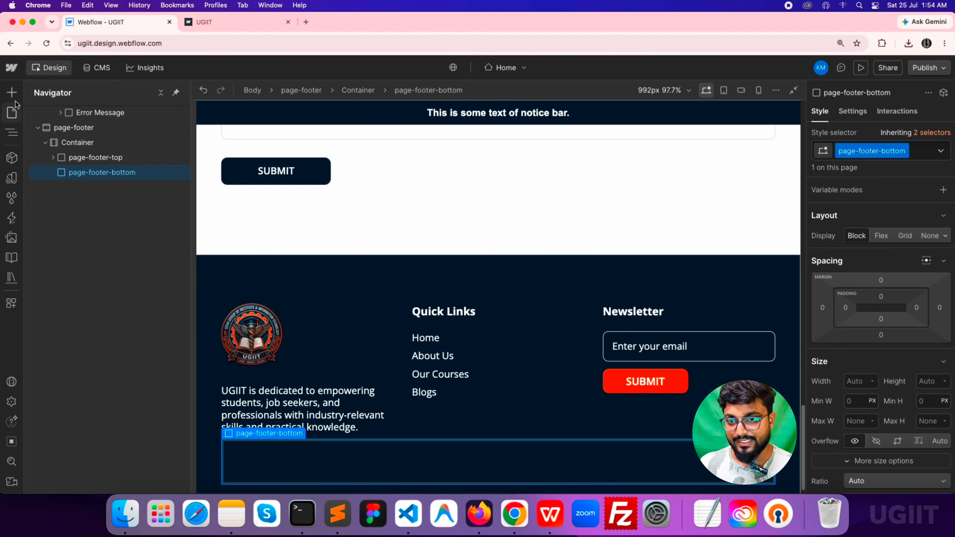
# Add a Div Block inside page-footer-bottom and give it the class page-footerbottom-row
pyautogui.click(12, 94)
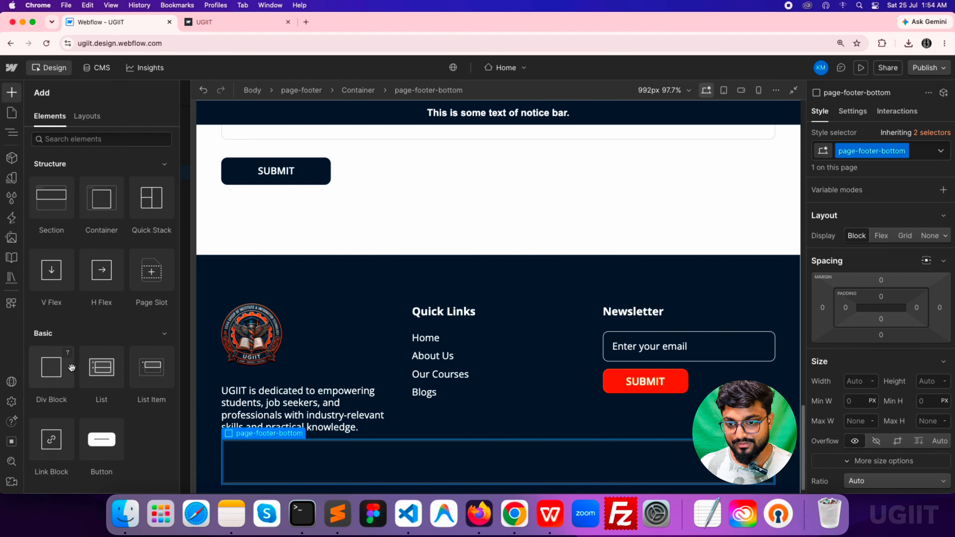
pyautogui.click(61, 367)
pyautogui.click(91, 172)
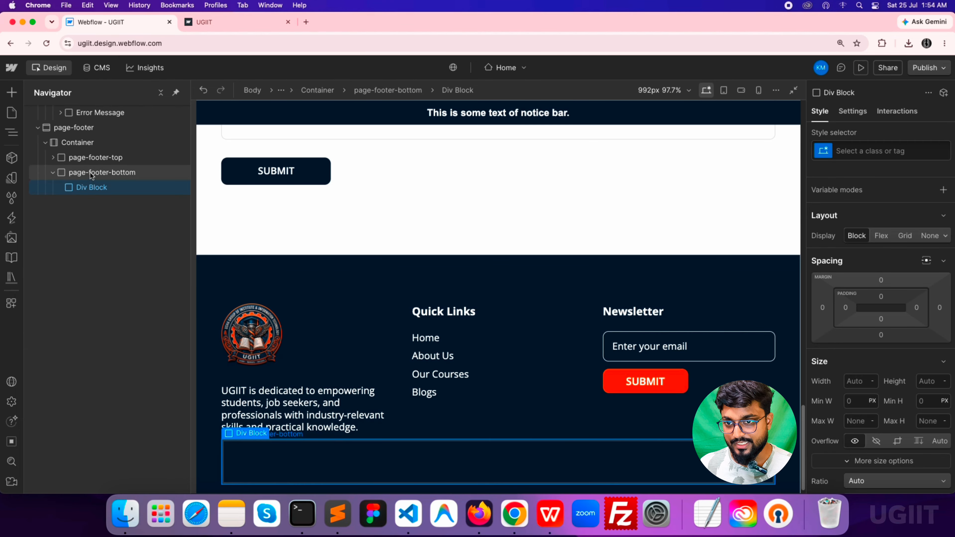
pyautogui.click(92, 187)
pyautogui.click(865, 147)
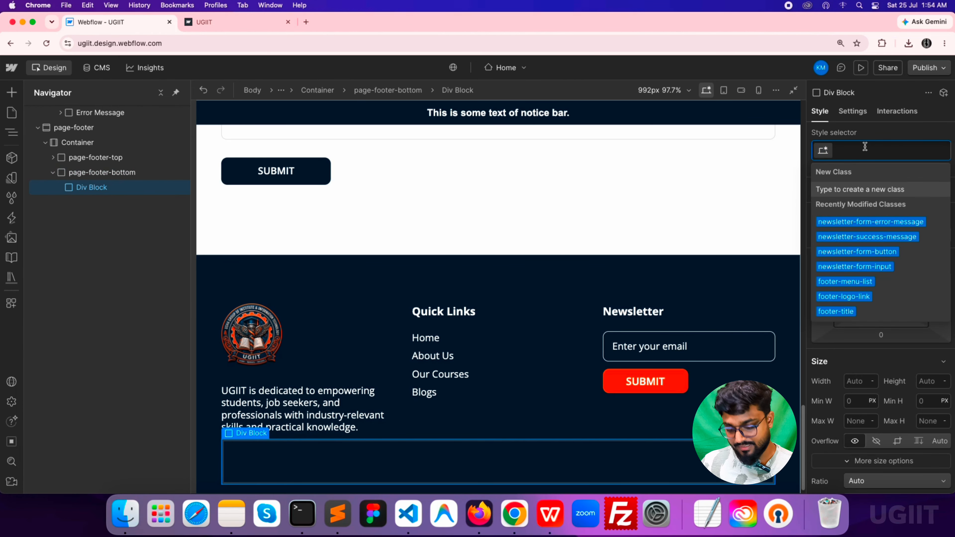
pyautogui.write('p')
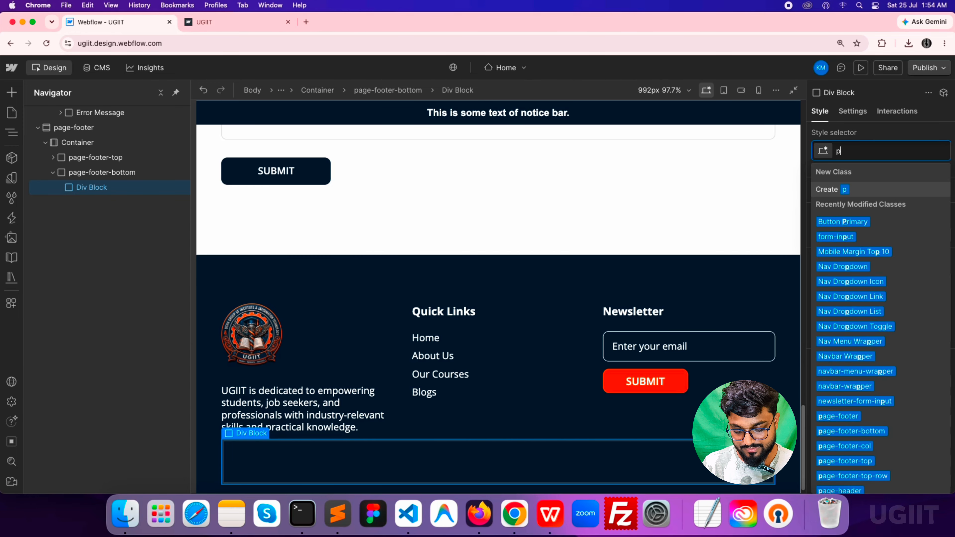
pyautogui.write('age-footer')
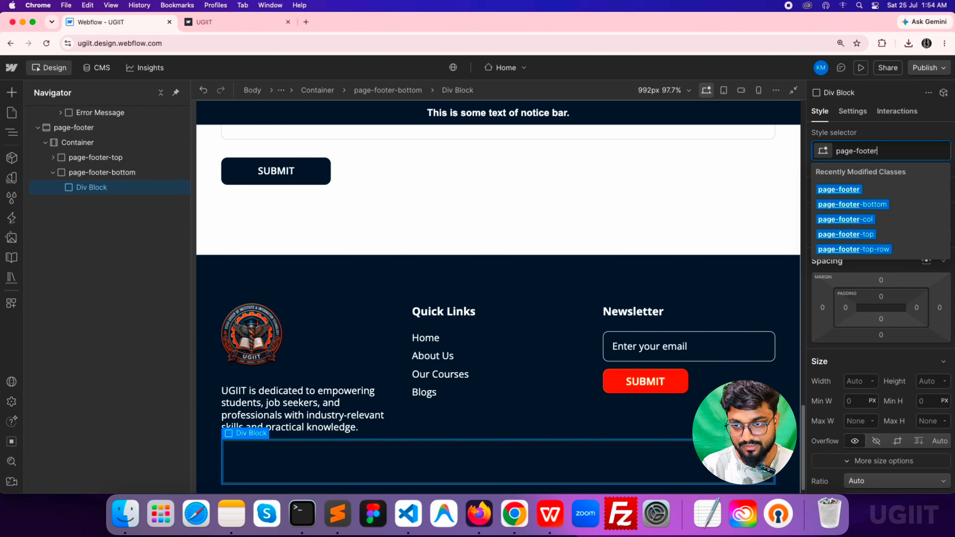
pyautogui.write('bo')
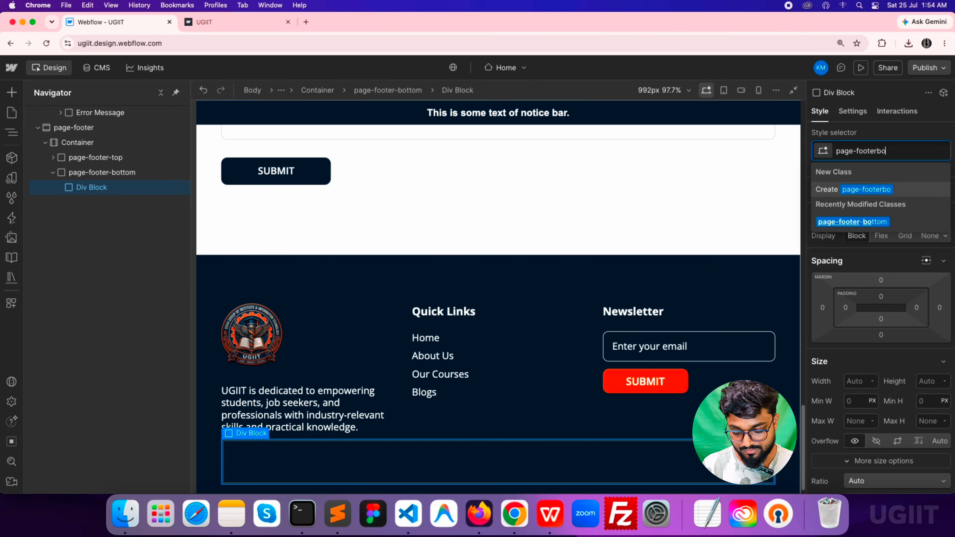
pyautogui.write('ttom-row')
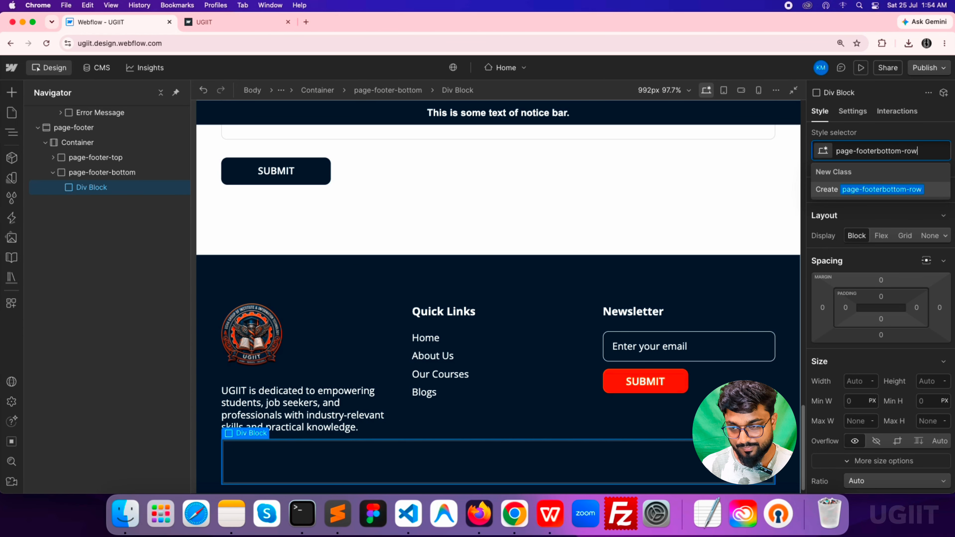
pyautogui.press('Return')
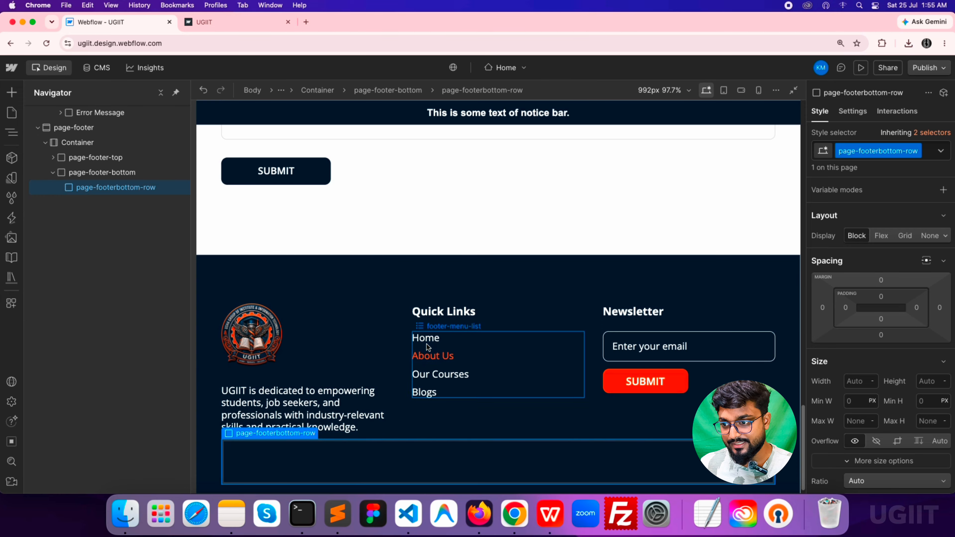
# Copy the footer-menu-list under Quick Links and paste it into page-footerbottom-row
pyautogui.click(421, 345)
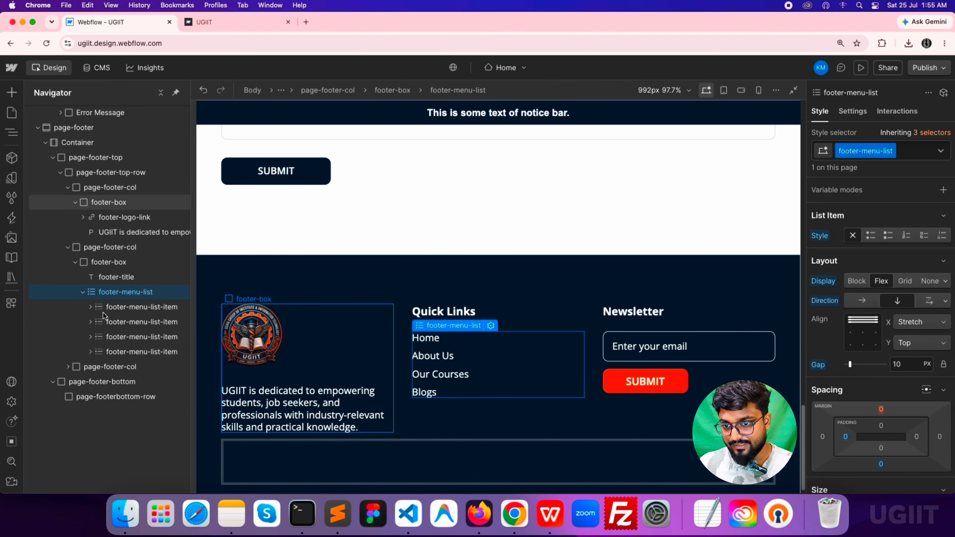
pyautogui.click(82, 292)
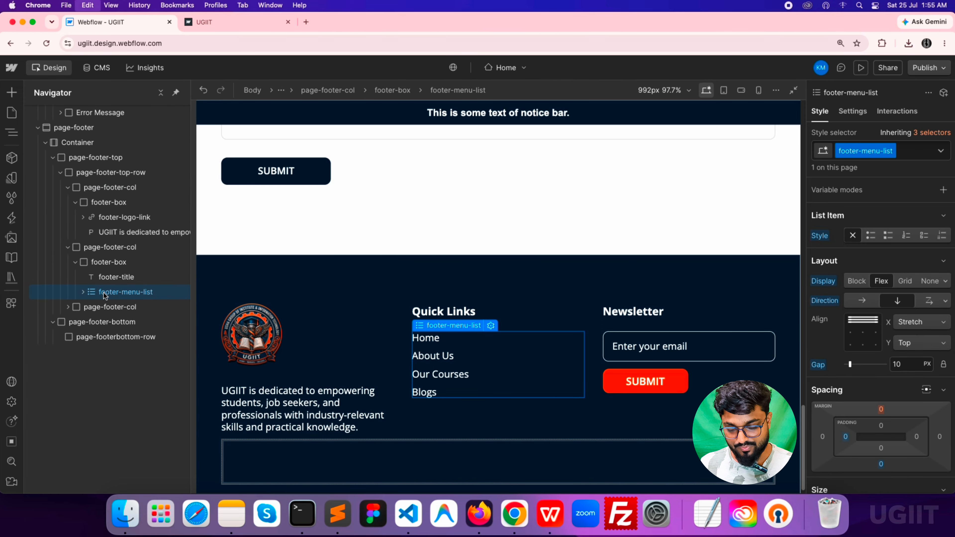
pyautogui.scroll(-2, 418, 405)
pyautogui.click(403, 427)
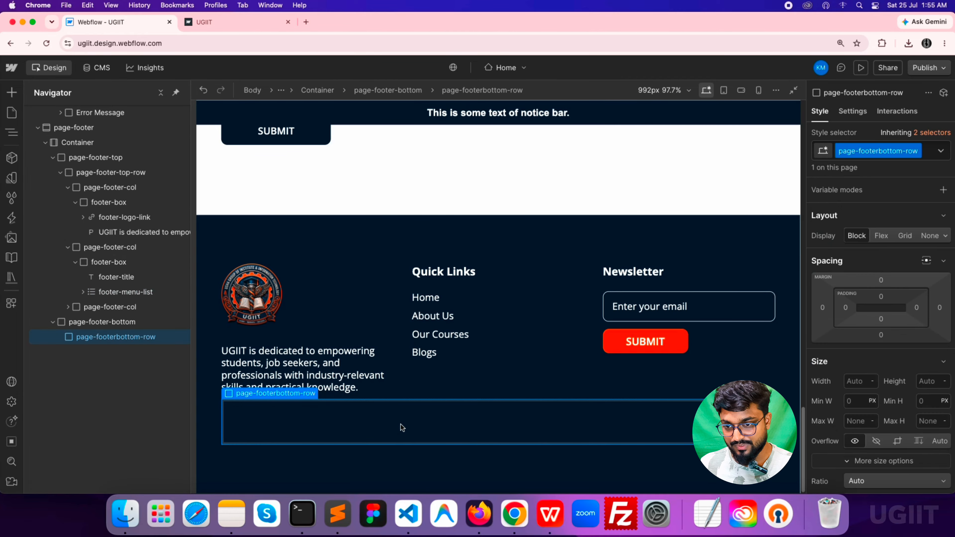
pyautogui.press('cmd+v')
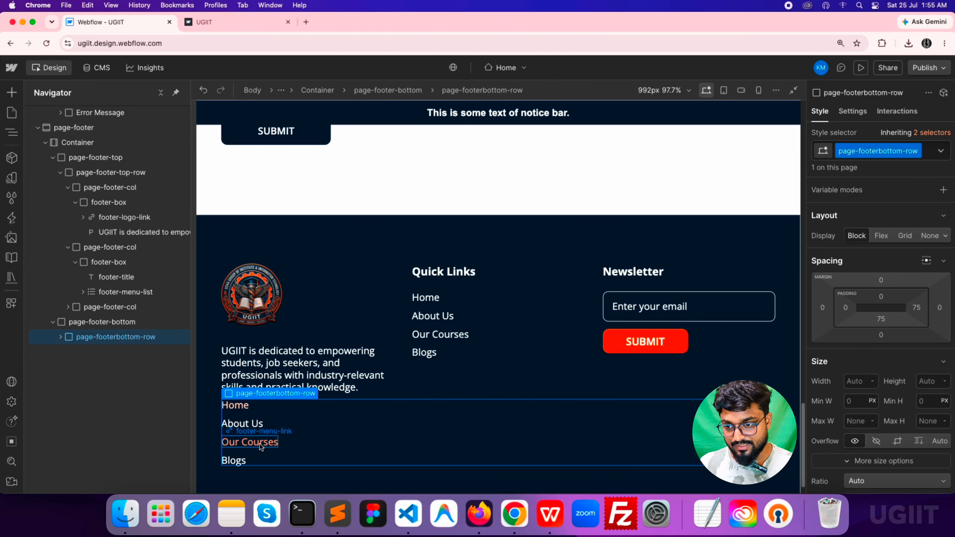
# Replace the Home link's text in the copied list with "Terms & Conditions", copied from the Sublime Text notes
pyautogui.click(338, 514)
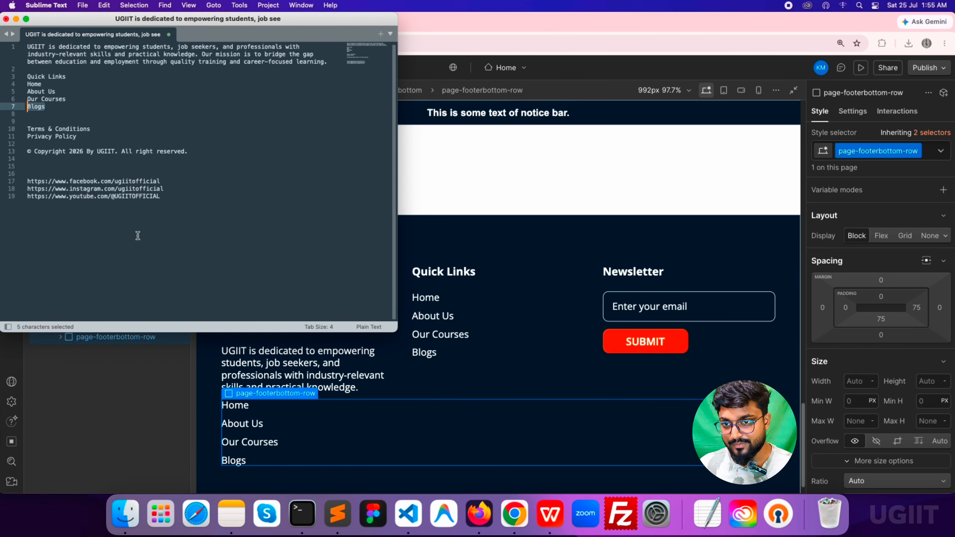
pyautogui.moveTo(93, 129); pyautogui.dragTo(27, 129)
pyautogui.press('cmd+c')
pyautogui.press('cmd+tab')
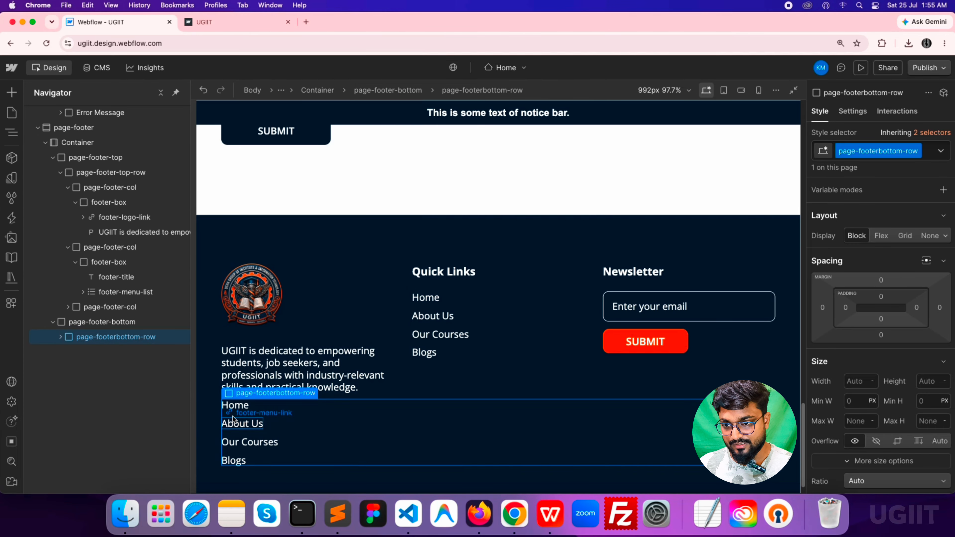
pyautogui.click(235, 405)
pyautogui.click(851, 112)
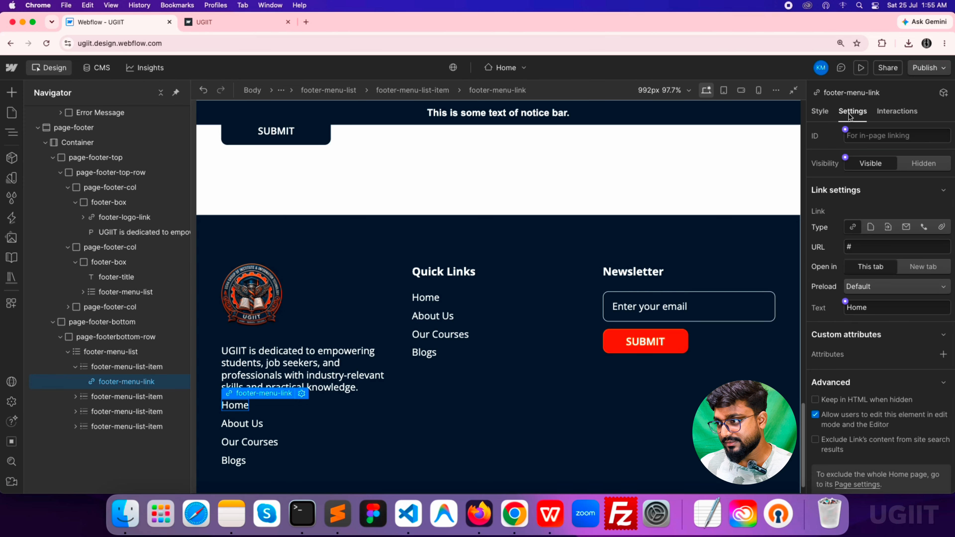
pyautogui.doubleClick(884, 308)
pyautogui.press('cmd+v')
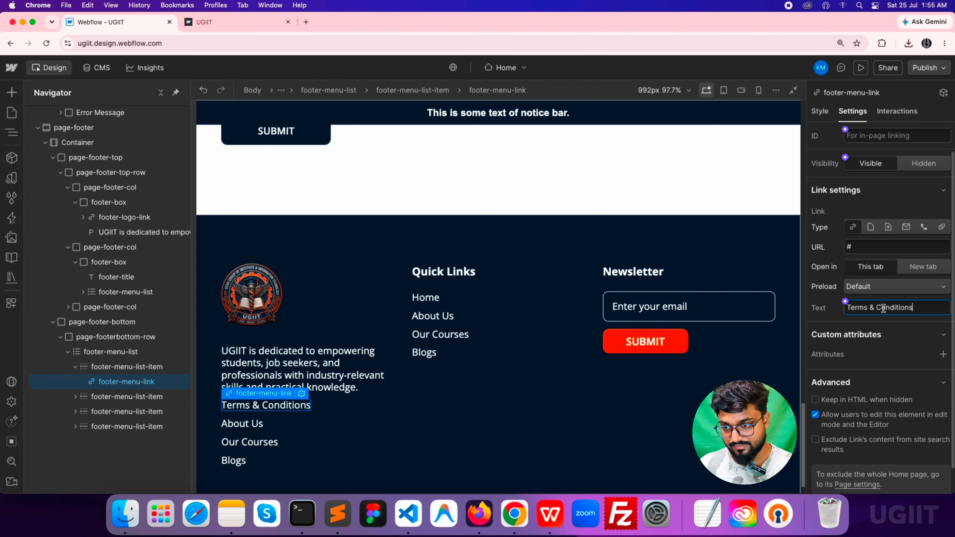
# Replace the About Us link's text in the copied list with "Privacy Policy" from the Sublime Text notes
pyautogui.press('cmd+tab')
pyautogui.moveTo(86, 136); pyautogui.dragTo(26, 140)
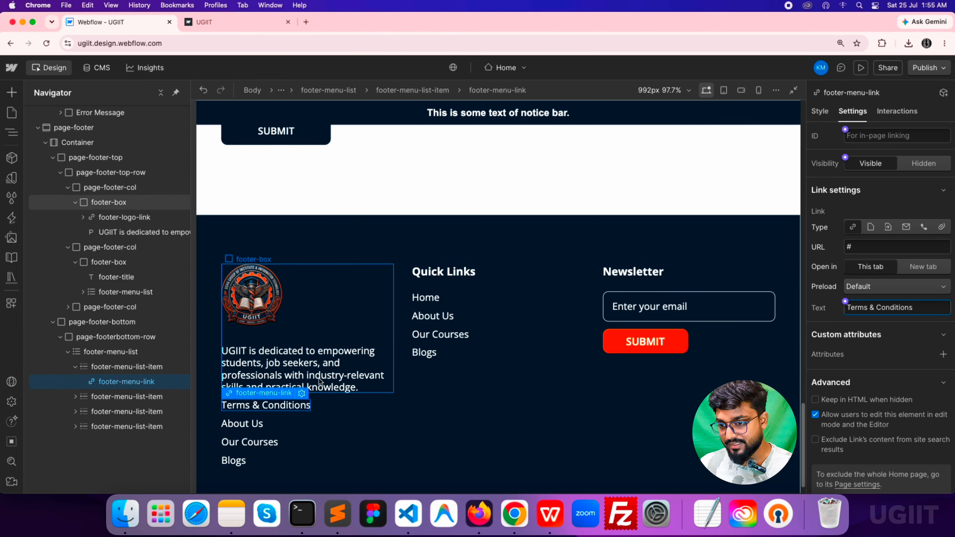
pyautogui.click(241, 427)
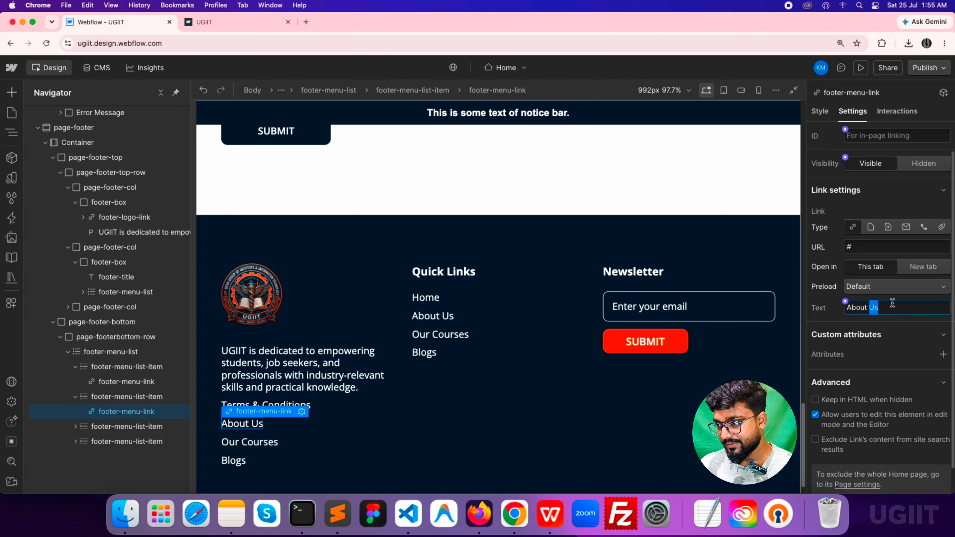
pyautogui.press('super+v')
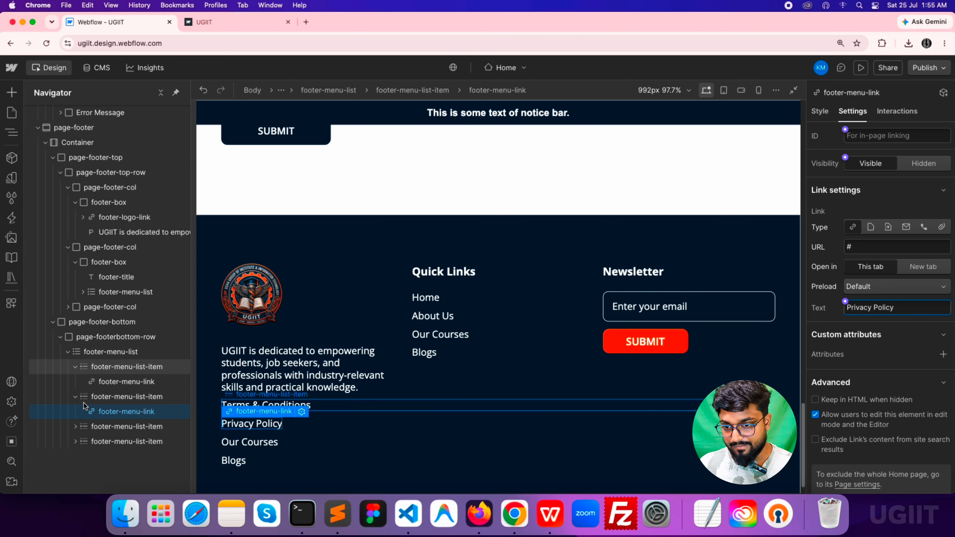
# Delete the Our Courses and Blogs list items from the copied list in page-footerbottom-row
pyautogui.click(75, 396)
pyautogui.click(76, 367)
pyautogui.click(98, 397)
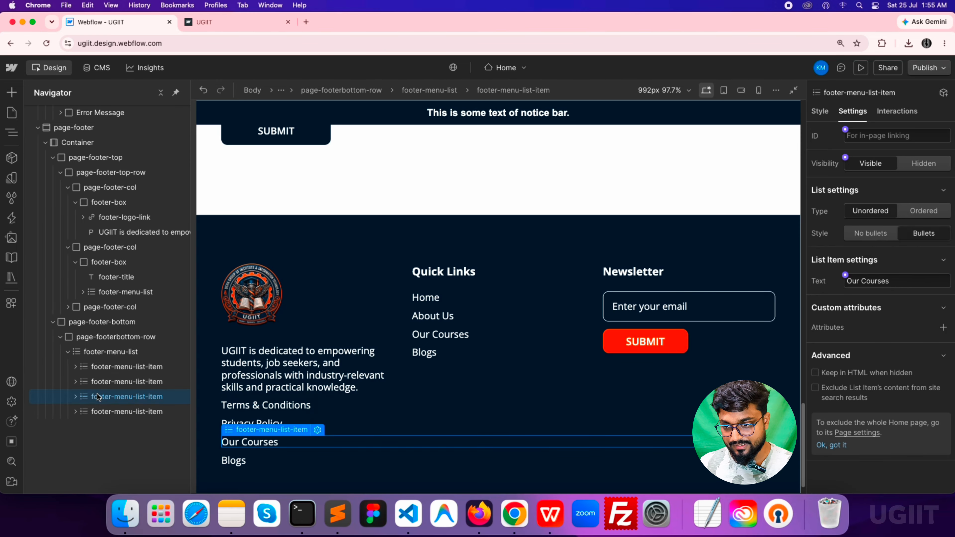
pyautogui.press('Delete')
pyautogui.press('Delete')
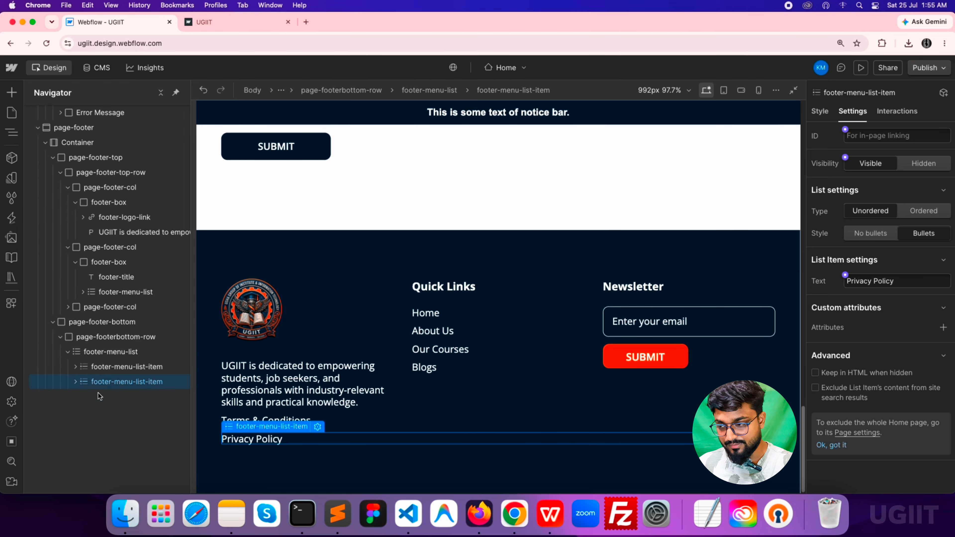
pyautogui.click(67, 352)
# Add a Div Block inside page-footerbottom-row, below its footer-menu-list
pyautogui.click(110, 337)
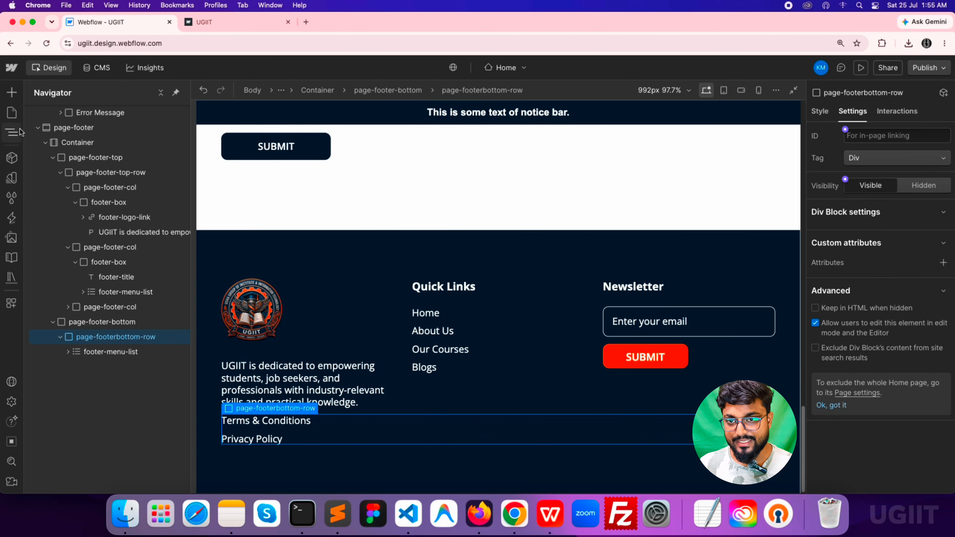
pyautogui.click(13, 94)
pyautogui.click(49, 363)
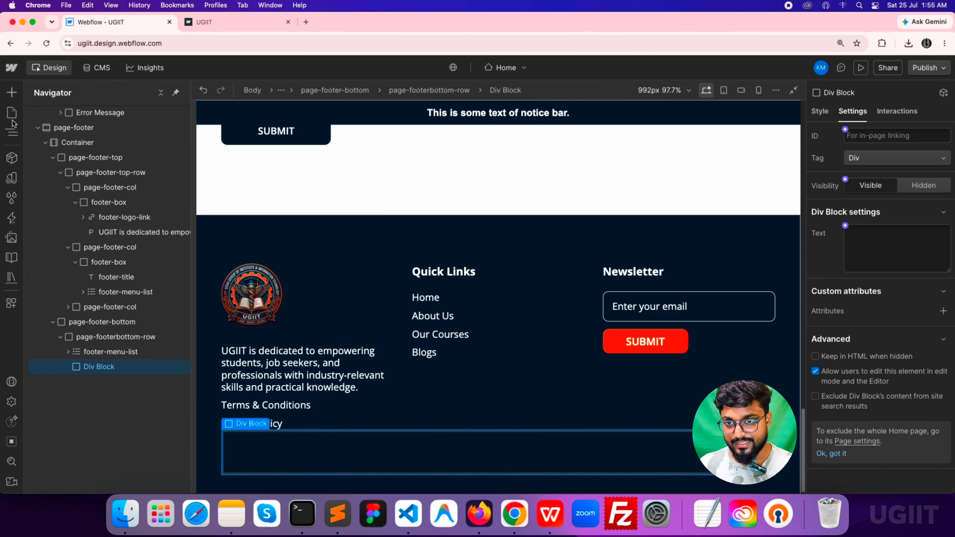
# Add a Paragraph in the new Div Block with the text "© Copyright 2026 By UGIIT. All right reserved." from the Sublime Text notes
pyautogui.press('a')
pyautogui.scroll(-2, 145, 409)
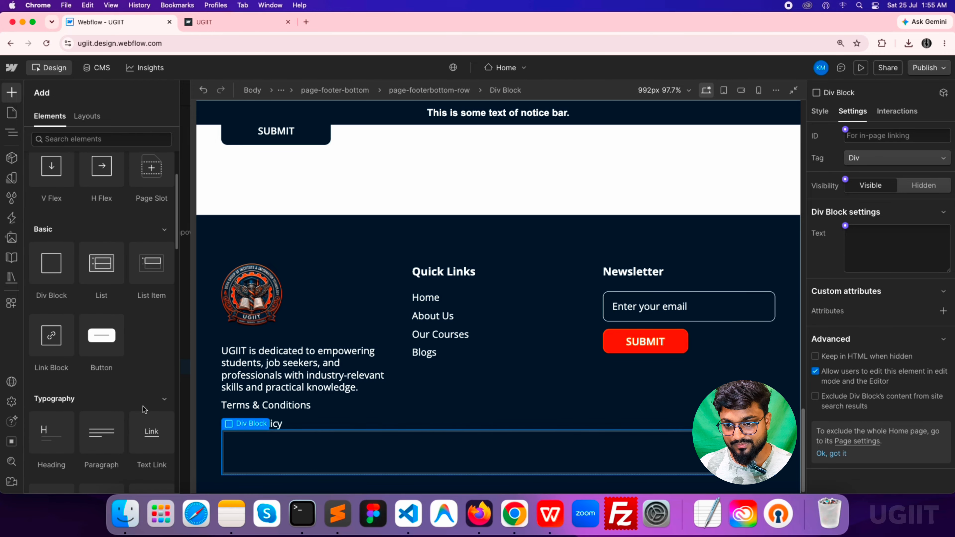
pyautogui.click(103, 442)
pyautogui.press('super+Tab')
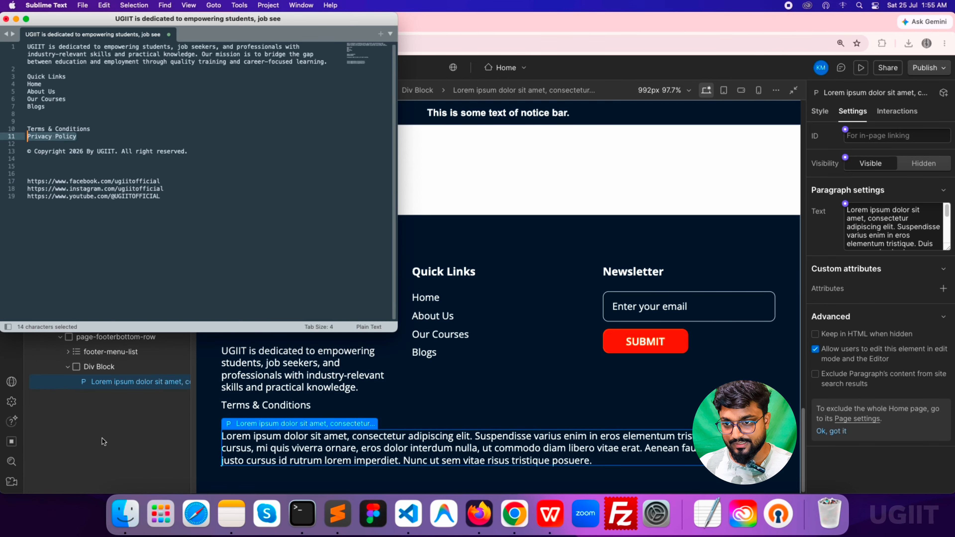
pyautogui.moveTo(188, 152); pyautogui.dragTo(7, 148)
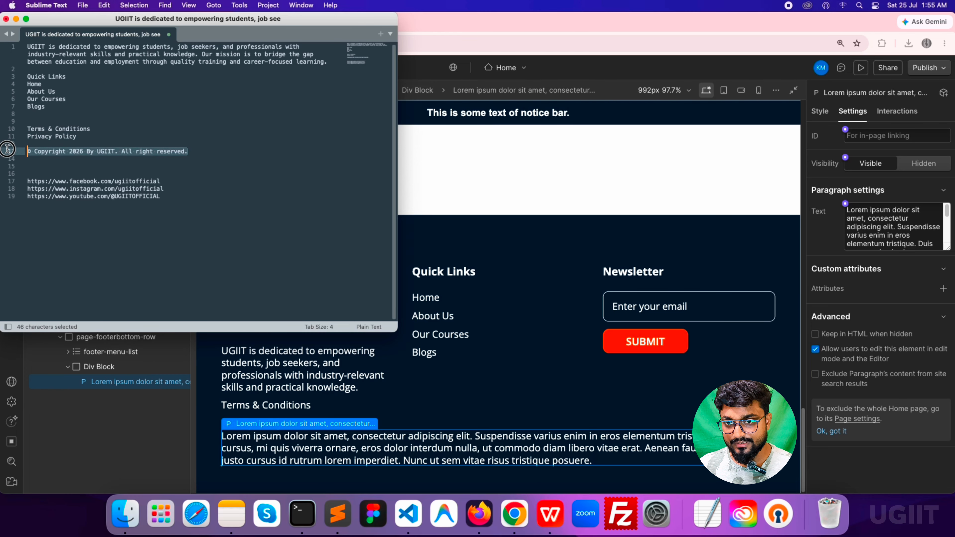
pyautogui.press('super+Tab')
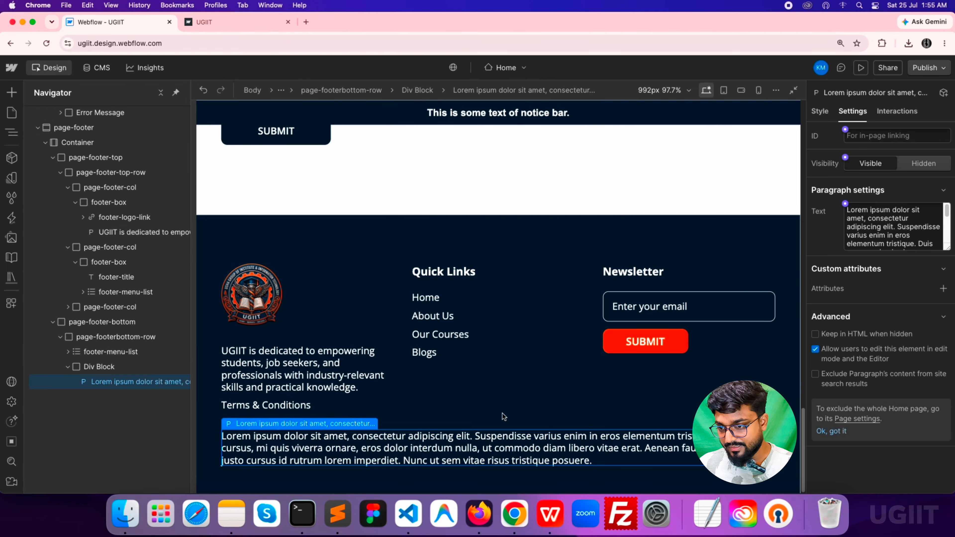
pyautogui.click(883, 235)
pyautogui.press('super+a')
pyautogui.press('super+v')
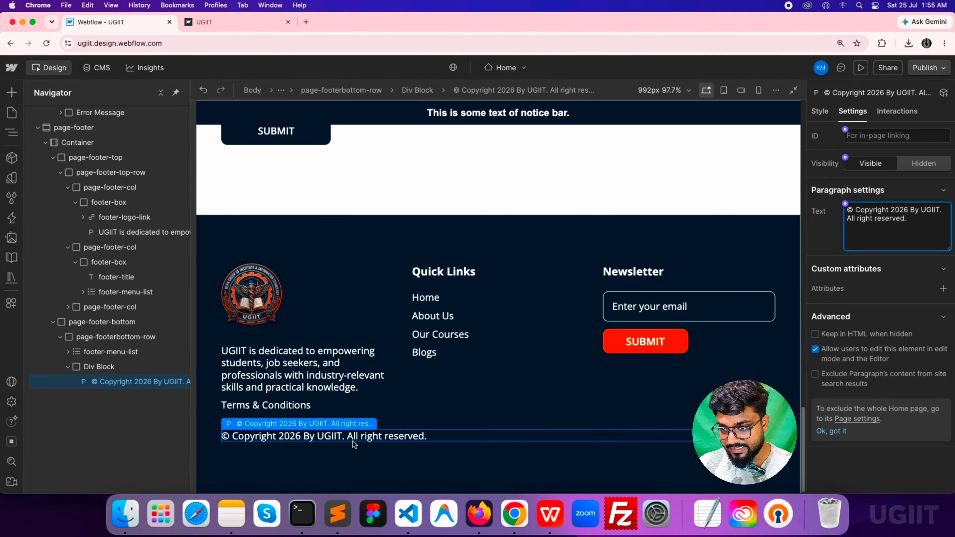
# Turn the word "UGIIT" in the footer's copyright paragraph into a link
pyautogui.doubleClick(322, 437)
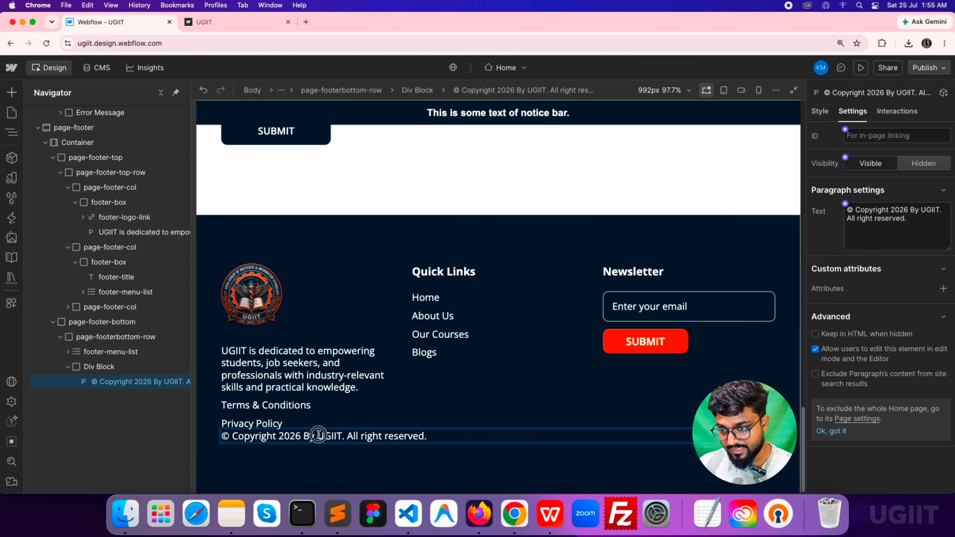
pyautogui.moveTo(341, 433); pyautogui.dragTo(341, 434)
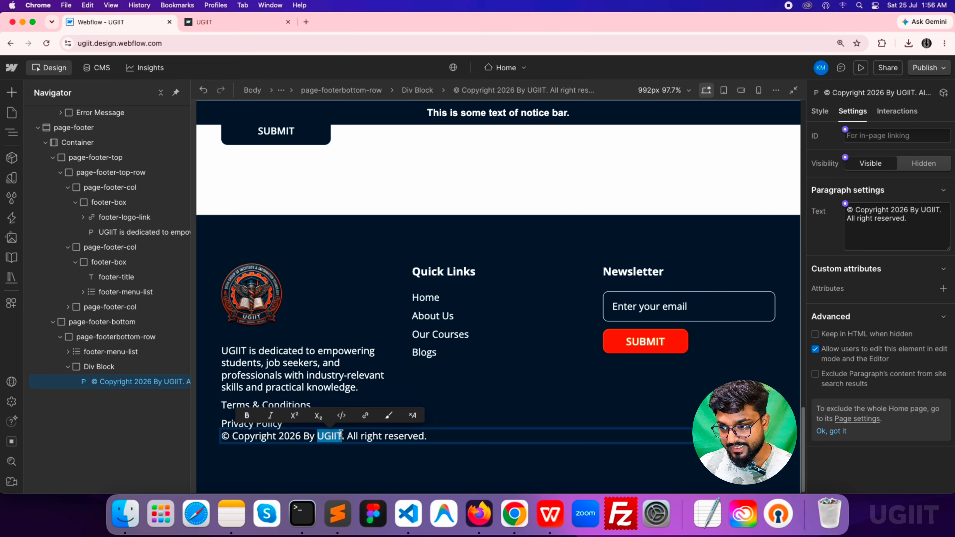
pyautogui.click(374, 419)
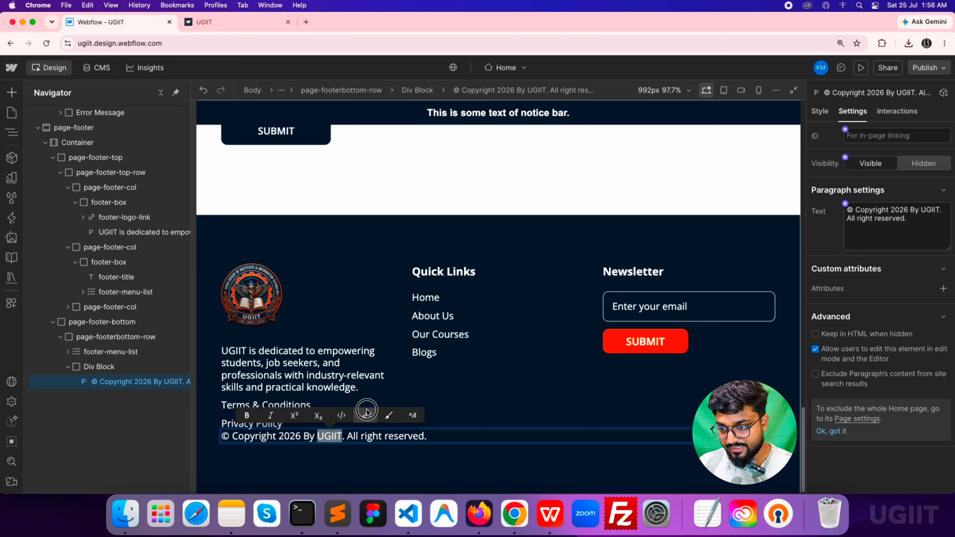
pyautogui.click(333, 453)
# Lay out page-footerbottom-row as a horizontal flex container with Center vertical alignment and Space between horizontal alignment
pyautogui.click(271, 406)
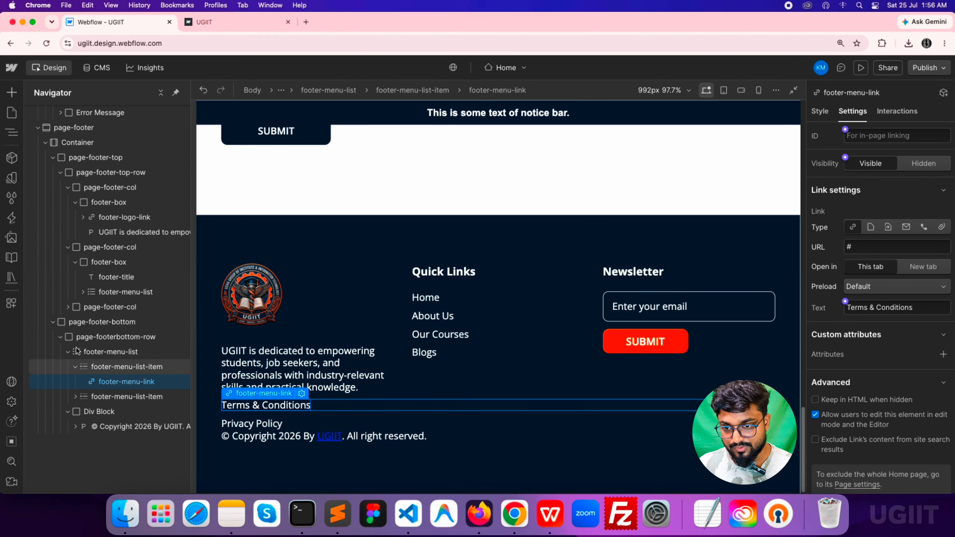
pyautogui.click(66, 351)
pyautogui.click(113, 337)
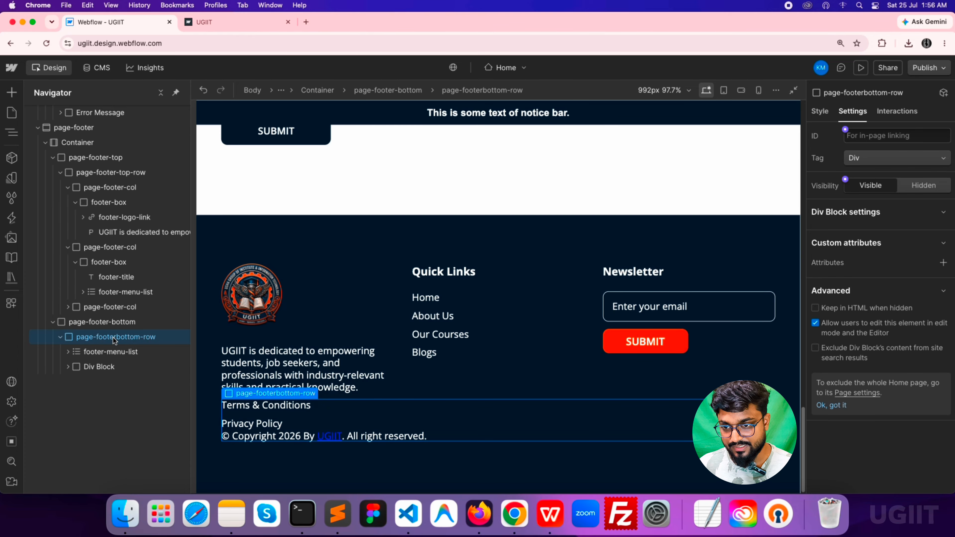
pyautogui.click(821, 111)
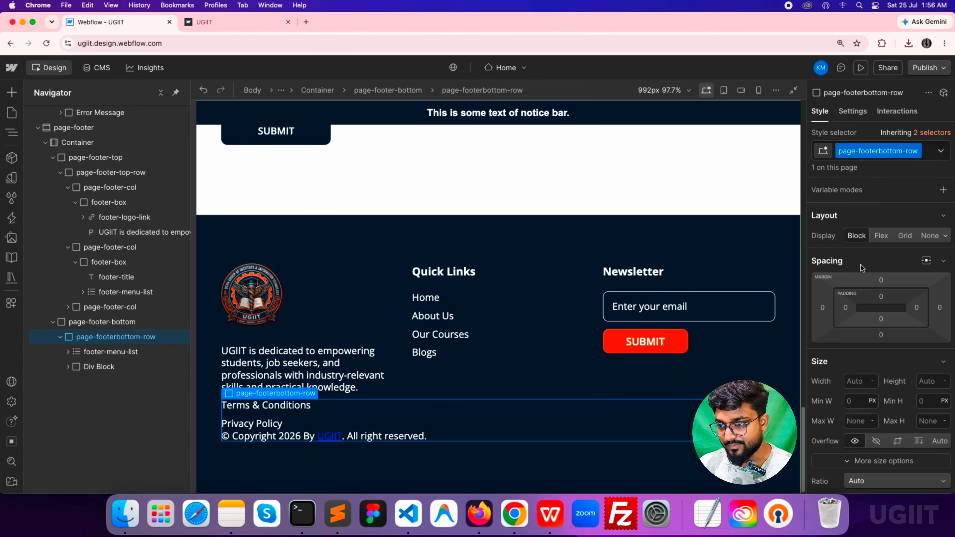
pyautogui.click(881, 236)
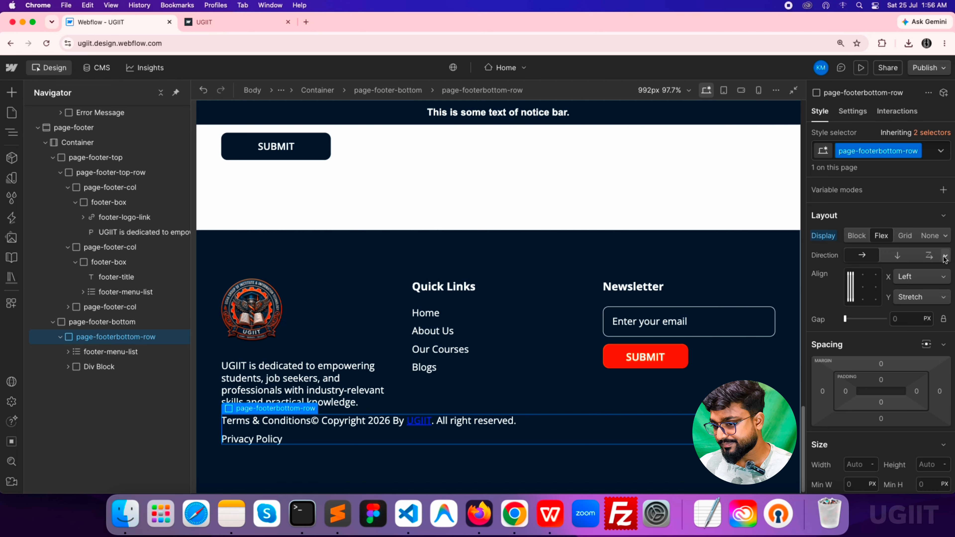
pyautogui.click(918, 301)
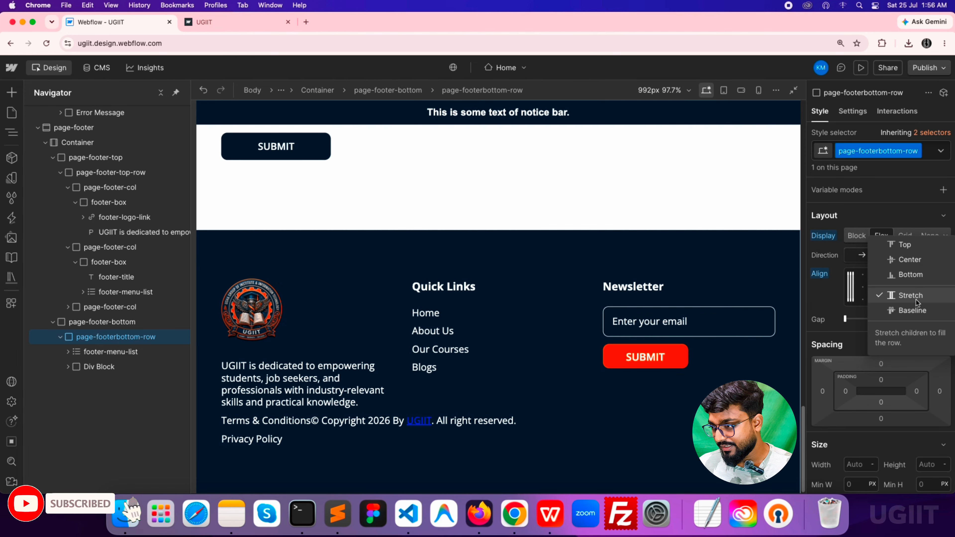
pyautogui.click(905, 261)
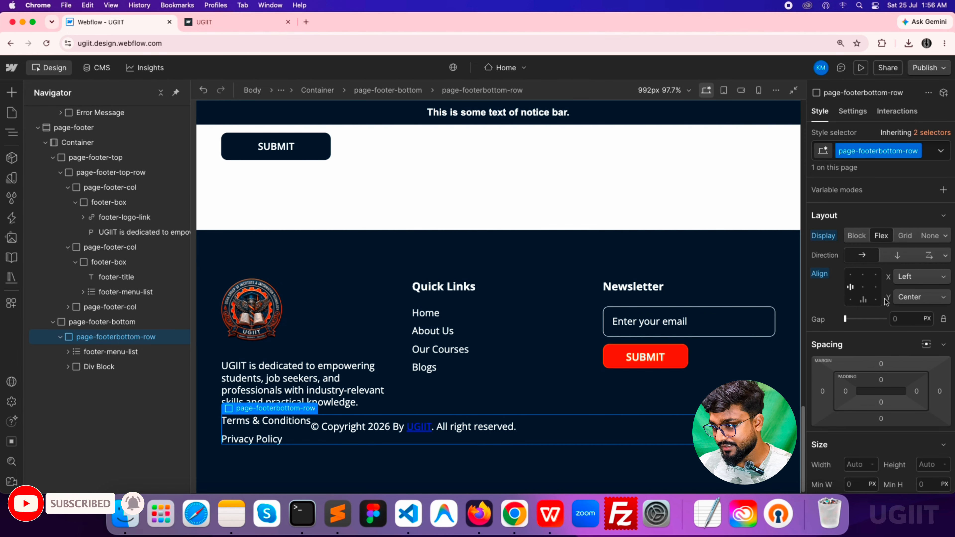
pyautogui.click(911, 278)
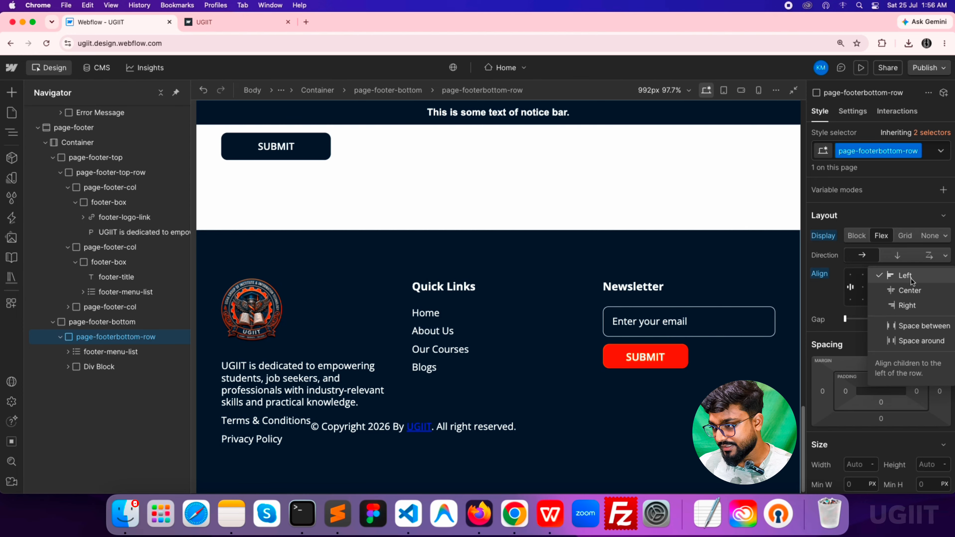
pyautogui.click(923, 327)
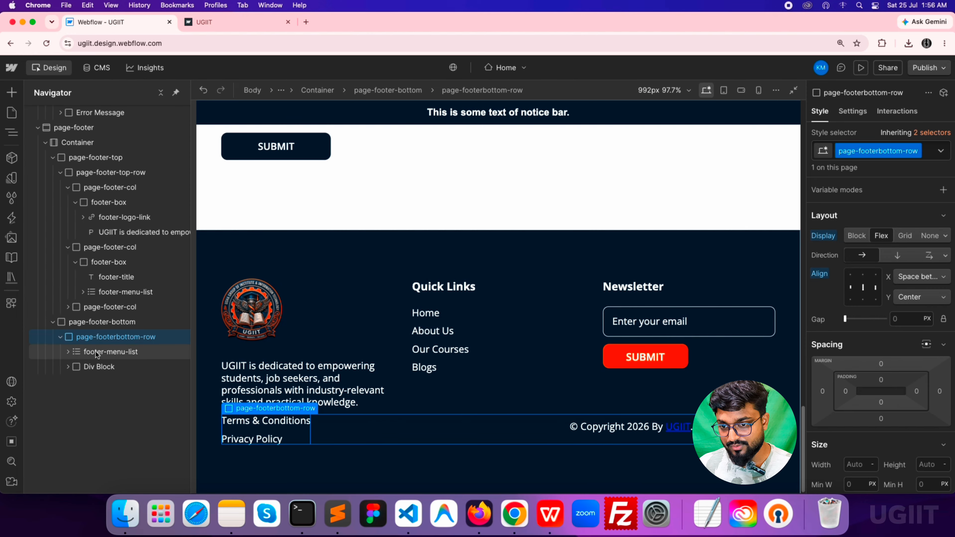
# Add the combo class legal-menu-list to the bottom row's footer-menu-list and set its flex direction to left to right, Wrap down
pyautogui.click(70, 353)
pyautogui.click(67, 352)
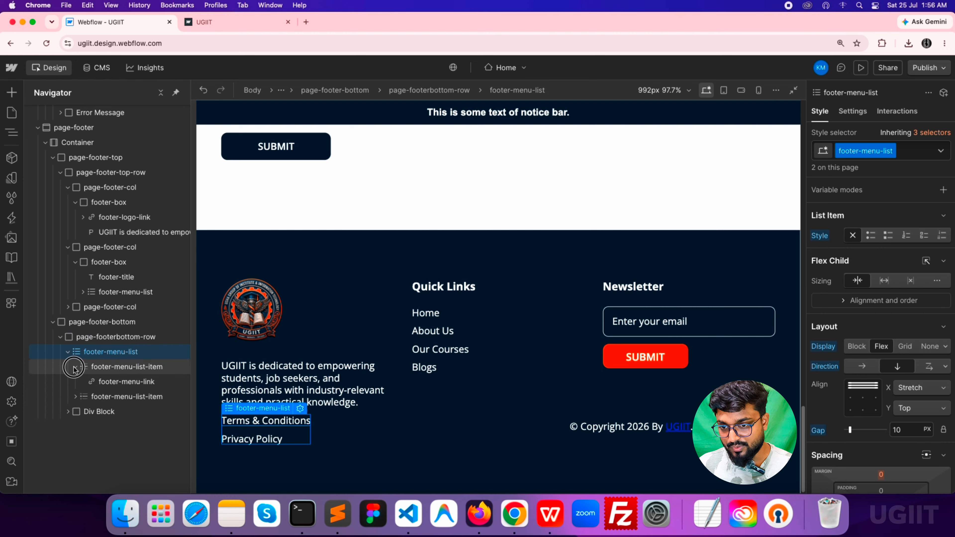
pyautogui.click(917, 152)
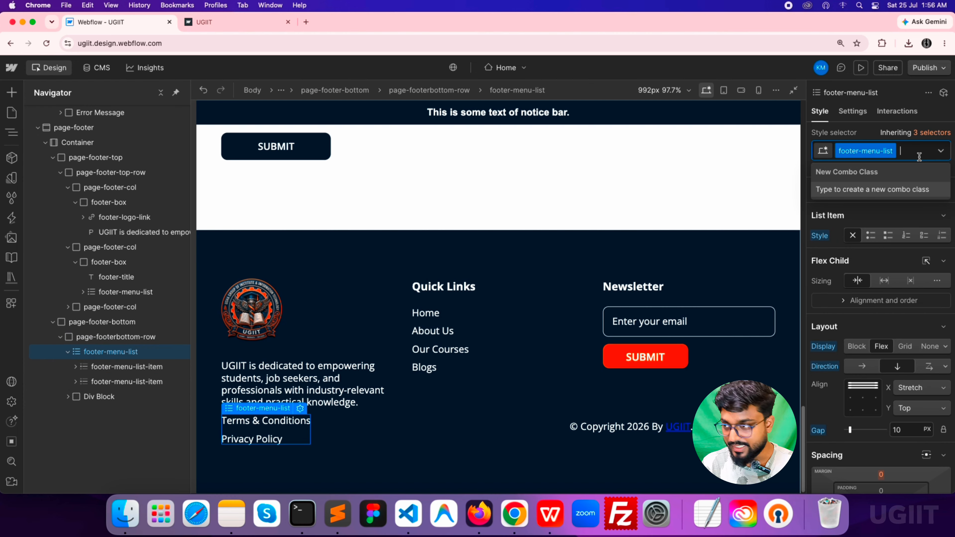
pyautogui.write('legal')
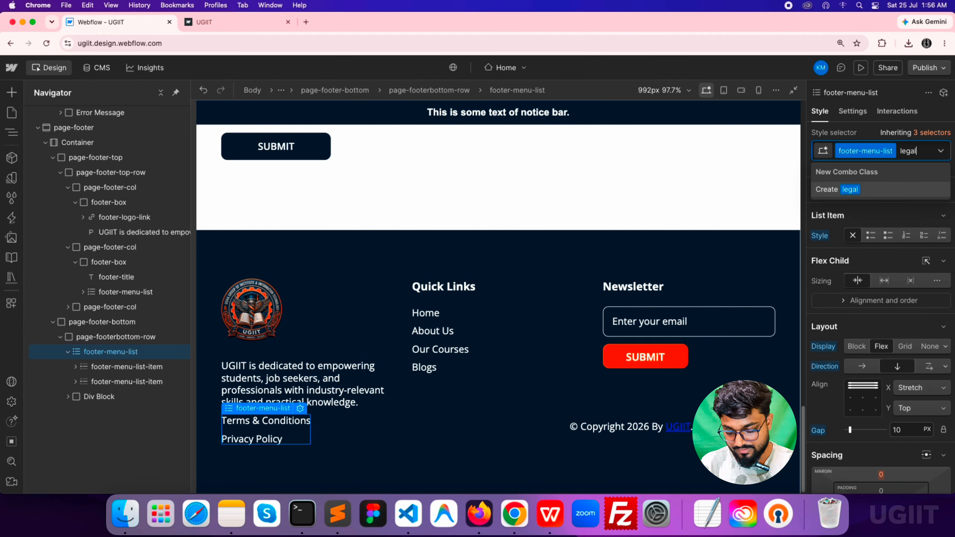
pyautogui.write('-menu-list')
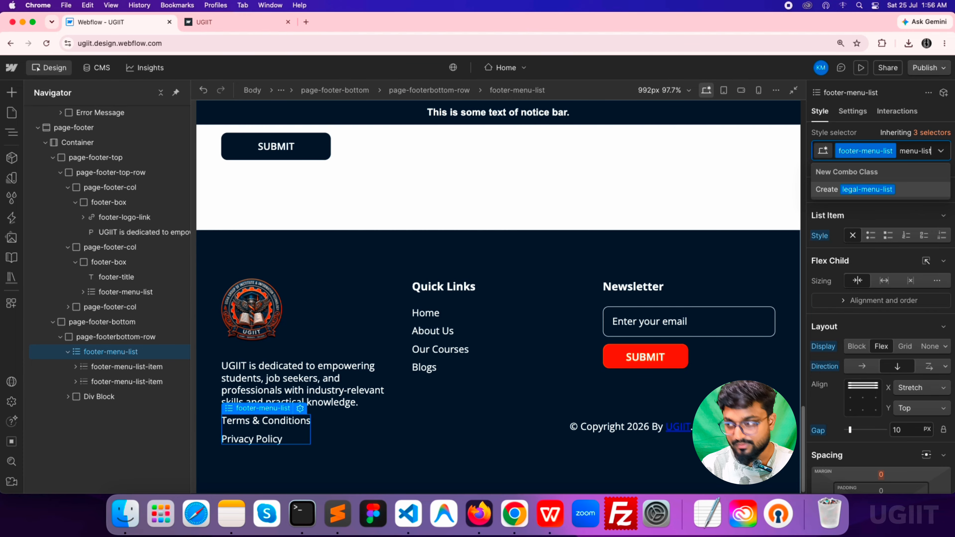
pyautogui.press('Return')
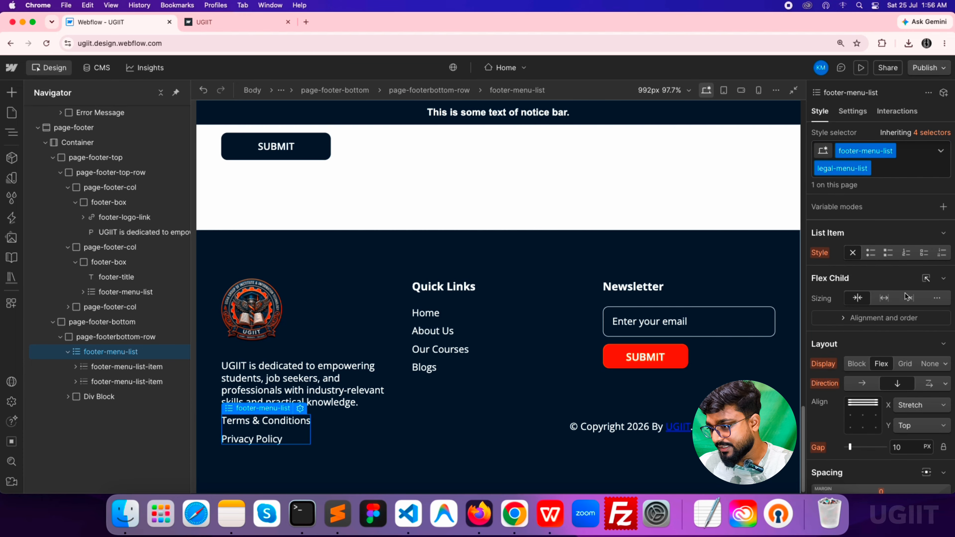
pyautogui.click(945, 383)
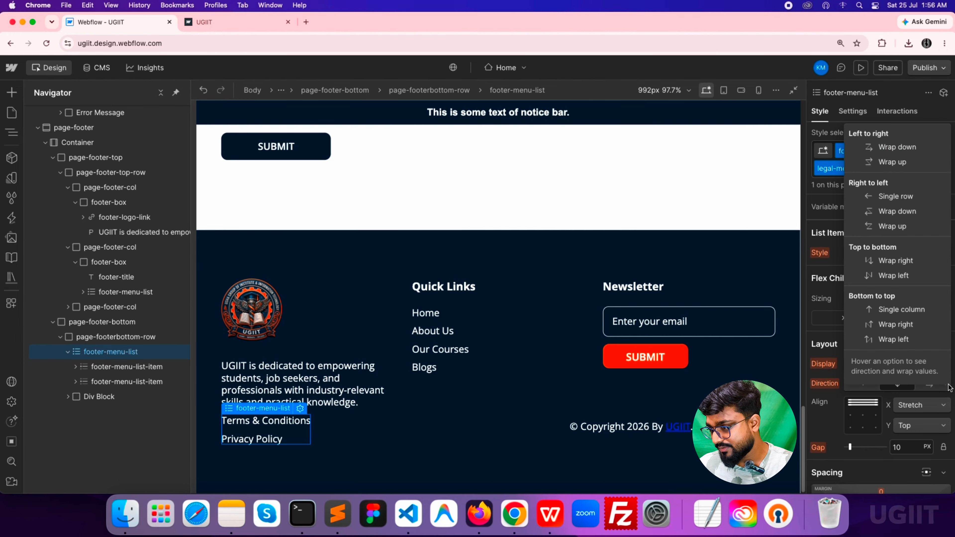
pyautogui.click(897, 150)
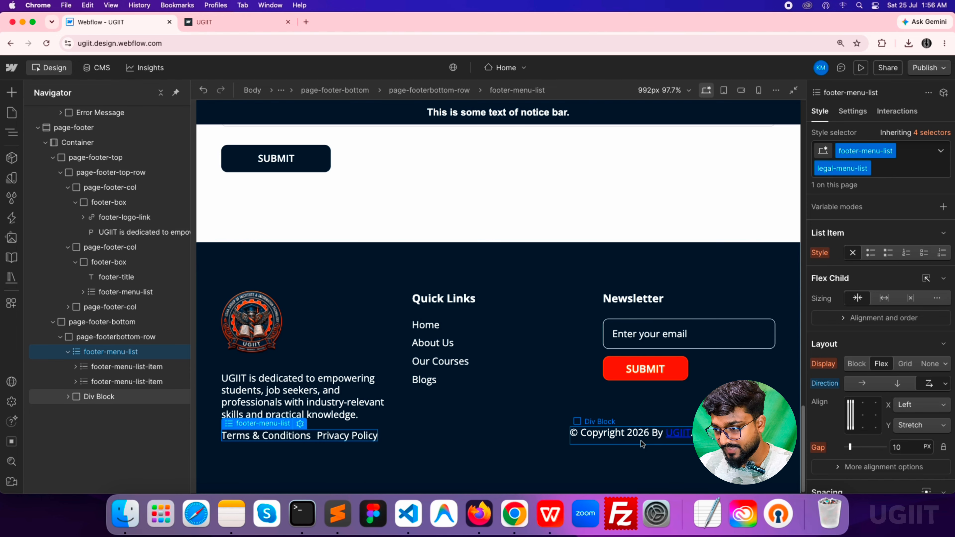
# Create the class copy-right-block on the Div Block that holds the copyright paragraph
pyautogui.click(649, 435)
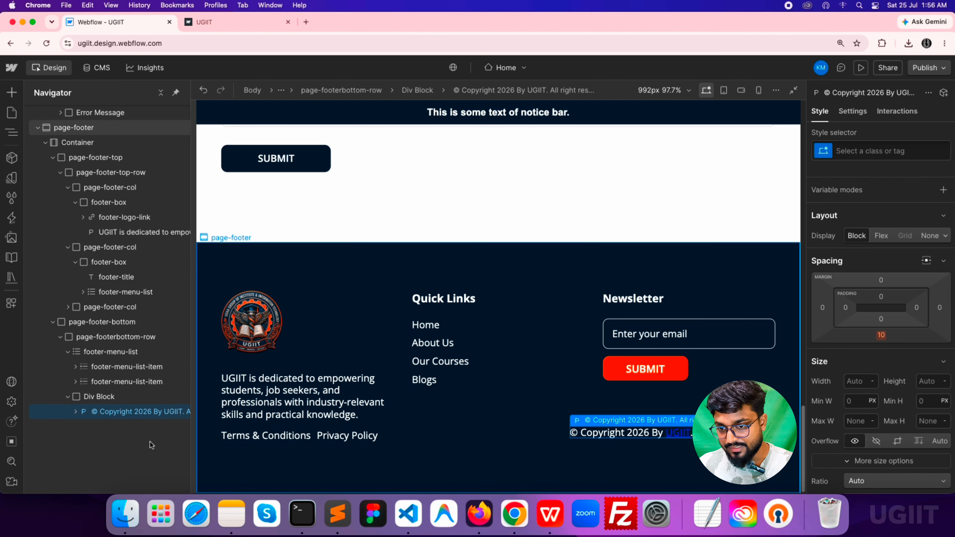
pyautogui.click(70, 382)
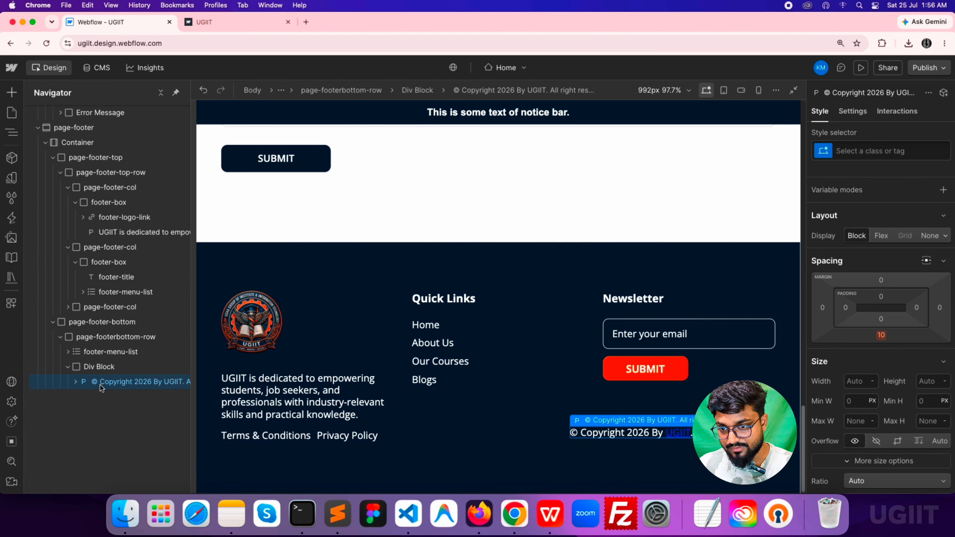
pyautogui.click(126, 371)
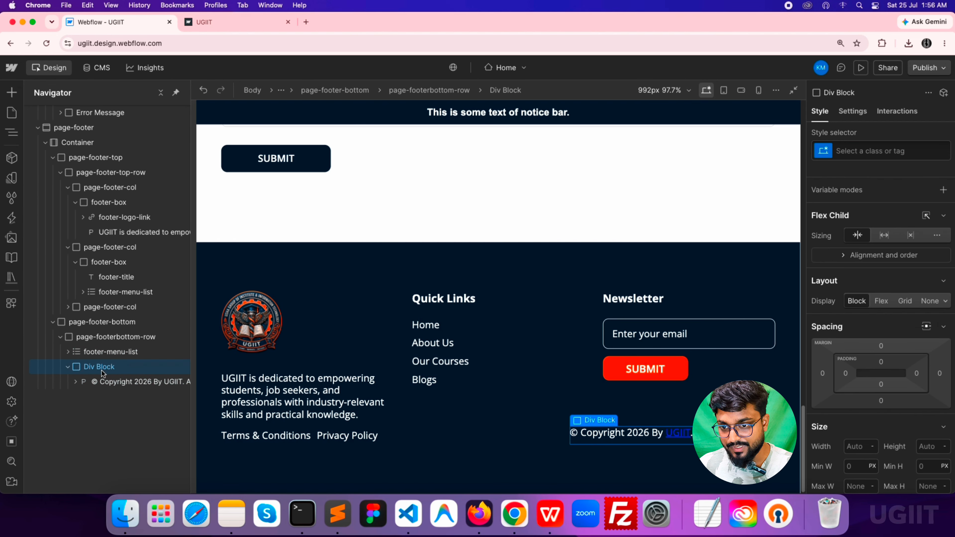
pyautogui.click(839, 151)
pyautogui.write('c')
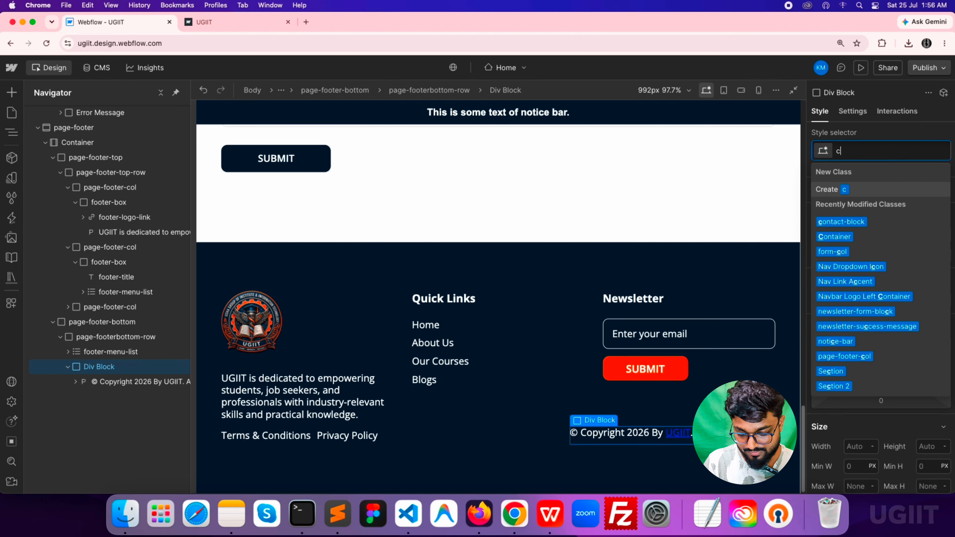
pyautogui.write('opy-righ')
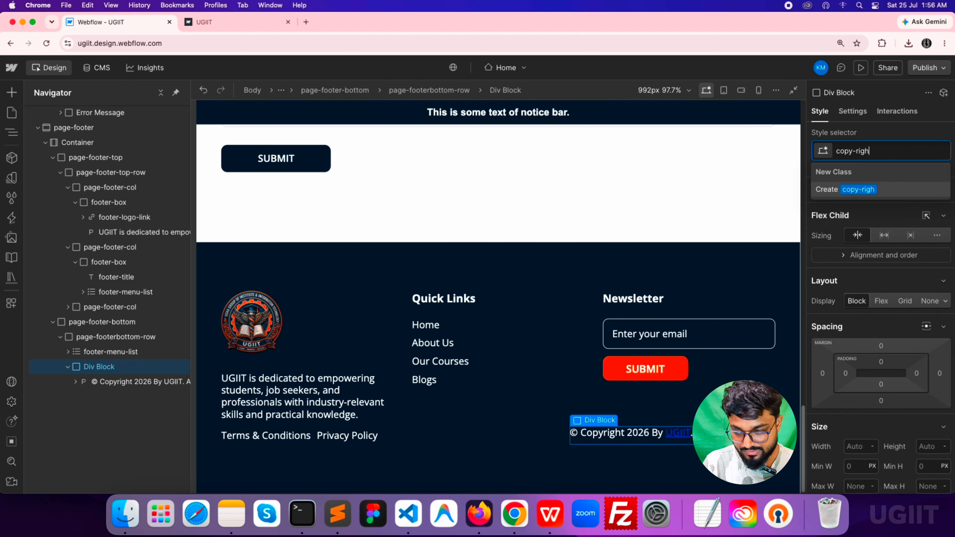
pyautogui.write('t-block')
pyautogui.press('Return')
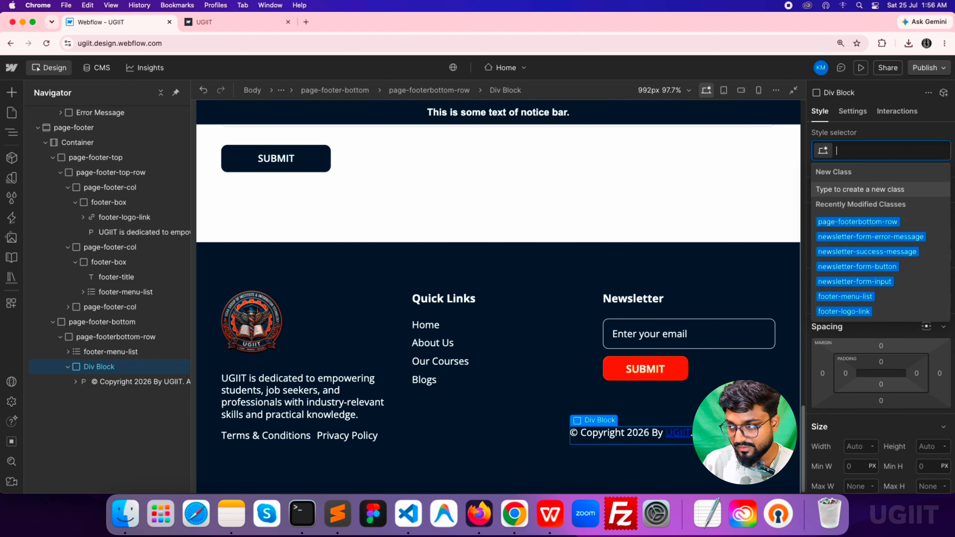
# Create the class copyright-content on the copyright paragraph
pyautogui.click(113, 382)
pyautogui.click(880, 151)
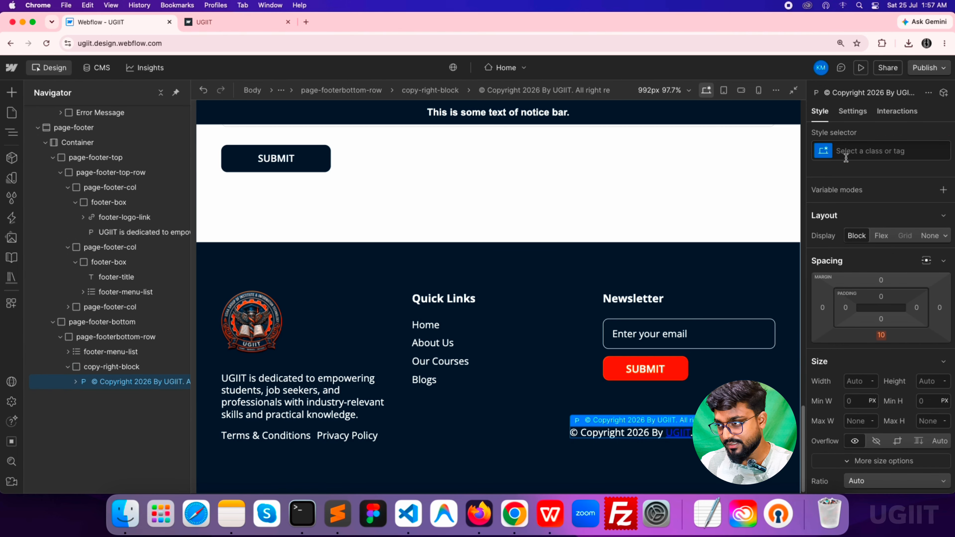
pyautogui.write('copyr')
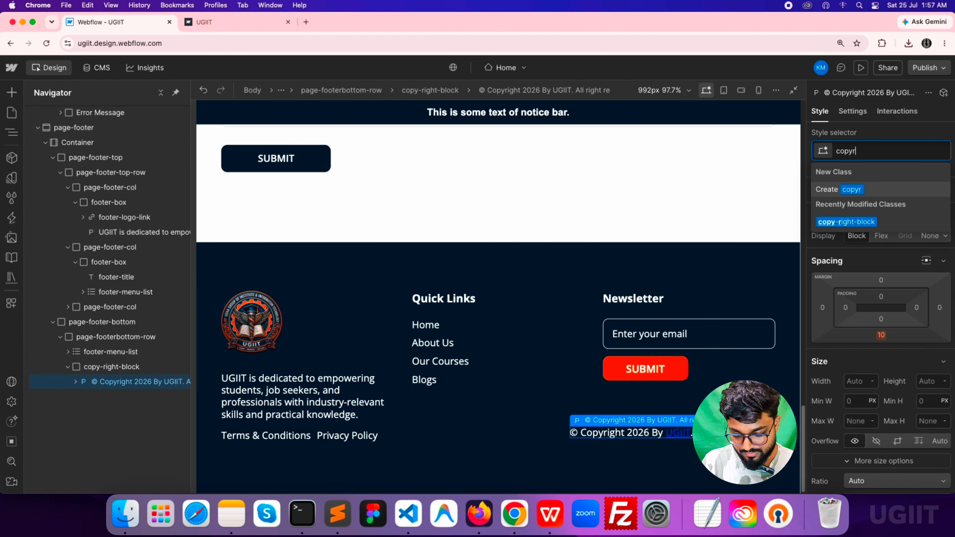
pyautogui.write('igoht')
pyautogui.press('BackSpace')
pyautogui.press('BackSpace')
pyautogui.press('BackSpace')
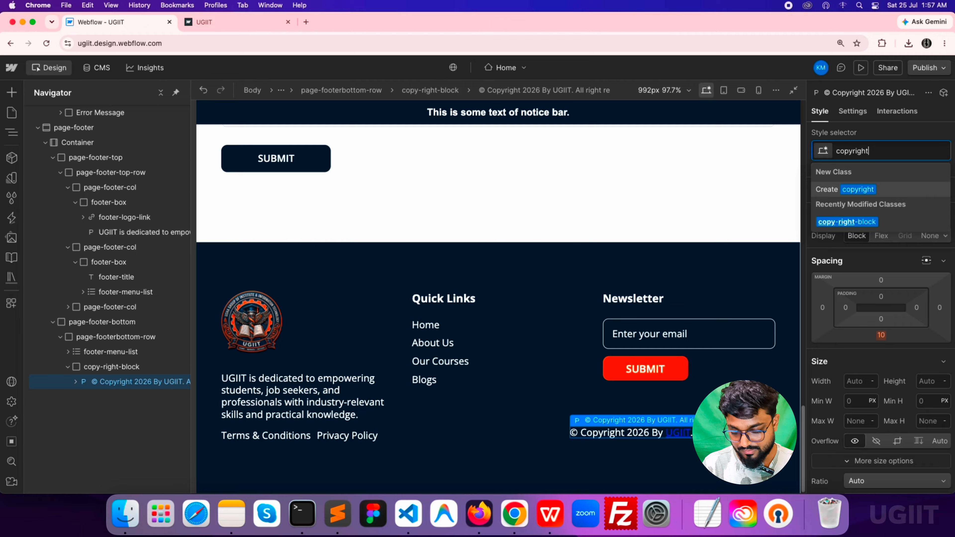
pyautogui.write('ht-co')
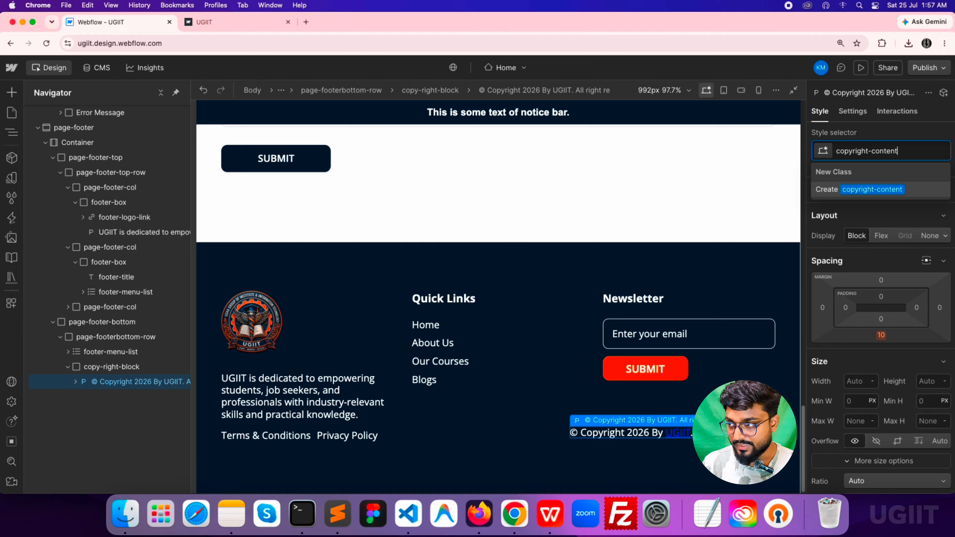
pyautogui.write('ntent')
pyautogui.press('Return')
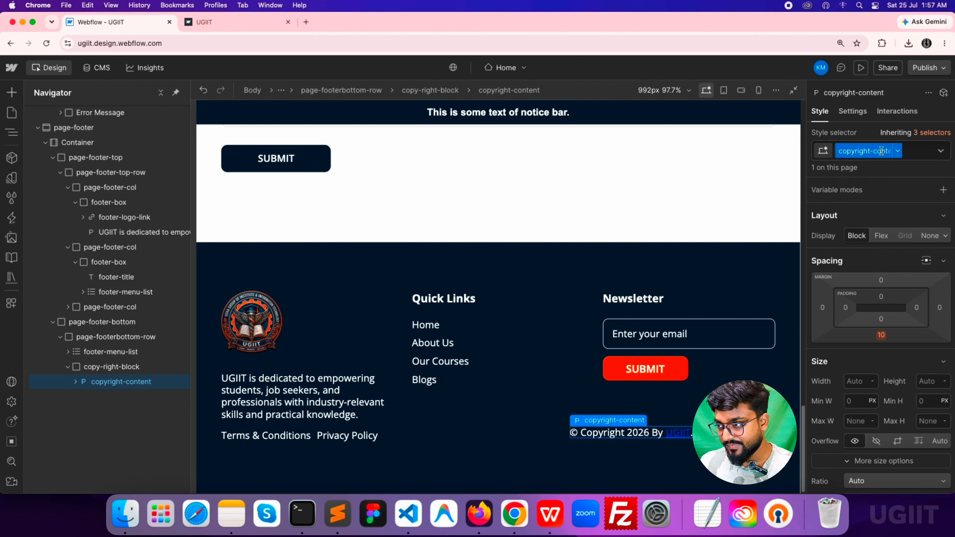
# Create the class copyright-content-link on the UGIIT link inside the copyright paragraph
pyautogui.click(77, 382)
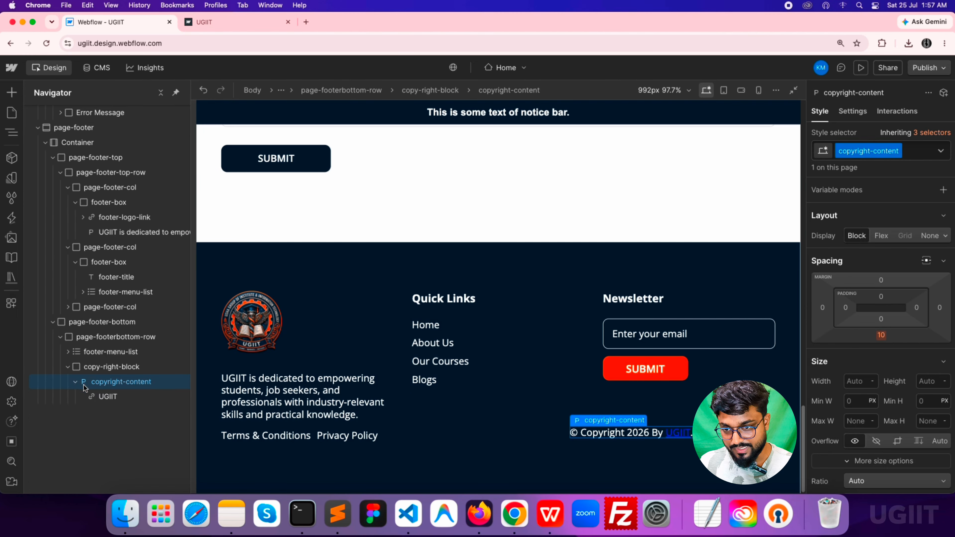
pyautogui.click(98, 397)
pyautogui.click(862, 150)
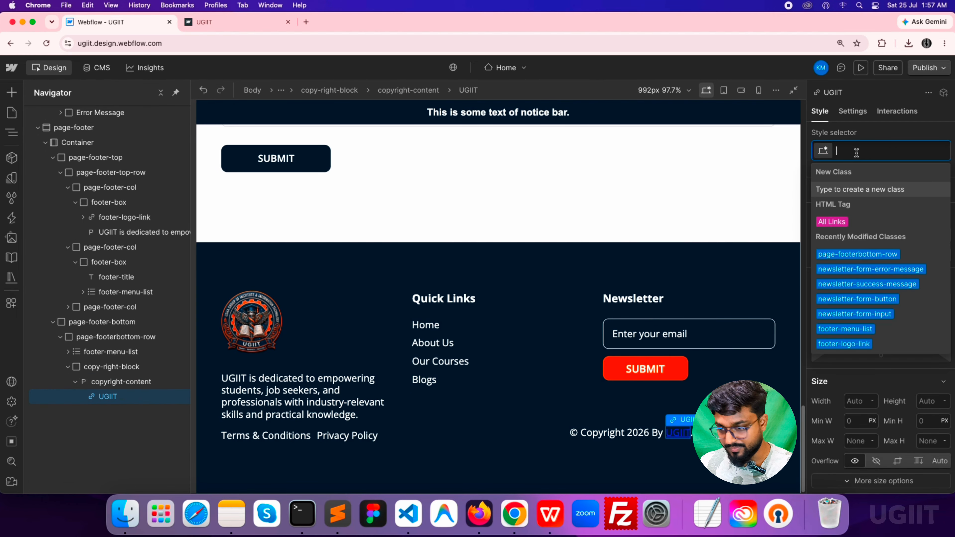
pyautogui.write('copyright-content')
pyautogui.write('-link')
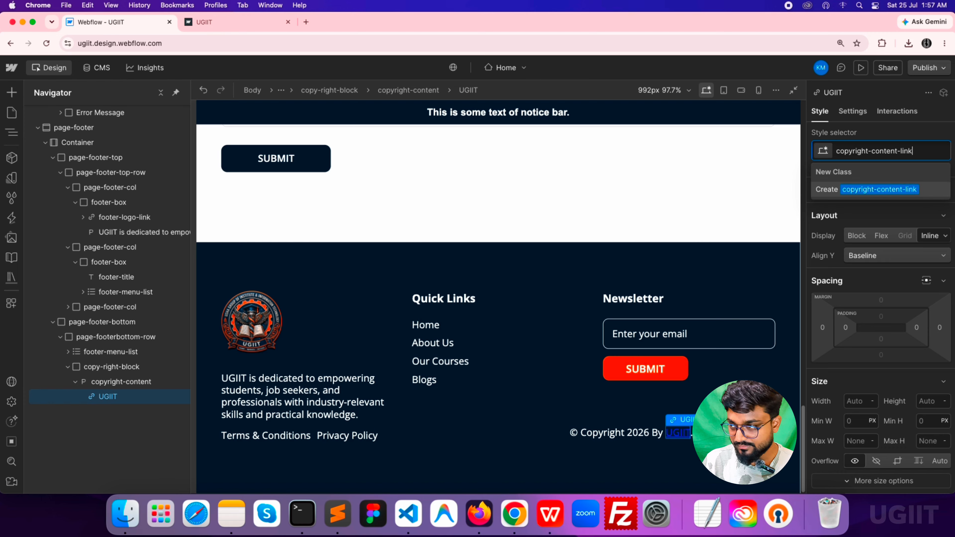
pyautogui.press('Return')
# Set the copyright-content-link's text color to white and its text decoration to None
pyautogui.scroll(-10, 908, 416)
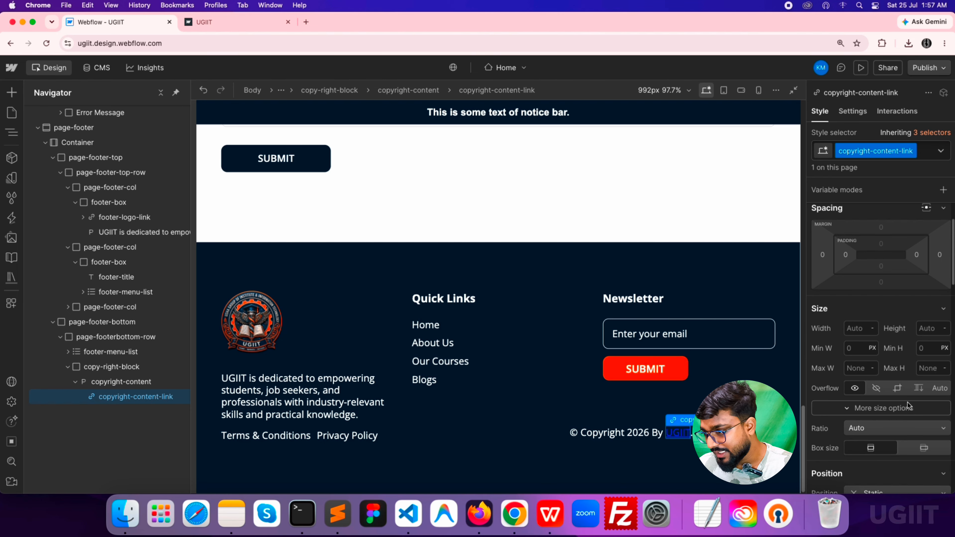
pyautogui.click(852, 431)
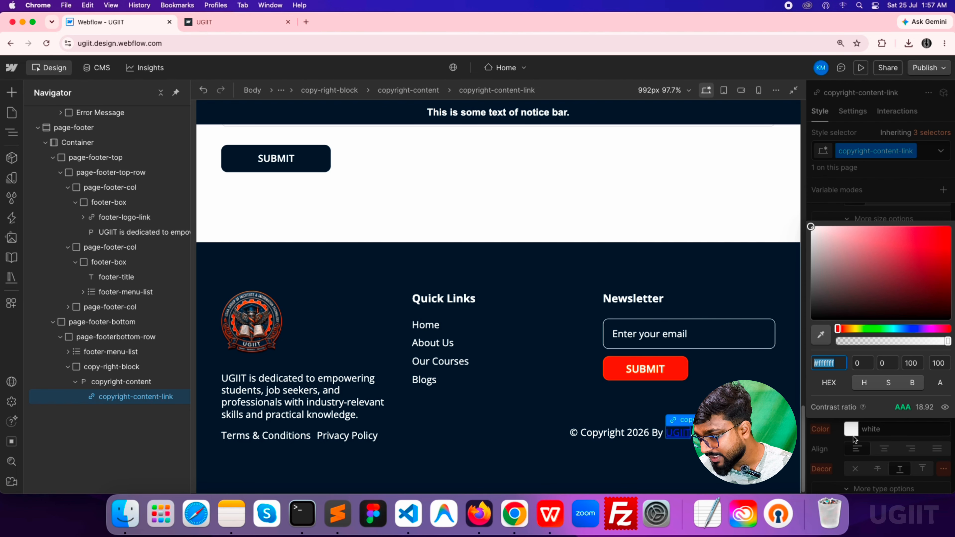
pyautogui.click(809, 235)
pyautogui.moveTo(810, 234); pyautogui.dragTo(783, 200)
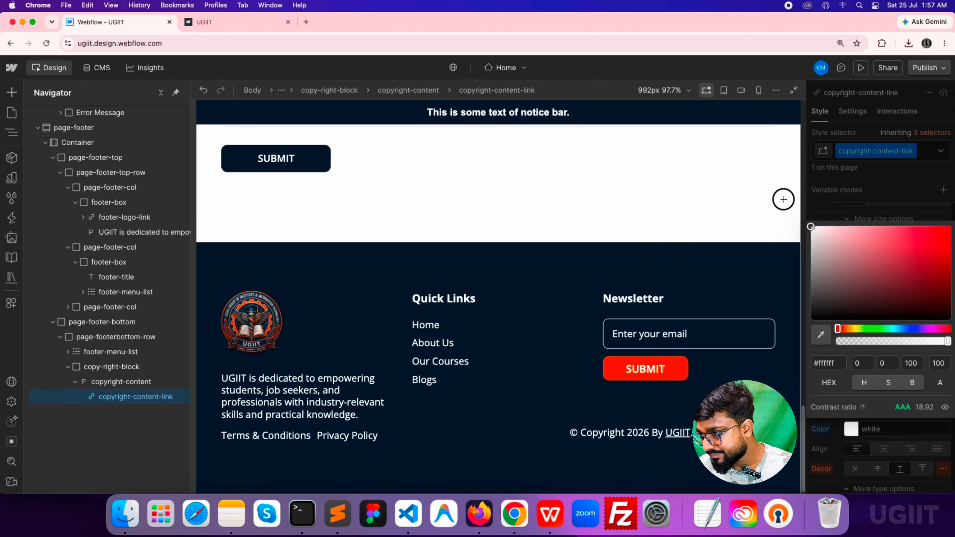
pyautogui.click(841, 197)
pyautogui.scroll(-3, 880, 425)
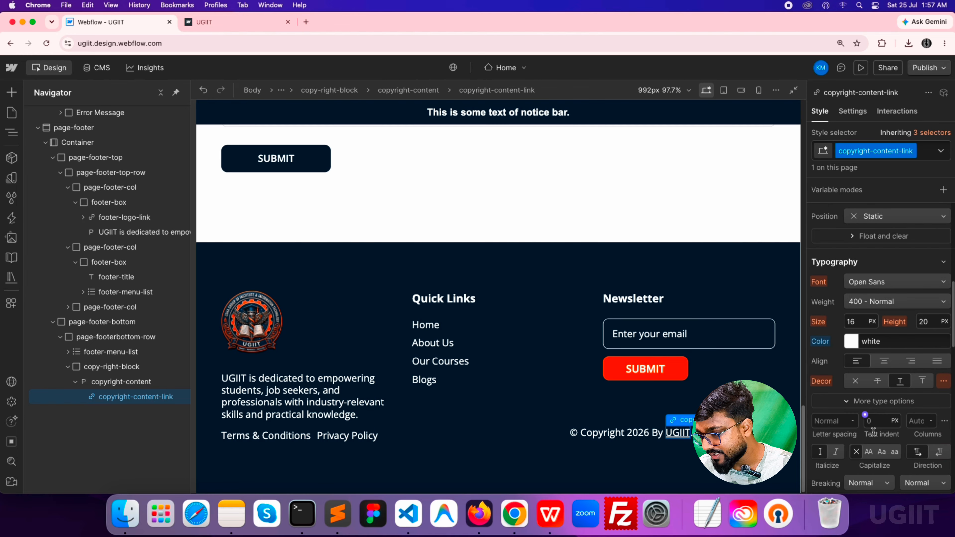
pyautogui.click(856, 383)
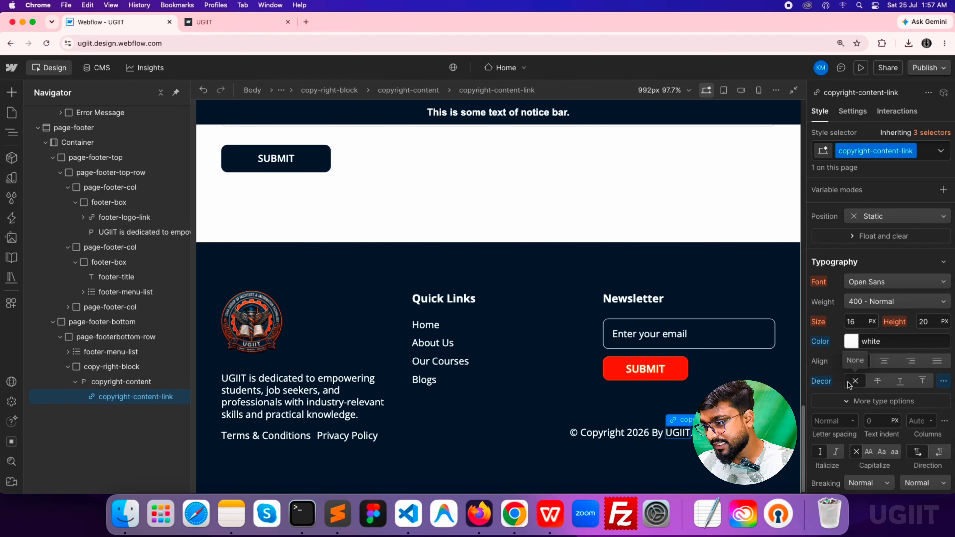
# Add a transition to the copyright-content-link class
pyautogui.scroll(-10, 902, 433)
pyautogui.scroll(-1, 905, 444)
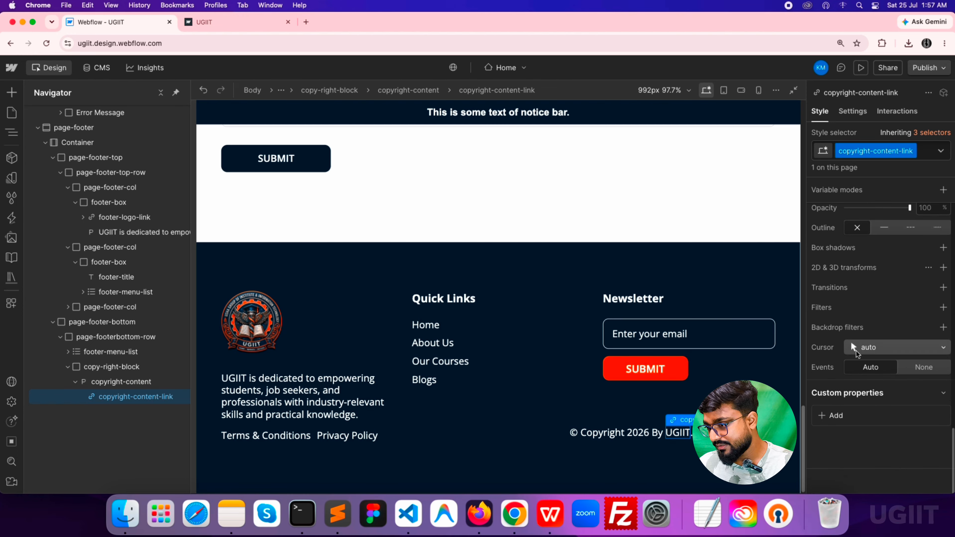
pyautogui.click(943, 288)
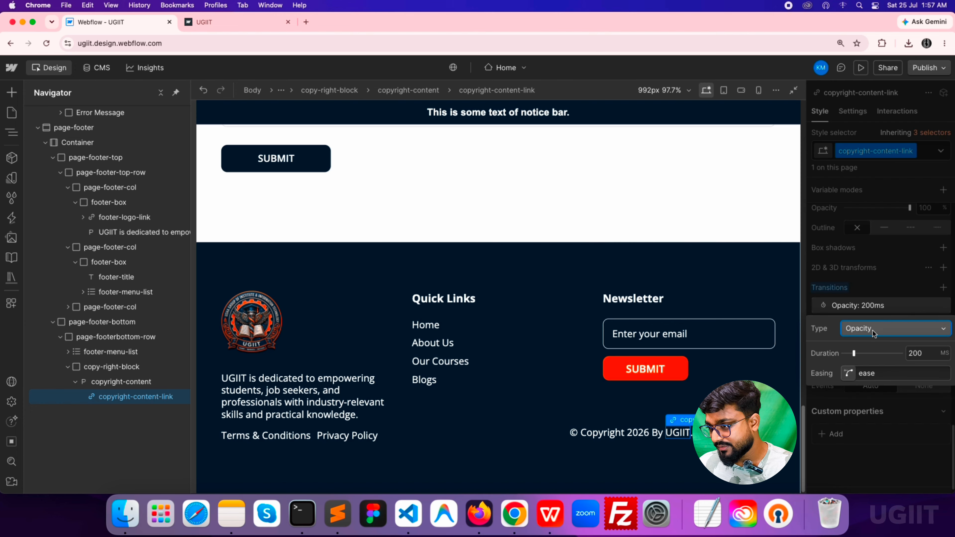
# Set the copyright link's transition to All Properties with a 400 ms duration and ease-in-out easing
pyautogui.click(876, 329)
pyautogui.scroll(-10, 871, 432)
pyautogui.click(872, 485)
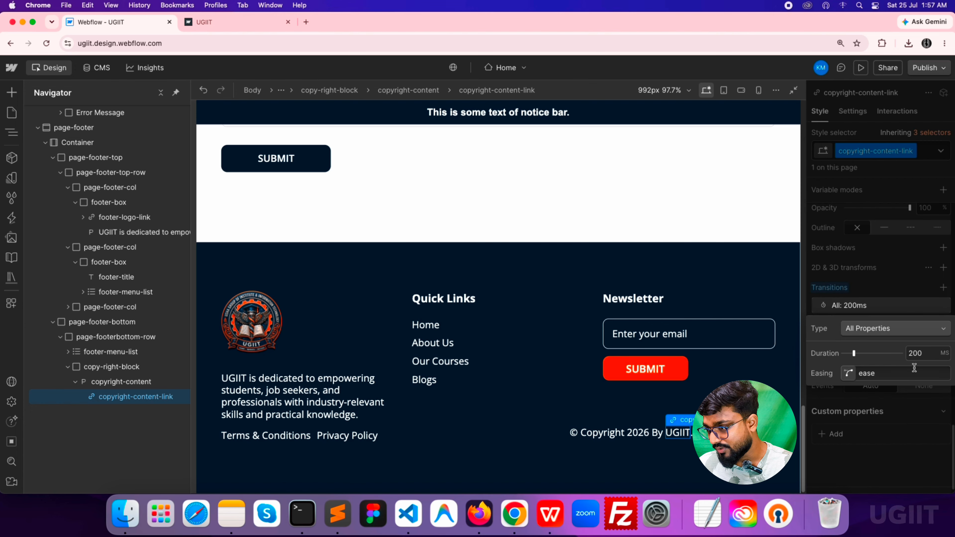
pyautogui.write('400')
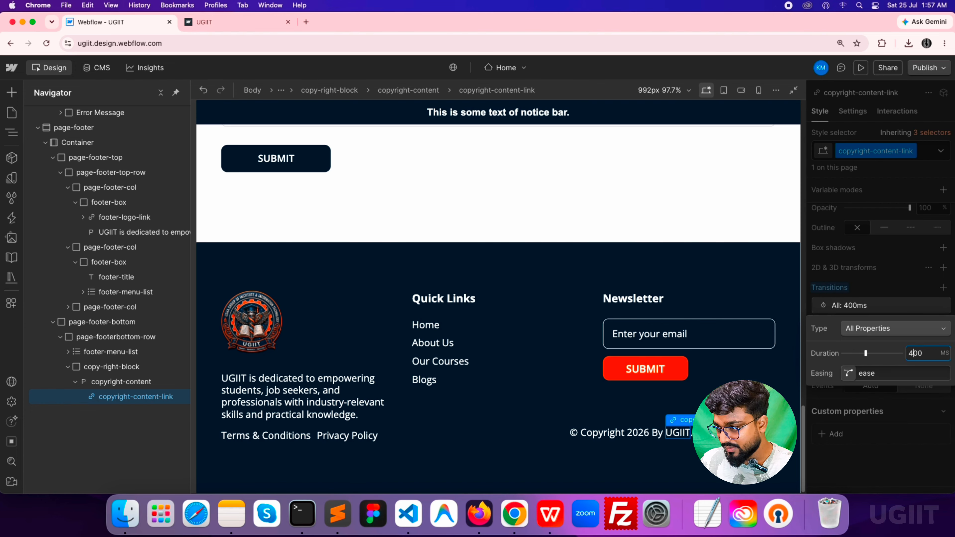
pyautogui.write('-in-out')
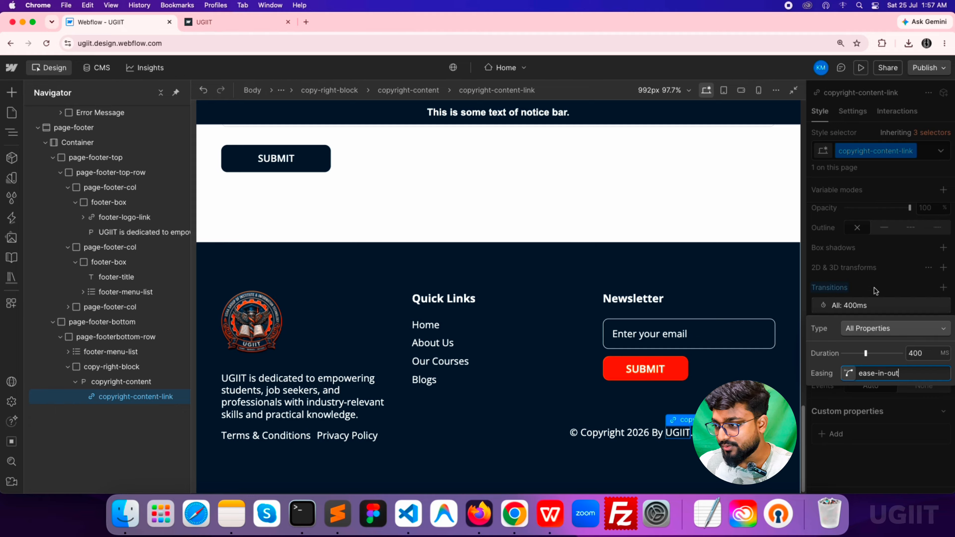
pyautogui.click(875, 276)
# Give the copyright link's Hover state the text colour #e55600, copied from the newsletter submit button's background
pyautogui.click(939, 151)
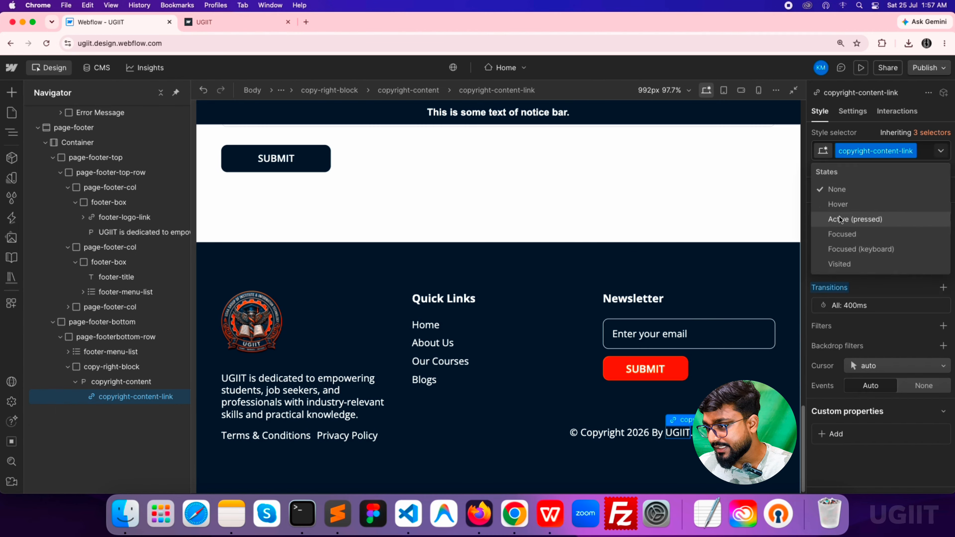
pyautogui.click(840, 205)
pyautogui.scroll(5, 906, 361)
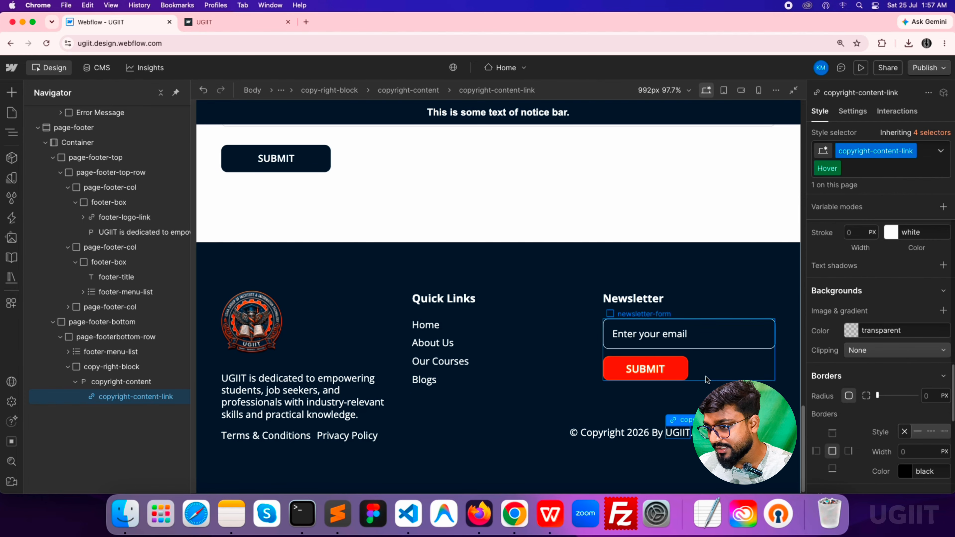
pyautogui.click(670, 368)
pyautogui.click(903, 315)
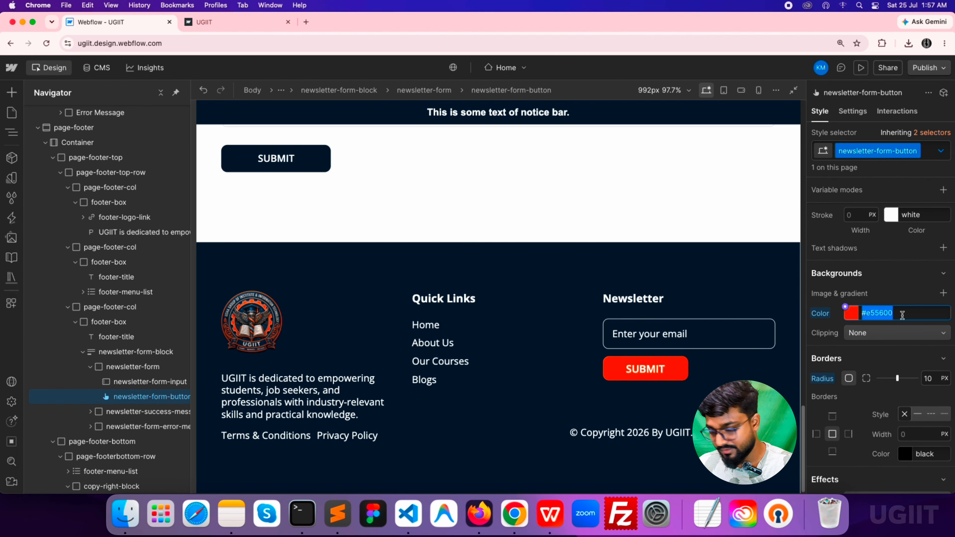
pyautogui.click(678, 432)
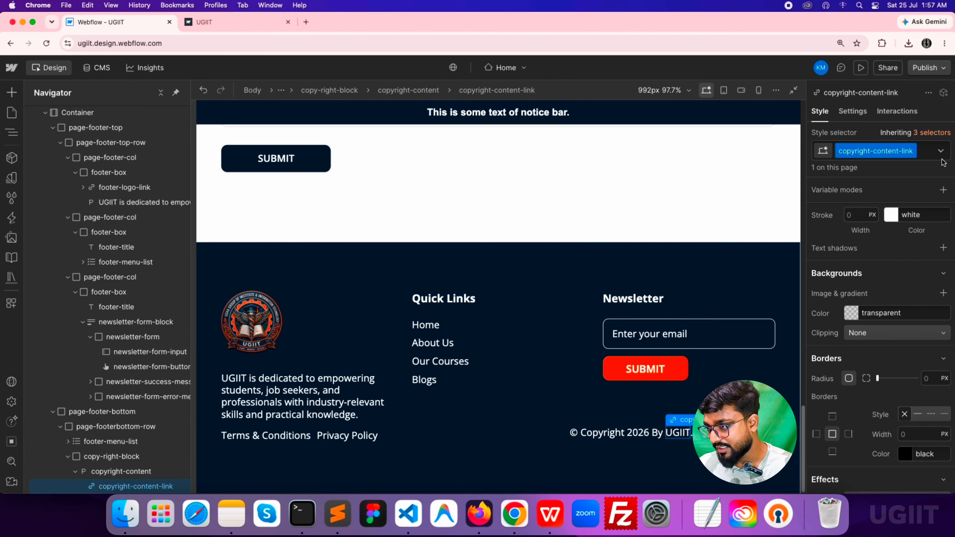
pyautogui.click(940, 151)
pyautogui.click(837, 204)
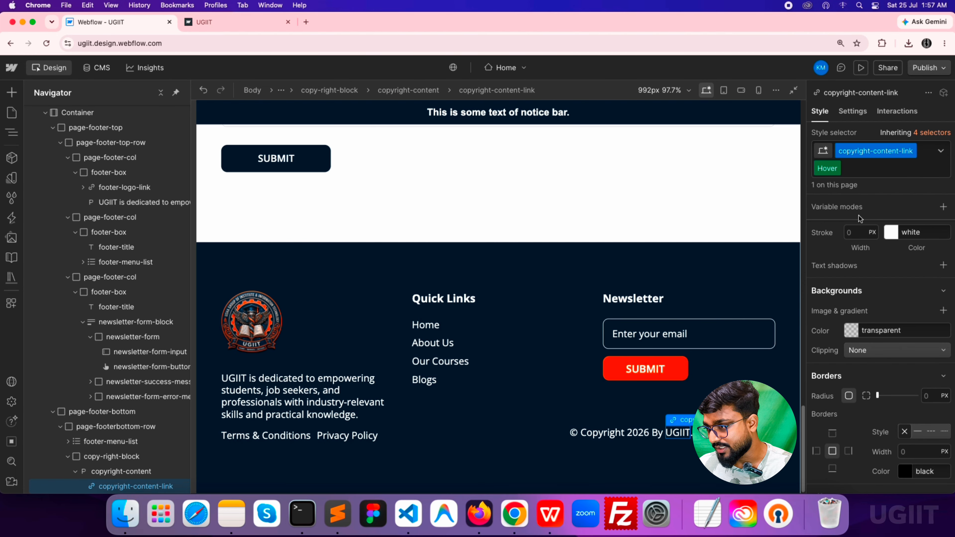
pyautogui.click(889, 357)
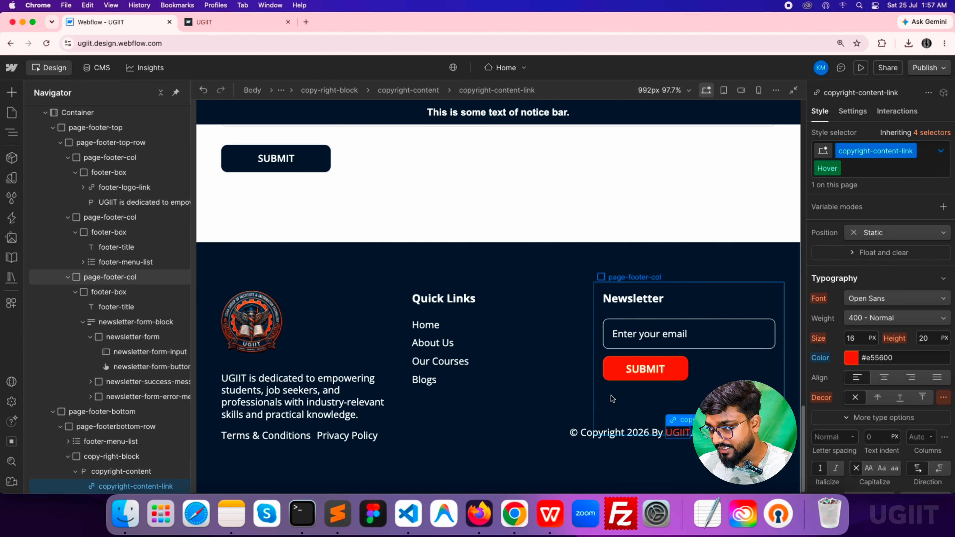
pyautogui.click(574, 390)
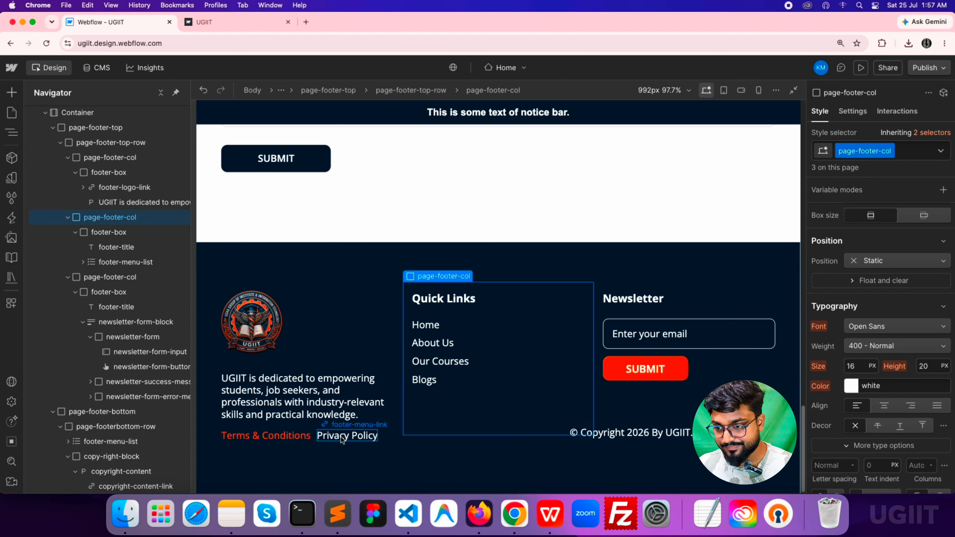
# Collapse the footer's top and bottom blocks in the element tree and give page-footer-bottom a solid 1 px top border
pyautogui.click(422, 463)
pyautogui.click(361, 412)
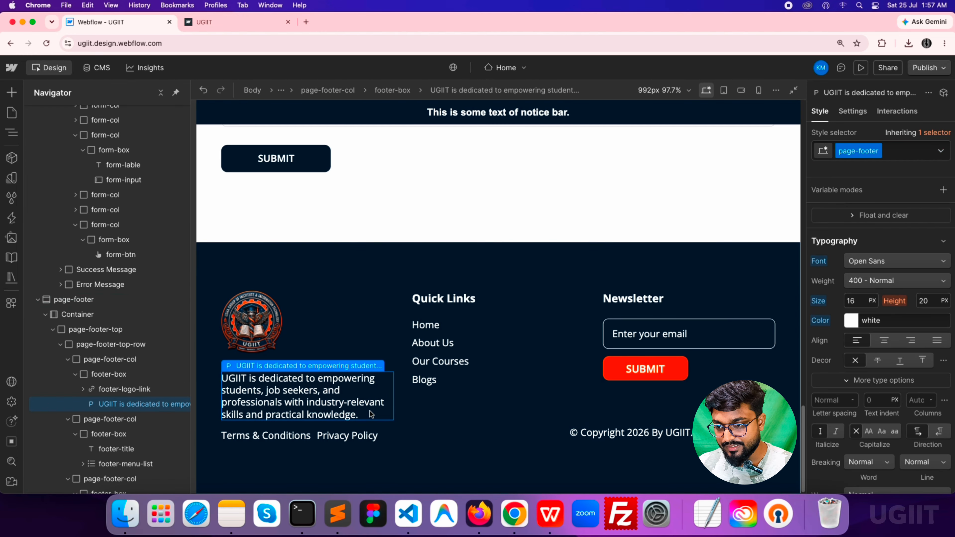
pyautogui.click(60, 344)
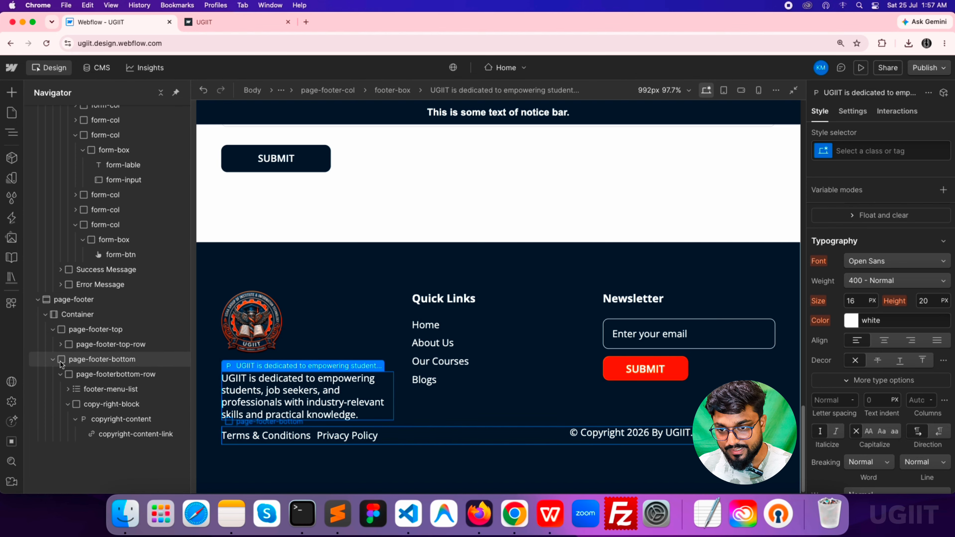
pyautogui.click(53, 359)
pyautogui.click(54, 330)
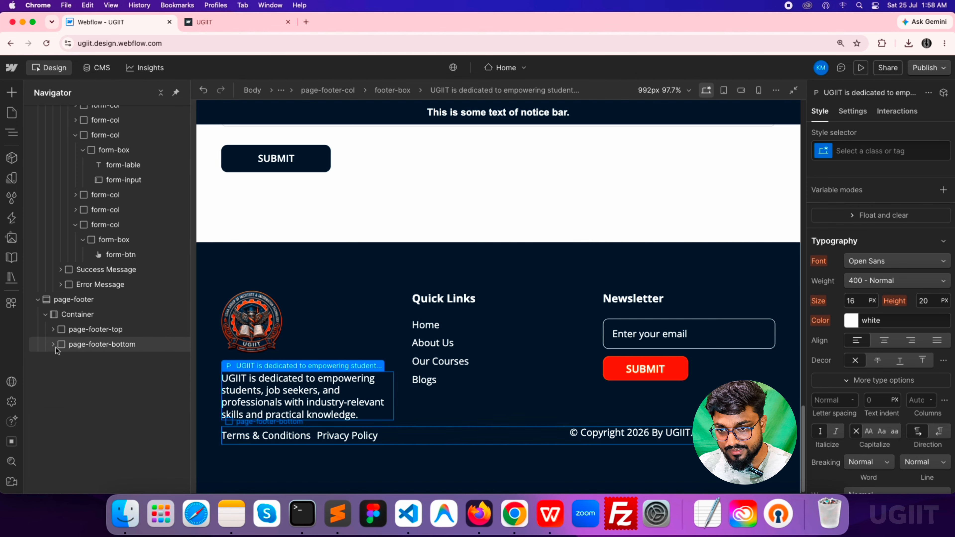
pyautogui.click(108, 344)
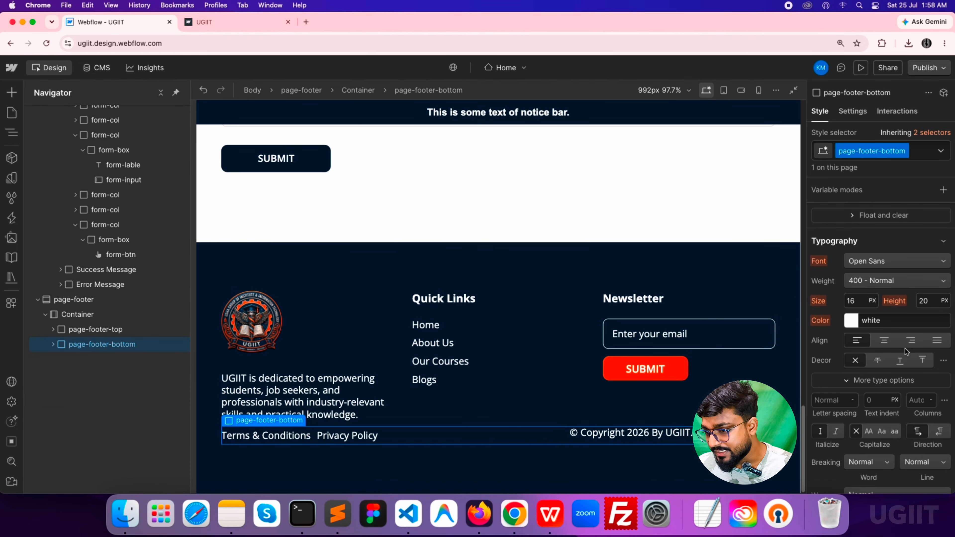
pyautogui.scroll(10, 905, 351)
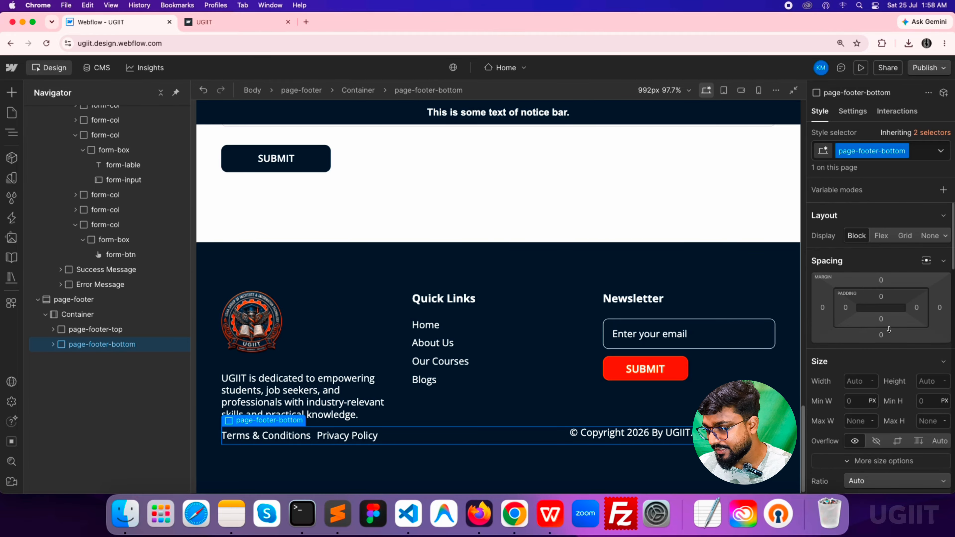
pyautogui.scroll(-15, 890, 330)
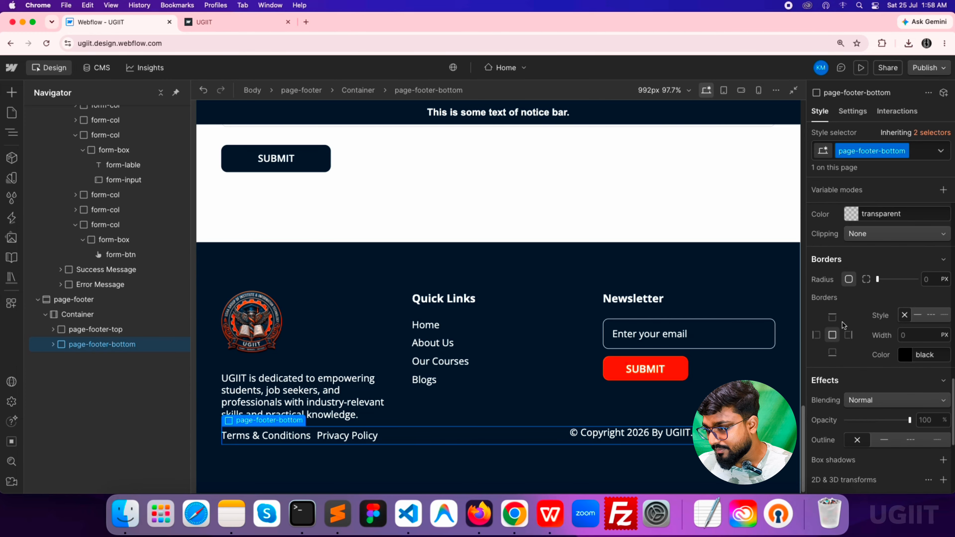
pyautogui.click(918, 314)
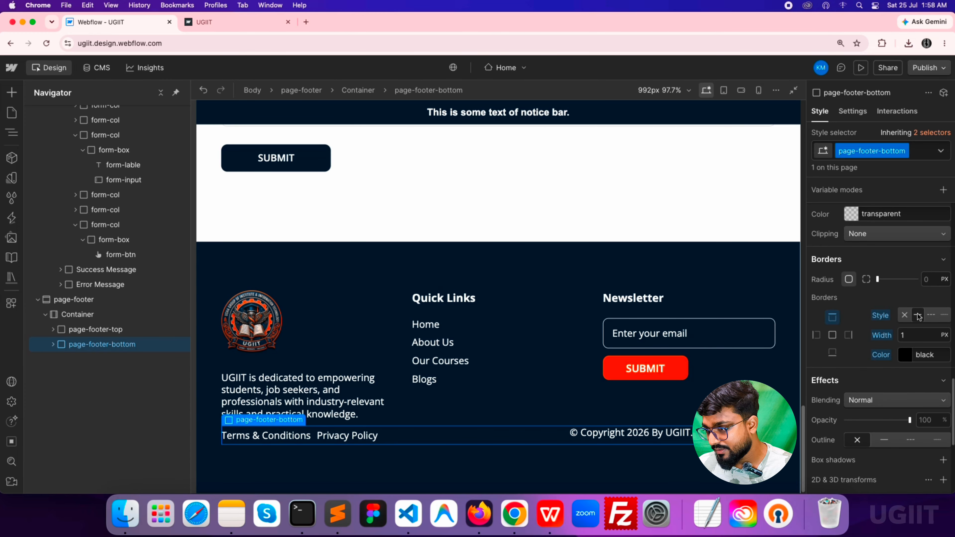
# Colour the top border of page-footer-bottom white (#ffffff) at about 14% opacity
pyautogui.click(906, 355)
pyautogui.moveTo(824, 197); pyautogui.dragTo(806, 164)
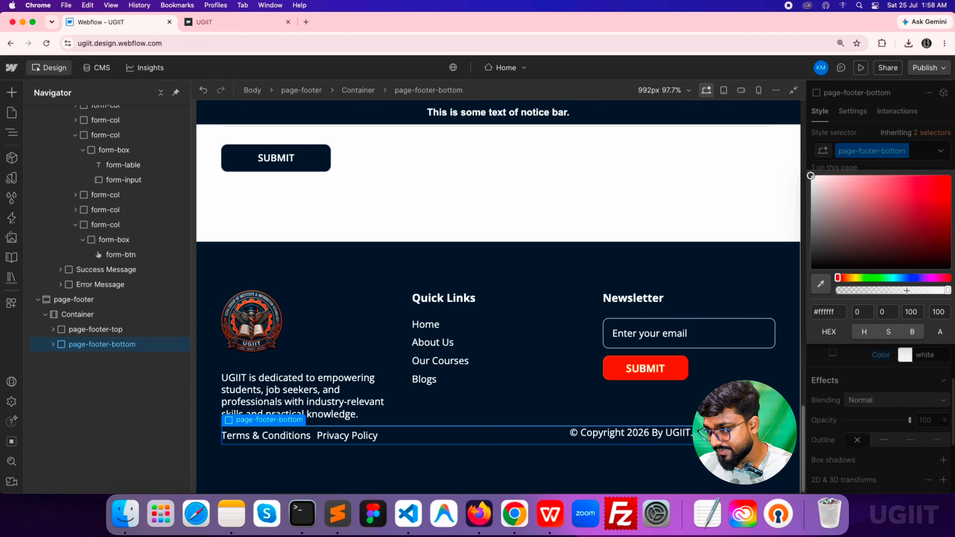
pyautogui.moveTo(906, 290); pyautogui.dragTo(847, 298)
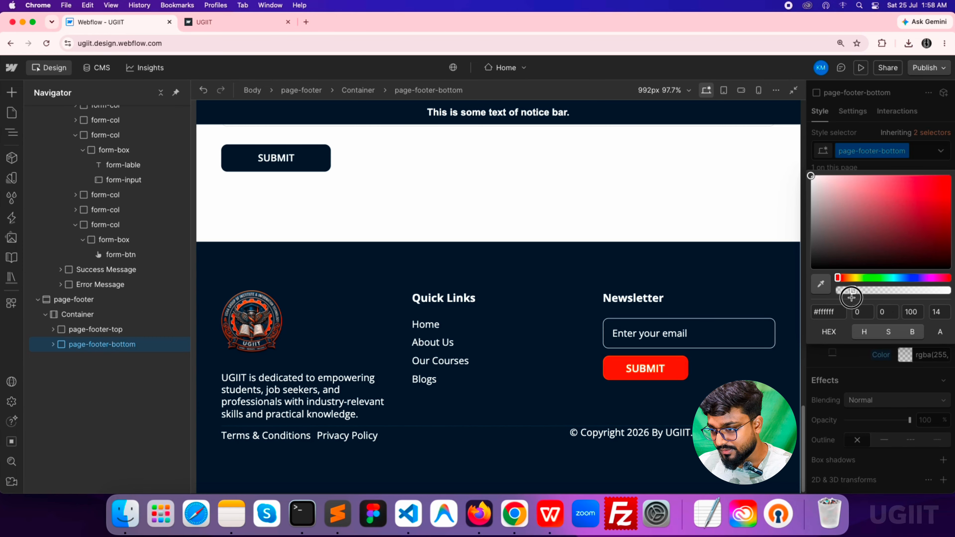
pyautogui.click(868, 355)
# Set both the top padding and the top margin of page-footer-bottom to 30 px
pyautogui.scroll(8, 867, 377)
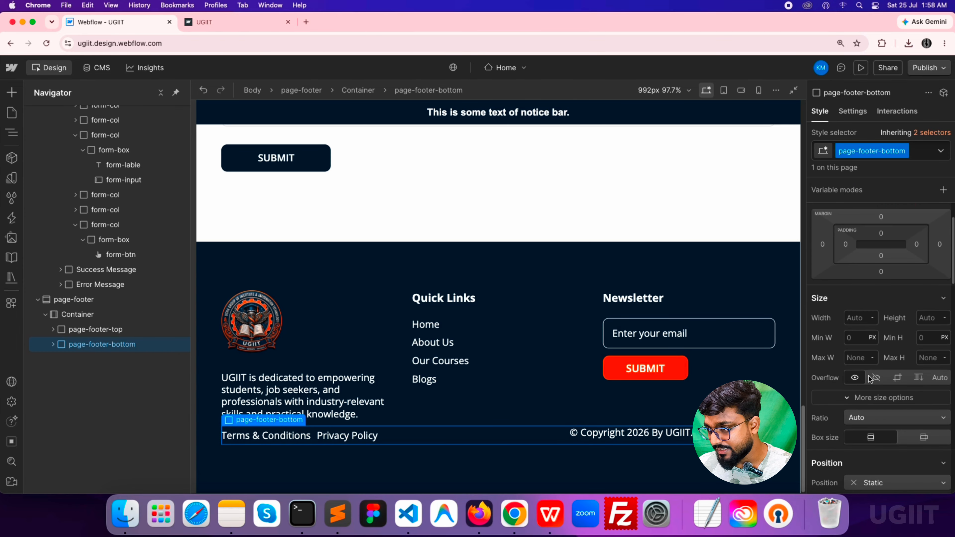
pyautogui.scroll(3, 871, 378)
pyautogui.click(882, 297)
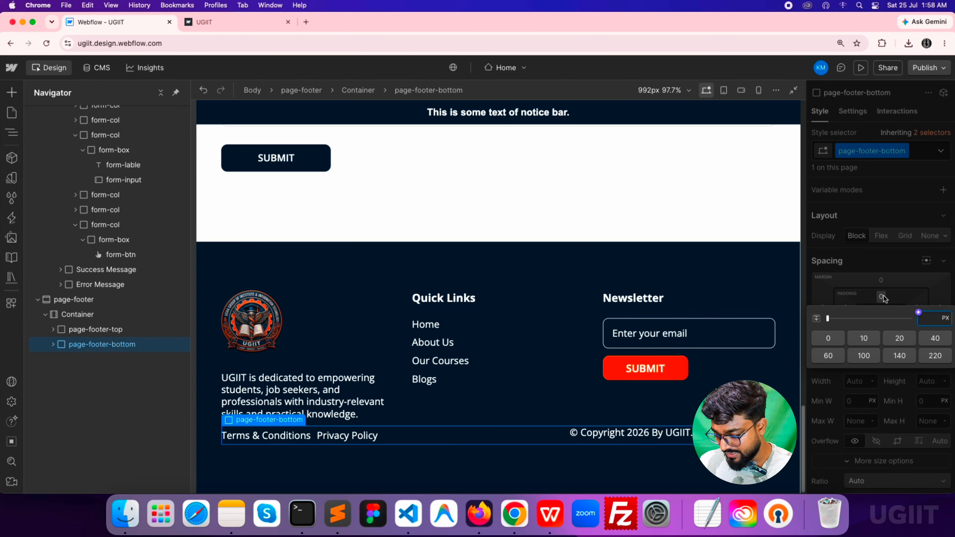
pyautogui.write('30')
pyautogui.press('Return')
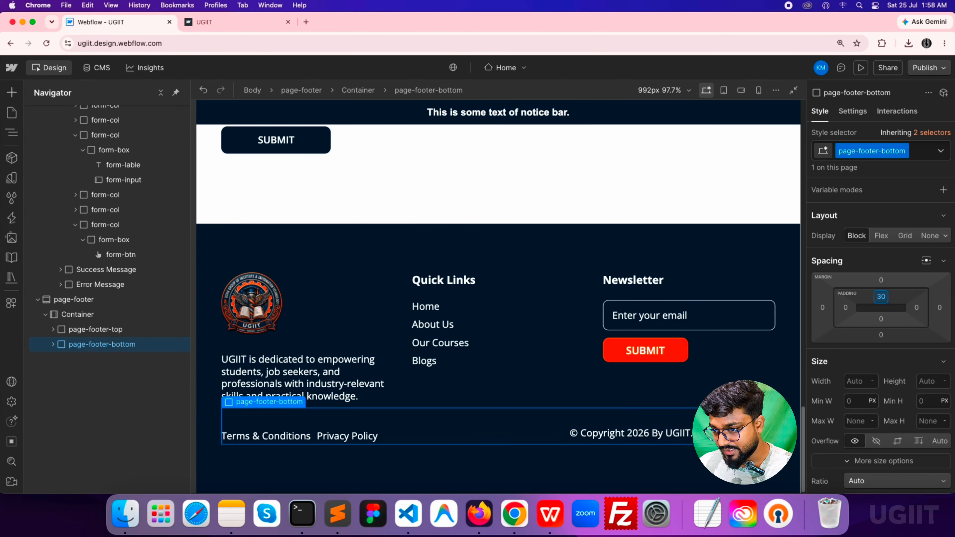
pyautogui.click(882, 281)
pyautogui.write('3')
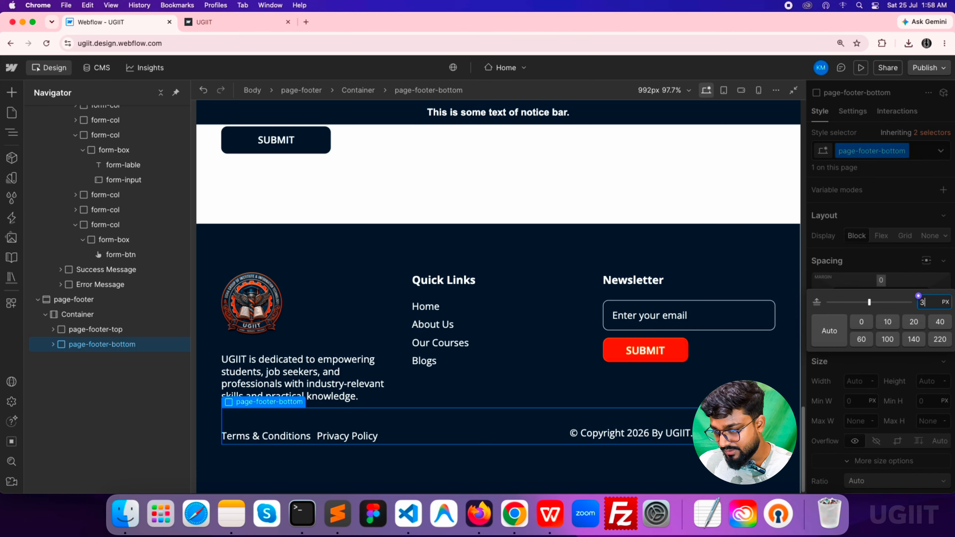
pyautogui.write('0')
pyautogui.press('Return')
pyautogui.click(489, 239)
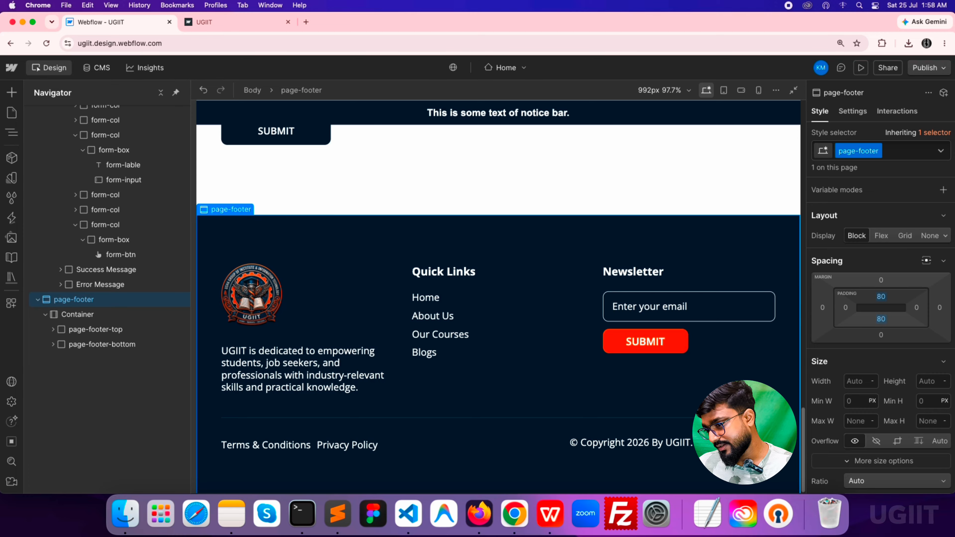
# Change the background colour of the fixed top-btn link to #e55600
pyautogui.click(779, 453)
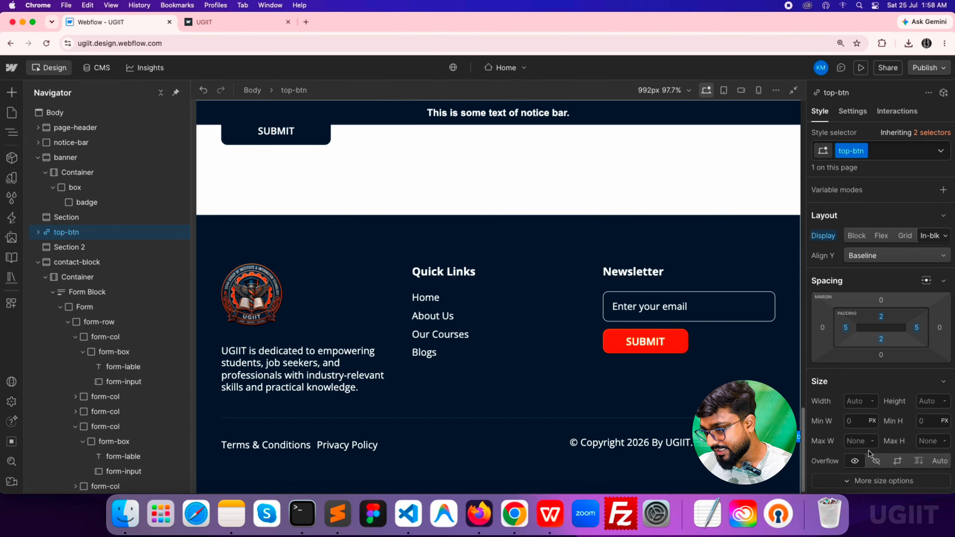
pyautogui.scroll(-1, 679, 424)
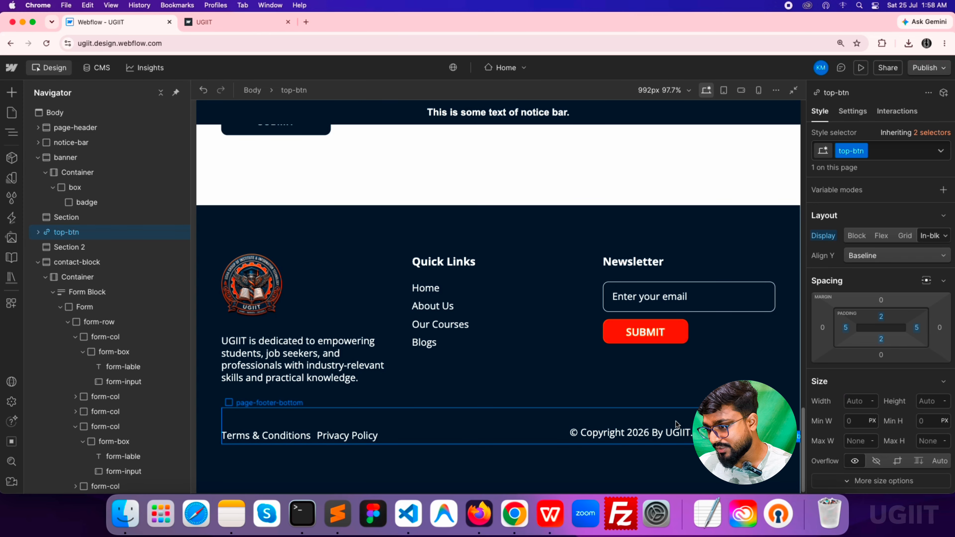
pyautogui.scroll(-6, 919, 431)
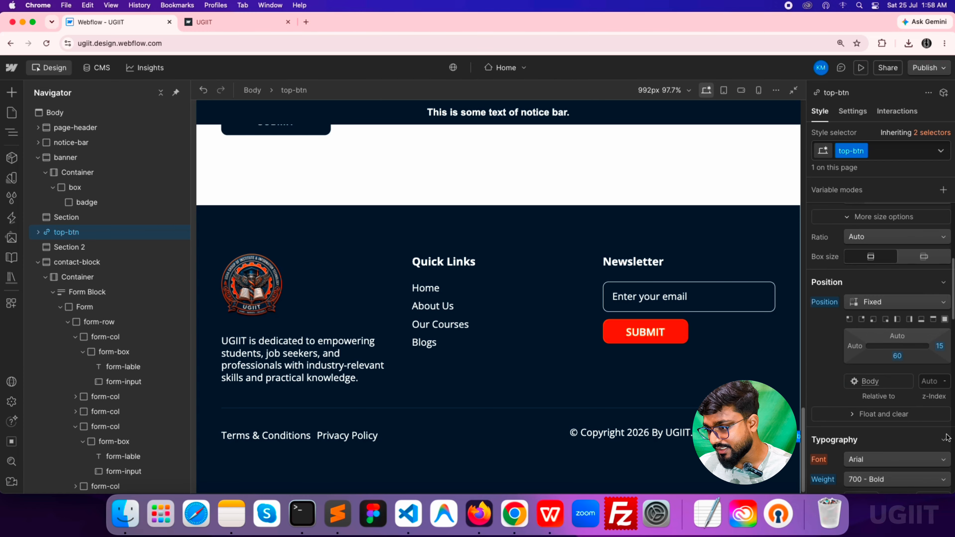
pyautogui.scroll(-10, 947, 438)
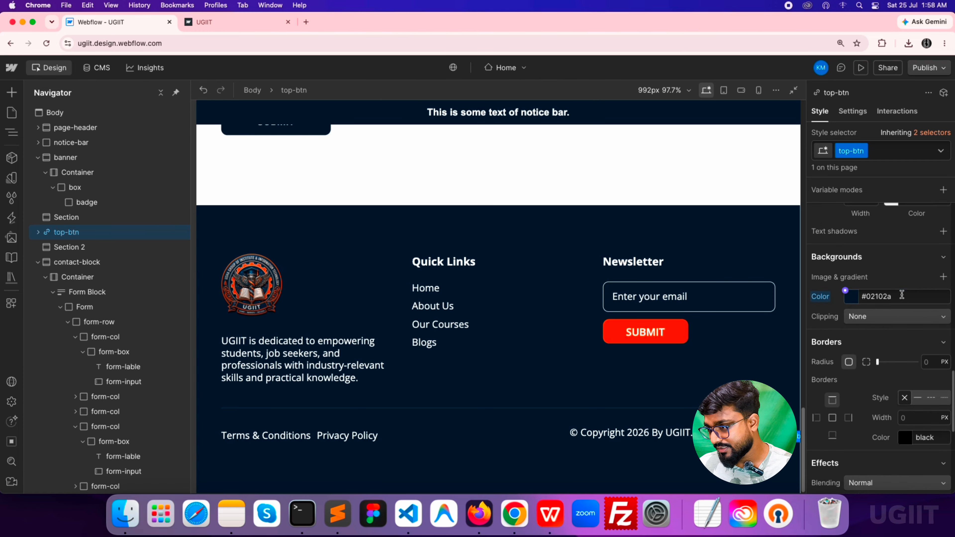
pyautogui.click(902, 295)
pyautogui.write('#e55600')
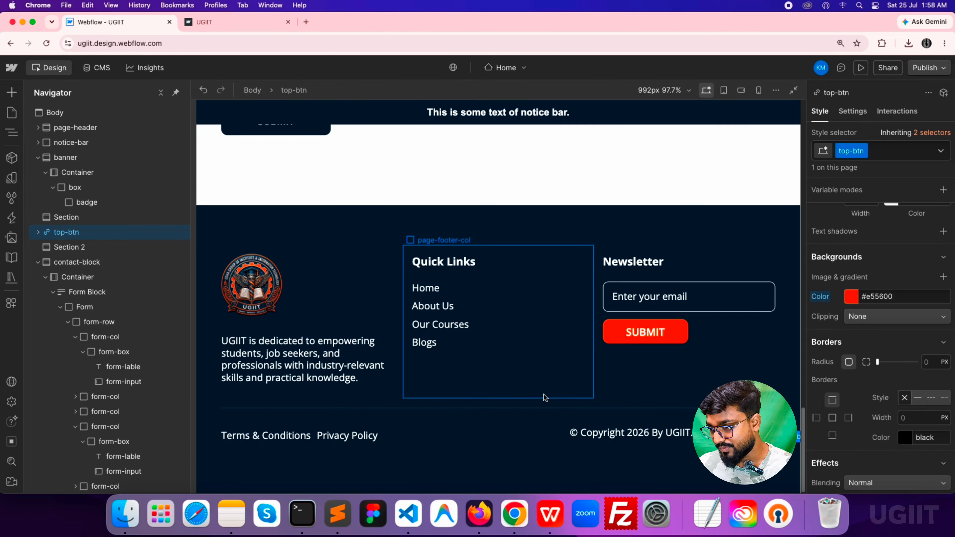
pyautogui.click(551, 462)
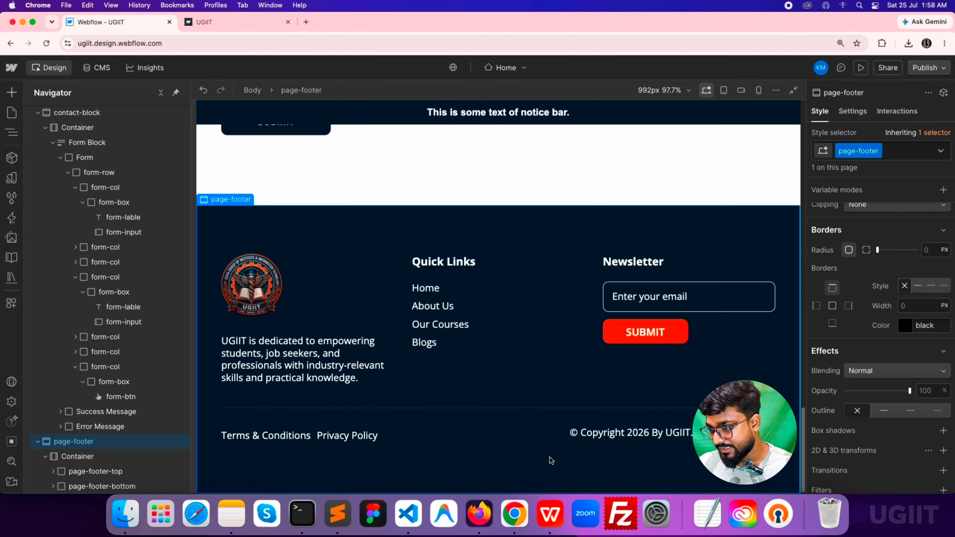
# Set the border radius of top-btn to 3 px
pyautogui.click(784, 456)
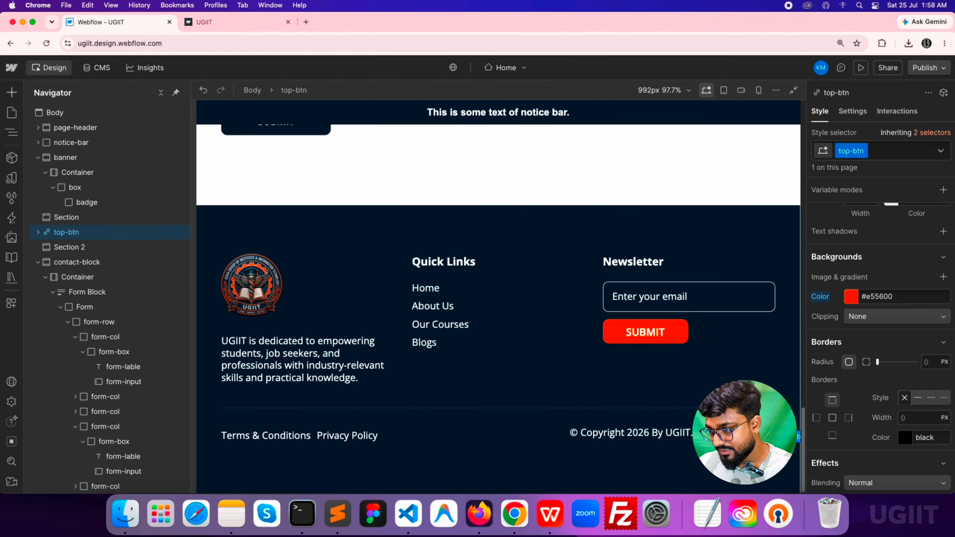
pyautogui.scroll(8, 872, 375)
pyautogui.scroll(-10, 871, 374)
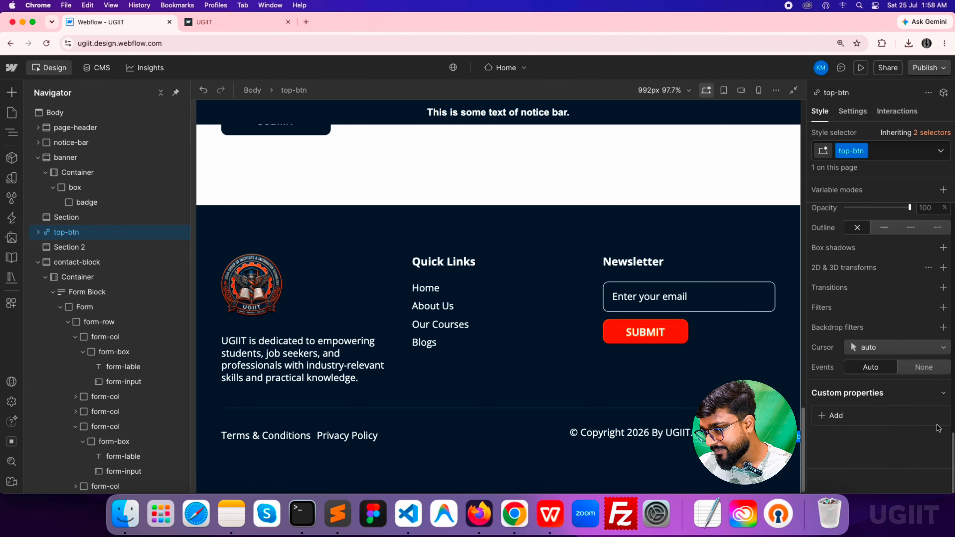
pyautogui.scroll(5, 928, 431)
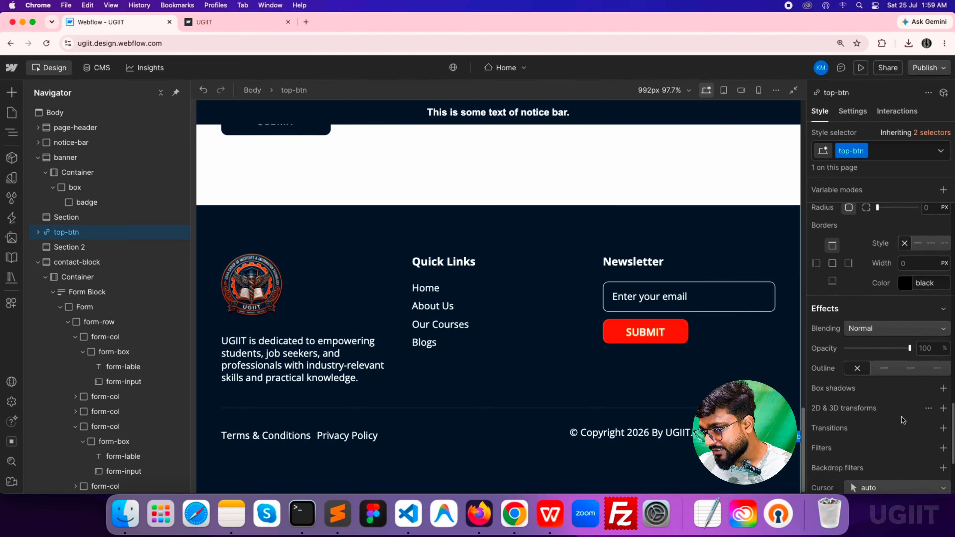
pyautogui.click(931, 300)
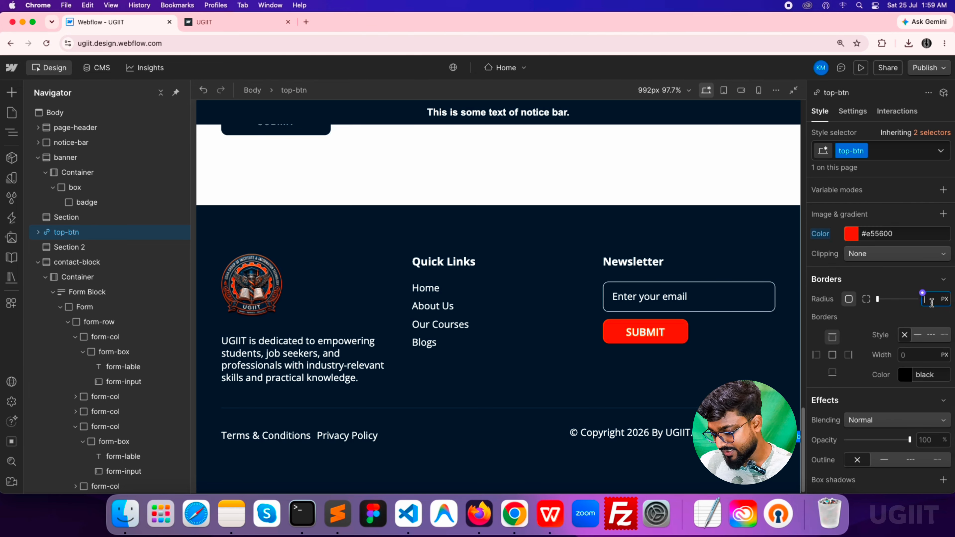
pyautogui.write('3')
pyautogui.scroll(5, 934, 327)
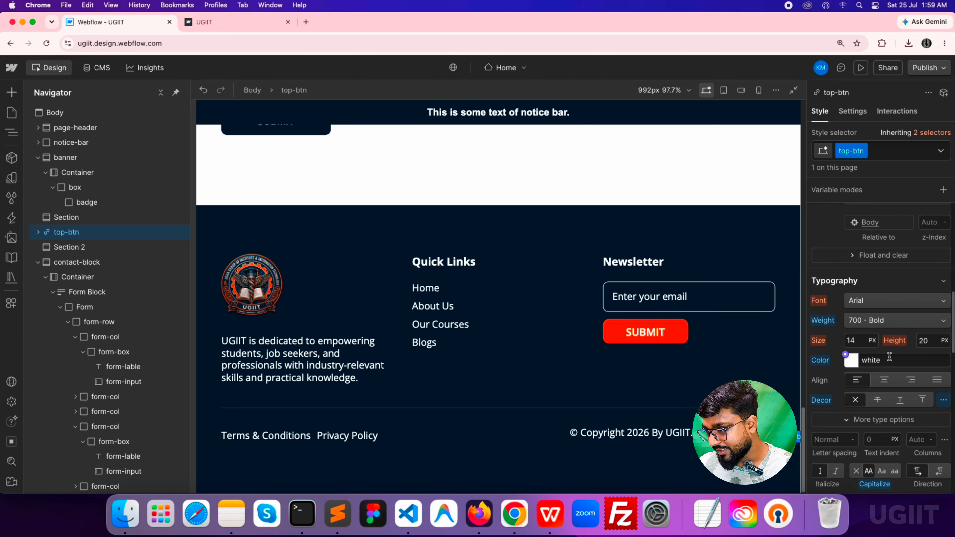
# Set the font of top-btn to Open Sans with weight 600 - Semi Bold
pyautogui.click(879, 305)
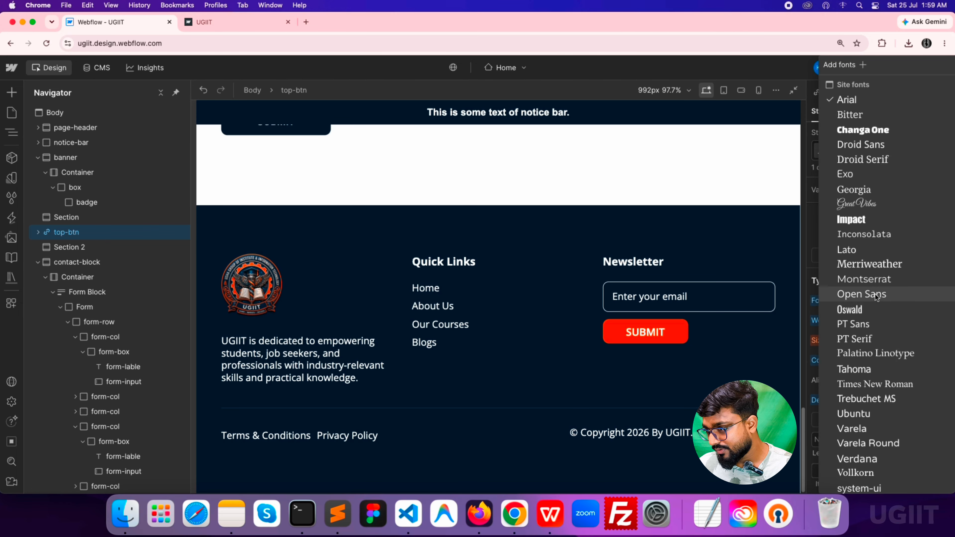
pyautogui.click(874, 294)
pyautogui.click(879, 323)
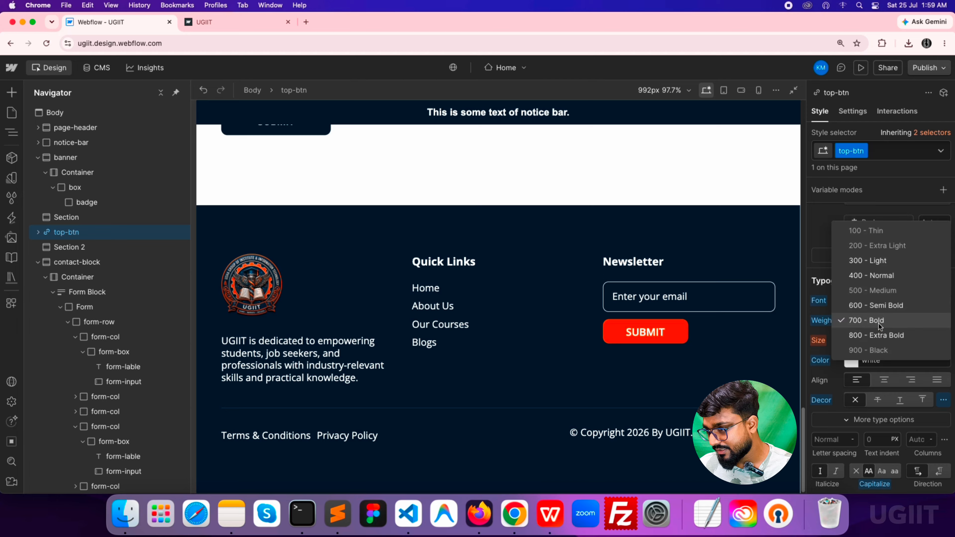
pyautogui.click(876, 306)
# Try bottom offsets of 40 px and 30 px for the fixed top-btn
pyautogui.scroll(6, 918, 416)
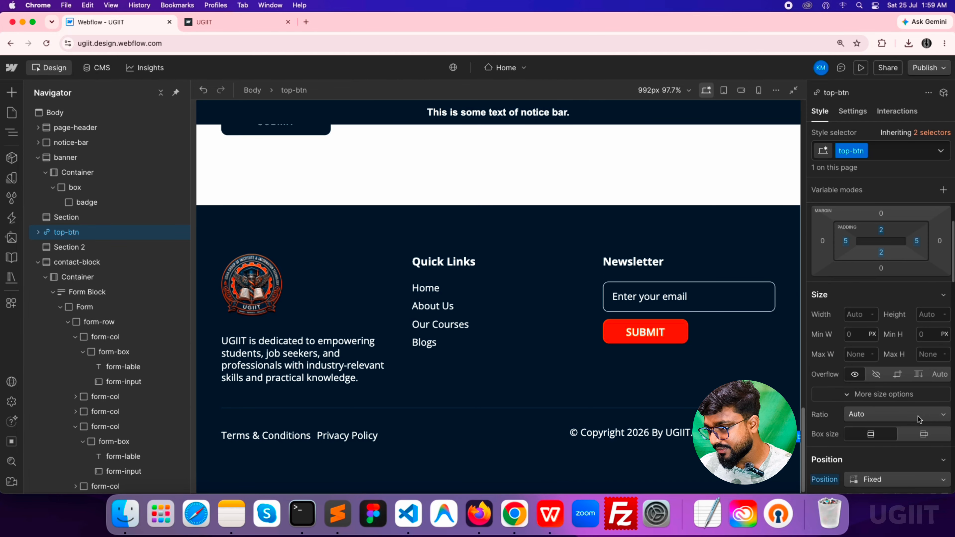
pyautogui.scroll(3, 917, 417)
pyautogui.scroll(-10, 941, 418)
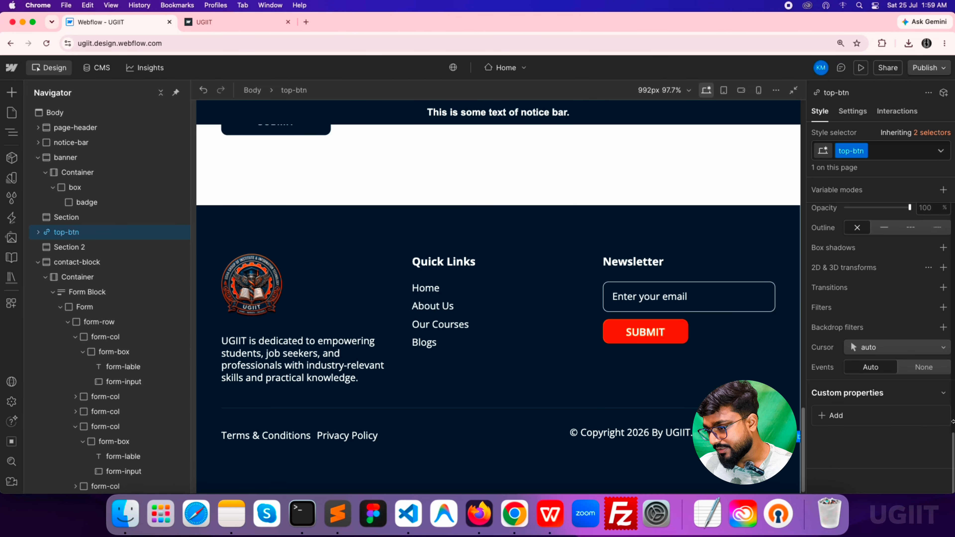
pyautogui.scroll(5, 930, 429)
pyautogui.scroll(10, 886, 382)
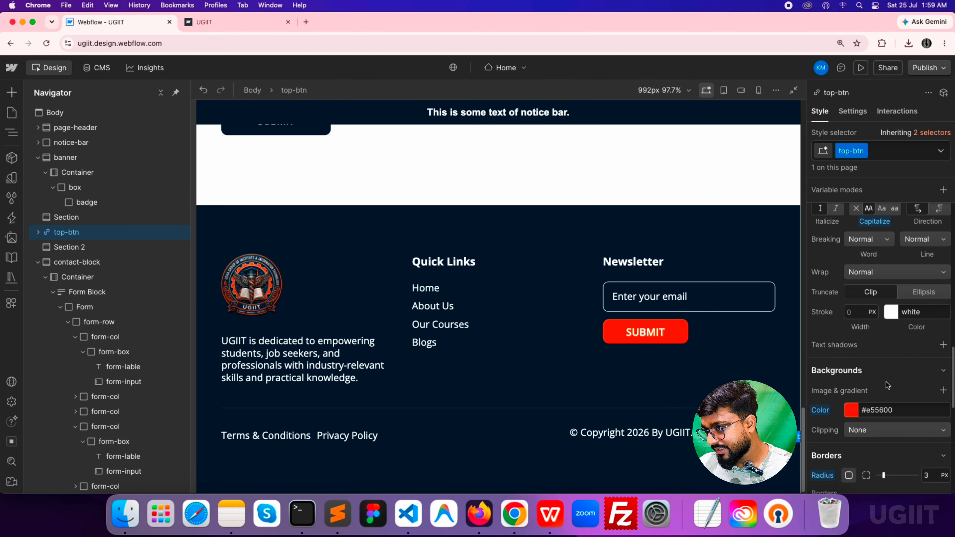
pyautogui.scroll(2, 887, 391)
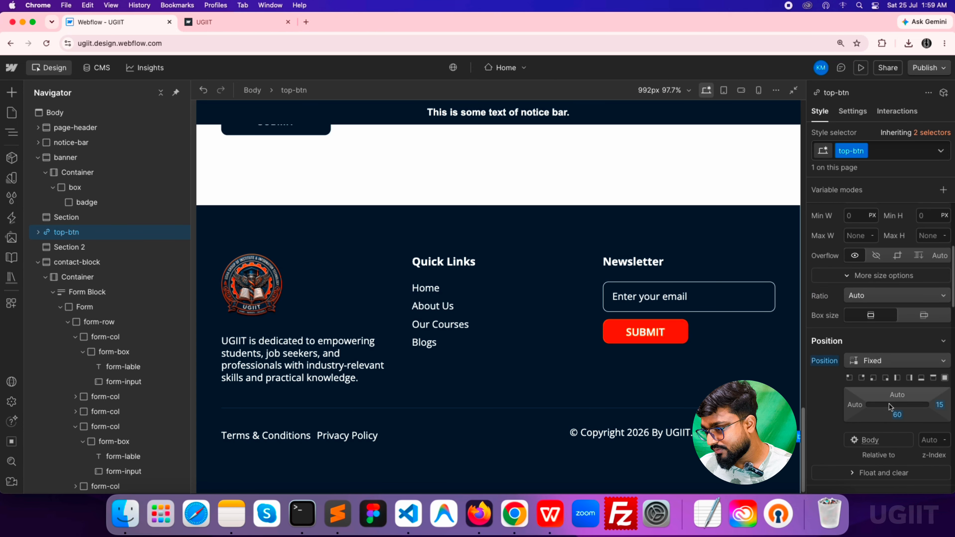
pyautogui.click(897, 414)
pyautogui.write('40')
pyautogui.press('Return')
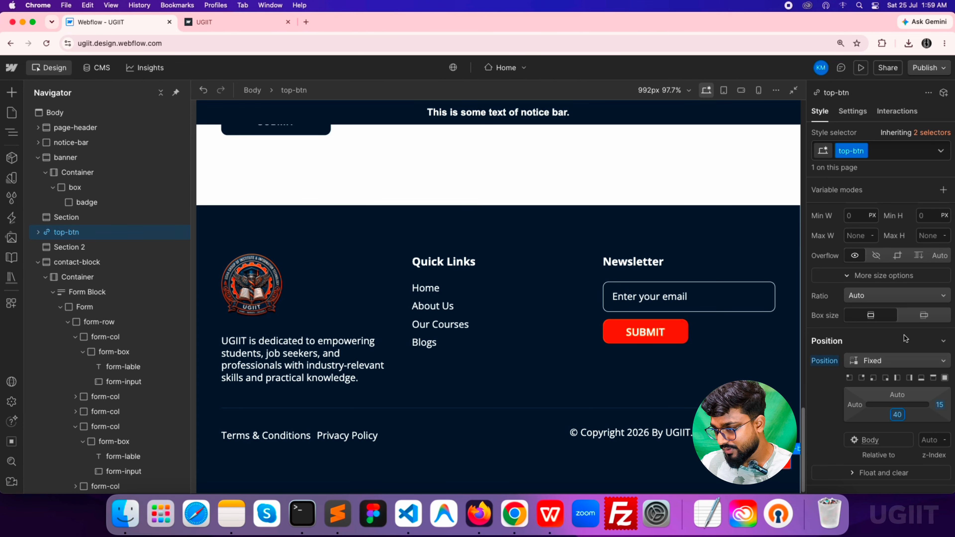
pyautogui.click(896, 415)
pyautogui.write('30')
pyautogui.press('Return')
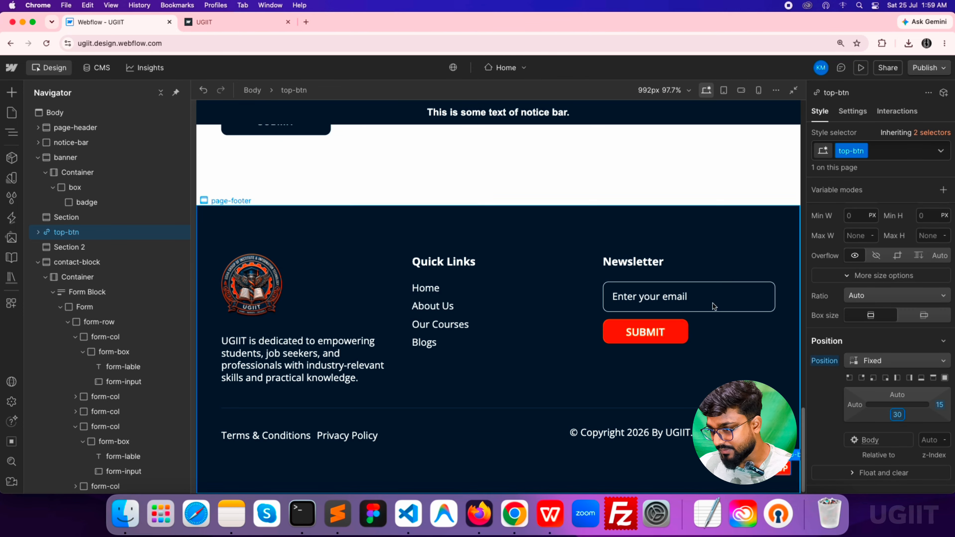
# Try bottom paddings of 40, 10 and 20 px on page-footer, settling on 30 px
pyautogui.click(430, 464)
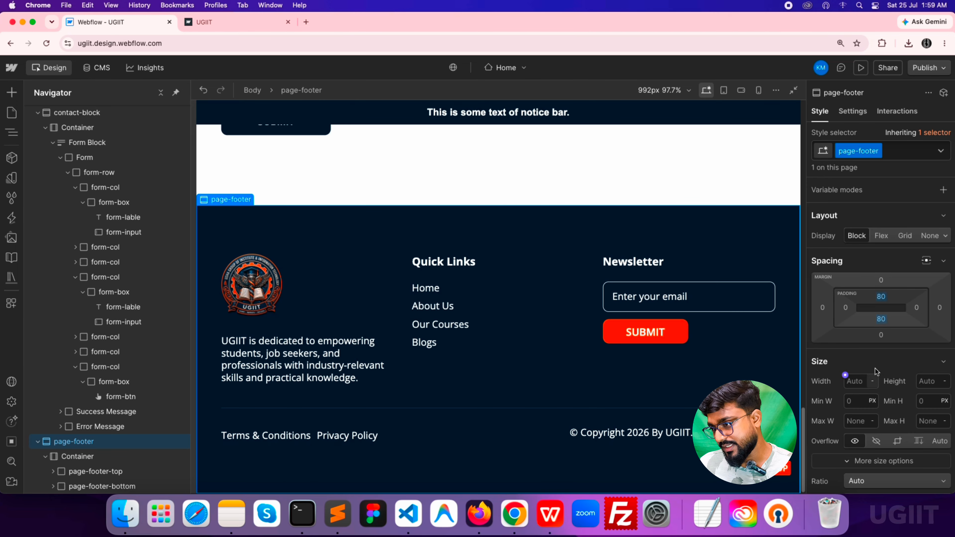
pyautogui.click(881, 319)
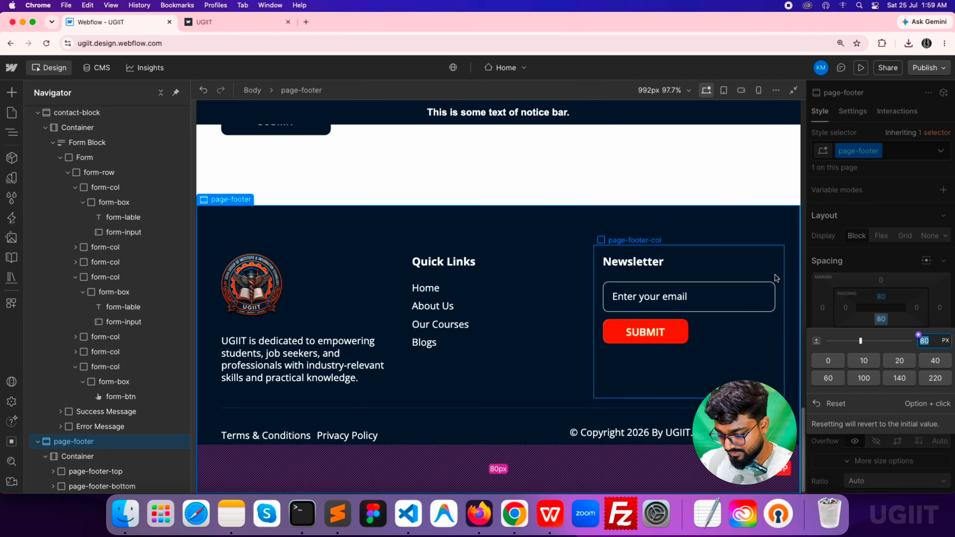
pyautogui.write('40')
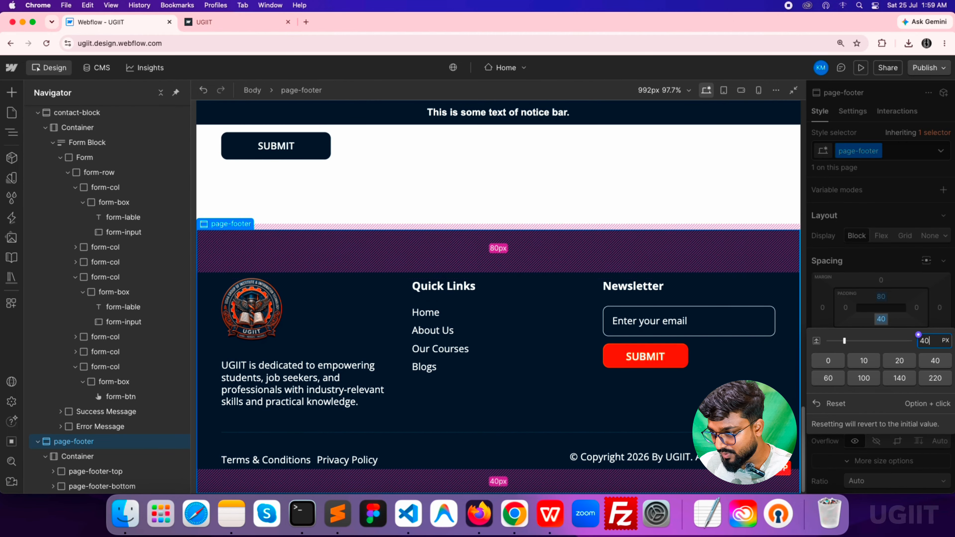
pyautogui.press('BackSpace')
pyautogui.press('BackSpace')
pyautogui.write('10')
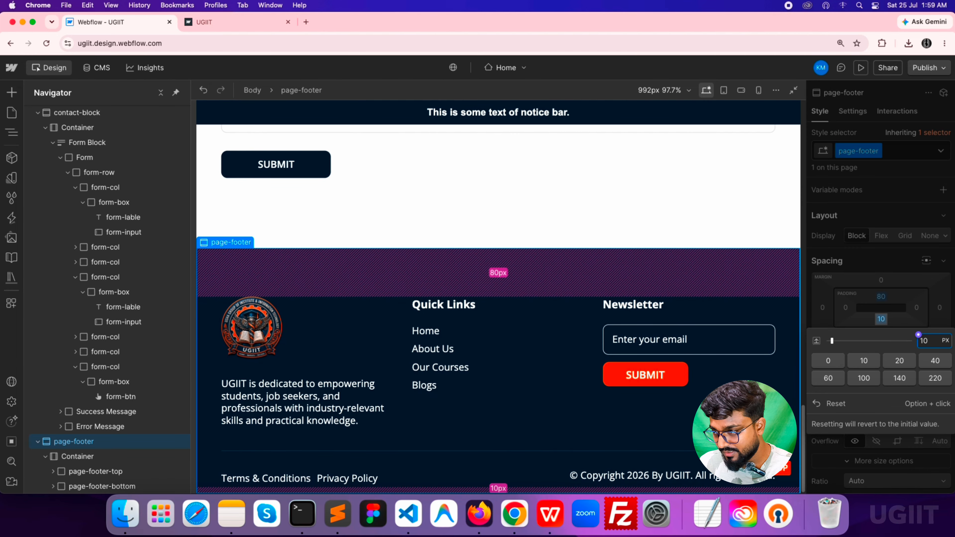
pyautogui.press('BackSpace')
pyautogui.press('BackSpace')
pyautogui.write('20')
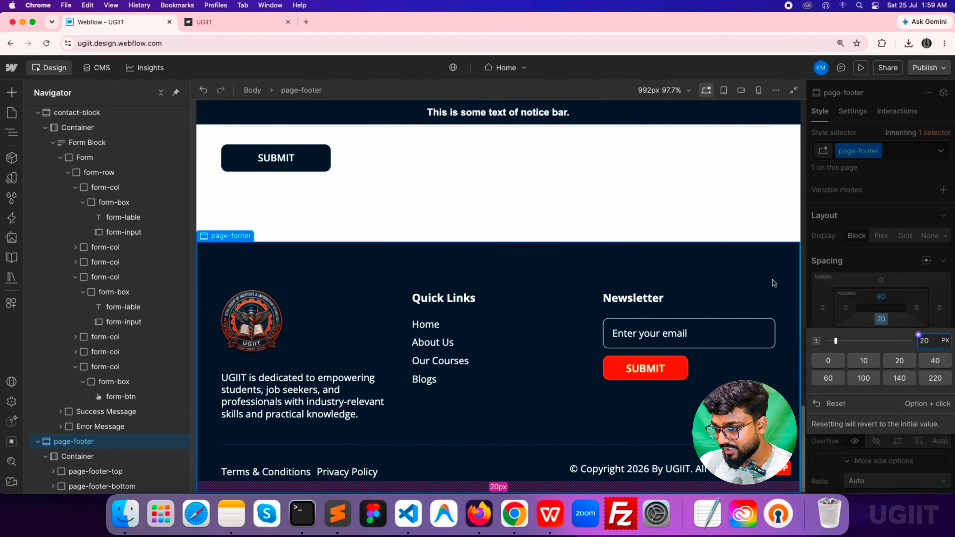
pyautogui.press('BackSpace')
pyautogui.press('BackSpace')
pyautogui.write('30')
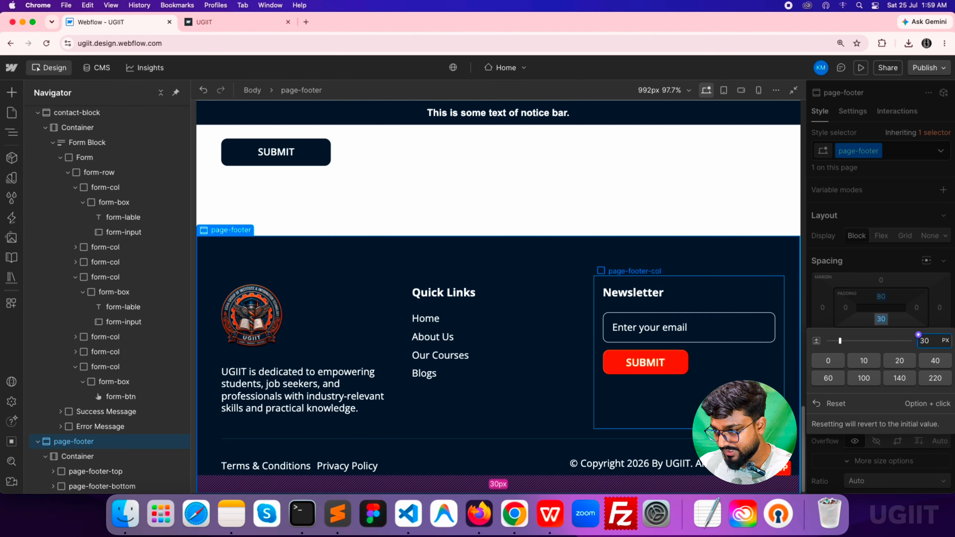
pyautogui.click(854, 303)
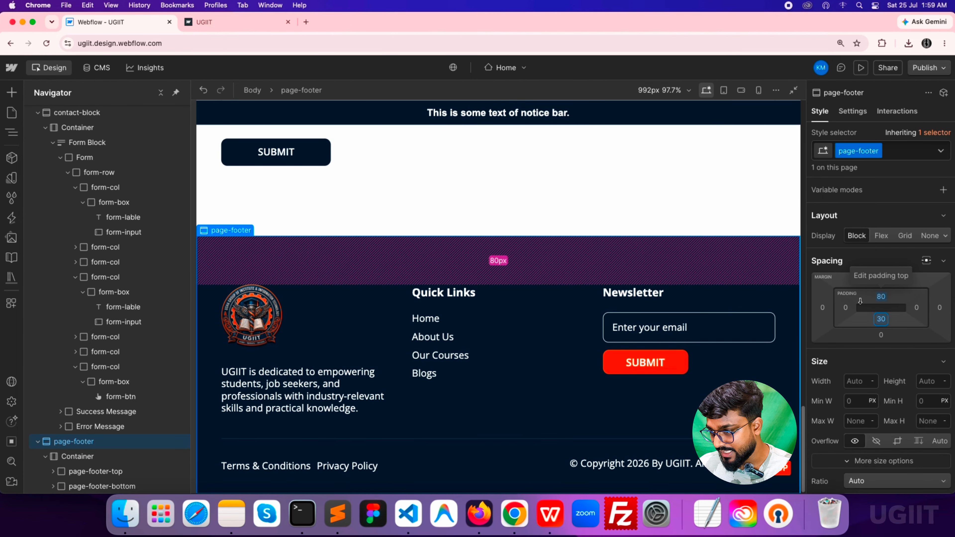
# Set the bottom offset of the fixed top-btn to 100 px
pyautogui.click(771, 472)
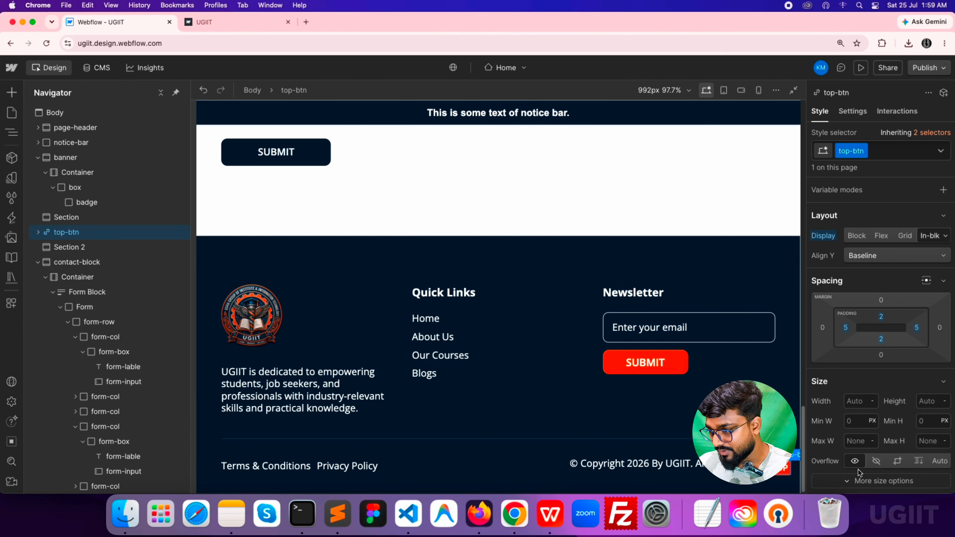
pyautogui.scroll(-5, 928, 436)
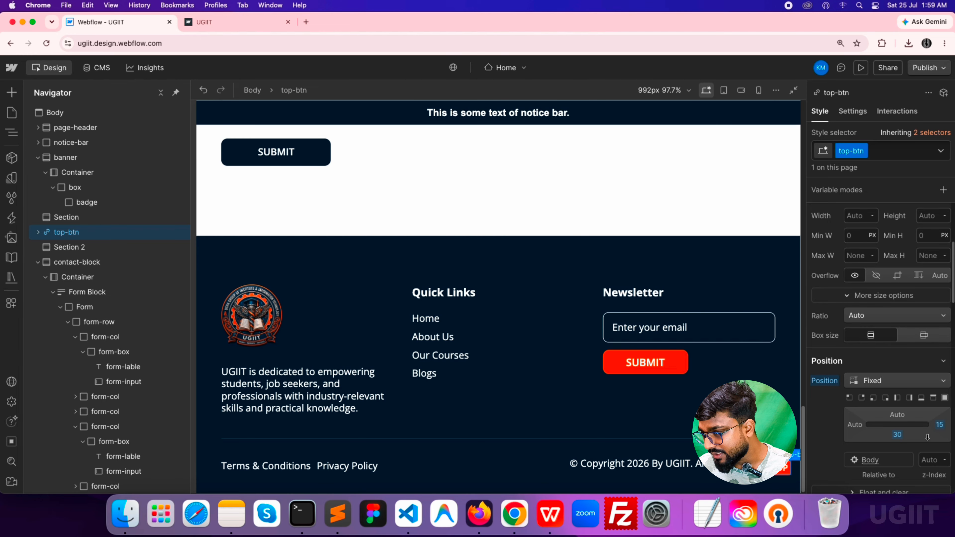
pyautogui.click(897, 435)
pyautogui.write('40')
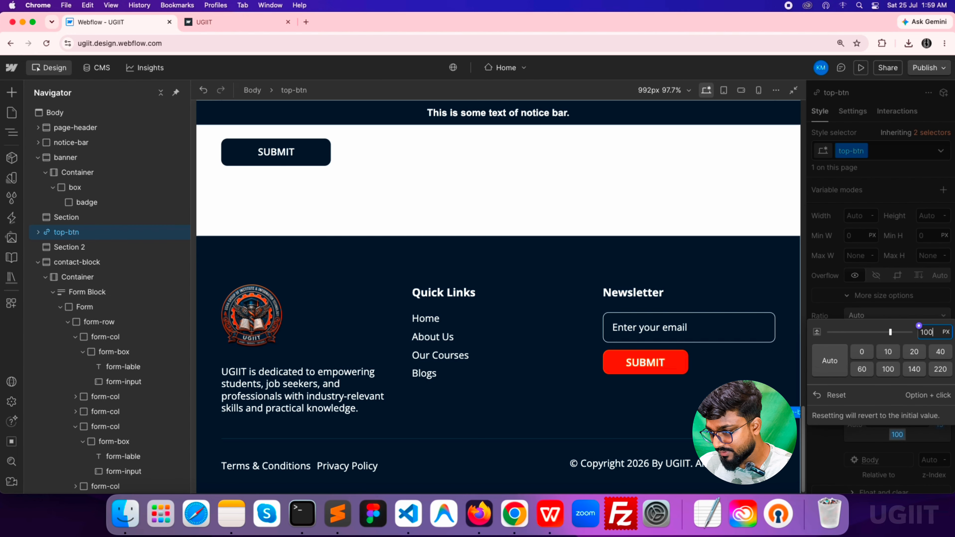
pyautogui.click(891, 298)
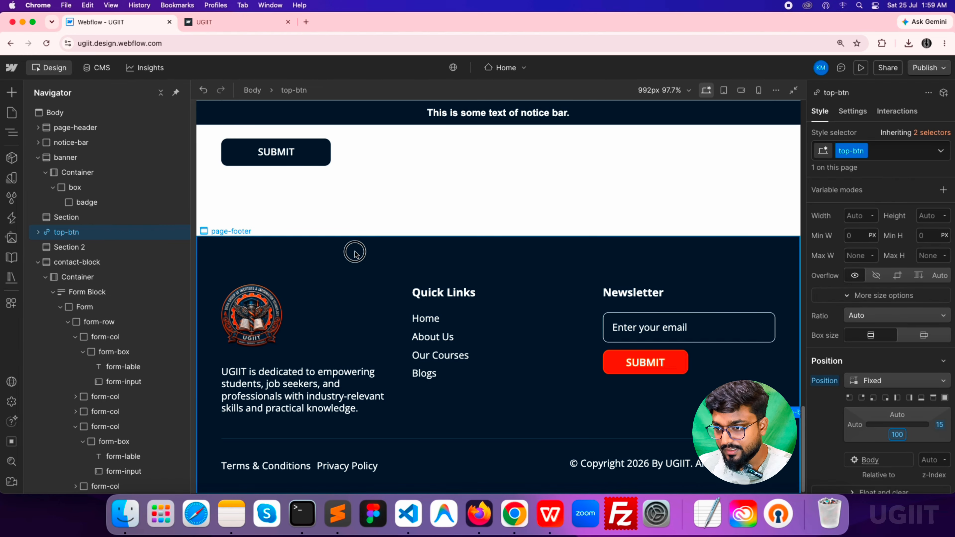
# Add a list to the first column's footer-box, below the paragraph about UGIIT
pyautogui.click(340, 257)
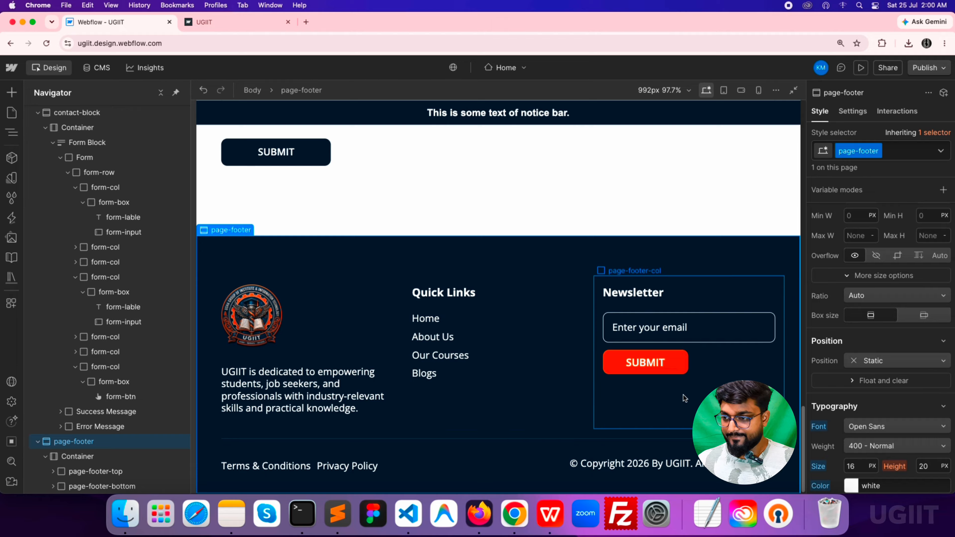
pyautogui.click(279, 399)
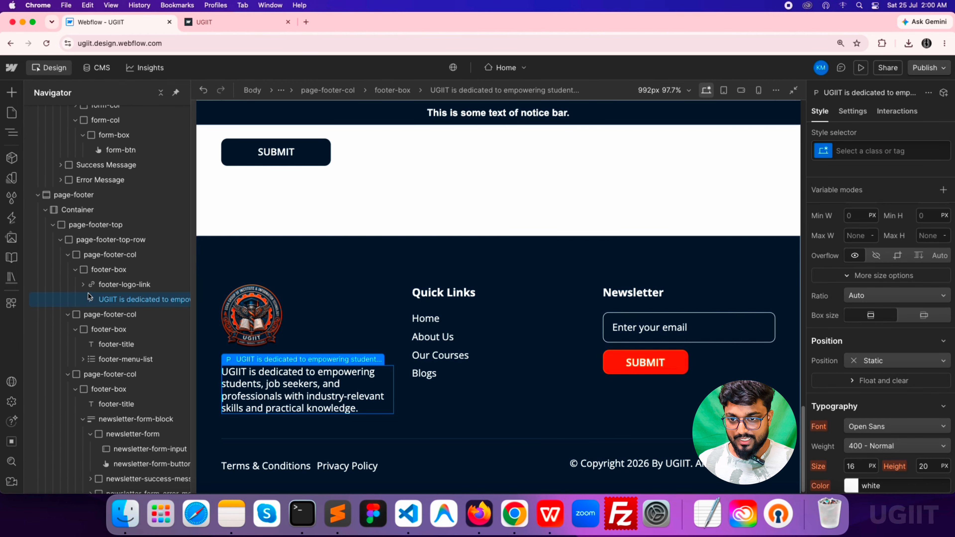
pyautogui.click(107, 273)
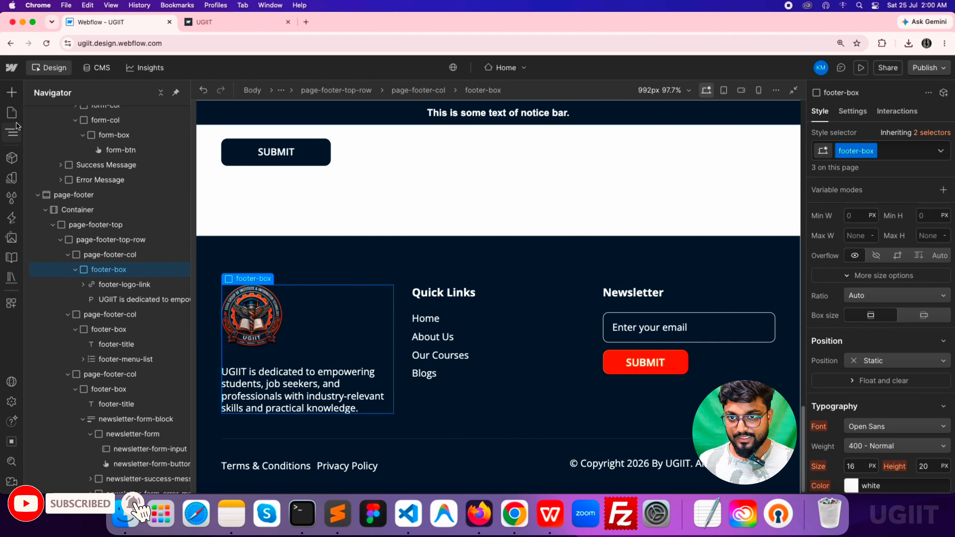
pyautogui.click(13, 93)
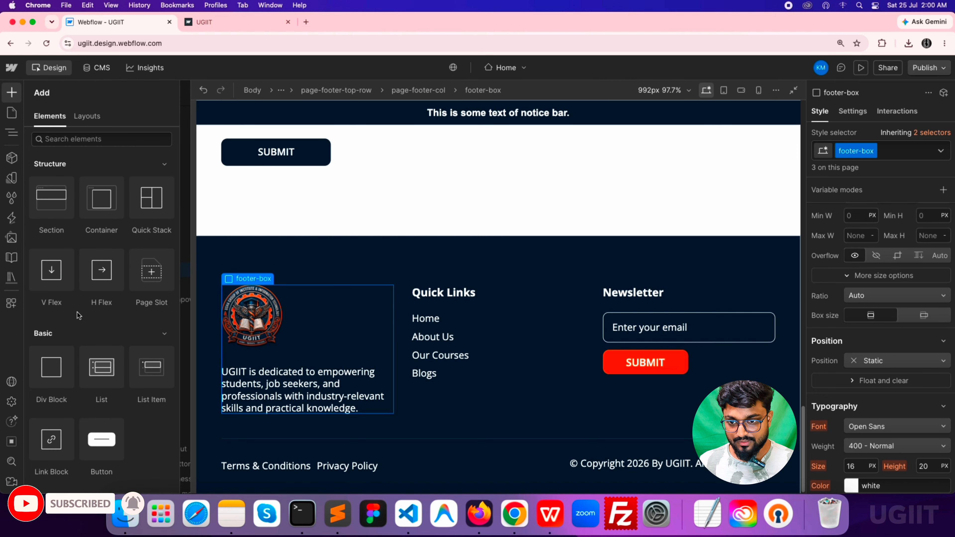
pyautogui.click(95, 371)
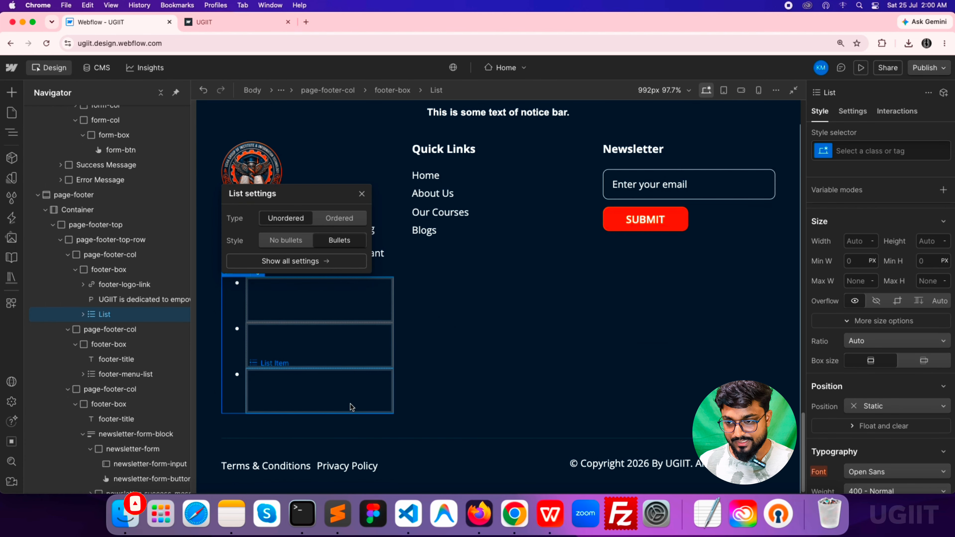
# Delete two of the three items in the new list, leaving a single list item
pyautogui.click(84, 315)
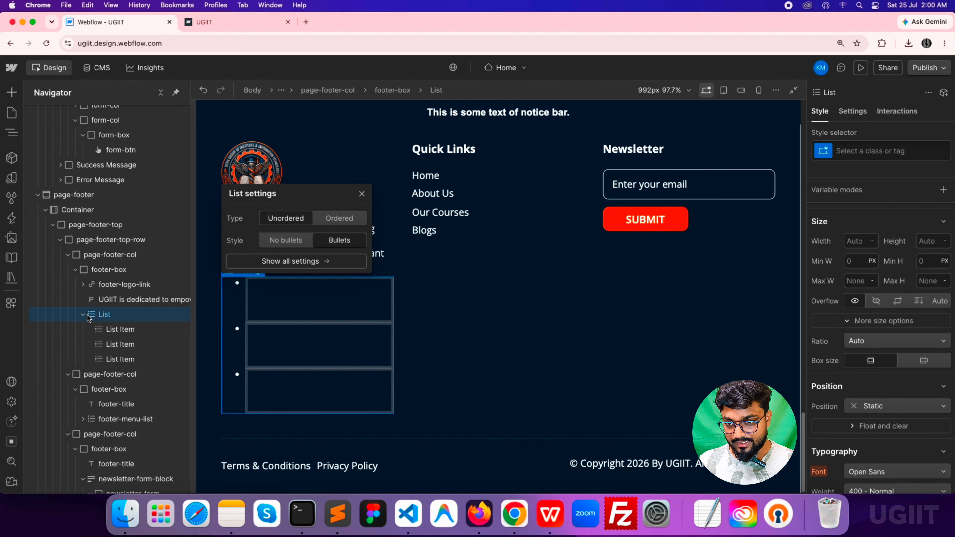
pyautogui.click(116, 344)
pyautogui.press('Delete')
pyautogui.press('Delete')
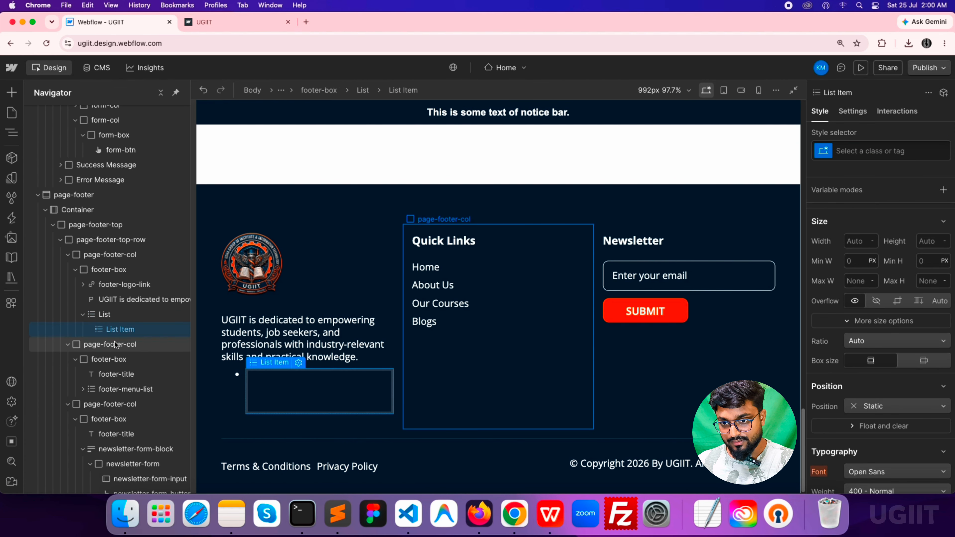
# Add a link block inside the remaining item of the first footer column's new list
pyautogui.click(107, 317)
pyautogui.click(111, 331)
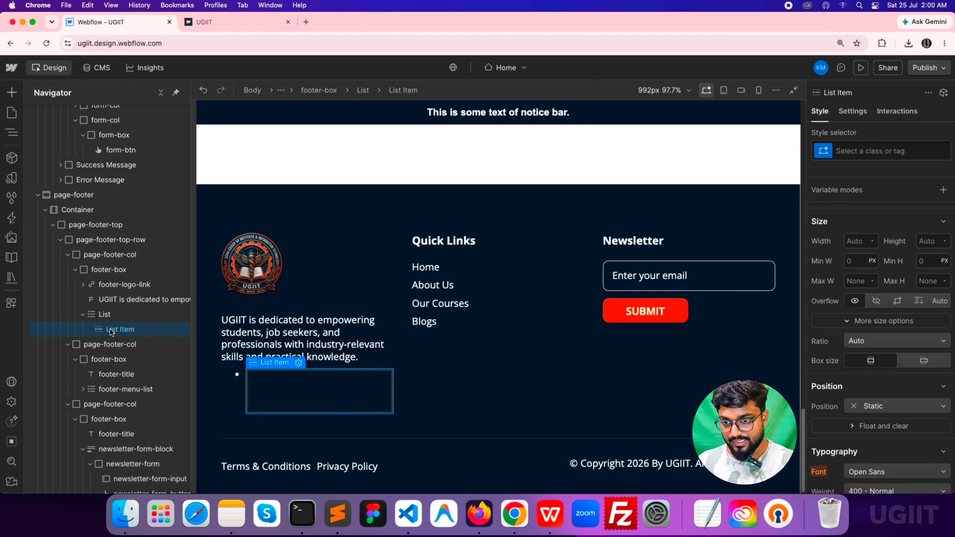
pyautogui.click(12, 92)
pyautogui.scroll(-5, 147, 373)
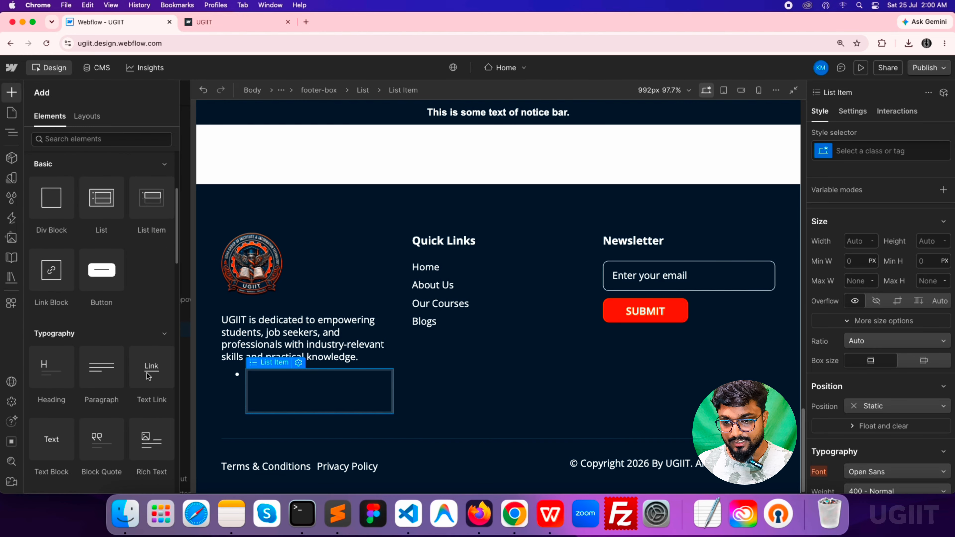
pyautogui.scroll(-3, 147, 373)
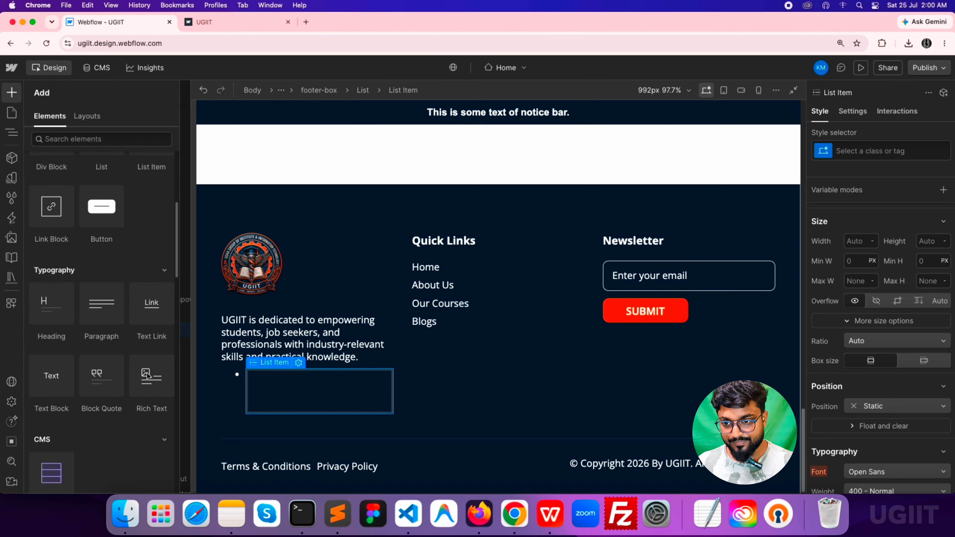
pyautogui.scroll(-8, 127, 395)
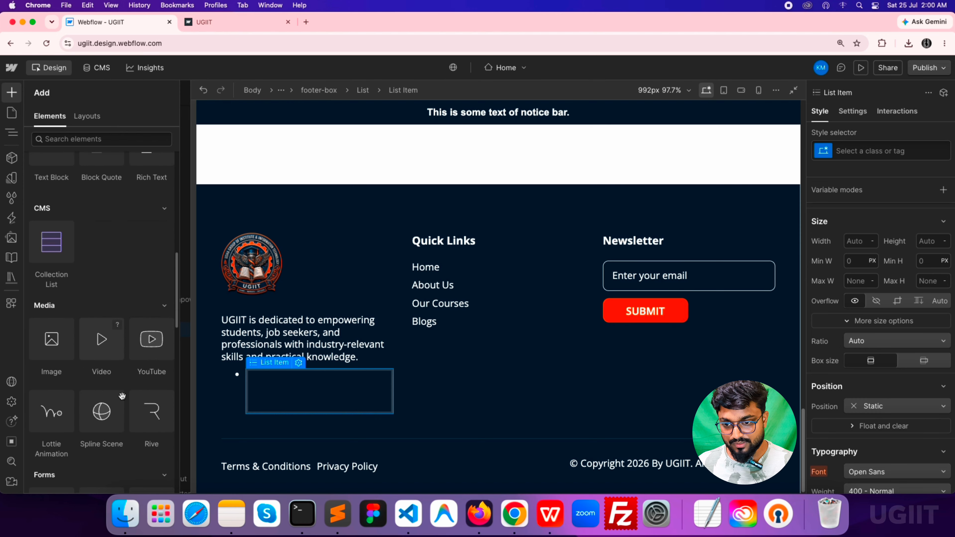
pyautogui.scroll(10, 88, 394)
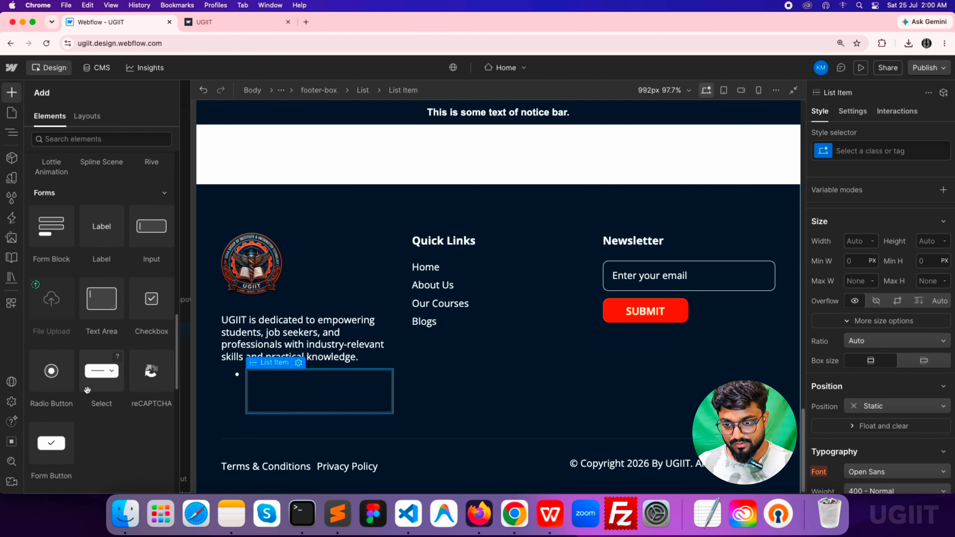
pyautogui.scroll(2, 114, 392)
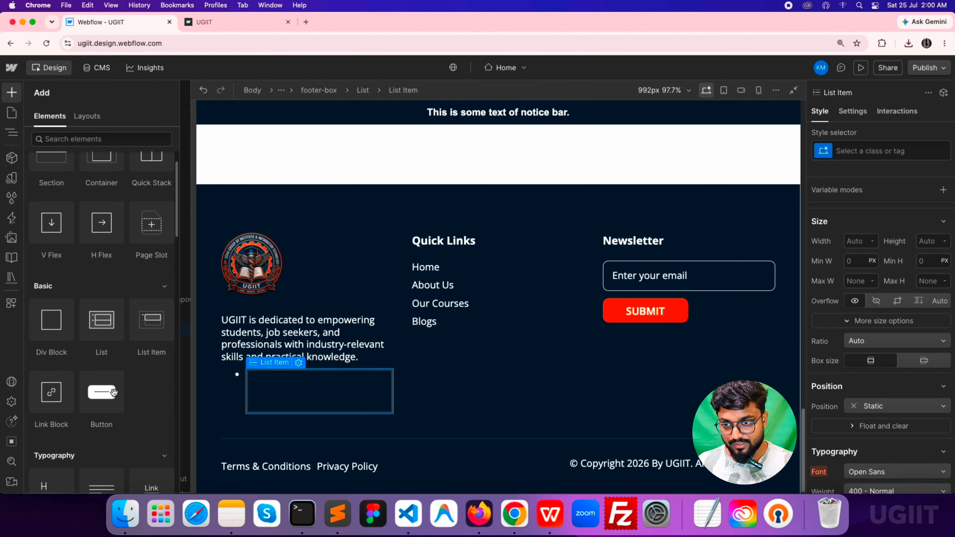
pyautogui.click(54, 398)
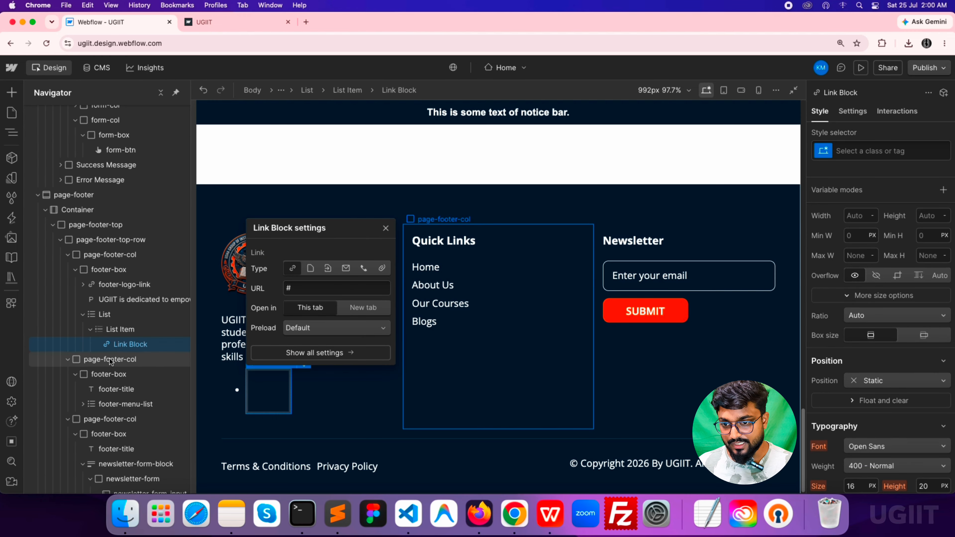
# Insert an image element inside the link block of the first footer column's list item
pyautogui.click(118, 343)
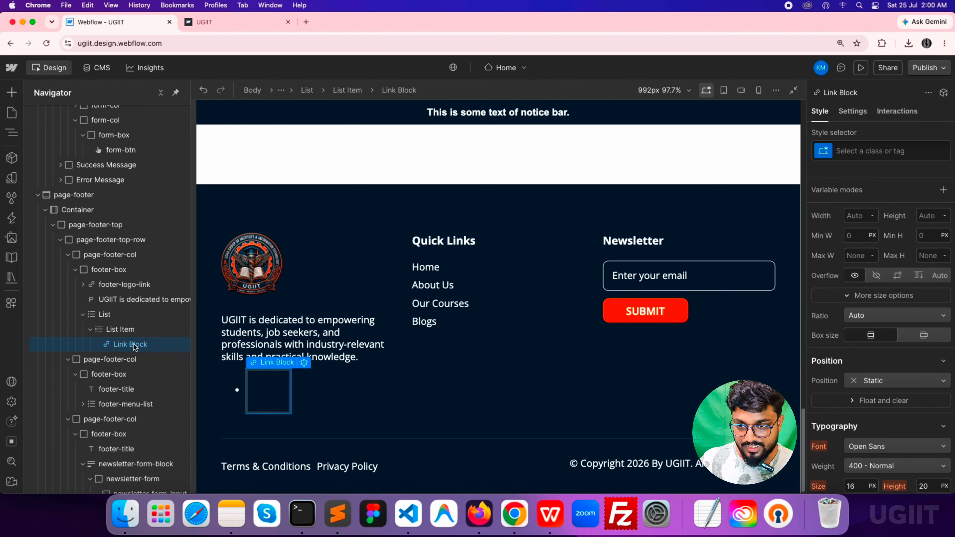
pyautogui.press('a')
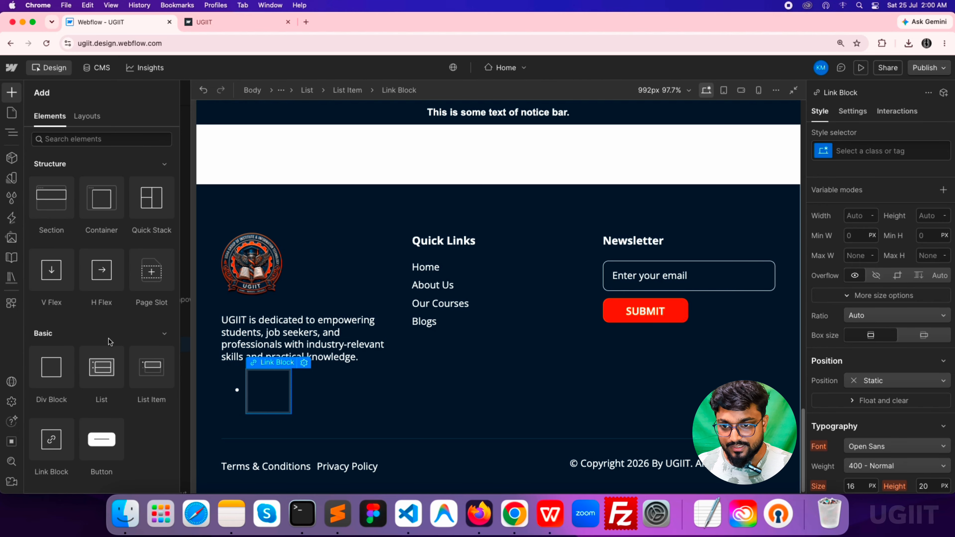
pyautogui.scroll(-6, 126, 348)
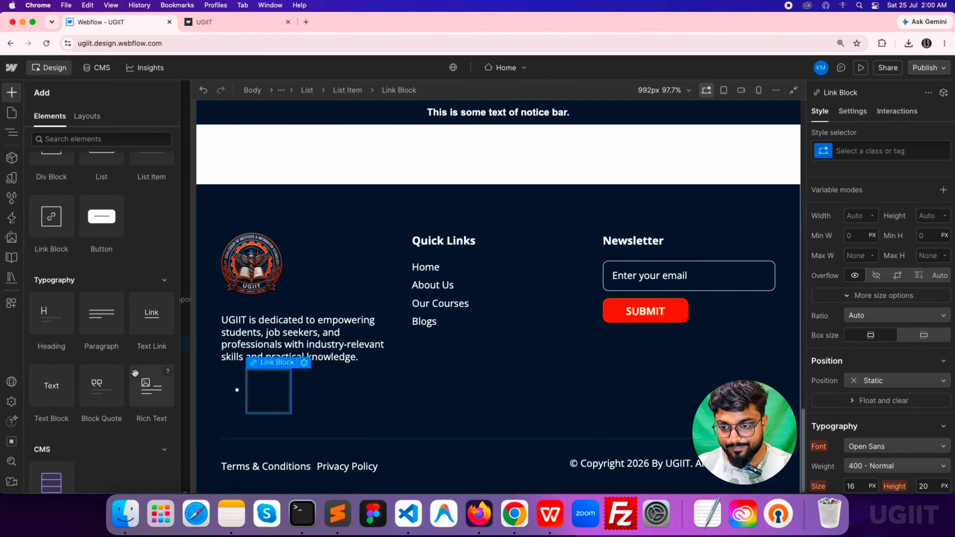
pyautogui.scroll(-8, 135, 373)
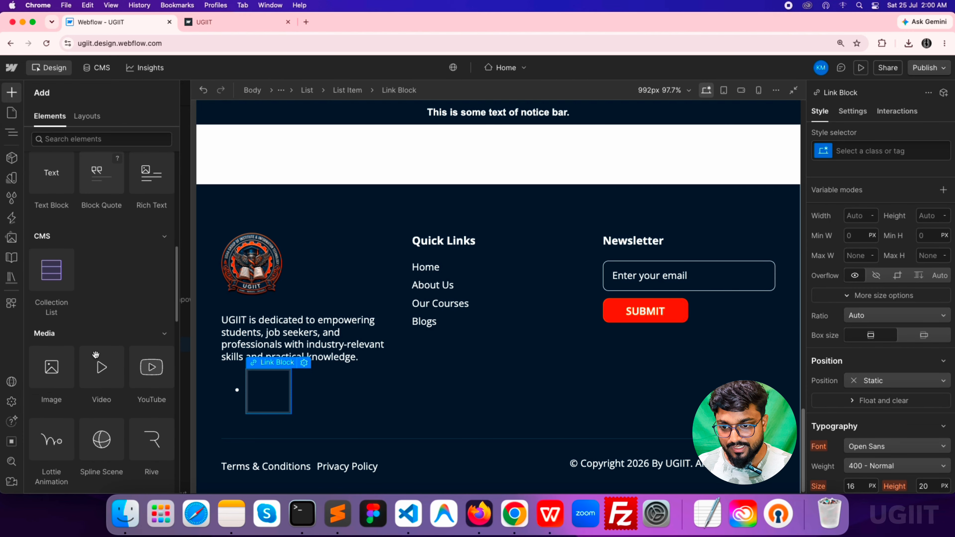
pyautogui.scroll(-1, 86, 358)
pyautogui.click(44, 360)
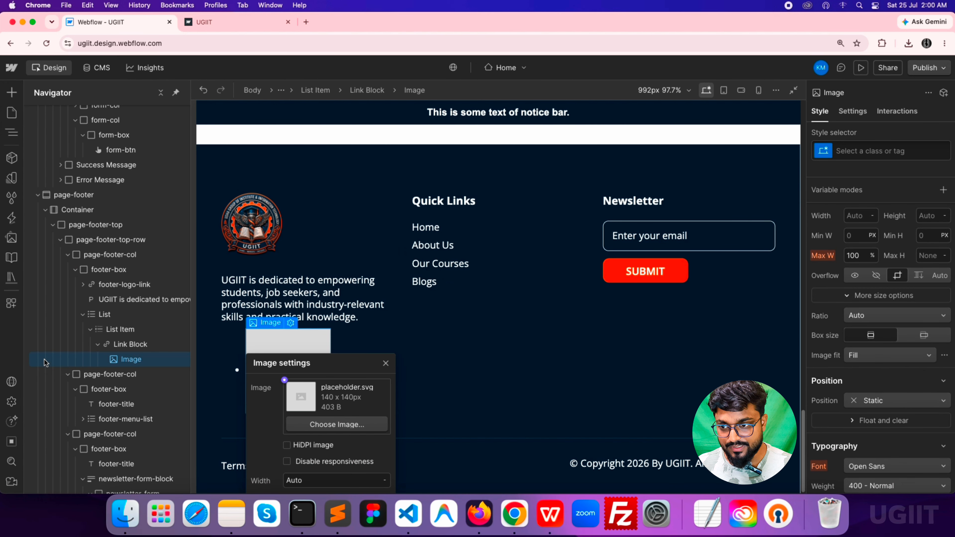
# Upload fb-icon.svg from the UGIIT folder to the assets and use it as the link block's image
pyautogui.click(323, 425)
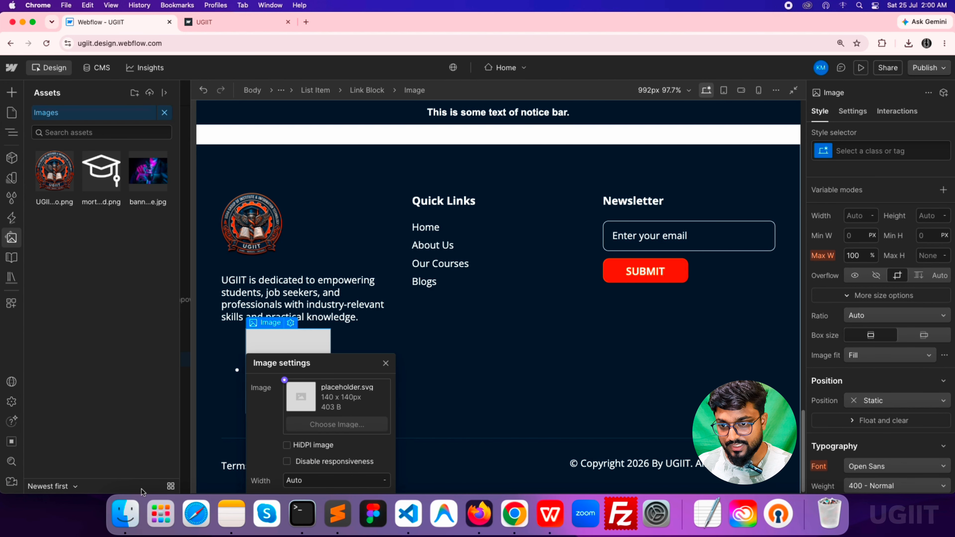
pyautogui.click(130, 514)
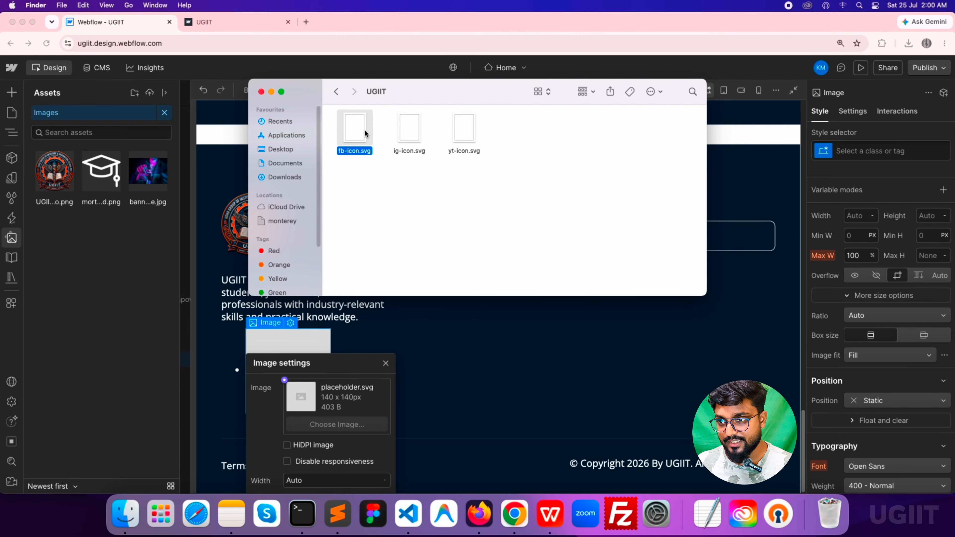
pyautogui.moveTo(359, 140); pyautogui.dragTo(98, 251)
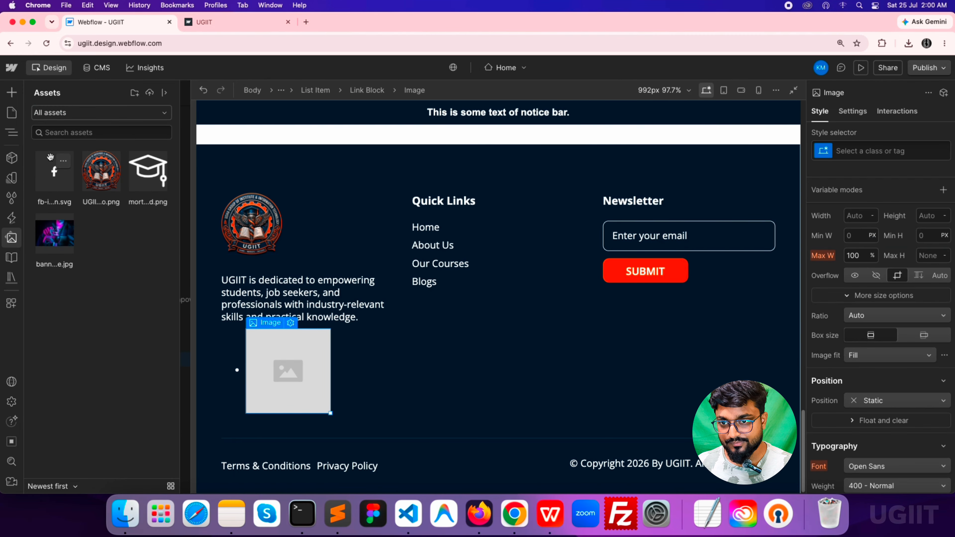
pyautogui.click(51, 178)
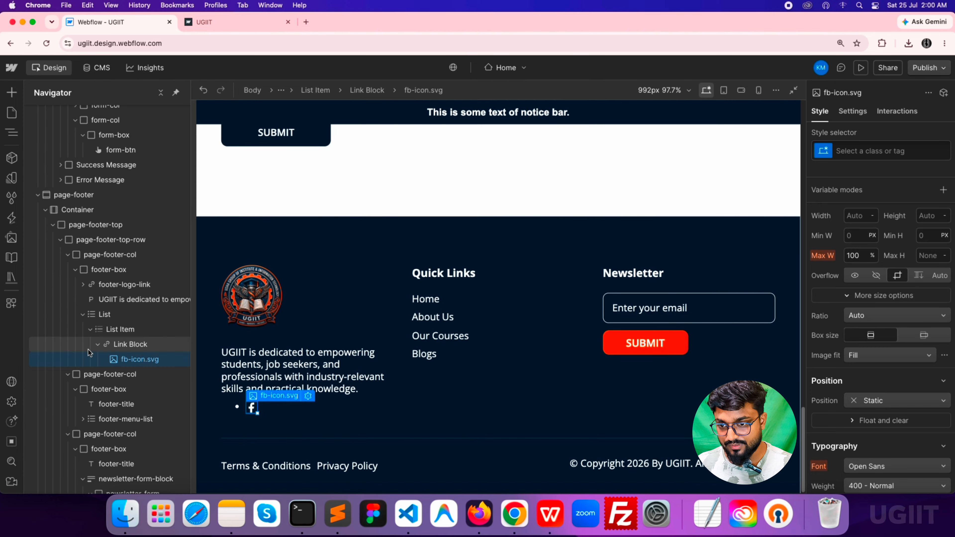
# Give the list under the footer description the new class social-media-list
pyautogui.click(101, 313)
pyautogui.click(852, 151)
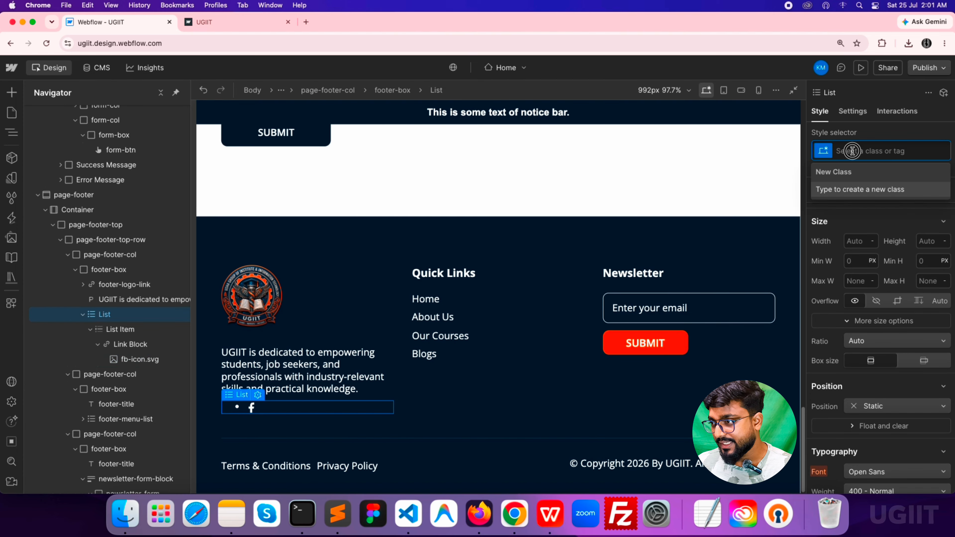
pyautogui.write('socila')
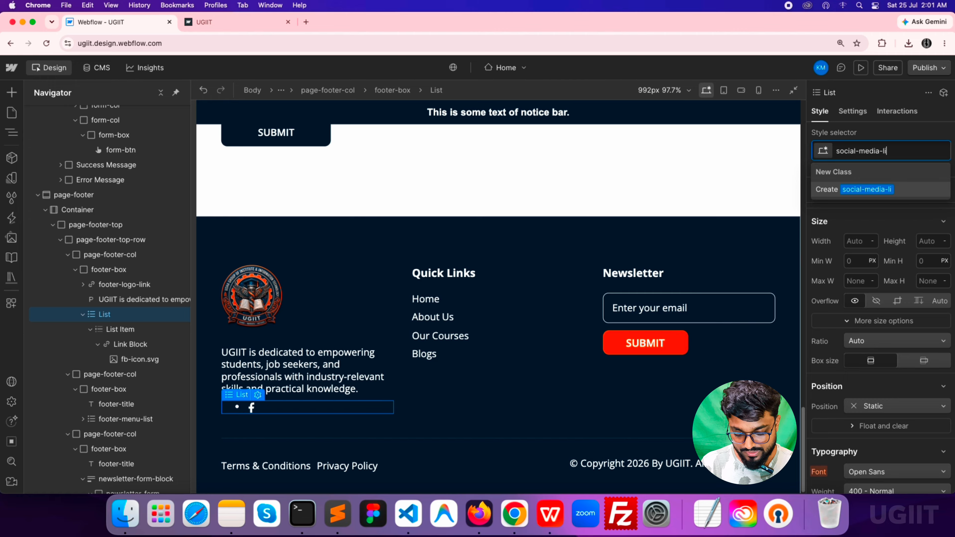
pyautogui.press('Return')
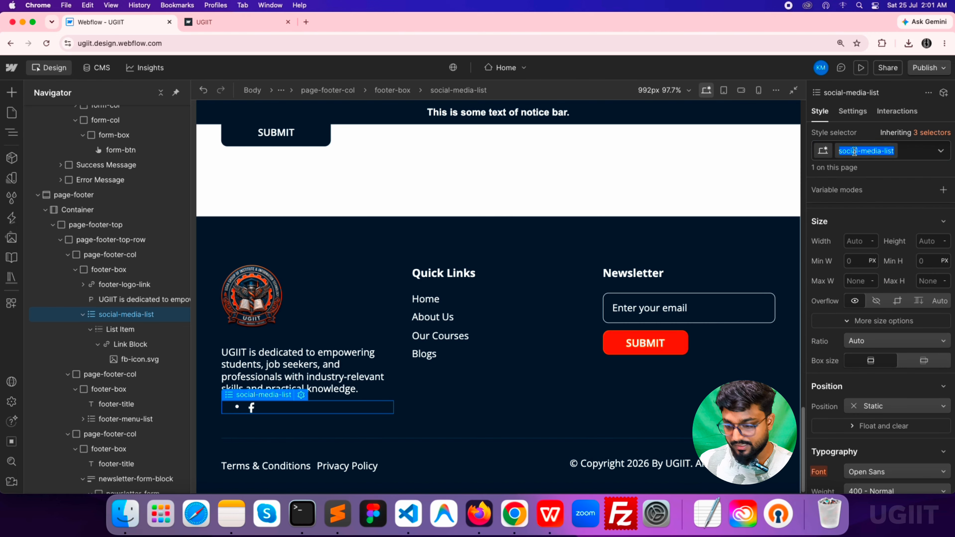
# Assign the new class social-media-list-item to the list item holding the Facebook icon
pyautogui.click(286, 407)
pyautogui.click(847, 151)
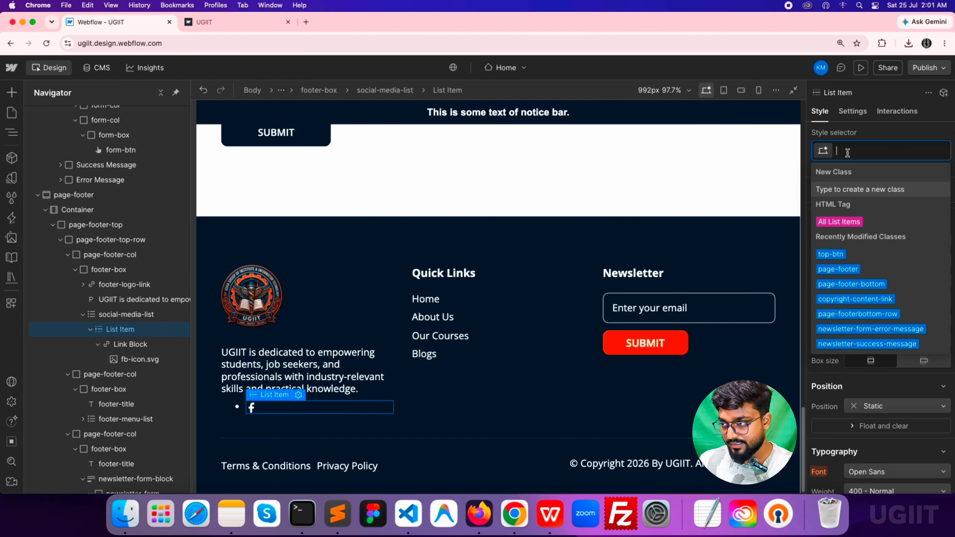
pyautogui.write('social-media-list')
pyautogui.write('-')
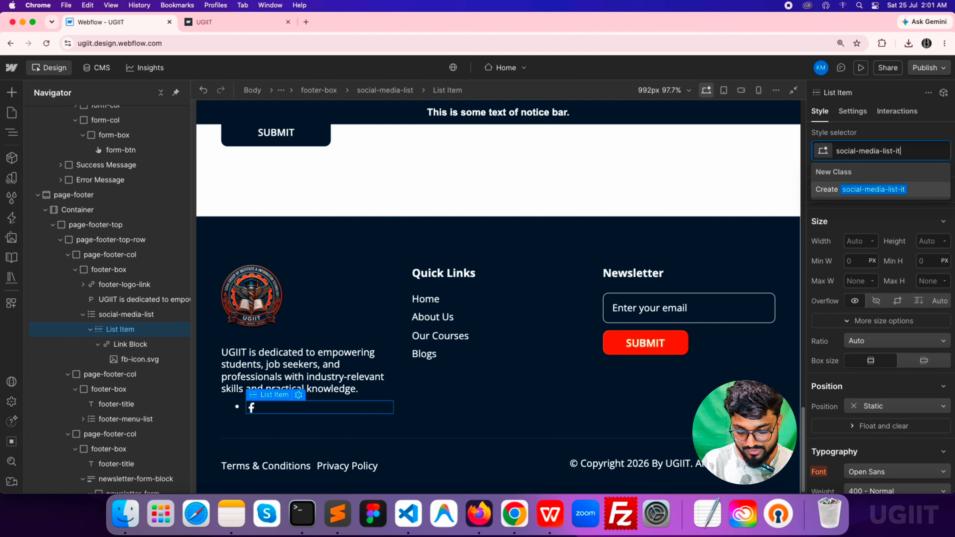
pyautogui.write('item')
pyautogui.press('Return')
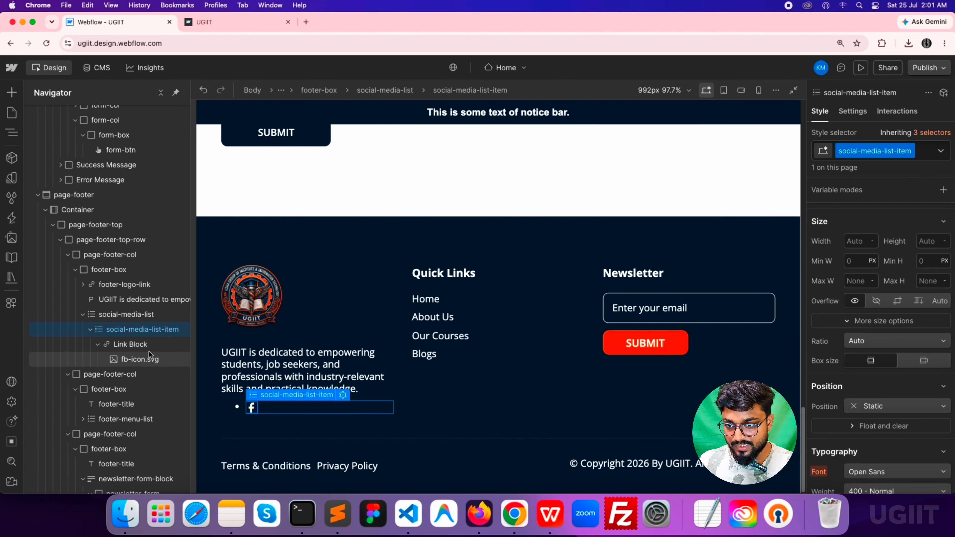
# Assign the new class social-media-list-link to the link block around the Facebook icon
pyautogui.click(251, 408)
pyautogui.click(849, 151)
pyautogui.write('social-media-list')
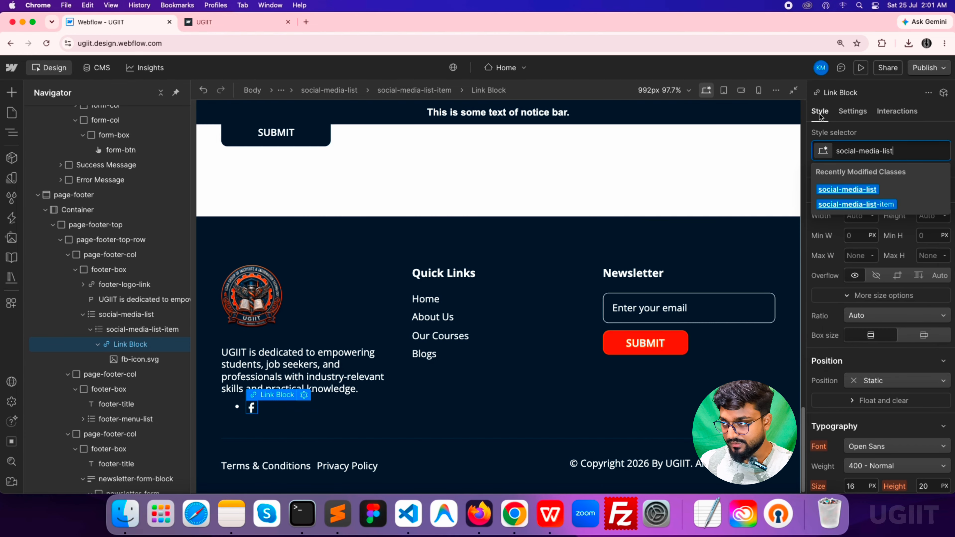
pyautogui.write('-lin')
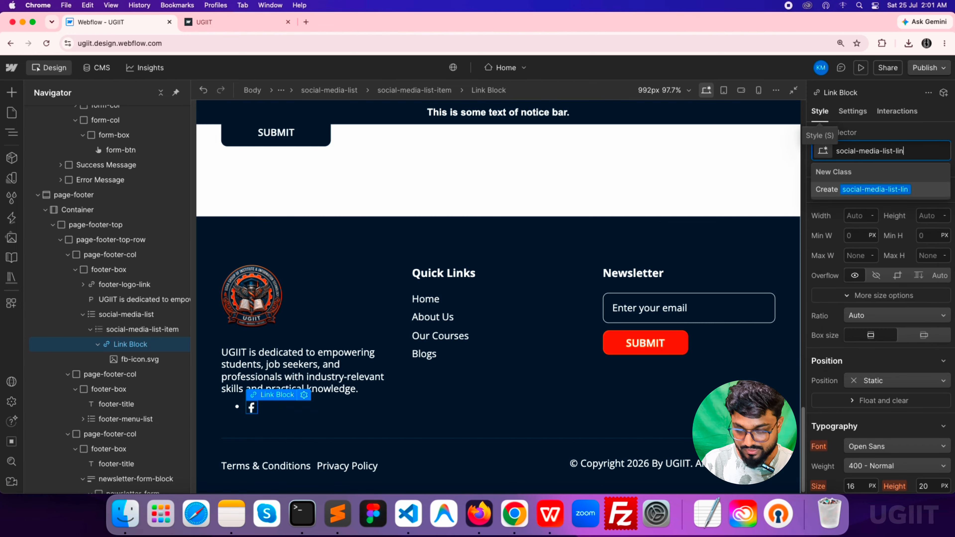
pyautogui.write('k')
pyautogui.press('Return')
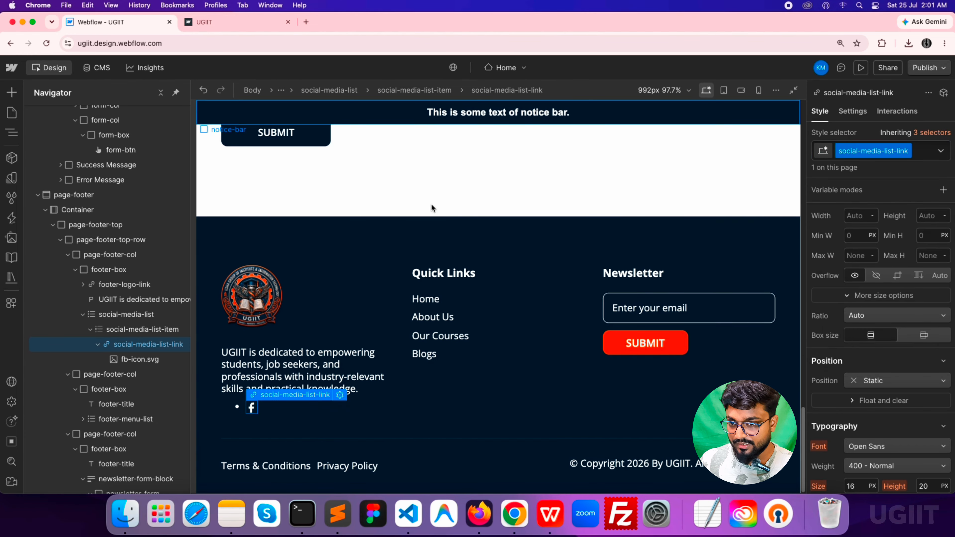
# Assign the new class social-media-list-icon to the Facebook icon image
pyautogui.click(147, 364)
pyautogui.click(861, 151)
pyautogui.write('social-media-list')
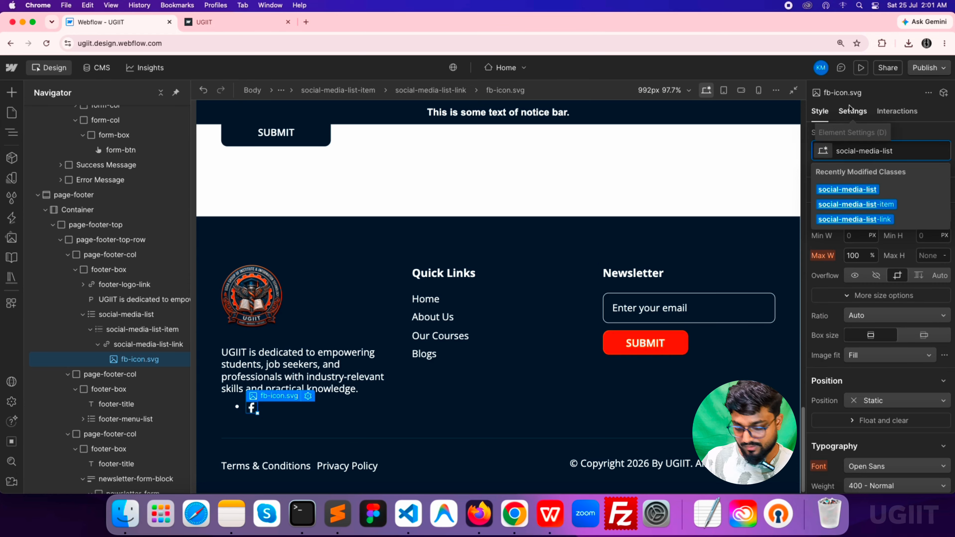
pyautogui.write('-icon')
pyautogui.press('Return')
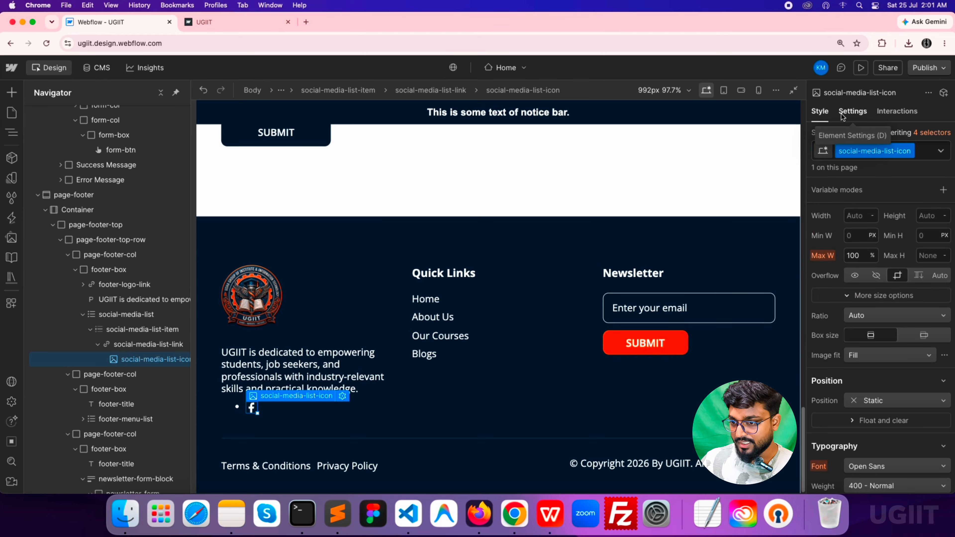
# Collapse the social-media-list-item and duplicate it twice within the social-media-list
pyautogui.click(105, 318)
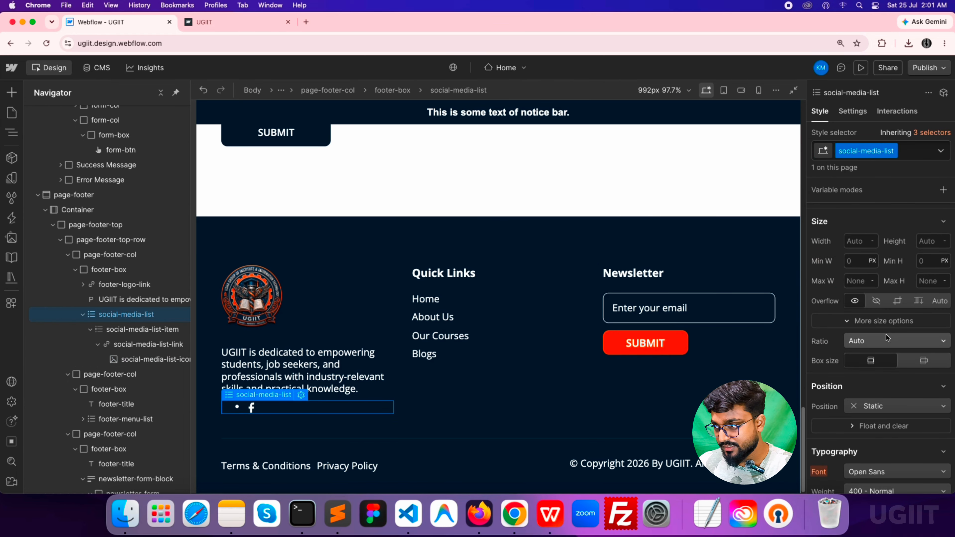
pyautogui.click(98, 344)
pyautogui.click(90, 330)
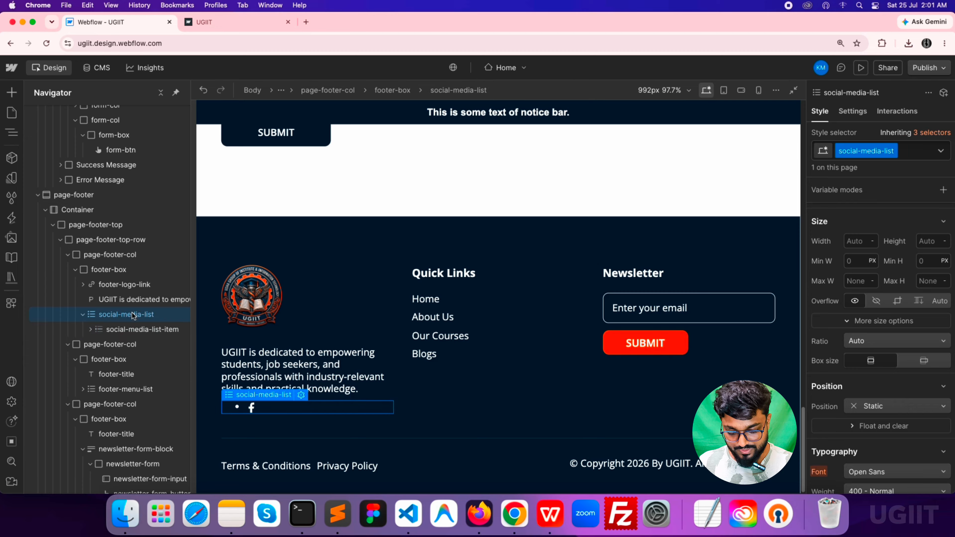
pyautogui.press('super+d')
pyautogui.press('super+d')
# Upload ig-icon.svg and replace the second social media item's image with it
pyautogui.click(253, 395)
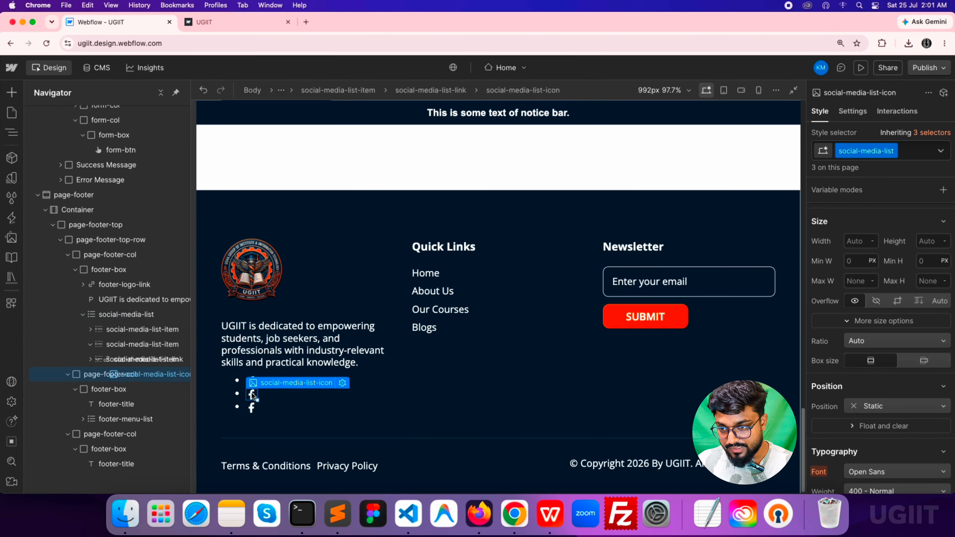
pyautogui.click(343, 383)
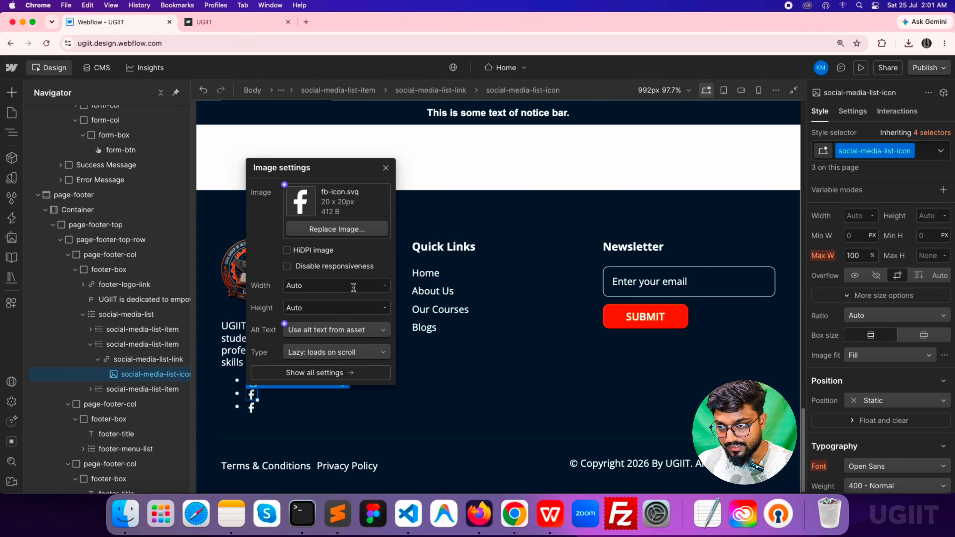
pyautogui.click(350, 235)
pyautogui.click(136, 515)
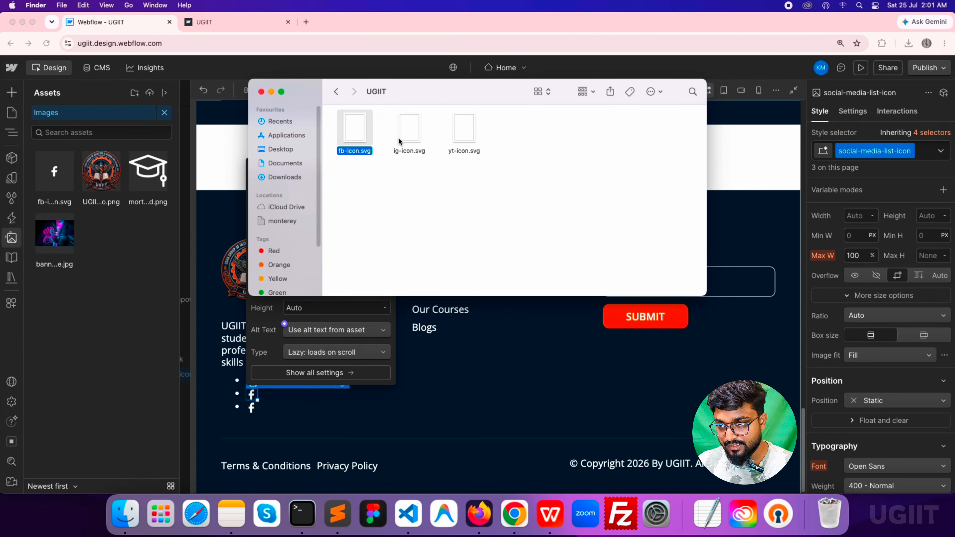
pyautogui.moveTo(400, 142); pyautogui.dragTo(150, 205)
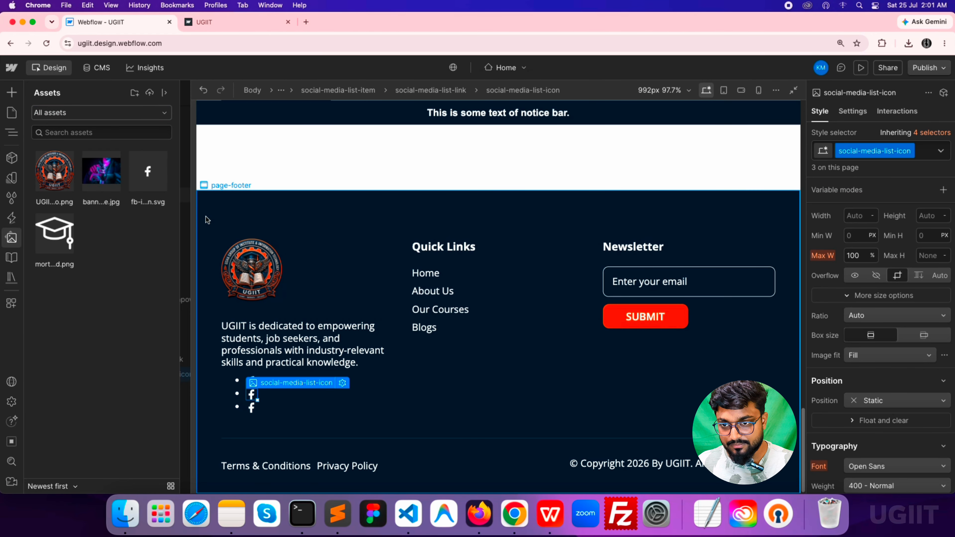
pyautogui.click(57, 166)
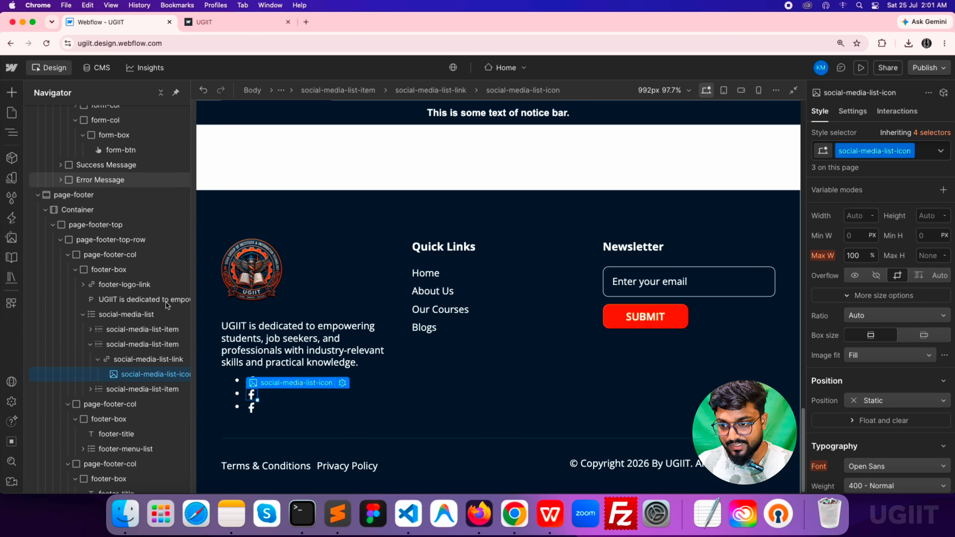
# Upload yt-icon.svg and replace the third social media item's image with it
pyautogui.click(253, 413)
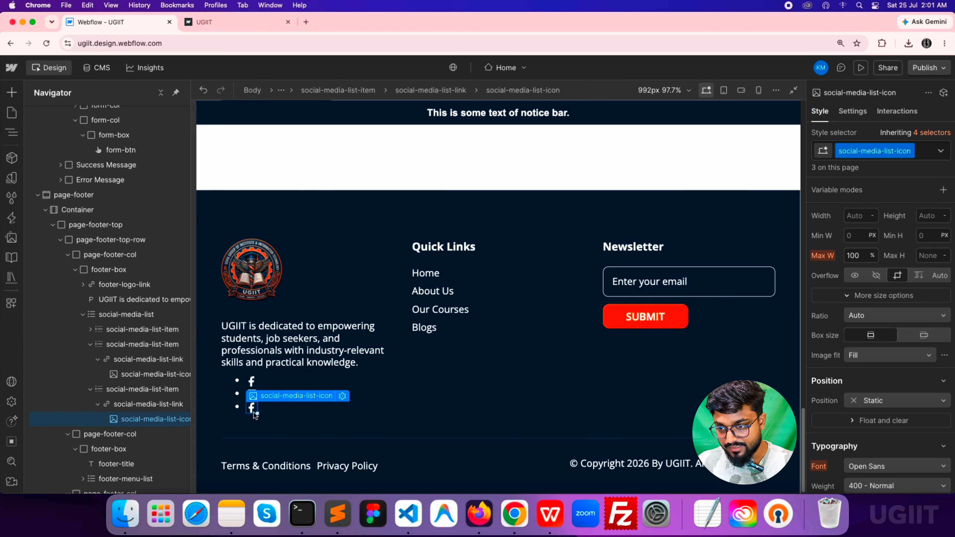
pyautogui.click(343, 396)
pyautogui.click(338, 242)
pyautogui.click(125, 513)
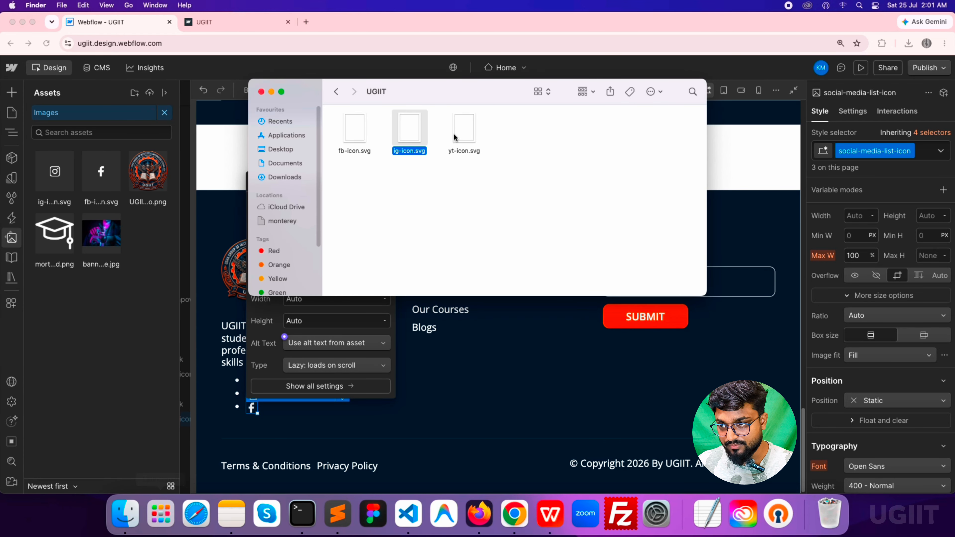
pyautogui.moveTo(463, 130); pyautogui.dragTo(210, 269)
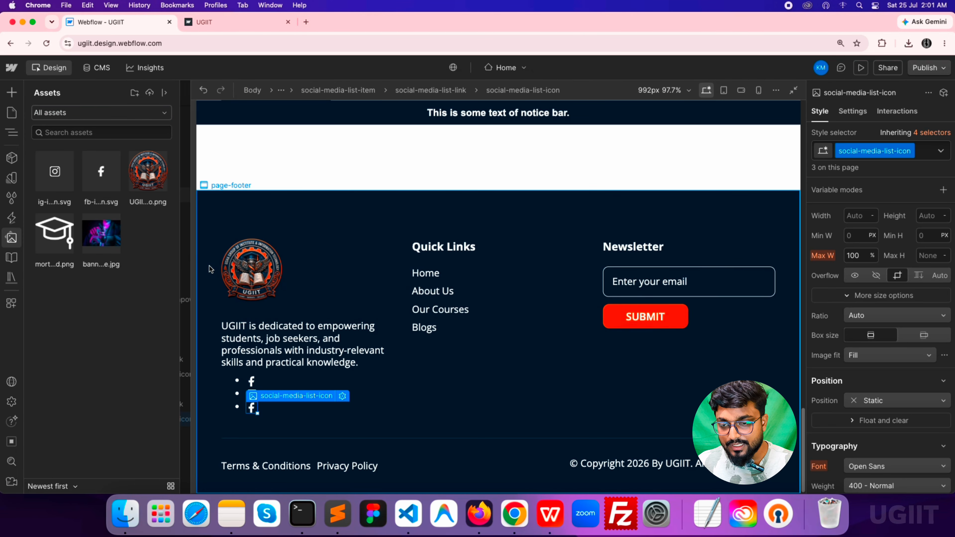
pyautogui.click(49, 176)
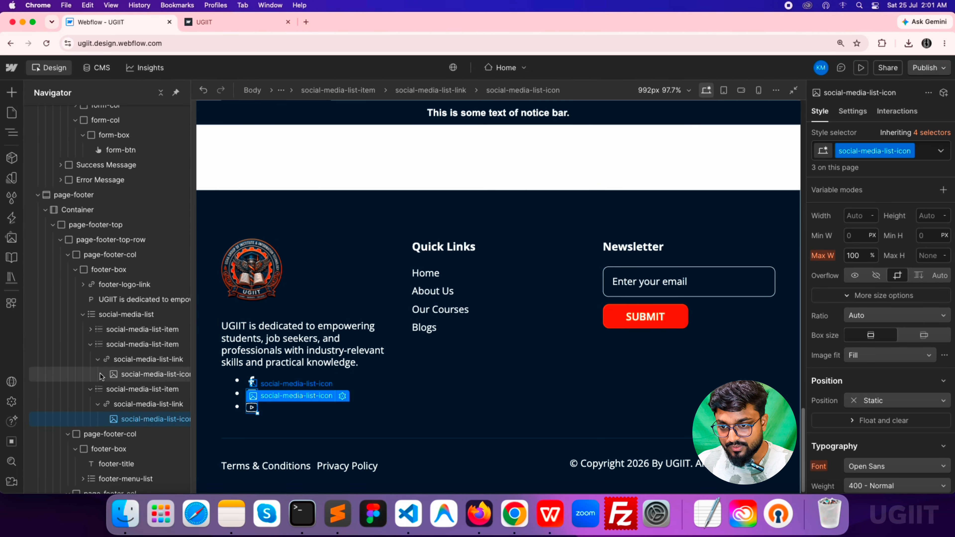
# Collapse the expanded list items and remove the bullet style from the social-media-list
pyautogui.click(90, 344)
pyautogui.click(90, 360)
pyautogui.click(124, 314)
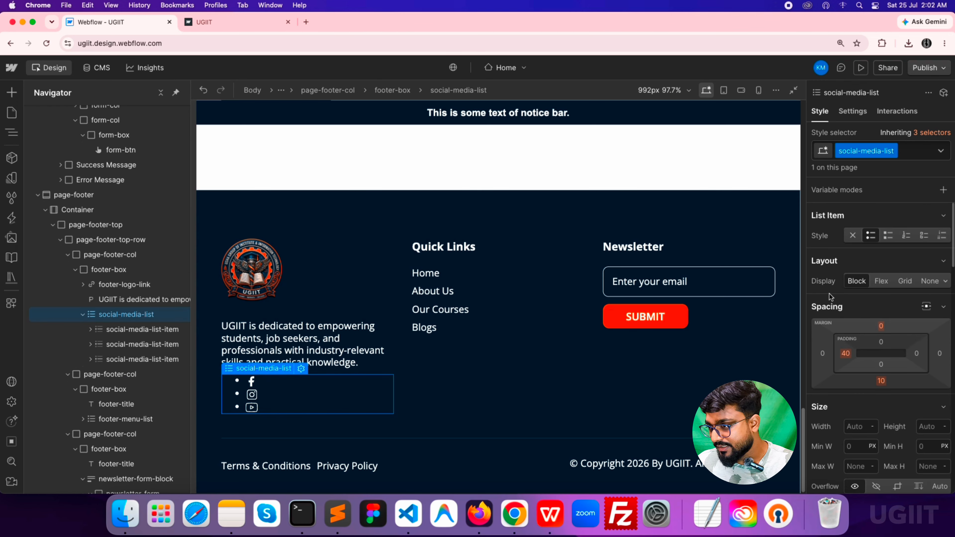
pyautogui.click(853, 236)
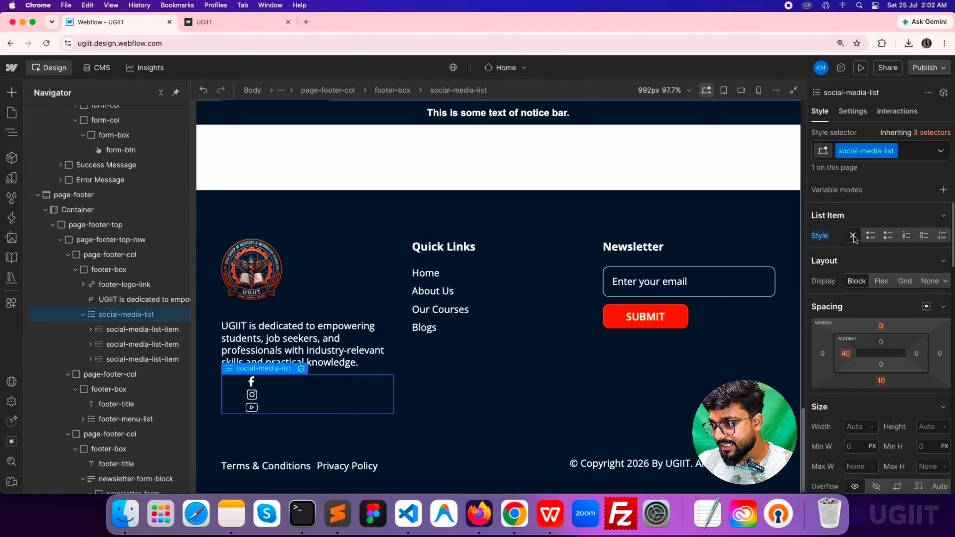
# Set the left padding and the bottom margin of the social-media-list to 0
pyautogui.click(847, 356)
pyautogui.click(890, 389)
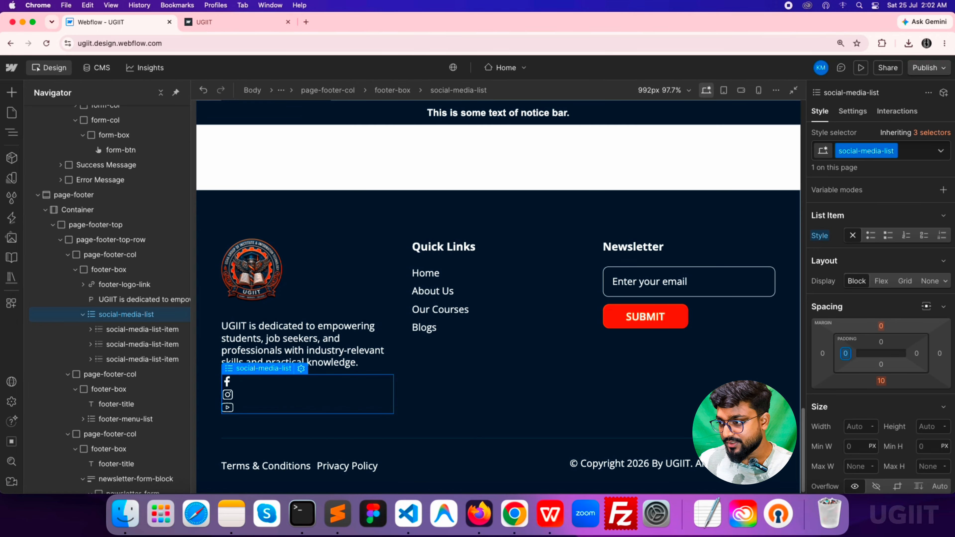
pyautogui.click(886, 383)
pyautogui.write('0')
pyautogui.press('Return')
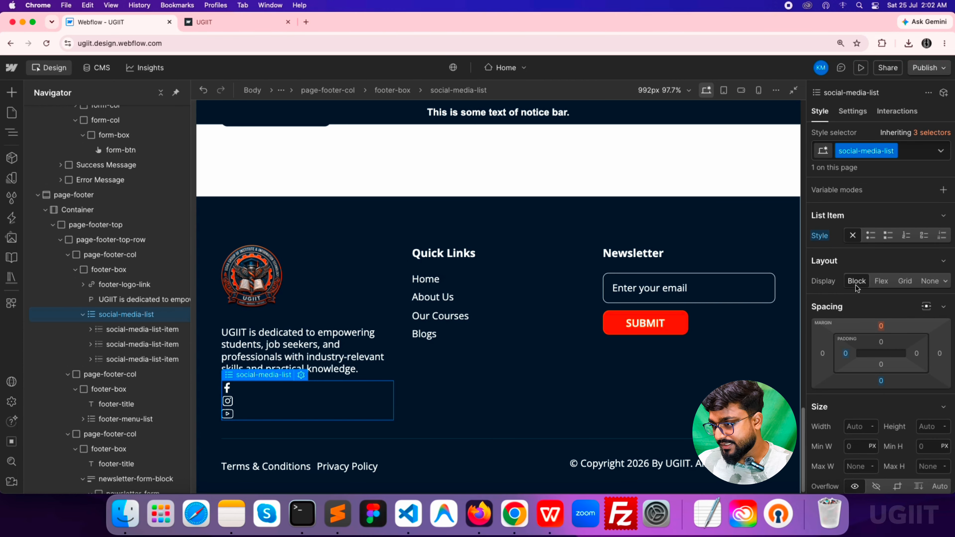
# Set the social-media-list's display to Flex, and give the first item's social-media-list-link a width and height of 30 px
pyautogui.click(877, 281)
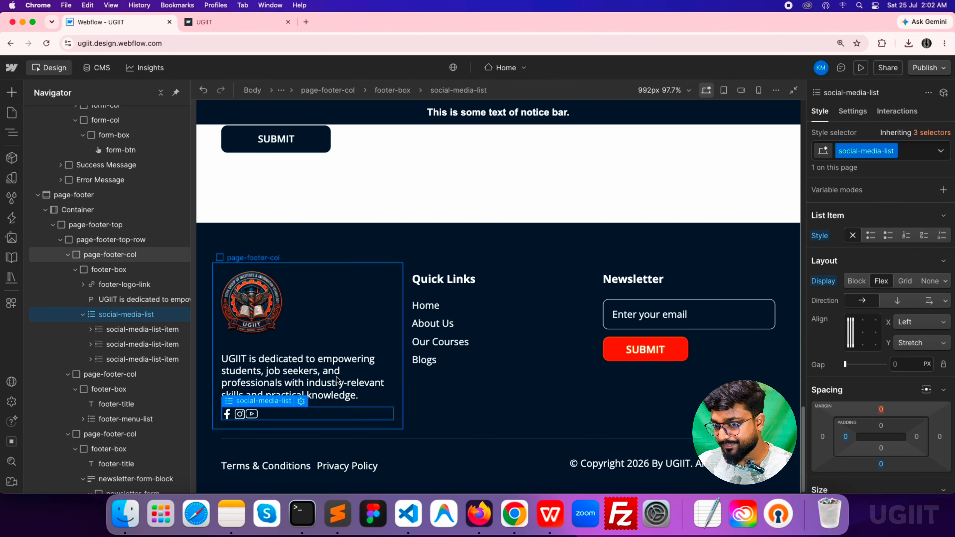
pyautogui.click(91, 330)
pyautogui.click(98, 344)
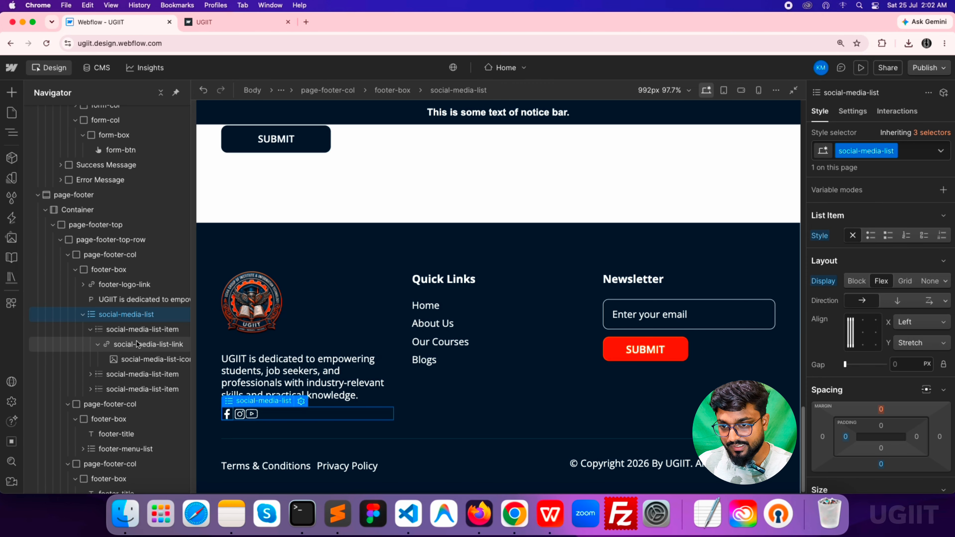
pyautogui.click(136, 342)
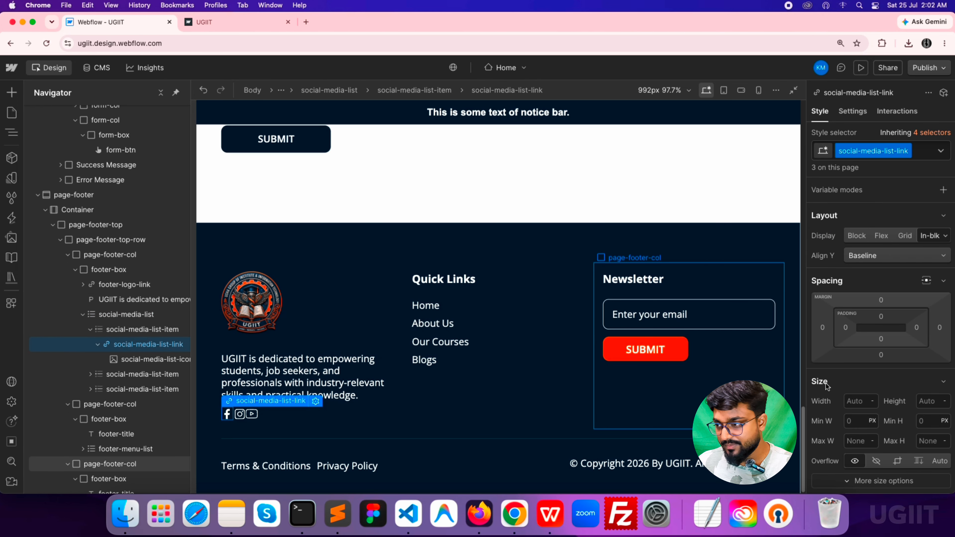
pyautogui.click(853, 403)
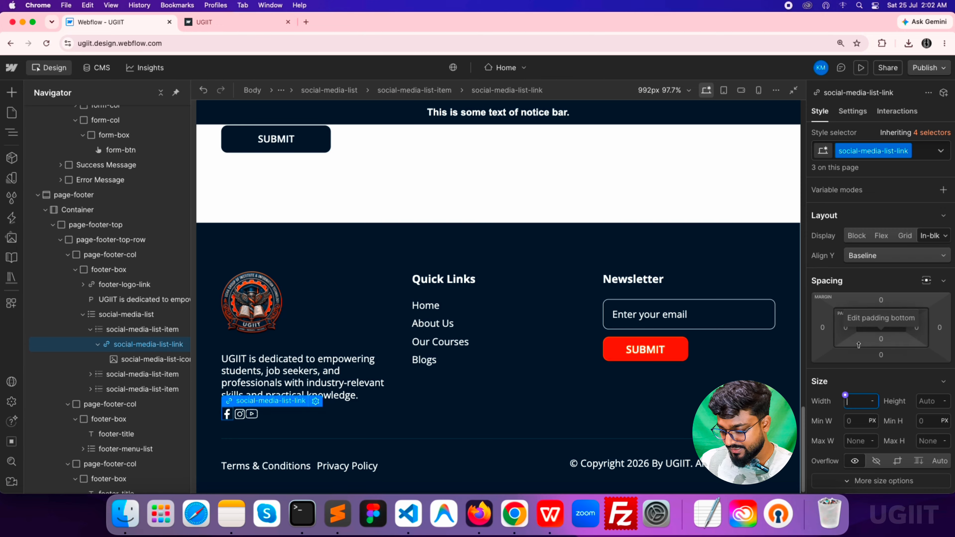
pyautogui.write('30')
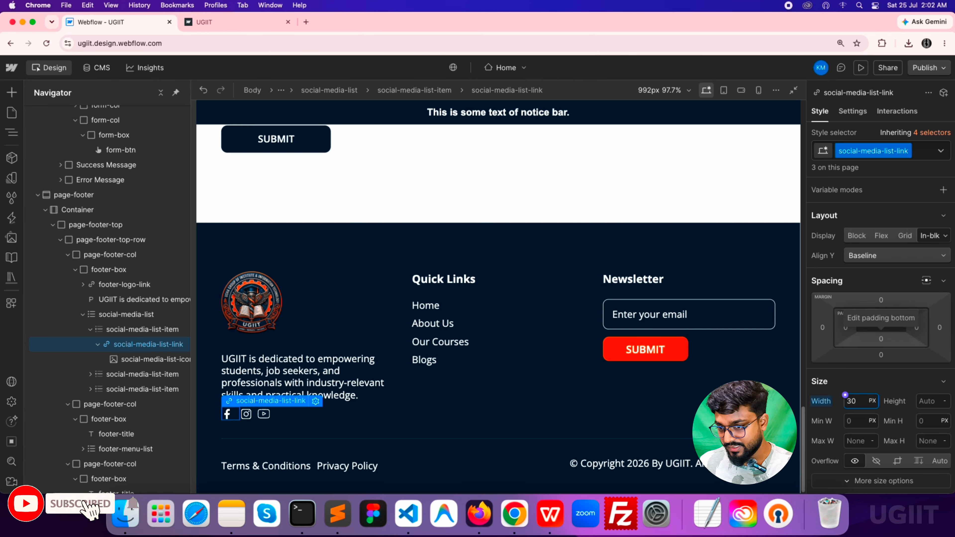
pyautogui.click(930, 401)
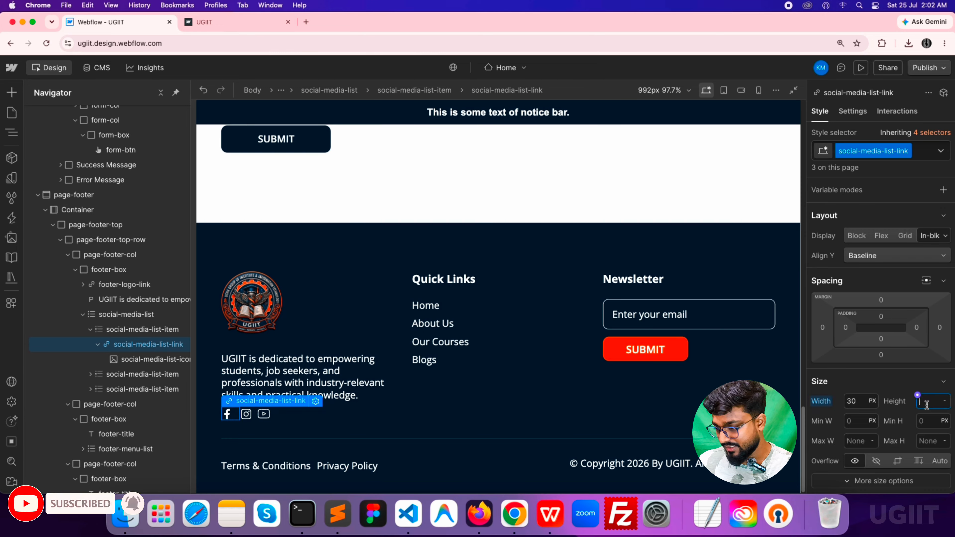
pyautogui.write('30')
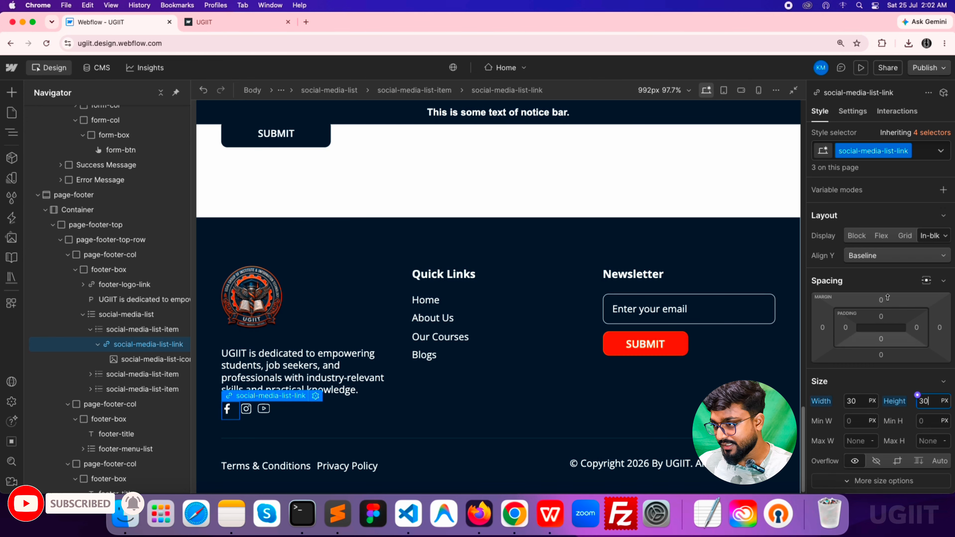
# Set the social-media-list-link's display to Flex and align its content to Center both horizontally and vertically
pyautogui.click(881, 236)
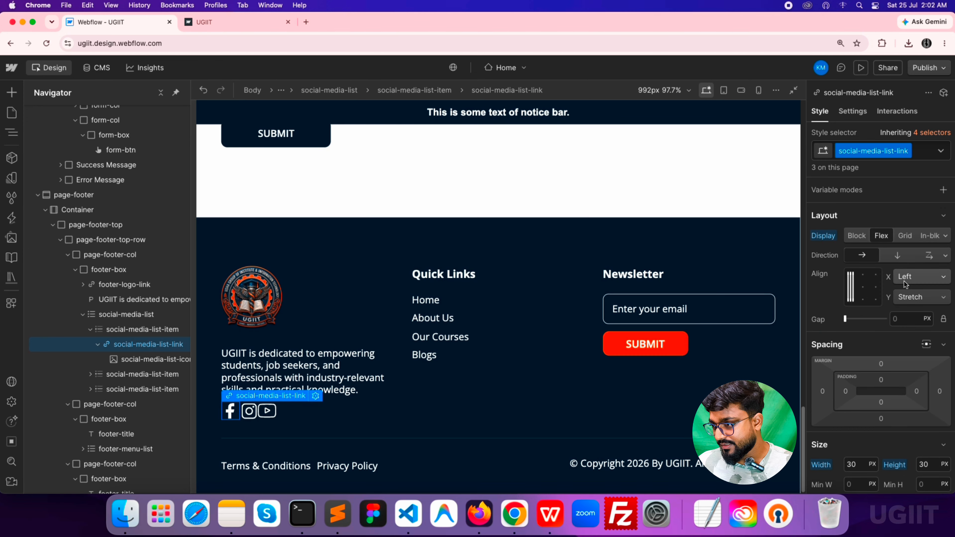
pyautogui.click(919, 277)
pyautogui.click(909, 291)
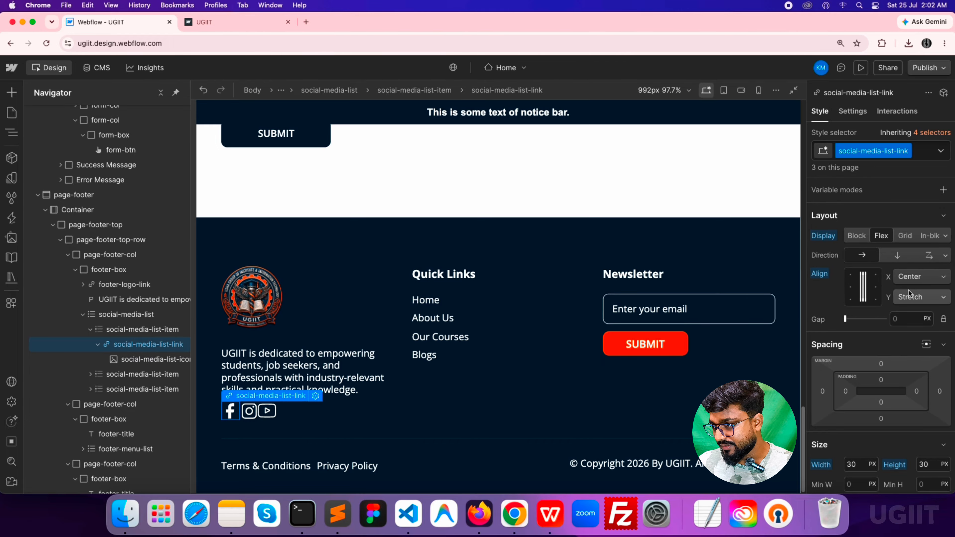
pyautogui.click(911, 296)
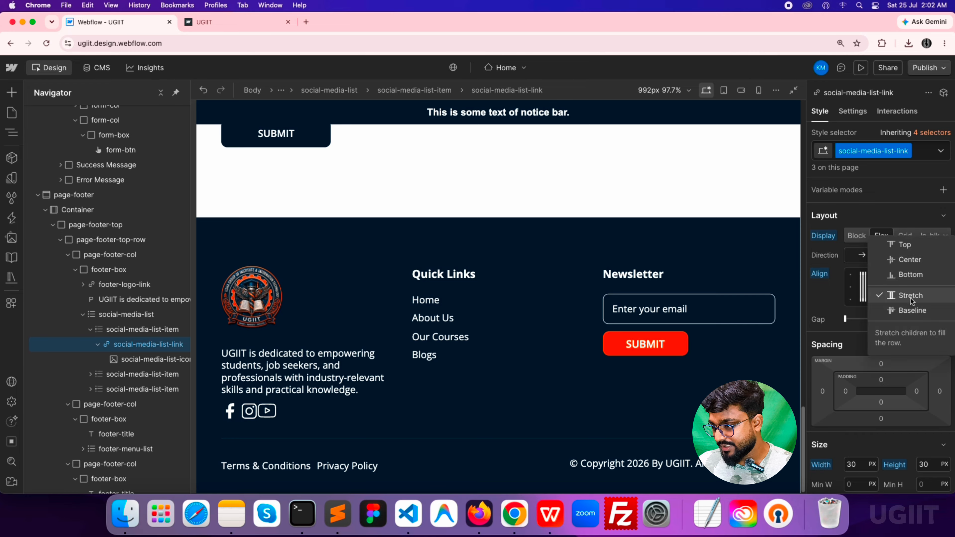
pyautogui.click(911, 263)
# Try a solid white 1 px border on only the top edge of the social-media-list-link
pyautogui.scroll(-10, 933, 339)
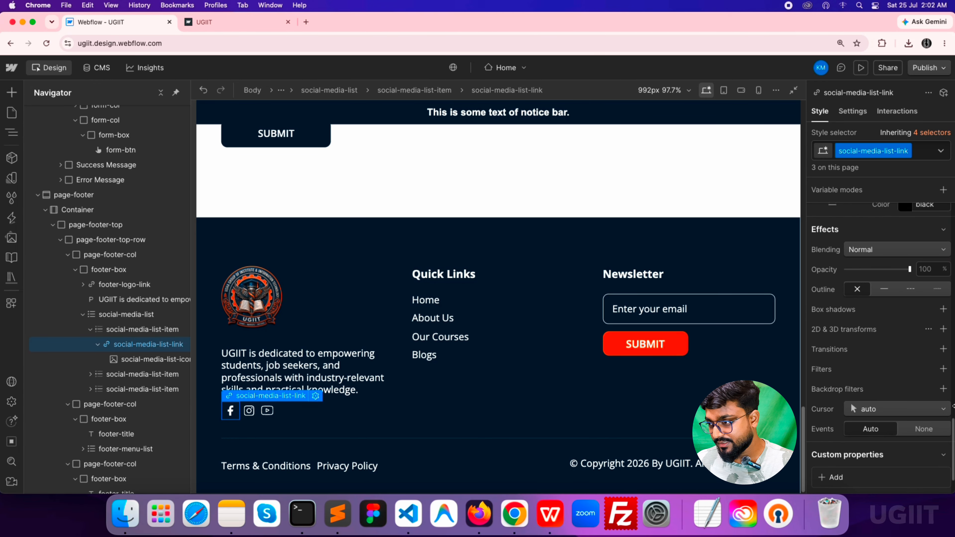
pyautogui.scroll(5, 903, 338)
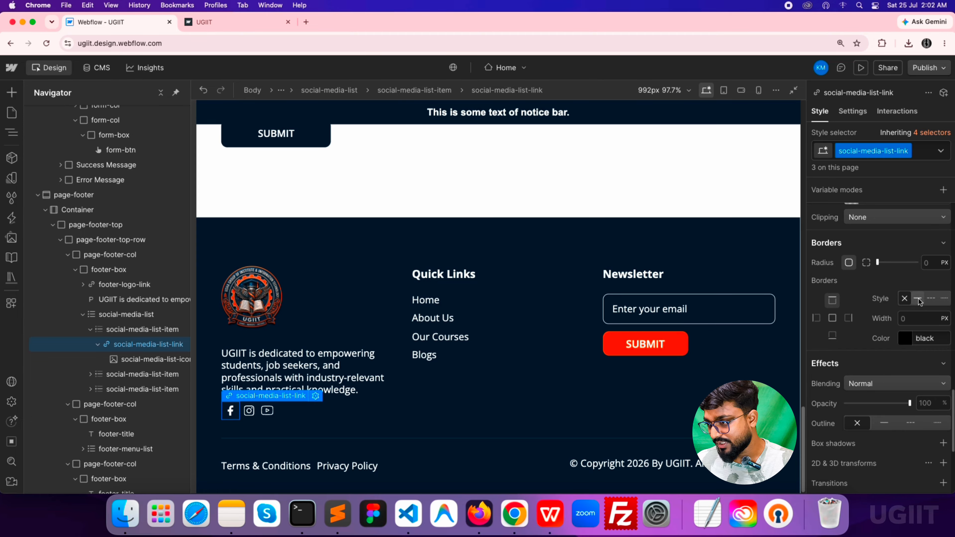
pyautogui.click(918, 299)
pyautogui.click(903, 340)
pyautogui.moveTo(820, 180); pyautogui.dragTo(778, 124)
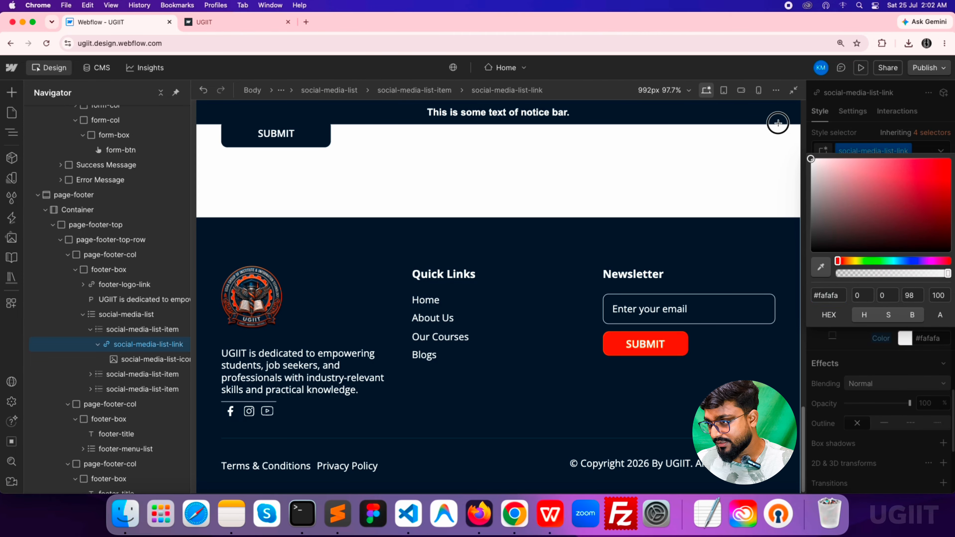
pyautogui.click(895, 367)
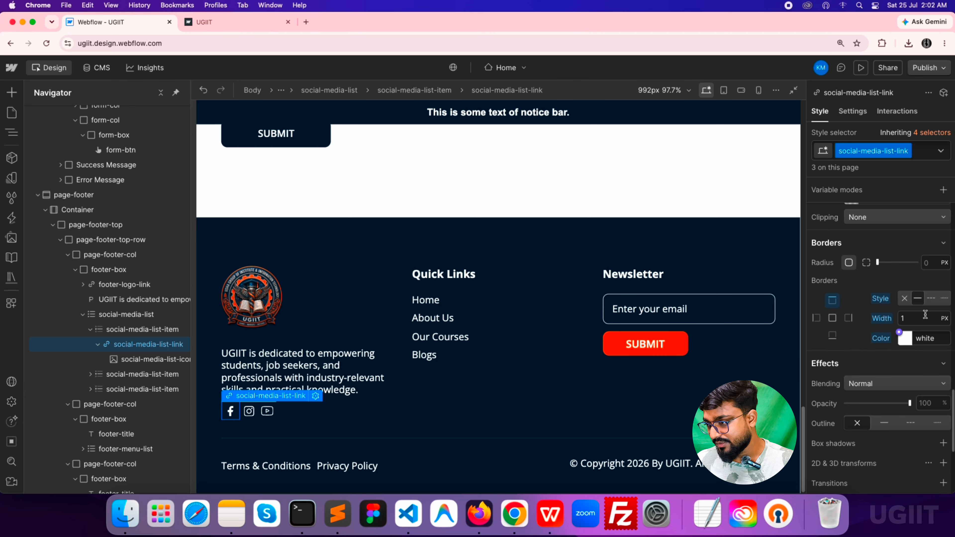
# Set the social-media-list-link's border radius to 50%
pyautogui.write('50')
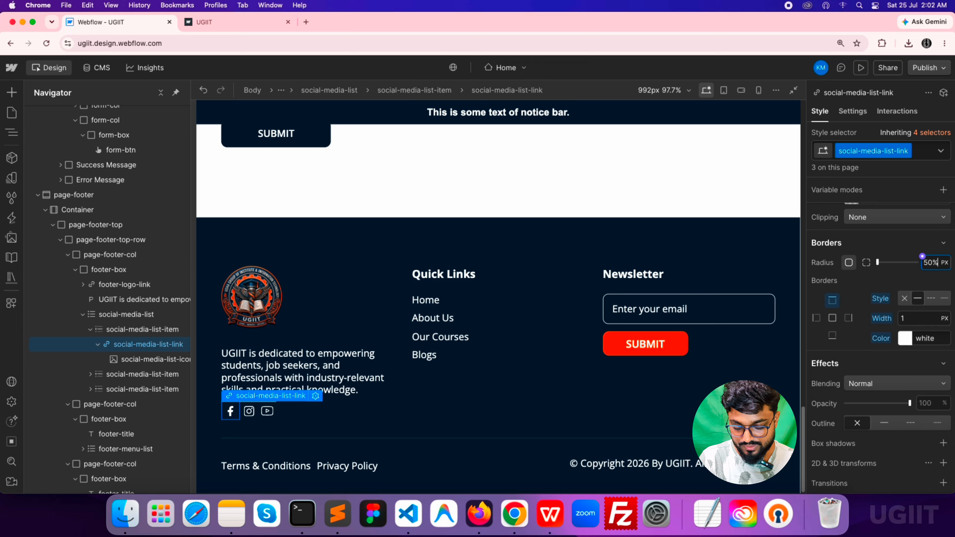
pyautogui.write('%')
pyautogui.press('Return')
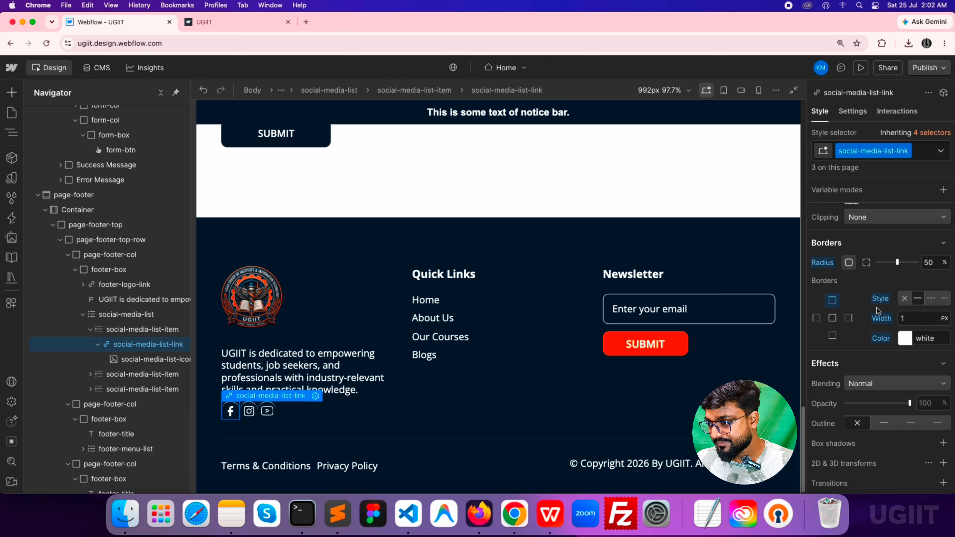
# Reset the color, width and style of the social-media-list-link's top border
pyautogui.click(880, 336)
pyautogui.click(880, 355)
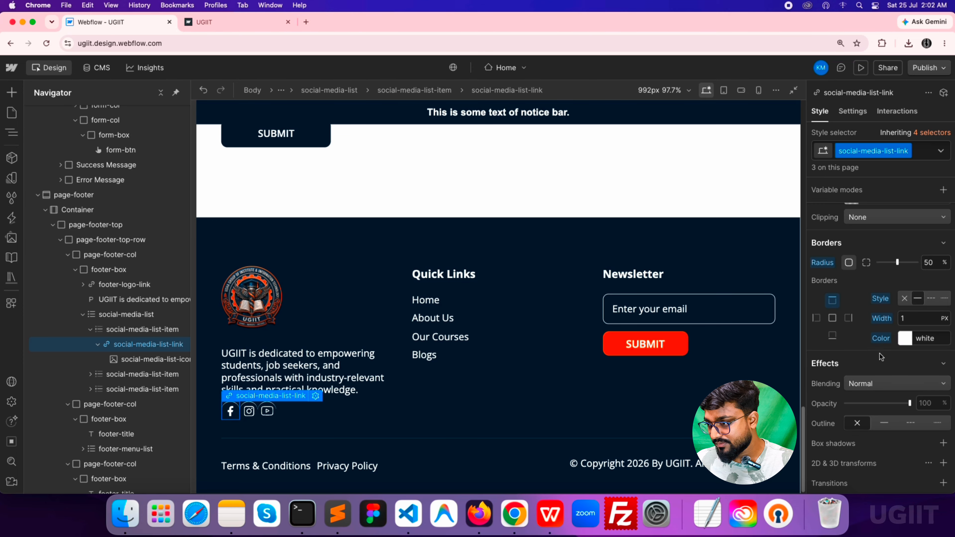
pyautogui.click(887, 319)
pyautogui.click(887, 335)
pyautogui.click(884, 298)
pyautogui.click(884, 315)
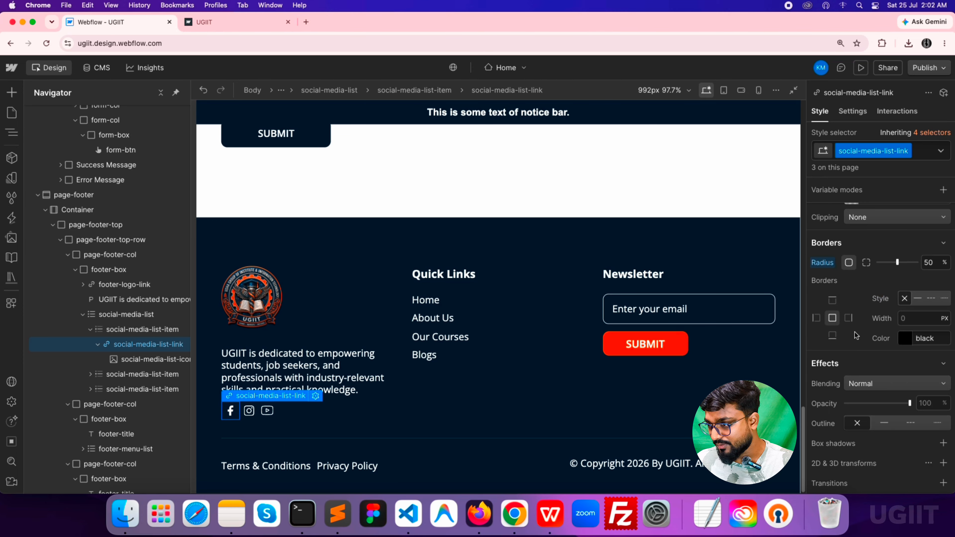
# Add a solid white 1 px border to all sides of the social-media-list-link
pyautogui.click(917, 299)
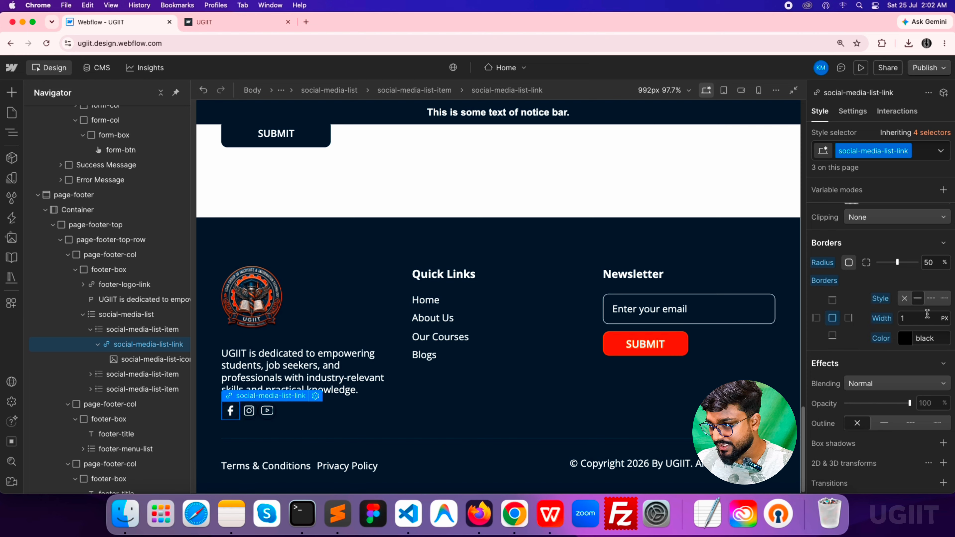
pyautogui.click(908, 341)
pyautogui.moveTo(812, 250); pyautogui.dragTo(808, 158)
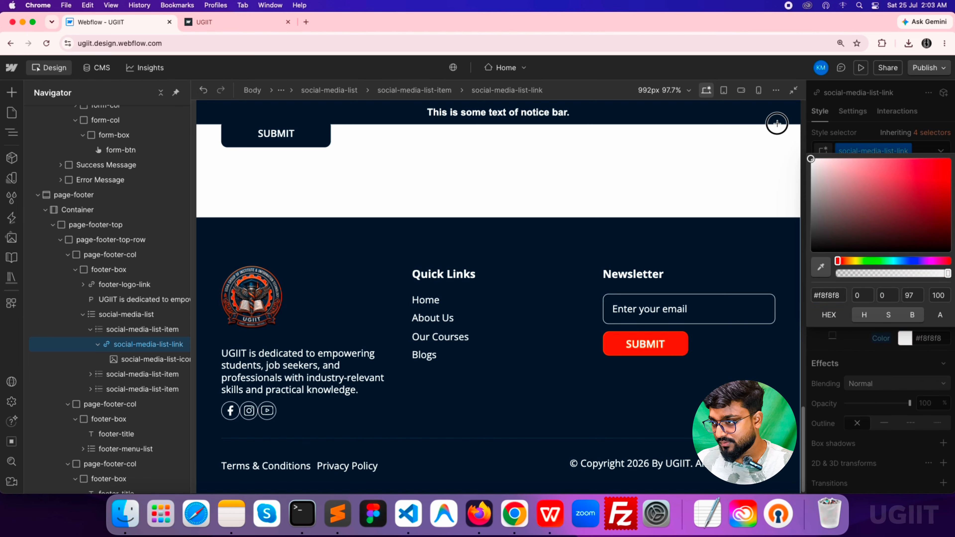
pyautogui.click(872, 344)
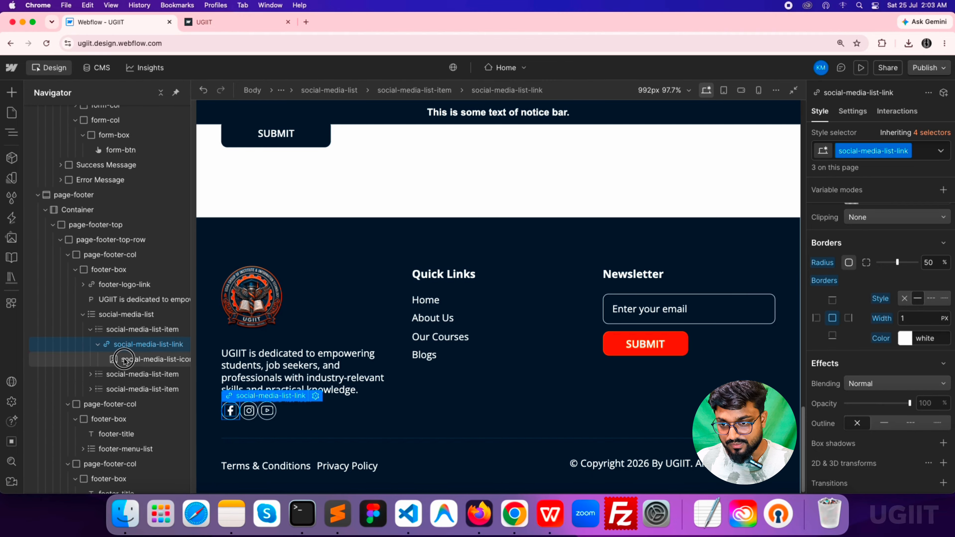
# Set the width of the social-media-list-icon inside the first link to 16 px
pyautogui.click(142, 360)
pyautogui.scroll(10, 867, 409)
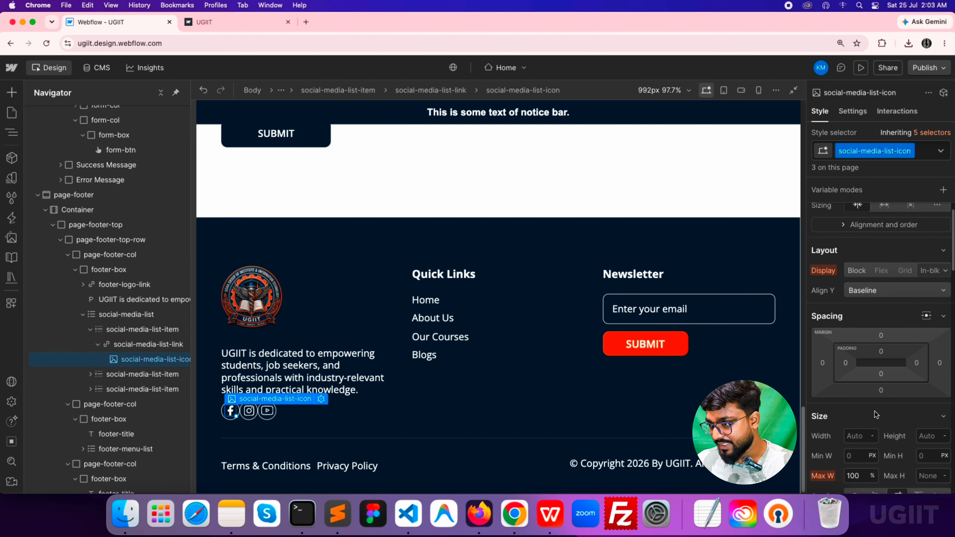
pyautogui.scroll(-2, 865, 421)
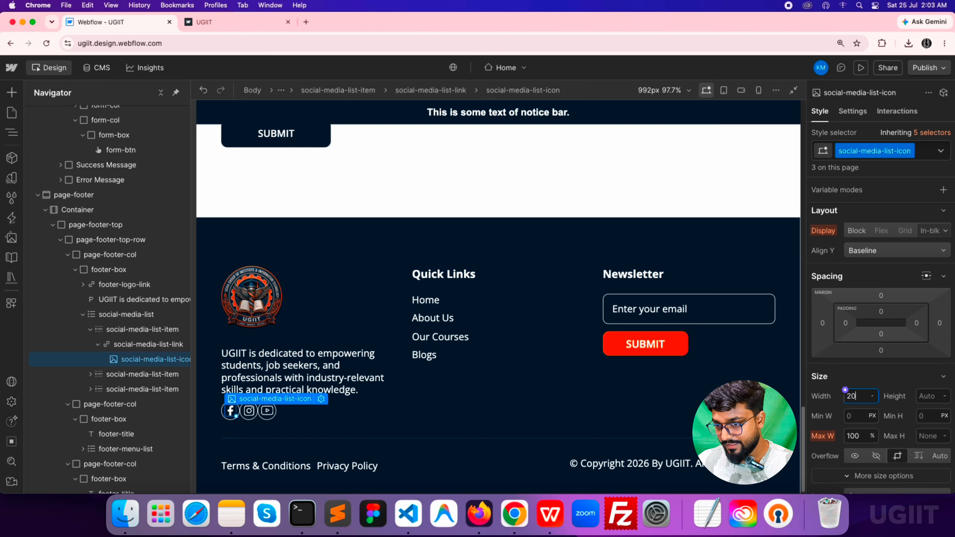
pyautogui.press('Down')
pyautogui.press('Down')
pyautogui.press('Down')
pyautogui.press('Down')
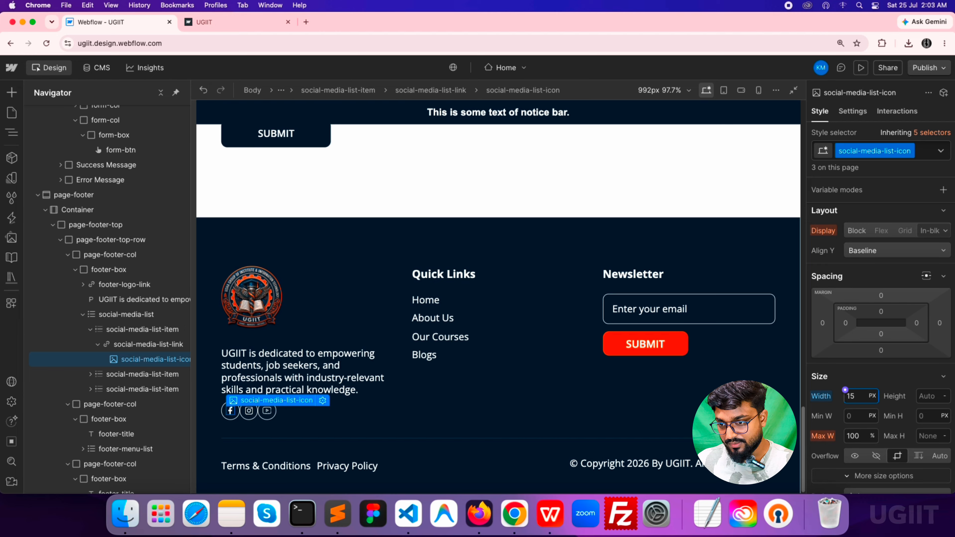
pyautogui.press('Up')
# Increase both the width and the height of the social-media-list-link to 36 px
pyautogui.click(149, 344)
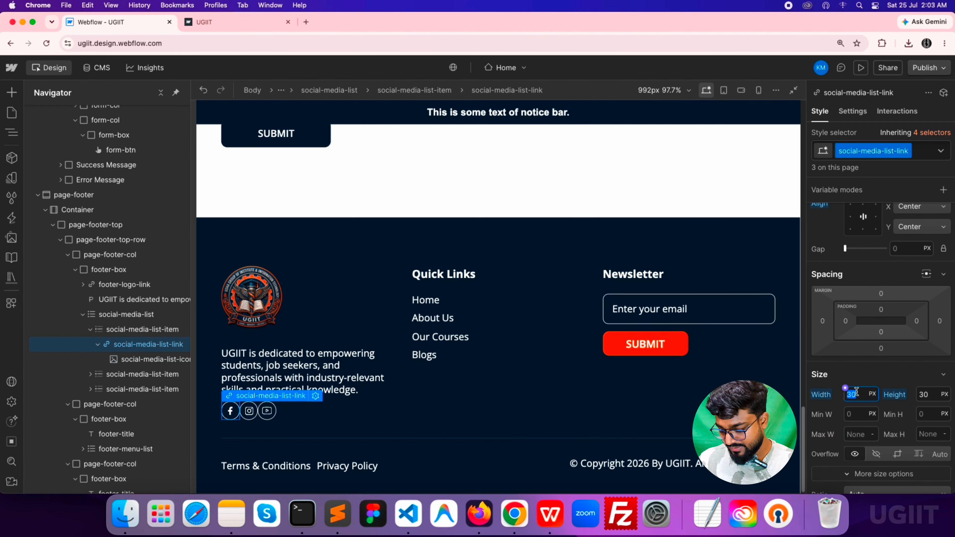
pyautogui.press('Up')
pyautogui.press('Up')
pyautogui.press('Up')
pyautogui.press('Up')
pyautogui.press('Up')
pyautogui.press('Up')
pyautogui.press('Up')
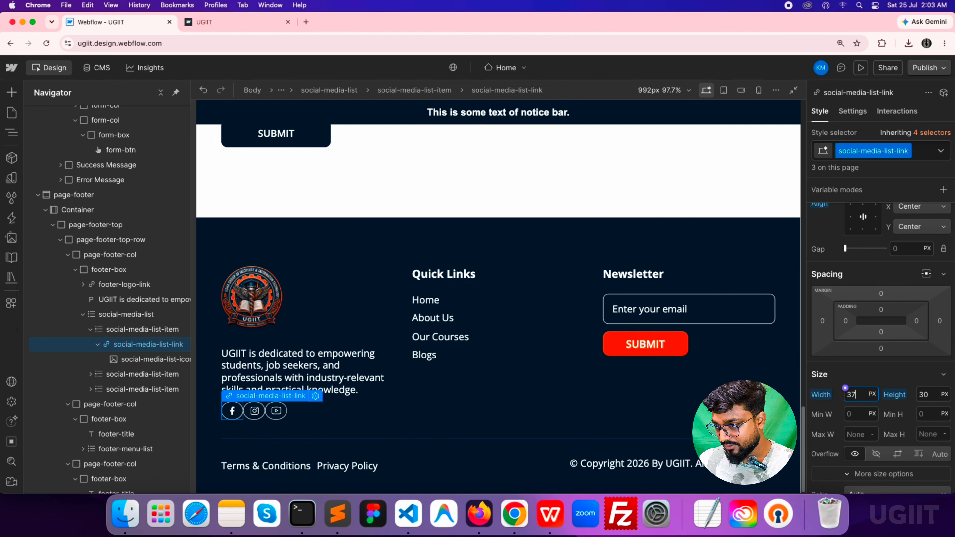
pyautogui.press('Up')
pyautogui.press('Down')
pyautogui.press('Down')
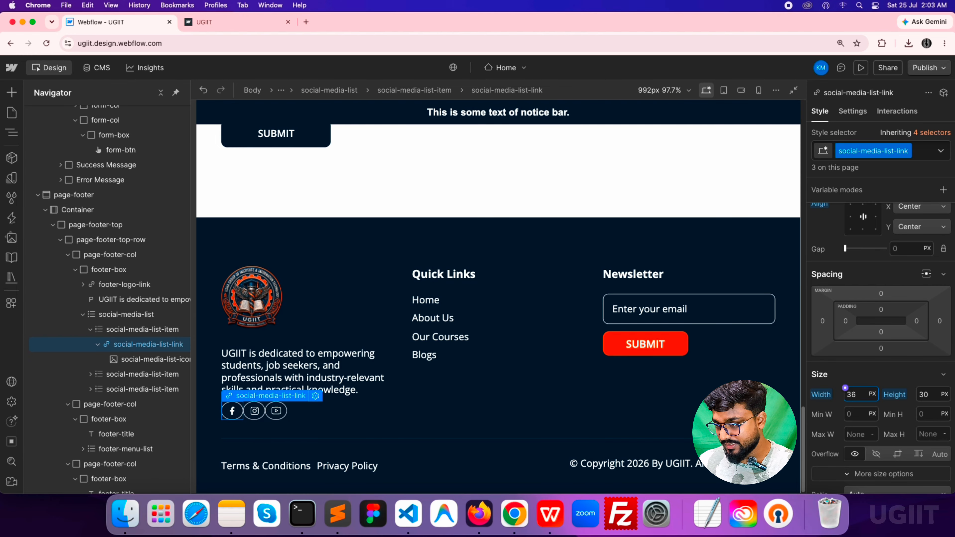
pyautogui.write('36')
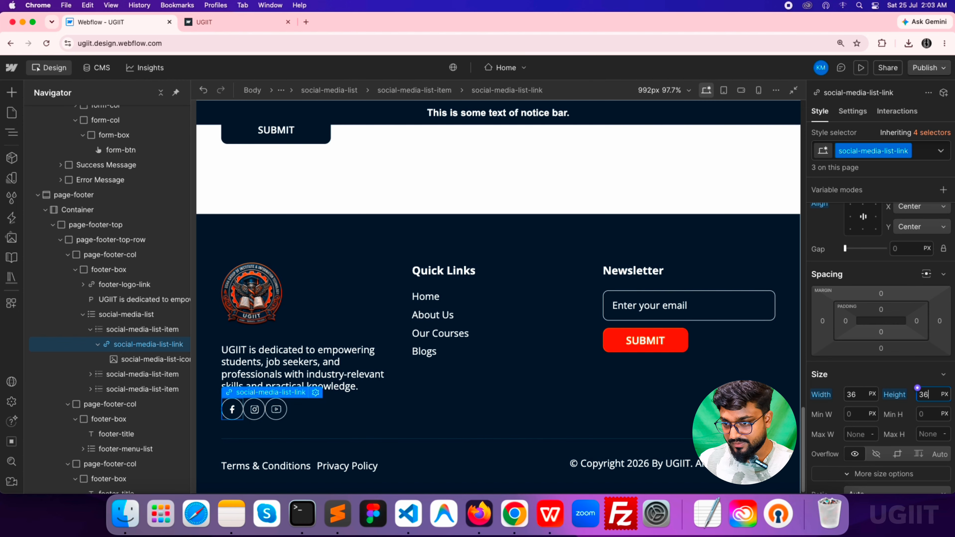
# Collapse the first social-media-list-item and set the social-media-list's gap to 12 px
pyautogui.click(91, 329)
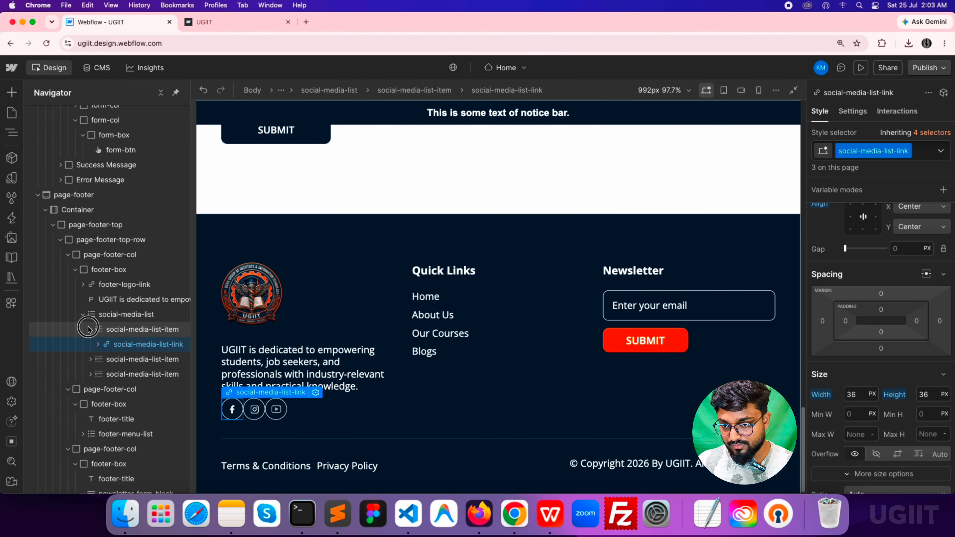
pyautogui.click(126, 314)
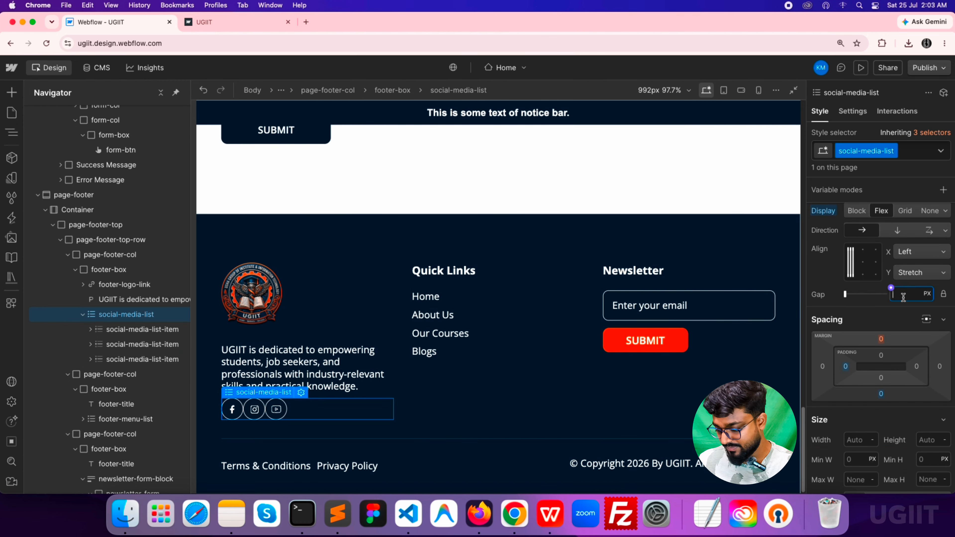
pyautogui.write('10')
pyautogui.press('Return')
pyautogui.press('Up')
pyautogui.press('Up')
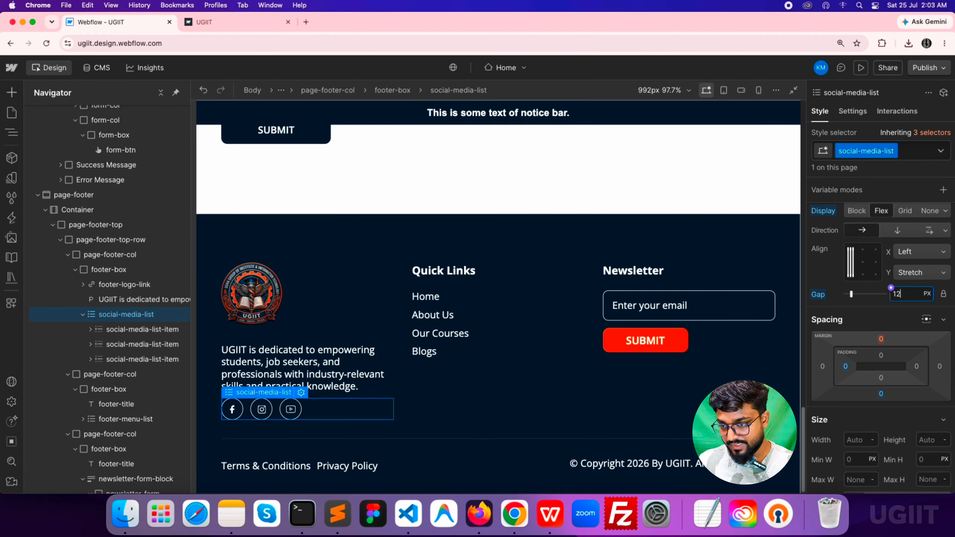
# Select the Instagram icon and increase the social-media-list-icon width to 18 px
pyautogui.click(262, 409)
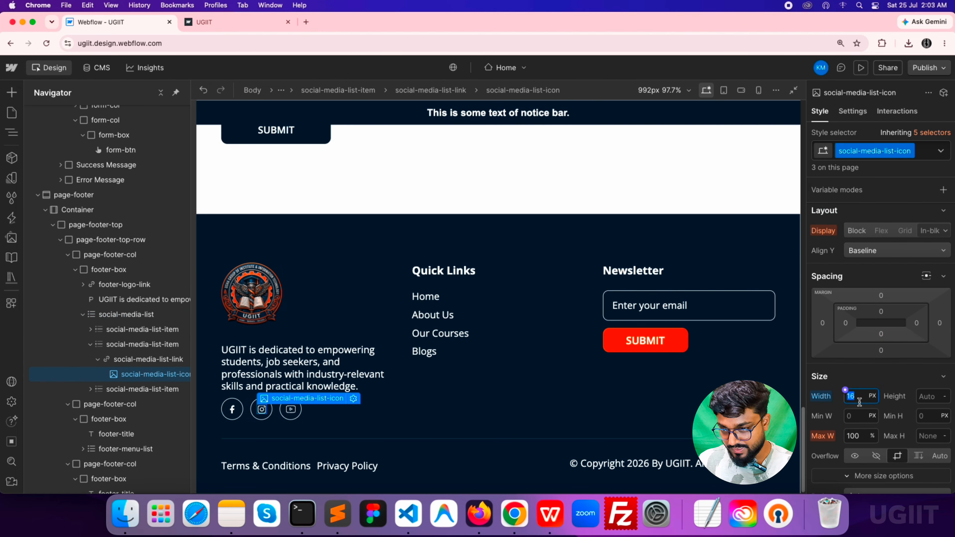
pyautogui.press('Up')
pyautogui.press('Up')
pyautogui.press('Up')
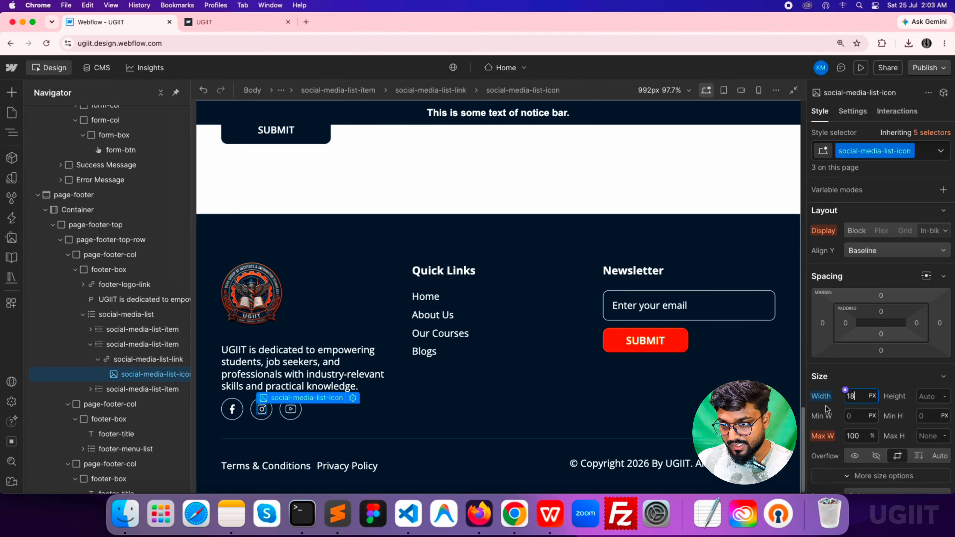
pyautogui.click(427, 432)
# Collapse the social-media-list in the footer's first column and set its top margin to 22 px
pyautogui.click(315, 387)
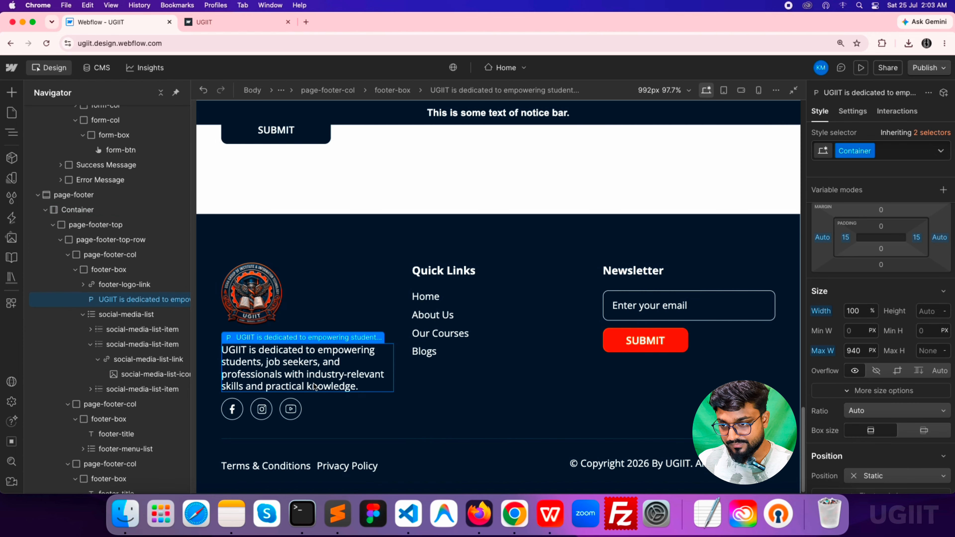
pyautogui.click(83, 314)
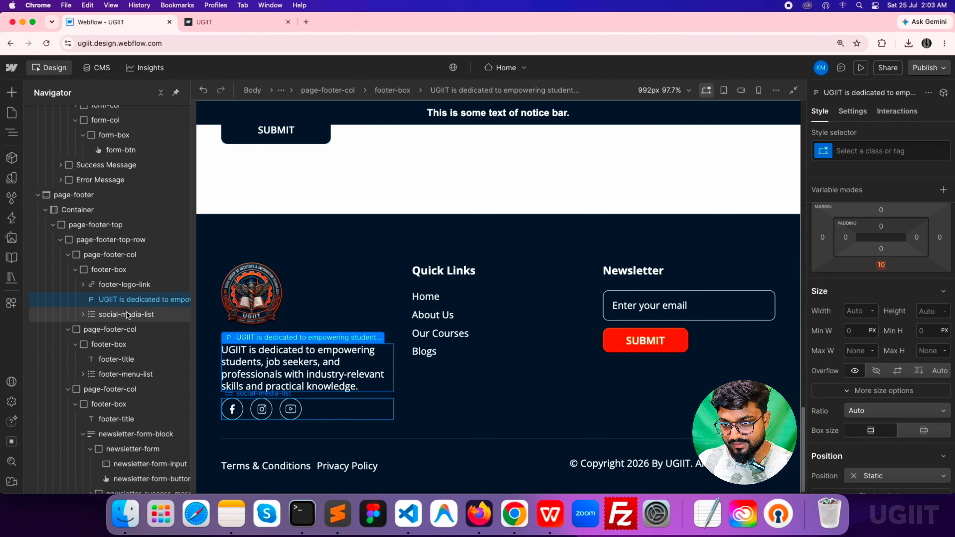
pyautogui.click(127, 315)
pyautogui.click(881, 340)
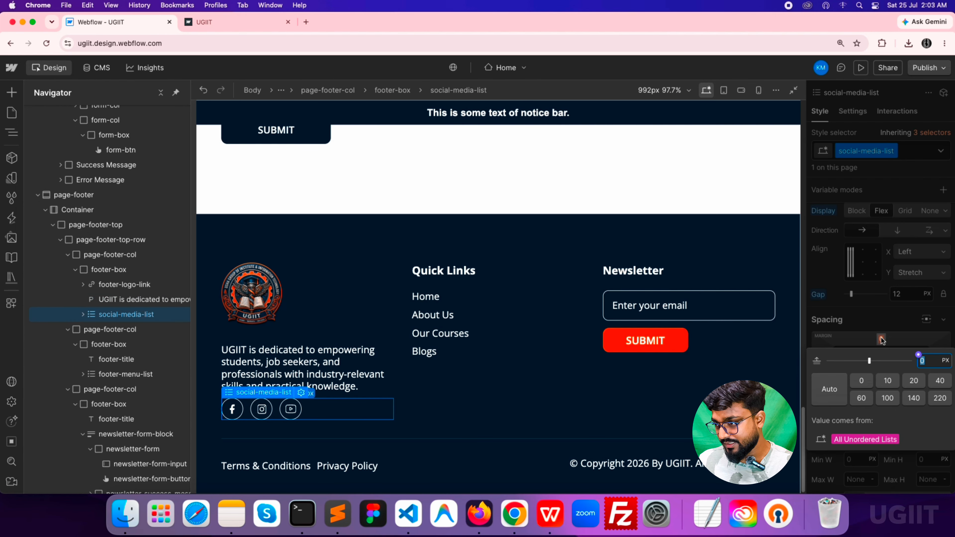
pyautogui.write('2')
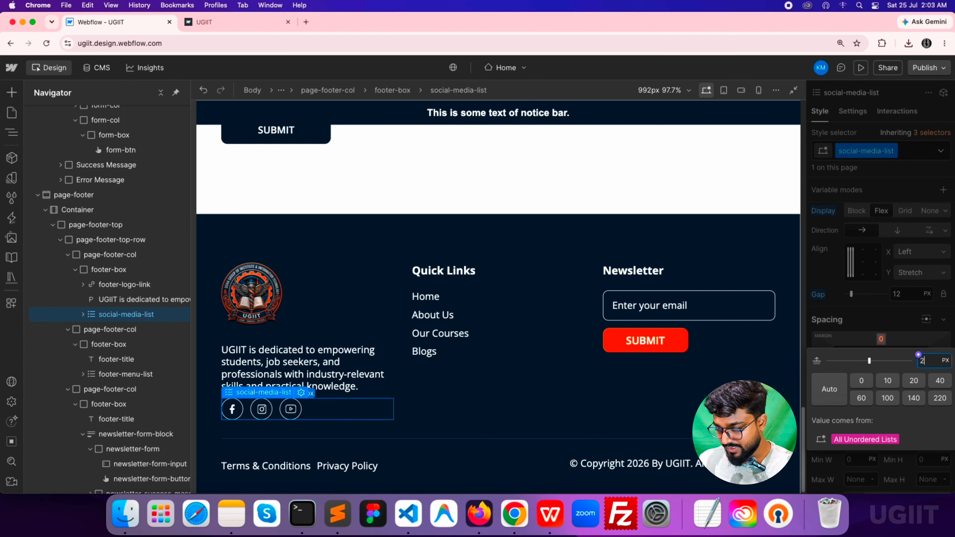
pyautogui.write('0')
pyautogui.press('Return')
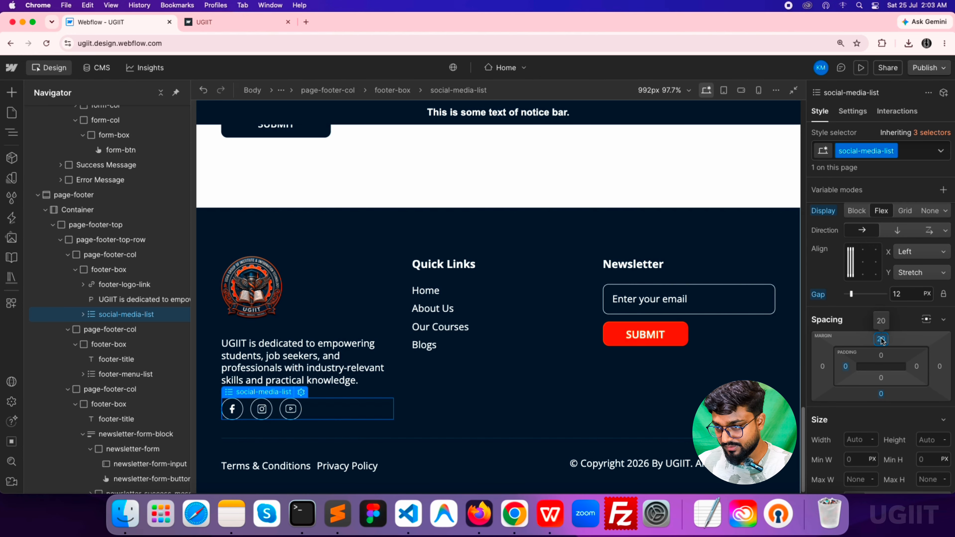
pyautogui.click(881, 340)
pyautogui.write('22')
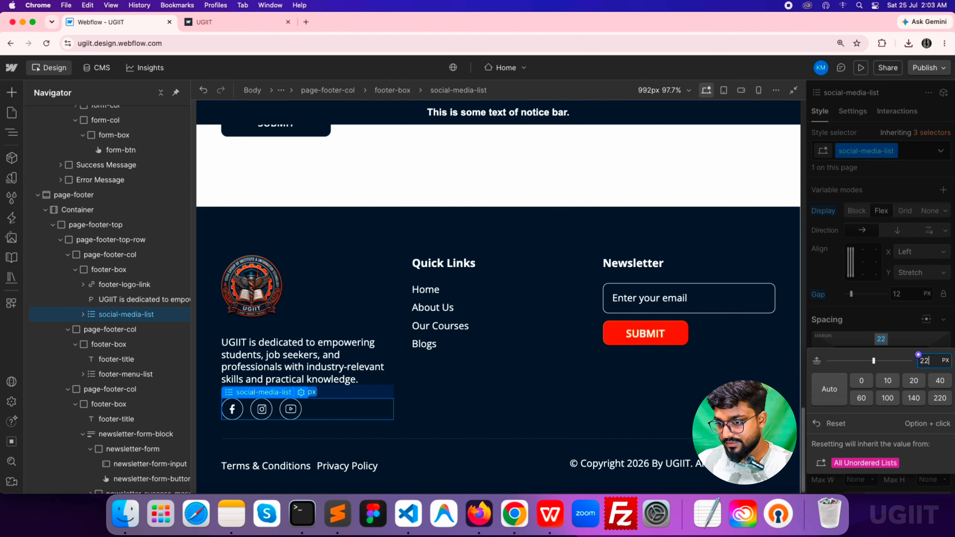
pyautogui.press('Return')
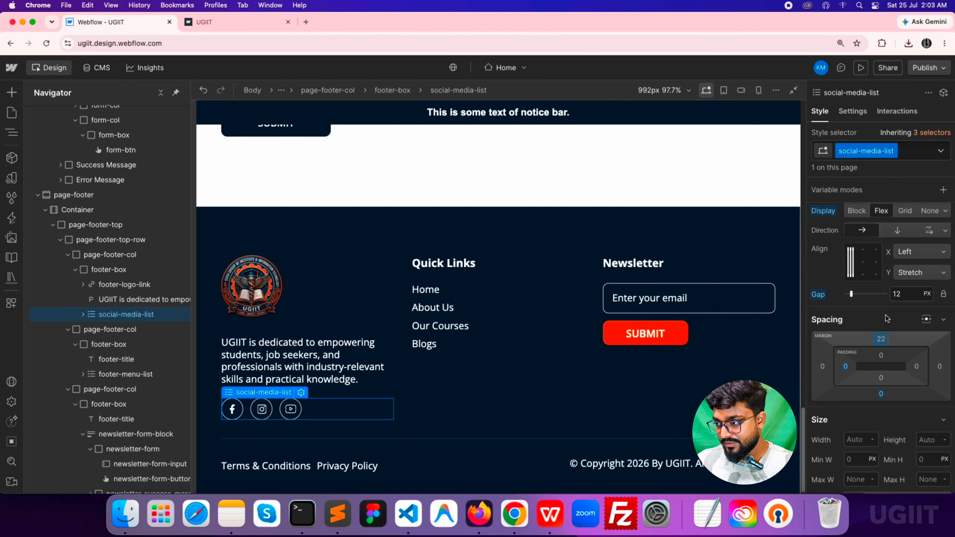
pyautogui.click(406, 233)
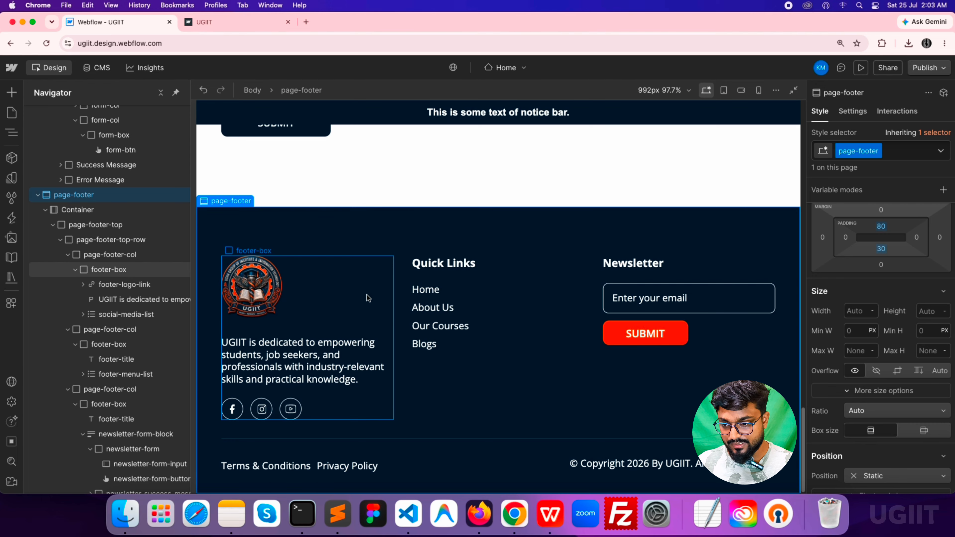
pyautogui.click(337, 514)
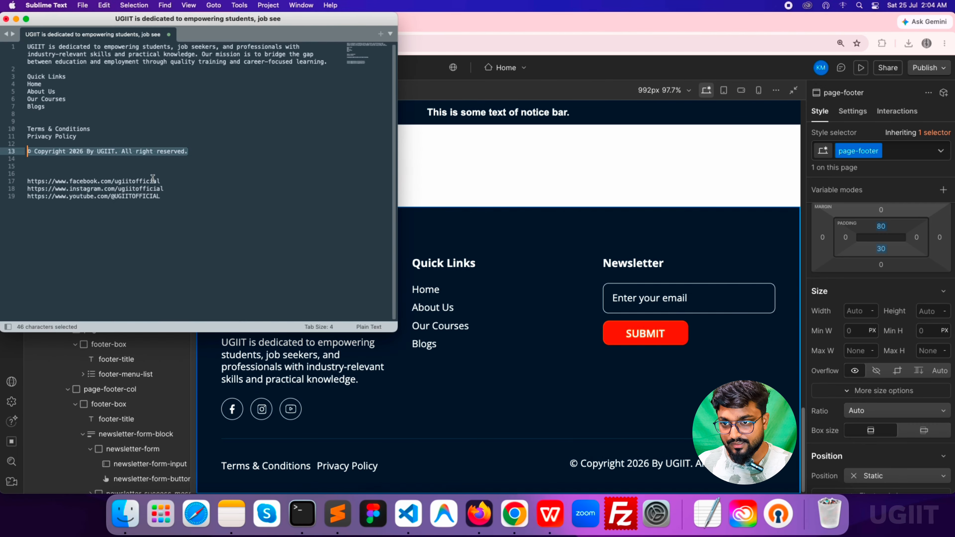
pyautogui.moveTo(170, 182); pyautogui.dragTo(17, 182)
pyautogui.press('super+c')
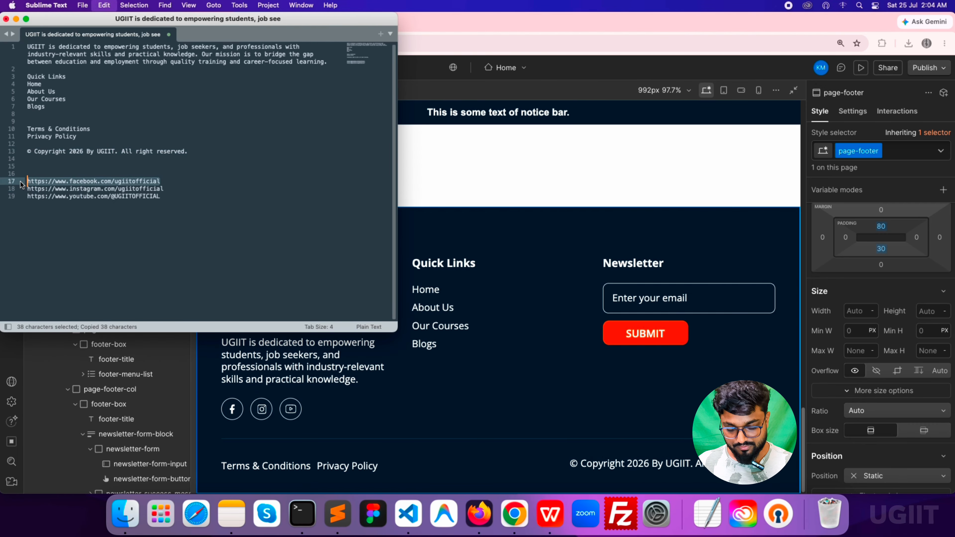
pyautogui.press('super+Tab')
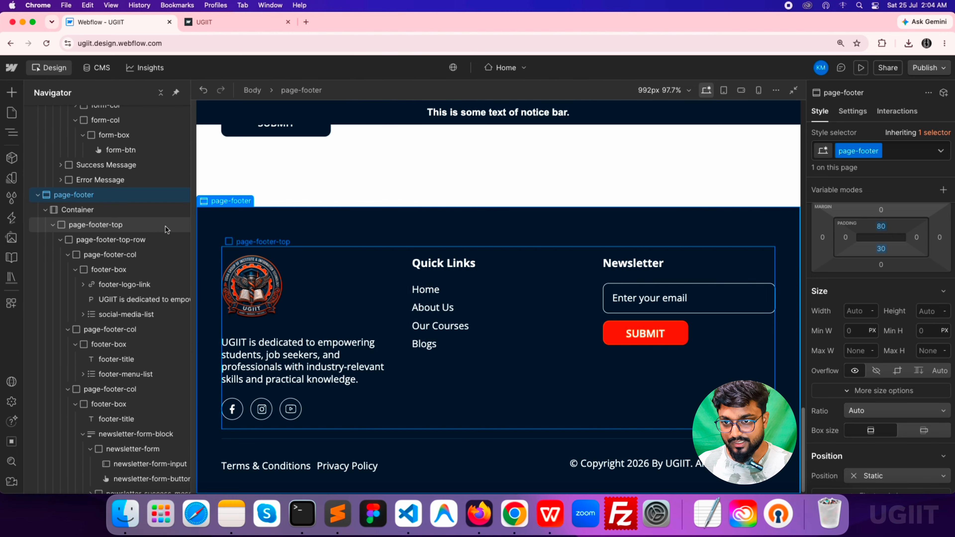
pyautogui.click(227, 414)
pyautogui.click(853, 111)
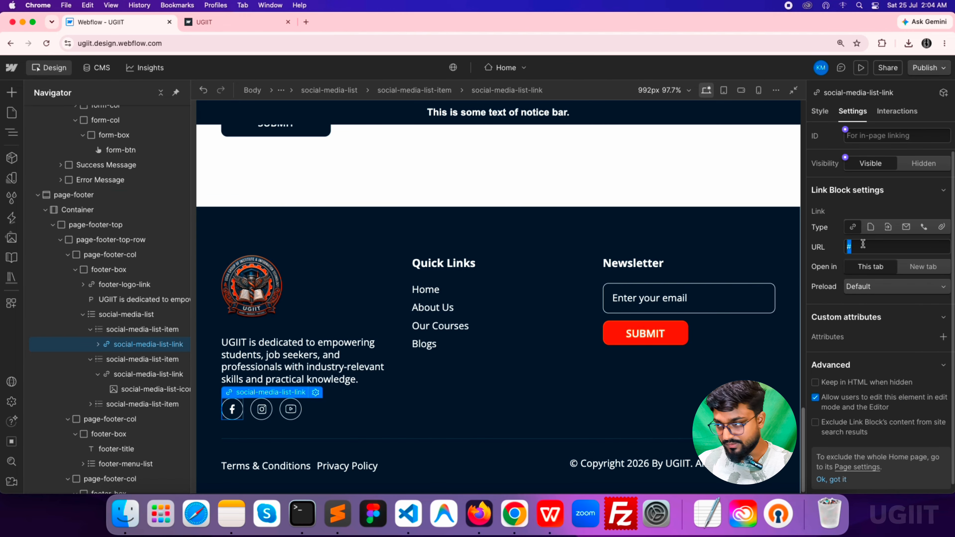
pyautogui.press('super+v')
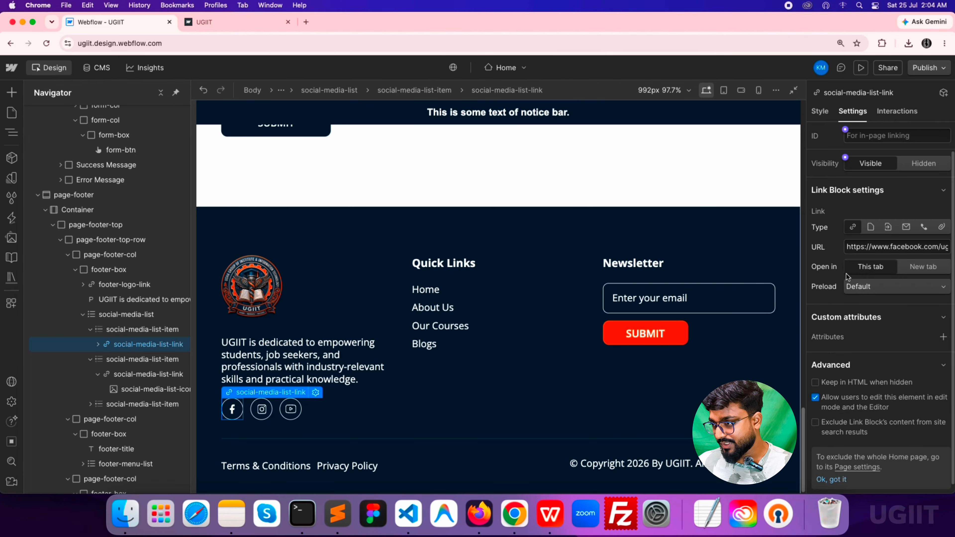
pyautogui.click(923, 267)
pyautogui.press('super+Tab')
pyautogui.moveTo(176, 188); pyautogui.dragTo(11, 188)
pyautogui.press('super+c')
pyautogui.press('super+Tab')
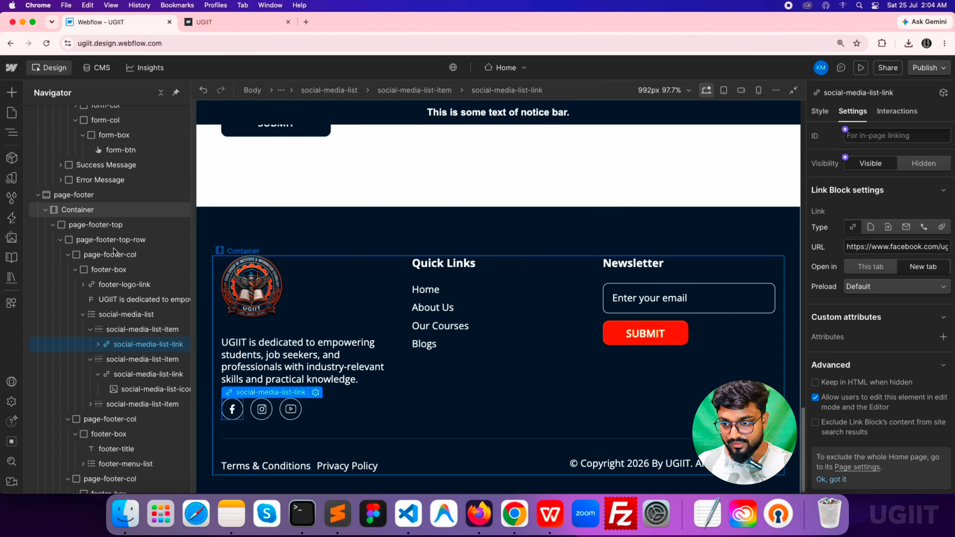
pyautogui.click(253, 413)
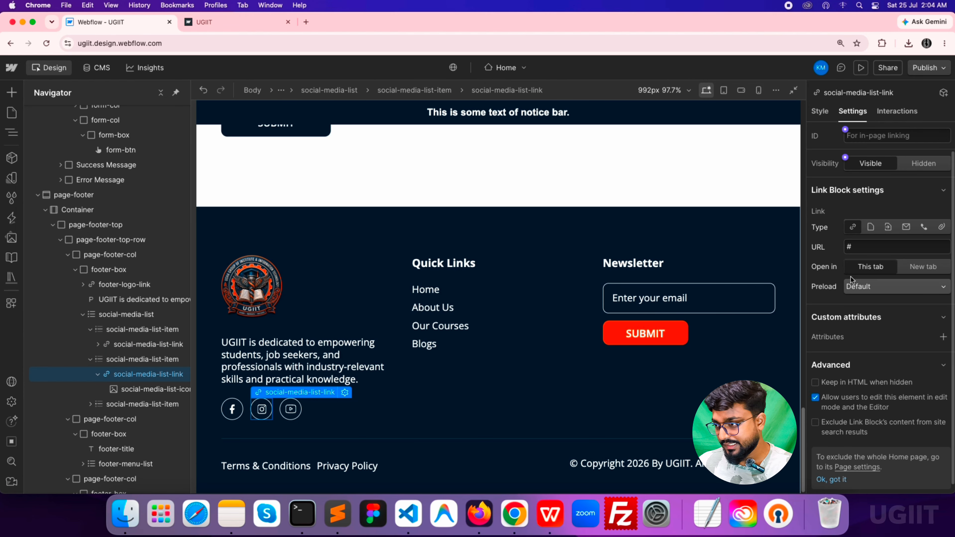
pyautogui.click(860, 250)
pyautogui.press('super+a')
pyautogui.press('super+v')
pyautogui.press('Return')
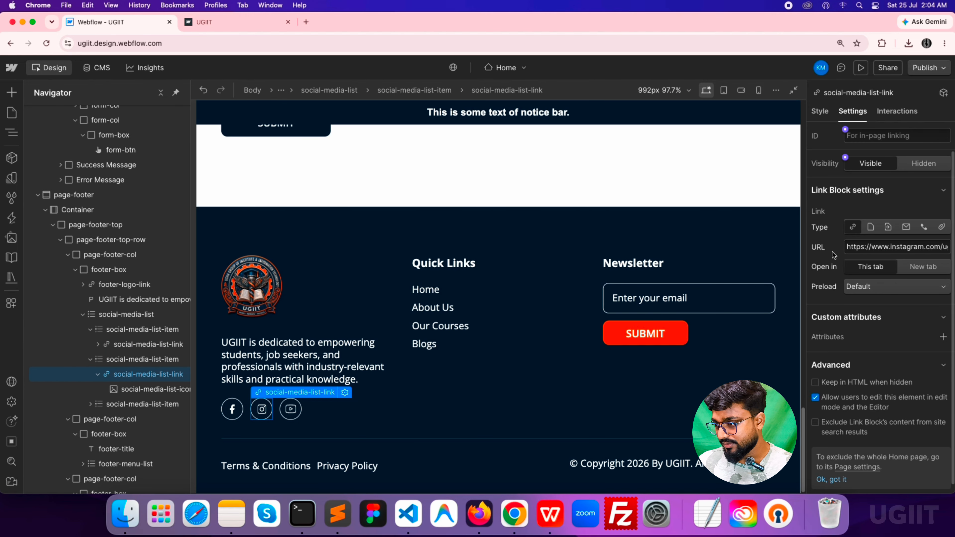
pyautogui.click(924, 266)
pyautogui.press('super+Tab')
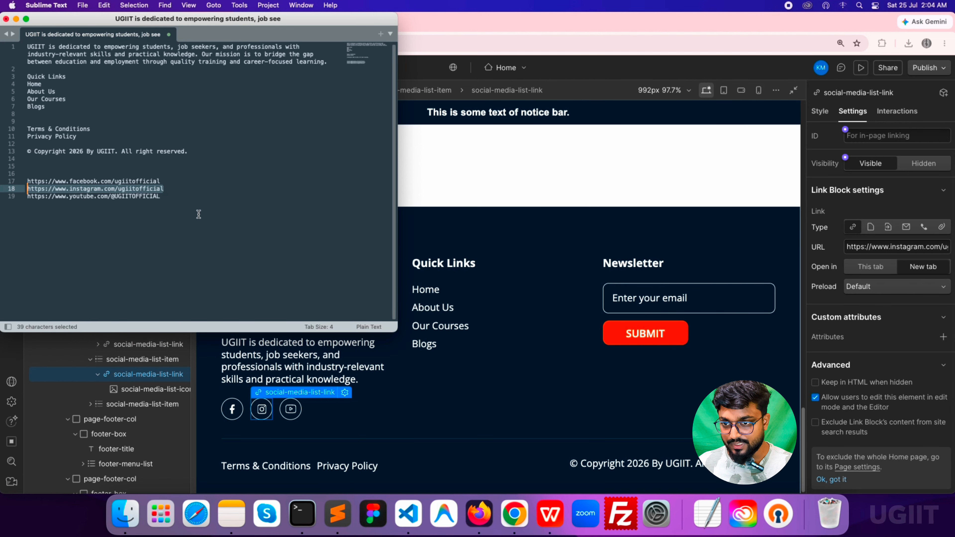
pyautogui.moveTo(164, 198); pyautogui.dragTo(15, 204)
pyautogui.press('super+c')
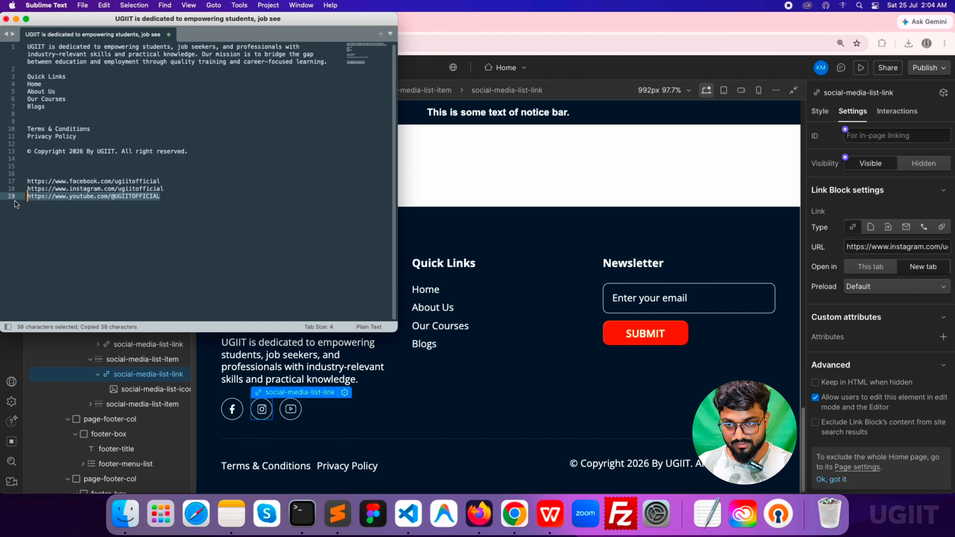
pyautogui.press('super+Tab')
pyautogui.click(283, 416)
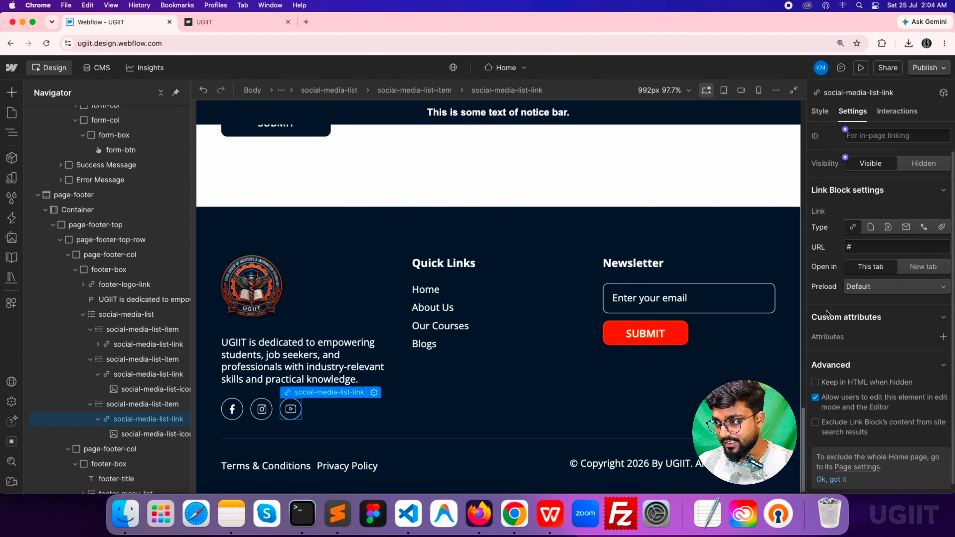
pyautogui.click(860, 247)
pyautogui.press('super+v')
pyautogui.click(932, 266)
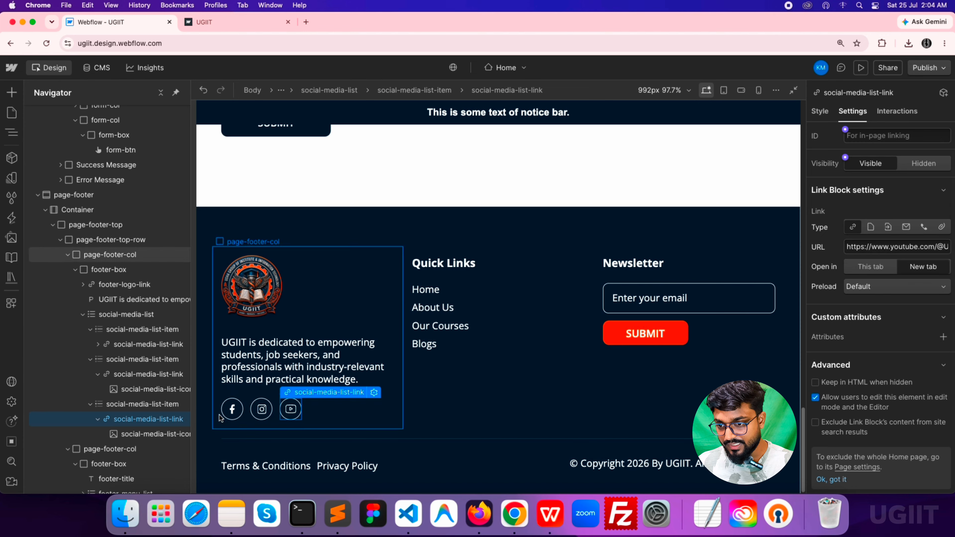
# Add an All Properties transition with a 400 ms duration to the Facebook icon's social-media-list-link style
pyautogui.click(236, 413)
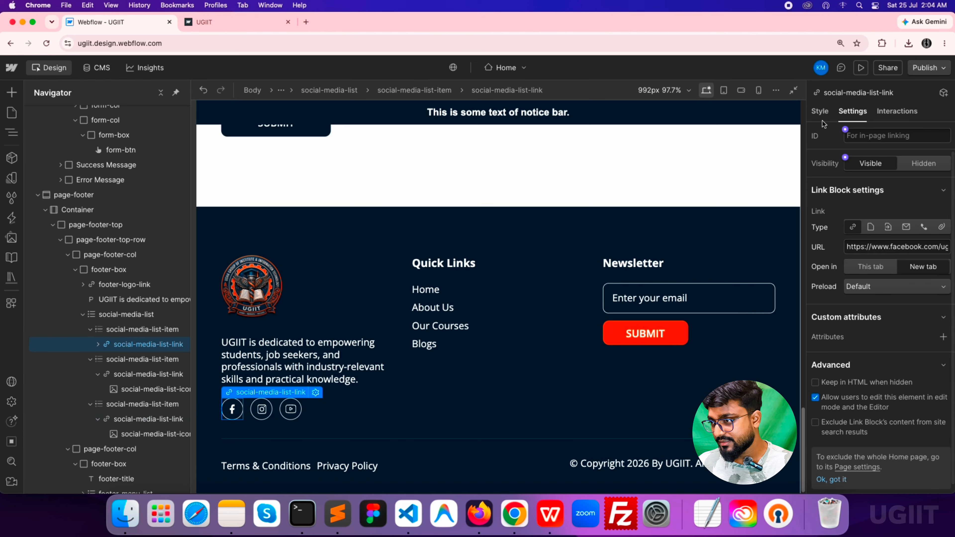
pyautogui.click(816, 112)
pyautogui.scroll(-15, 946, 404)
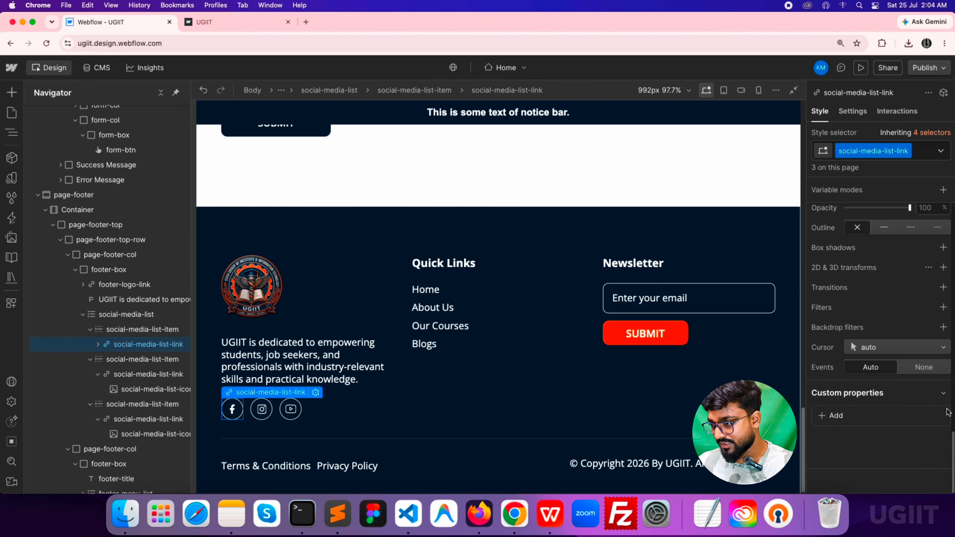
pyautogui.click(943, 287)
pyautogui.click(892, 329)
pyautogui.scroll(-5, 892, 446)
pyautogui.scroll(-3, 890, 446)
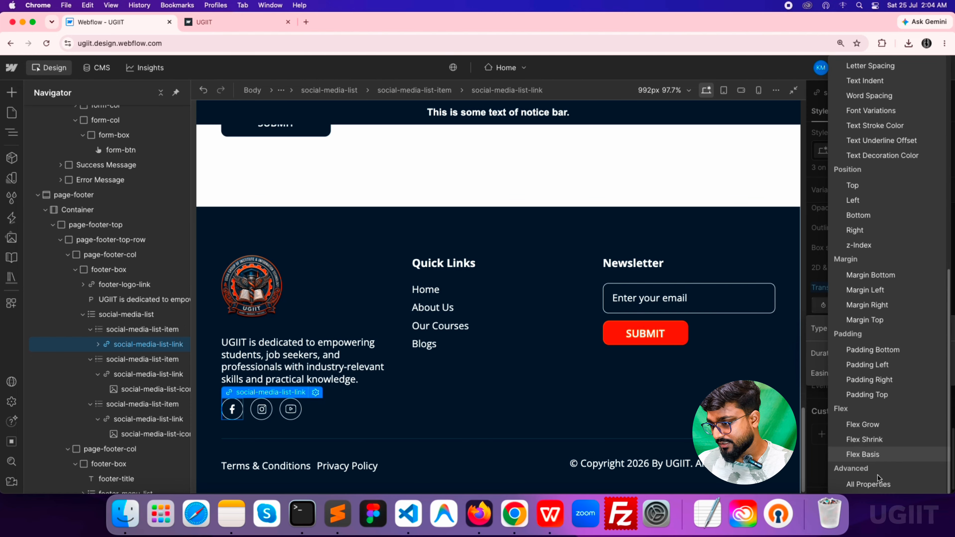
pyautogui.click(851, 482)
pyautogui.click(929, 353)
pyautogui.press('Left')
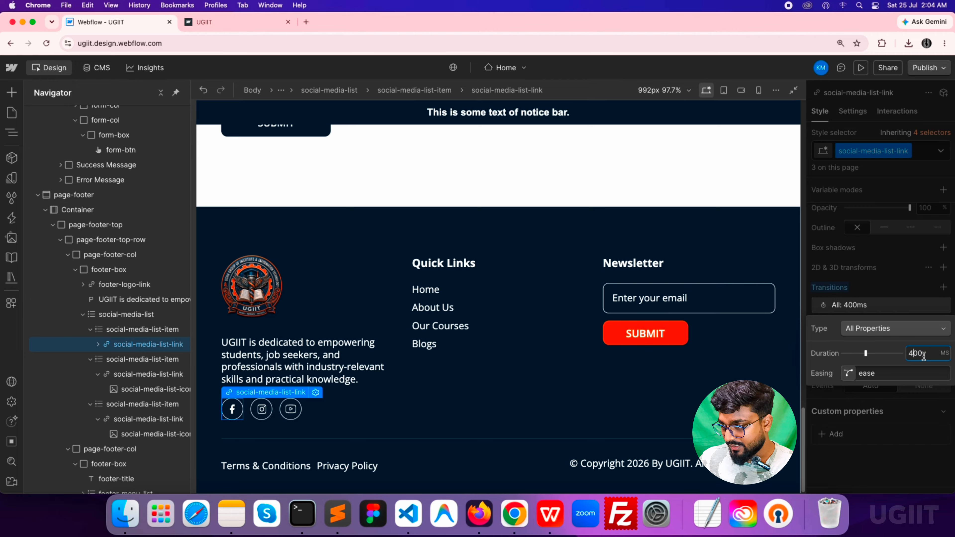
# Set the easing of the social-media-list-link transition to ease-in-out
pyautogui.click(903, 374)
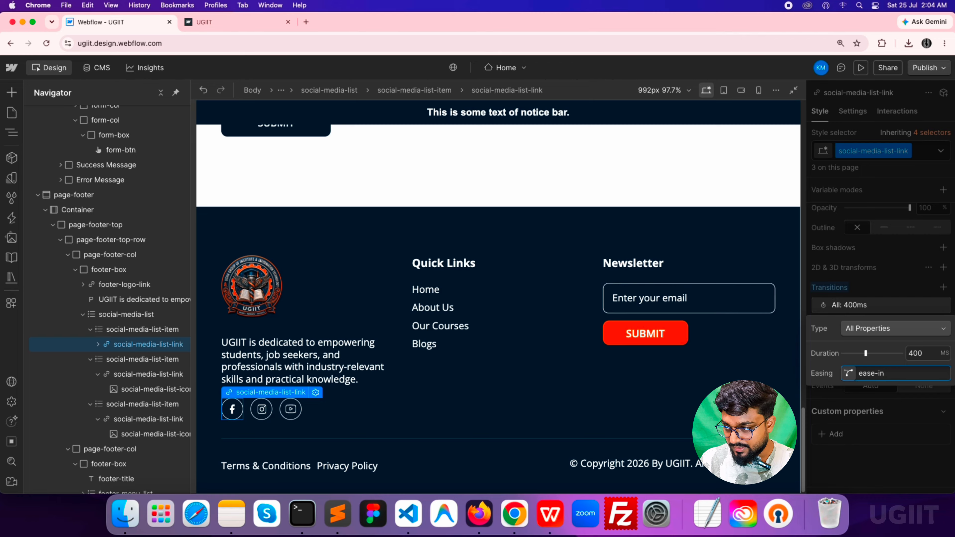
pyautogui.write('-inout')
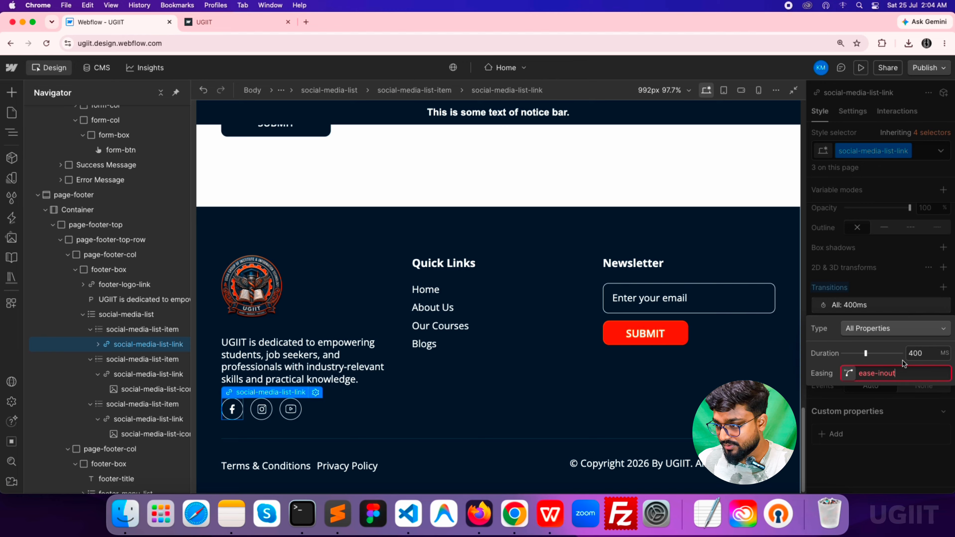
pyautogui.press('BackSpace')
pyautogui.press('BackSpace')
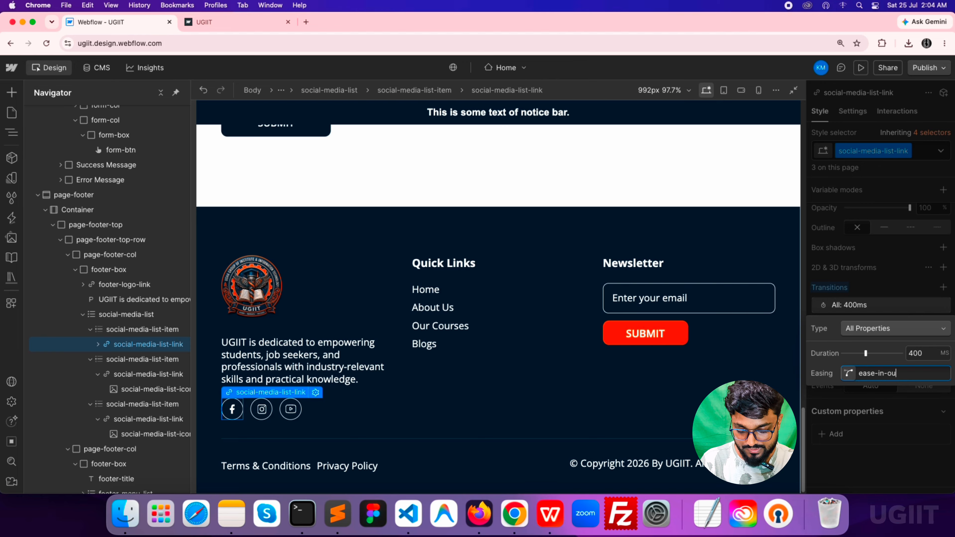
pyautogui.click(901, 290)
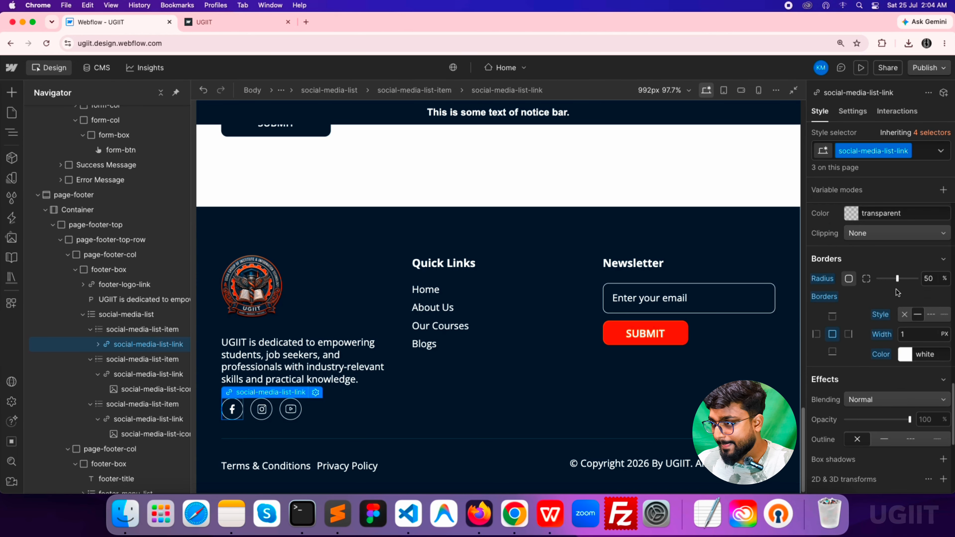
# Set the opacity of the social-media-list-link's Hover state to 60% and deselect the link
pyautogui.scroll(5, 898, 293)
pyautogui.click(941, 151)
pyautogui.click(840, 204)
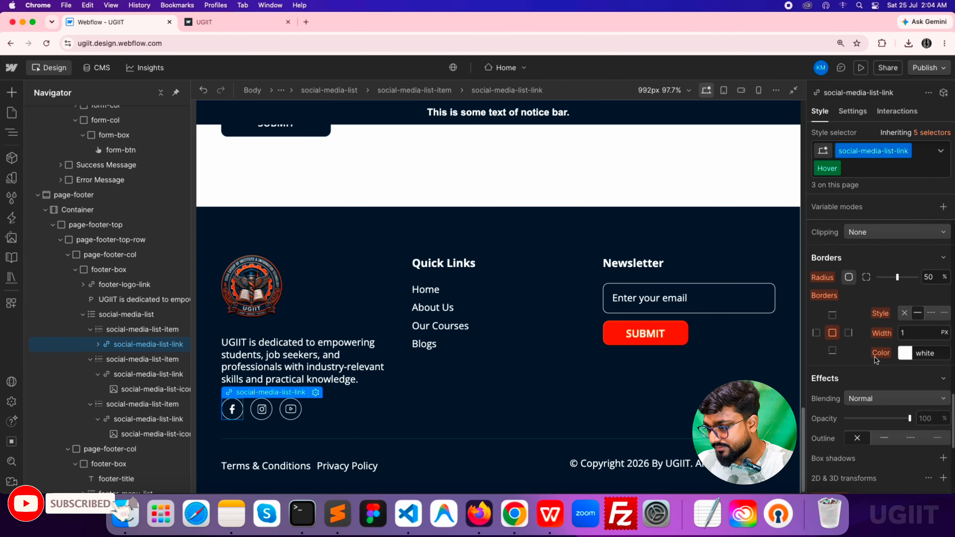
pyautogui.click(931, 418)
pyautogui.write('30')
pyautogui.press('Return')
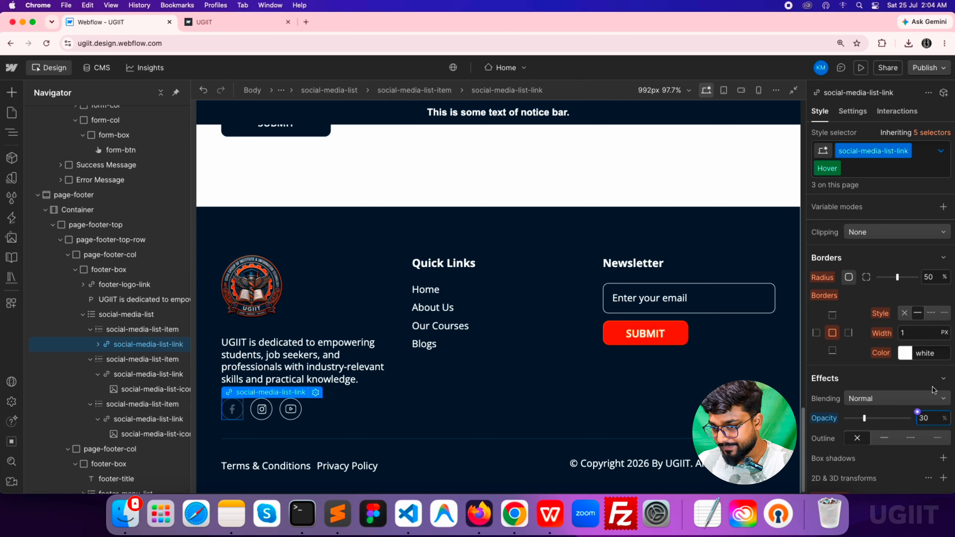
pyautogui.doubleClick(928, 417)
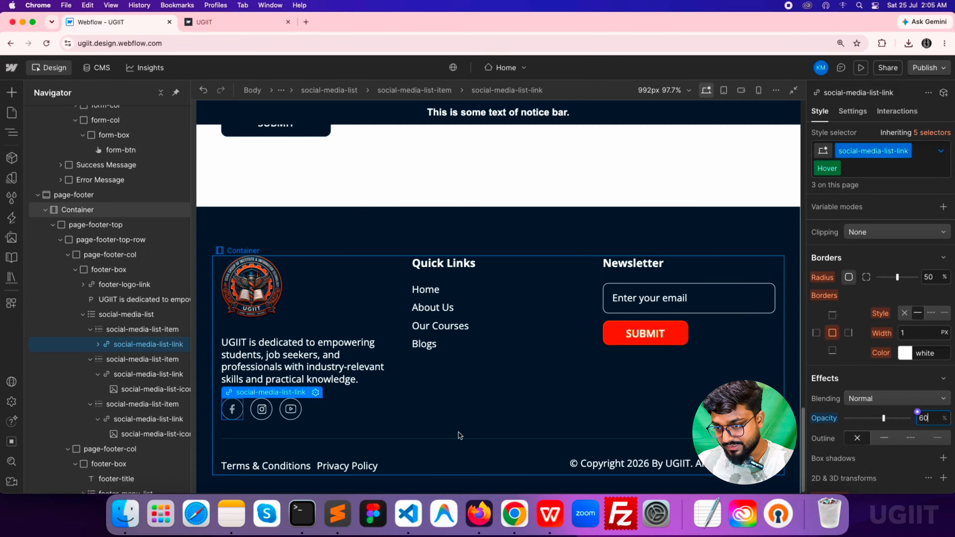
pyautogui.click(390, 413)
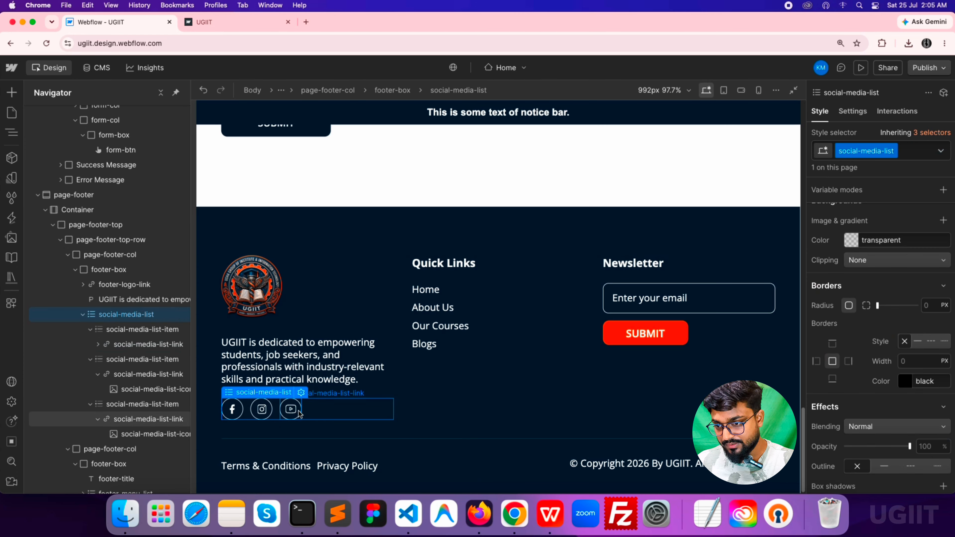
pyautogui.click(326, 423)
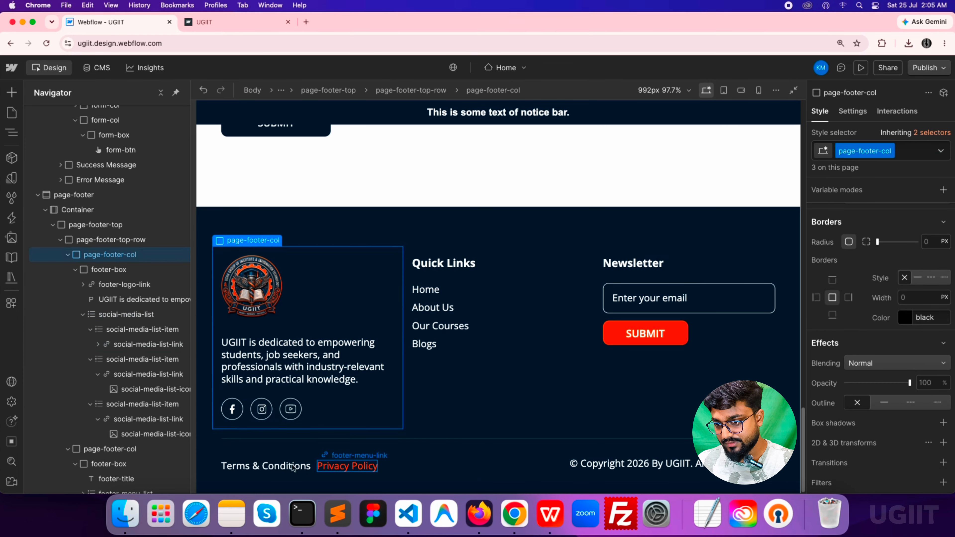
# Select the page-footer section and publish the site to the ugiit.webflow.io staging domain
pyautogui.click(479, 437)
pyautogui.click(358, 230)
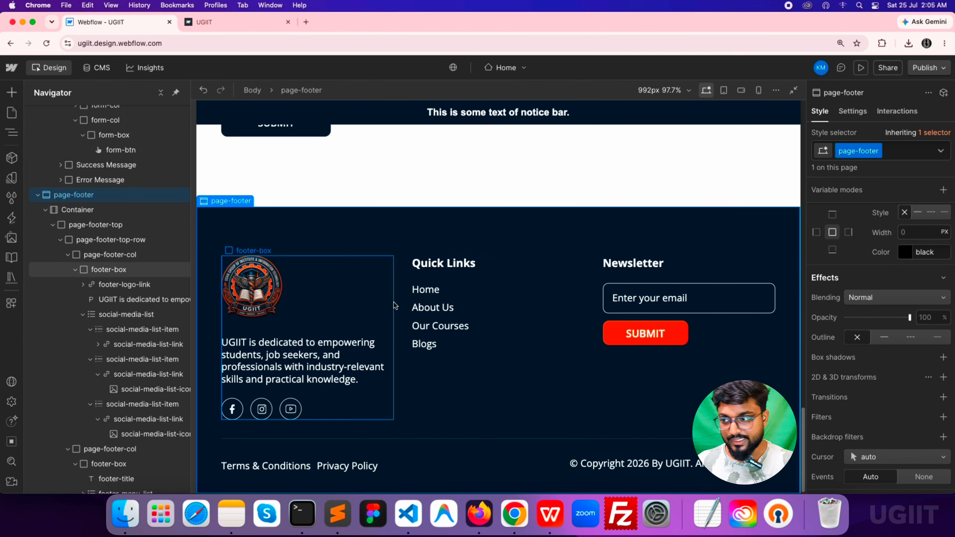
pyautogui.click(945, 69)
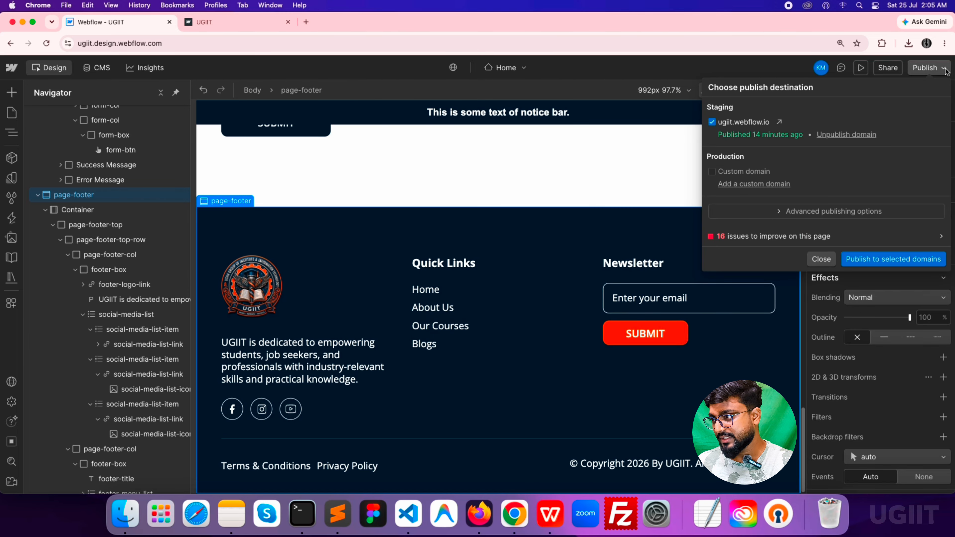
pyautogui.click(914, 260)
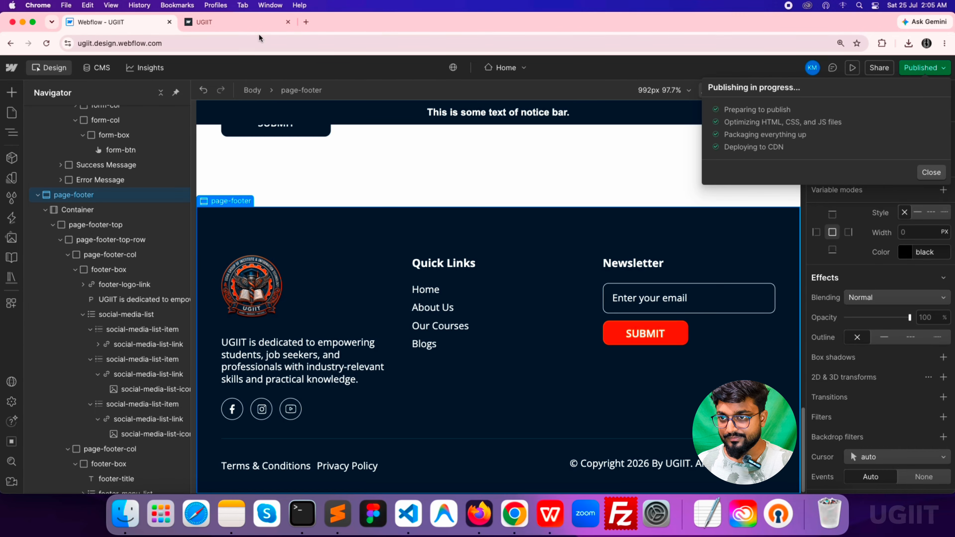
# Reload the published UGIIT page and examine its footer, including the social icons, newsletter field and copyright line
pyautogui.click(244, 23)
pyautogui.click(47, 43)
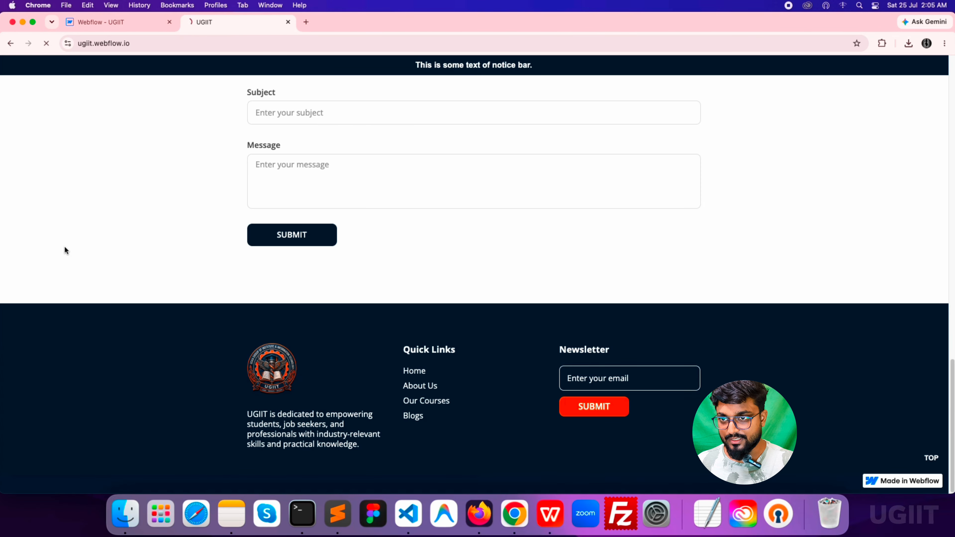
pyautogui.scroll(-2, 74, 282)
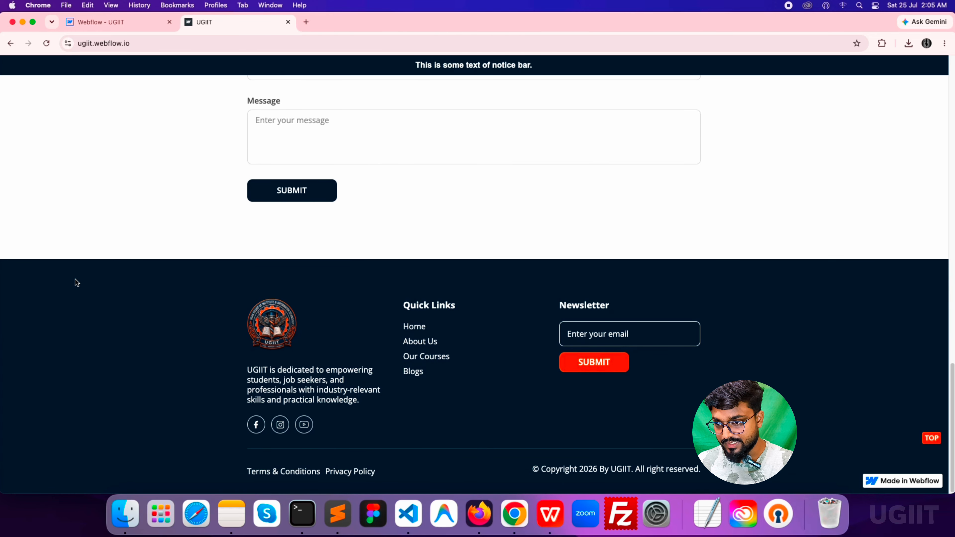
pyautogui.click(629, 336)
pyautogui.click(509, 423)
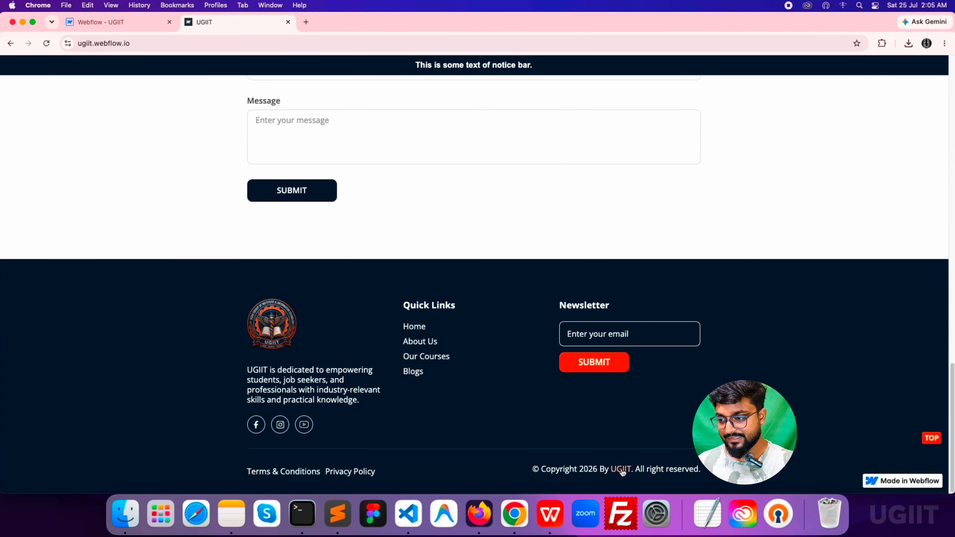
# Return to the Webflow designer, dismiss the publish options and switch the canvas to the tablet breakpoint
pyautogui.click(106, 22)
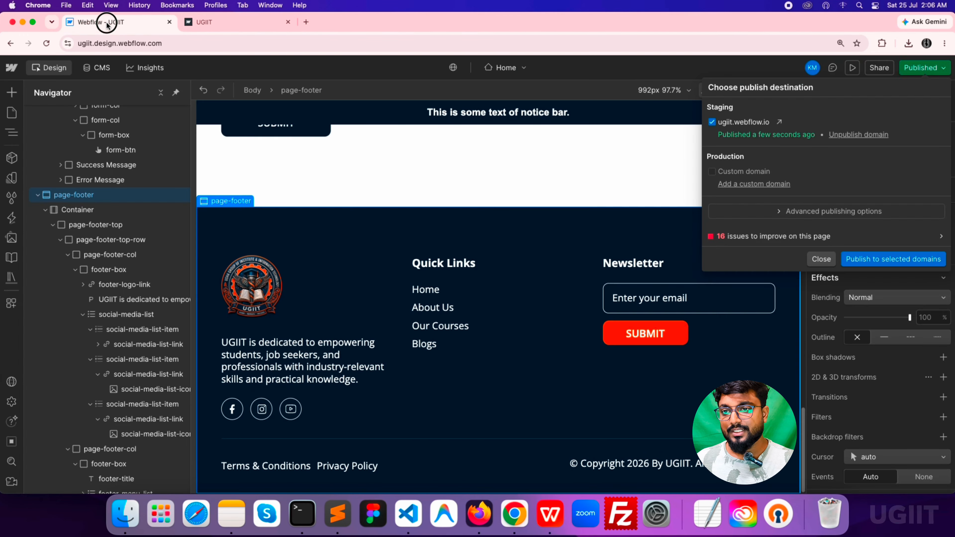
pyautogui.click(944, 69)
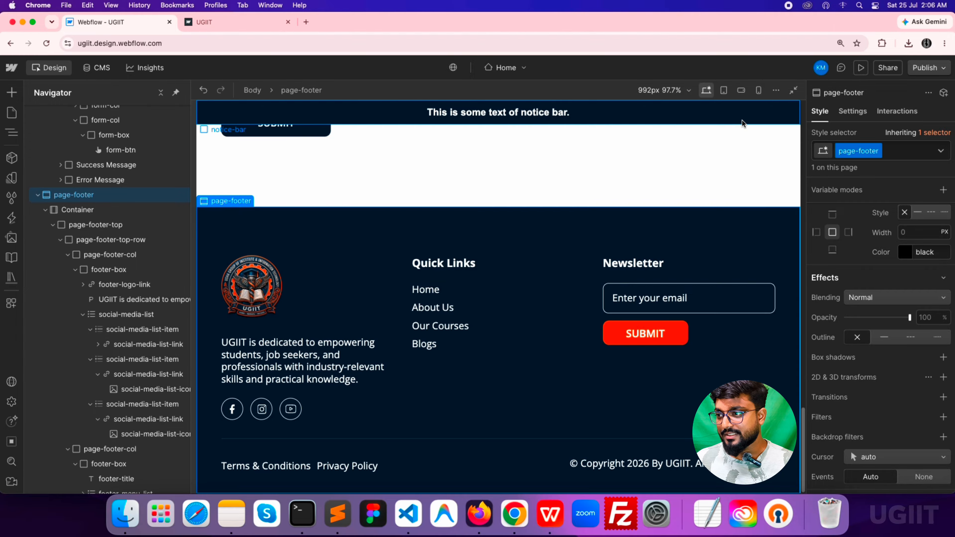
pyautogui.click(723, 91)
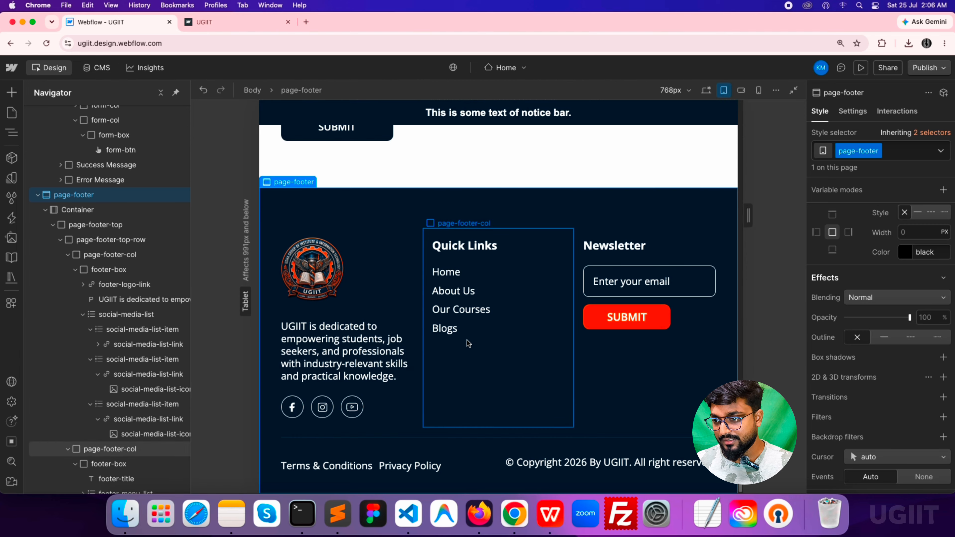
# Inspect the published page in a responsive view 768 px wide, dock the developer tools beside it and reload to check the footer
pyautogui.click(232, 25)
pyautogui.rightClick(162, 143)
pyautogui.click(215, 323)
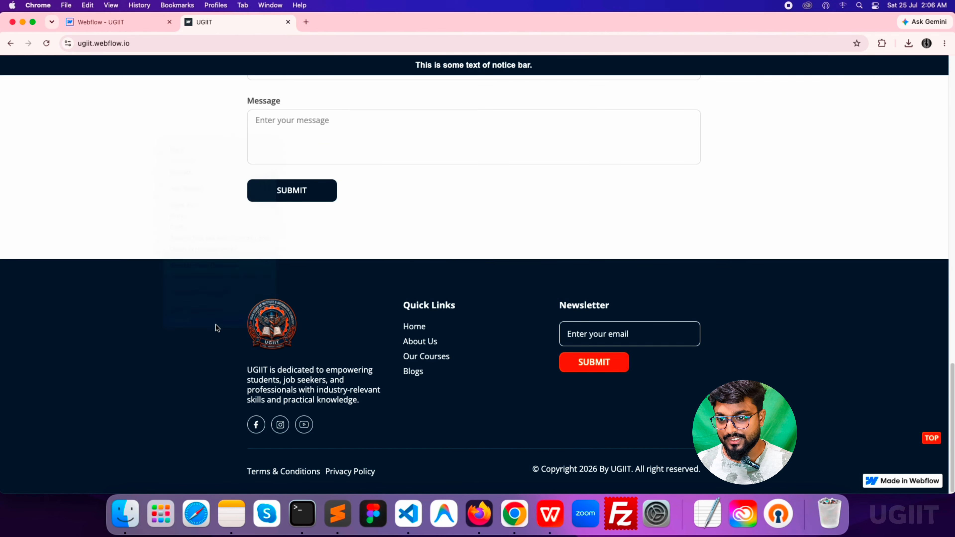
pyautogui.click(22, 353)
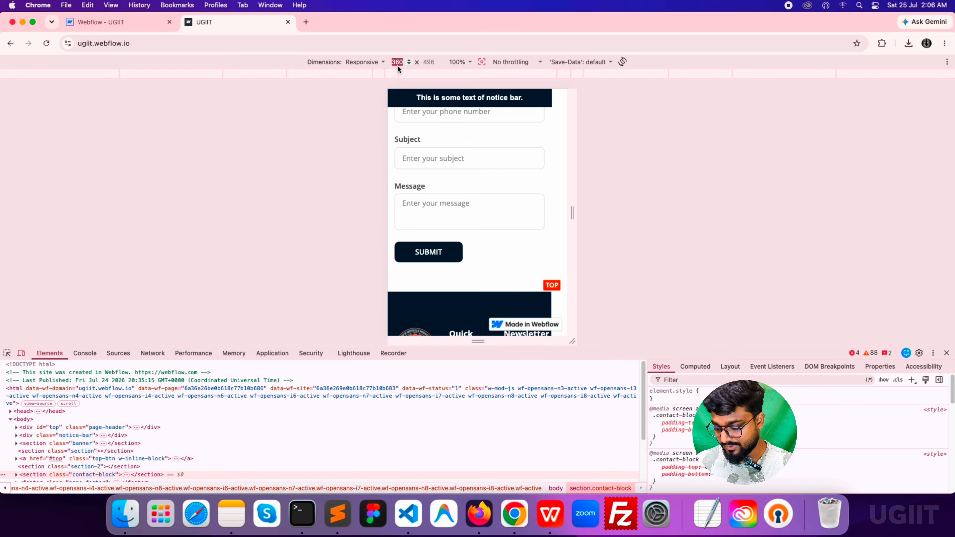
pyautogui.press('Return')
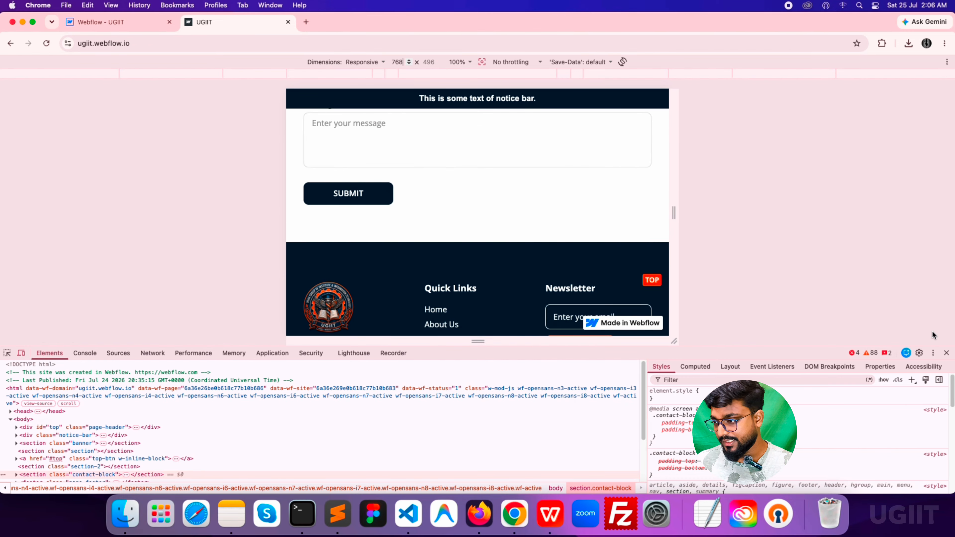
pyautogui.click(933, 354)
pyautogui.click(935, 358)
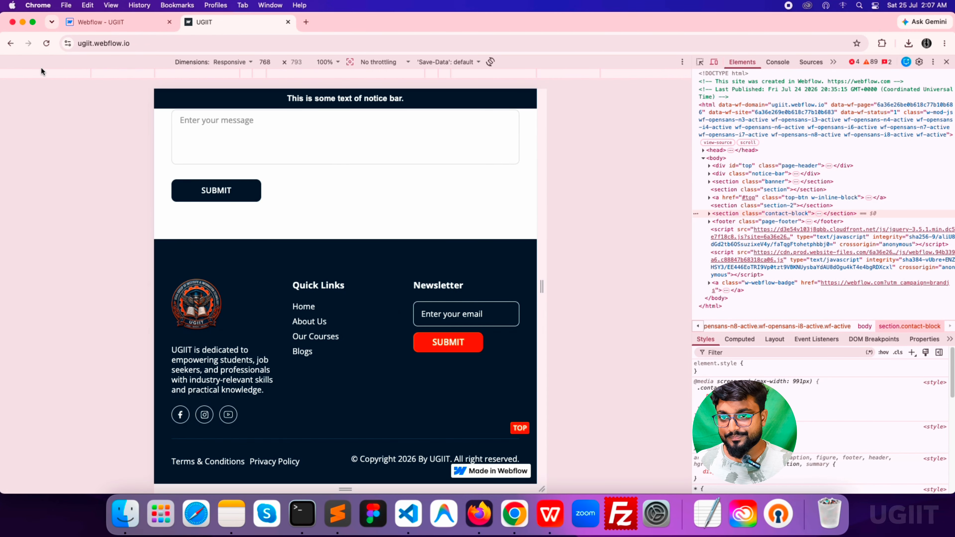
pyautogui.click(47, 43)
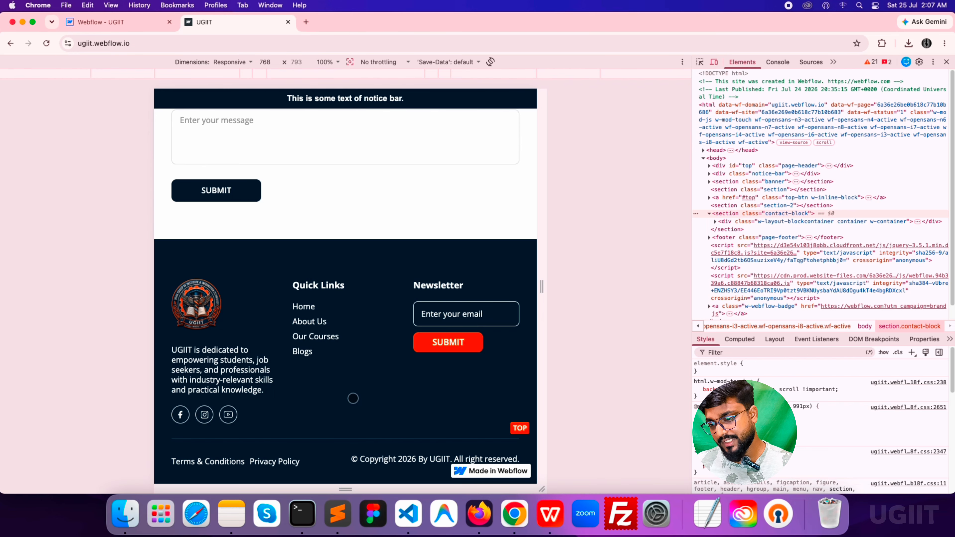
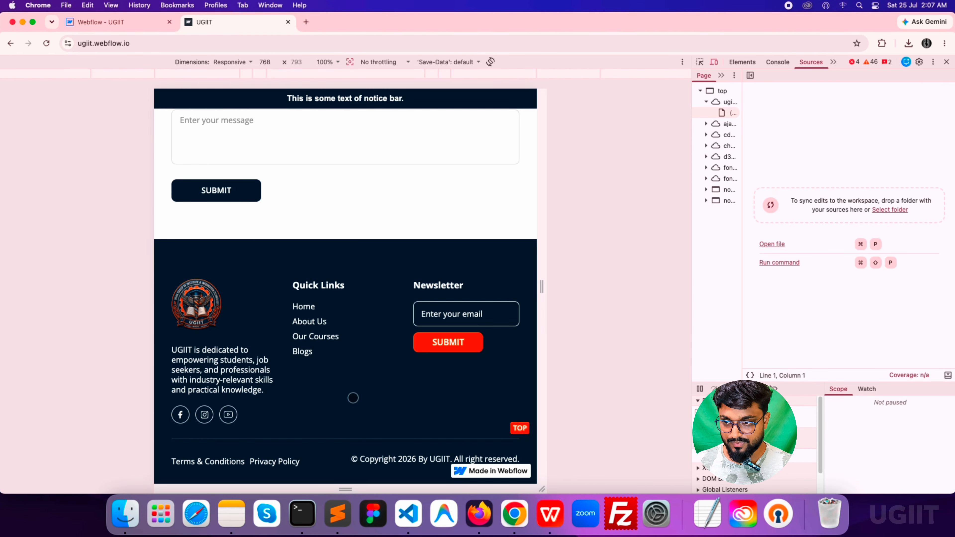
pyautogui.click(100, 22)
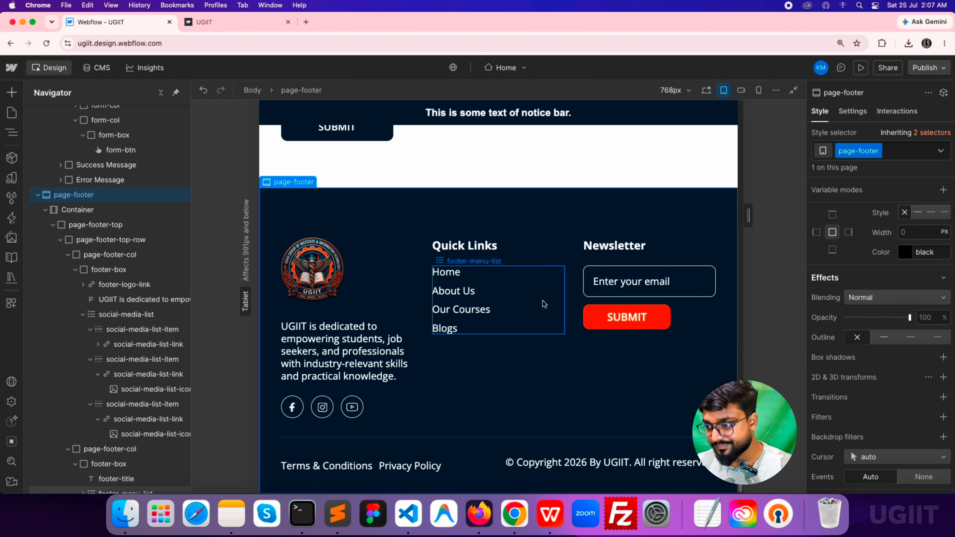
pyautogui.click(567, 245)
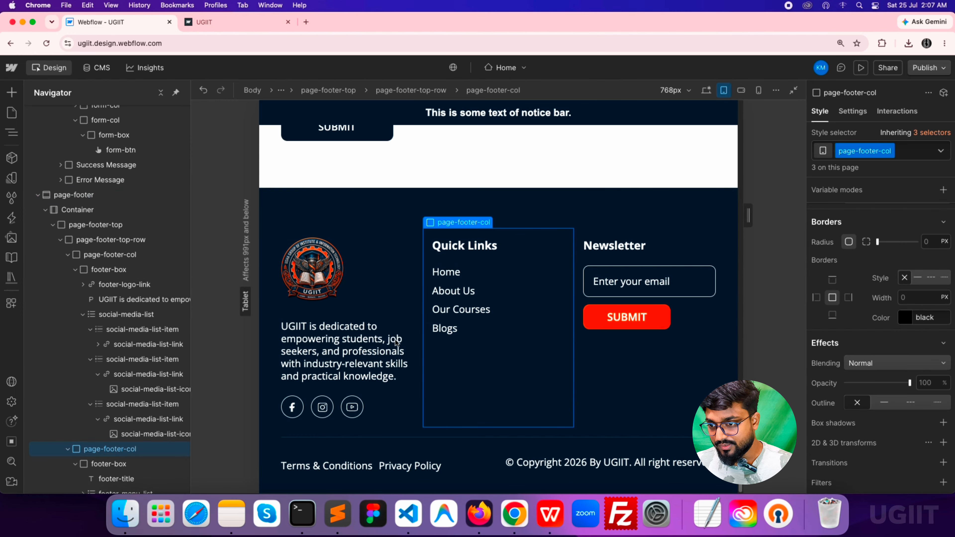
pyautogui.click(375, 208)
pyautogui.scroll(-4, 850, 452)
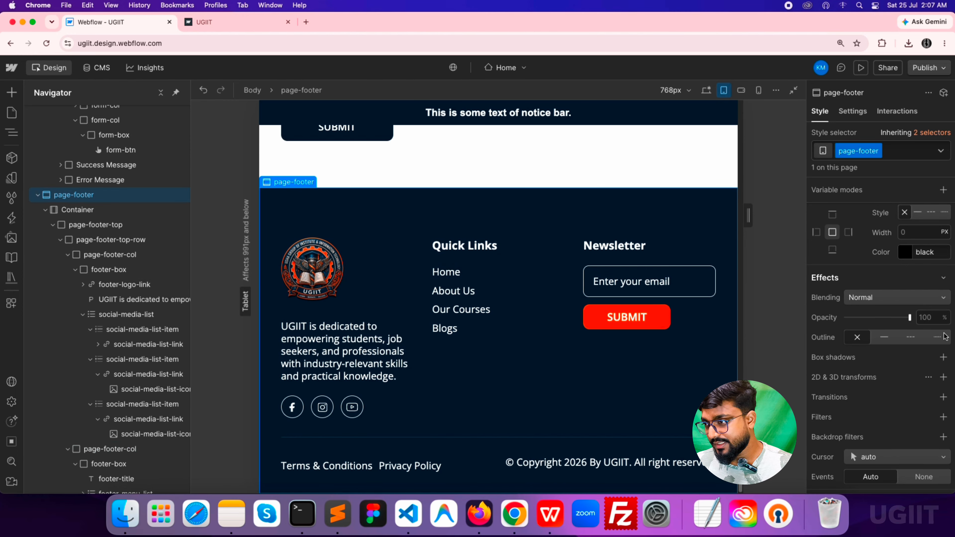
pyautogui.scroll(10, 905, 341)
pyautogui.scroll(5, 905, 340)
pyautogui.click(881, 297)
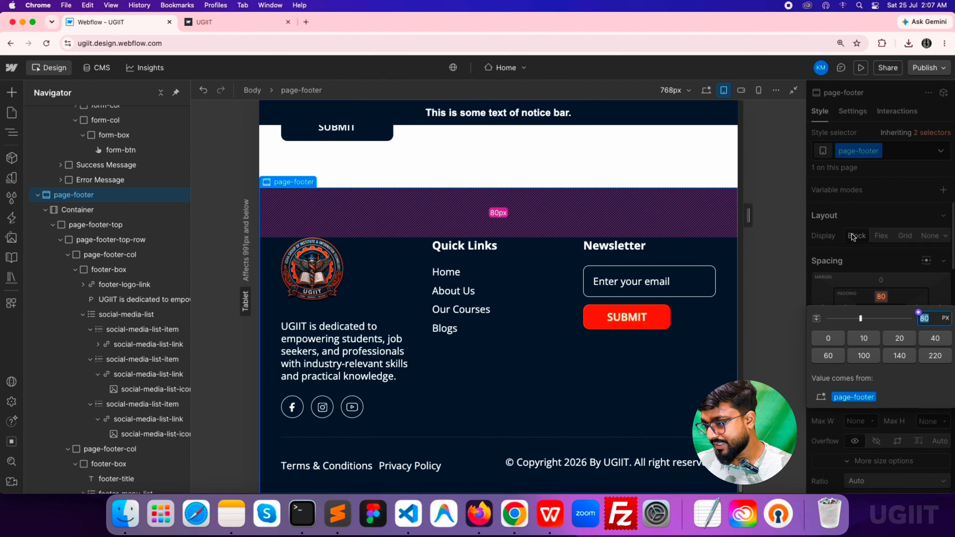
pyautogui.write('40')
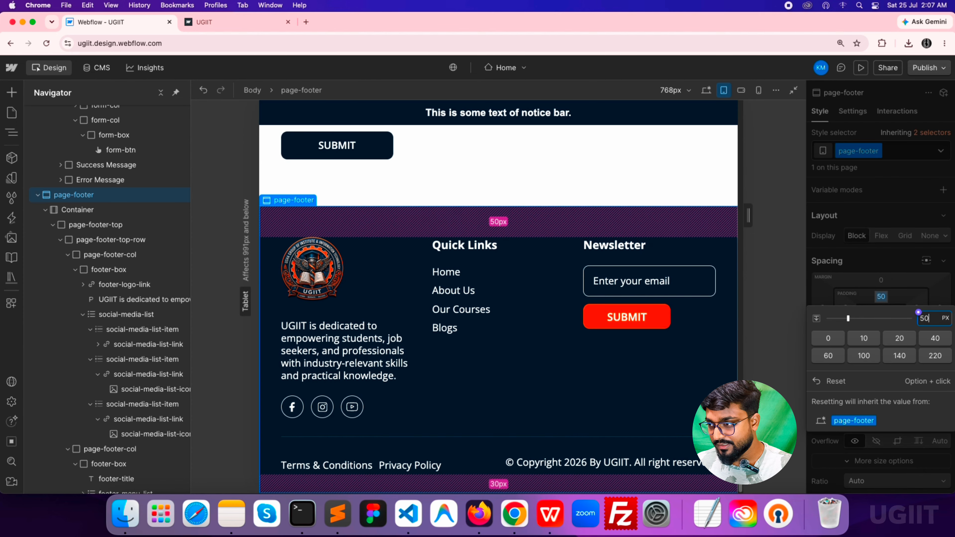
pyautogui.hotkey('shift', 'Up')
pyautogui.hotkey('shift', 'Up')
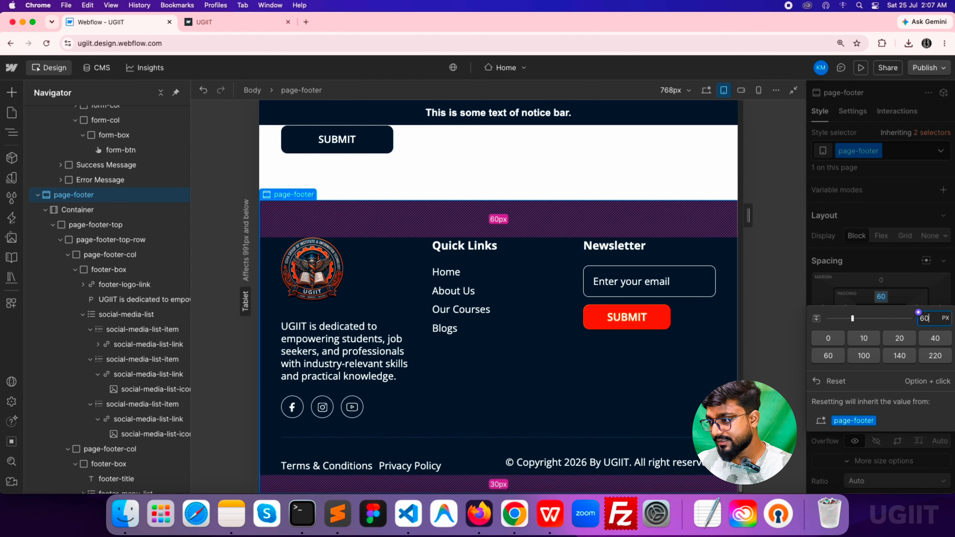
pyautogui.press('Return')
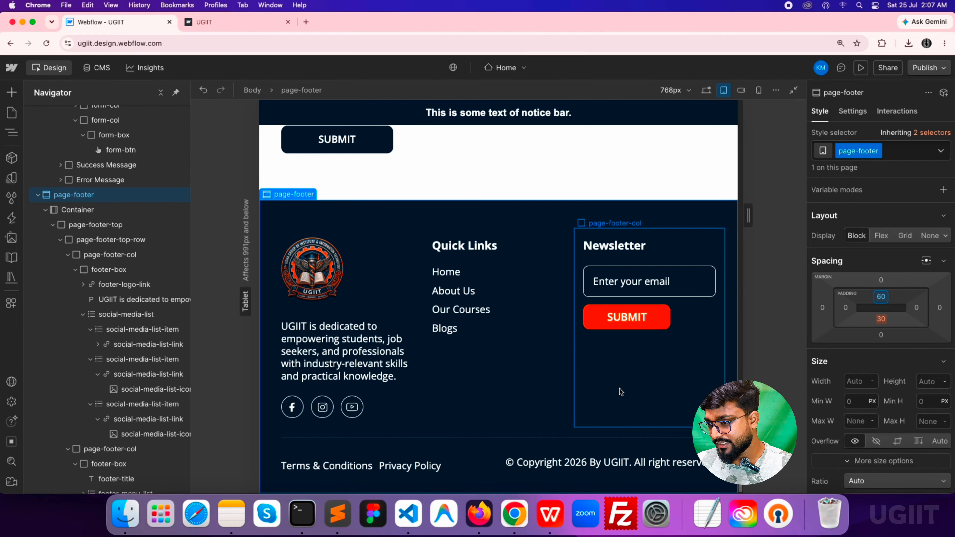
pyautogui.click(881, 320)
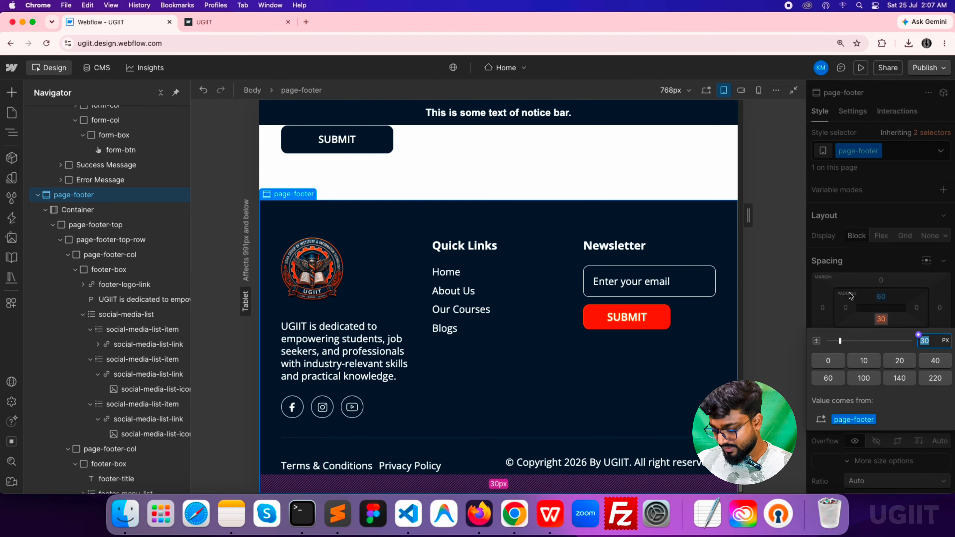
pyautogui.hotkey('shift', 'Down')
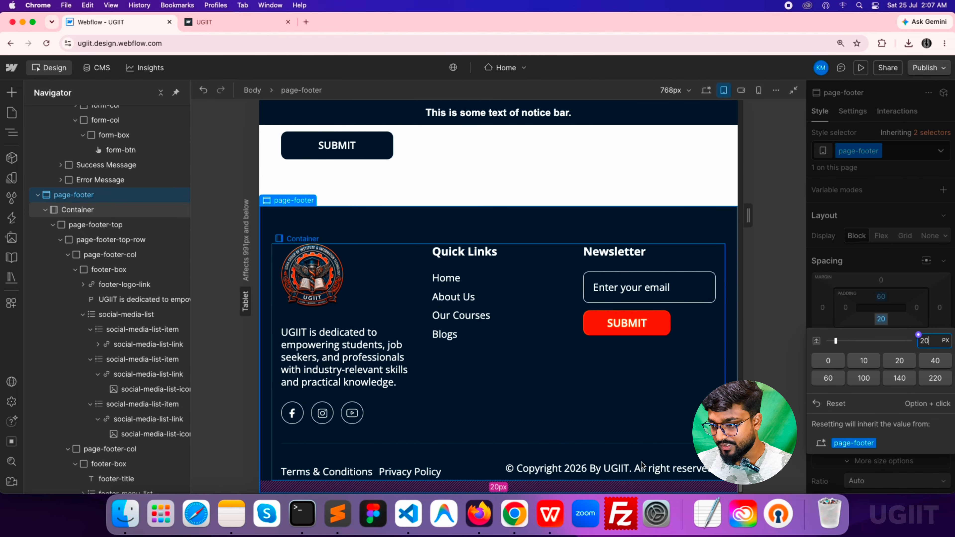
# Set both the top padding and the top margin of the page-footer-bottom block to 20 px for tablet
pyautogui.click(432, 449)
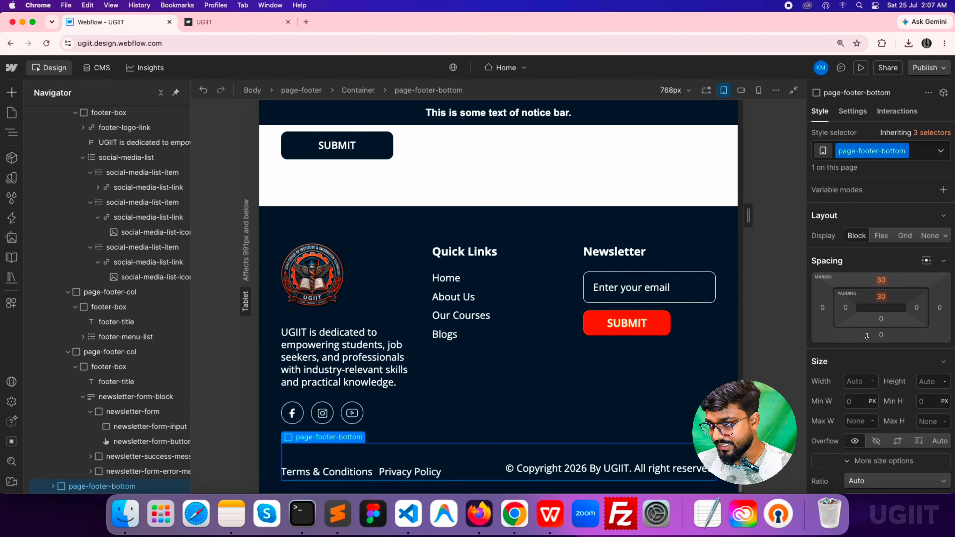
pyautogui.click(882, 299)
pyautogui.write('20')
pyautogui.press('Return')
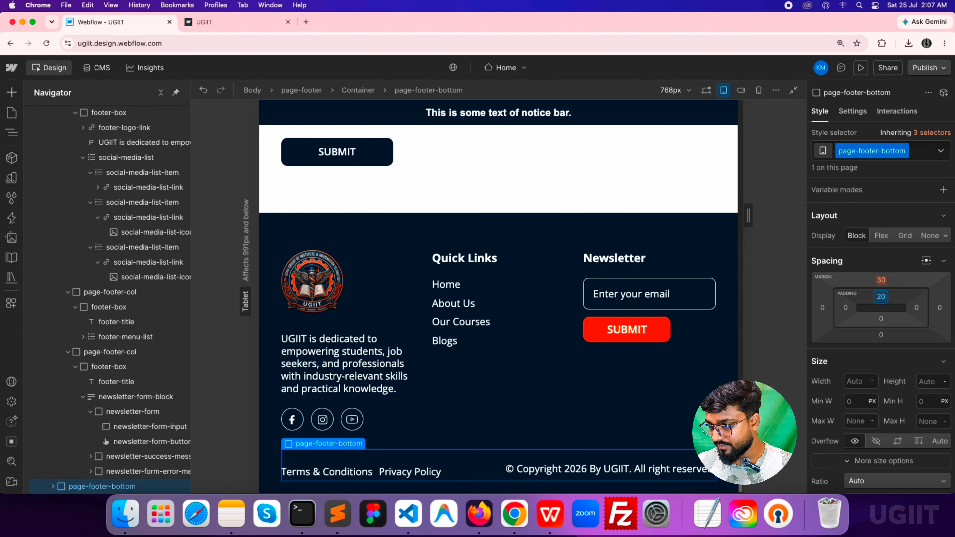
pyautogui.click(877, 301)
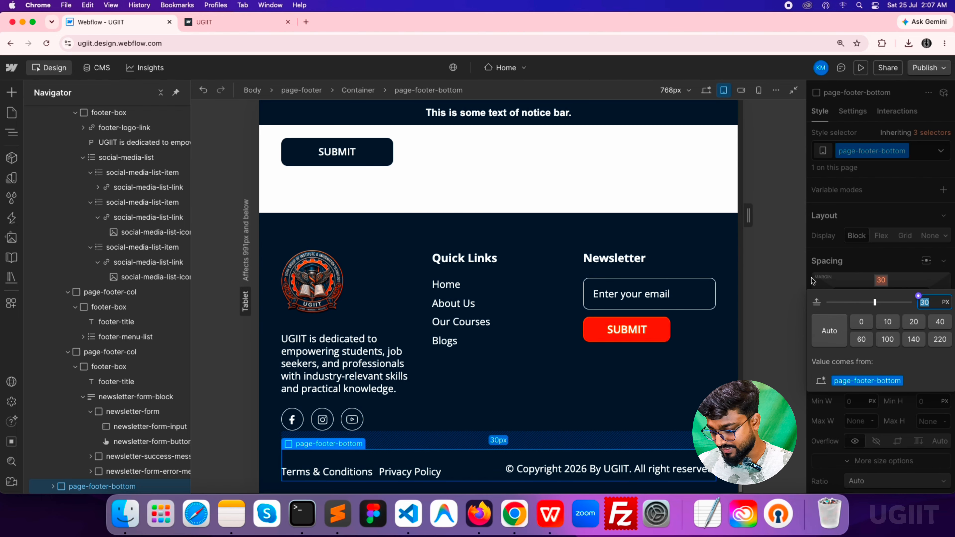
pyautogui.write('20')
pyautogui.press('Return')
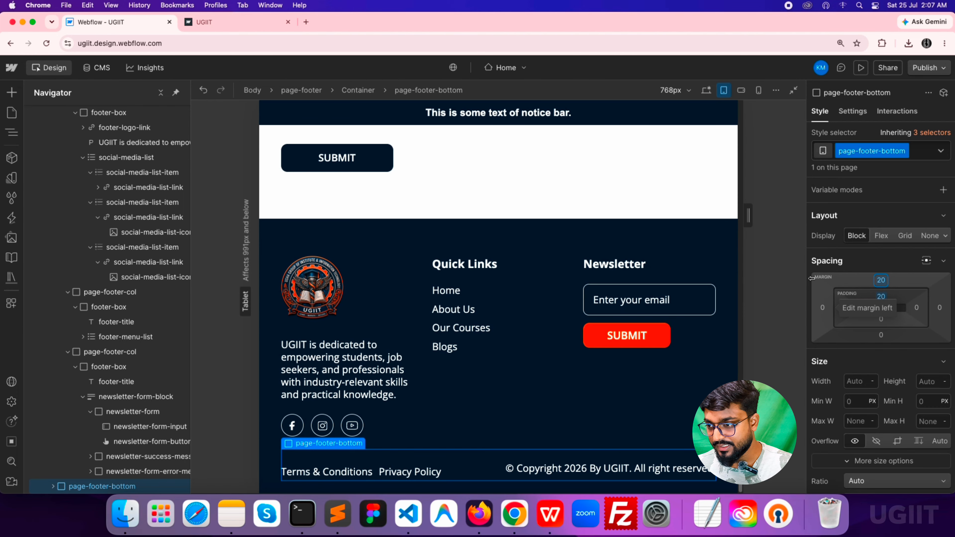
# Set the height of the newsletter-form-input email field to 44 px for tablet
pyautogui.click(676, 298)
pyautogui.click(924, 381)
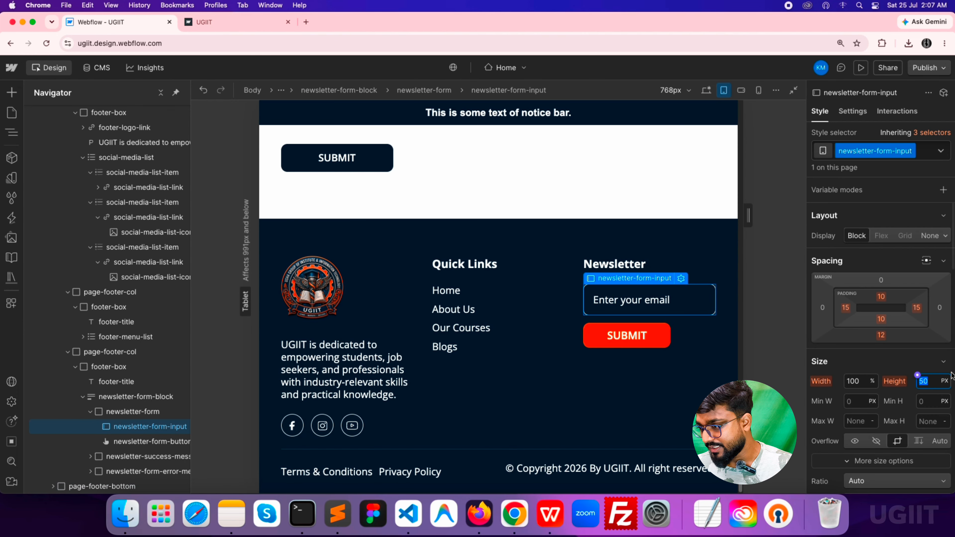
pyautogui.write('44')
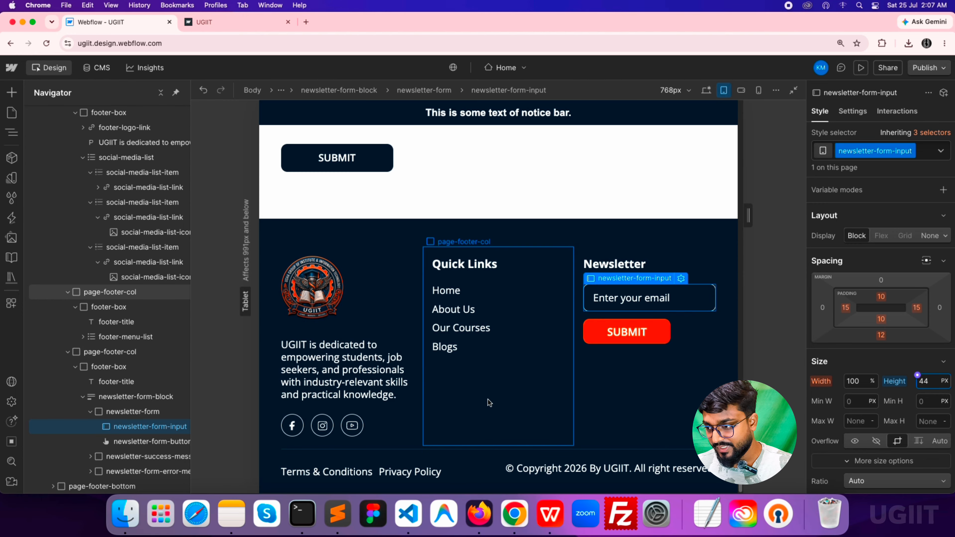
# Publish the tablet changes to the ugiit.webflow.io staging domain and check the footer on the live page at 768 px
pyautogui.click(926, 68)
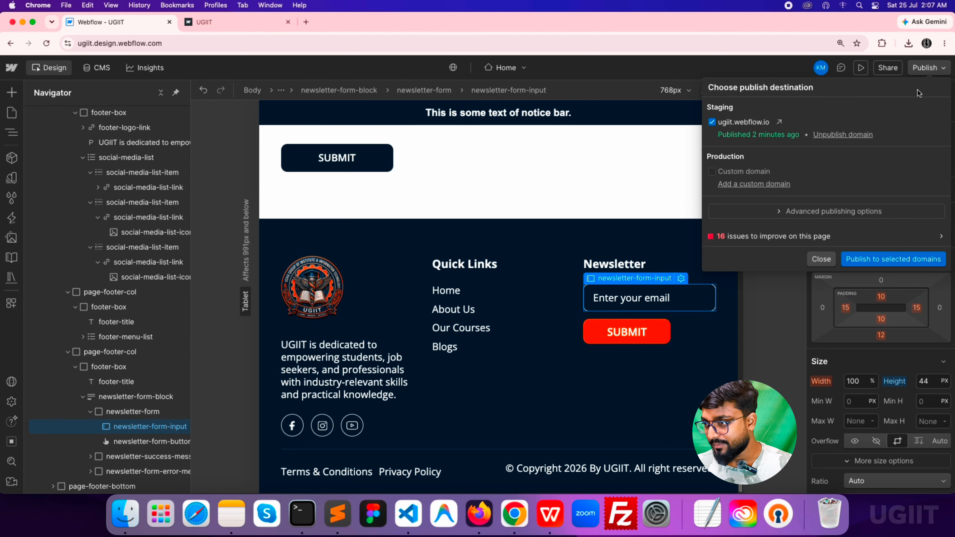
pyautogui.click(887, 259)
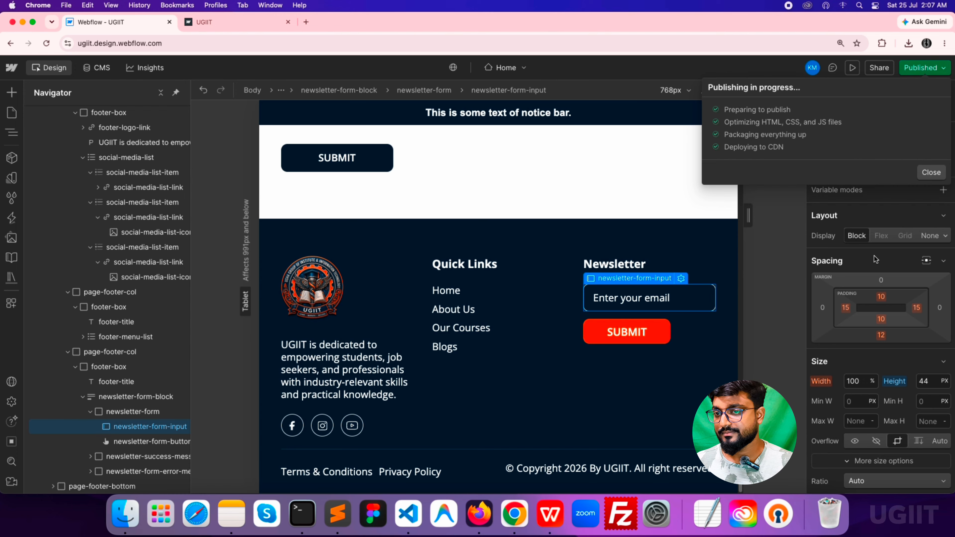
pyautogui.click(245, 25)
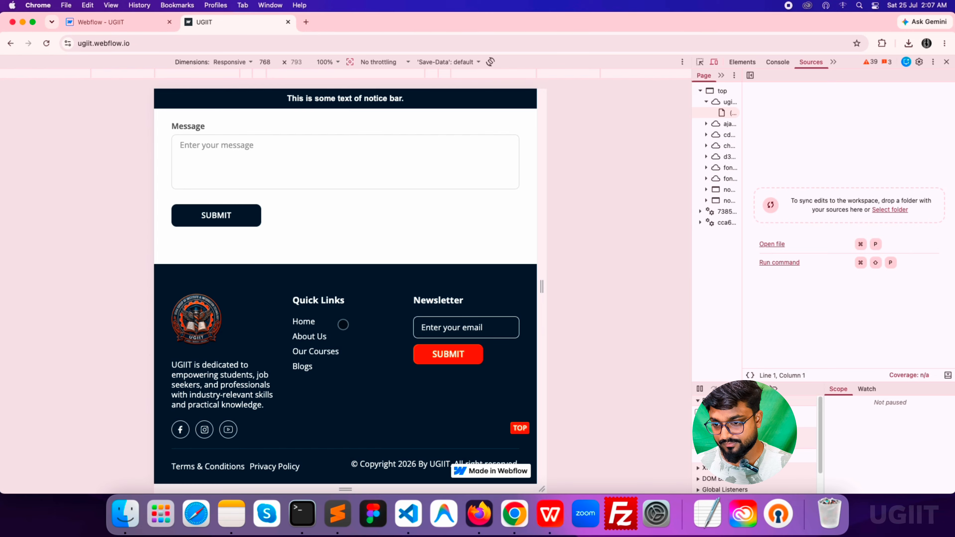
pyautogui.scroll(3, 290, 379)
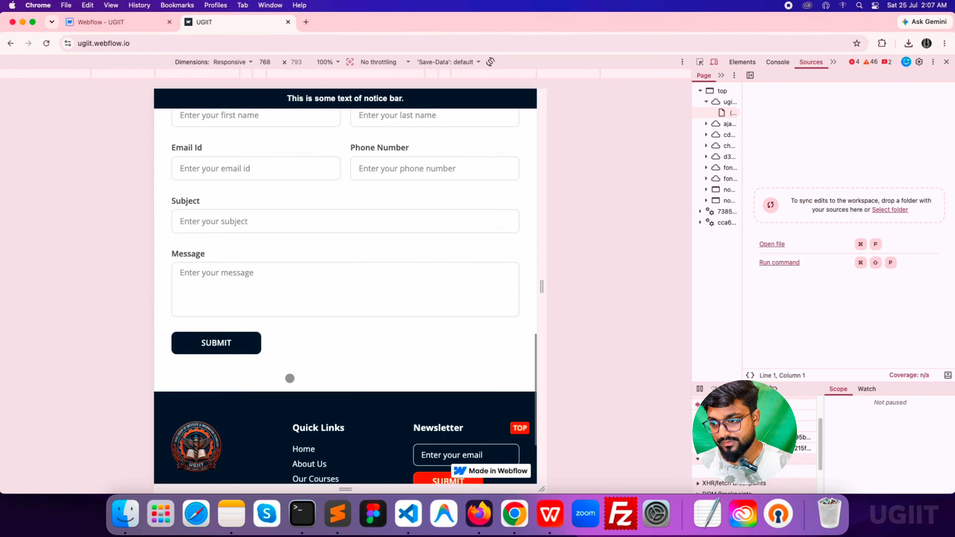
pyautogui.scroll(-3, 290, 379)
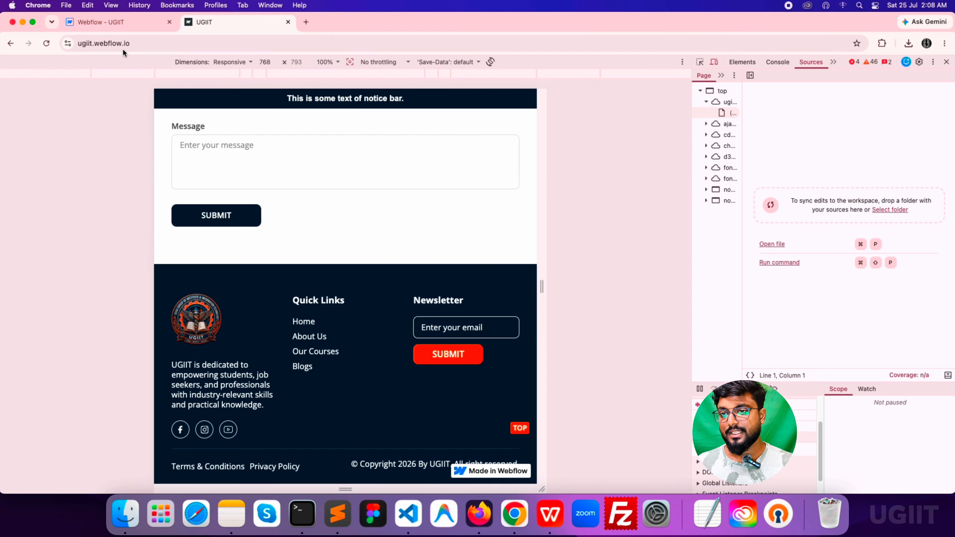
# Return to the Webflow Designer and preview the footer in the mobile landscape breakpoint at a 480 px canvas width
pyautogui.click(113, 23)
pyautogui.click(934, 69)
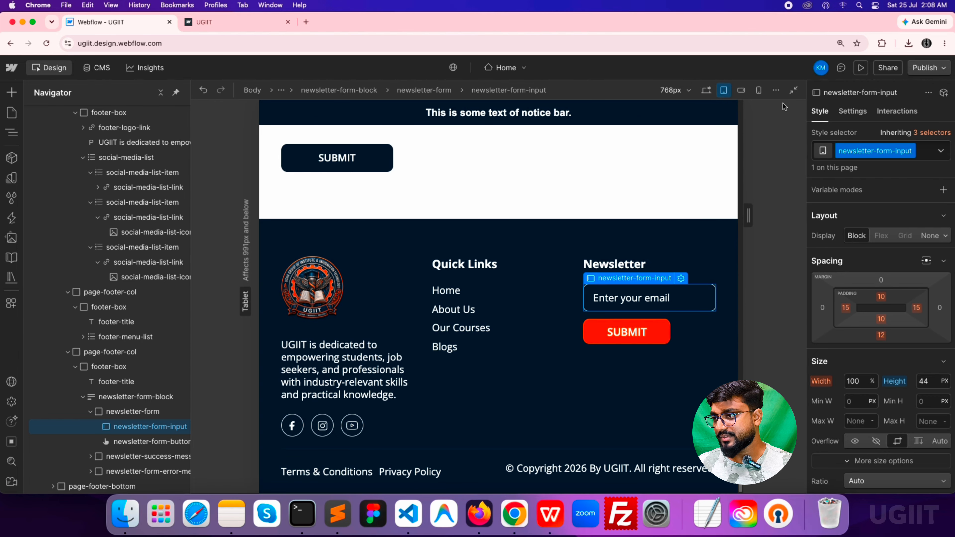
pyautogui.click(741, 91)
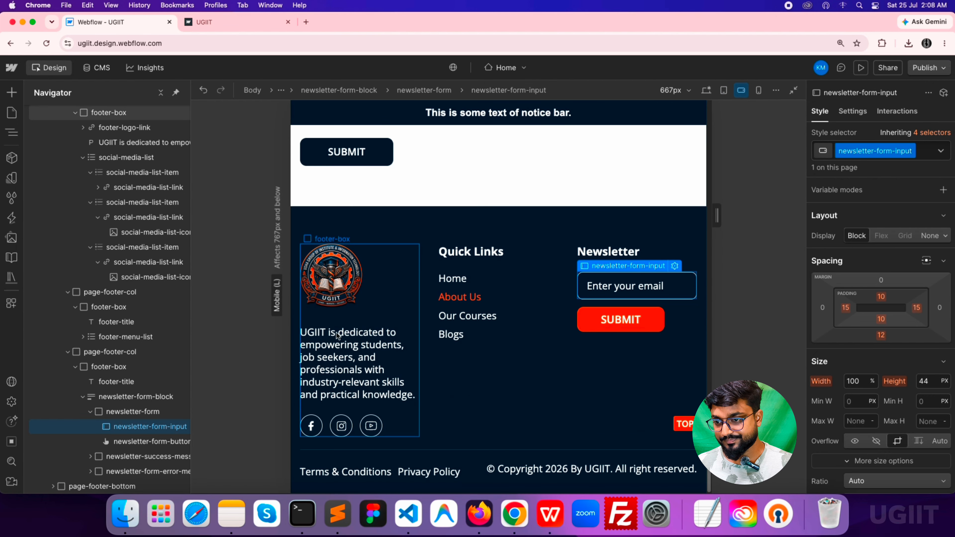
pyautogui.moveTo(288, 349); pyautogui.dragTo(378, 350)
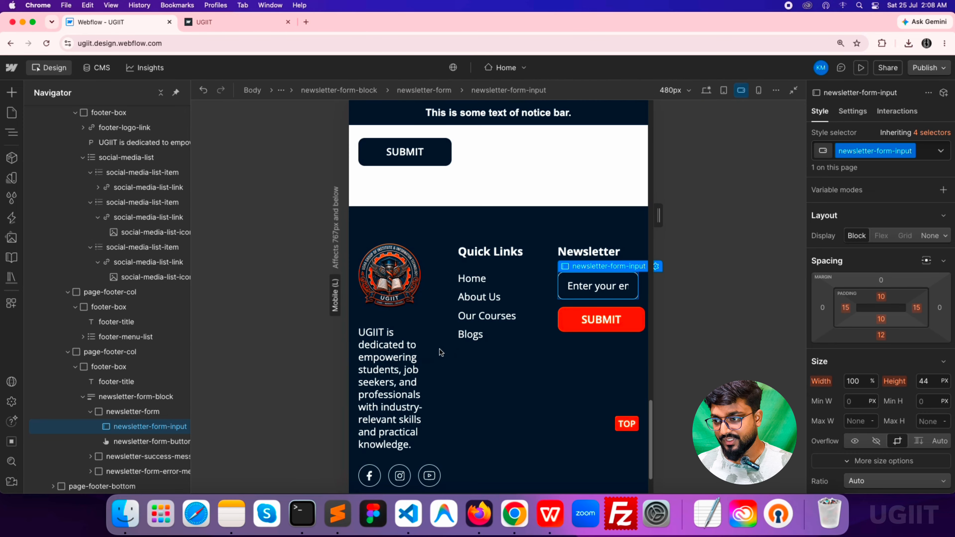
pyautogui.scroll(-2, 433, 301)
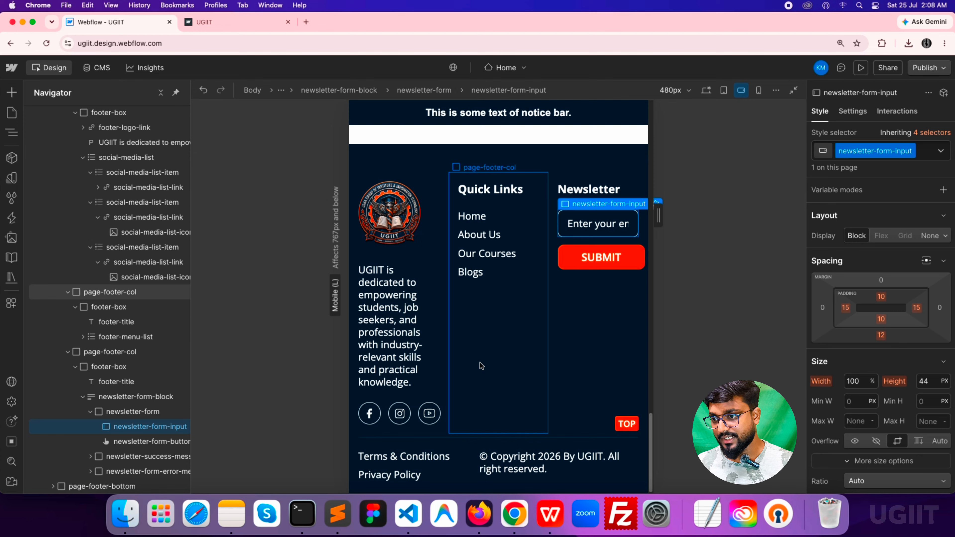
# Set the width of the page-footer-col columns to 50% for the mobile landscape breakpoint
pyautogui.click(442, 258)
pyautogui.click(859, 446)
pyautogui.write('50')
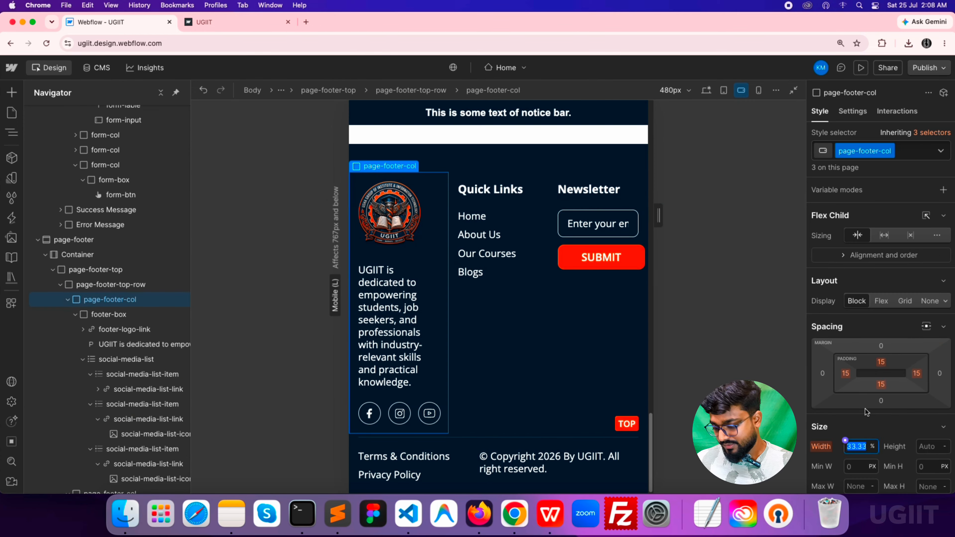
pyautogui.press('Return')
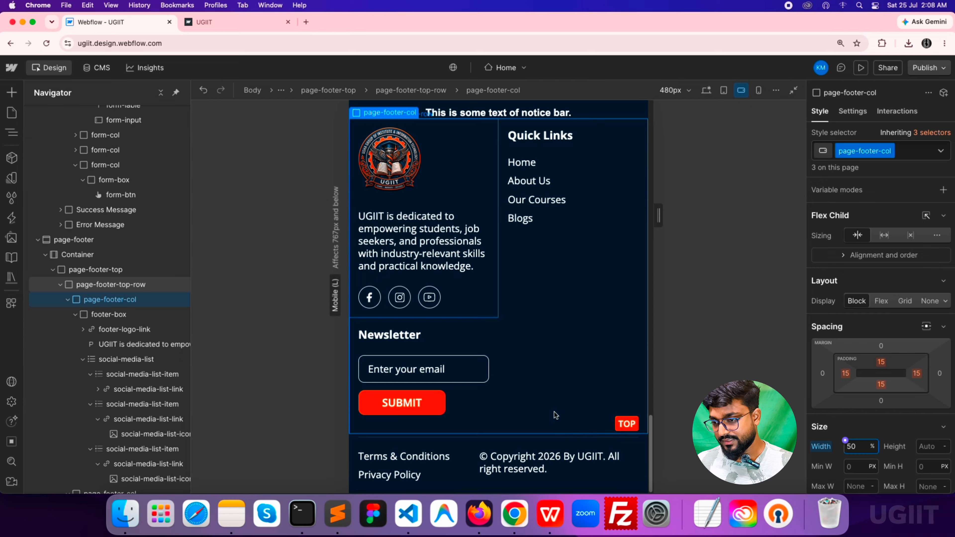
pyautogui.scroll(1, 561, 418)
pyautogui.scroll(-1, 562, 419)
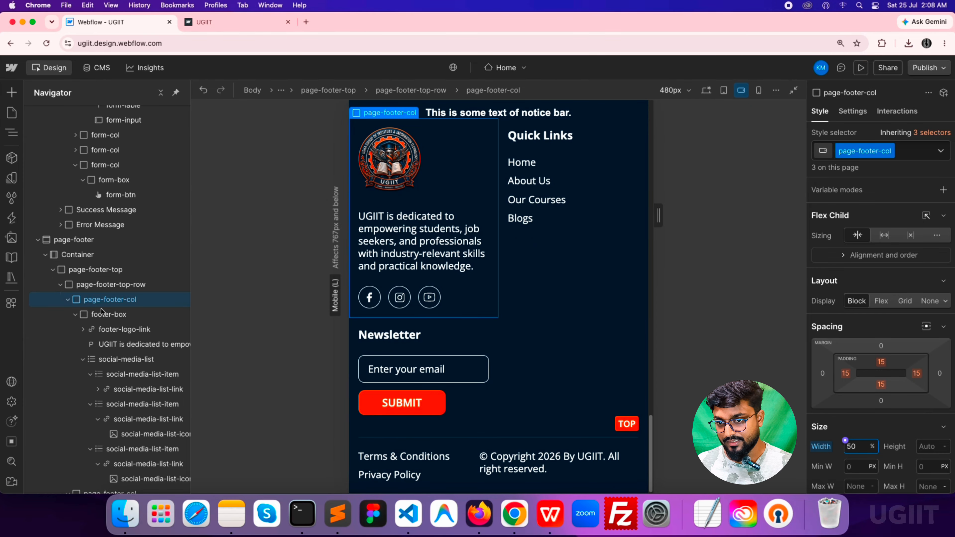
# Add the combo class newsletter-col to the Newsletter page-footer-col and set its width to 100%
pyautogui.click(68, 300)
pyautogui.click(68, 315)
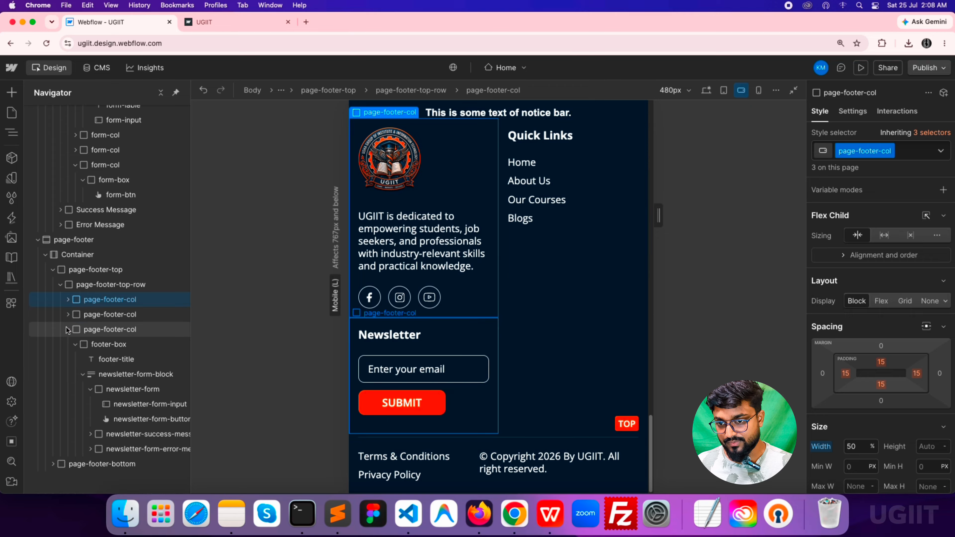
pyautogui.click(68, 330)
pyautogui.click(109, 329)
pyautogui.click(897, 155)
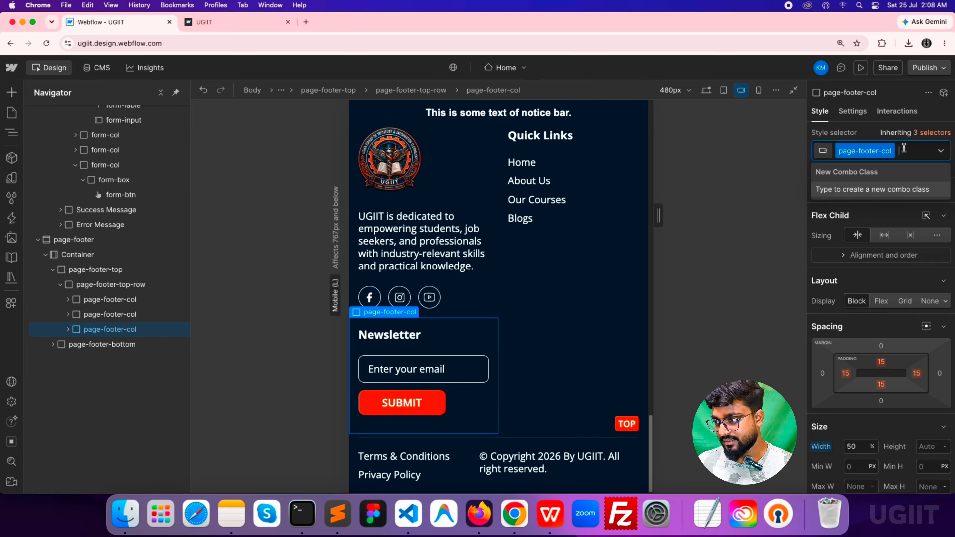
pyautogui.write('ne')
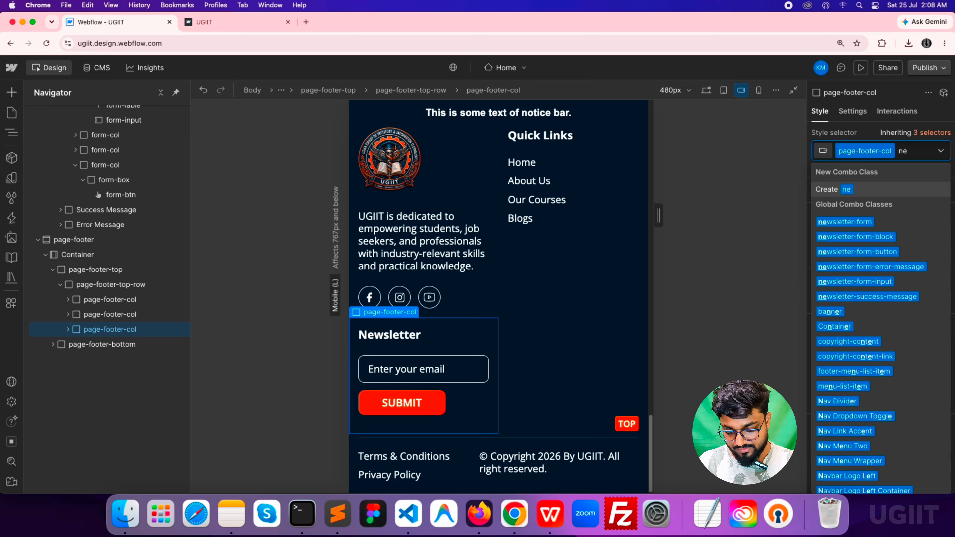
pyautogui.write('wslet')
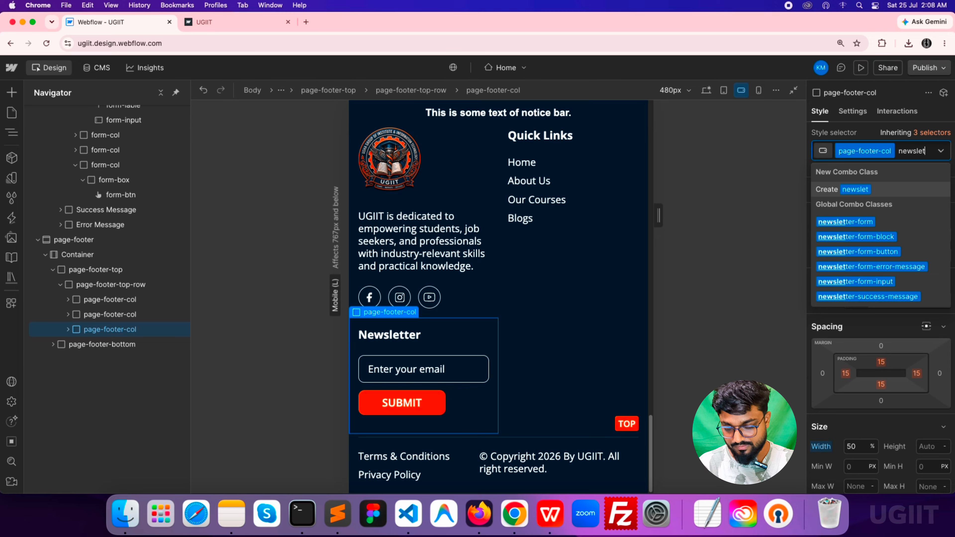
pyautogui.write('ter-col')
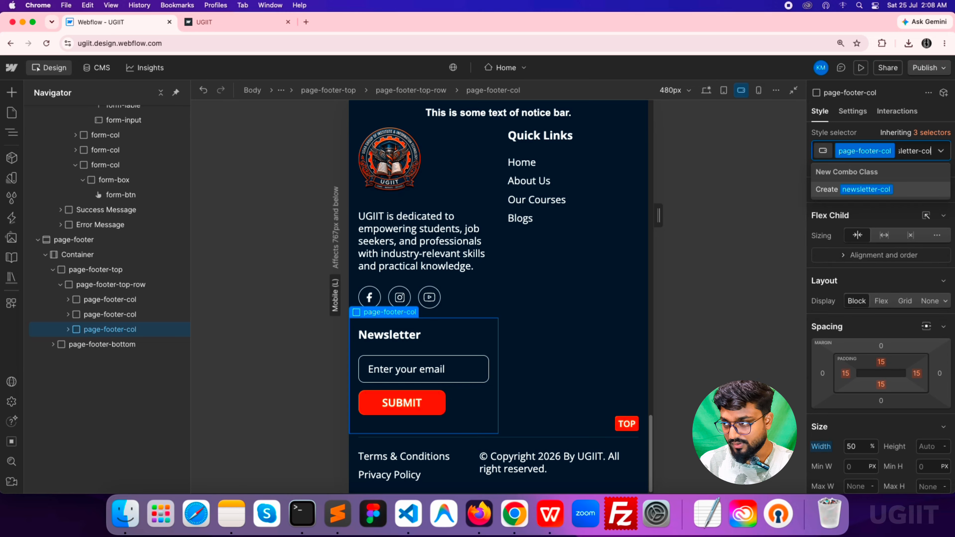
pyautogui.press('Return')
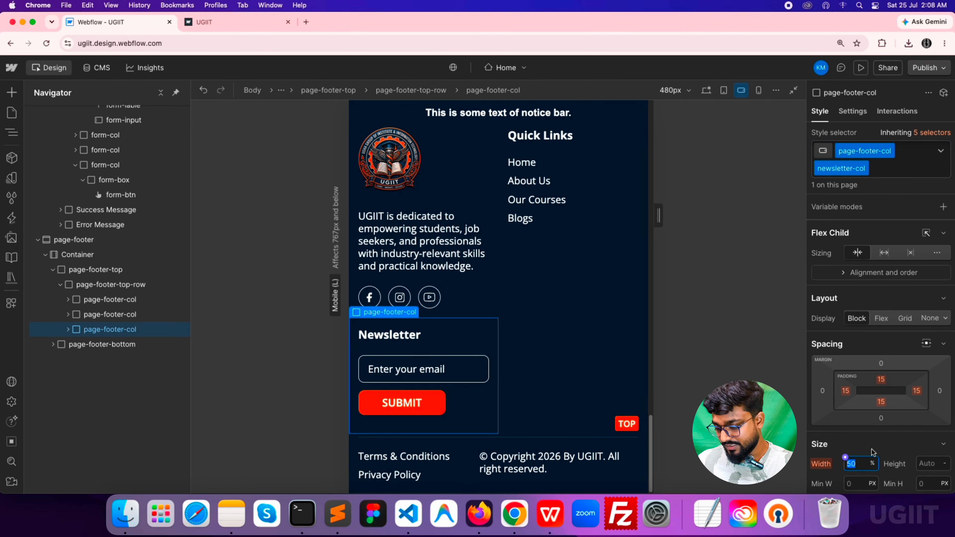
pyautogui.write('100')
pyautogui.press('Return')
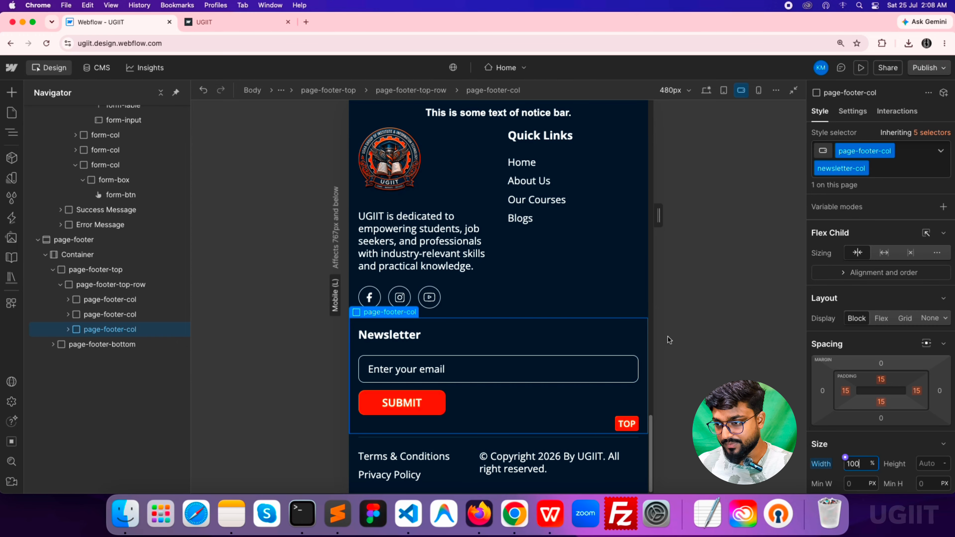
# Set the top padding of the page-footer section to 40 px for mobile landscape
pyautogui.click(584, 279)
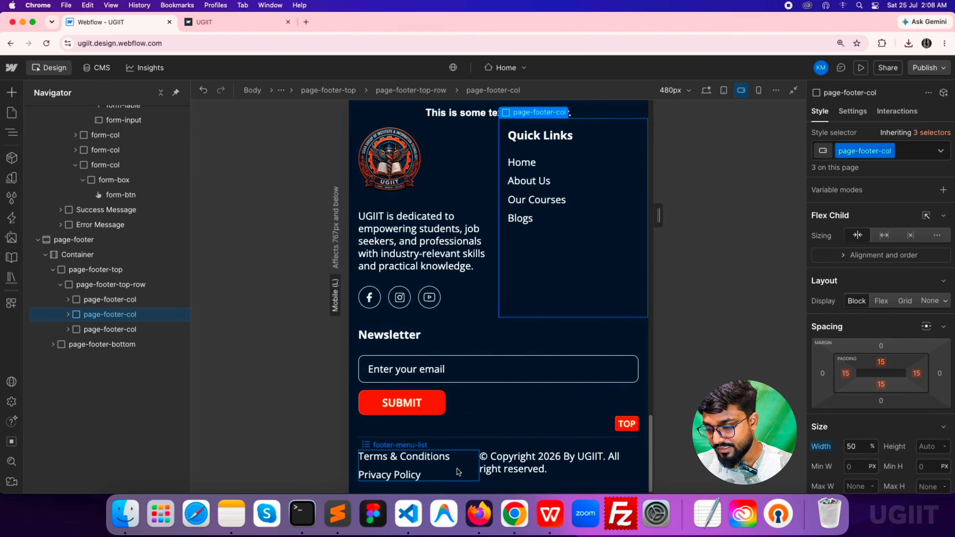
pyautogui.scroll(3, 467, 398)
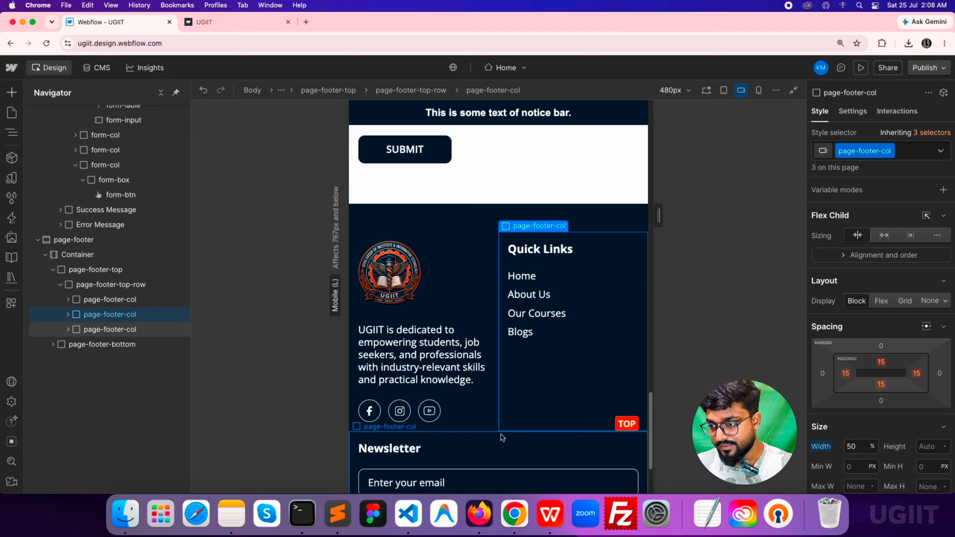
pyautogui.click(531, 252)
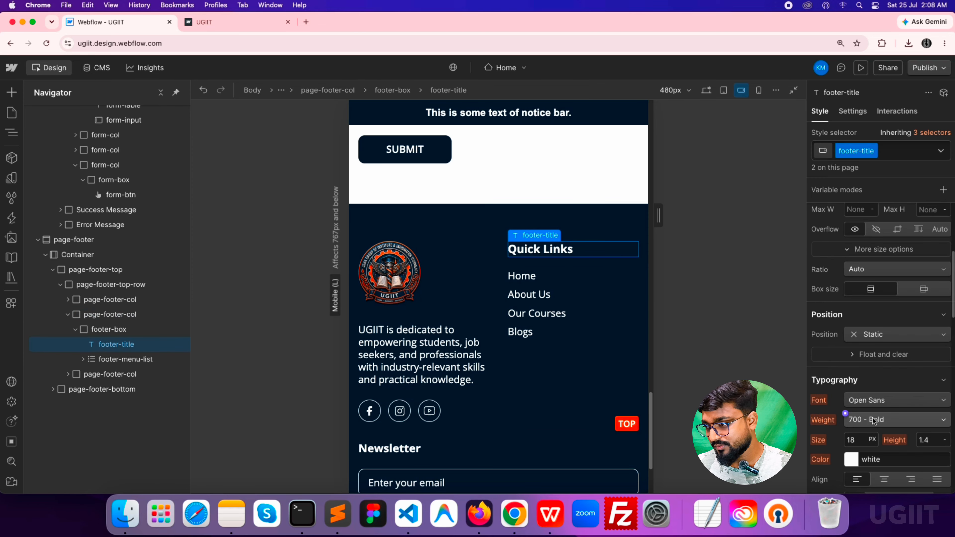
pyautogui.click(437, 207)
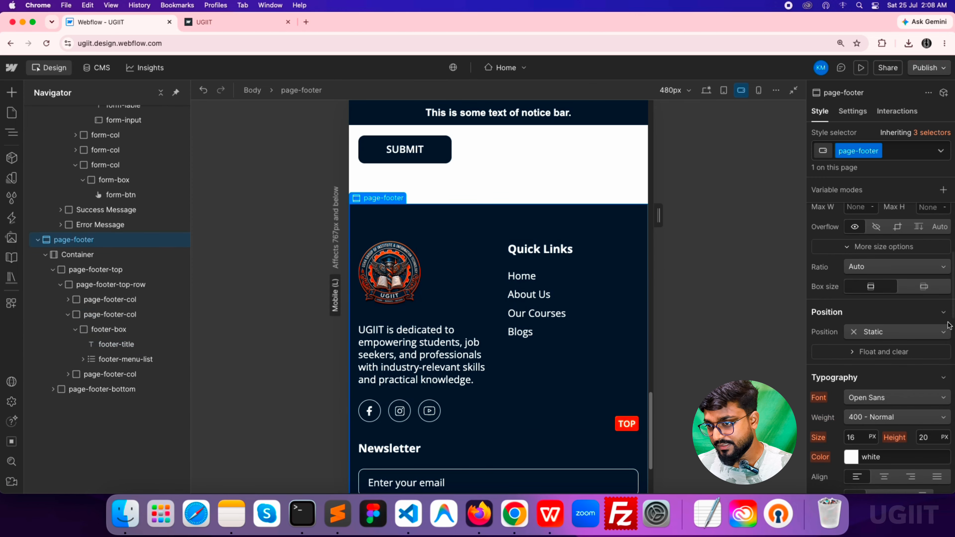
pyautogui.scroll(5, 881, 291)
pyautogui.click(881, 297)
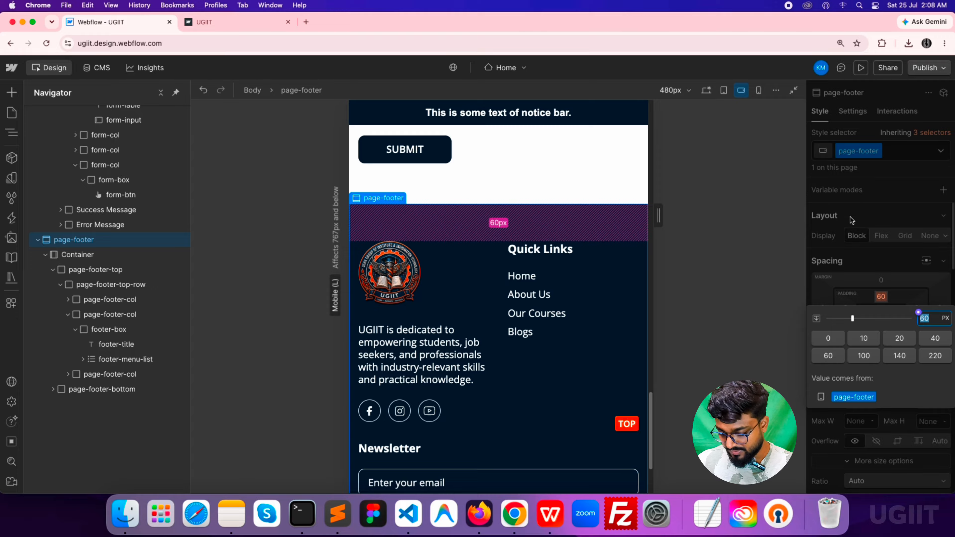
pyautogui.write('40')
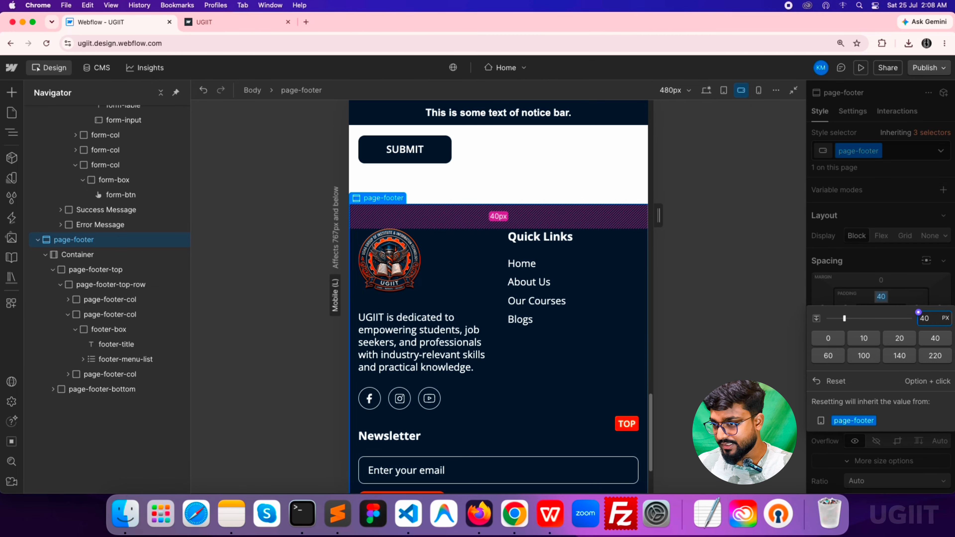
pyautogui.scroll(-3, 625, 309)
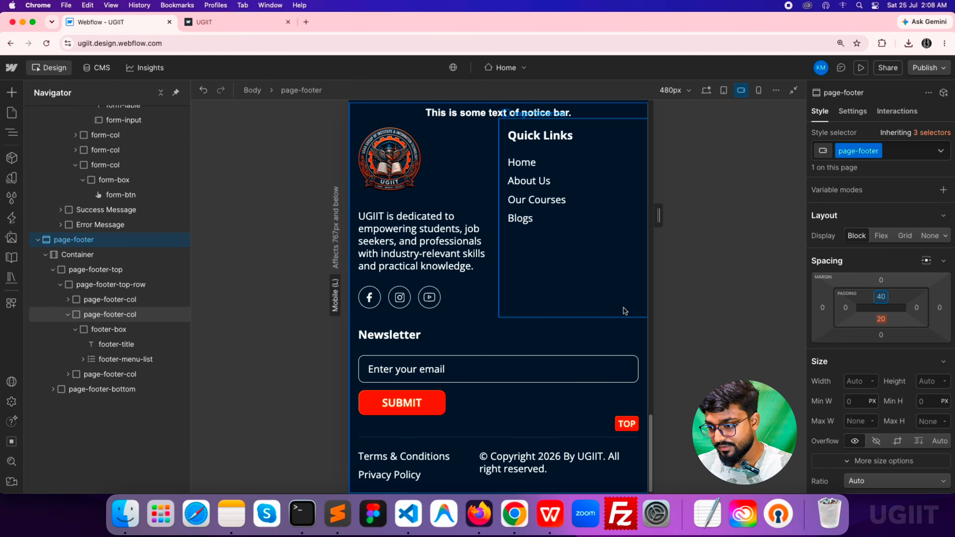
pyautogui.scroll(3, 518, 397)
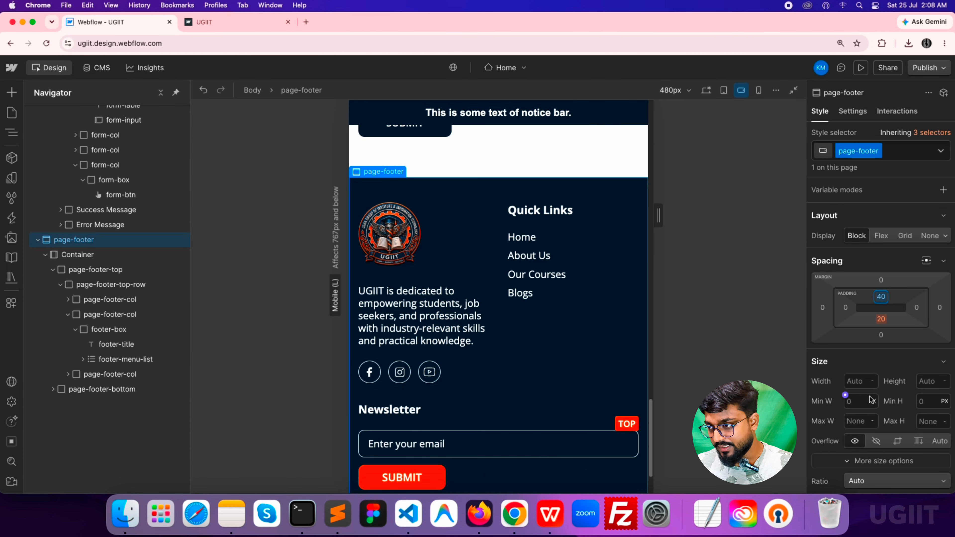
# Change the flex direction of the page-footerbottom-row to vertical so the legal links stack above the copyright text
pyautogui.scroll(-5, 880, 338)
pyautogui.scroll(-3, 507, 405)
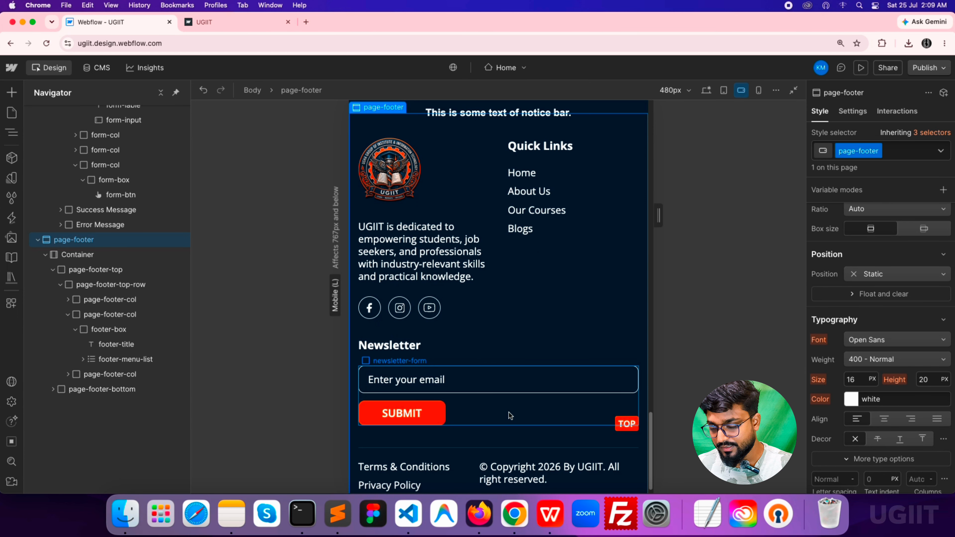
pyautogui.click(459, 465)
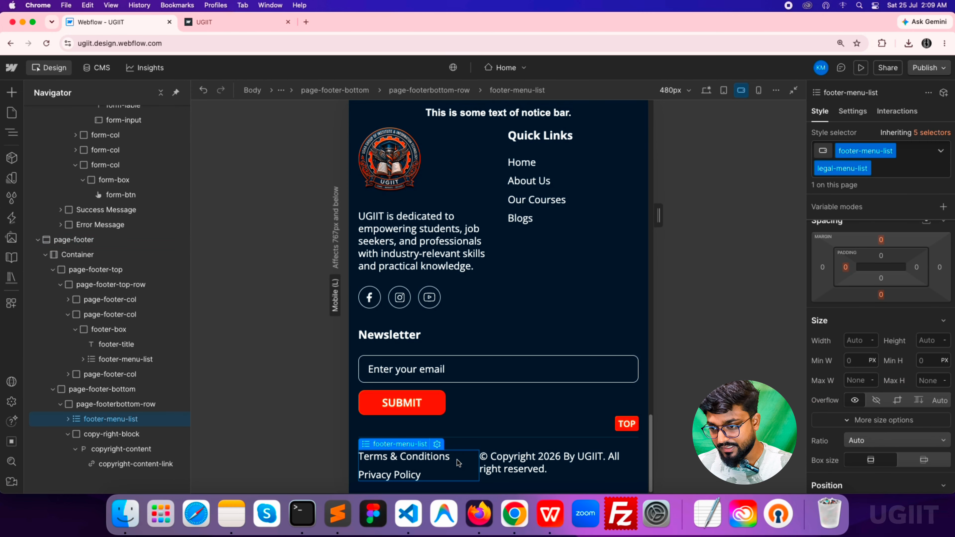
pyautogui.click(66, 434)
pyautogui.click(112, 403)
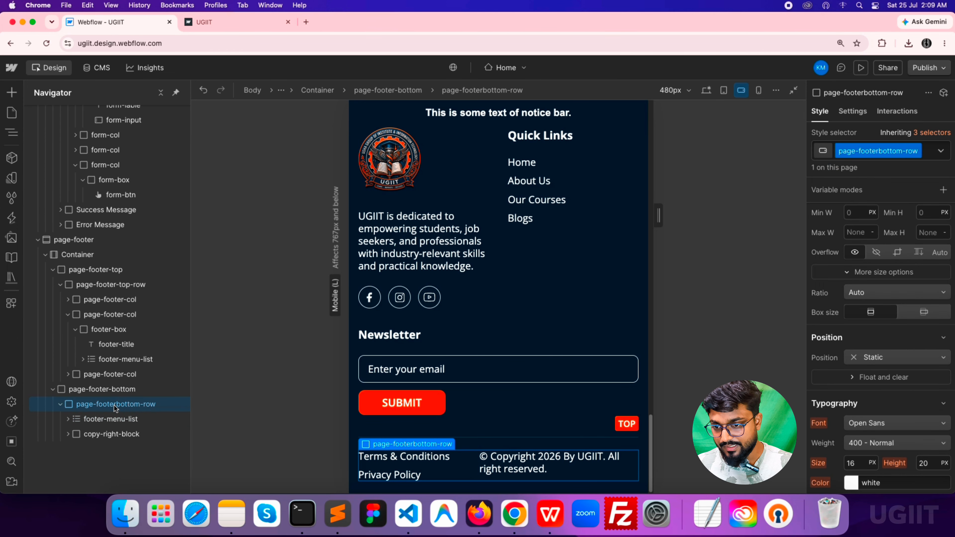
pyautogui.scroll(7, 953, 323)
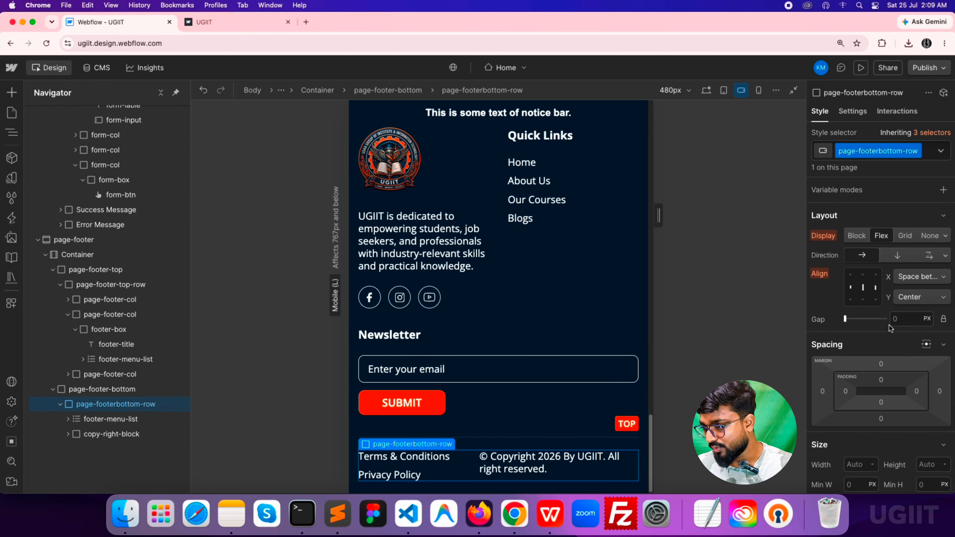
pyautogui.click(898, 257)
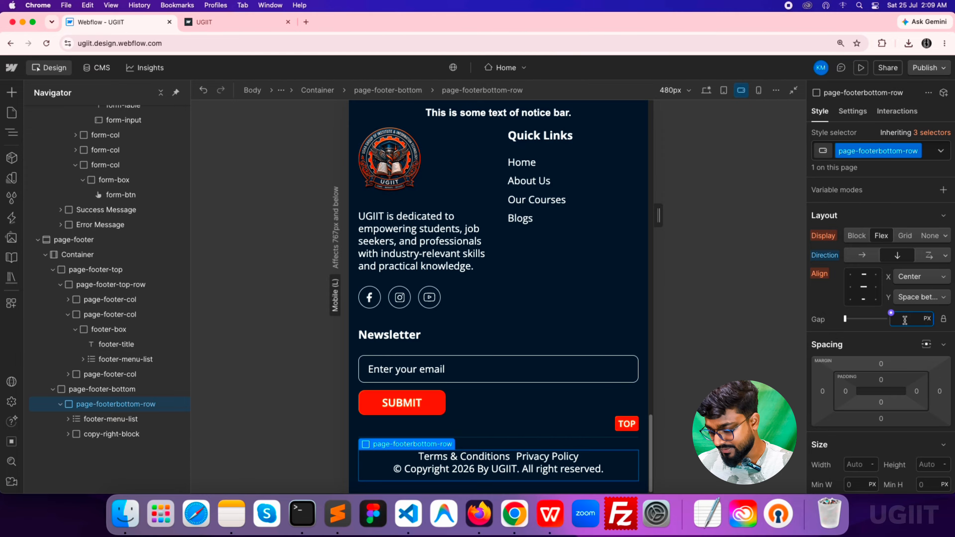
# Set the gap of the page-footerbottom-row to 14 px
pyautogui.write('10')
pyautogui.press('Return')
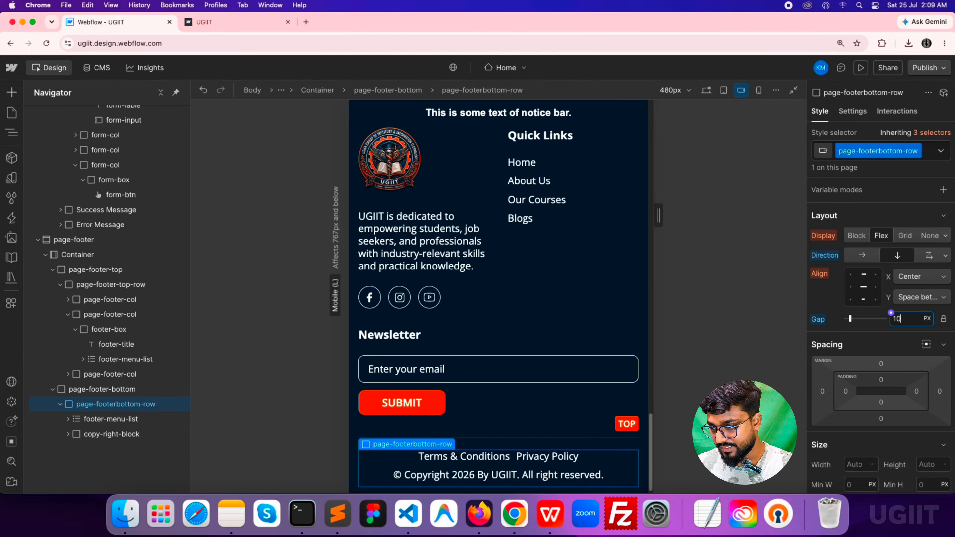
pyautogui.press('Up')
pyautogui.press('Up')
pyautogui.press('Up')
pyautogui.press('Up')
pyautogui.scroll(-1, 570, 401)
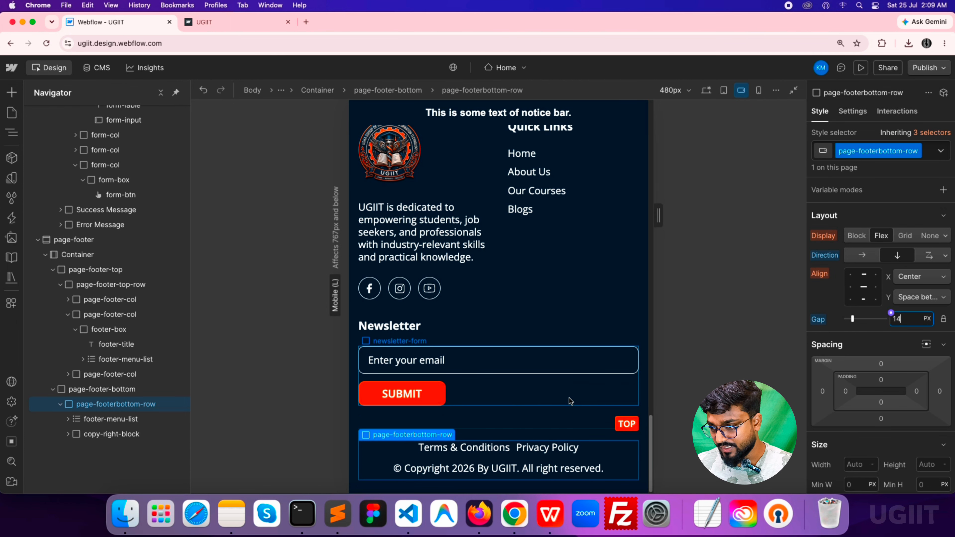
# Look over the stacked mobile footer on the canvas and publish the site with the mobile landscape changes
pyautogui.click(579, 436)
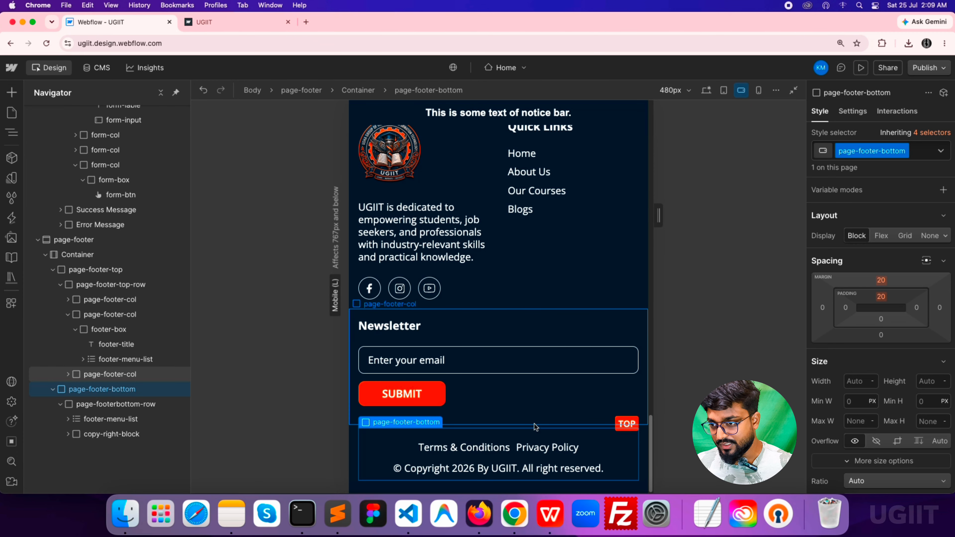
pyautogui.scroll(5, 534, 411)
pyautogui.scroll(-5, 533, 392)
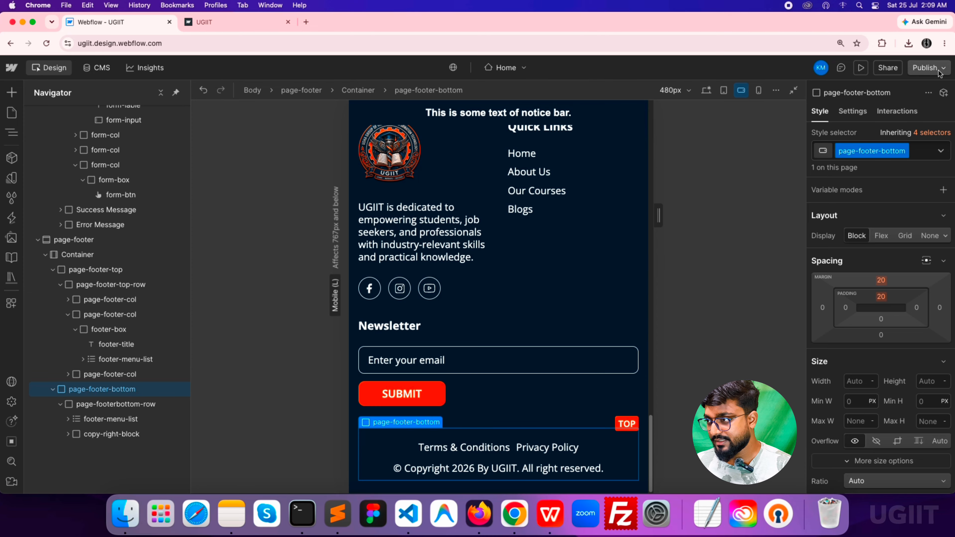
pyautogui.click(929, 67)
pyautogui.click(882, 259)
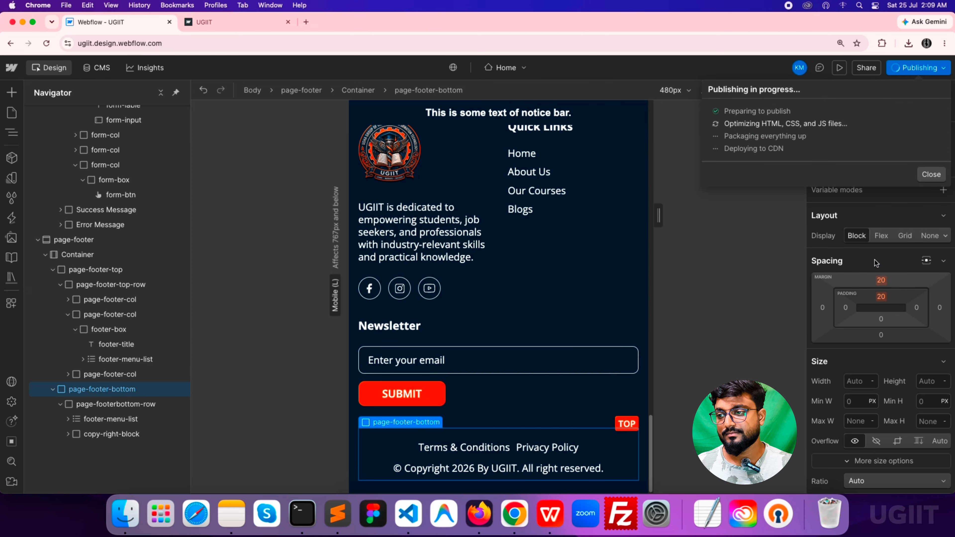
# Switch to the live ugiit.webflow.io page, set the responsive preview width to 480 px and check the updated footer
pyautogui.click(241, 31)
pyautogui.click(268, 63)
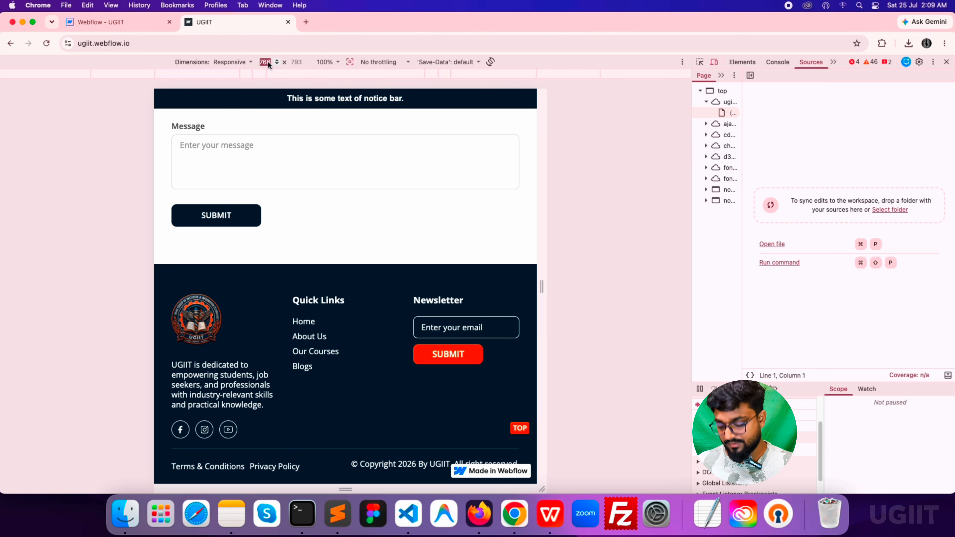
pyautogui.write('480')
pyautogui.press('Return')
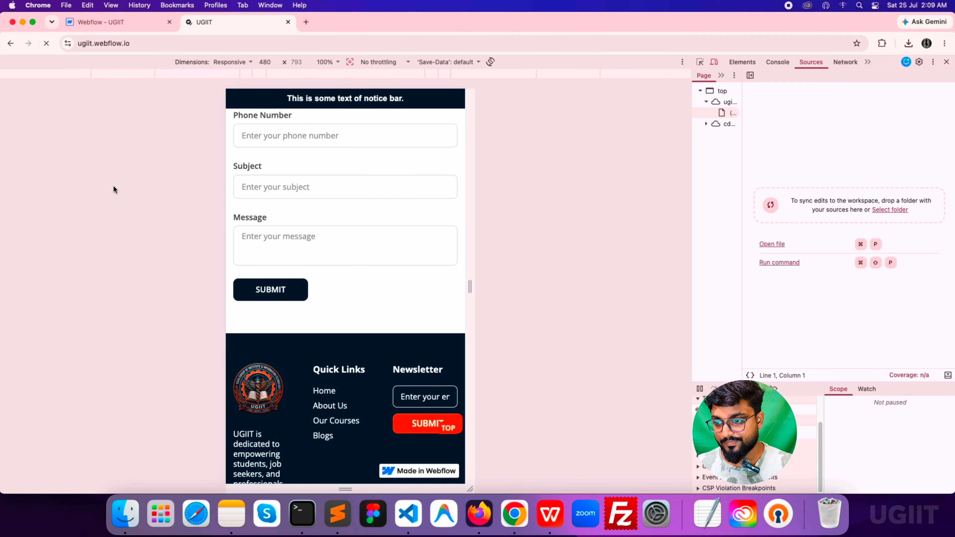
pyautogui.scroll(-5, 413, 321)
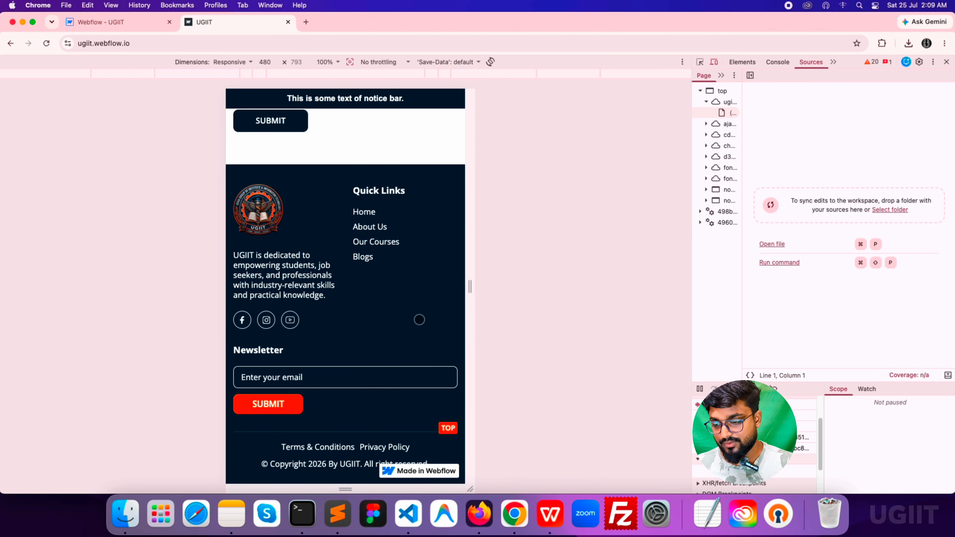
# Resume the paused page and look over the live footer at the 480 px preview width
pyautogui.press('F8')
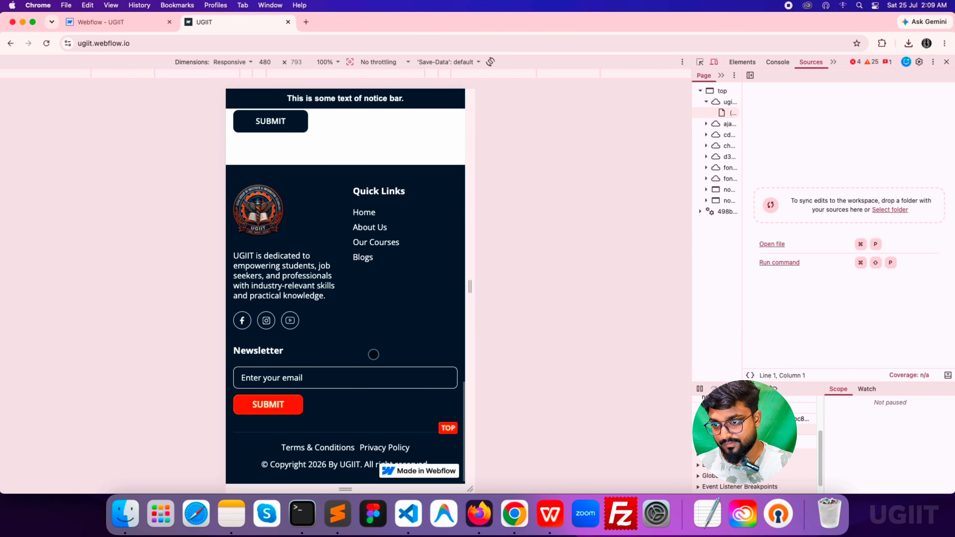
pyautogui.scroll(4, 373, 354)
pyautogui.scroll(-4, 291, 305)
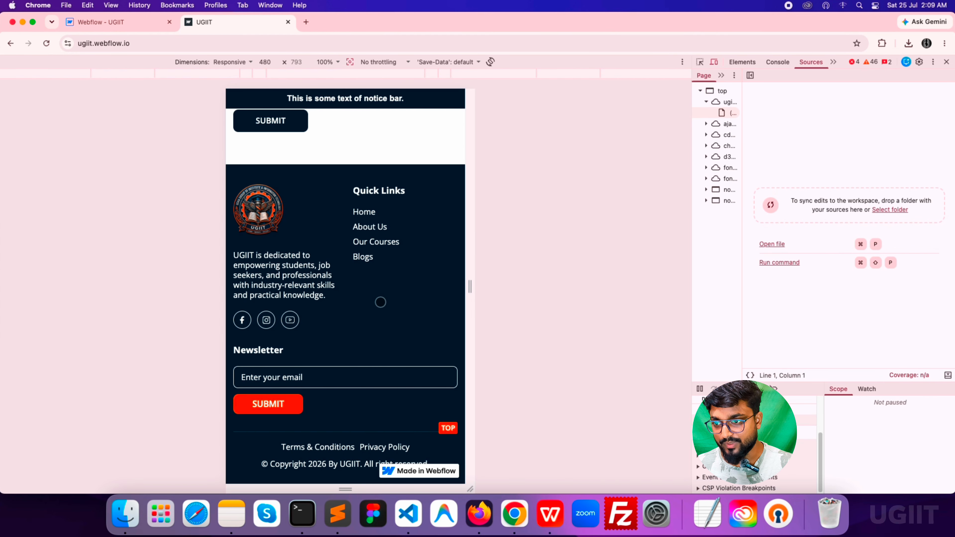
# Return to the Webflow Designer and set the page-footer-col width to 100% at the mobile portrait breakpoint
pyautogui.click(126, 21)
pyautogui.click(921, 70)
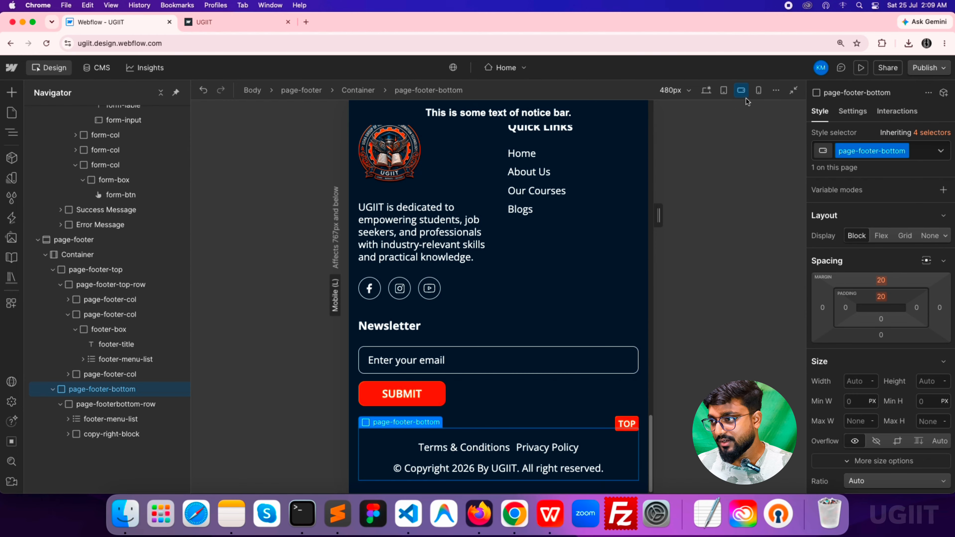
pyautogui.click(759, 91)
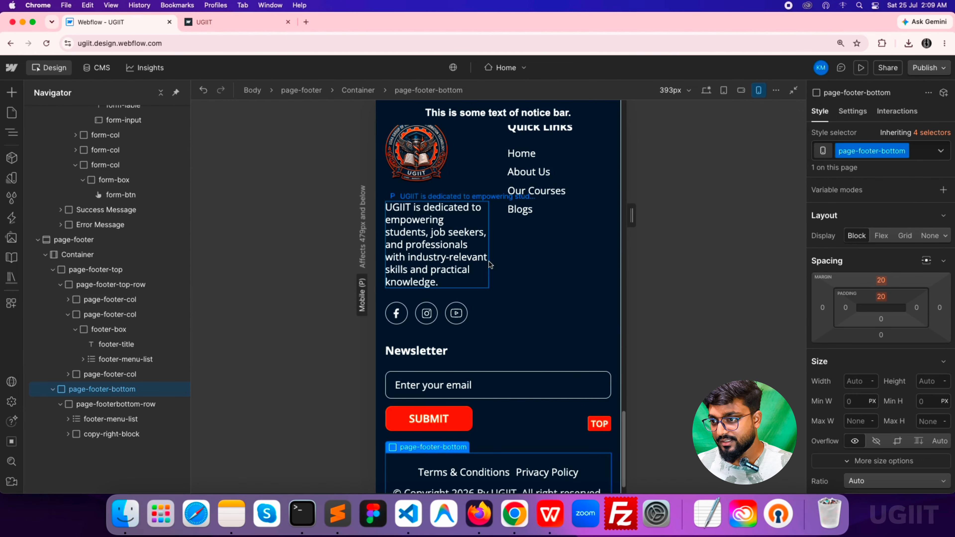
pyautogui.click(500, 217)
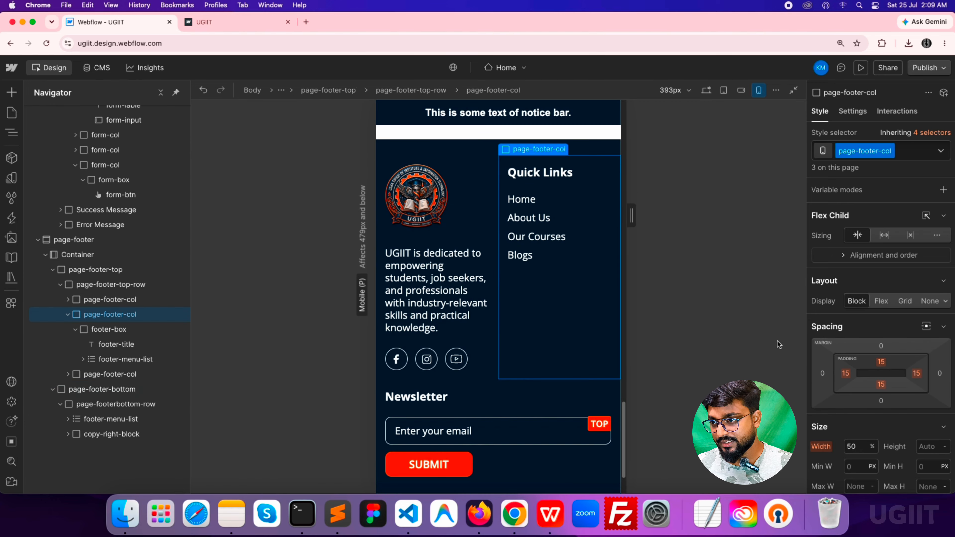
pyautogui.write('100')
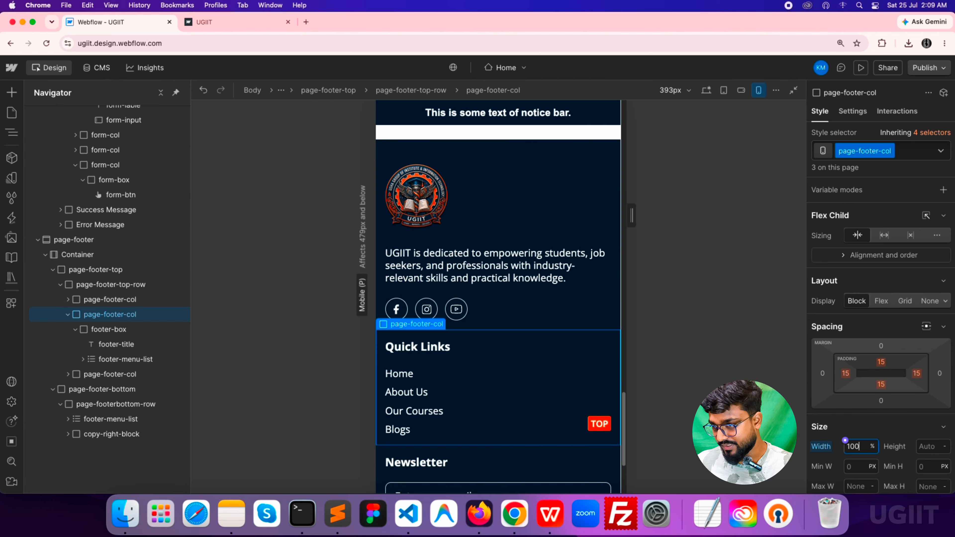
pyautogui.press('Return')
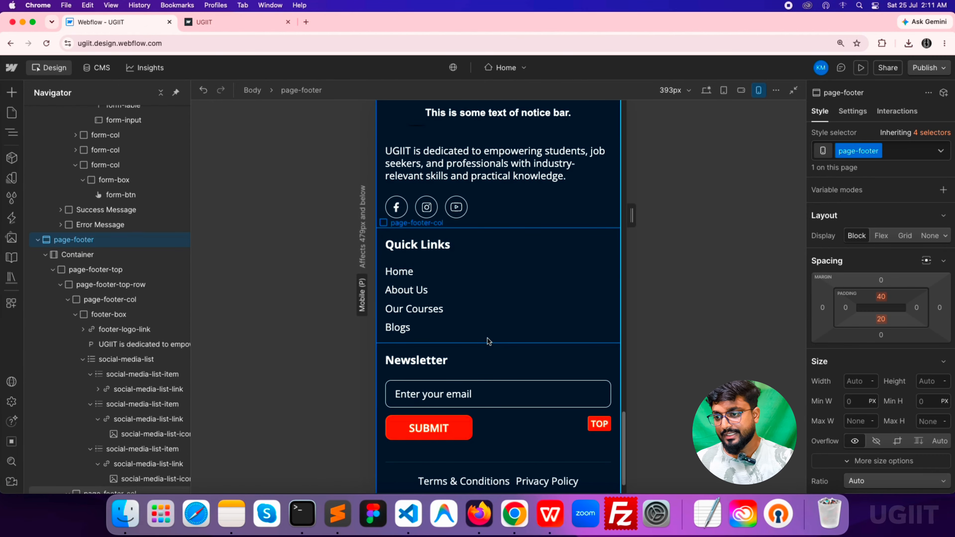
# Set the bottom margin of the footer-title to 16 px for mobile portrait
pyautogui.click(443, 363)
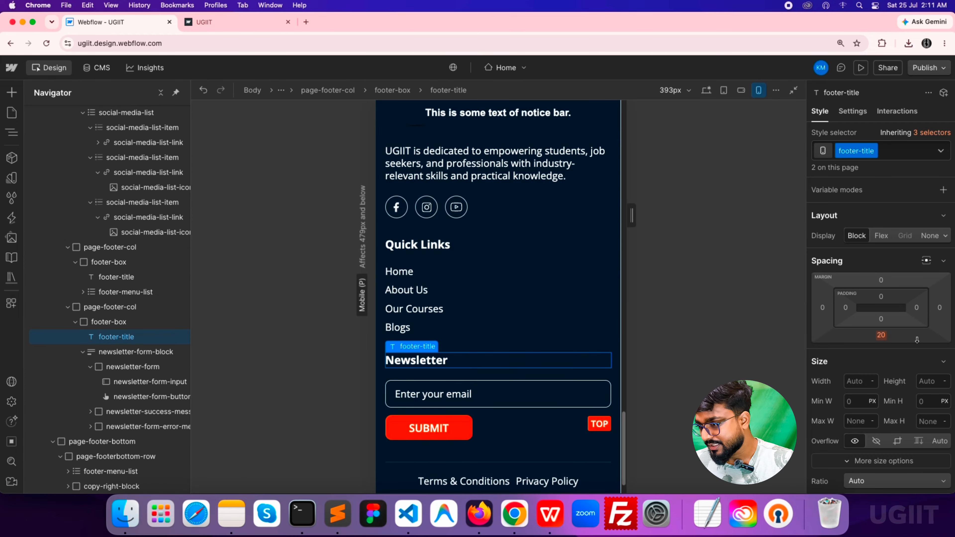
pyautogui.click(881, 335)
pyautogui.write('17')
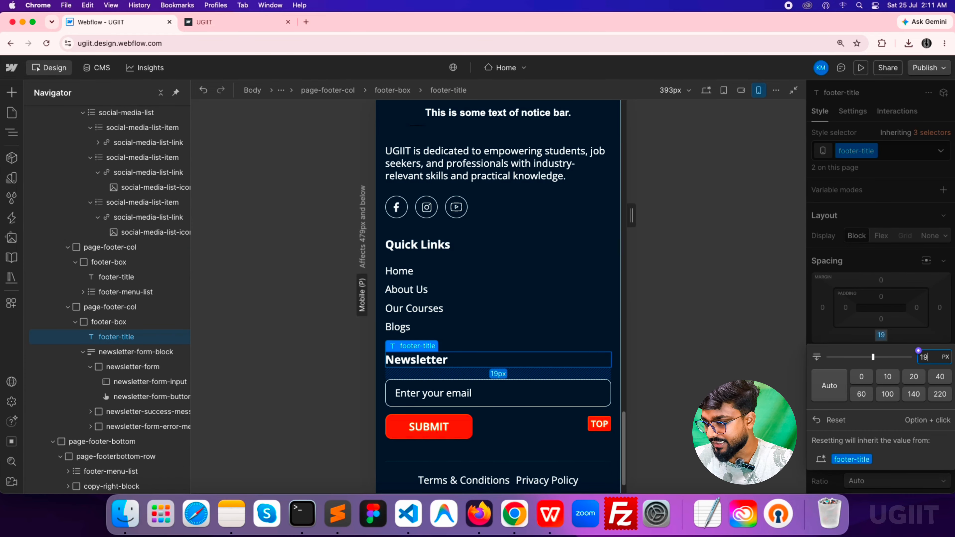
pyautogui.press('Down')
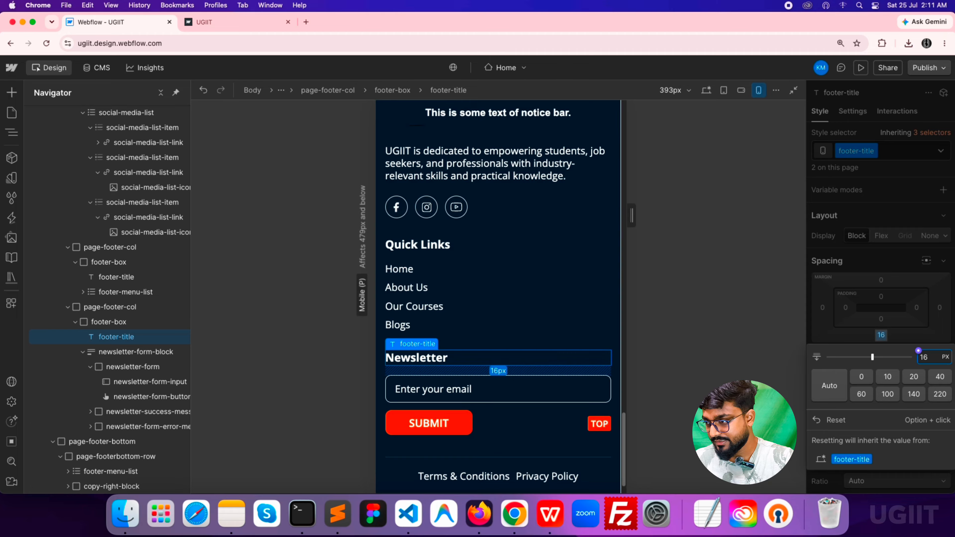
pyautogui.press('Escape')
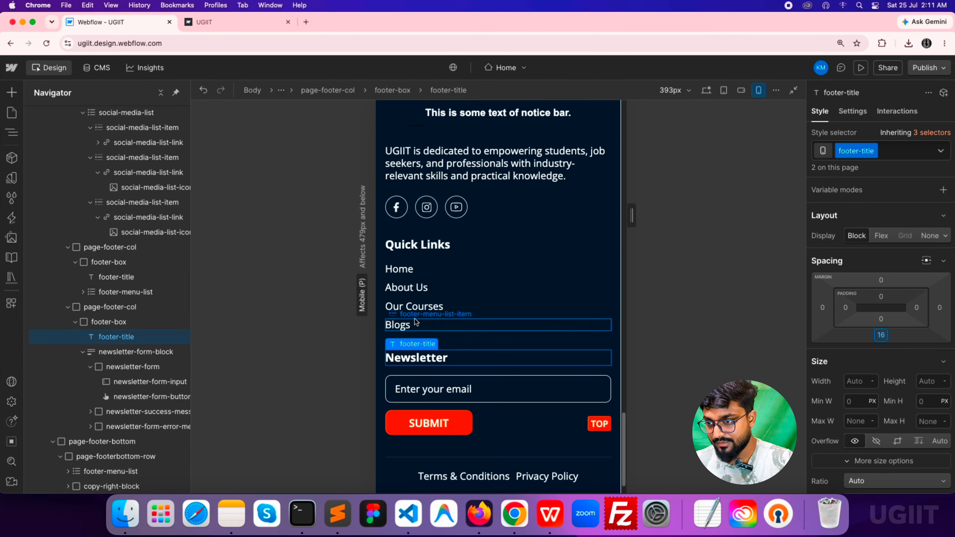
# Set the gap of the Quick Links footer-menu-list to 8 px and look over the mobile footer
pyautogui.click(408, 279)
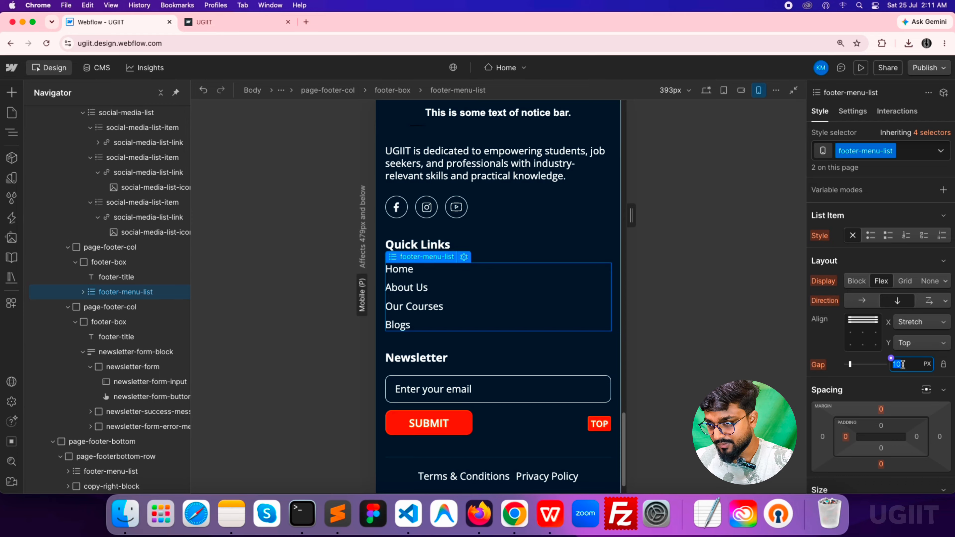
pyautogui.press('Down')
pyautogui.press('Down')
pyautogui.press('Down')
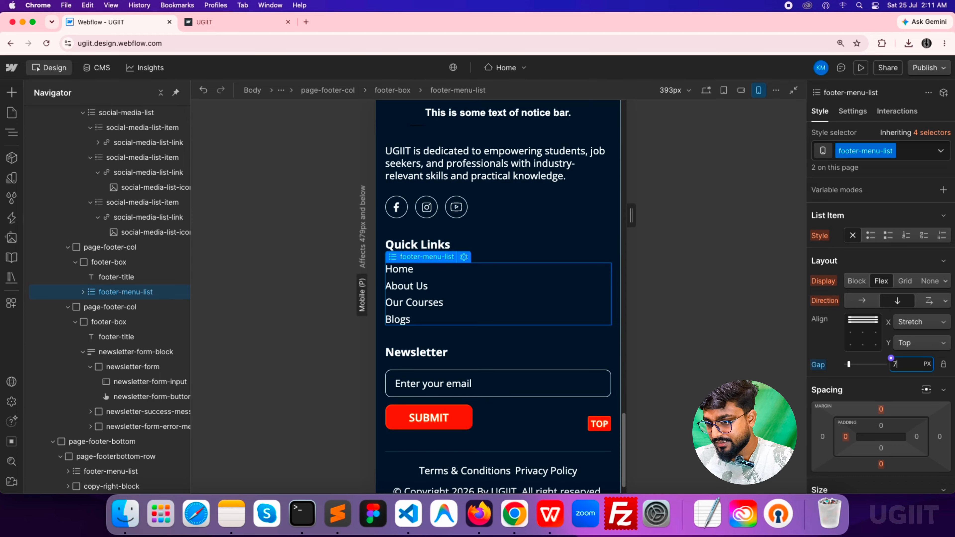
pyautogui.press('Up')
pyautogui.scroll(-2, 619, 467)
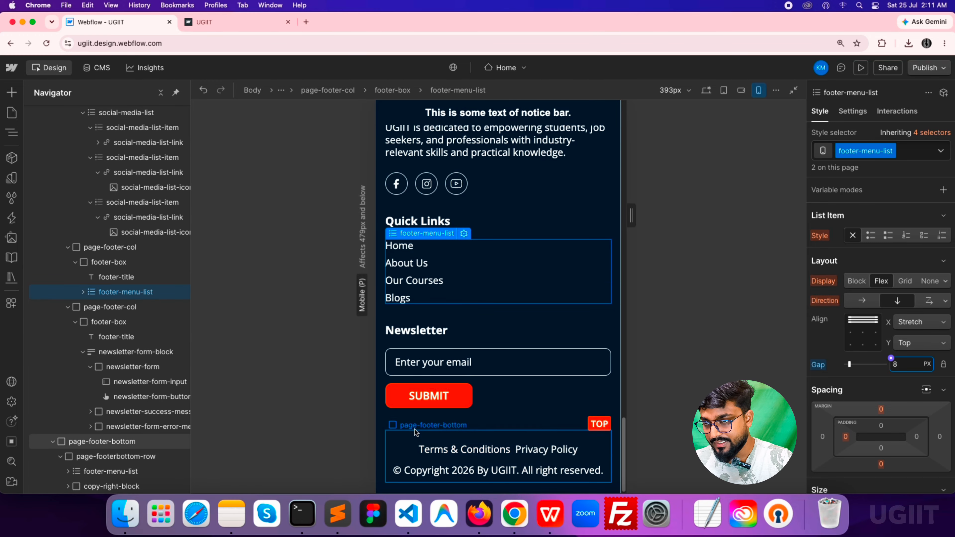
pyautogui.scroll(5, 415, 430)
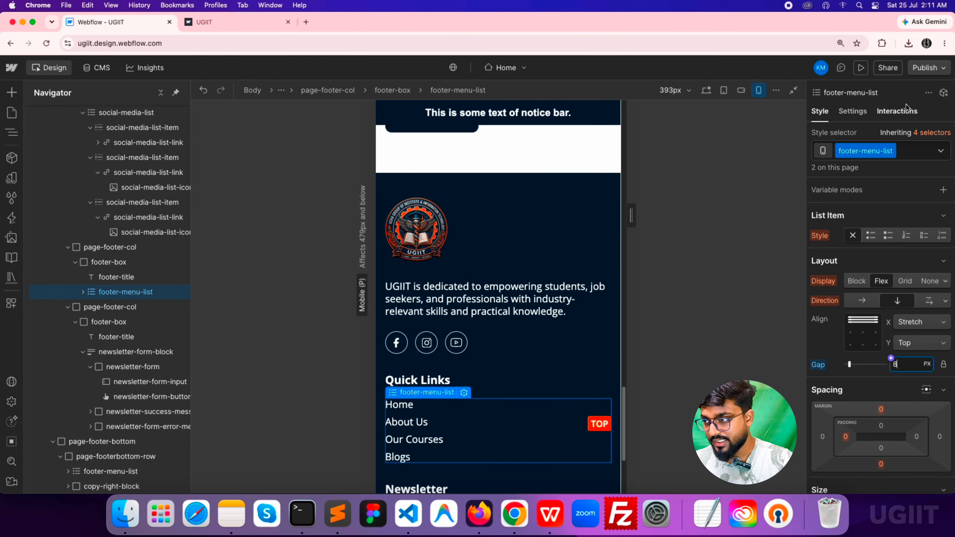
# Publish the site to the selected domains and check the live footer at a 360 px preview width
pyautogui.click(936, 67)
pyautogui.click(865, 259)
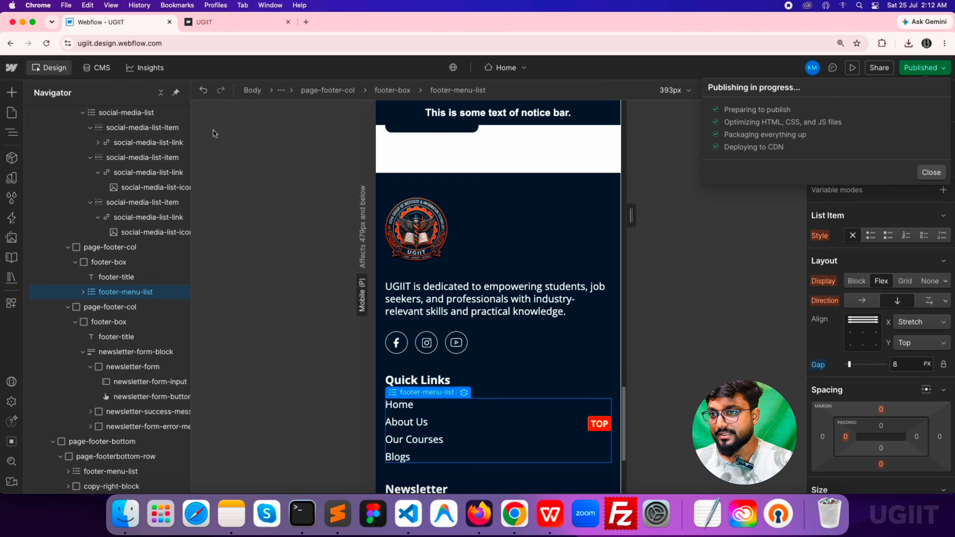
pyautogui.click(224, 23)
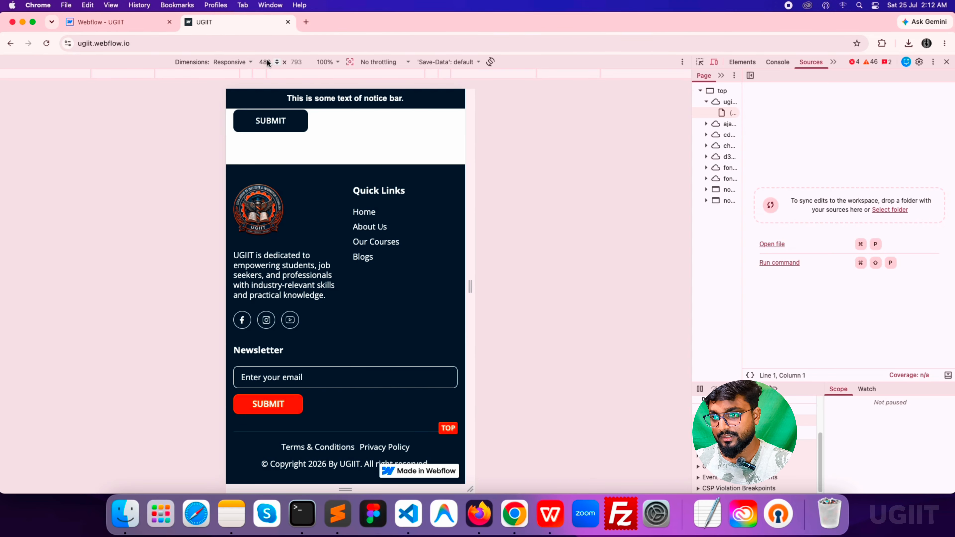
pyautogui.press('Return')
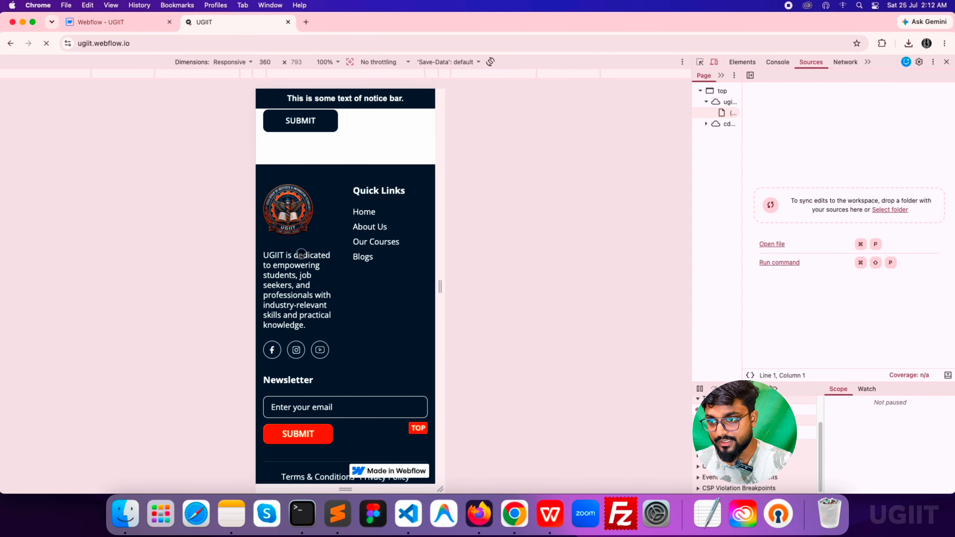
pyautogui.scroll(-2, 384, 315)
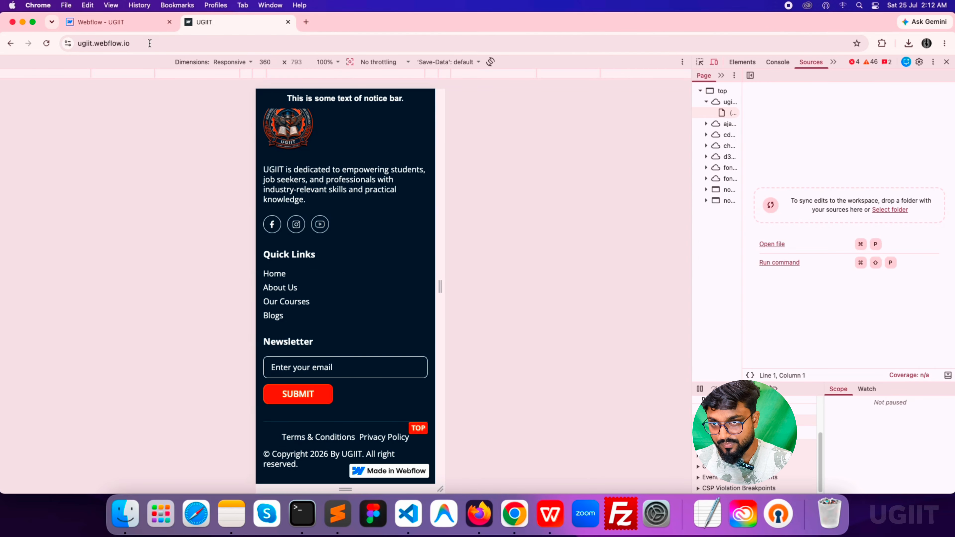
# Back in the Webflow Designer, center-align the text of the page-footer-bottom block for mobile portrait
pyautogui.click(136, 27)
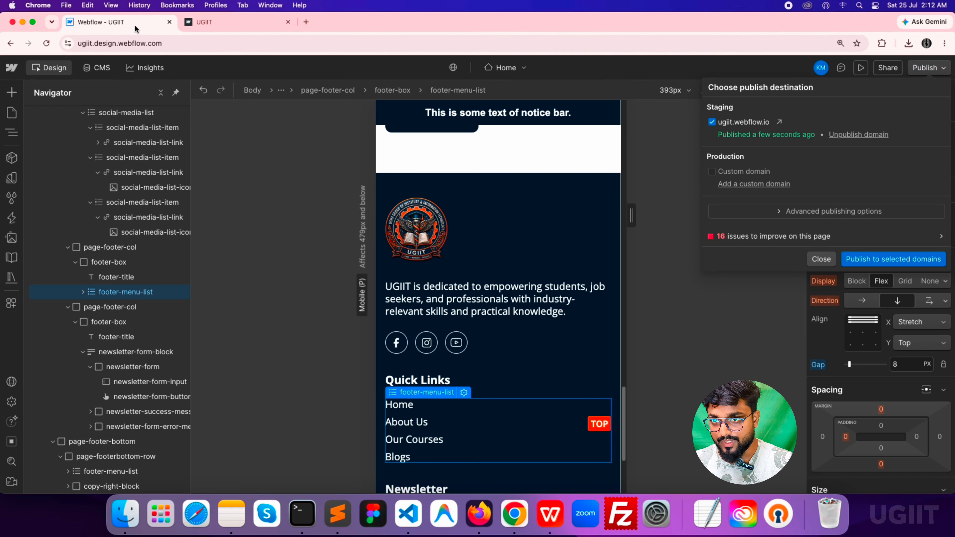
pyautogui.click(926, 68)
pyautogui.scroll(-5, 490, 304)
pyautogui.click(241, 22)
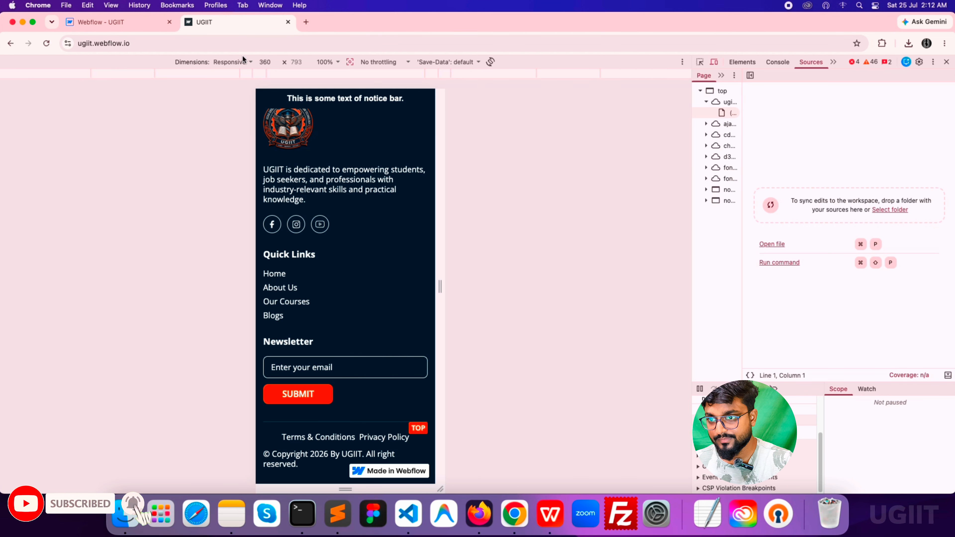
pyautogui.click(124, 22)
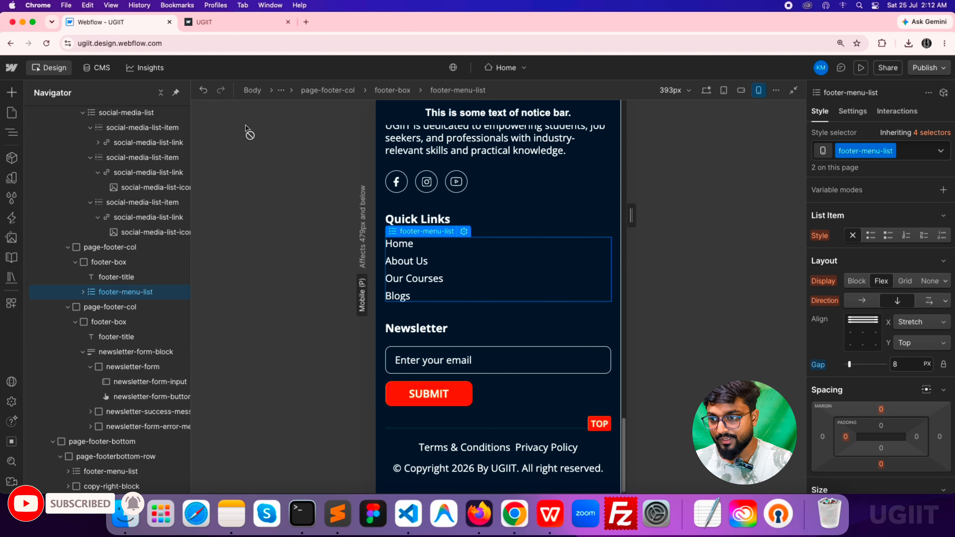
pyautogui.click(458, 437)
pyautogui.scroll(-10, 901, 325)
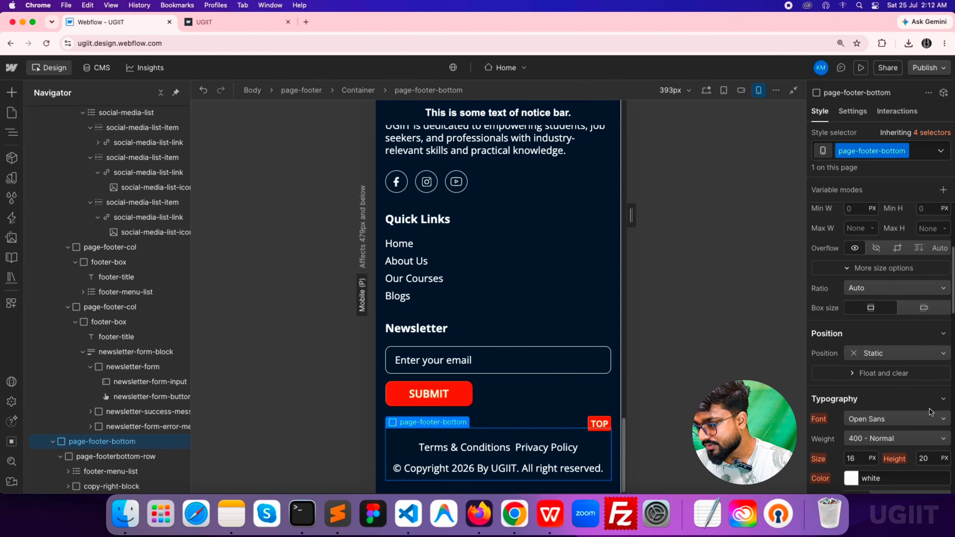
pyautogui.click(880, 323)
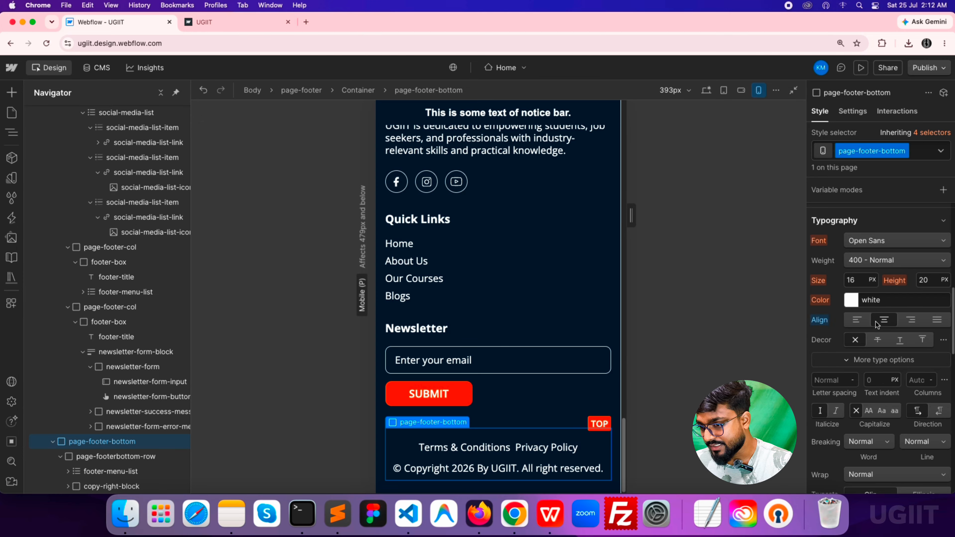
# Publish the site again and check the live footer at 360 px and at a preview width of about 1045 px
pyautogui.click(929, 67)
pyautogui.click(879, 263)
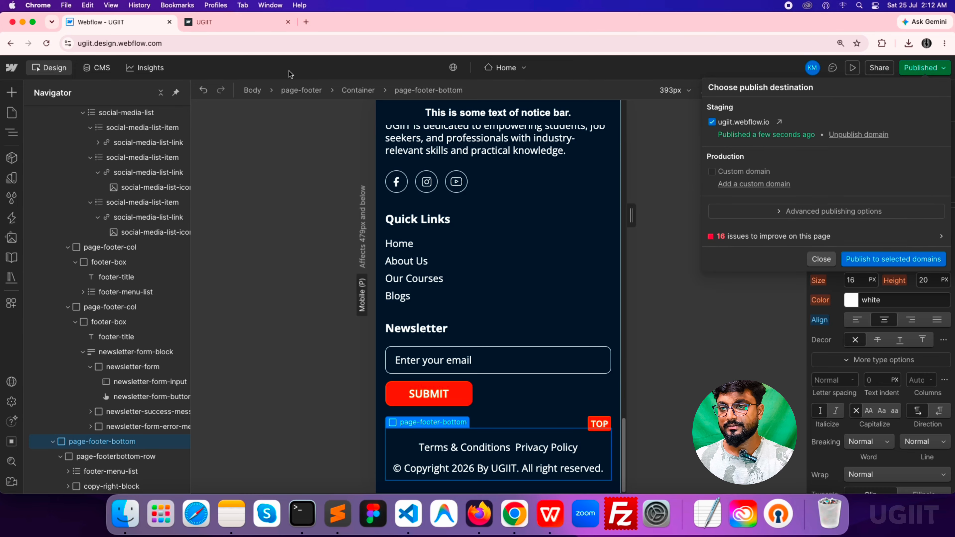
pyautogui.click(251, 29)
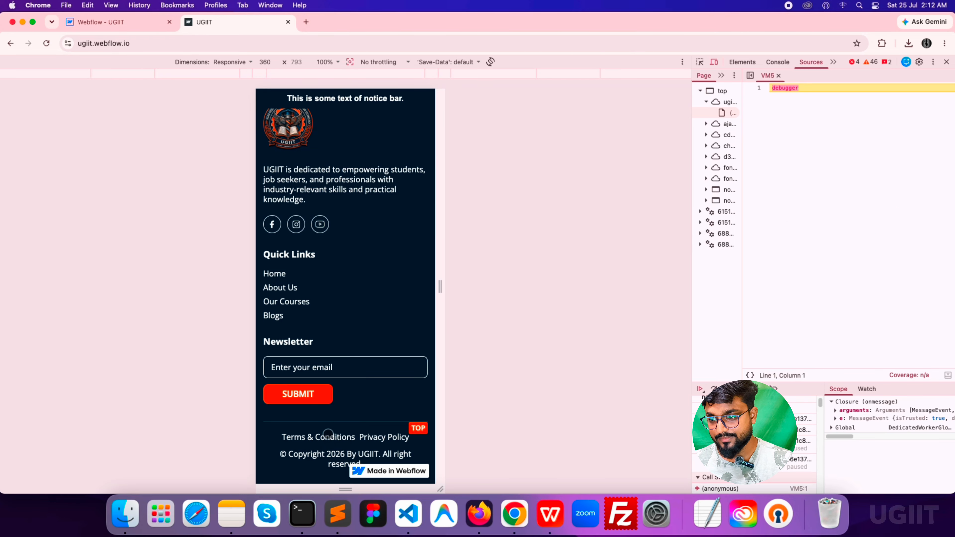
pyautogui.scroll(2, 328, 437)
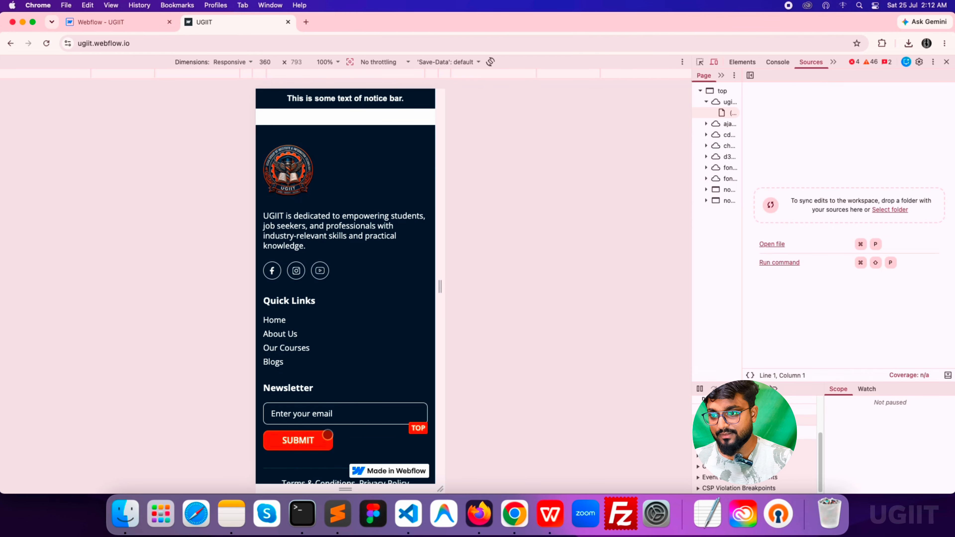
pyautogui.moveTo(446, 299); pyautogui.dragTo(613, 319)
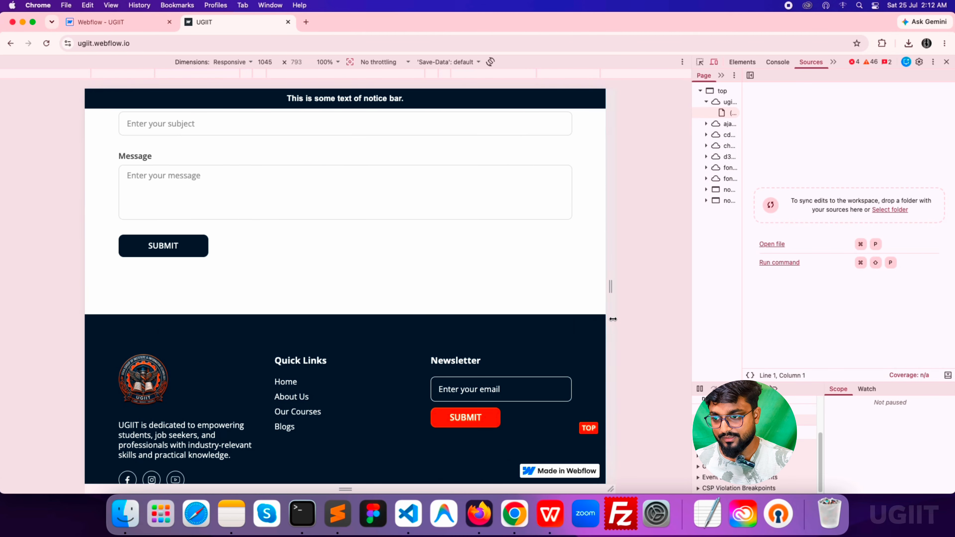
# Dock the developer tools below the page, and close them together with the responsive preview
pyautogui.click(933, 62)
pyautogui.click(924, 79)
pyautogui.click(49, 353)
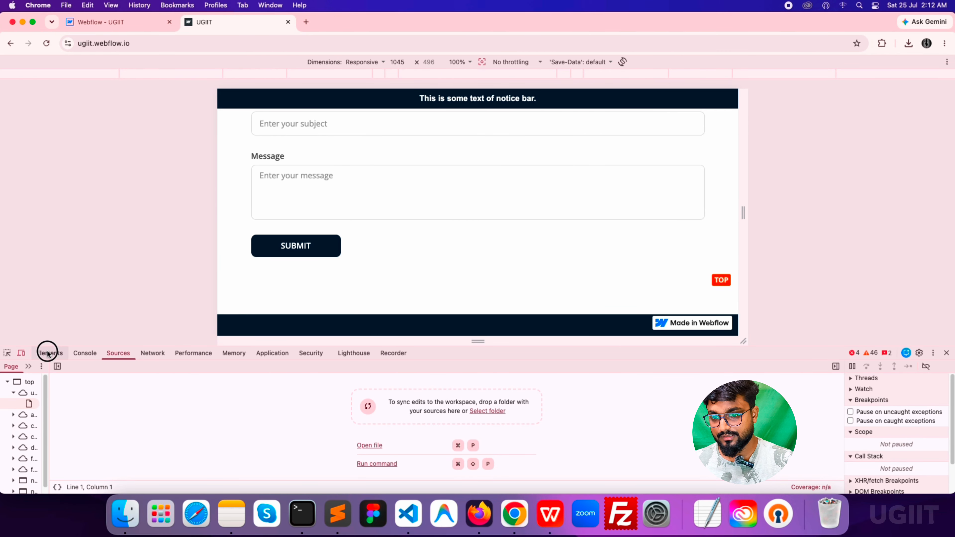
pyautogui.click(21, 353)
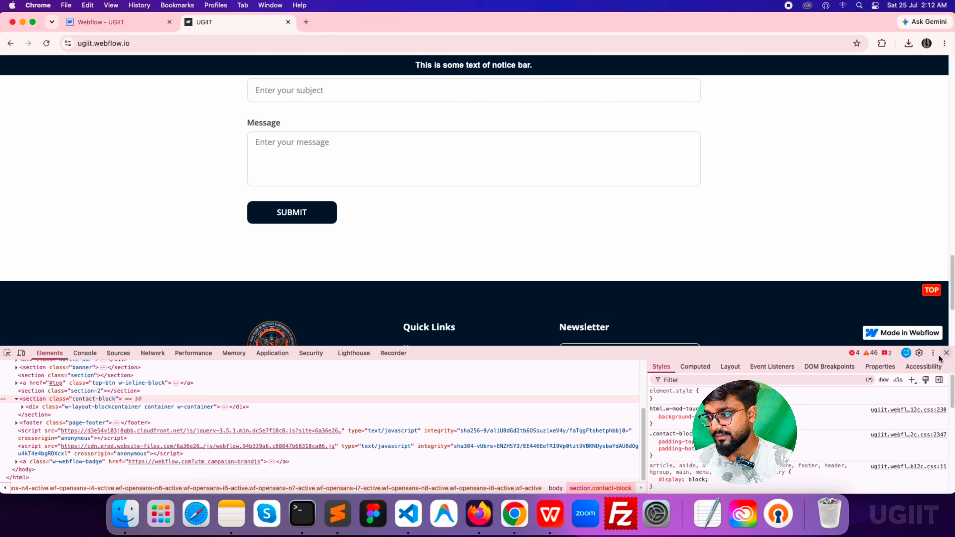
pyautogui.click(946, 353)
# Look over the live page's footer and the content above it at full desktop width
pyautogui.scroll(-1, 660, 408)
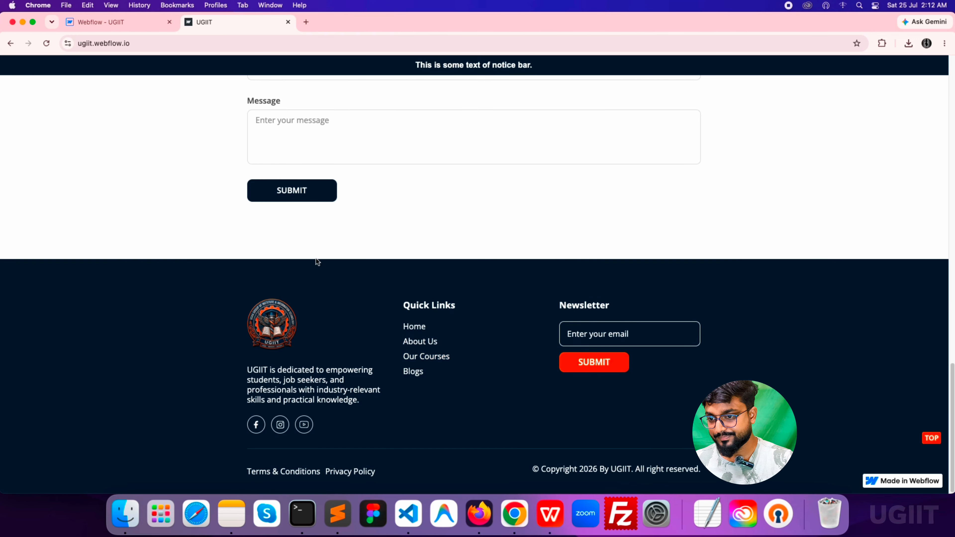
pyautogui.scroll(5, 358, 358)
pyautogui.scroll(-5, 368, 369)
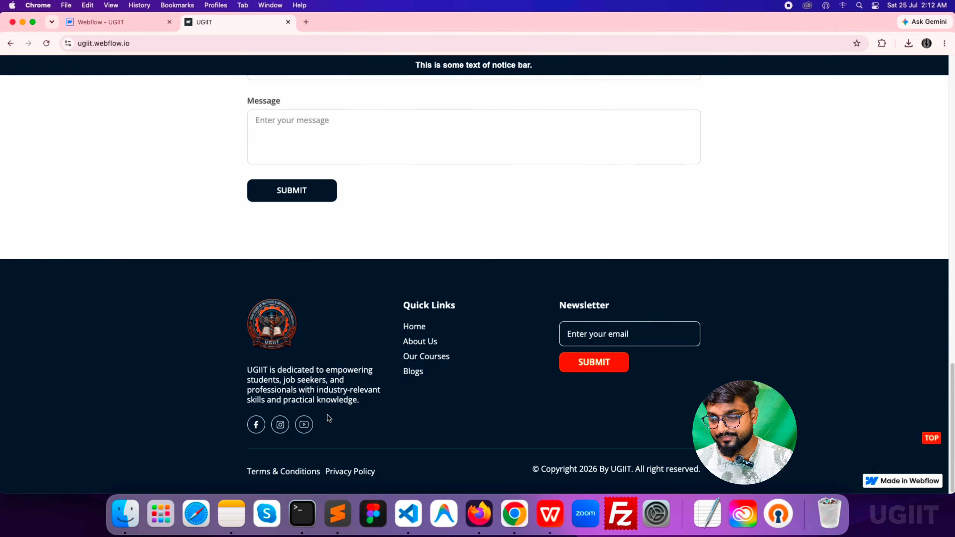
# Reopen the page inspector's responsive preview, enlarge its height to 720 px and check the footer at 768 px width
pyautogui.rightClick(375, 266)
pyautogui.click(391, 439)
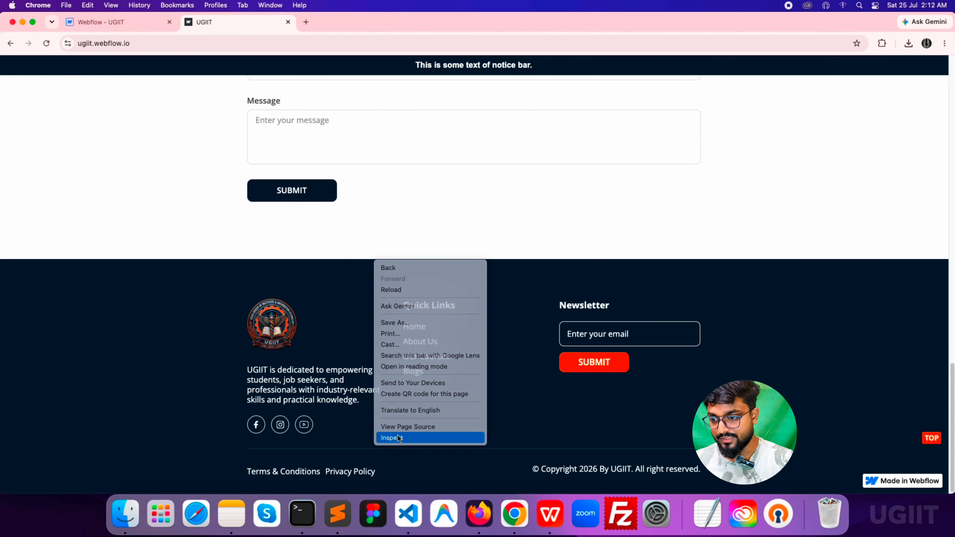
pyautogui.click(22, 353)
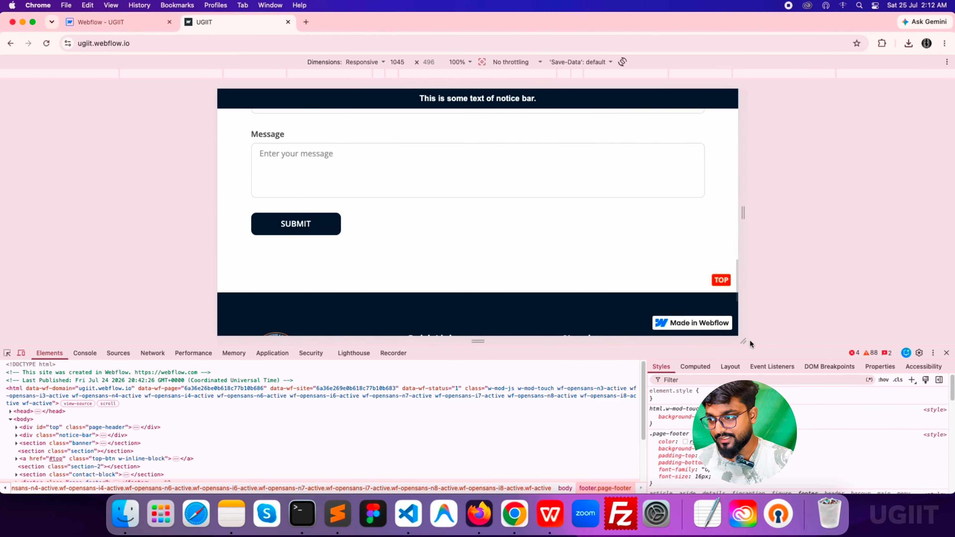
pyautogui.moveTo(761, 347); pyautogui.dragTo(752, 457)
pyautogui.moveTo(534, 367); pyautogui.dragTo(455, 131)
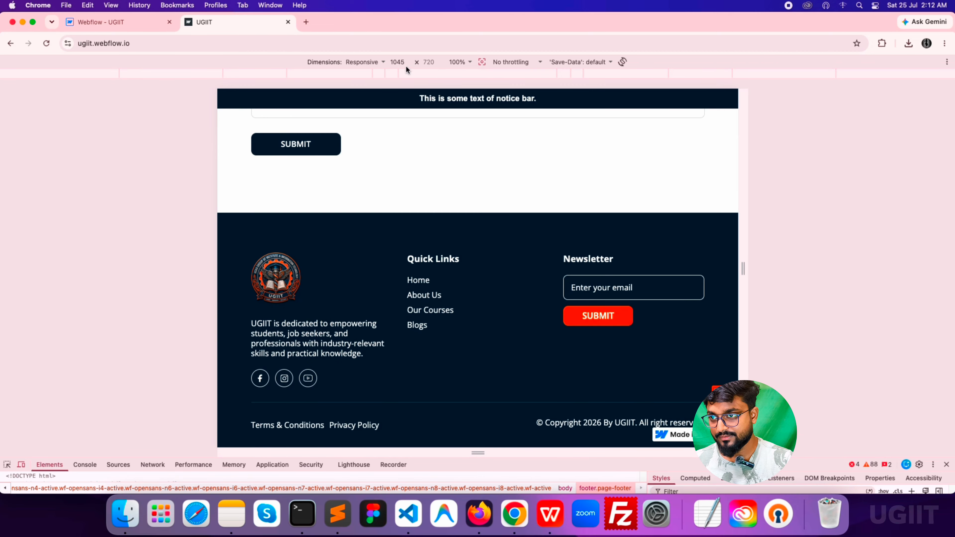
pyautogui.write('768')
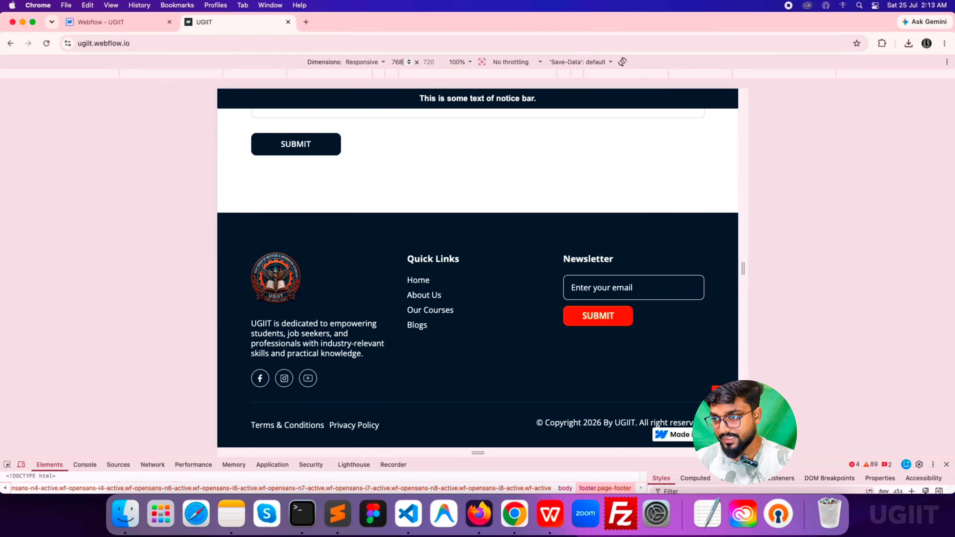
pyautogui.press('Return')
# Check the whole footer at a 360 px preview width and turn off the responsive preview
pyautogui.doubleClick(397, 62)
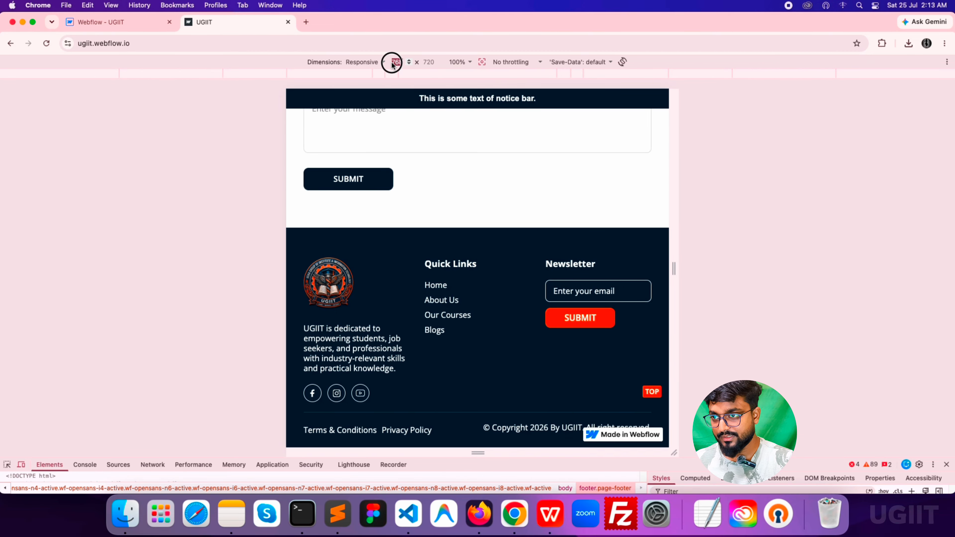
pyautogui.write('360')
pyautogui.press('Return')
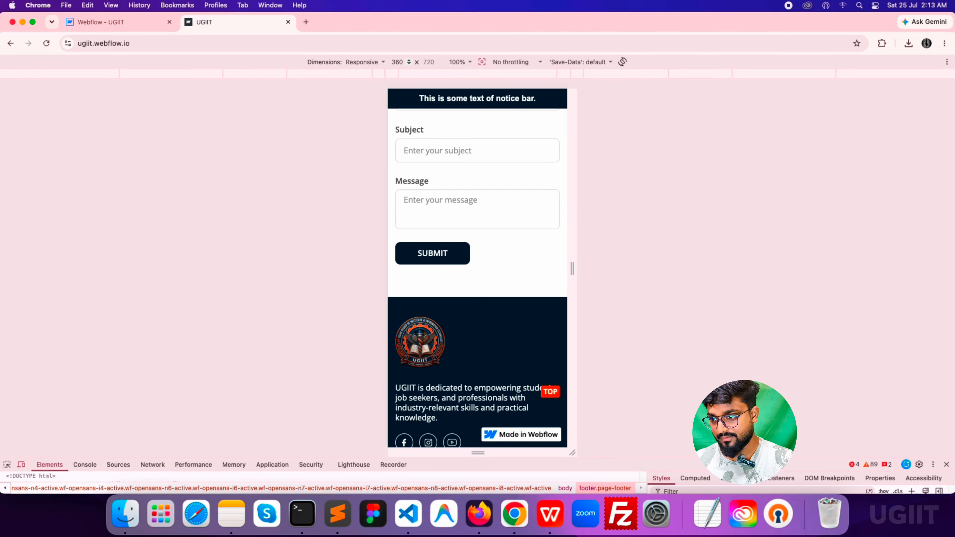
pyautogui.scroll(-10, 485, 294)
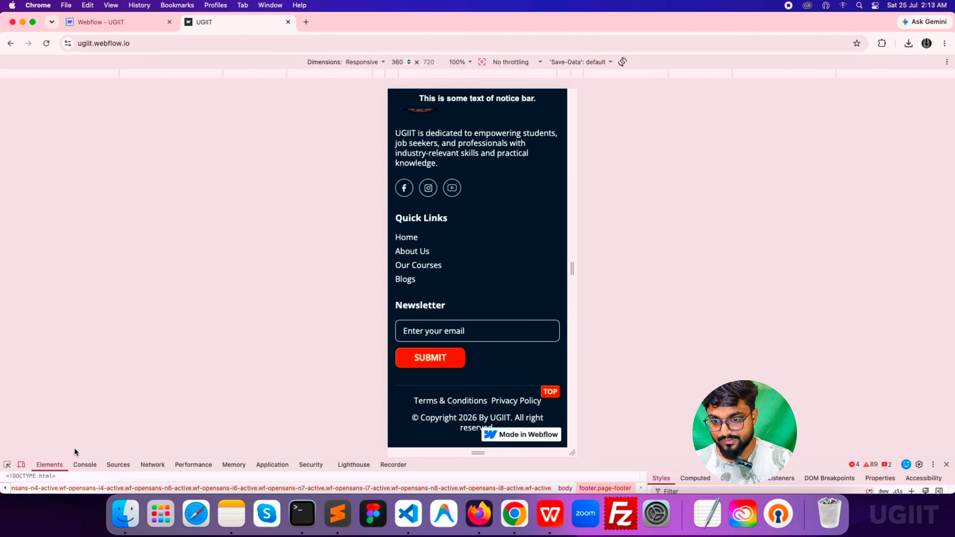
pyautogui.click(22, 466)
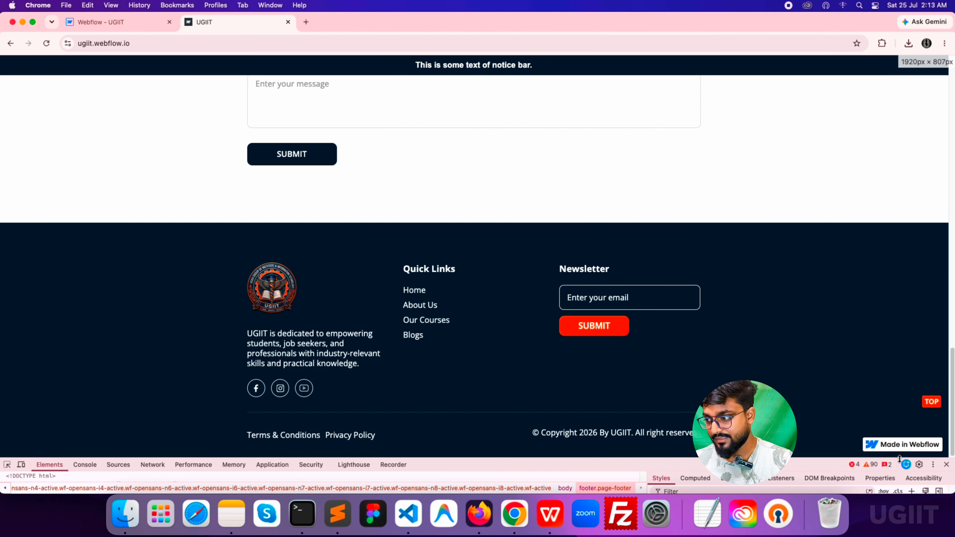